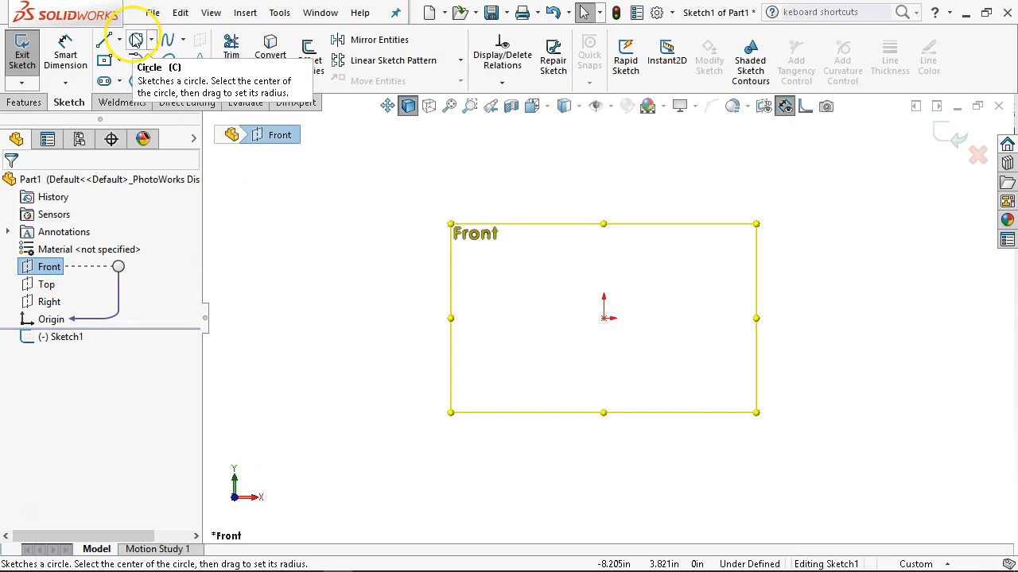
Sketch a circle centred on the origin and dimension its diameter to 3 in.
left_click(605, 318)
left_click(656, 382)
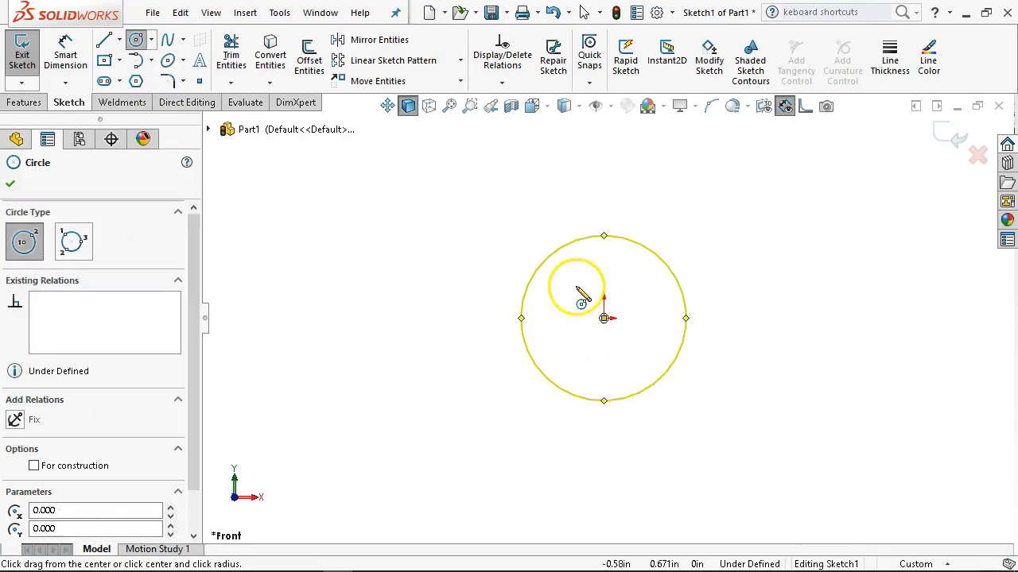
right_click(580, 293)
left_click(724, 262)
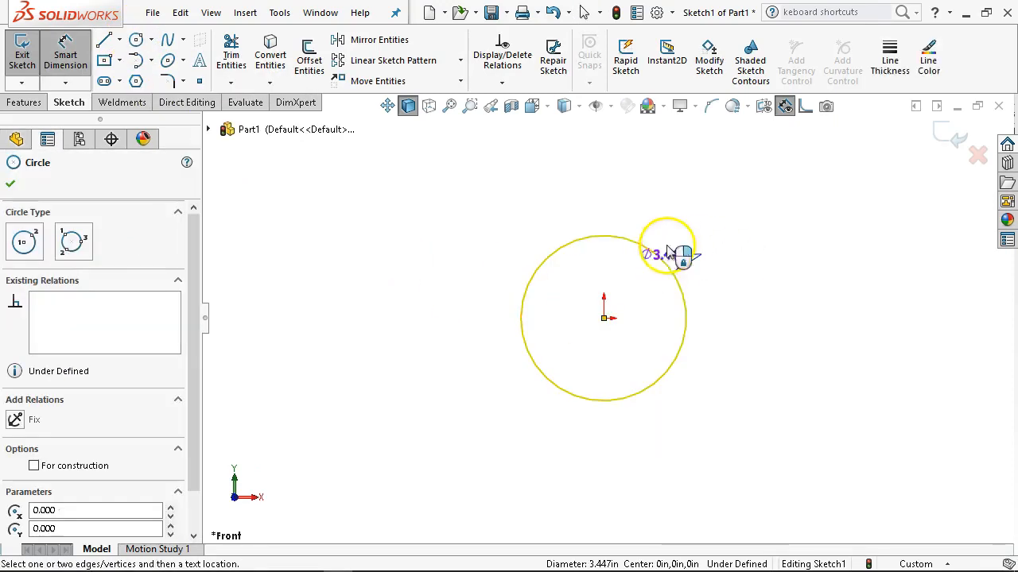
left_click(739, 177)
type("3")
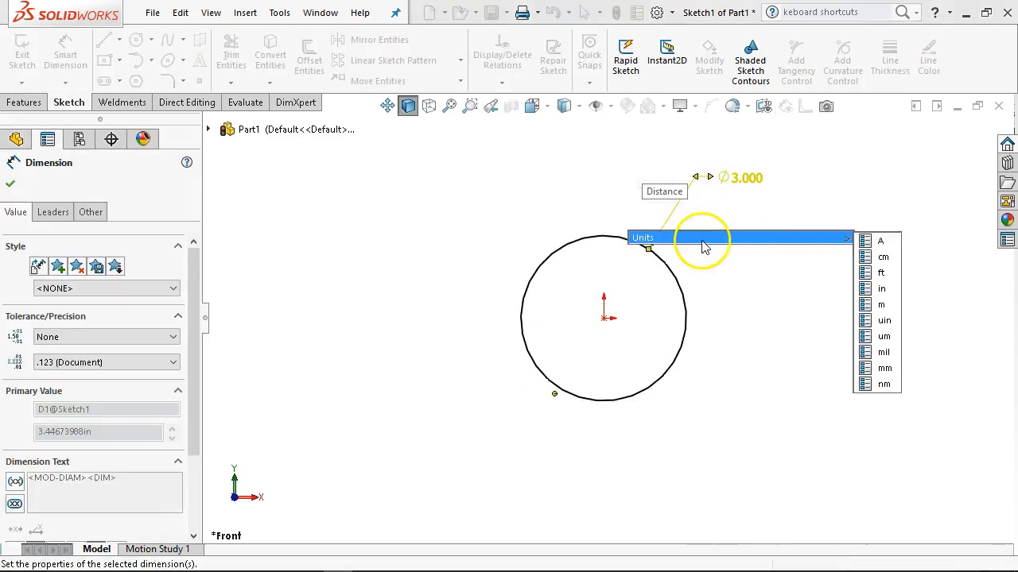
key("Return")
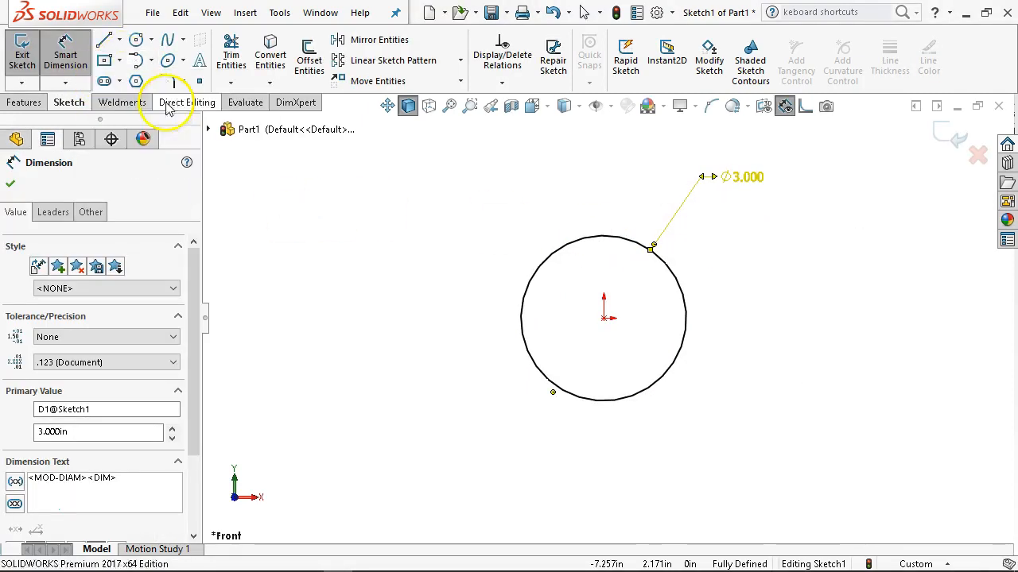
Sketch a center rectangle about 7.9 in wide around the circle, centred on the origin, and dimension its height to 5 in.
left_click(603, 318)
left_click(822, 466)
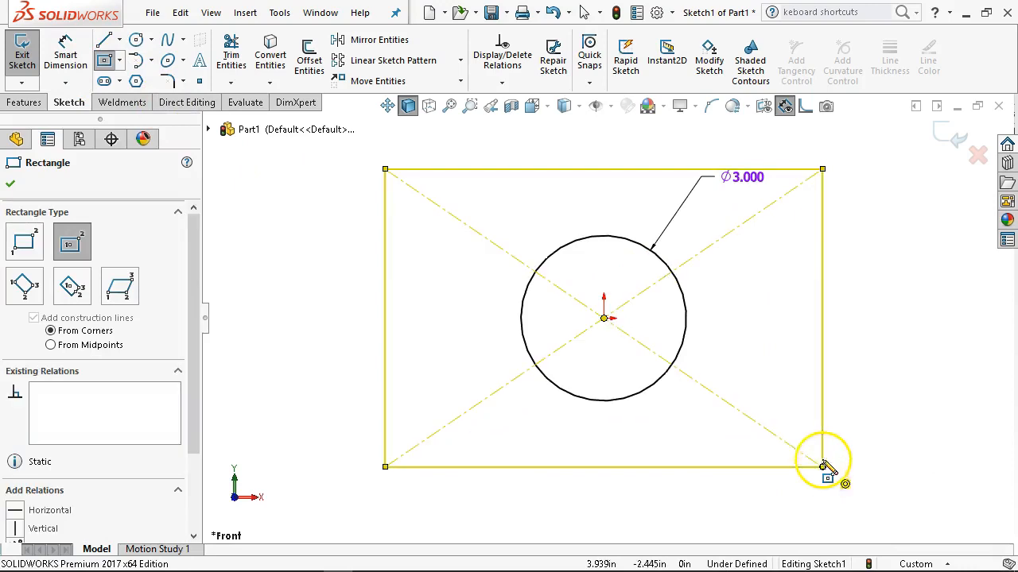
right_click(822, 322)
left_click(938, 297)
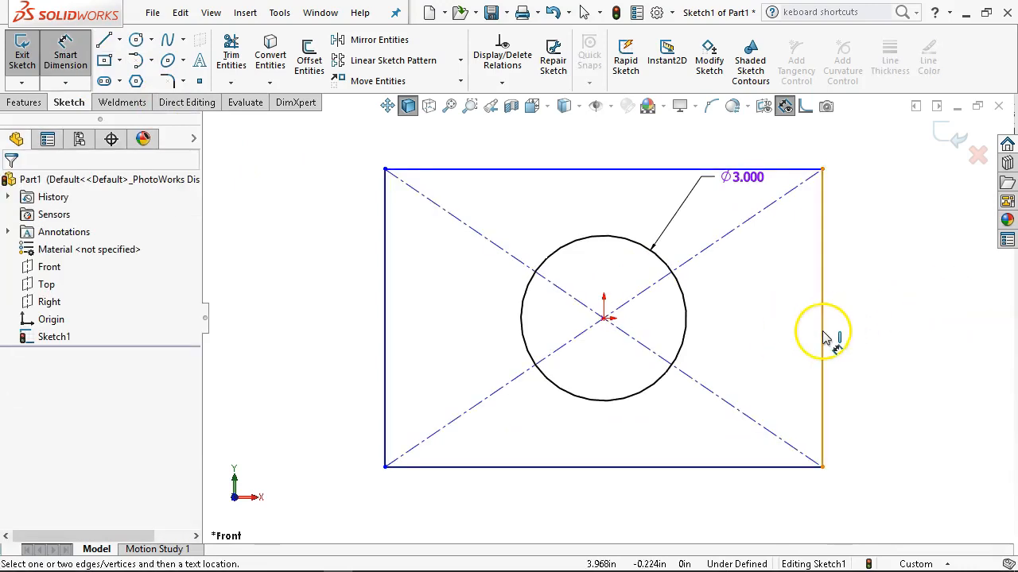
left_click(870, 334)
type("65")
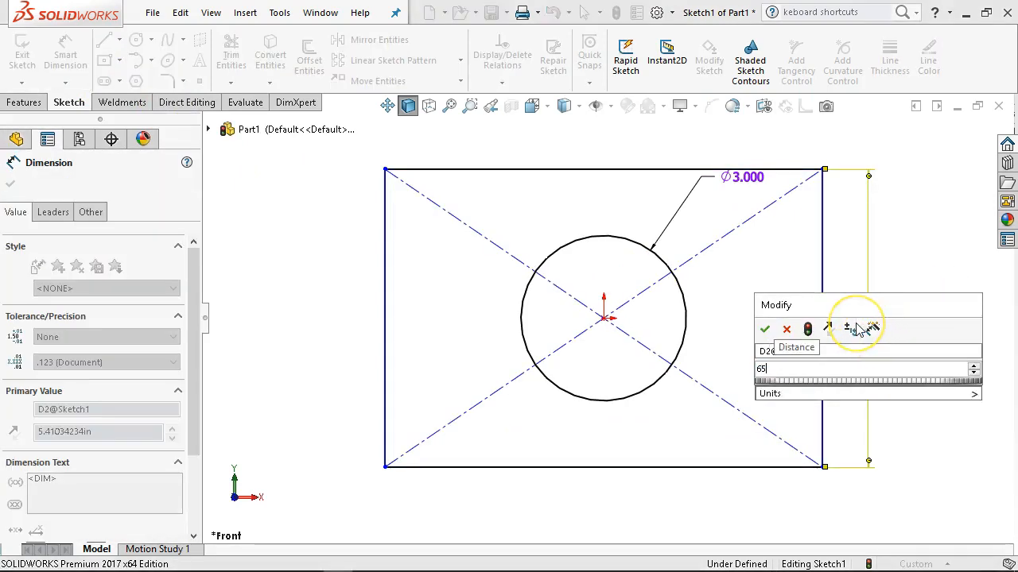
key("BackSpace")
key("BackSpace")
type("5")
key("Return")
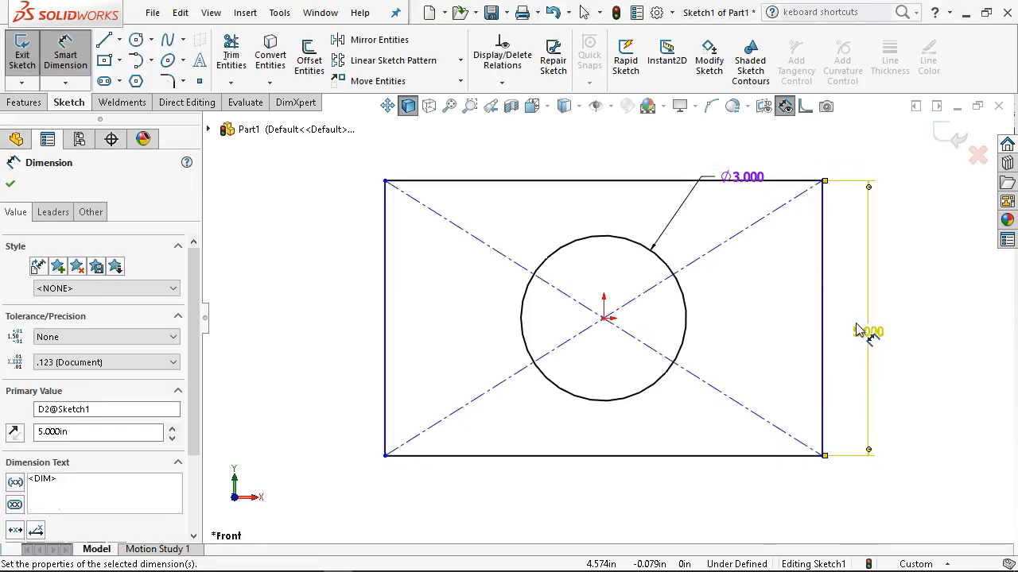
Dimension the rectangle's width to 8 in.
left_click(628, 455)
left_click(625, 497)
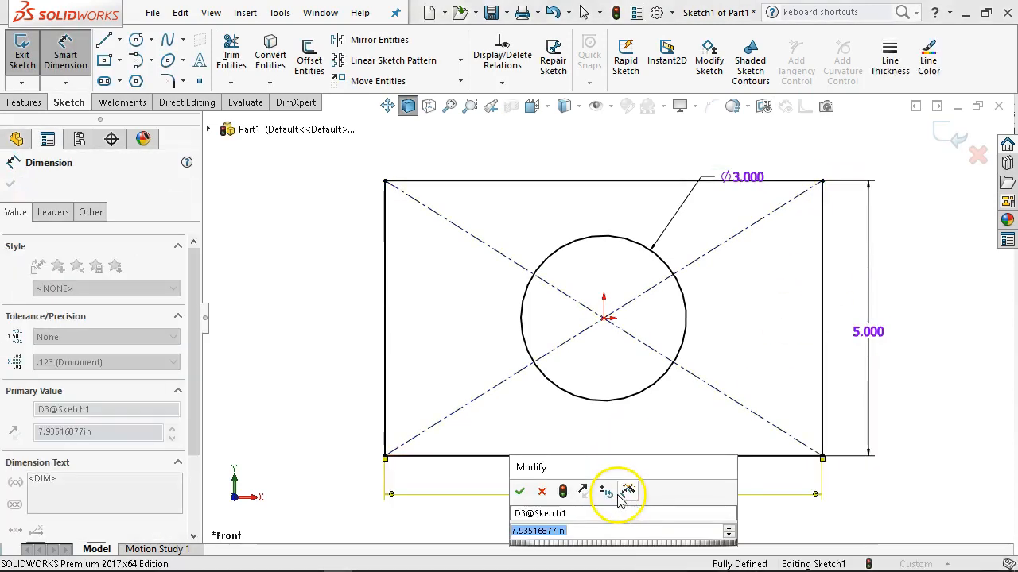
type("8")
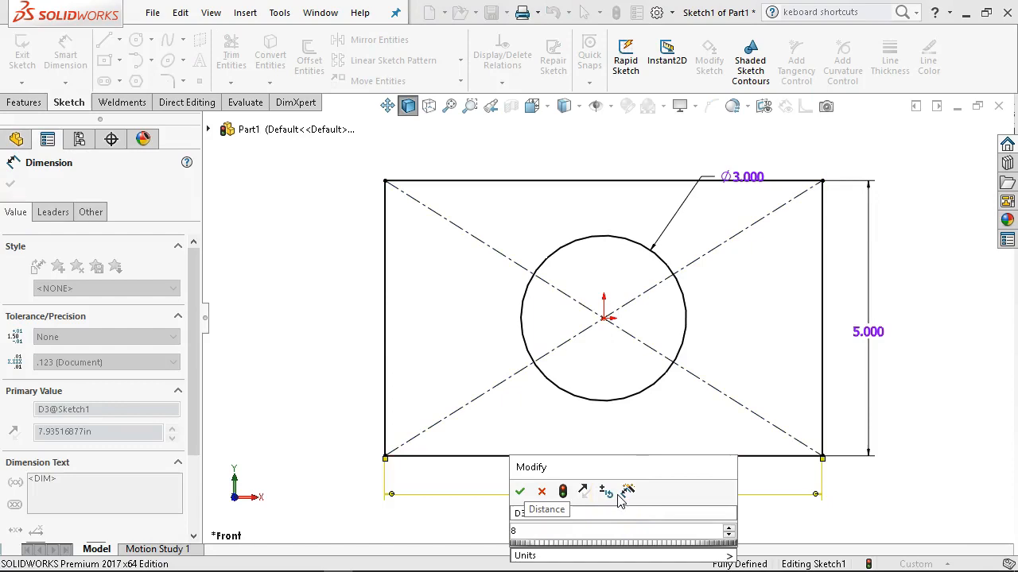
key("Return")
Extrude the sketch as a blind boss 1 in deep.
left_click(25, 103)
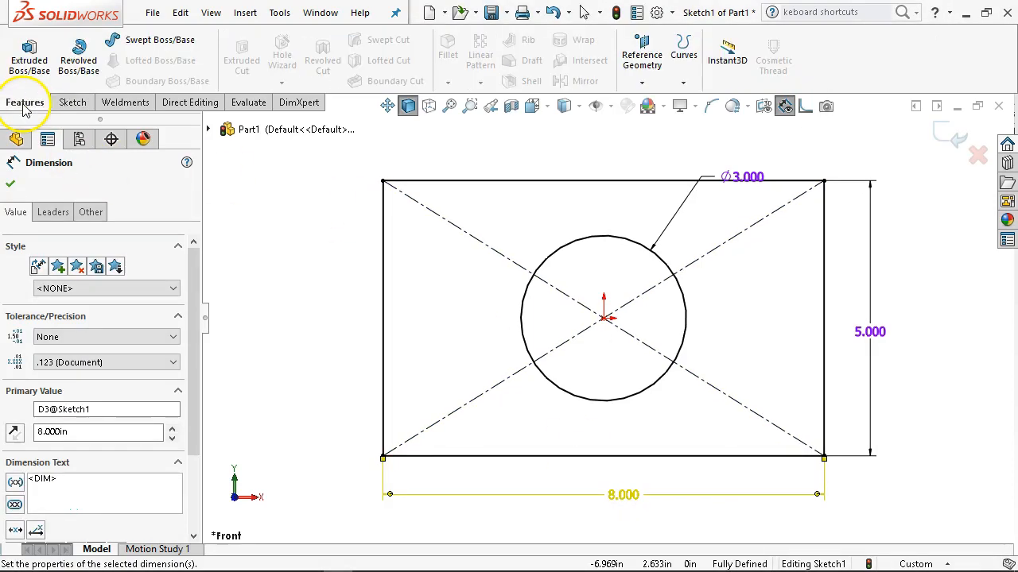
left_click(29, 54)
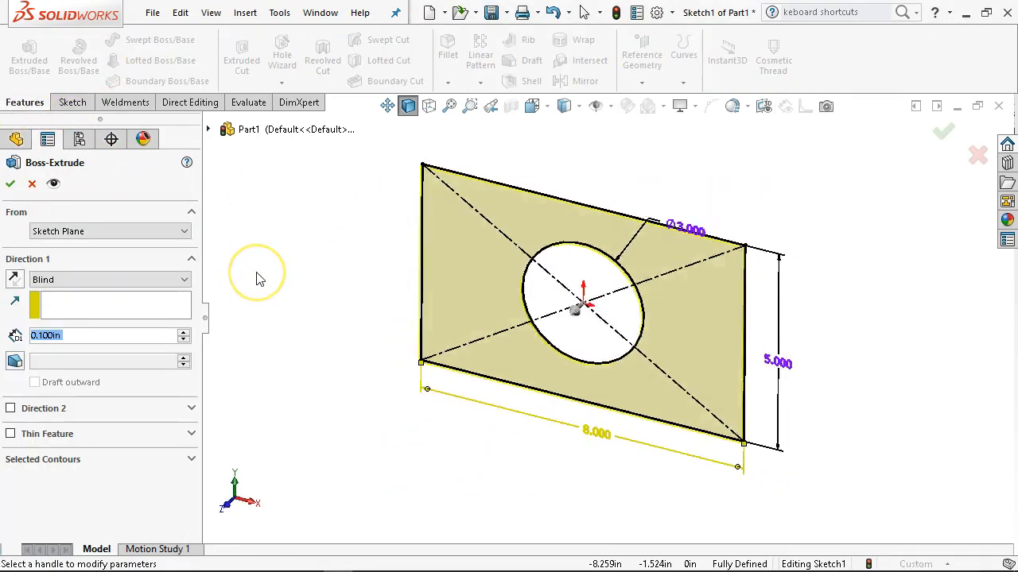
type("1.")
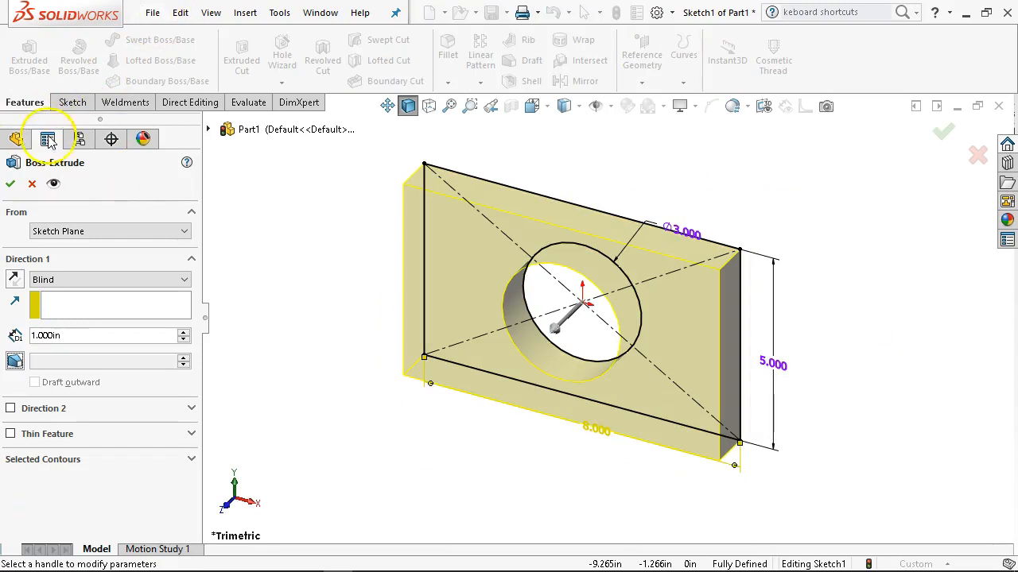
left_click(8, 186)
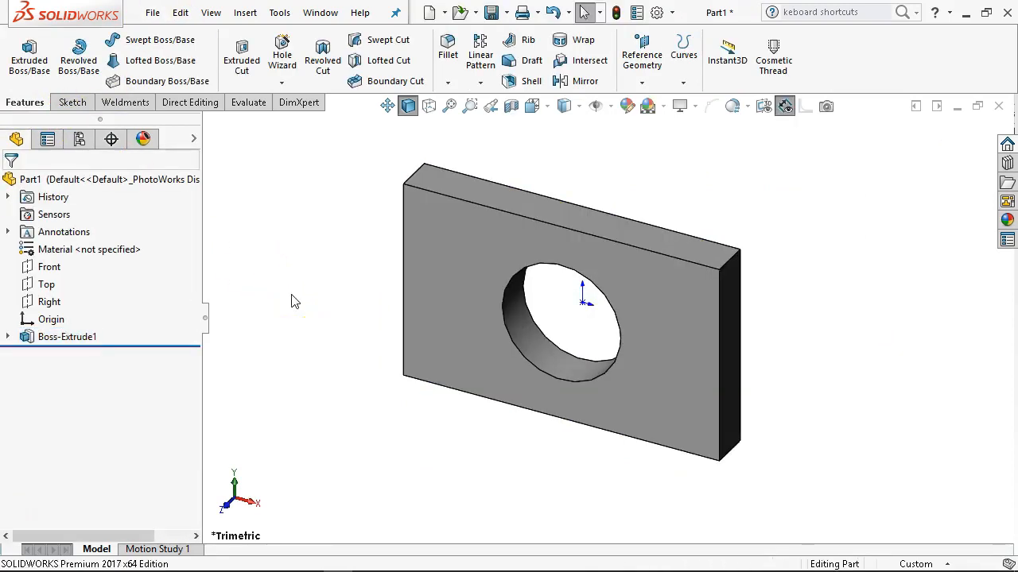
Save the part as "box w hole" in the MCC GTC266 folder of Dropbox (Personal).
key("ctrl+s")
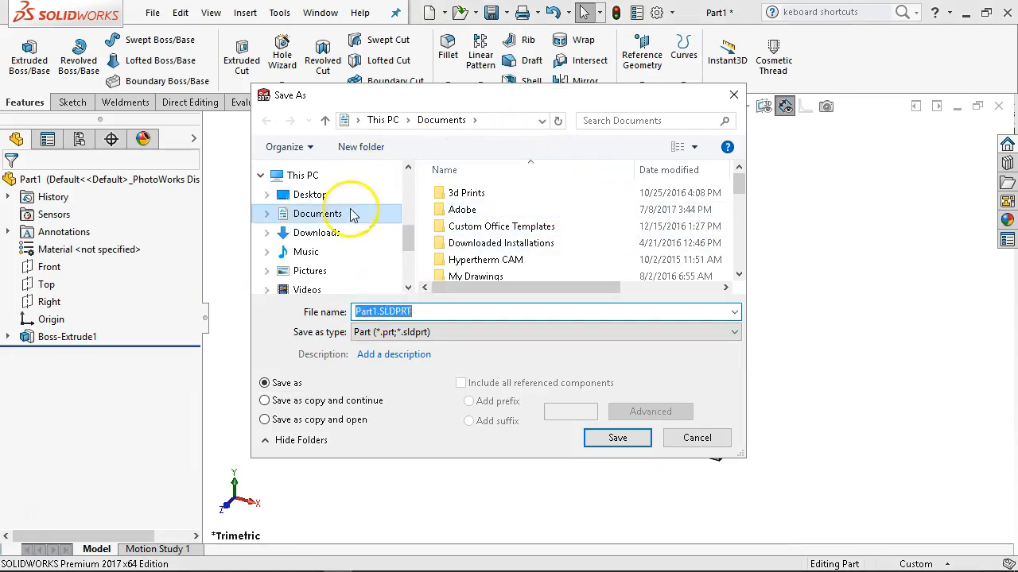
scroll(403, 231, "up", 3)
left_click_drag(407, 221, 409, 186)
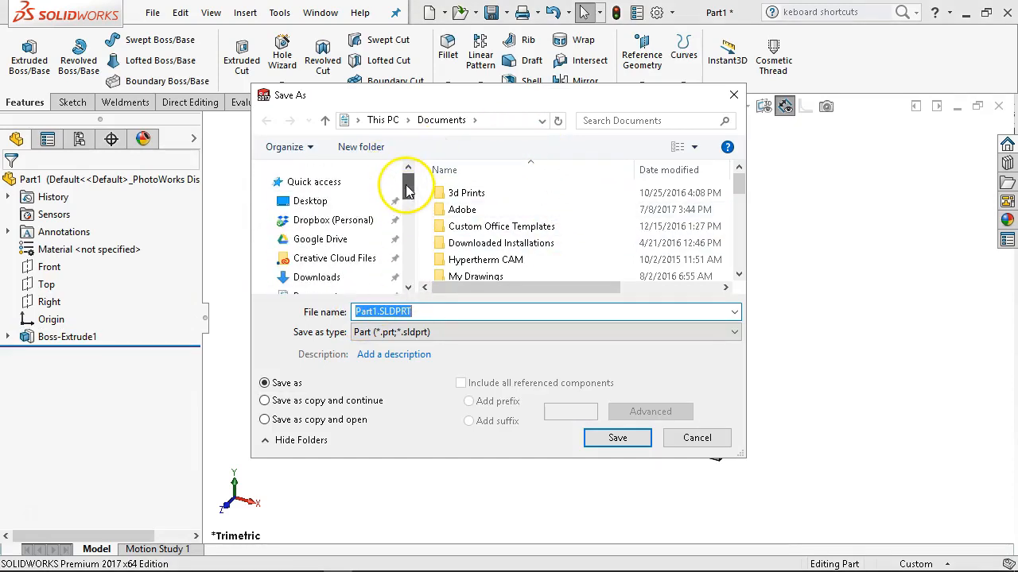
left_click(350, 228)
scroll(516, 247, "down", 1)
left_click(483, 256)
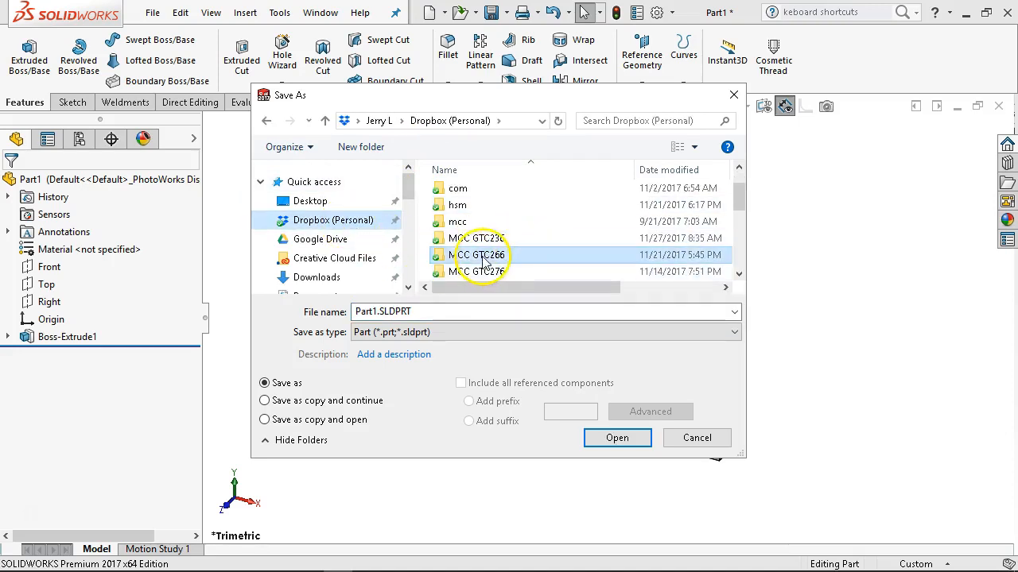
double_click(483, 259)
left_click(429, 310)
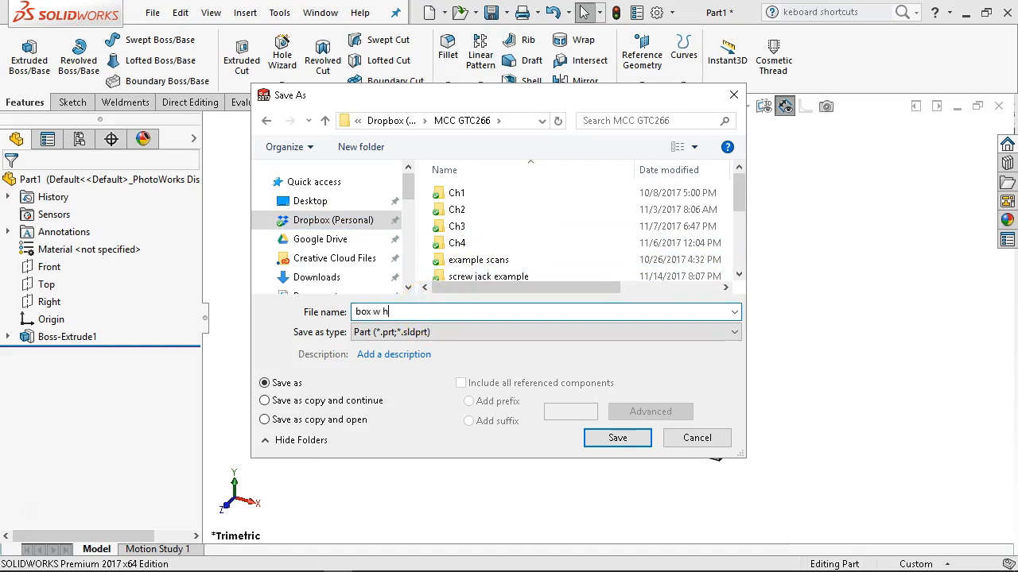
type("box w hole")
left_click(596, 436)
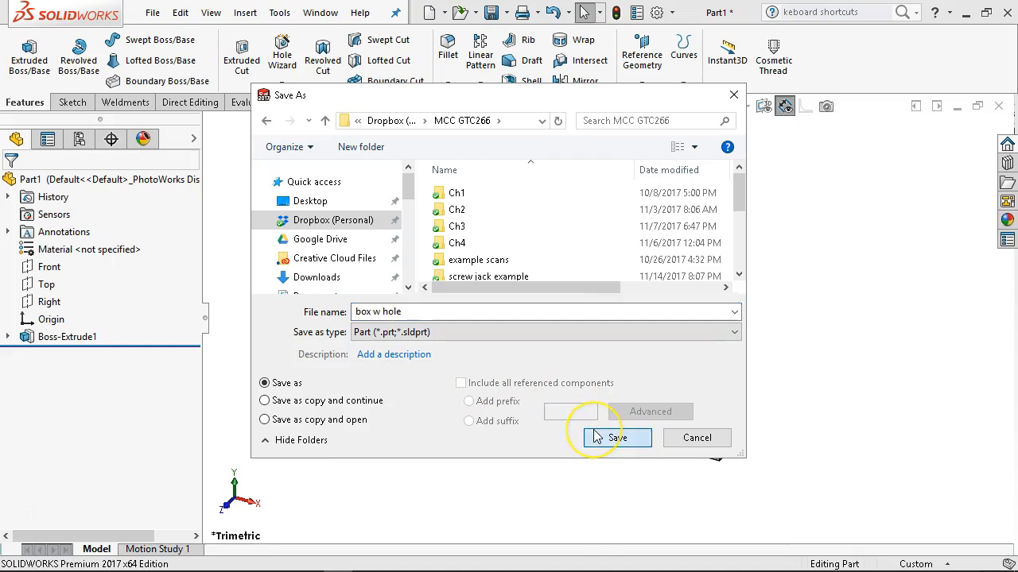
Create a new assembly document from the Assem Inch template.
middle_click_drag(352, 284, 559, 241)
left_click(152, 13)
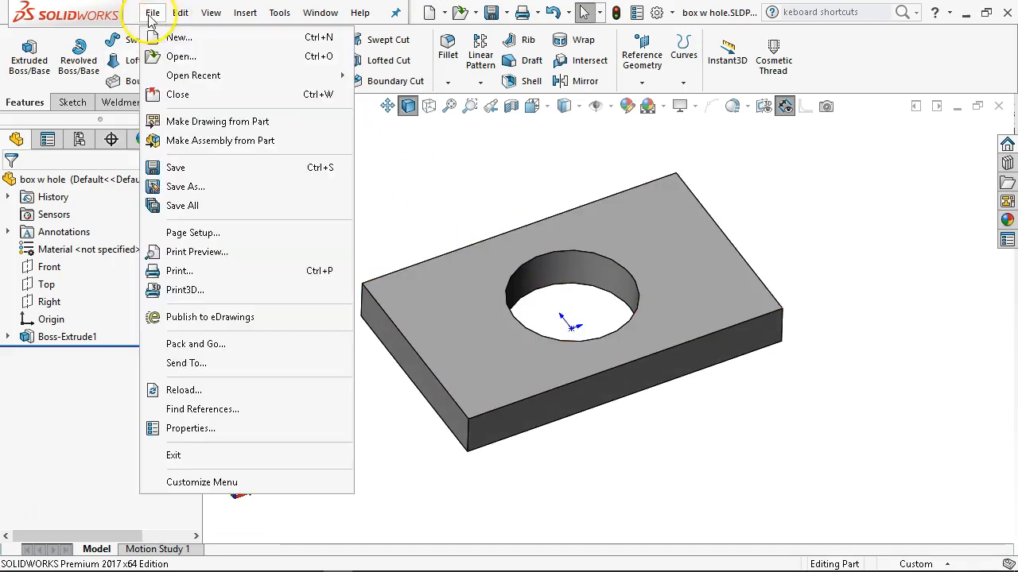
left_click(181, 39)
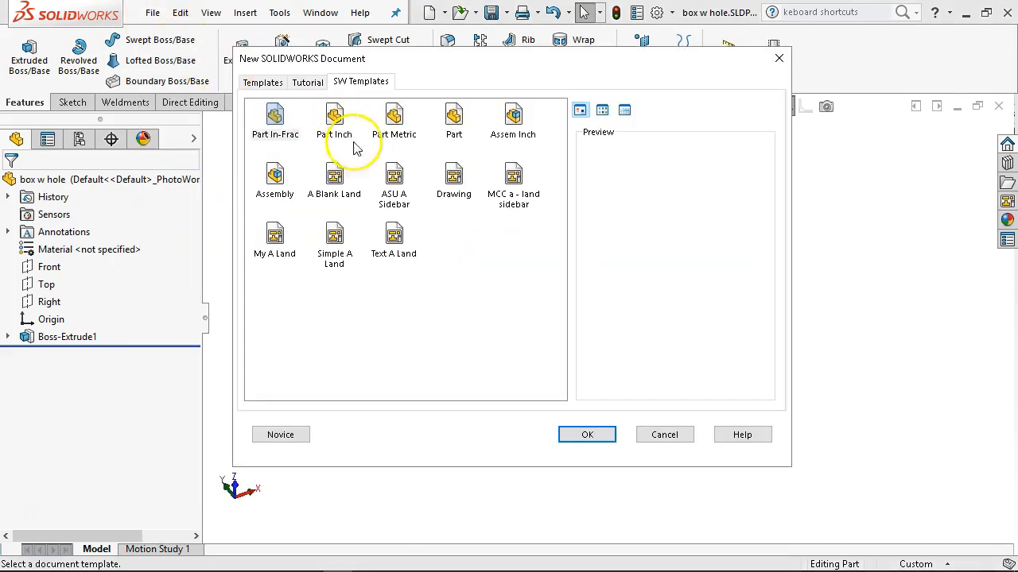
double_click(514, 119)
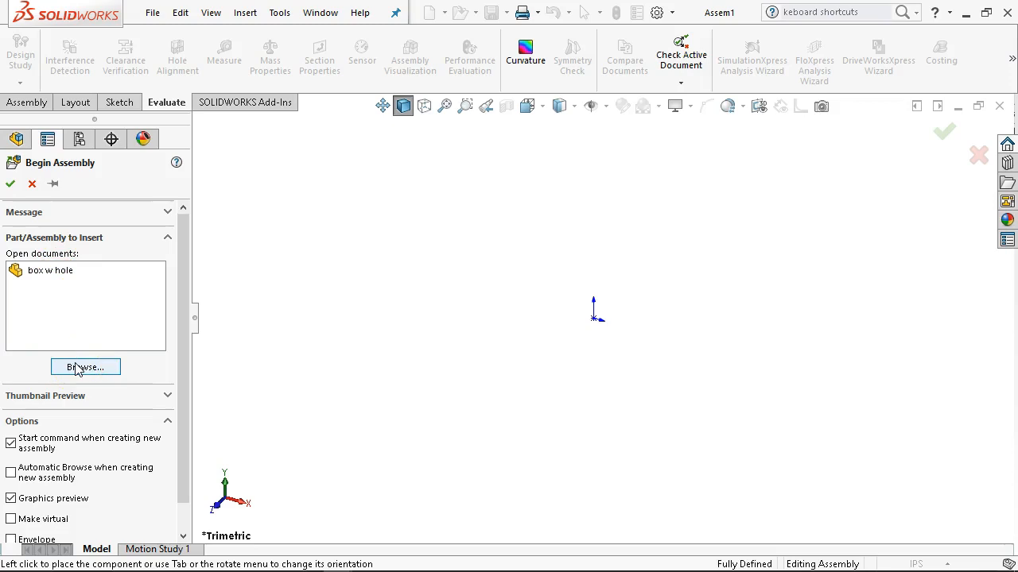
Insert the box w hole part near the assembly origin, rotated in 90-degree increments so the plate lies flat.
left_click(57, 274)
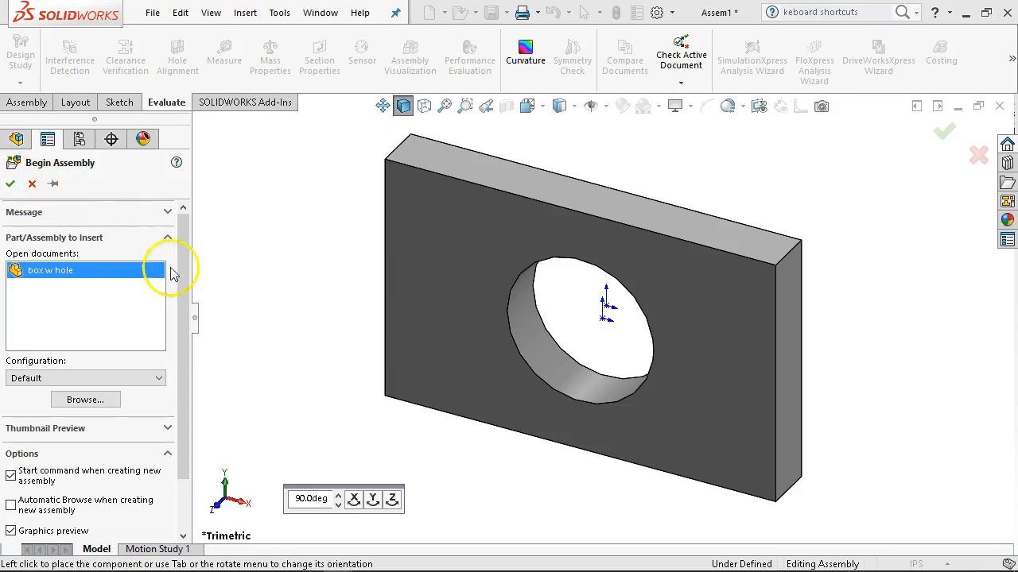
left_click(354, 498)
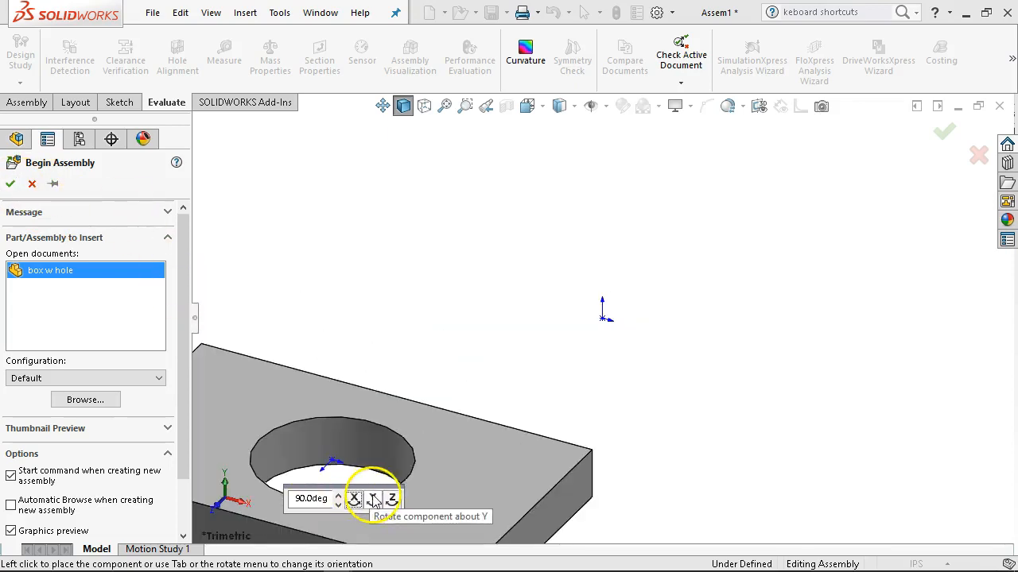
left_click(373, 499)
left_click(393, 501)
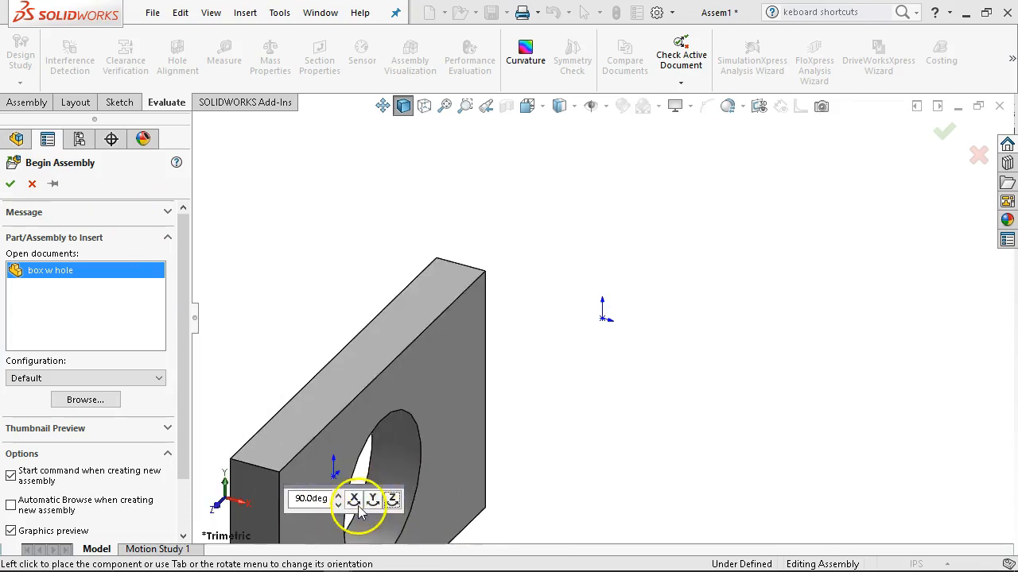
left_click(353, 498)
left_click(353, 499)
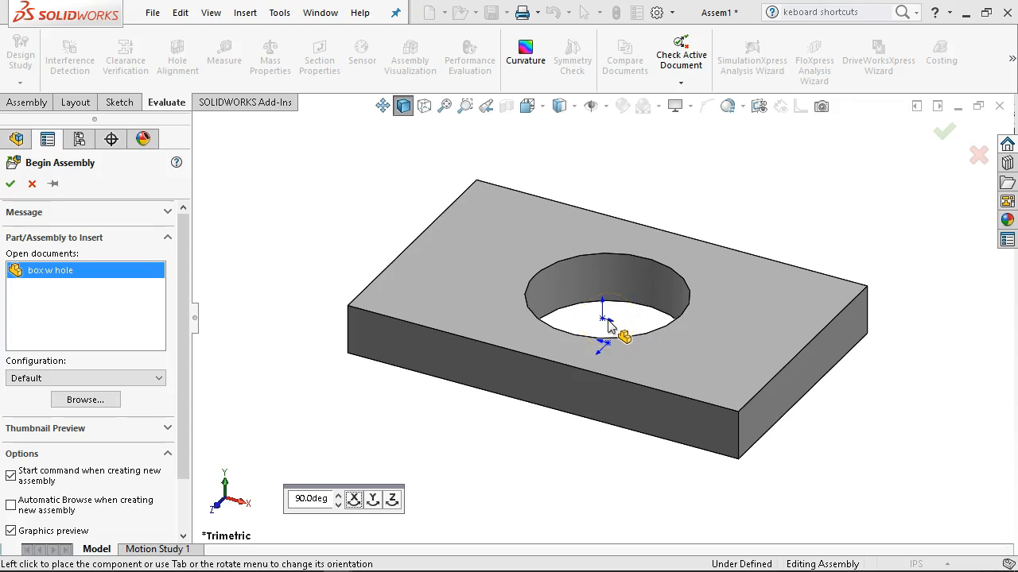
left_click(605, 324)
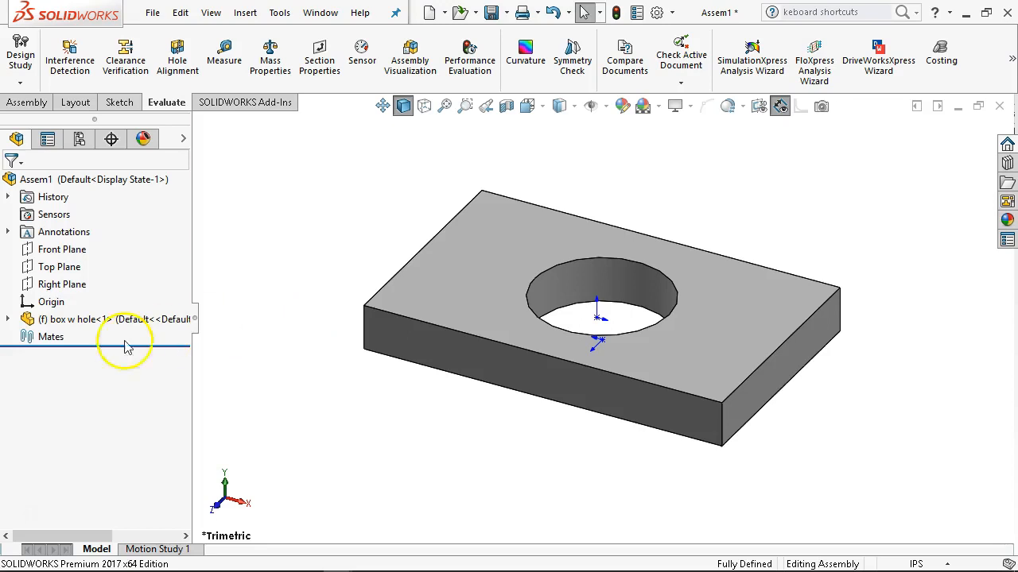
Float the box w hole component and add a coincident mate between its Front plane and the assembly's Top Plane.
right_click(53, 319)
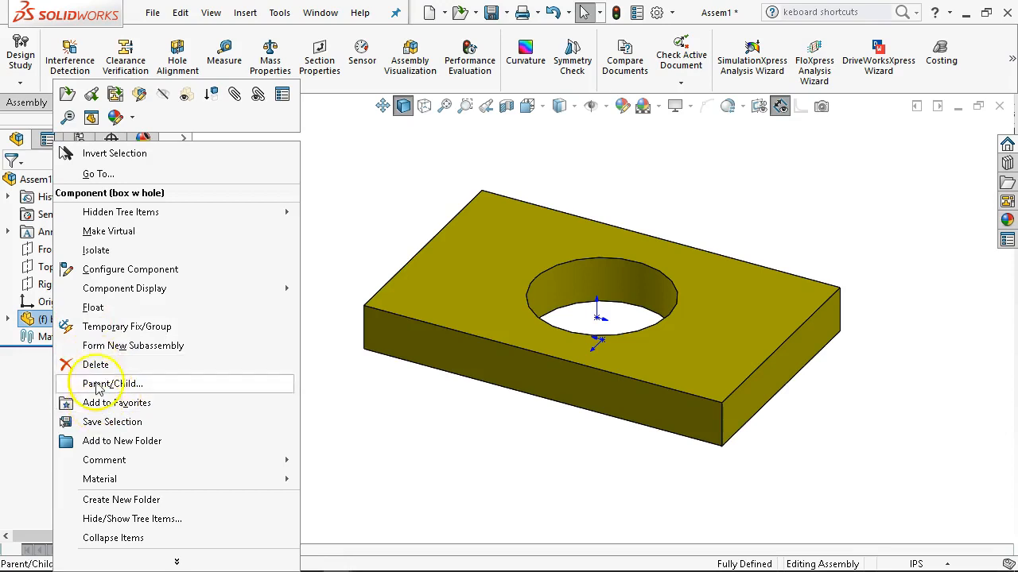
left_click(93, 307)
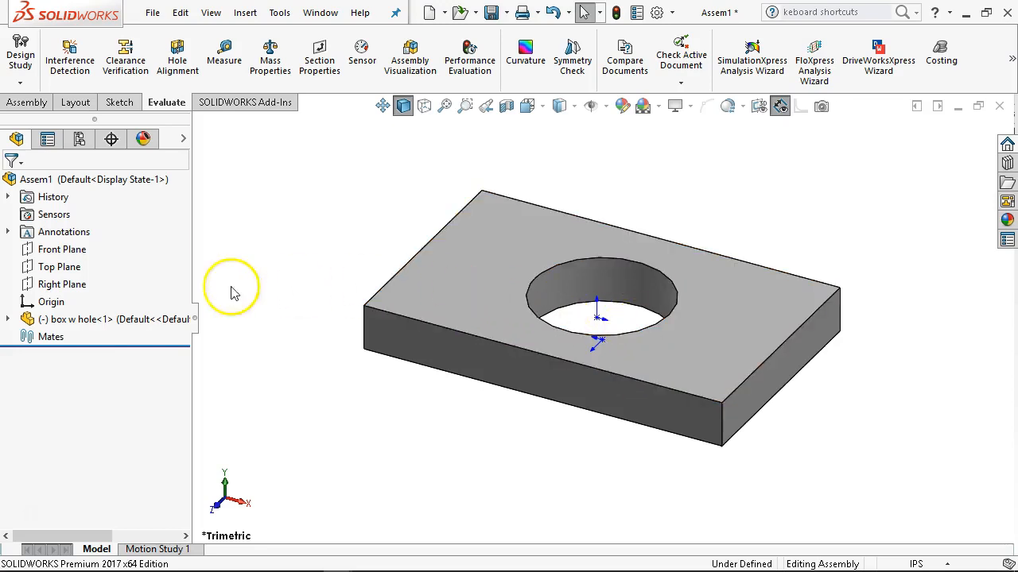
left_click(8, 319)
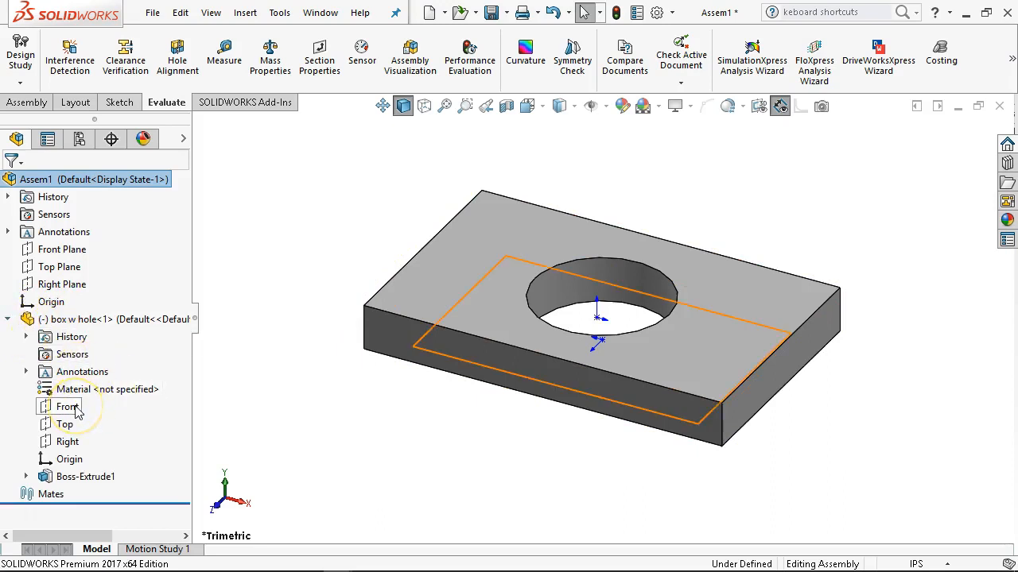
mouse_move(75, 410)
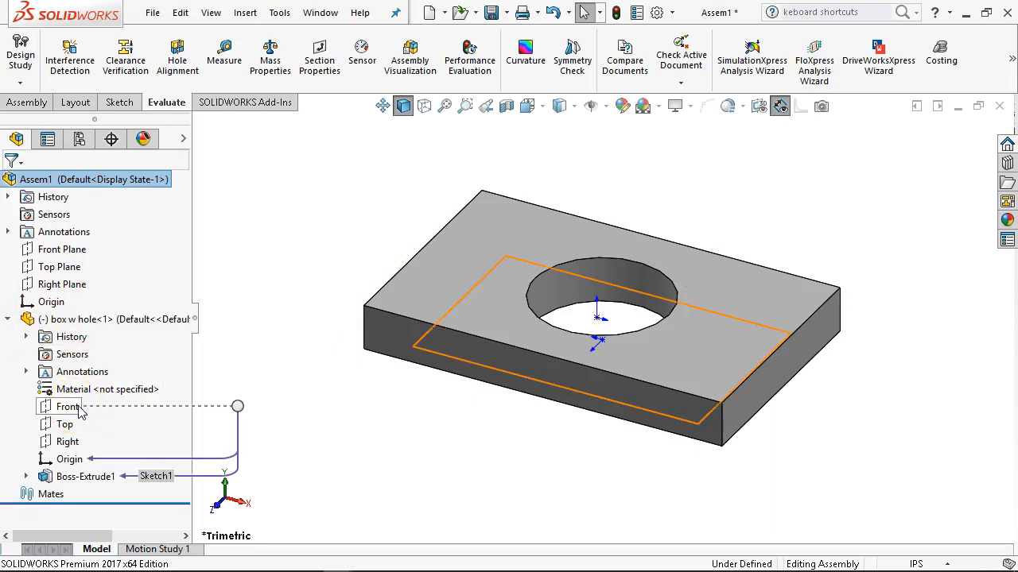
left_click(71, 407)
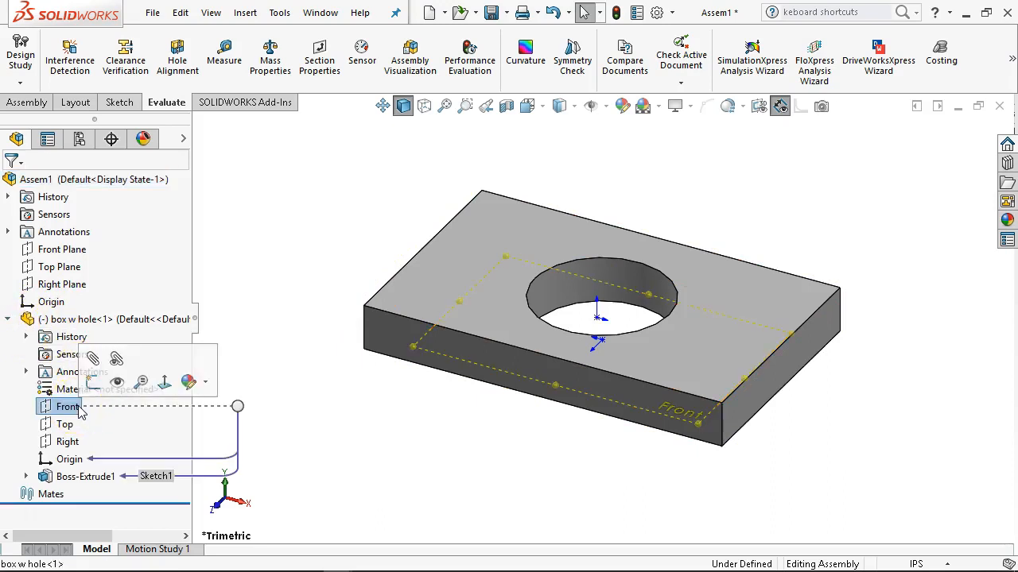
left_click(69, 268, "ctrl")
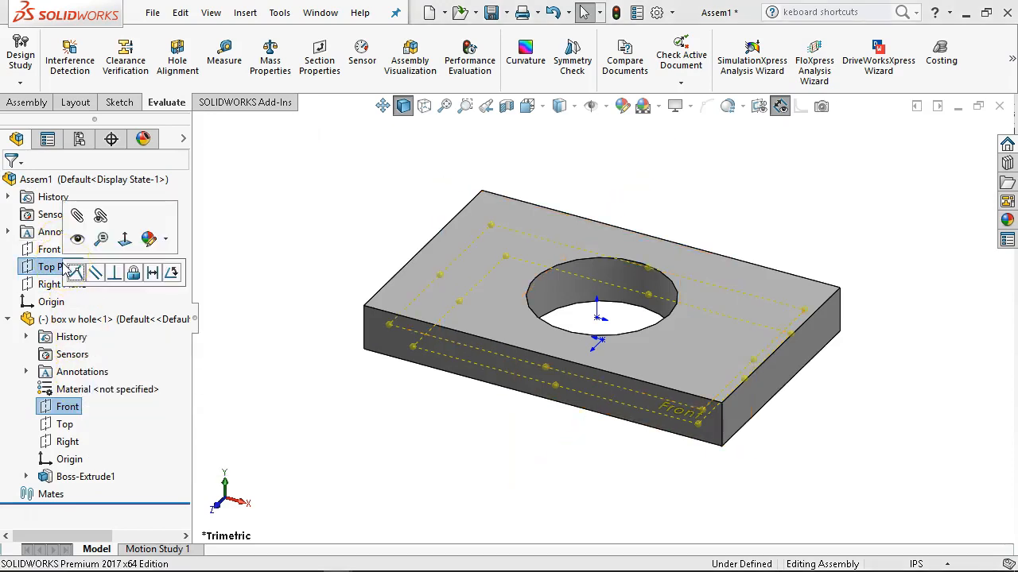
left_click(76, 273)
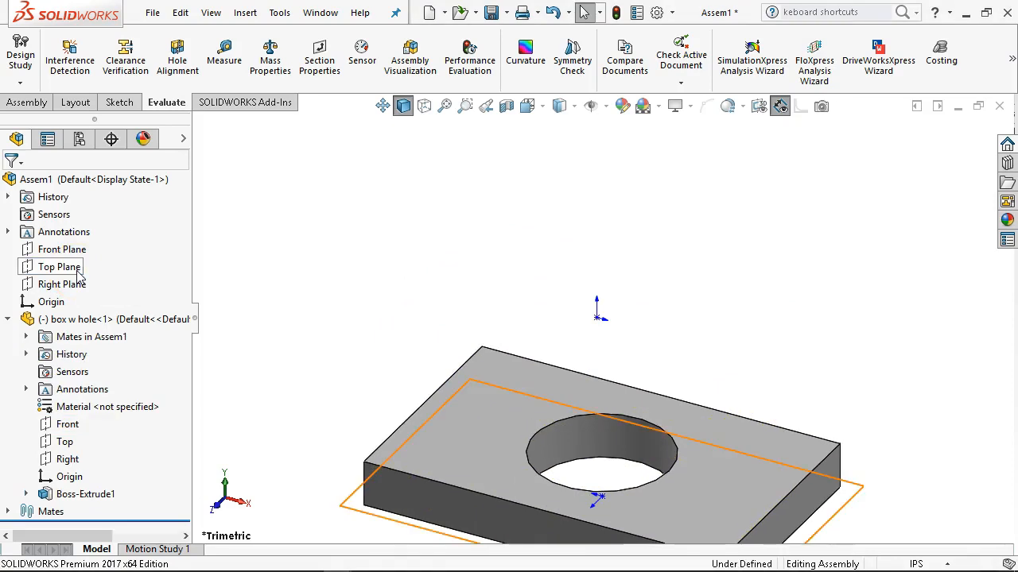
Add coincident mates between the plate's Top plane and the assembly's Front Plane, and between its Right plane and the assembly's Right Plane.
left_click(65, 442)
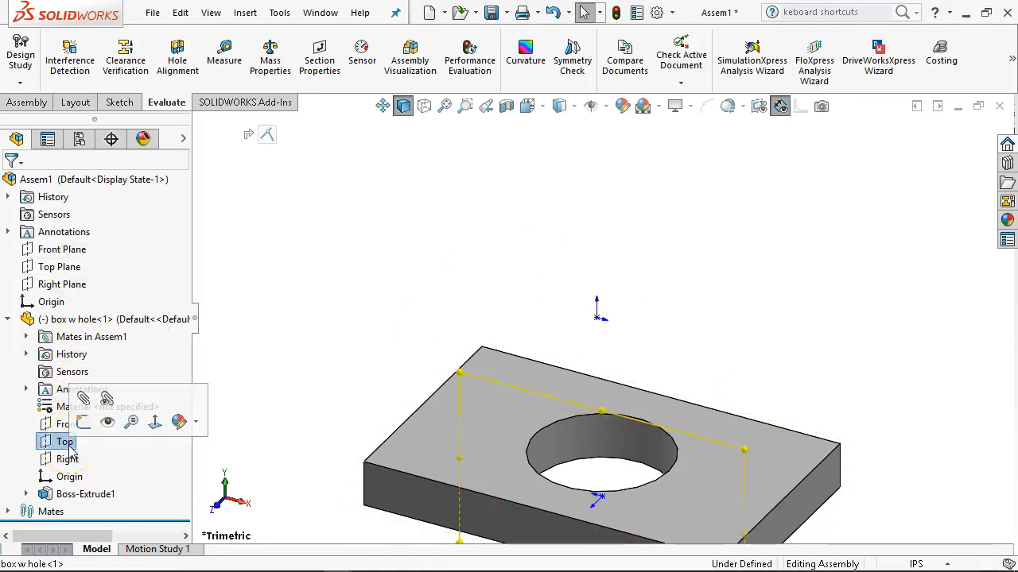
left_click(77, 251, "ctrl")
left_click(89, 259)
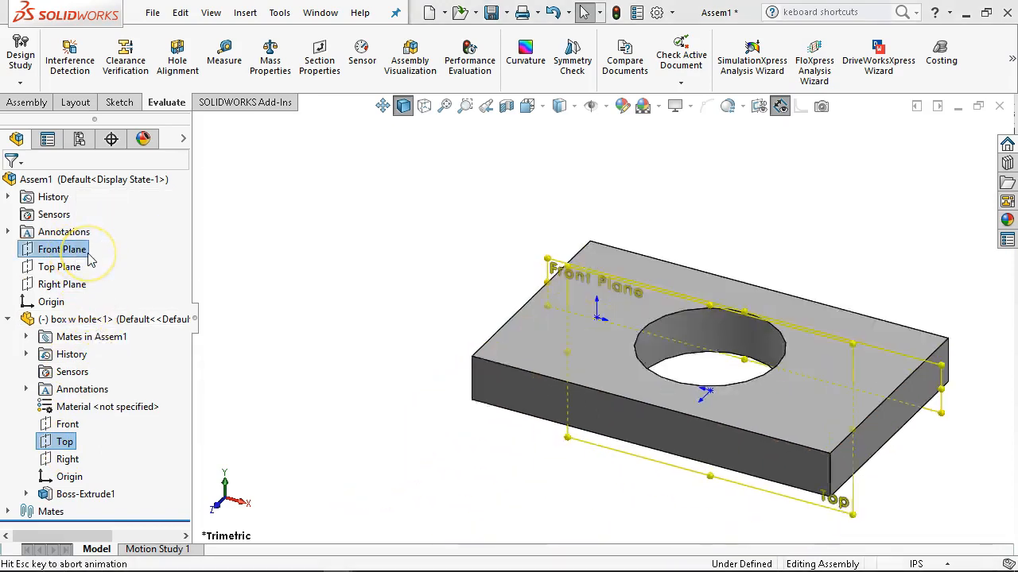
left_click(68, 459)
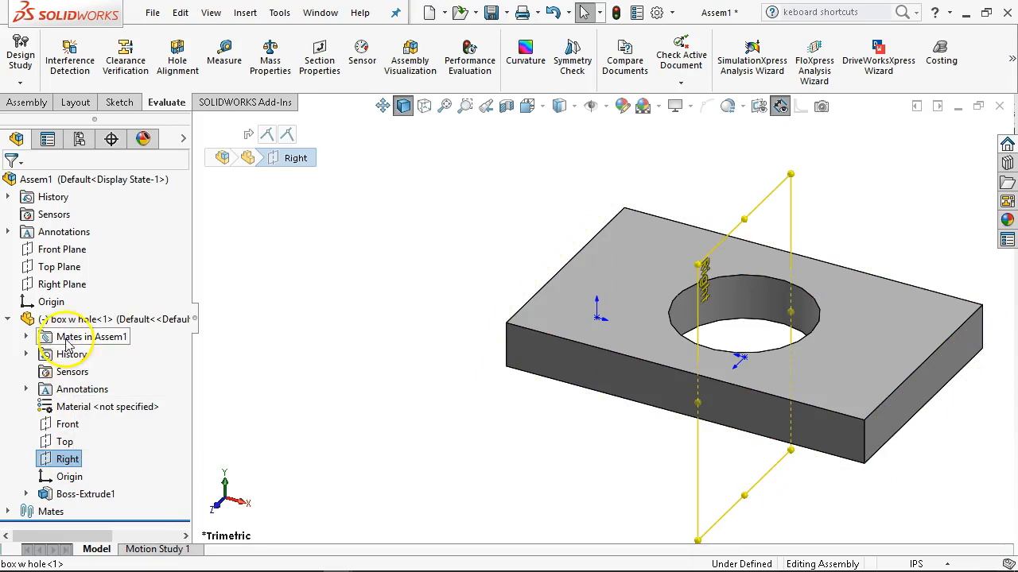
left_click(64, 284, "ctrl")
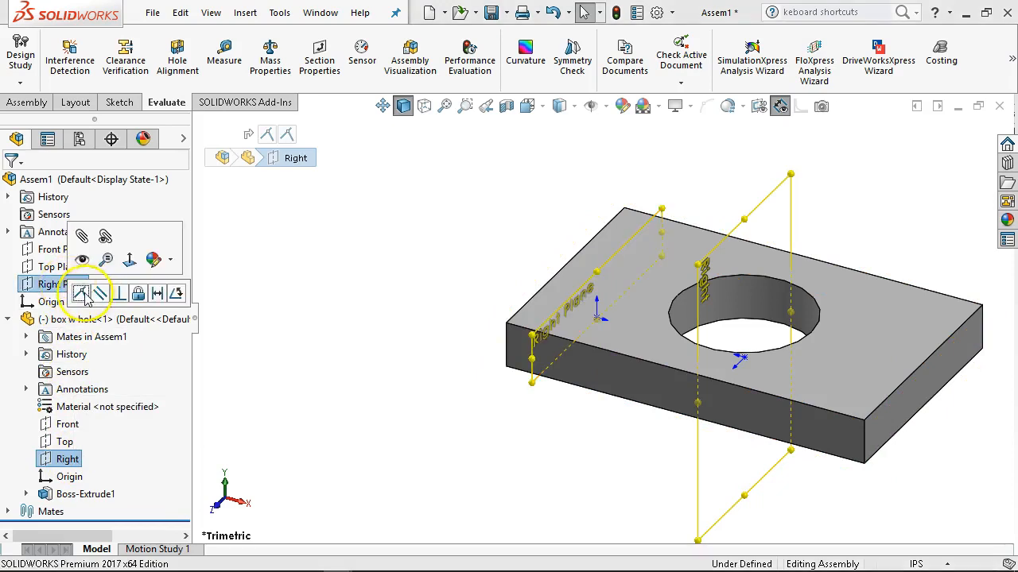
left_click(80, 293)
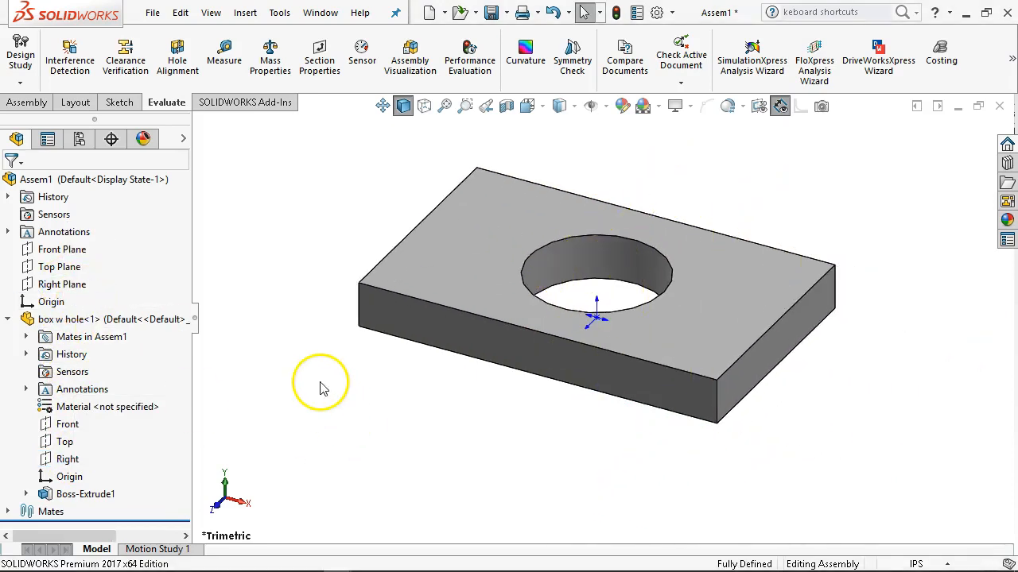
Hide the origins in the assembly and show the plate in the isometric view.
scroll(592, 318, "down", 5)
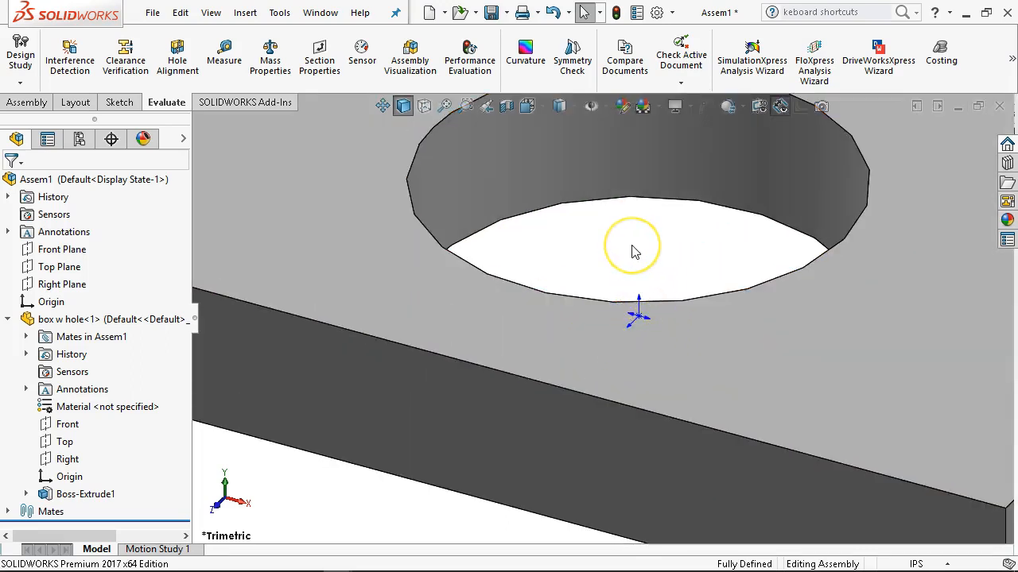
key("f")
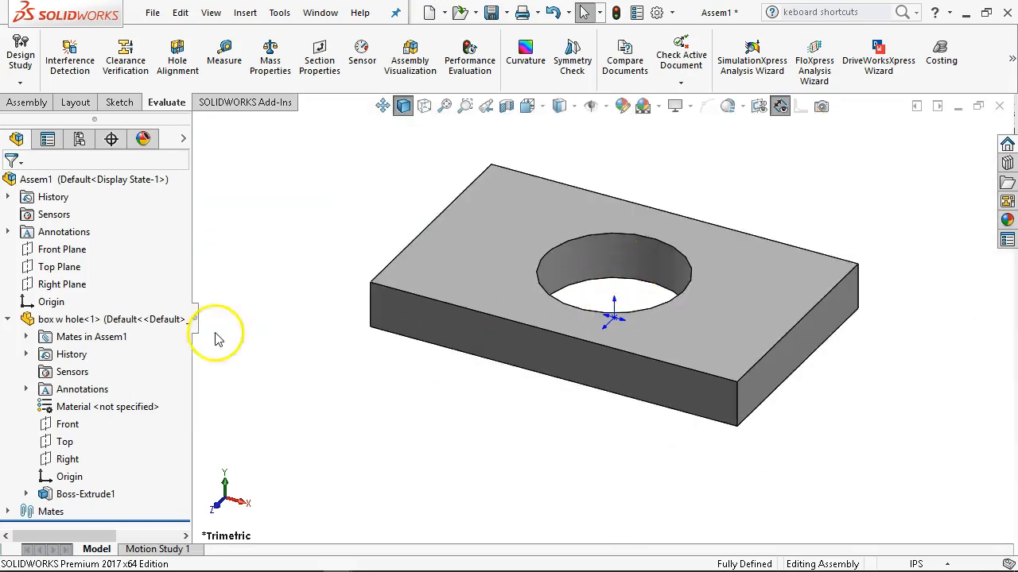
left_click(8, 319)
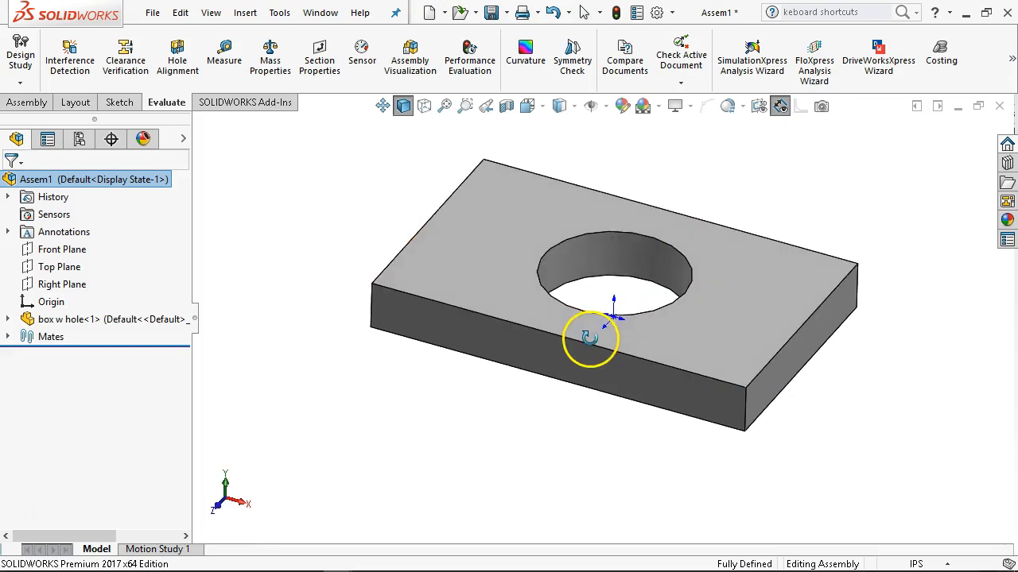
middle_click_drag(609, 250, 615, 284)
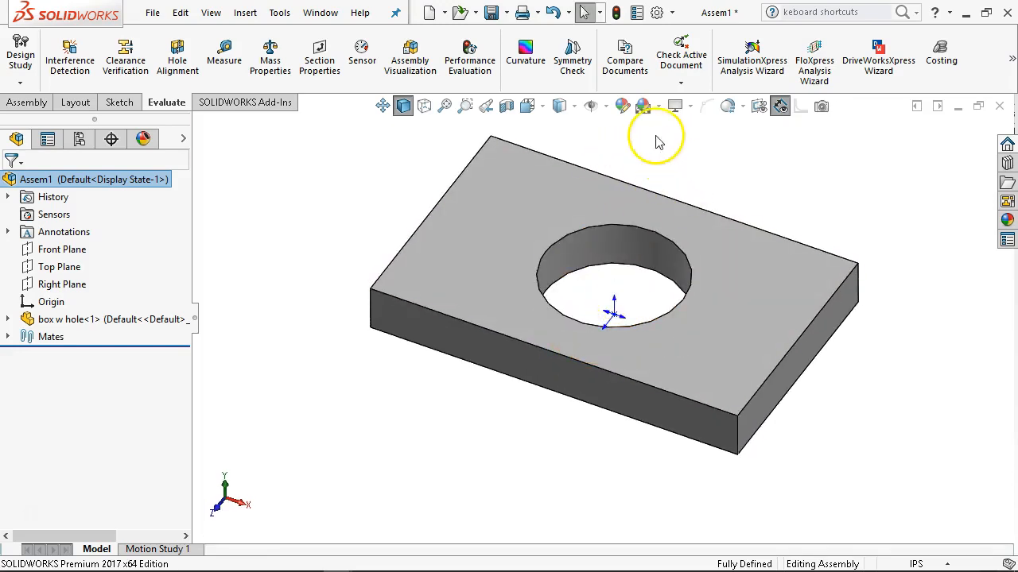
left_click(607, 107)
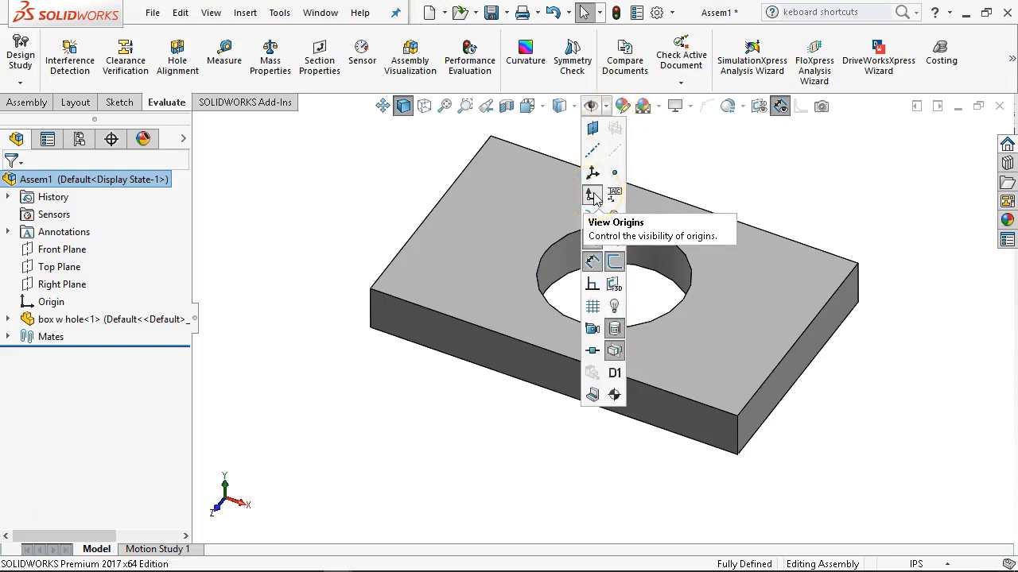
middle_click_drag(792, 447, 734, 348)
key("ctrl+7")
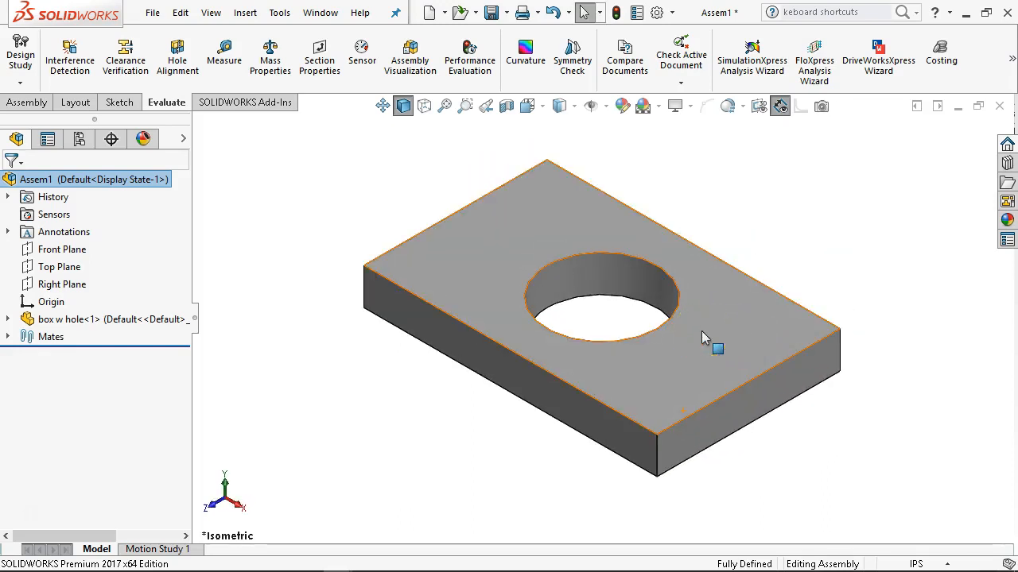
Add four more instances of the box w hole component by copying it, placing them around the original plate.
key("z")
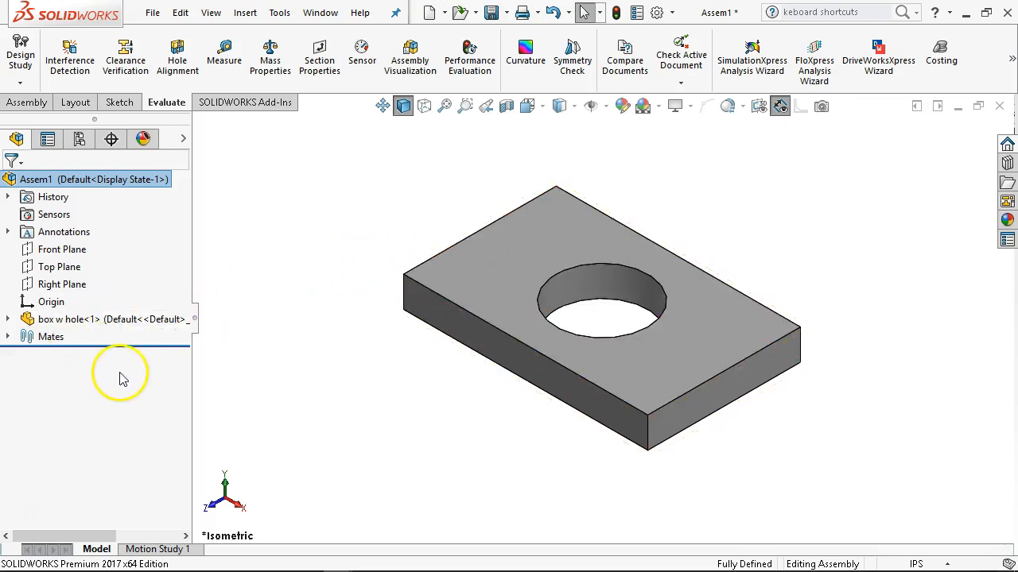
left_click_drag(33, 326, 364, 244, "ctrl")
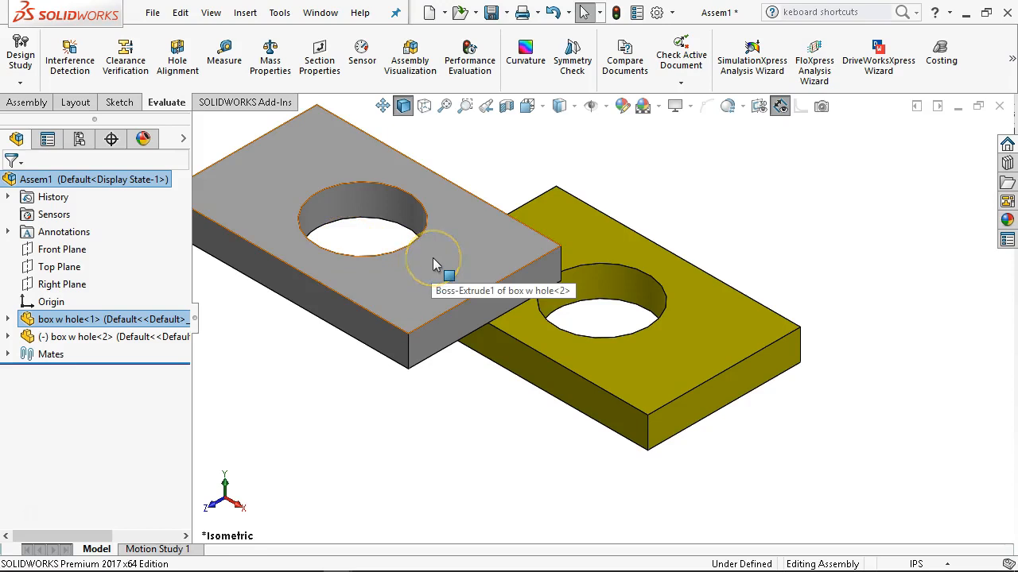
left_click(449, 282)
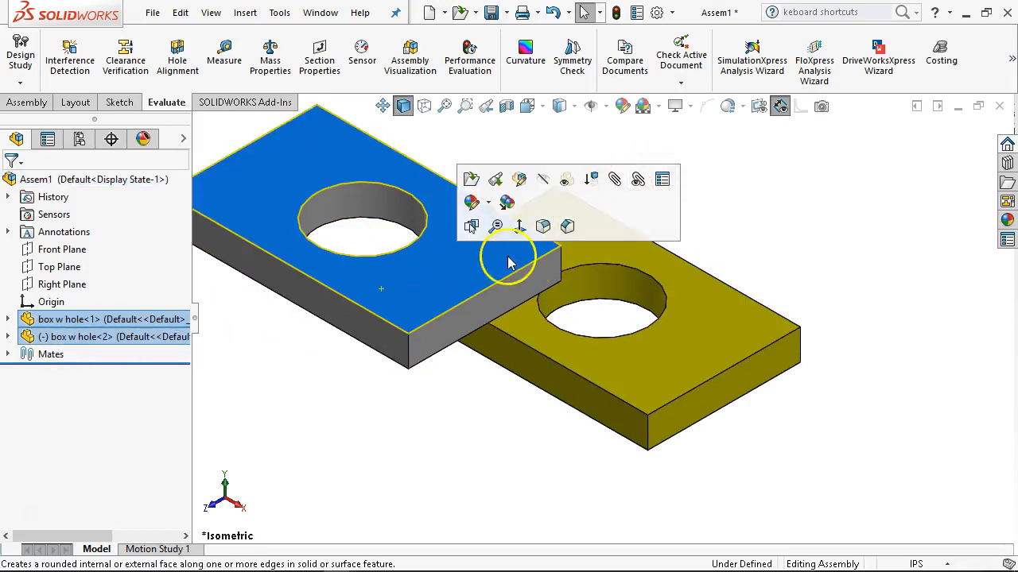
left_click(755, 205)
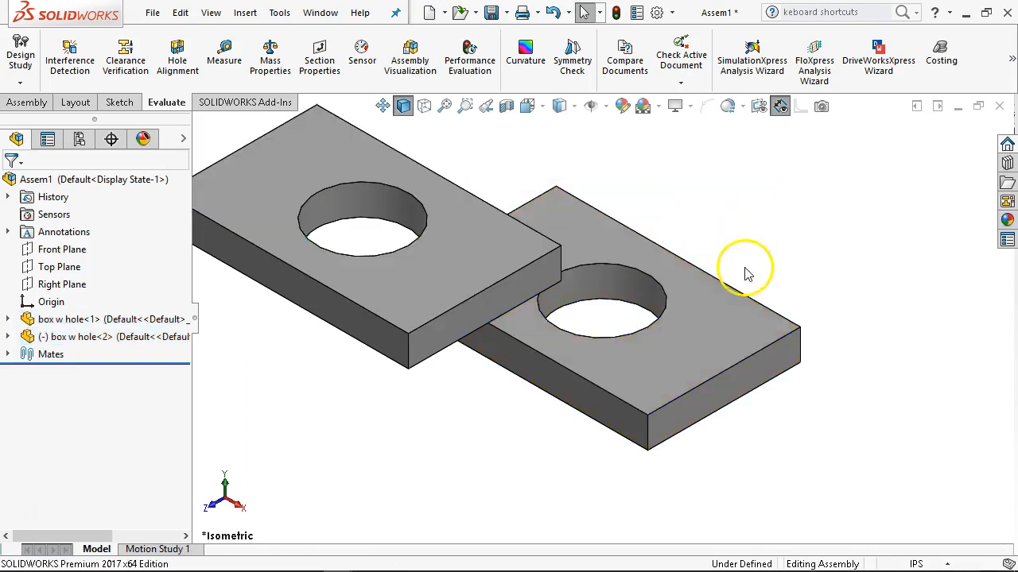
left_click_drag(683, 327, 791, 234, "ctrl")
left_click_drag(682, 336, 584, 166, "ctrl")
left_click_drag(432, 289, 596, 548, "ctrl")
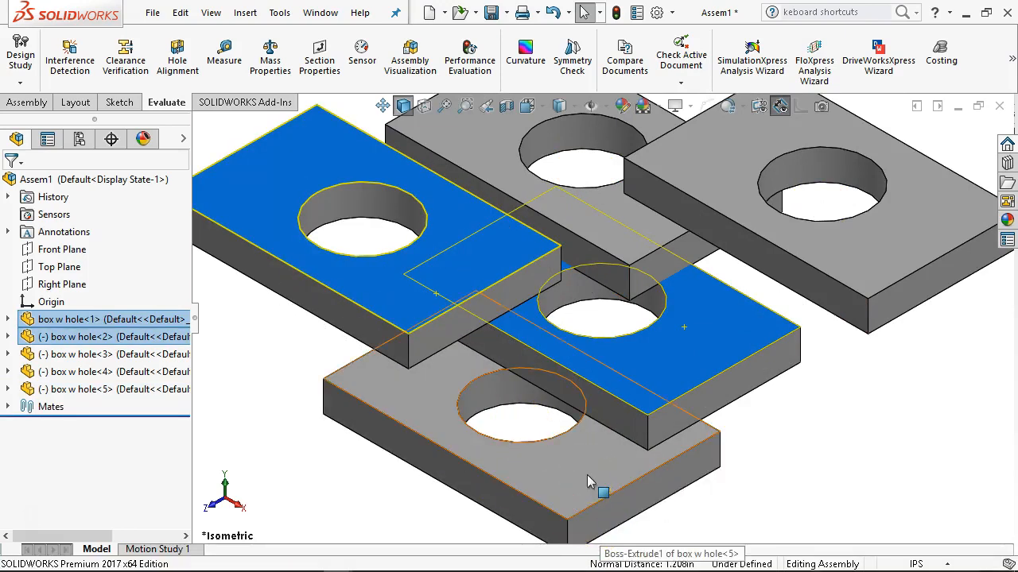
left_click(818, 416)
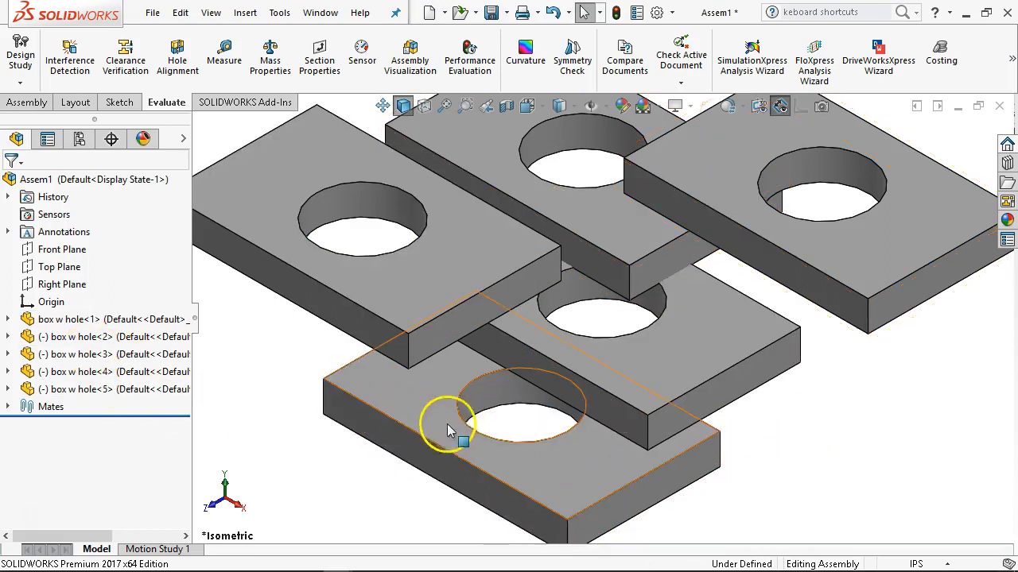
Hide the three newest plate copies and move the remaining copy closer to the original plate.
key("Tab")
key("Tab")
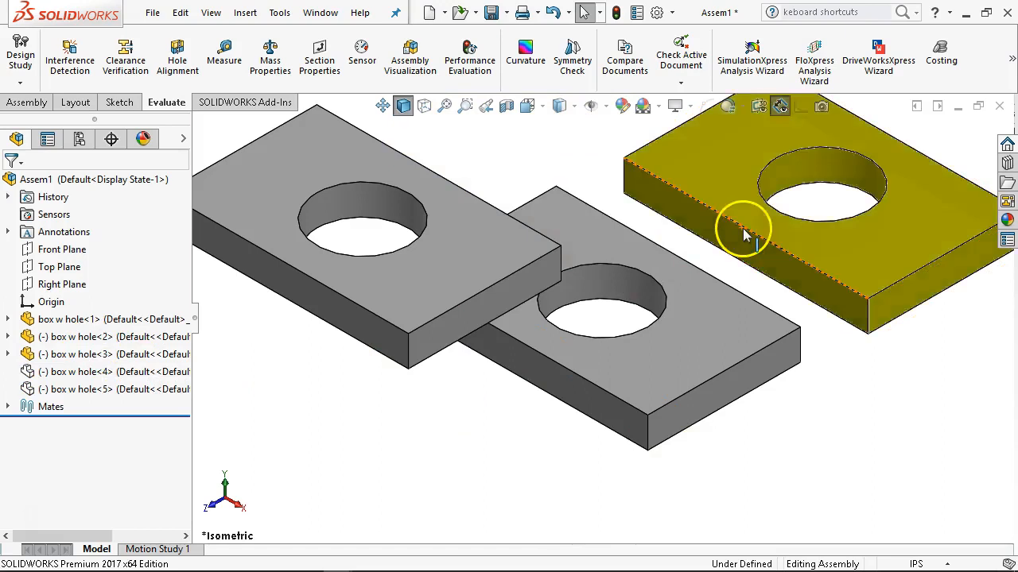
key("Tab")
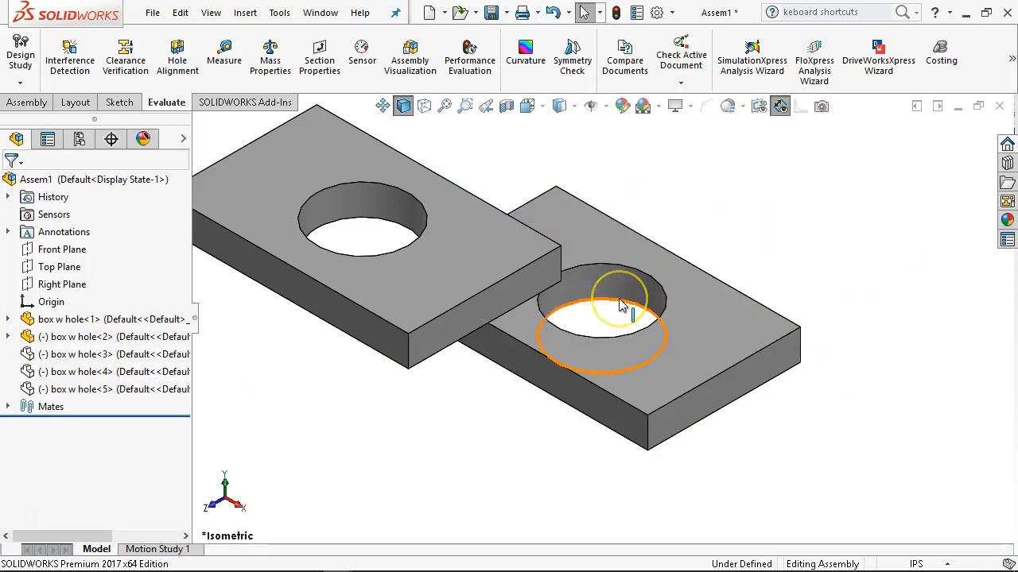
left_click_drag(453, 238, 557, 208)
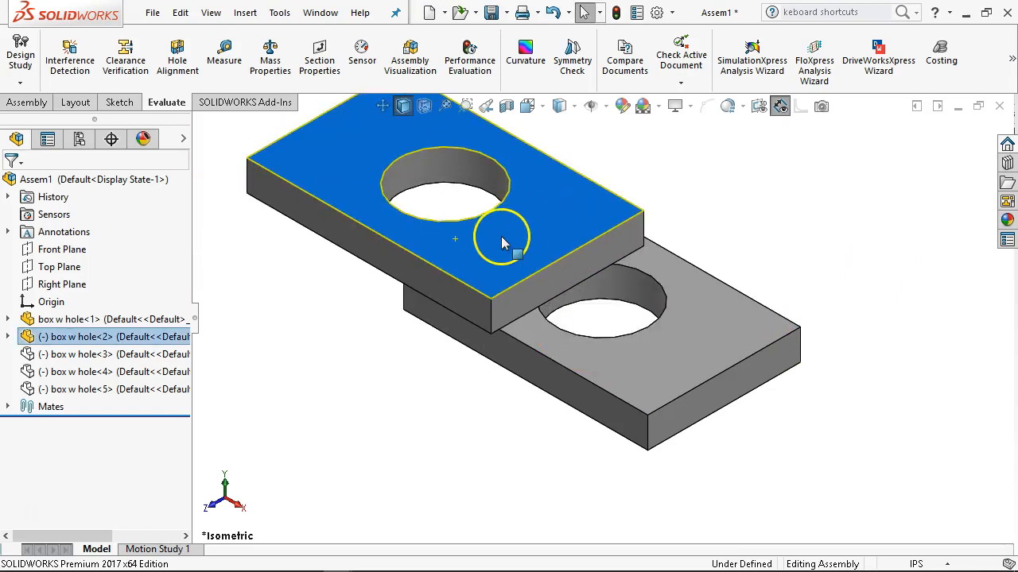
Review the available commands for inserting existing parts, new parts and new assemblies as components.
left_click(23, 102)
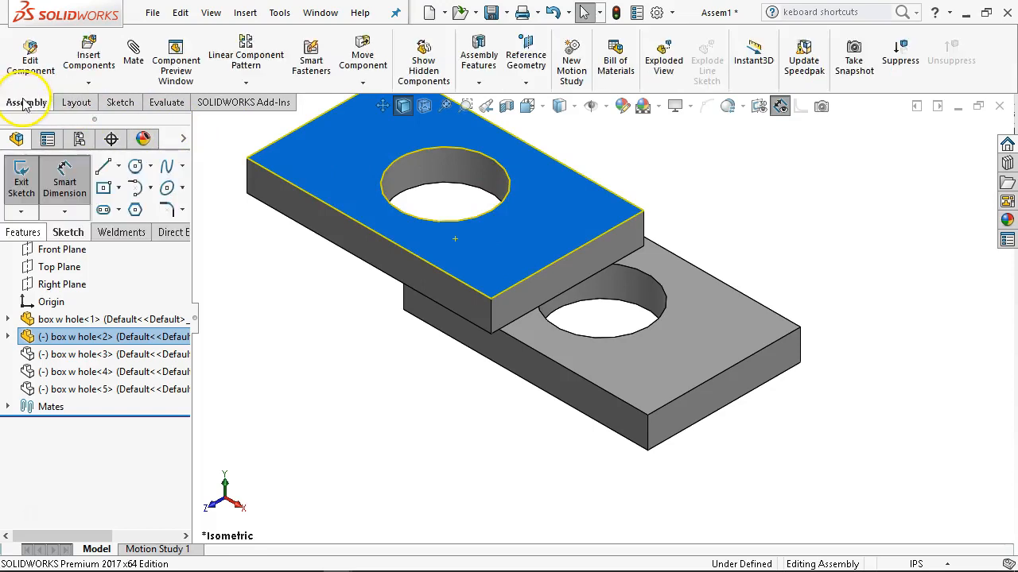
left_click(94, 83)
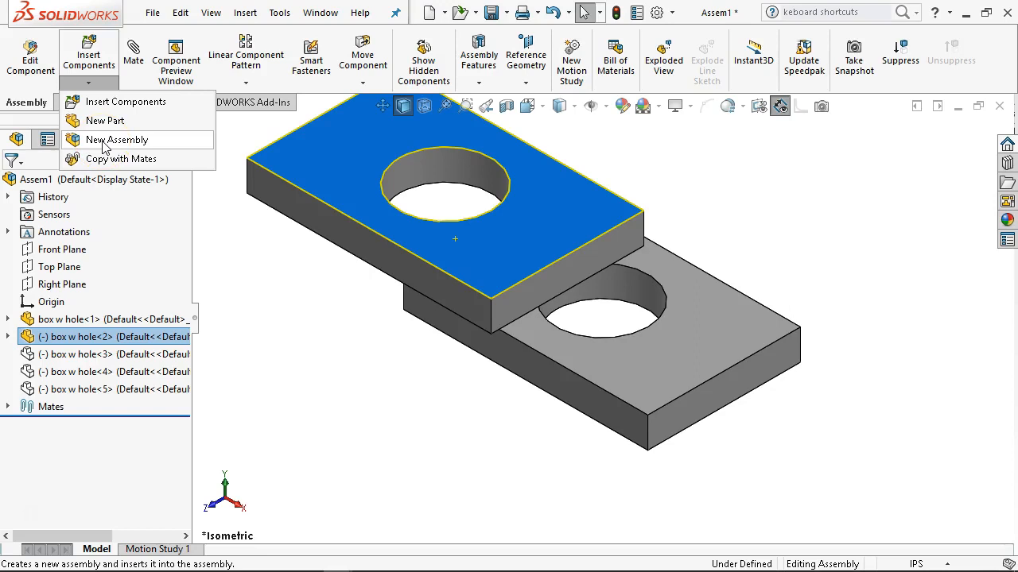
left_click(135, 127)
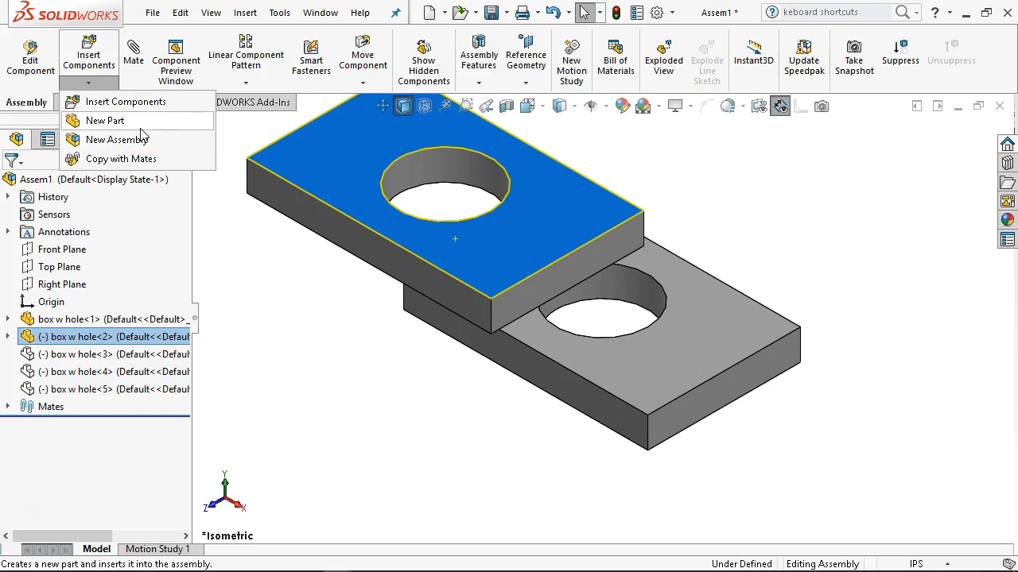
left_click(211, 187)
key("Escape")
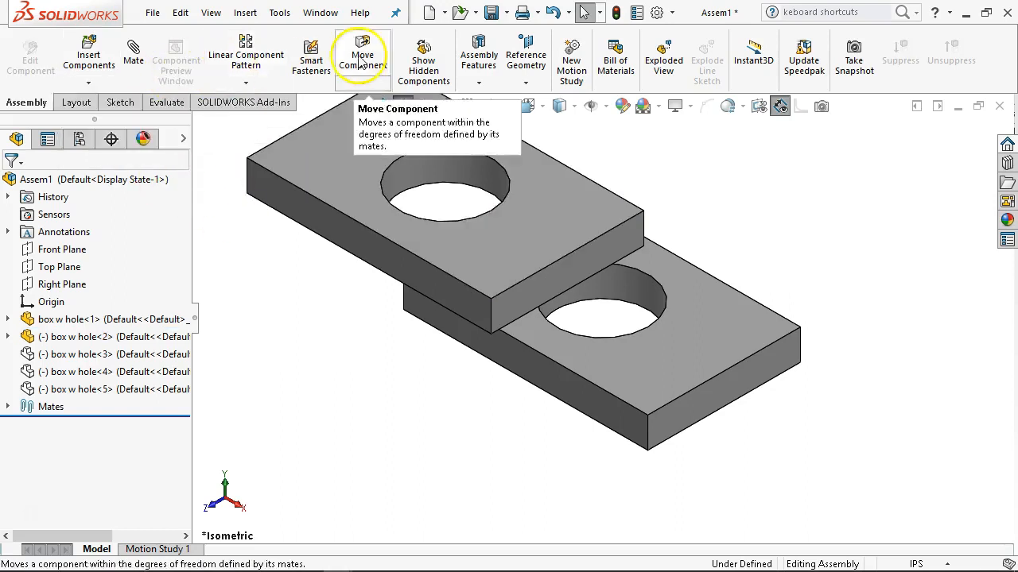
left_click(255, 14)
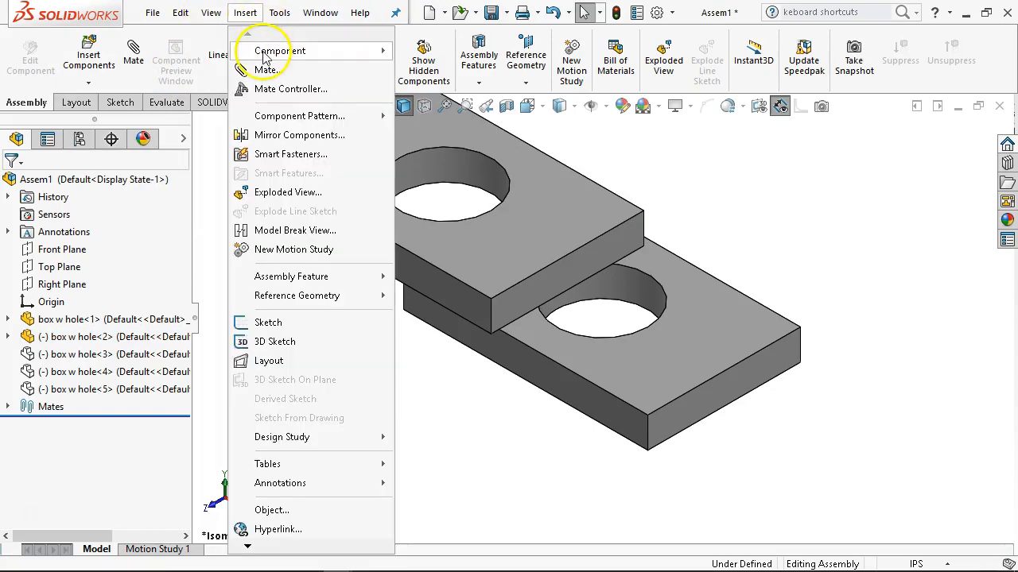
mouse_move(286, 50)
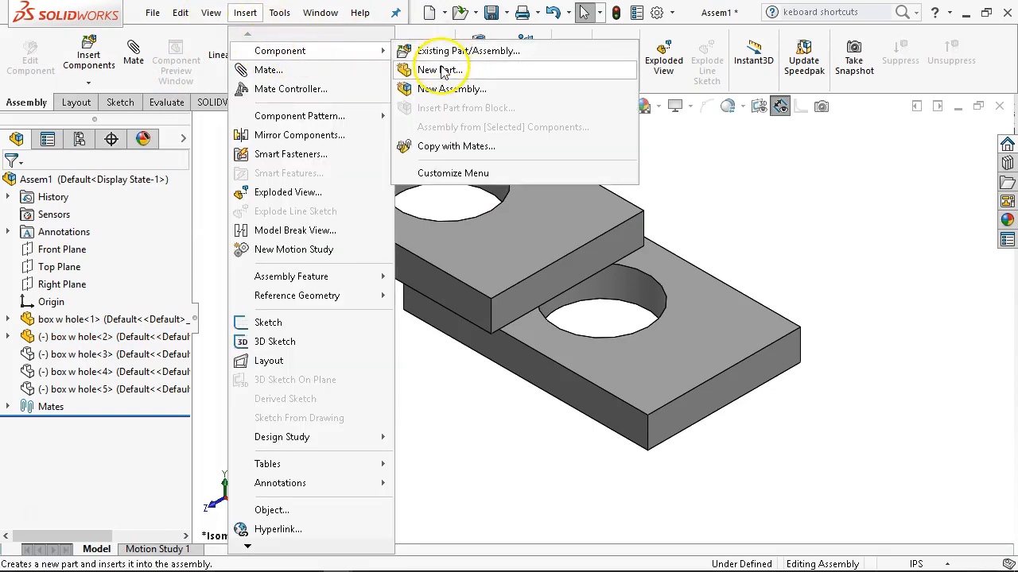
left_click(799, 142)
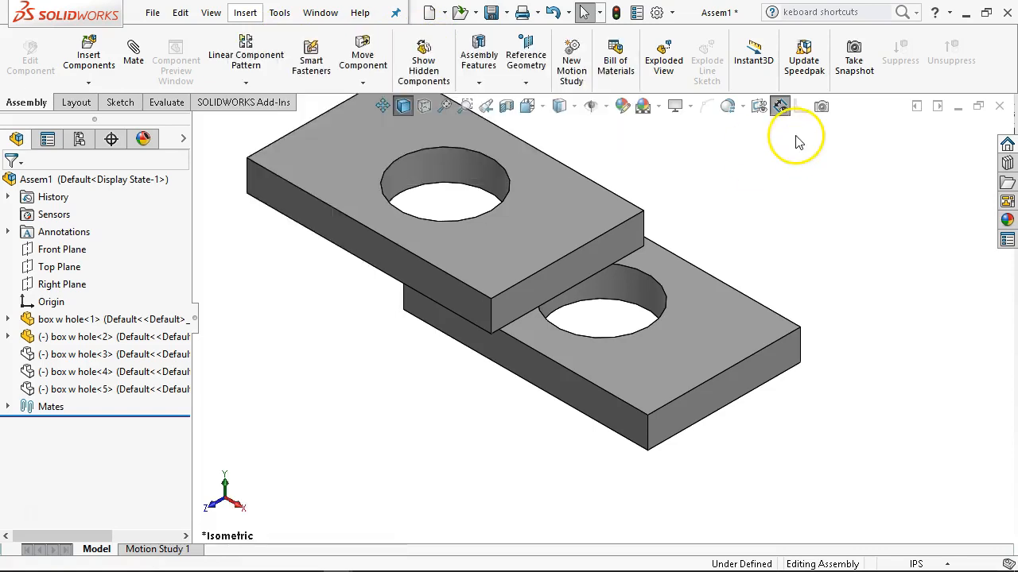
Browse the built-in file explorer for documents currently open that can be inserted as components.
left_click(1008, 183)
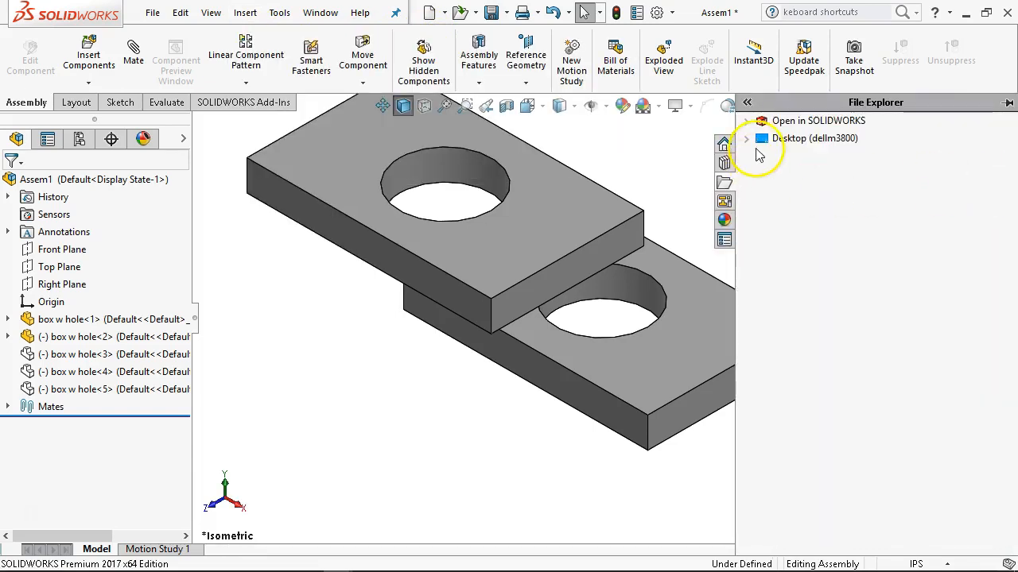
left_click(745, 121)
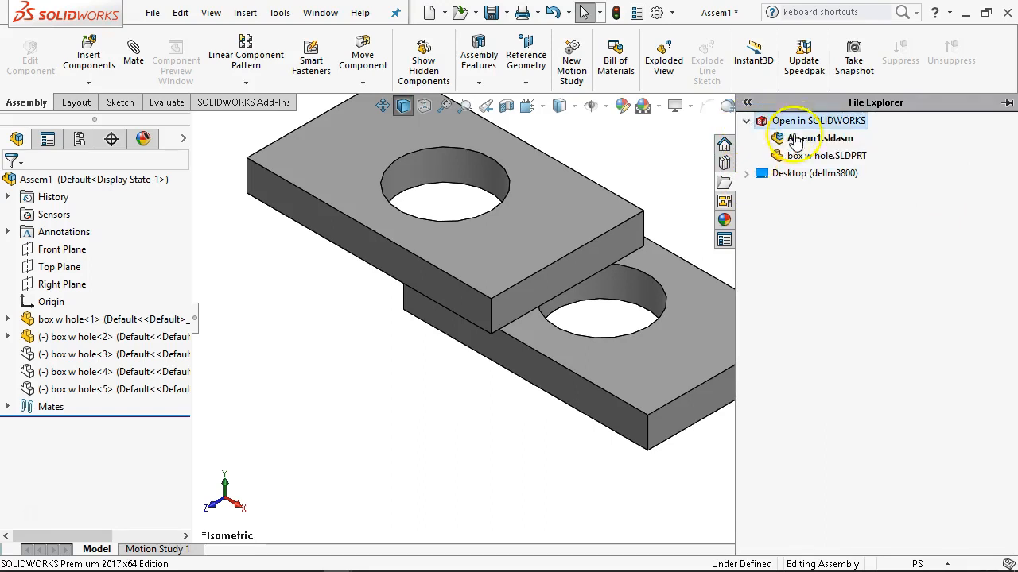
left_click(749, 174)
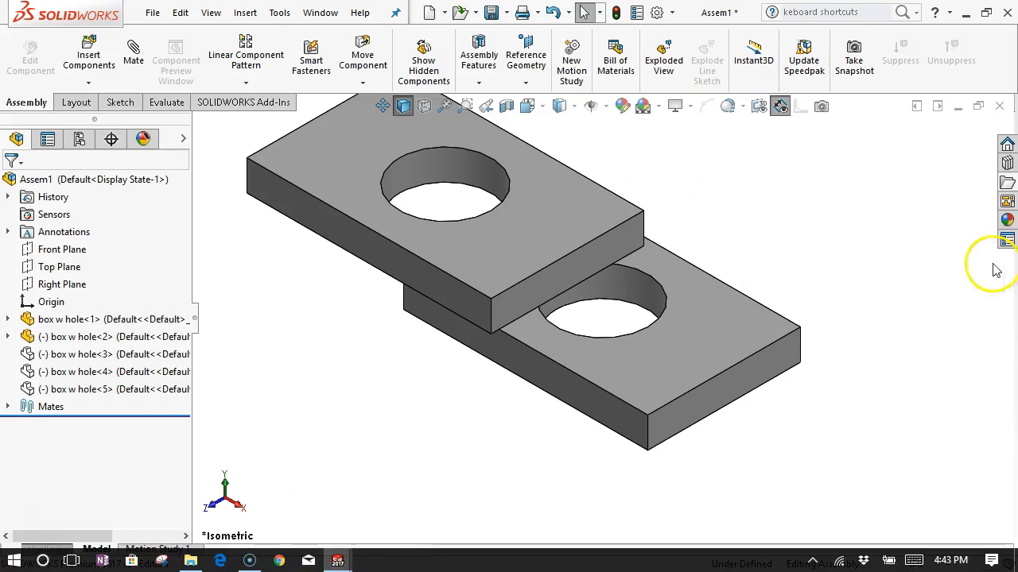
Switch to the Windows File Explorer window showing the ARCMate0iB_step203 folder, restore it from full screen and move it so the assembly stays visible.
mouse_move(270, 562)
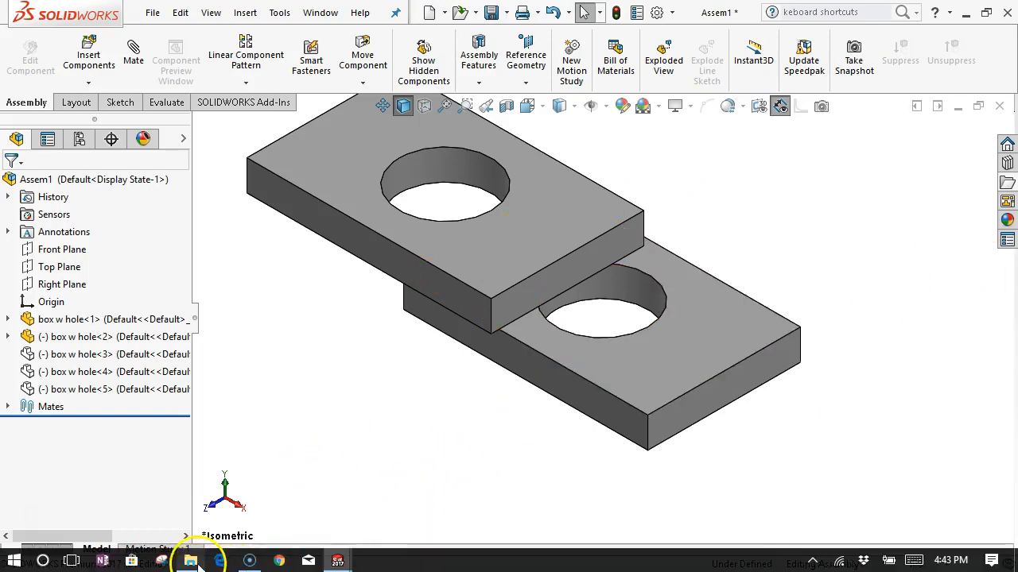
mouse_move(191, 562)
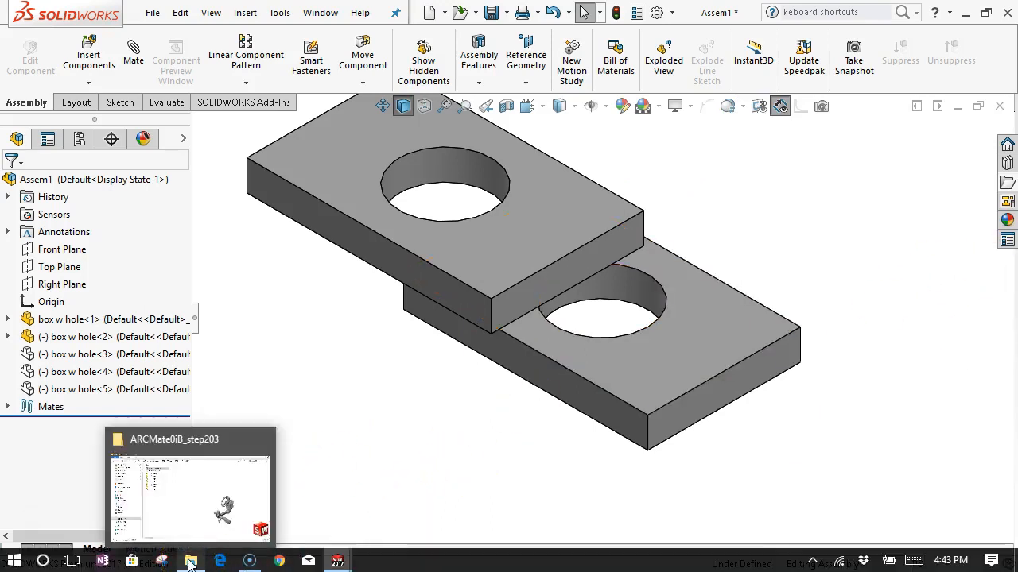
left_click(209, 496)
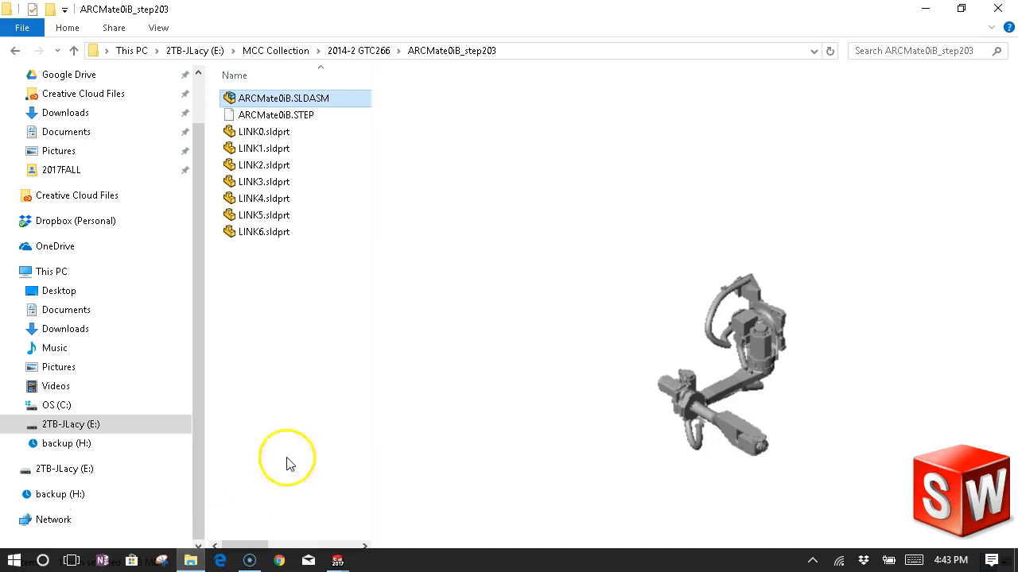
left_click(971, 8)
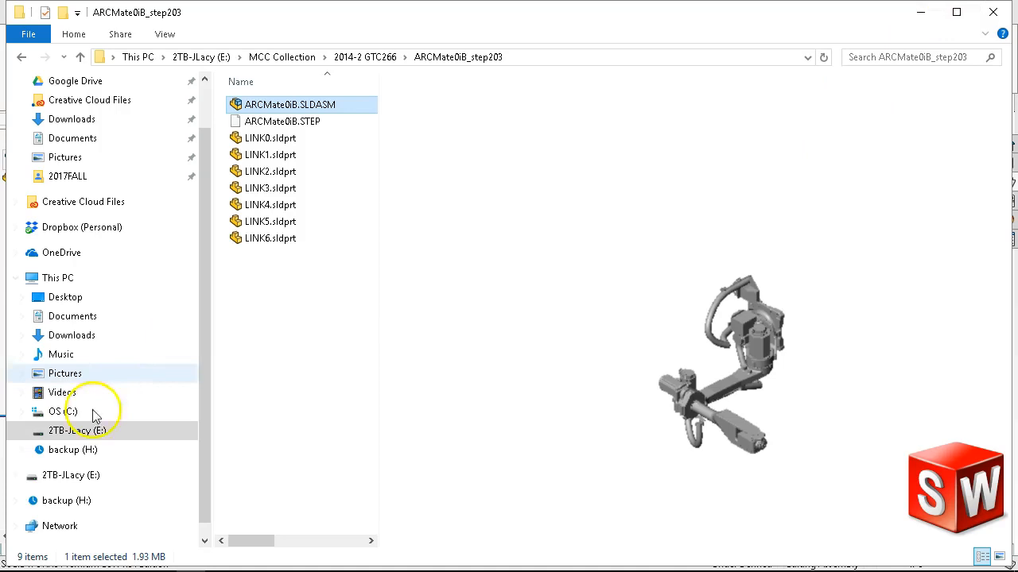
left_click_drag(879, 10, 866, 287)
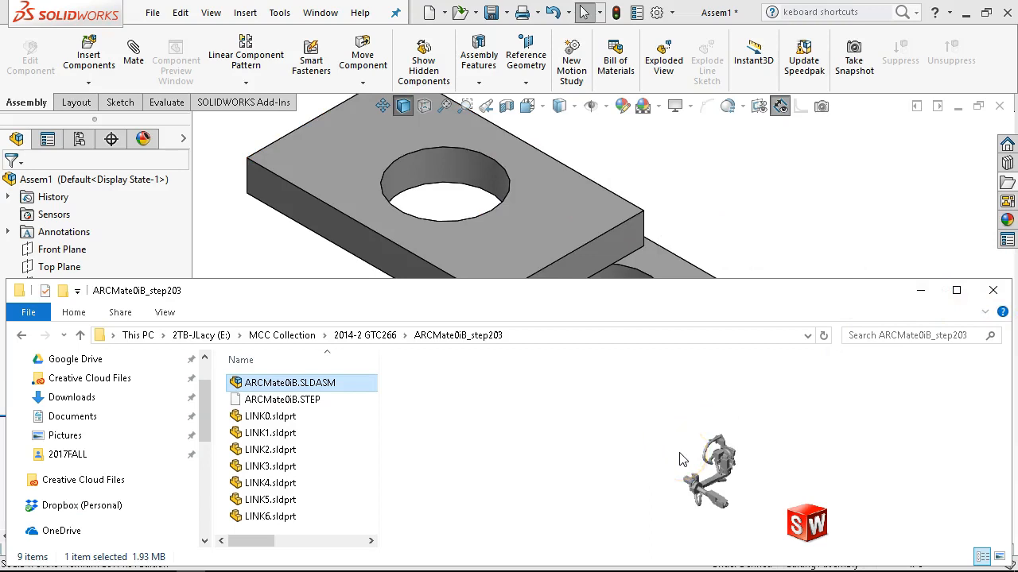
Minimize the File Explorer window and return to the SOLIDWORKS assembly.
left_click(921, 290)
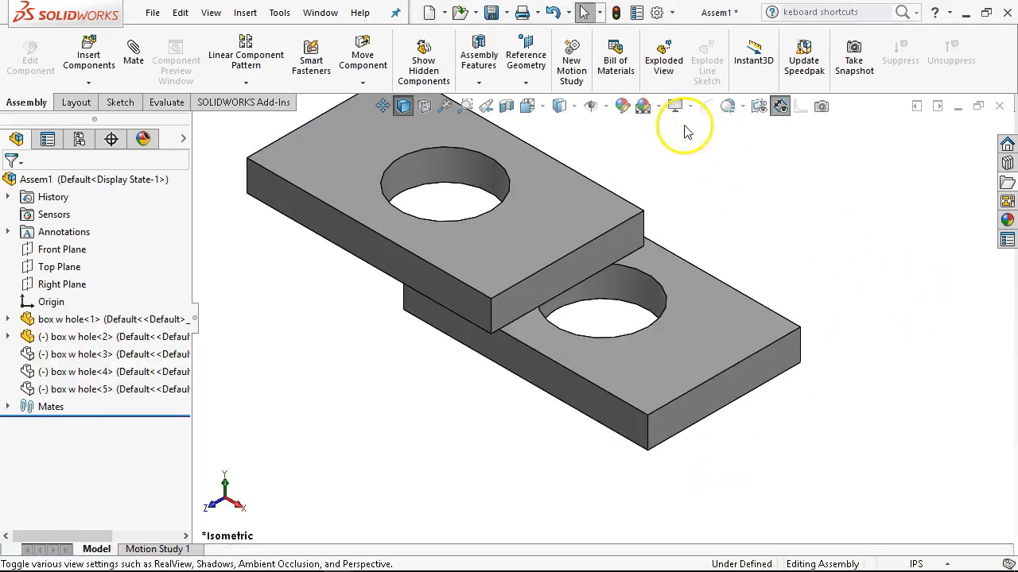
scroll(683, 188, "up", 2)
scroll(683, 188, "down", 1)
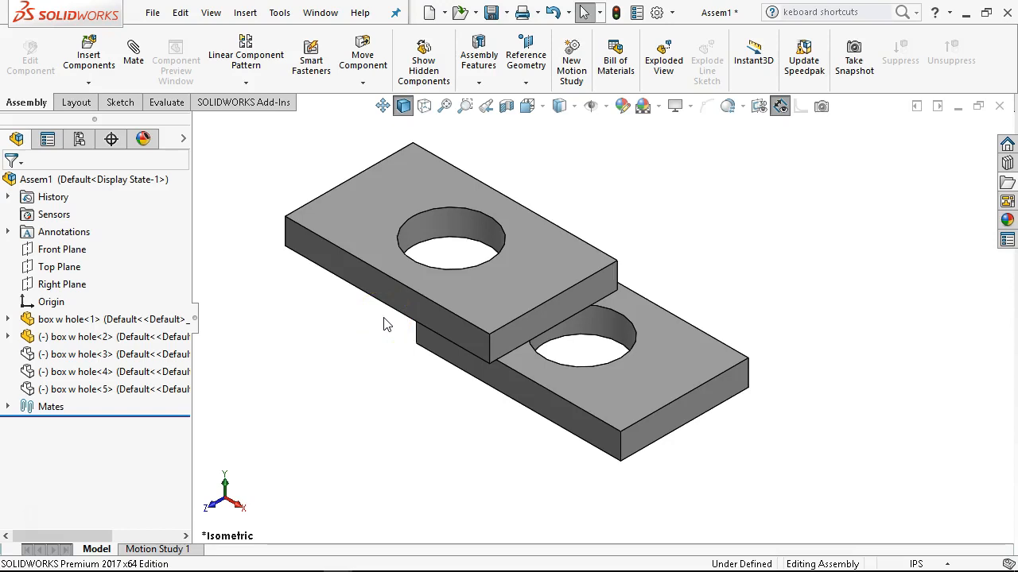
Add a coincident mate between the underside of the upper plate and the top face of the lower plate.
left_click(446, 377)
left_click_drag(527, 381, 517, 404)
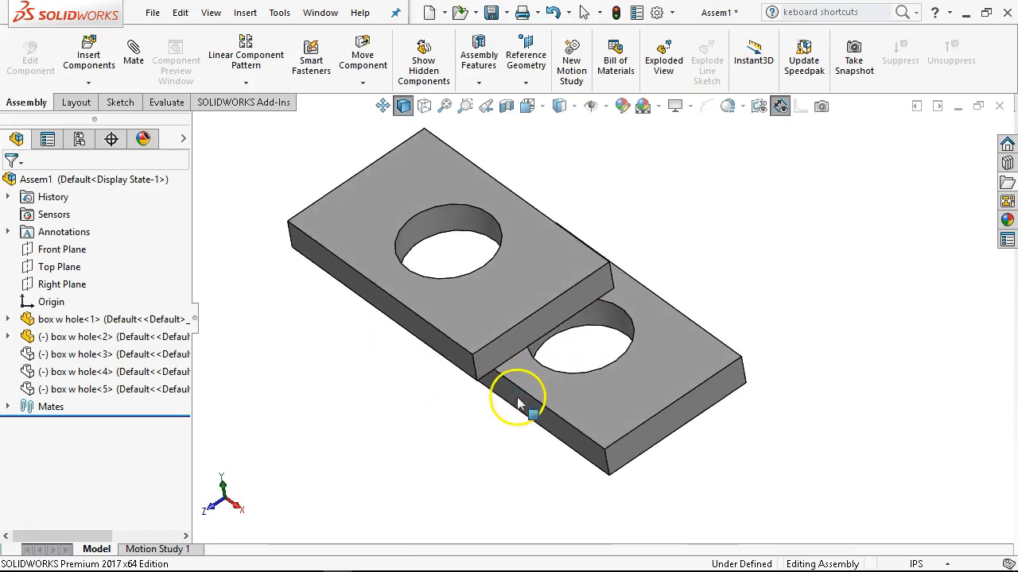
middle_click_drag(508, 349, 527, 324)
scroll(527, 287, "up", 1)
scroll(526, 287, "down", 1)
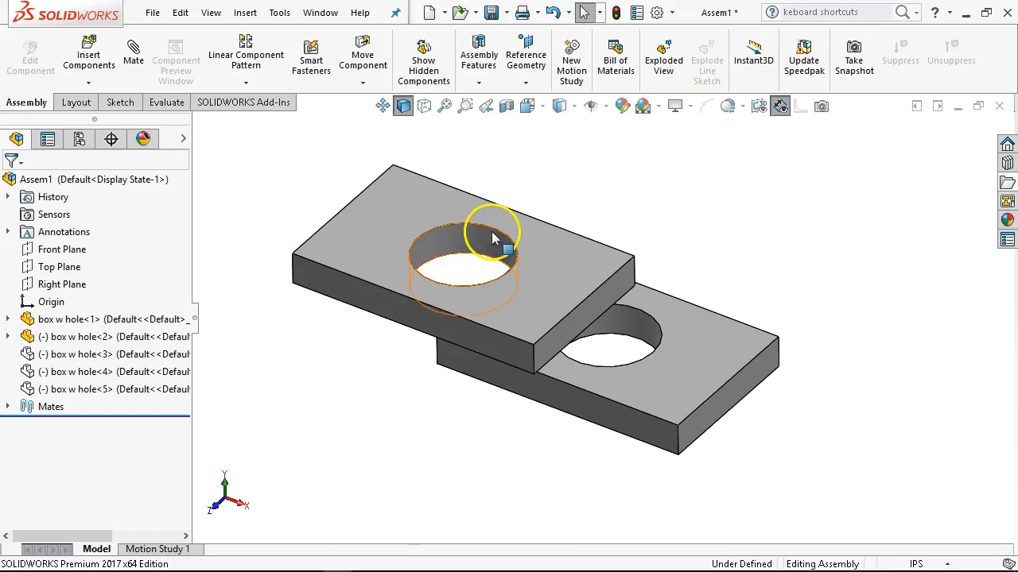
left_click_drag(389, 265, 461, 226)
left_click(390, 295)
middle_click_drag(410, 266, 433, 241)
left_click(433, 241)
middle_click_drag(495, 311, 488, 415)
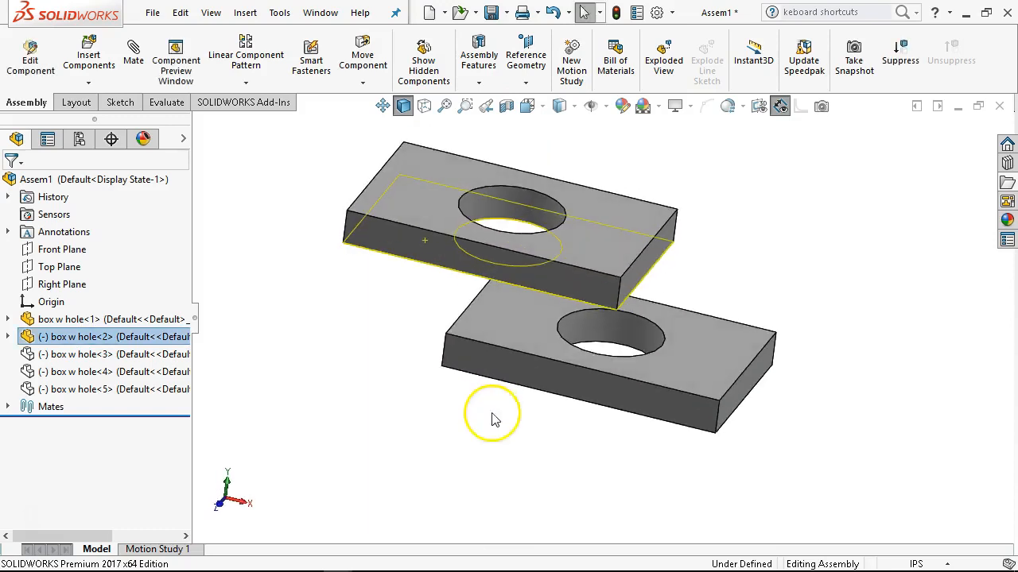
left_click(554, 341, "ctrl")
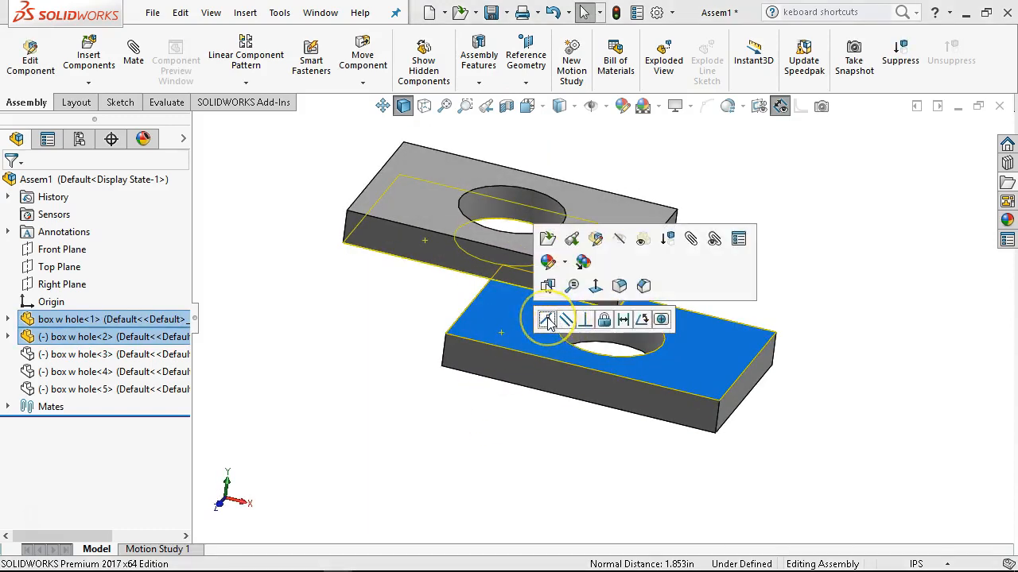
left_click(547, 320)
Add a concentric mate between the cylindrical hole faces of the two plates.
middle_click_drag(522, 379, 593, 333)
left_click(606, 314)
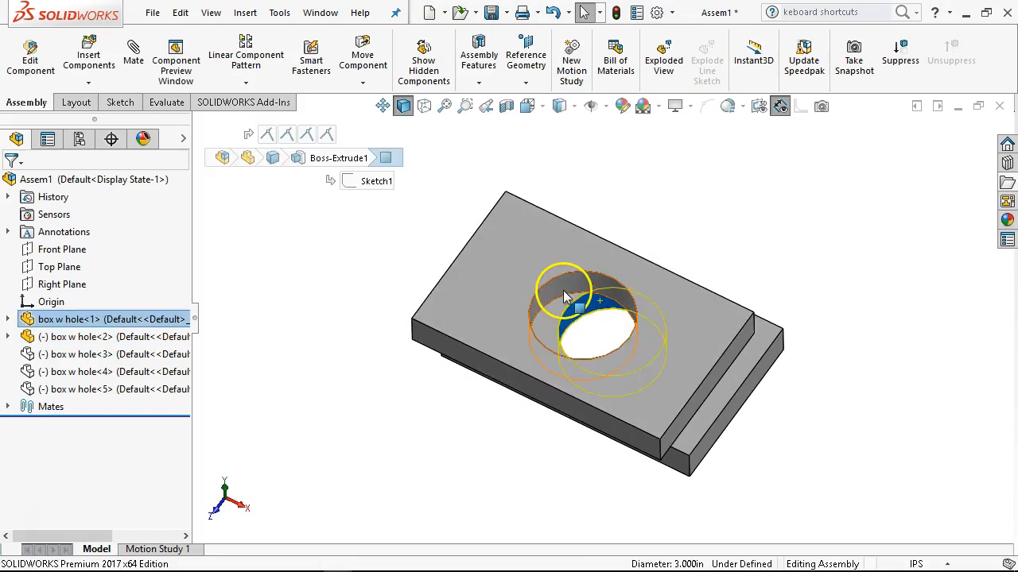
left_click(563, 288, "ctrl")
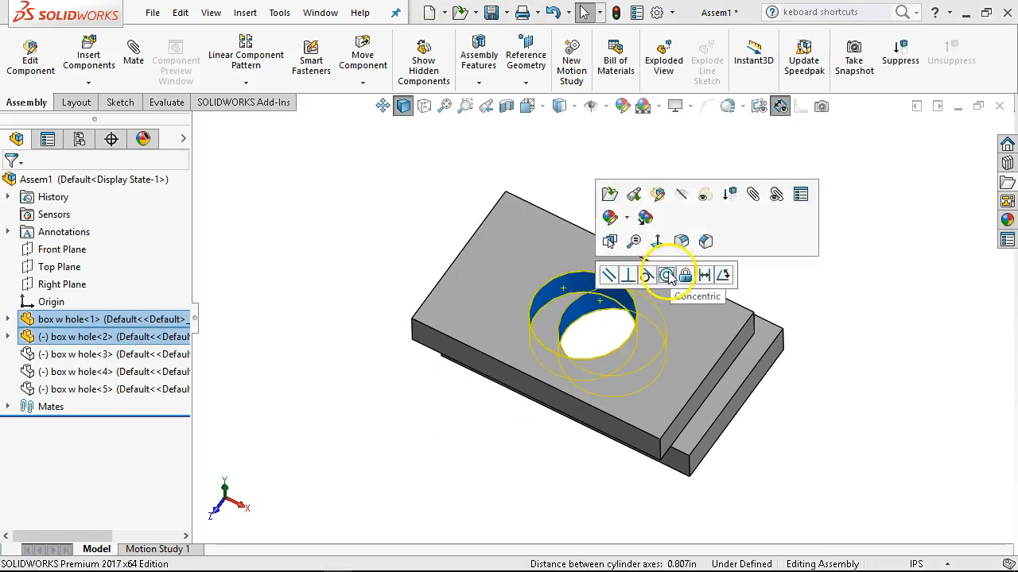
left_click(666, 275)
Rotate the upper plate about the shared hole axis to test its freedom, and bring it roughly into line with the lower plate.
left_click(743, 318)
left_click_drag(743, 318, 677, 350)
scroll(677, 351, "up", 1)
middle_click_drag(679, 352, 709, 277)
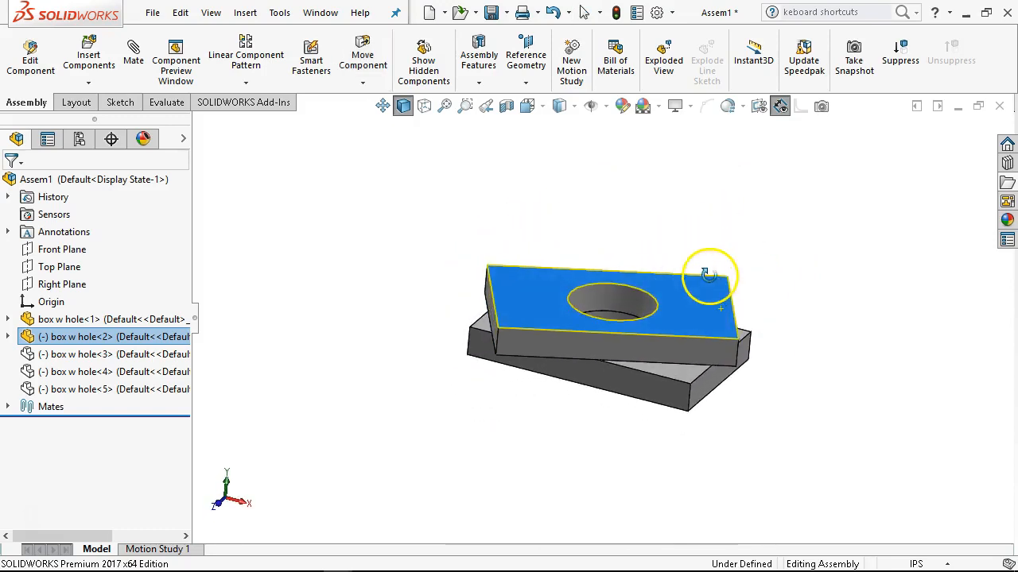
scroll(584, 354, "down", 3)
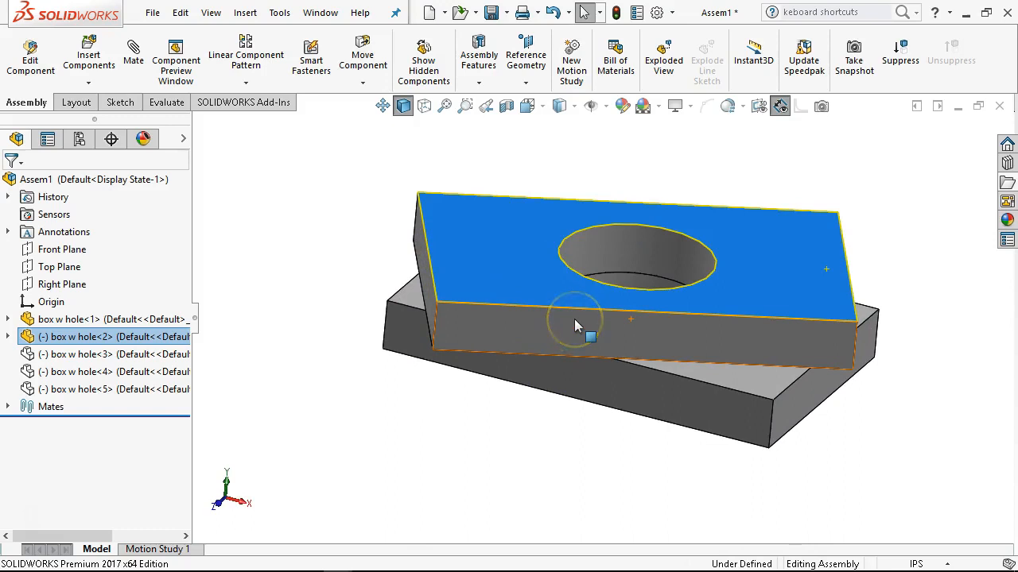
left_click_drag(497, 266, 461, 242)
middle_click_drag(416, 363, 394, 421)
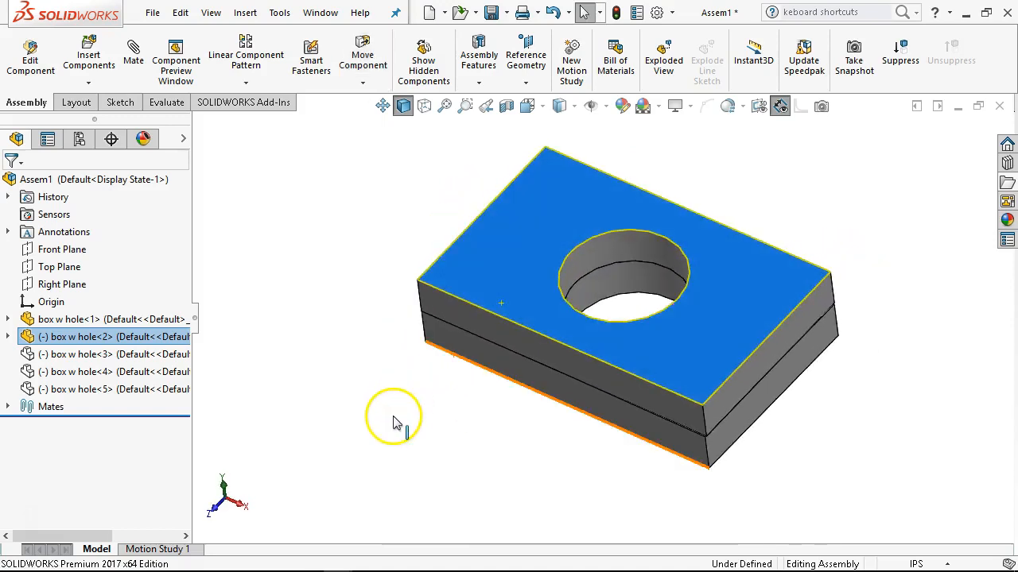
Start an advanced angle mate between the adjacent long side faces of the upper and lower plates.
scroll(394, 421, "down", 3)
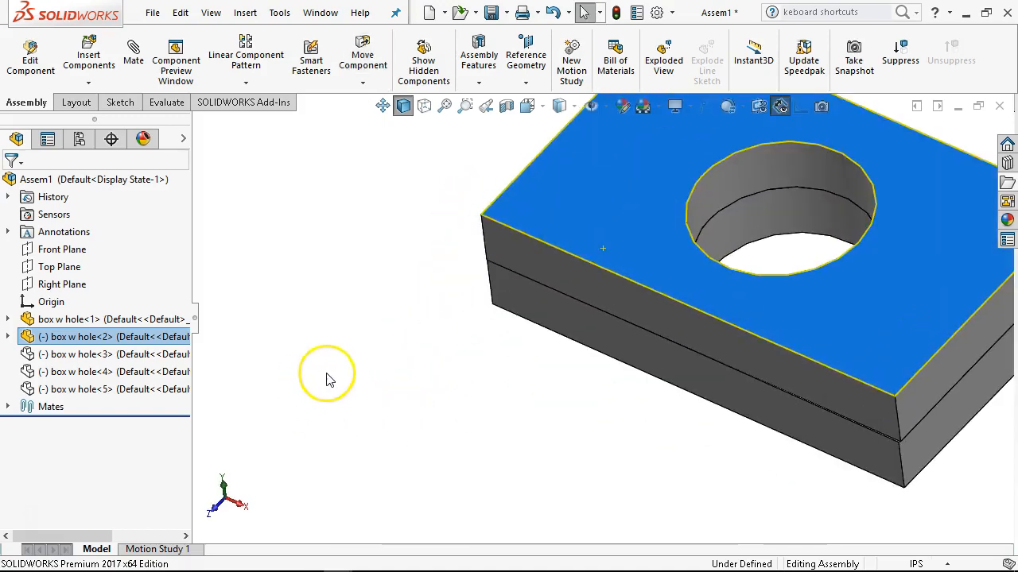
left_click(588, 297)
left_click(589, 326, "ctrl")
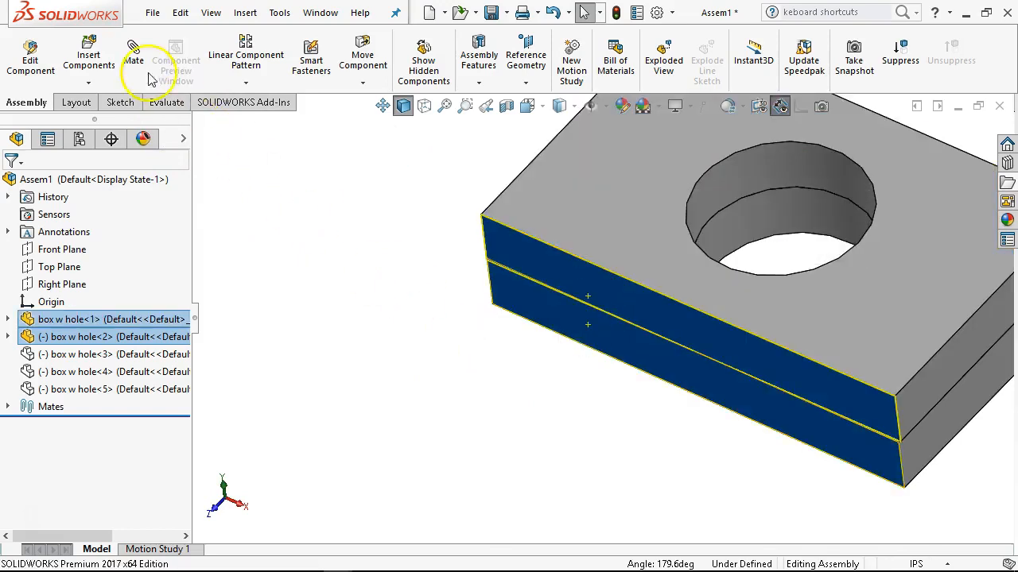
left_click(132, 51)
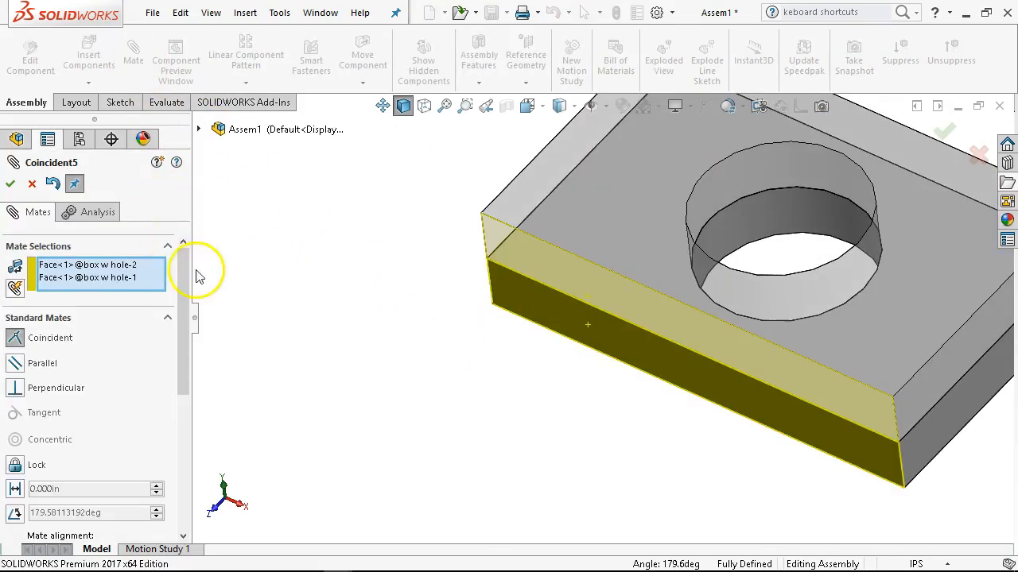
left_click_drag(182, 325, 186, 387)
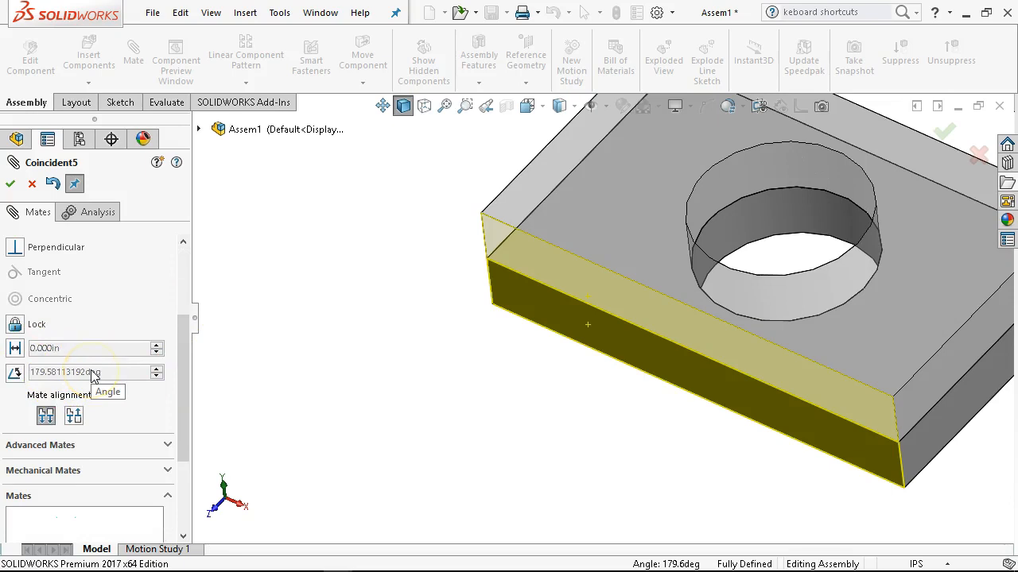
left_click(169, 448)
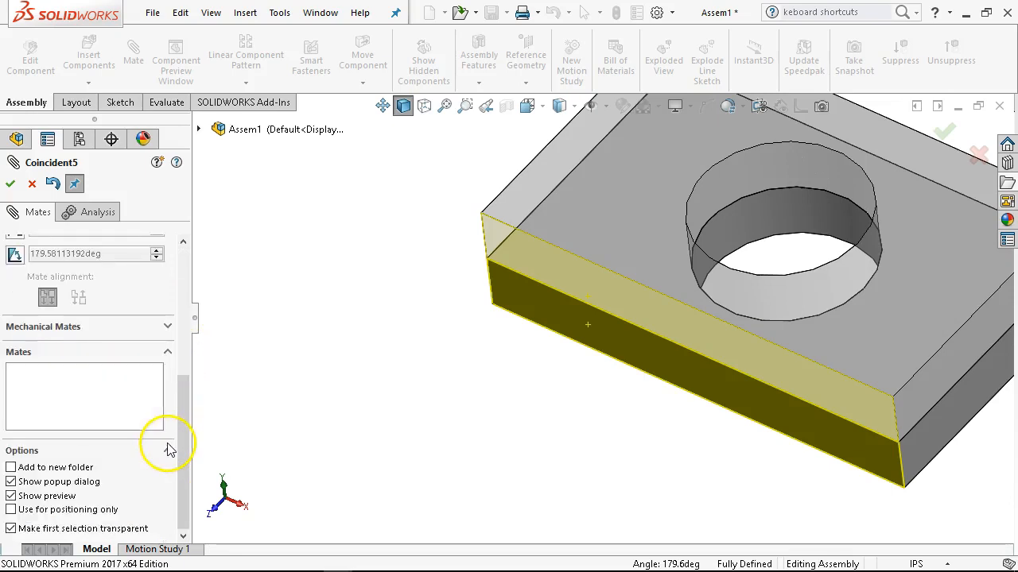
left_click_drag(184, 387, 182, 307)
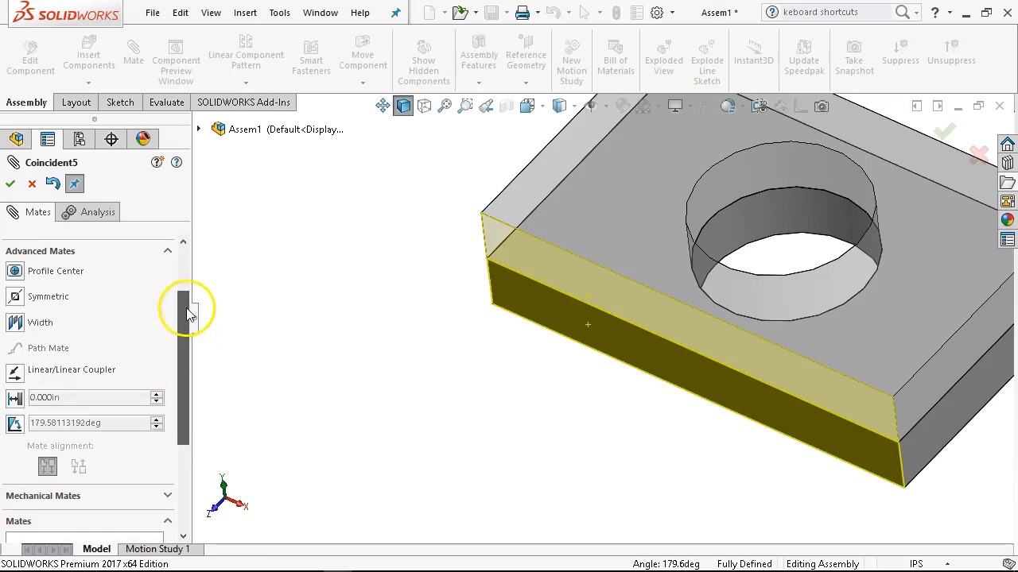
left_click(15, 424)
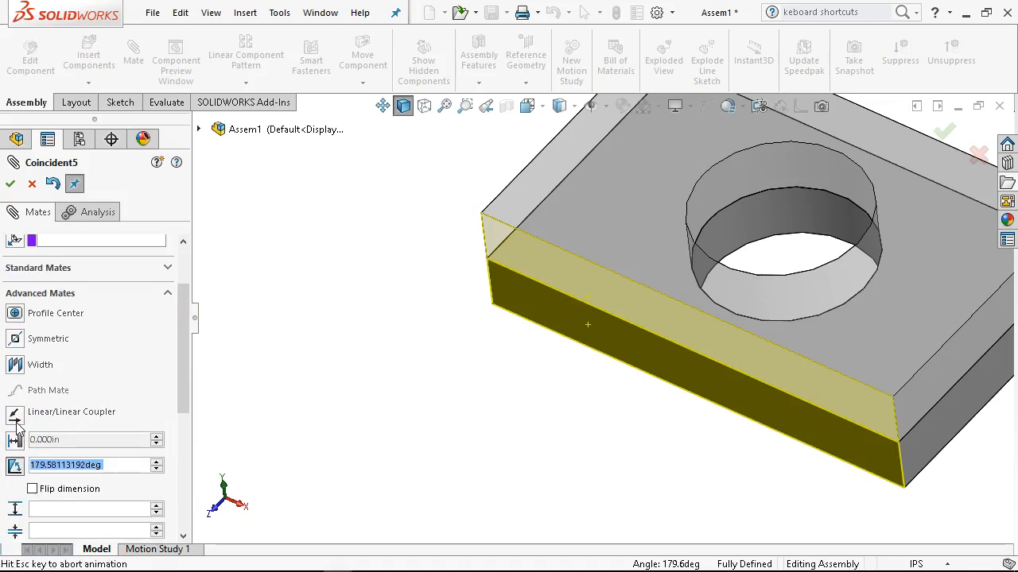
left_click_drag(189, 357, 189, 386)
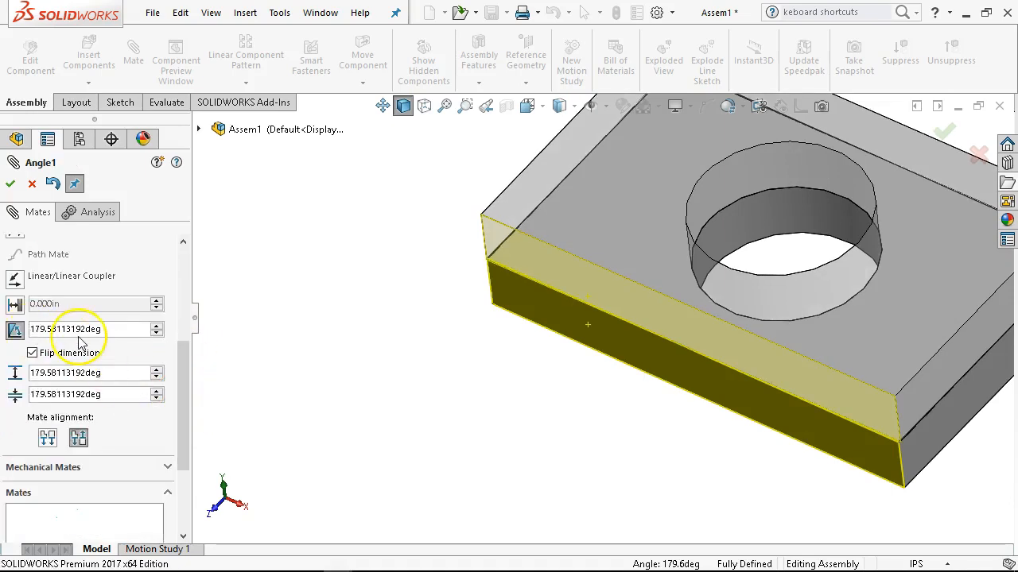
Try to apply the angle mate with a maximum of 90 and a minimum of -90 degrees, and test the upper plate's rotation.
left_click(50, 373)
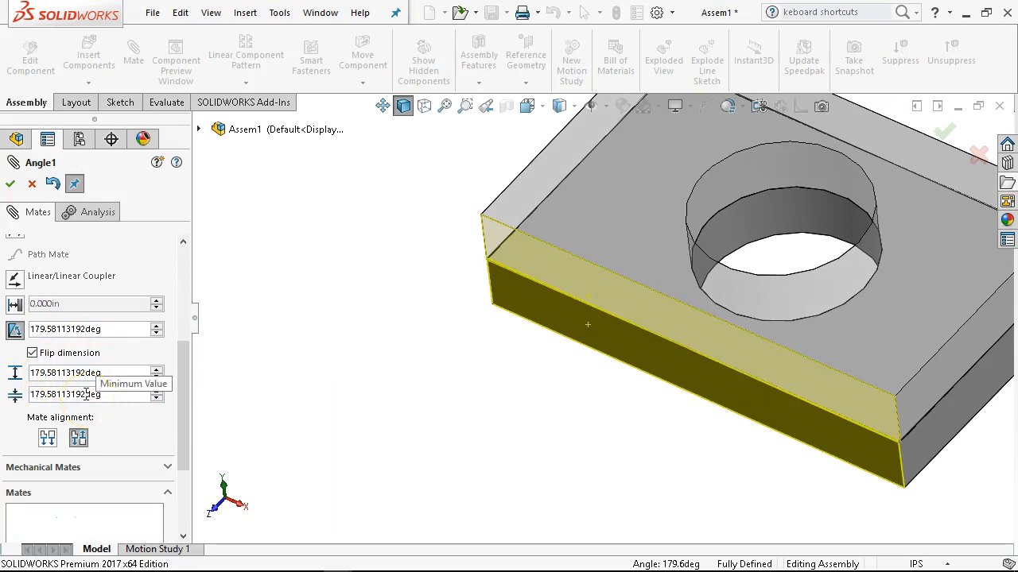
left_click(67, 329)
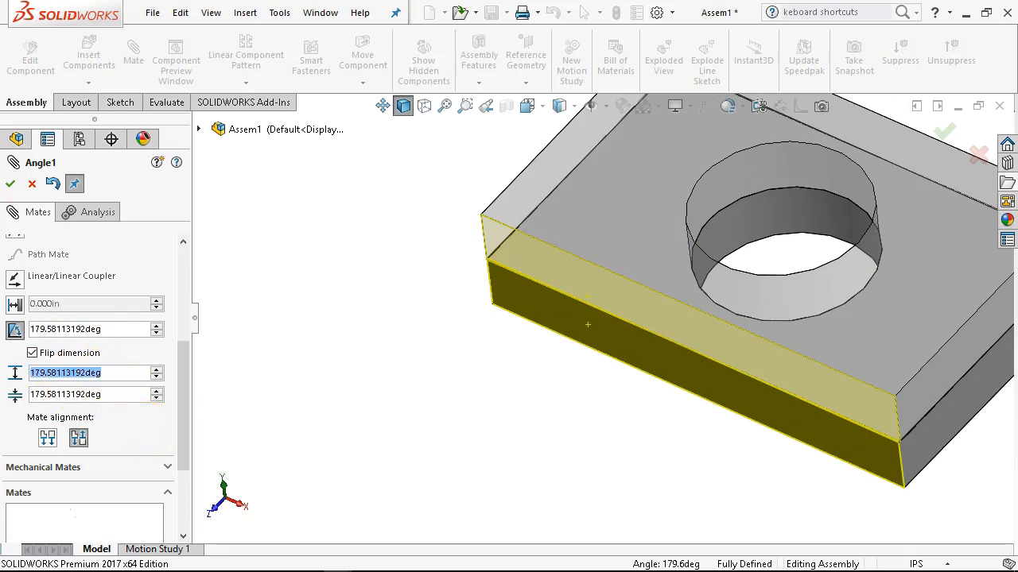
type("90")
key("Tab")
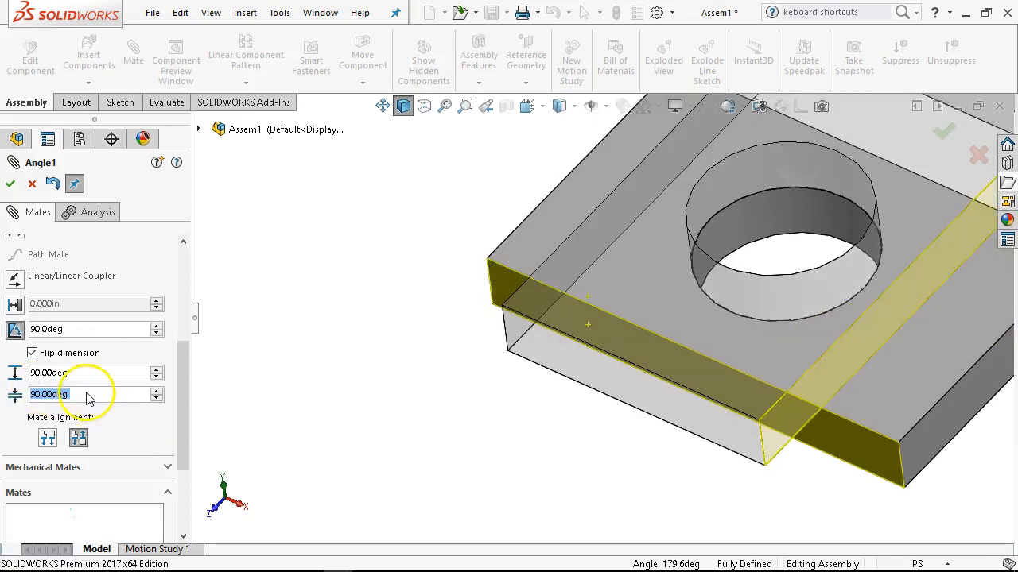
double_click(52, 390)
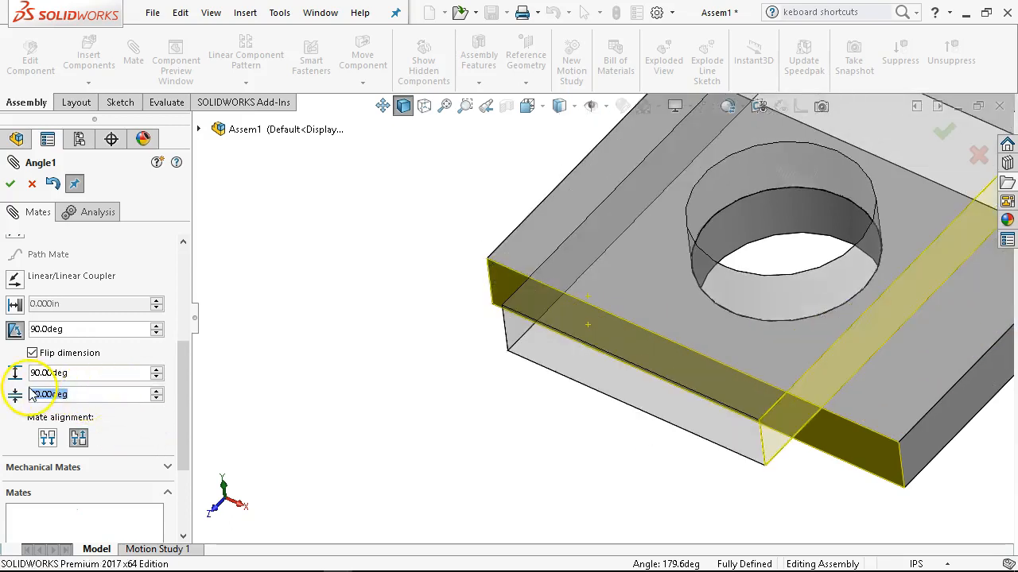
type("-90")
key("Return")
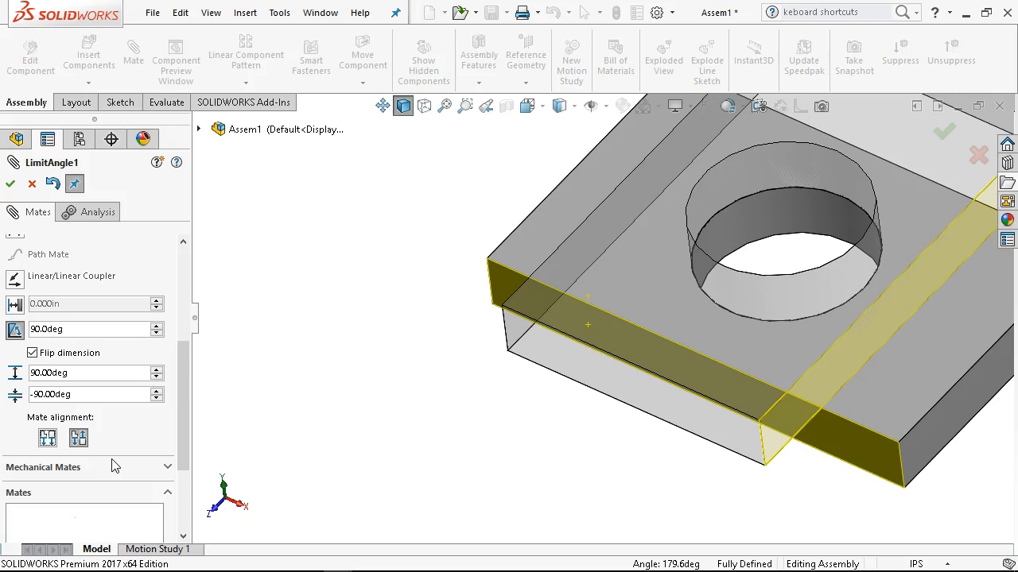
left_click(10, 184)
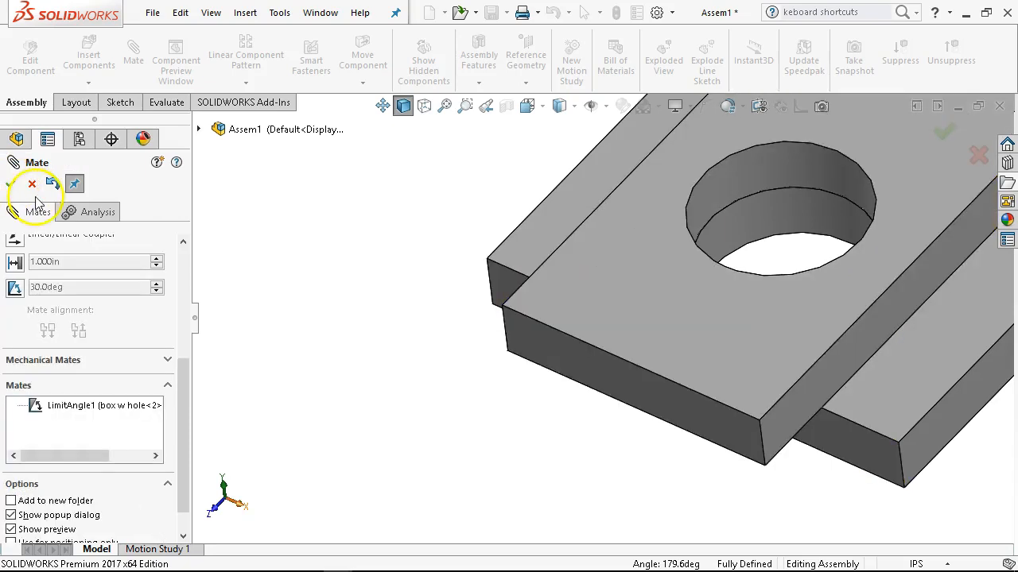
left_click_drag(718, 362, 442, 324)
Reopen the new limit angle mate for editing and try a minimum angle of 270 degrees.
double_click(89, 406)
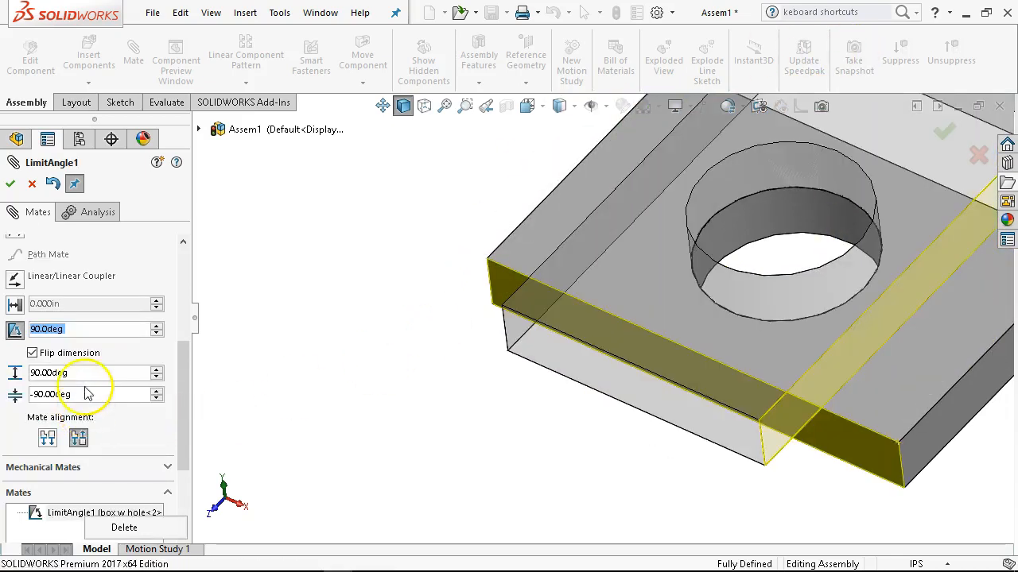
left_click_drag(78, 395, 11, 396)
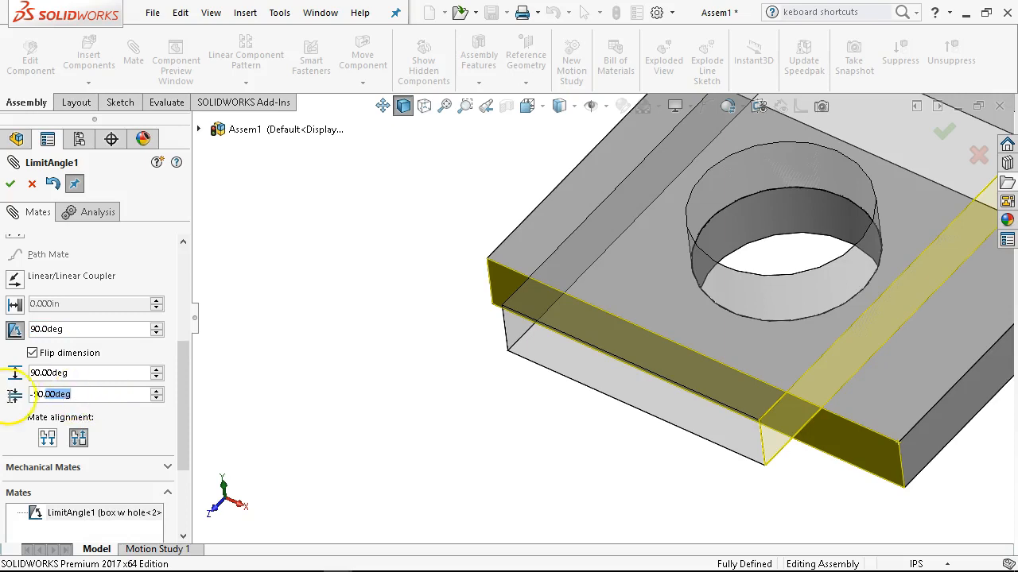
type("7")
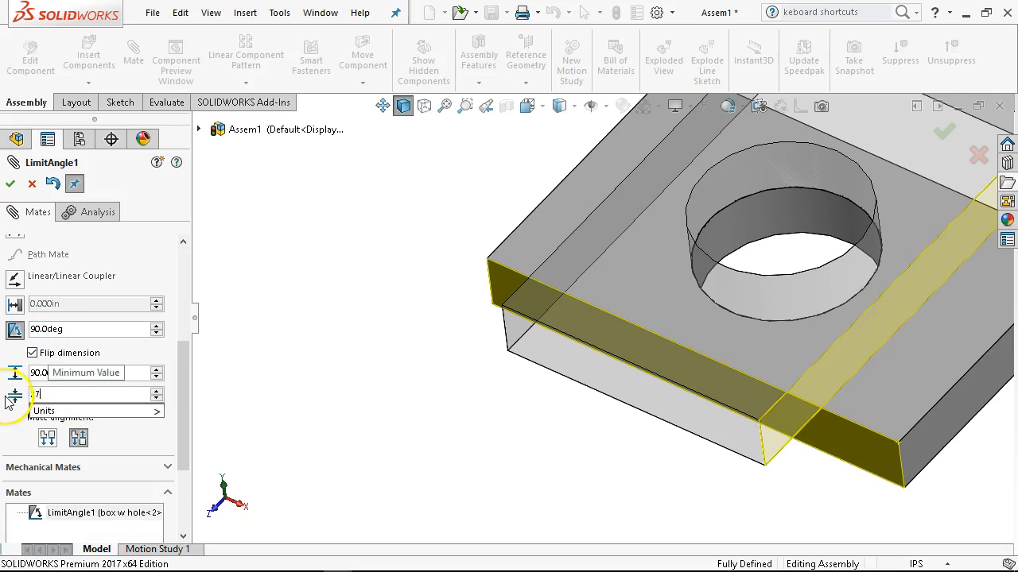
type("0")
key("Return")
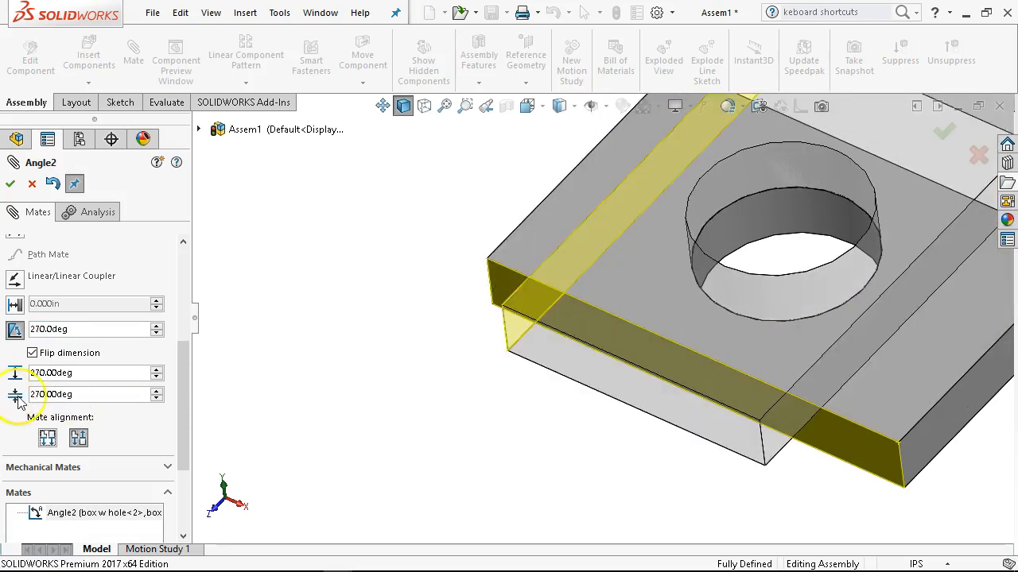
Set the limit angle mate's minimum to 90 degrees and its maximum to 270 degrees, and apply it.
double_click(80, 375)
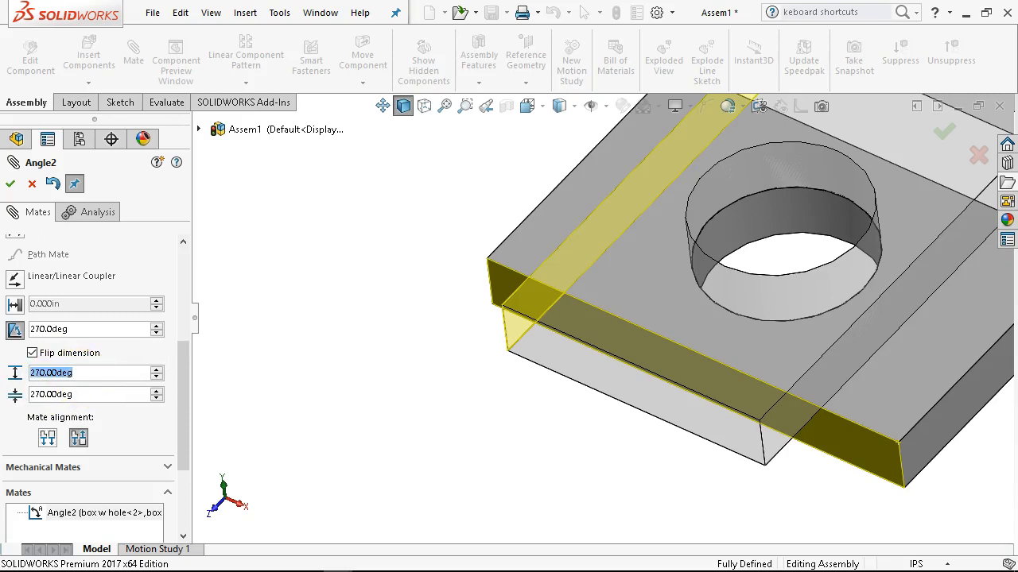
type("90")
key("Tab")
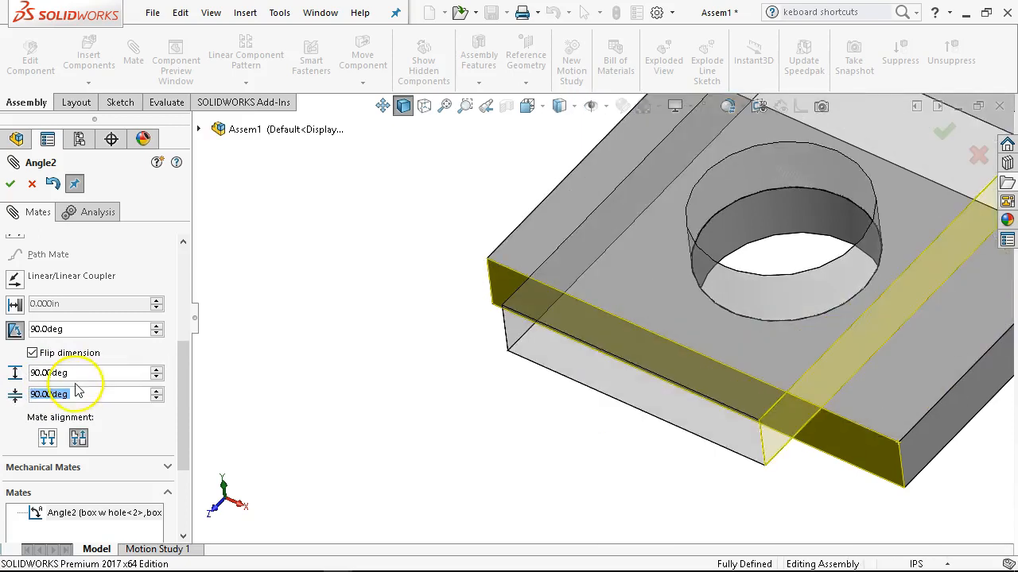
double_click(89, 371)
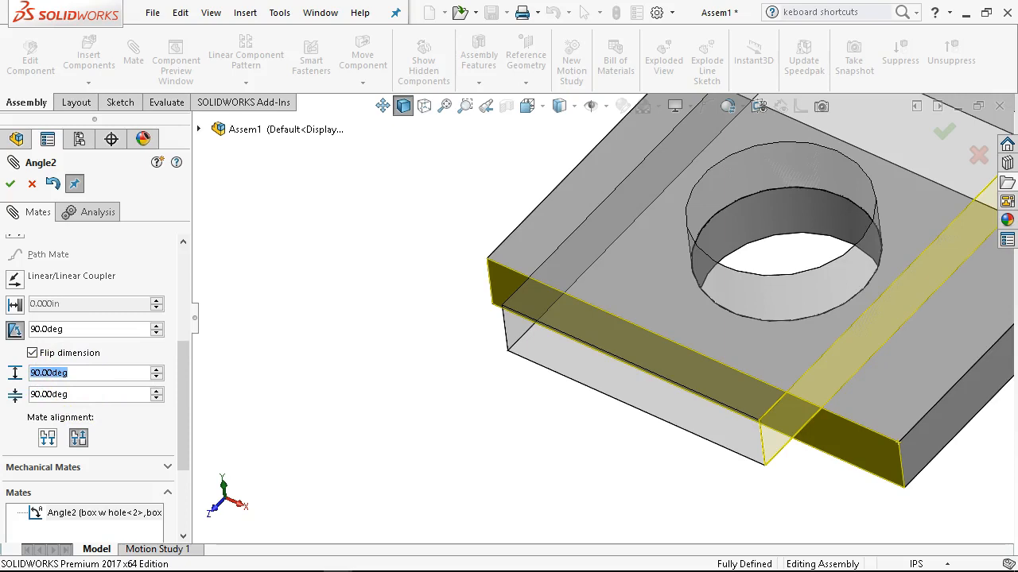
type("270")
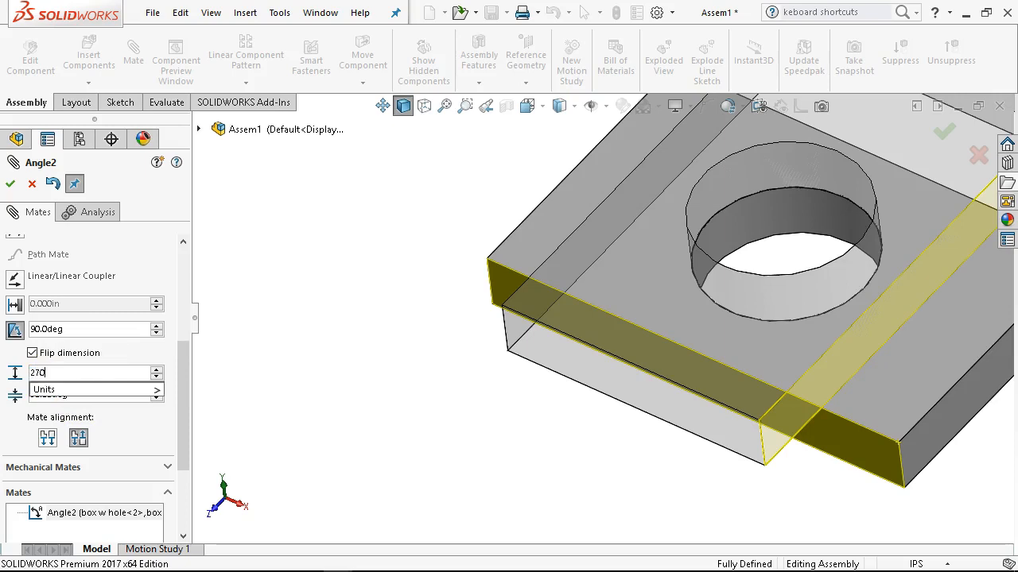
key("Tab")
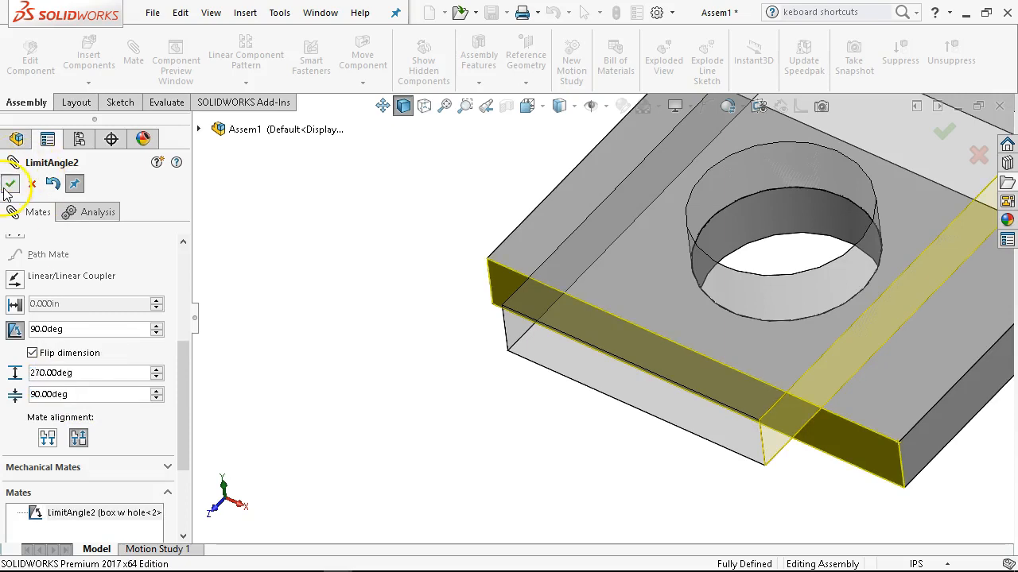
left_click(10, 183)
Rotate the upper plate about the hole to test its motion within the angle limits.
left_click_drag(777, 363, 598, 243)
scroll(758, 248, "up", 3)
middle_click_drag(762, 248, 763, 186)
scroll(779, 250, "down", 3)
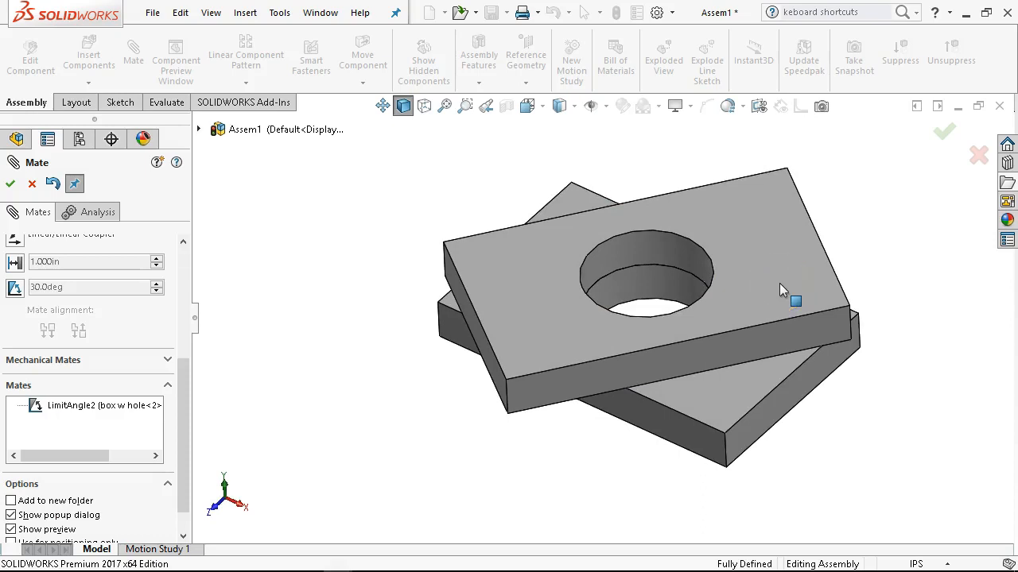
Finish mating and rotate the upper plate about the hole until its sides nearly line up with the lower plate.
left_click(11, 185)
key("f")
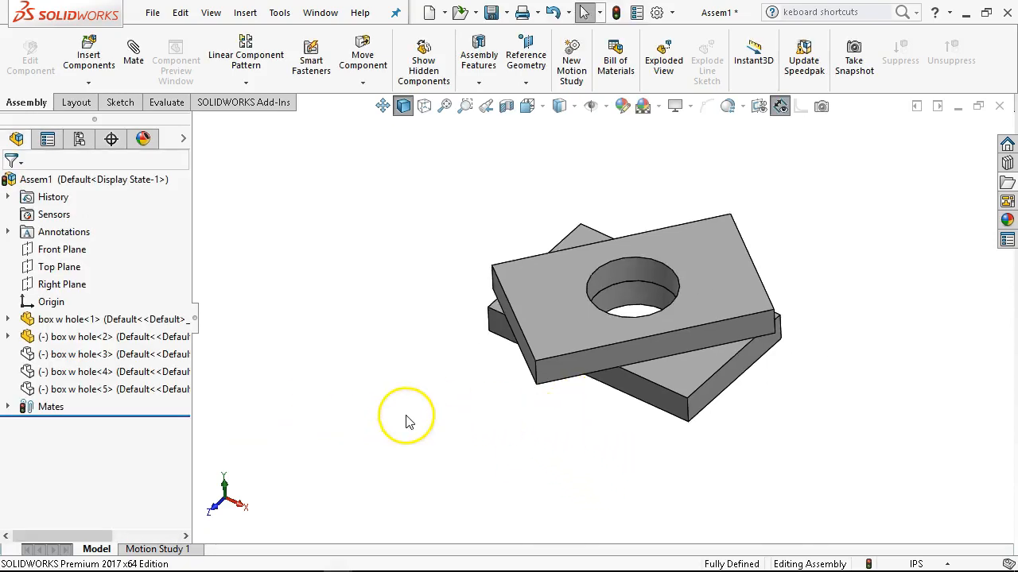
left_click_drag(527, 331, 495, 254)
key("Escape")
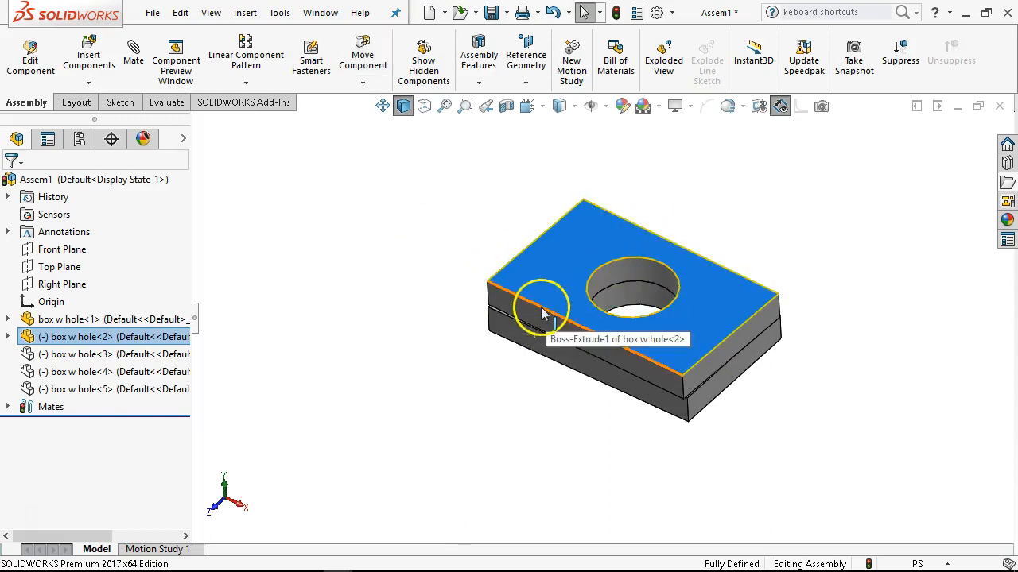
middle_click_drag(522, 276, 515, 279)
scroll(514, 279, "up", 1)
scroll(571, 314, "down", 2)
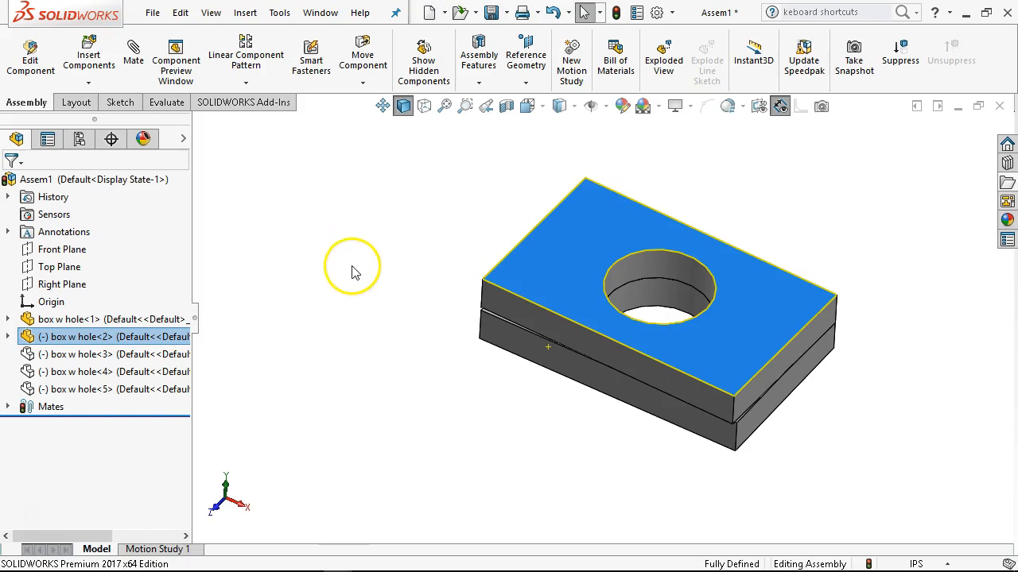
Add an assembly configuration named dynamic.
left_click(79, 140)
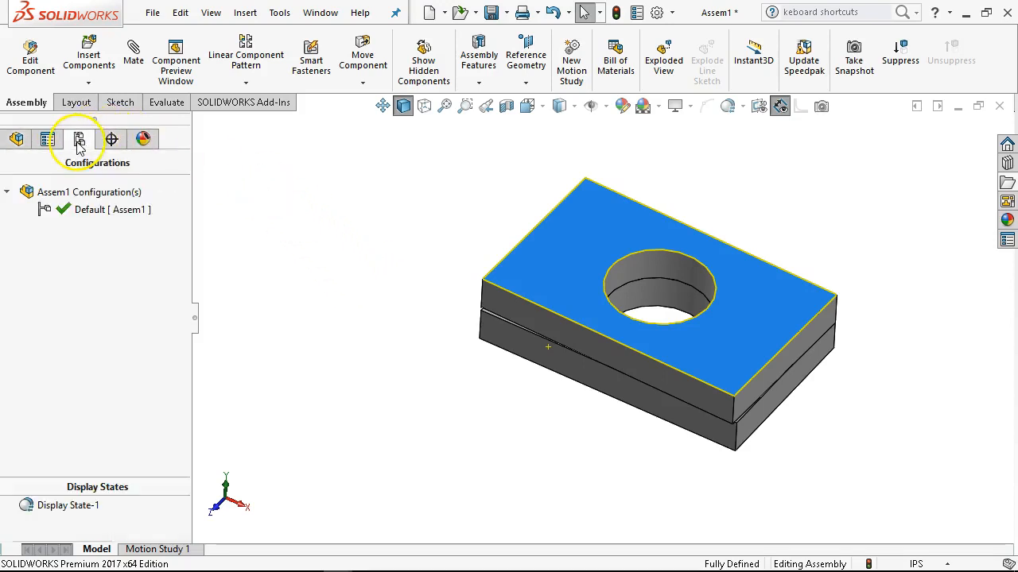
right_click(87, 197)
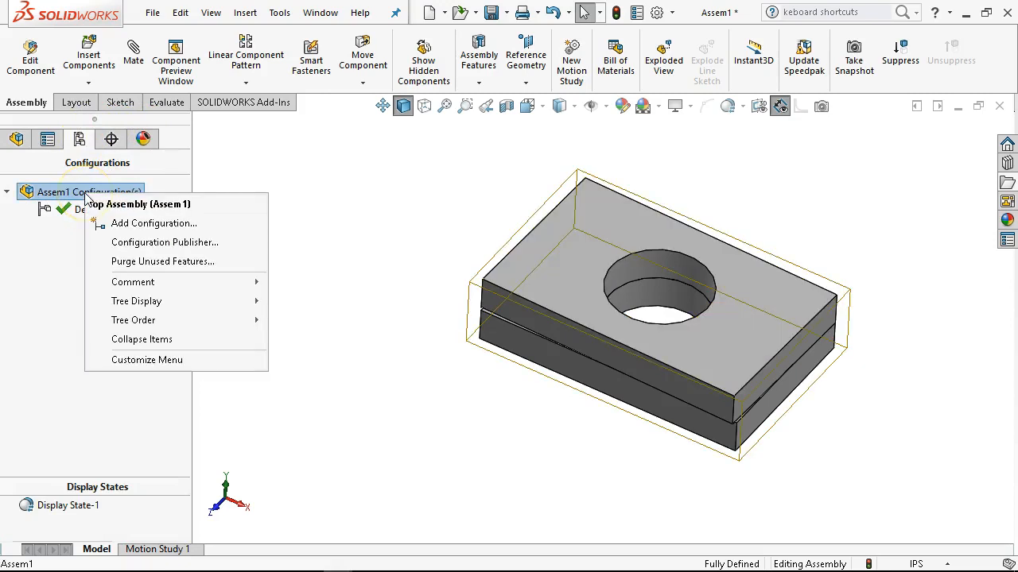
left_click(142, 227)
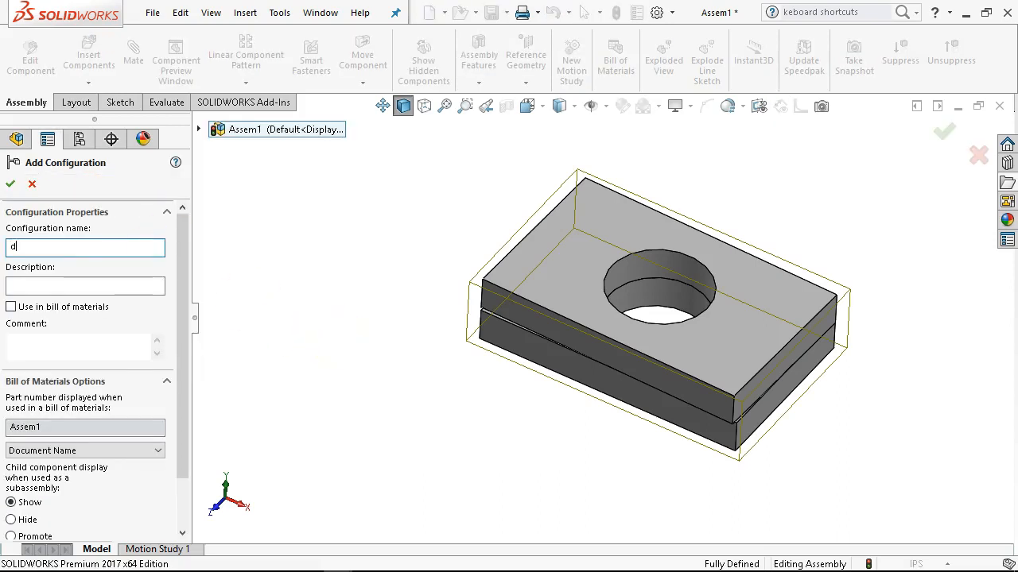
type("dynamic")
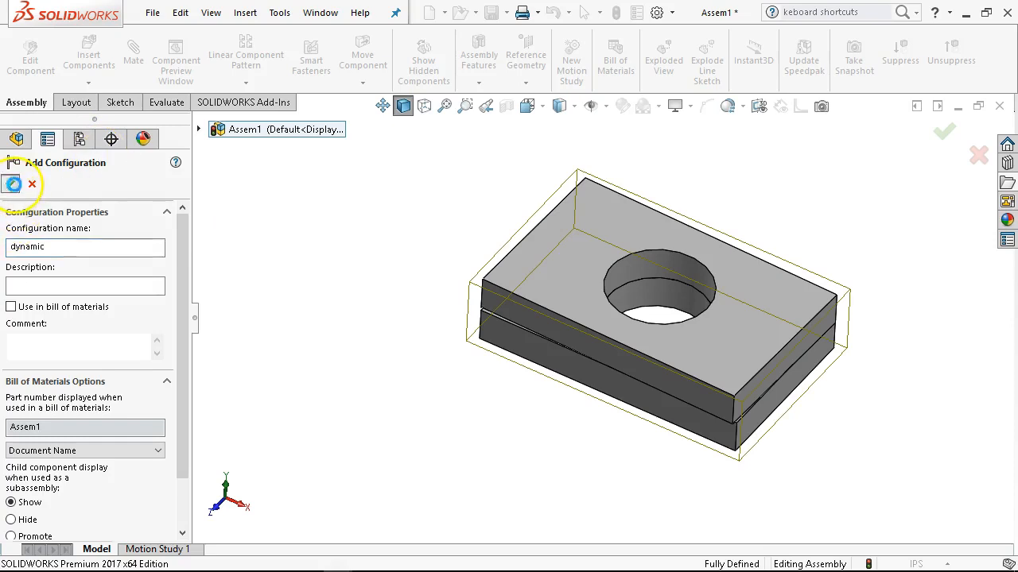
left_click(10, 183)
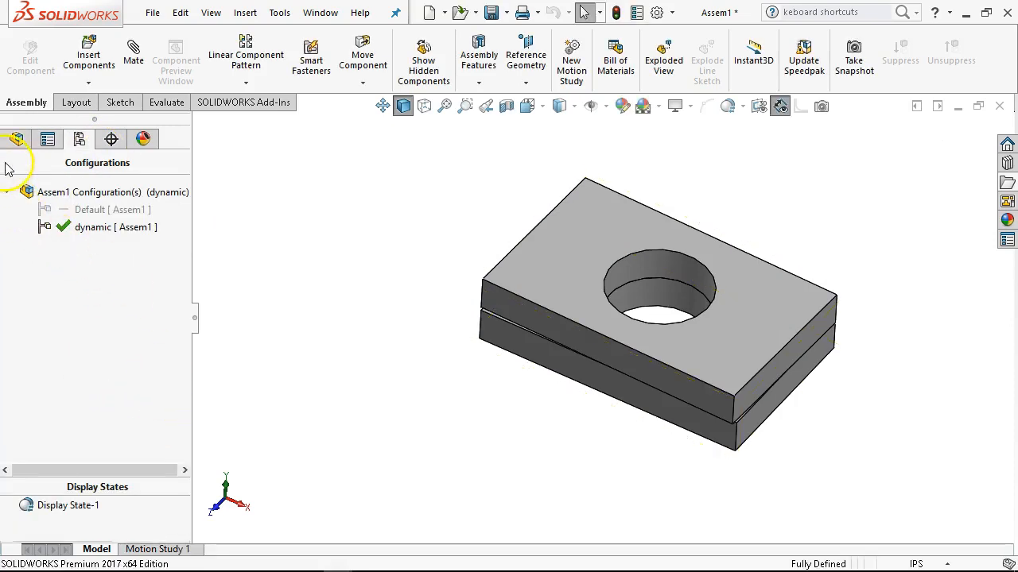
Activate the Default configuration and suppress the limit angle mate of the upper plate there.
double_click(89, 209)
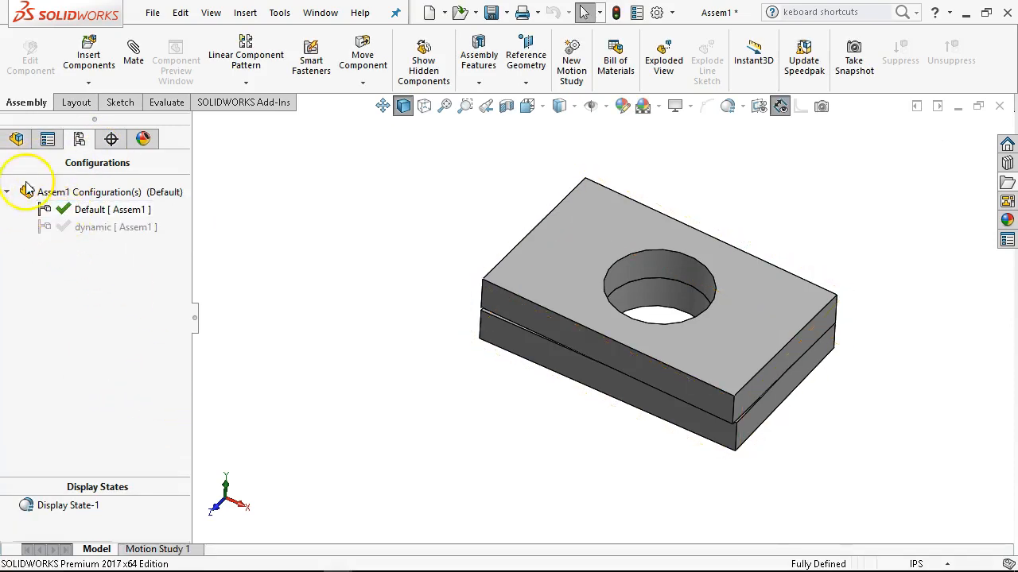
left_click(16, 139)
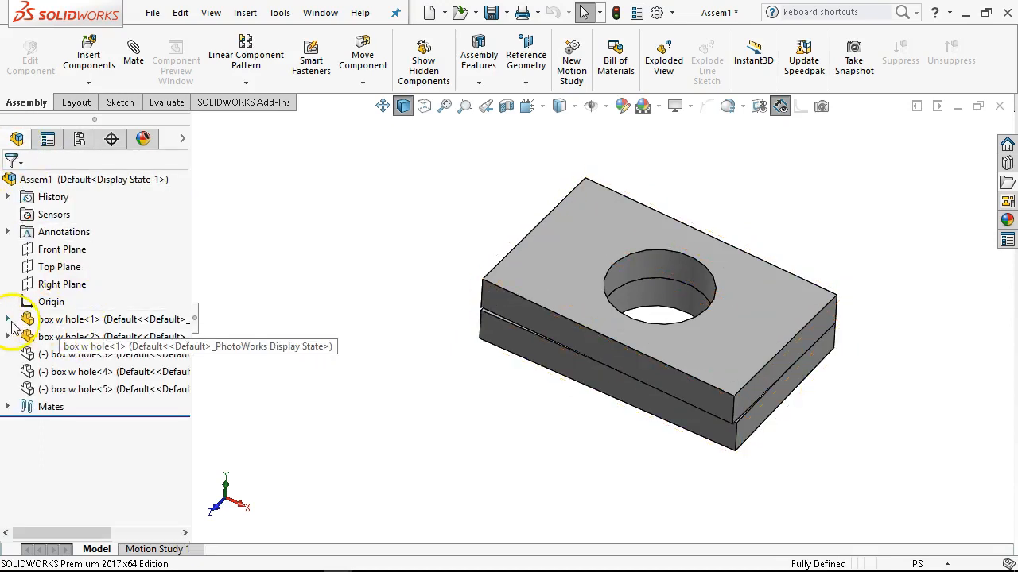
left_click(8, 336)
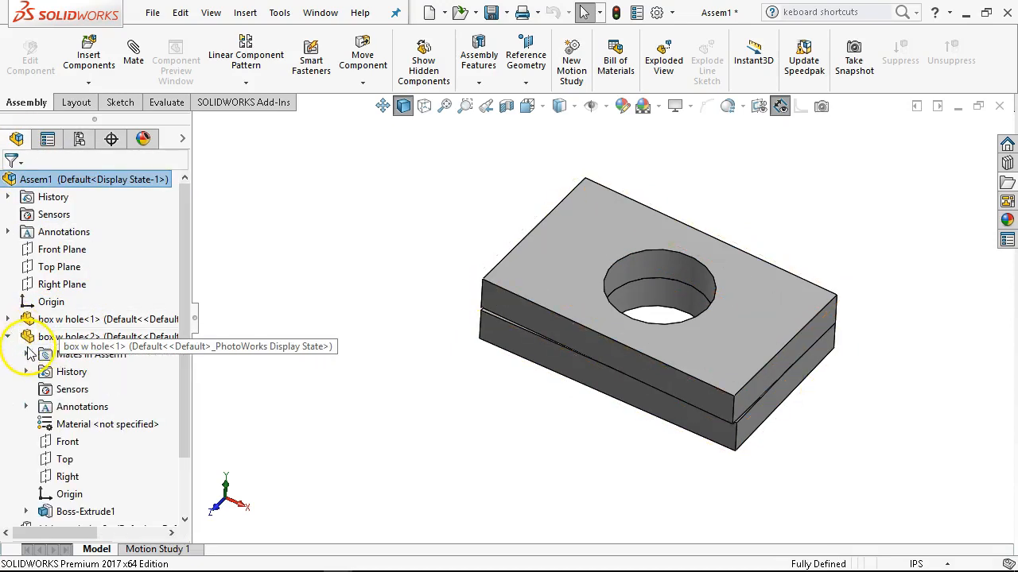
right_click(143, 302)
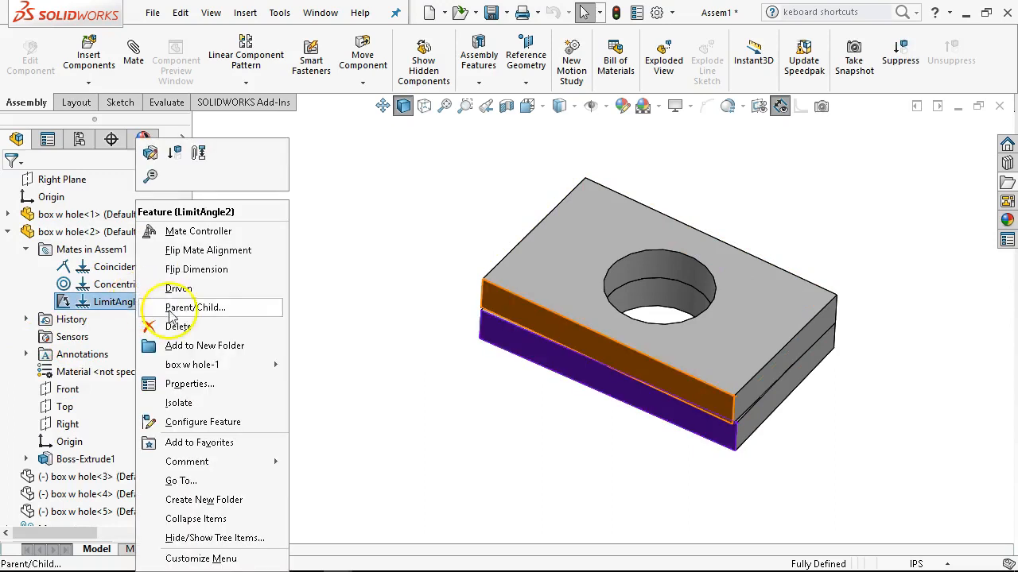
left_click(177, 155)
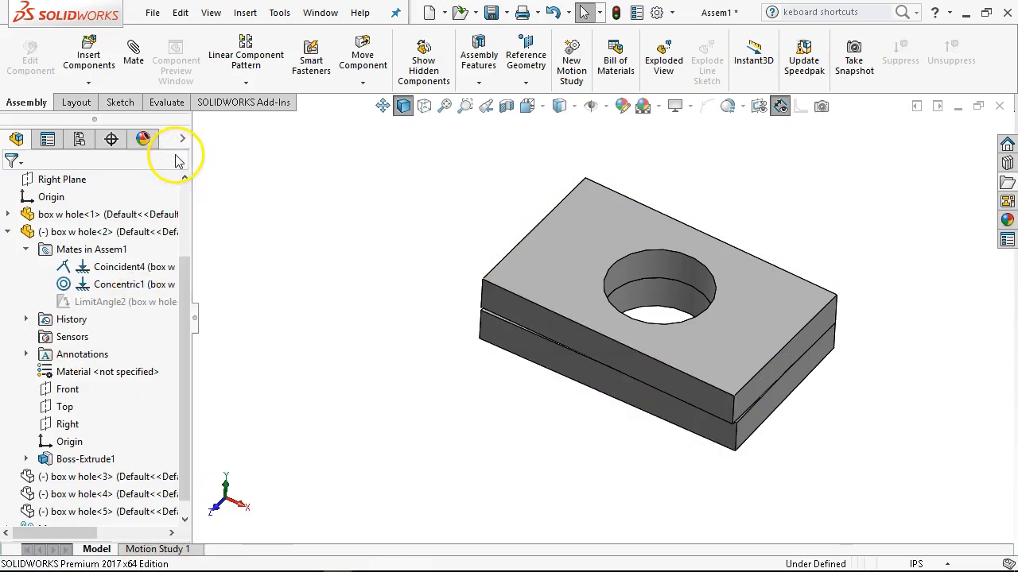
Add a coincident mate between the long front side faces of the lower and upper plates.
left_click(544, 362)
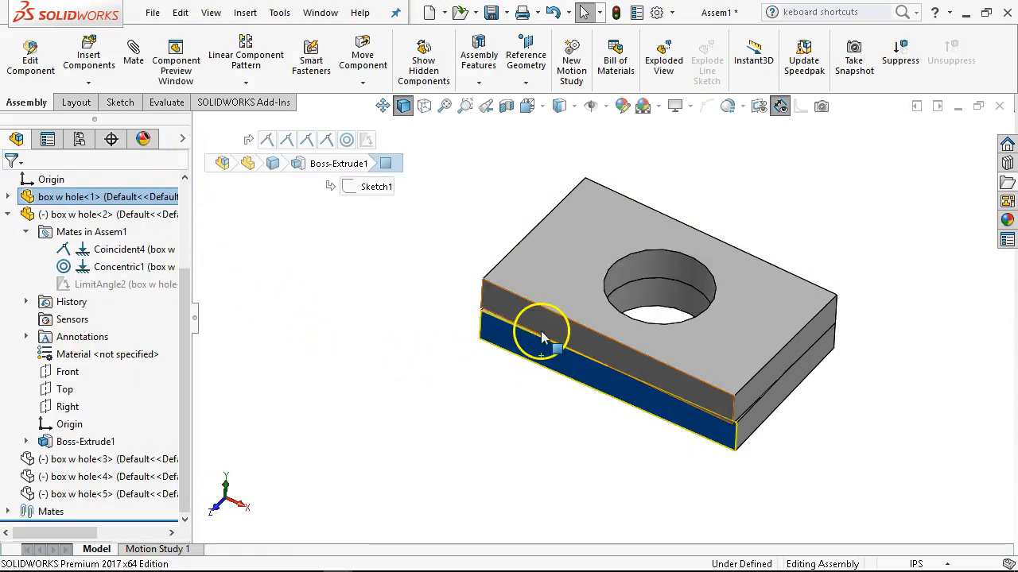
left_click(541, 332, "ctrl")
left_click(584, 317)
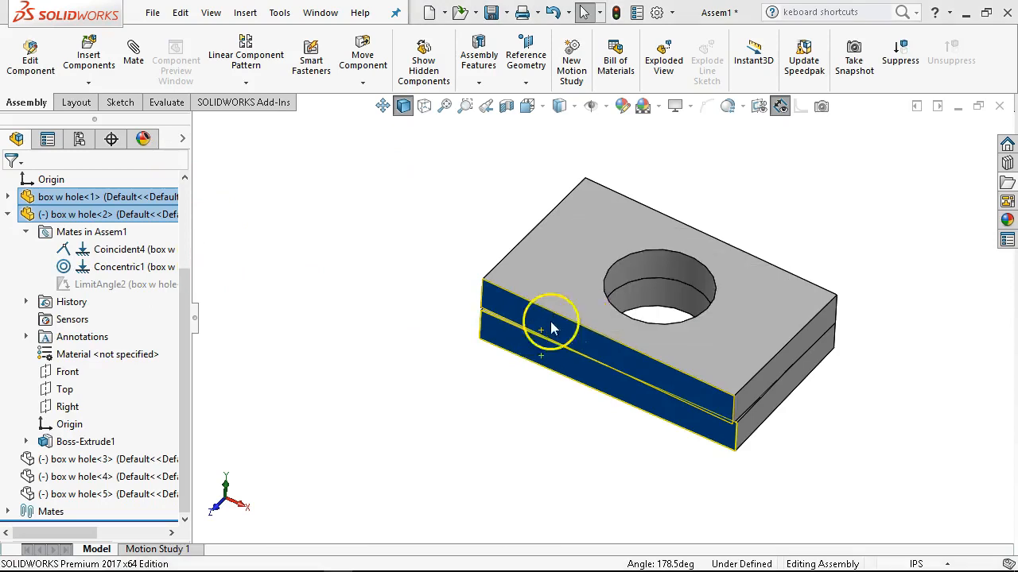
left_click(370, 332)
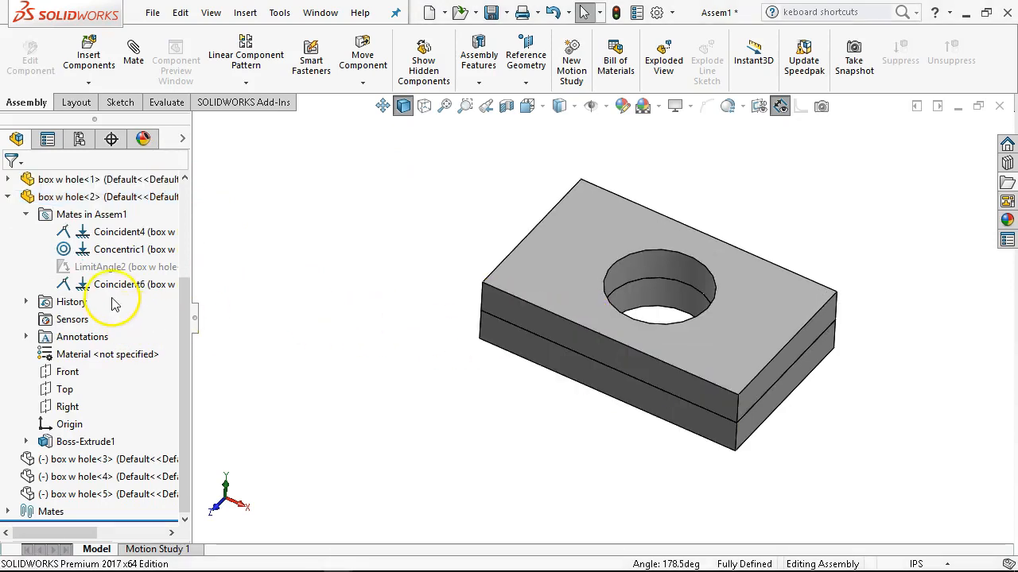
Edit the new coincident mate between the plates' front side faces and change its type to Parallel.
right_click(111, 293)
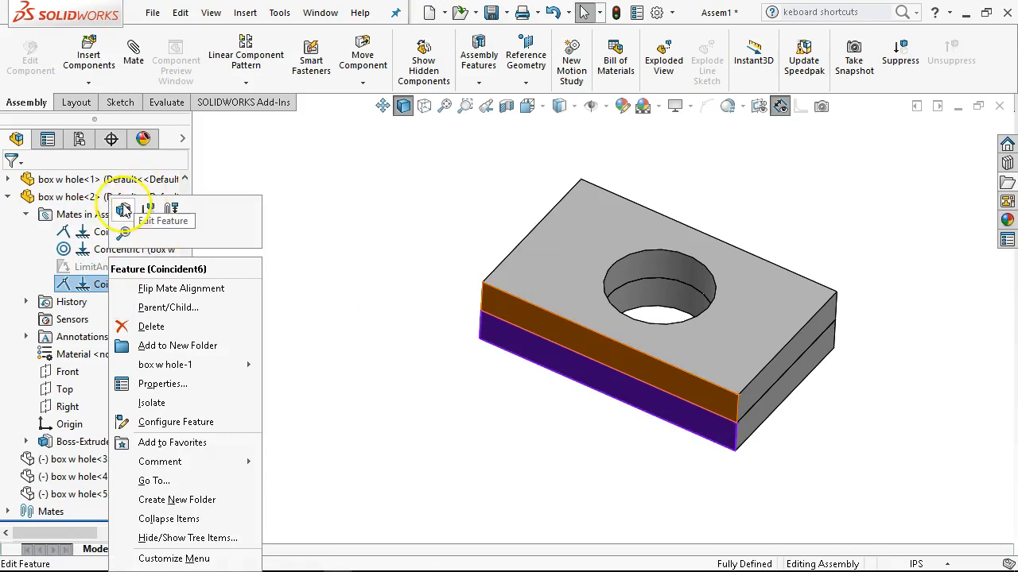
left_click(153, 200)
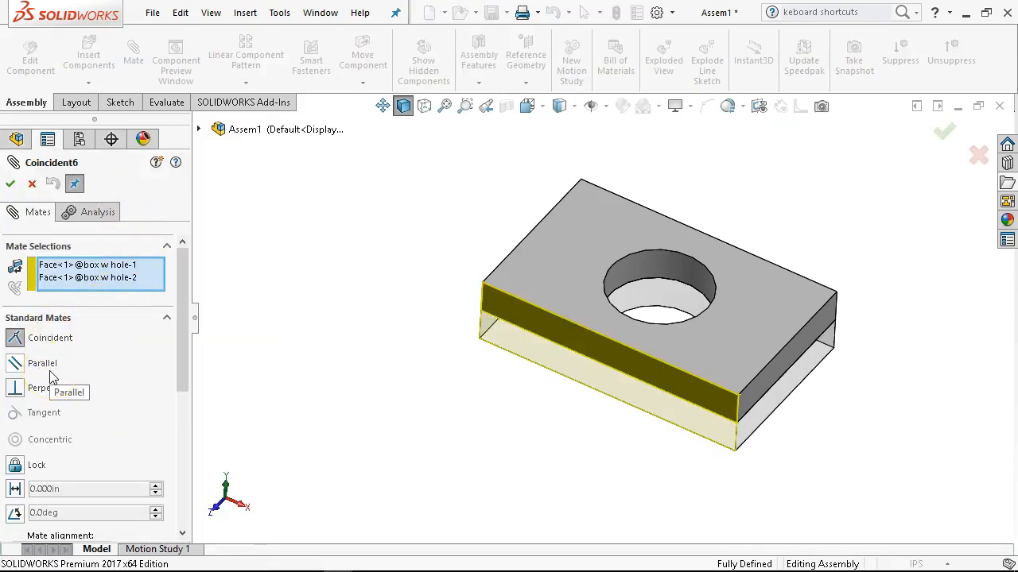
left_click(20, 363)
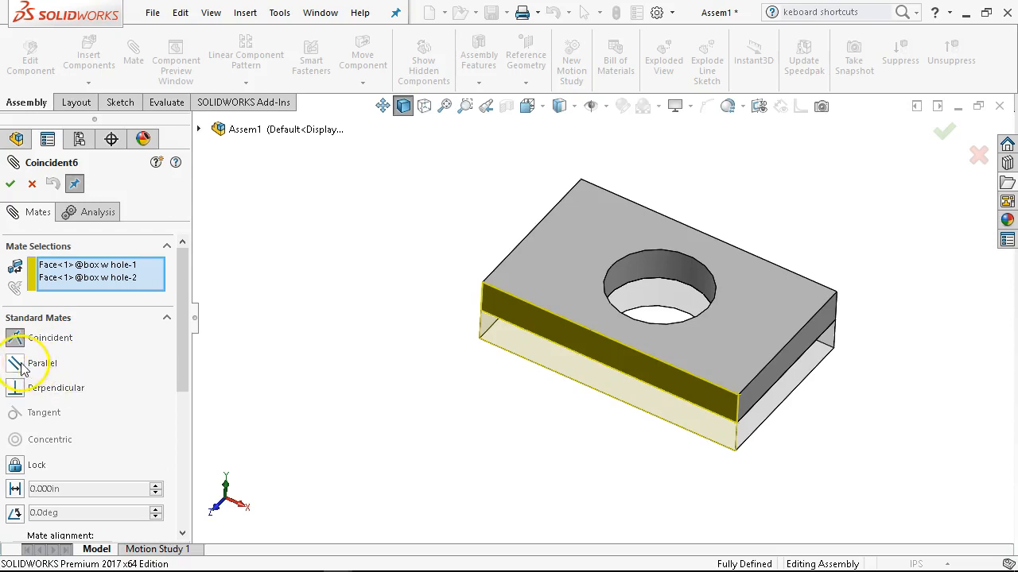
left_click(16, 364)
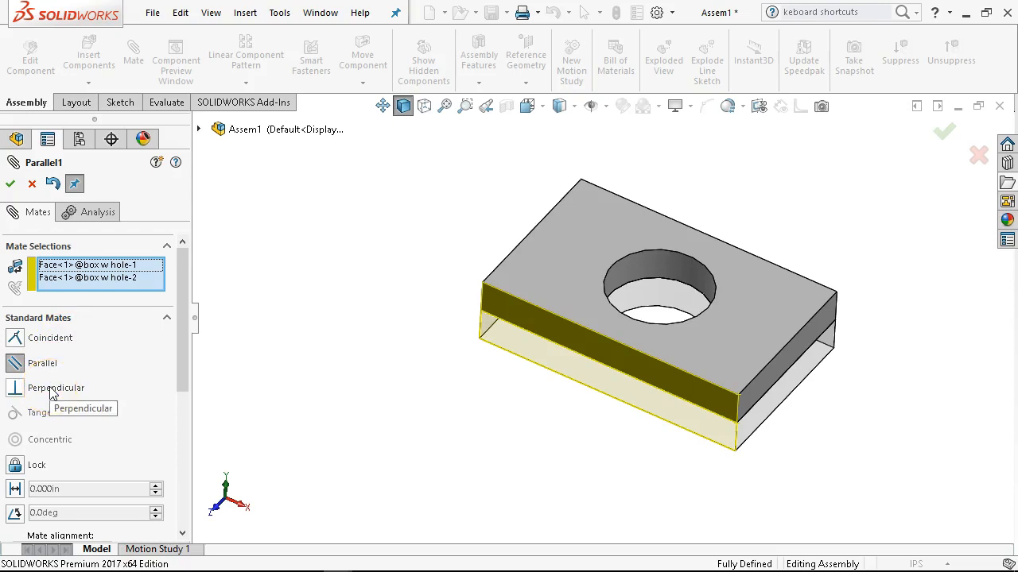
left_click(10, 183)
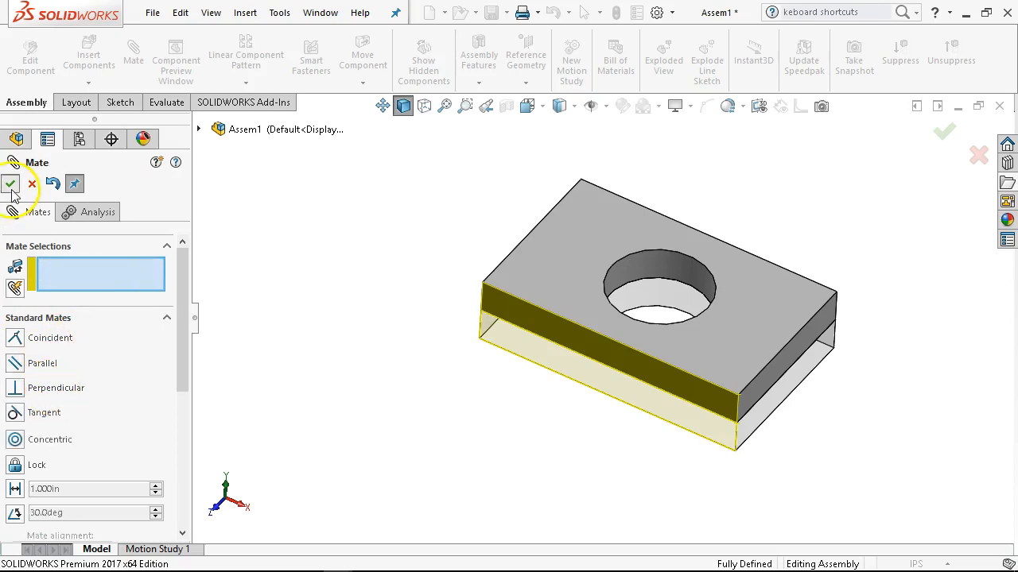
left_click(31, 184)
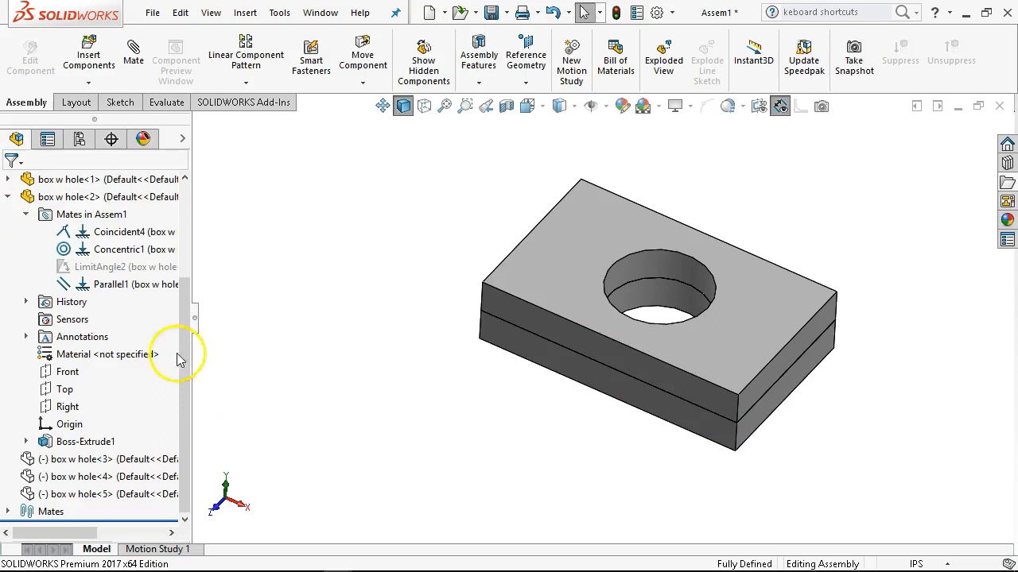
Rename the upper plate's parallel mate as Parallel1 LOOK HERE.
mouse_move(97, 288)
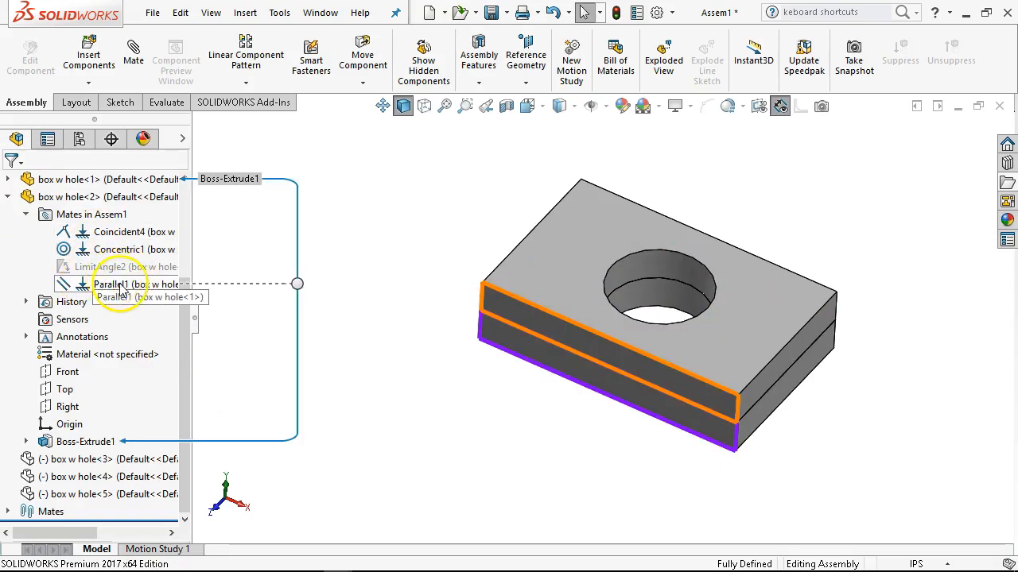
left_click(121, 286)
left_click(102, 286)
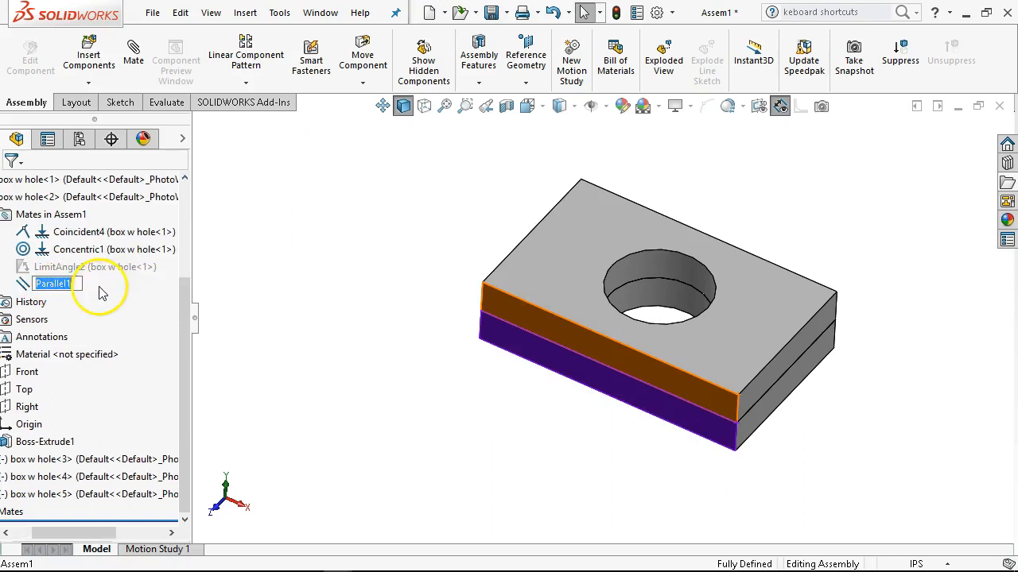
left_click(77, 285)
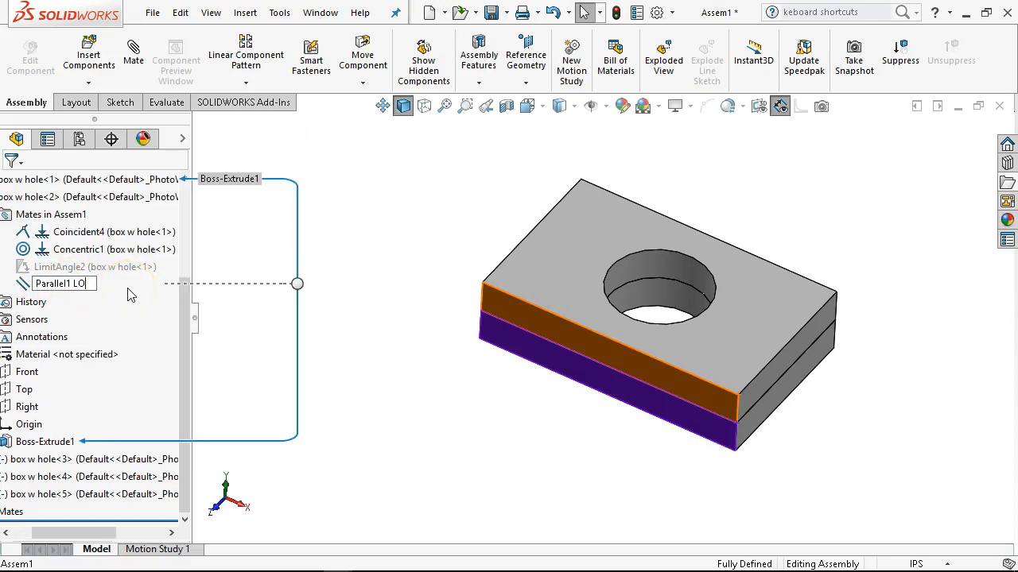
type("LOOK HERE")
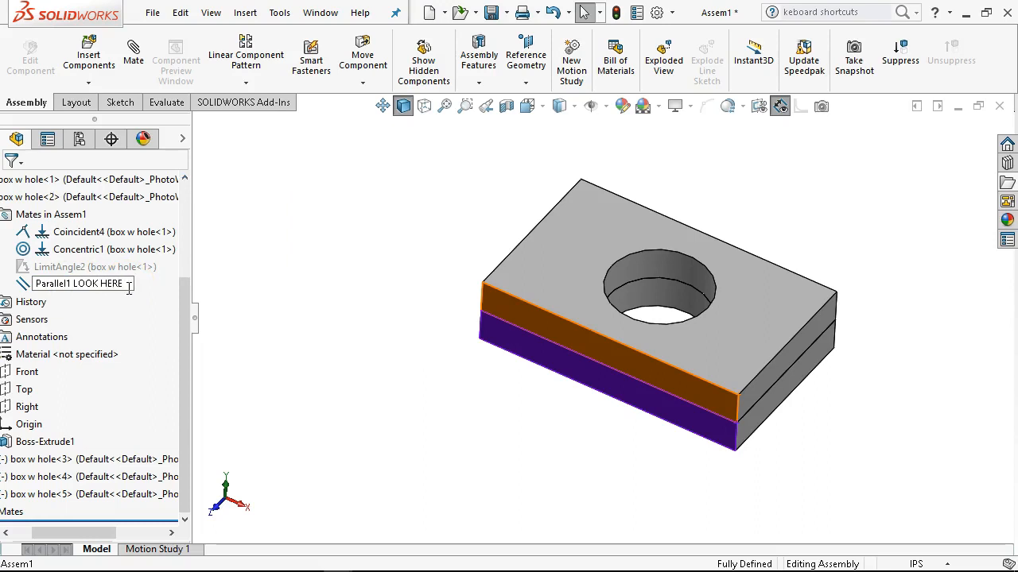
key("Return")
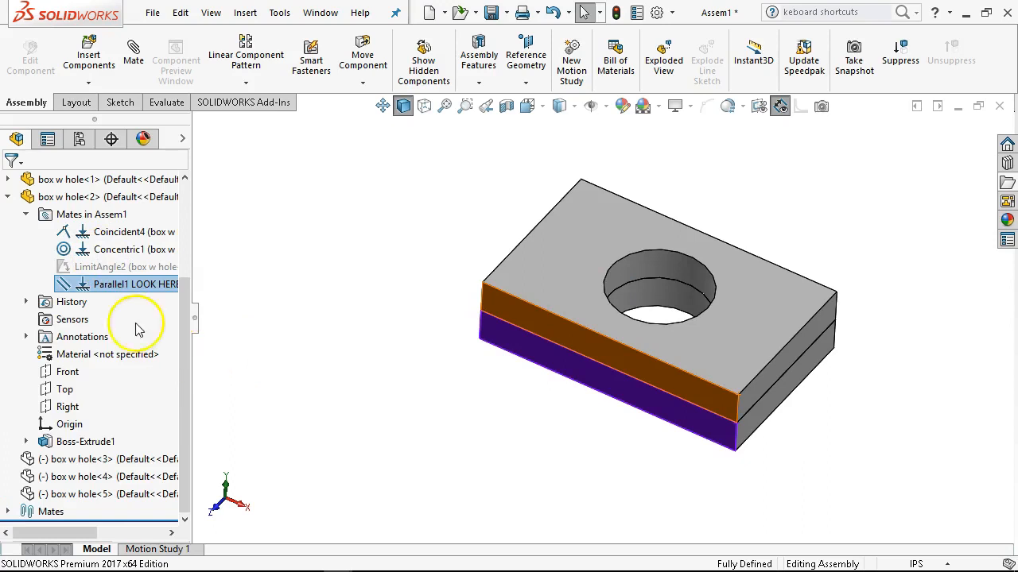
Activate the dynamic configuration and expand the upper plate's list of mates to check their suppression.
left_click(78, 140)
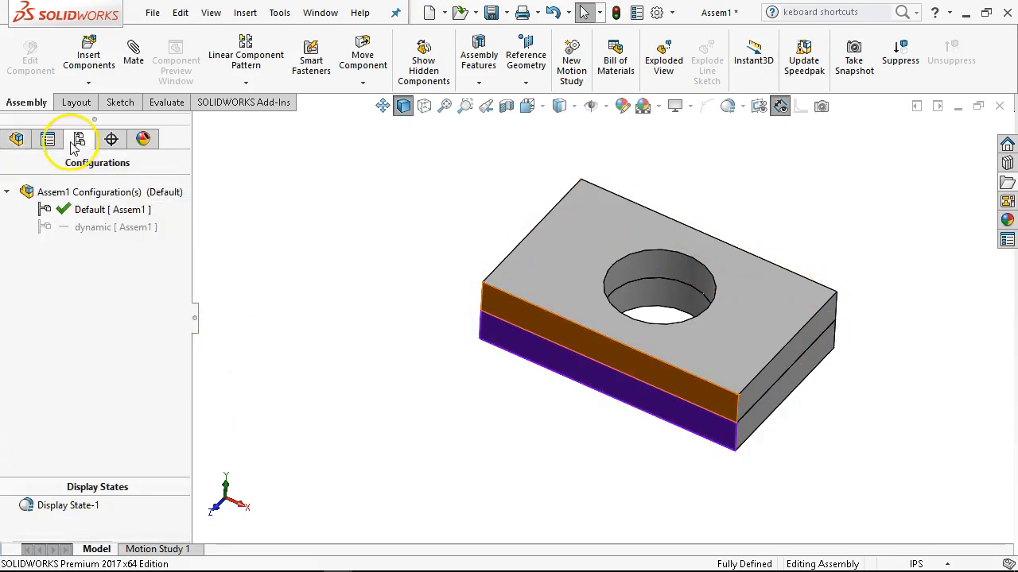
double_click(101, 229)
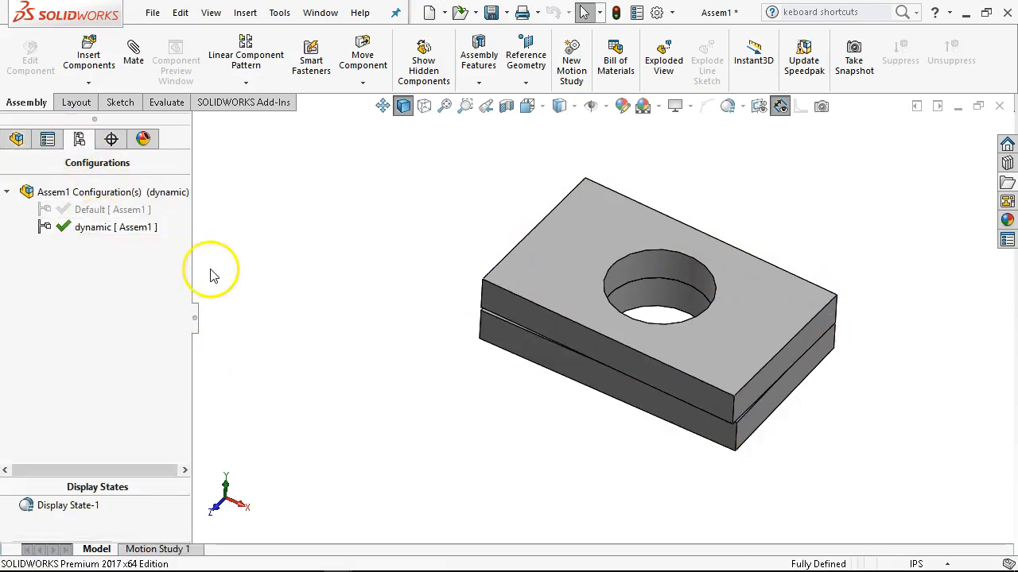
left_click(19, 143)
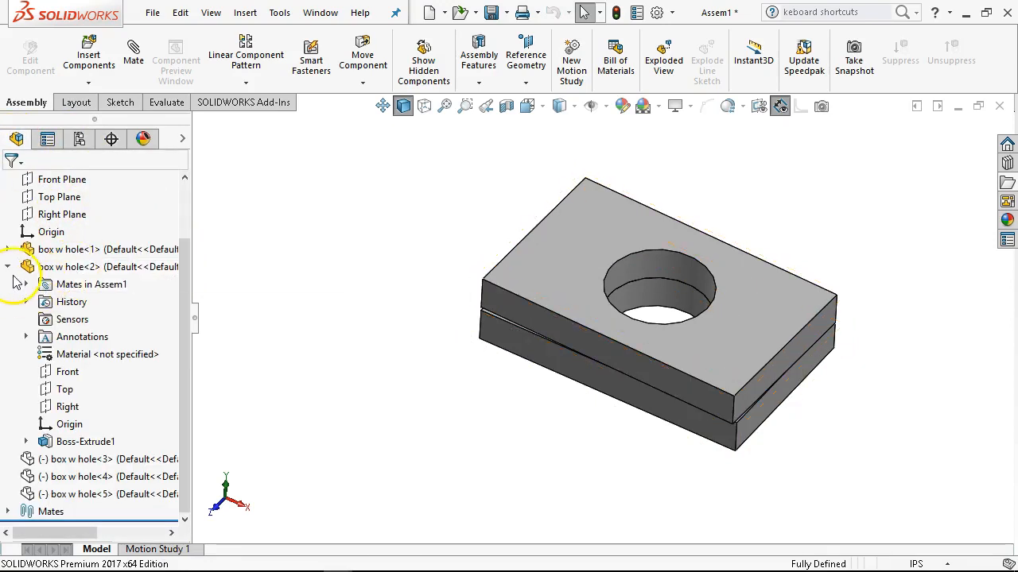
left_click(27, 285)
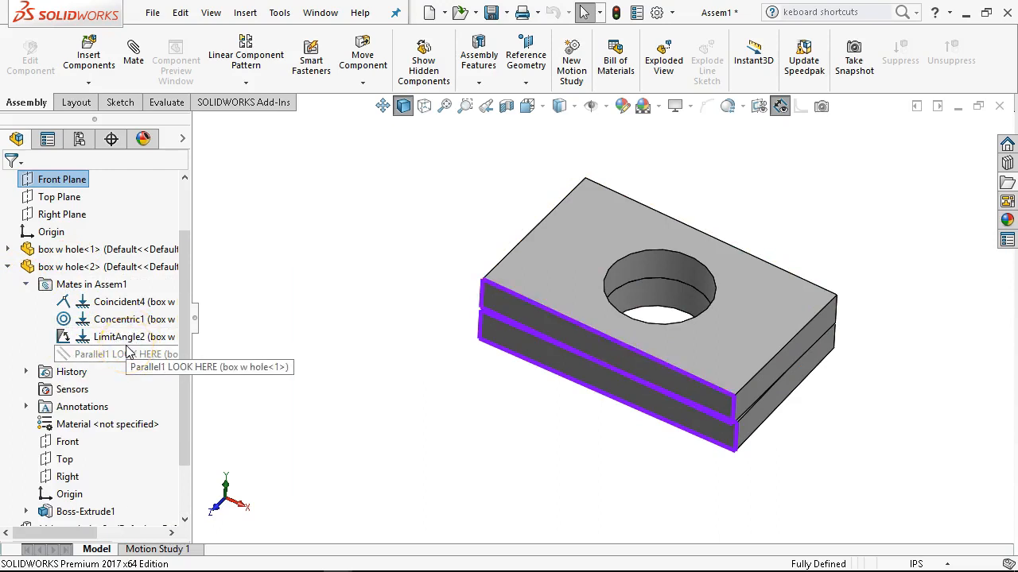
mouse_move(126, 352)
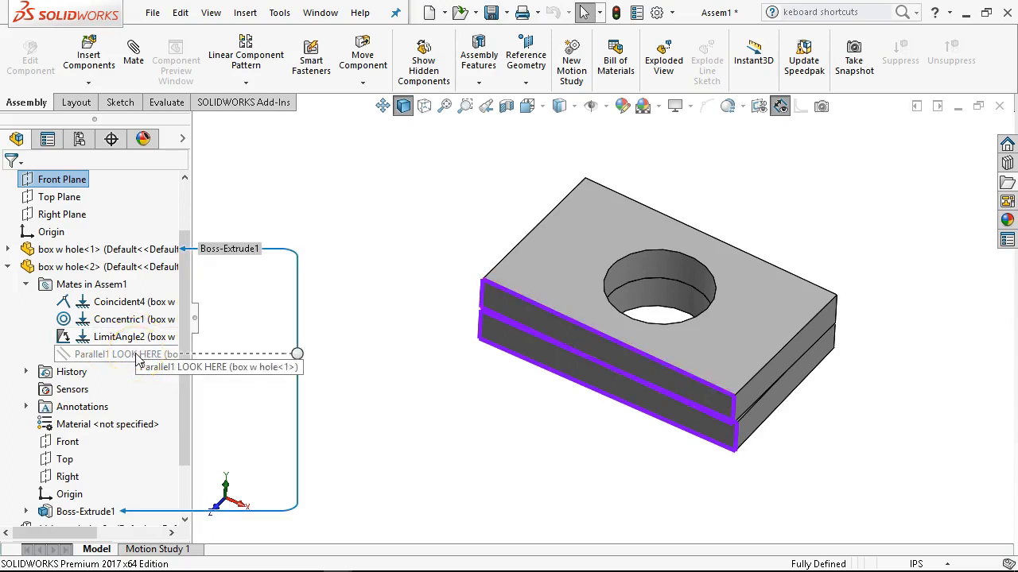
Unsuppress the Parallel1 LOOK HERE mate in the dynamic configuration and close the What's Wrong report.
right_click(140, 362)
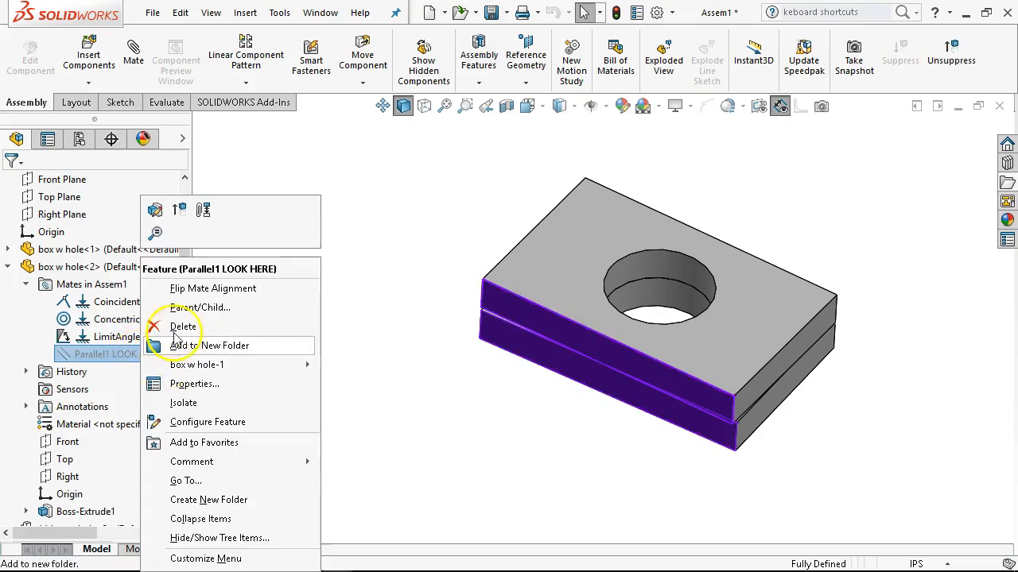
left_click(171, 213)
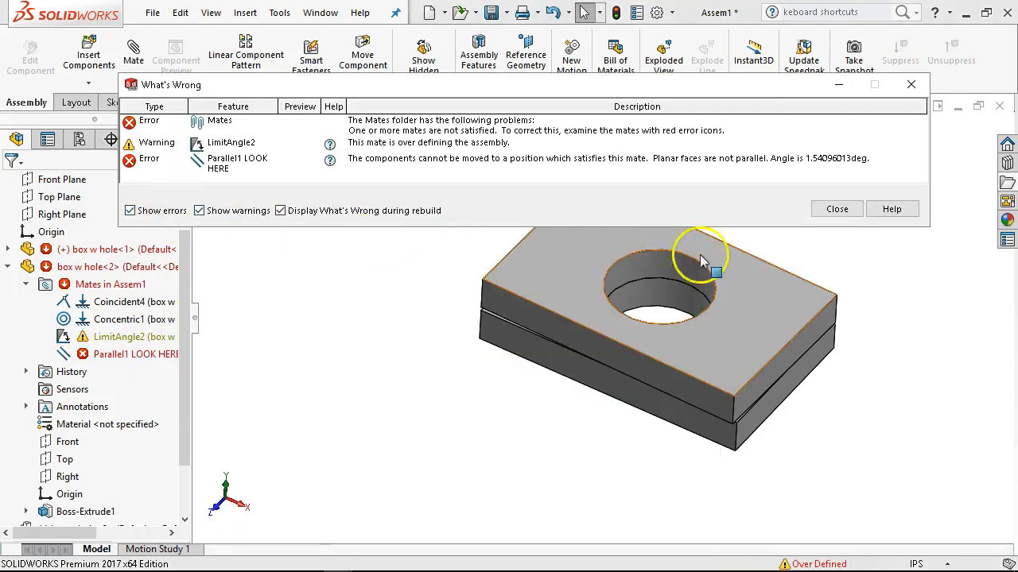
left_click(841, 209)
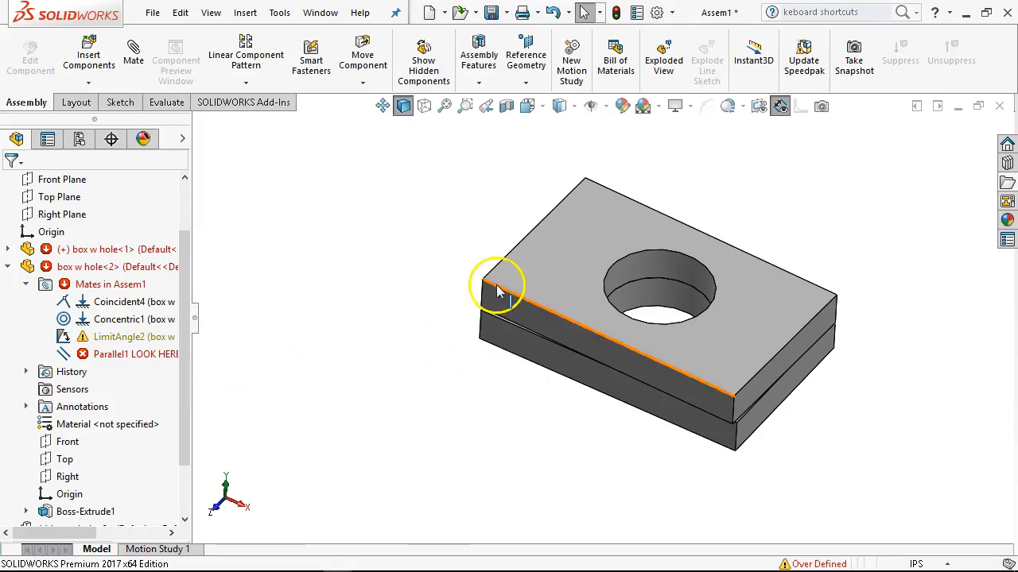
Suppress the upper plate's Parallel1 LOOK HERE mate in the dynamic configuration.
mouse_move(125, 357)
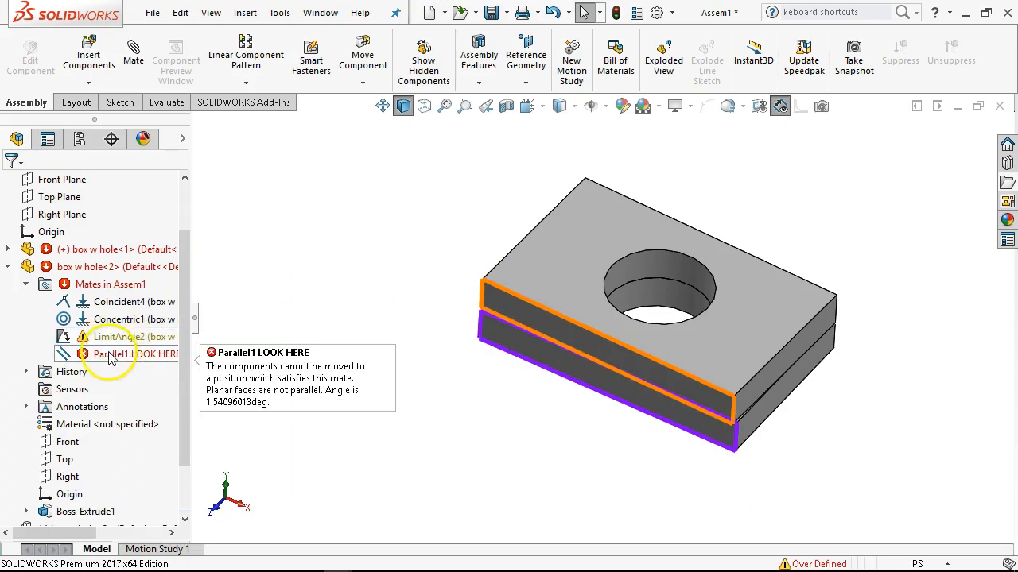
right_click(111, 357)
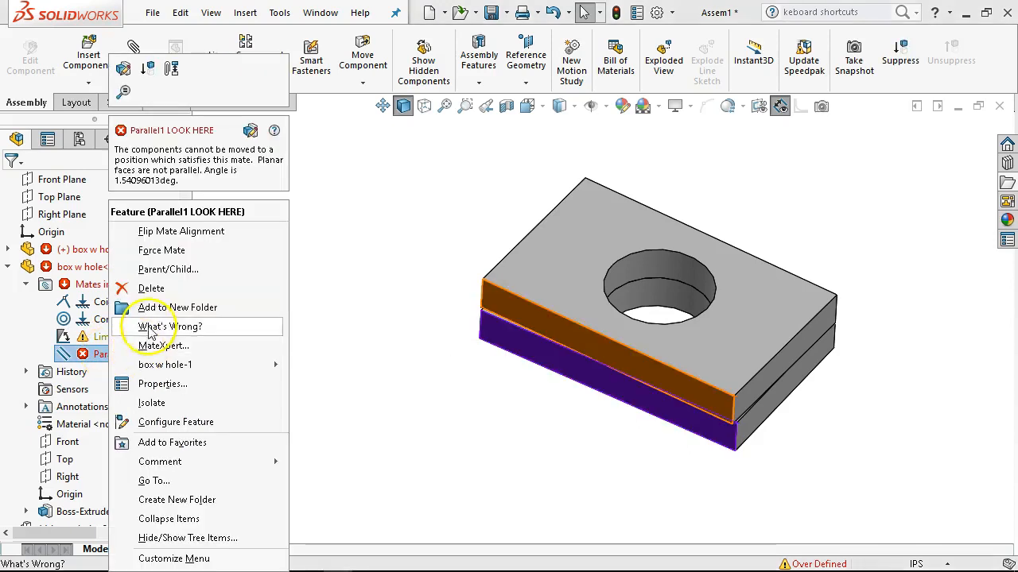
left_click(162, 253)
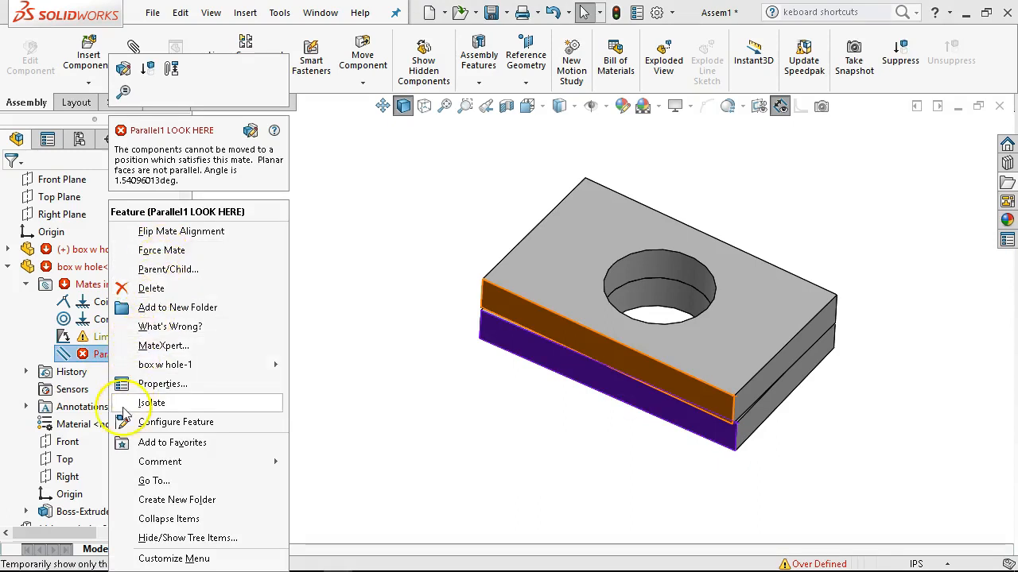
left_click(147, 68)
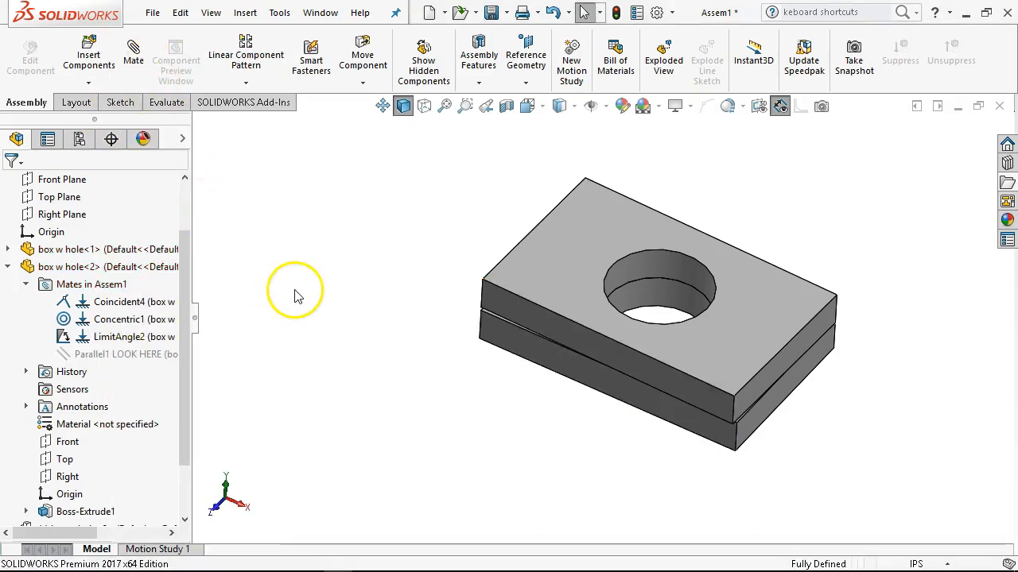
Rotate the upper plate about its hole axis to test the motion allowed by the LimitAngle2 mate.
left_click_drag(558, 196, 481, 227)
key("Escape")
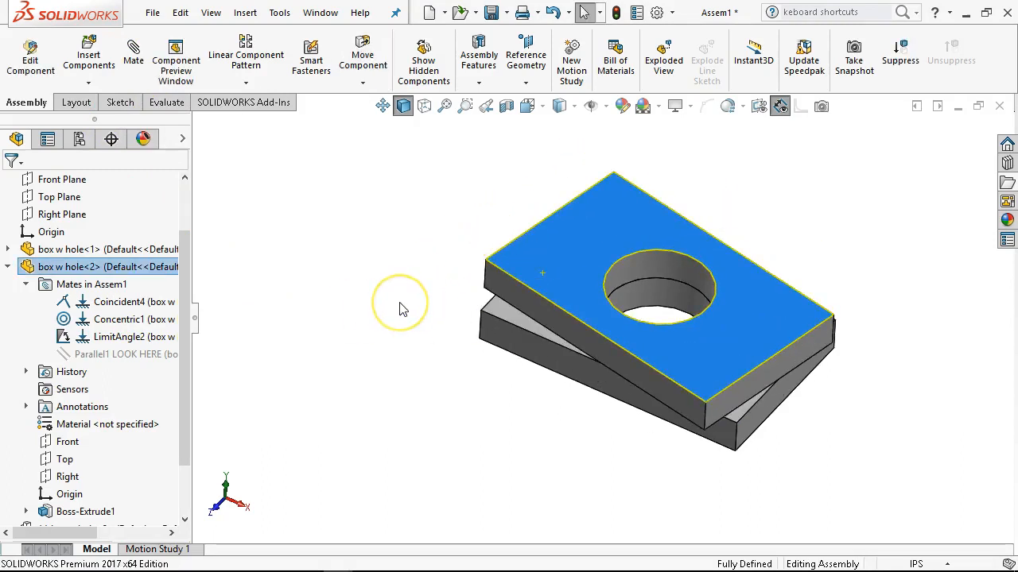
left_click(359, 288)
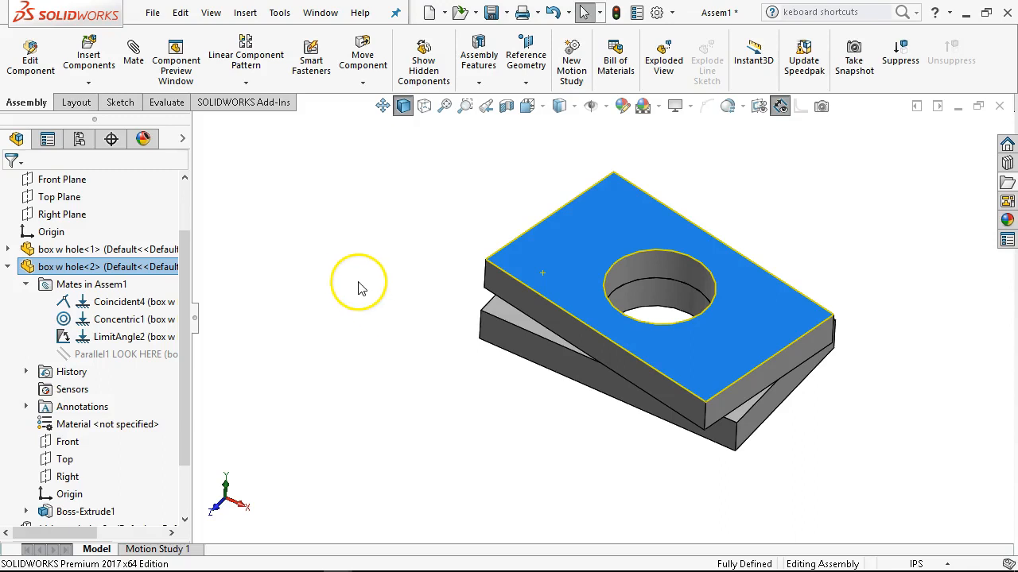
Suppress the LimitAngle2 mate and unsuppress the Parallel1 LOOK HERE mate to align the plates.
right_click(109, 337)
left_click(144, 151)
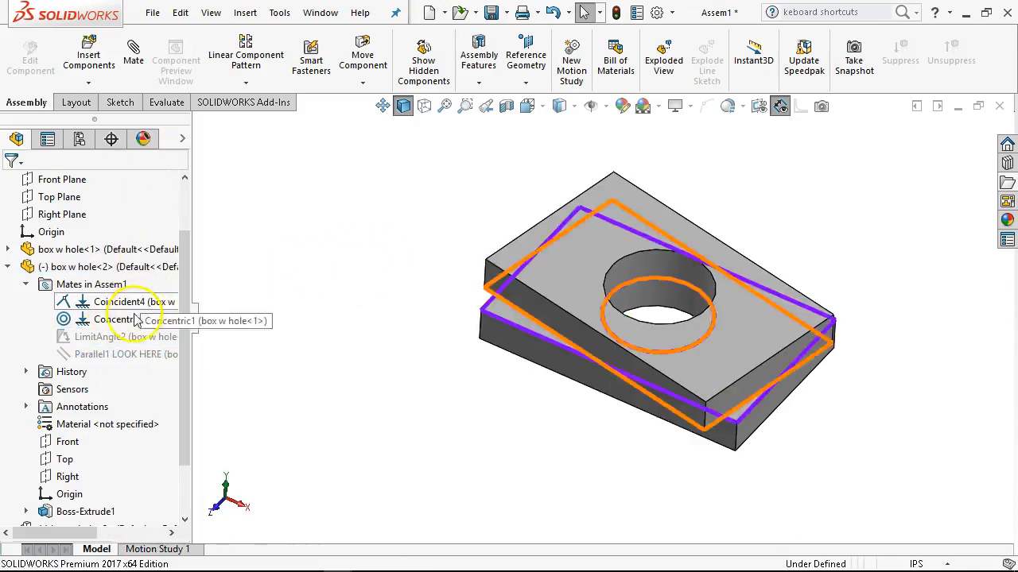
right_click(123, 353)
left_click(136, 208)
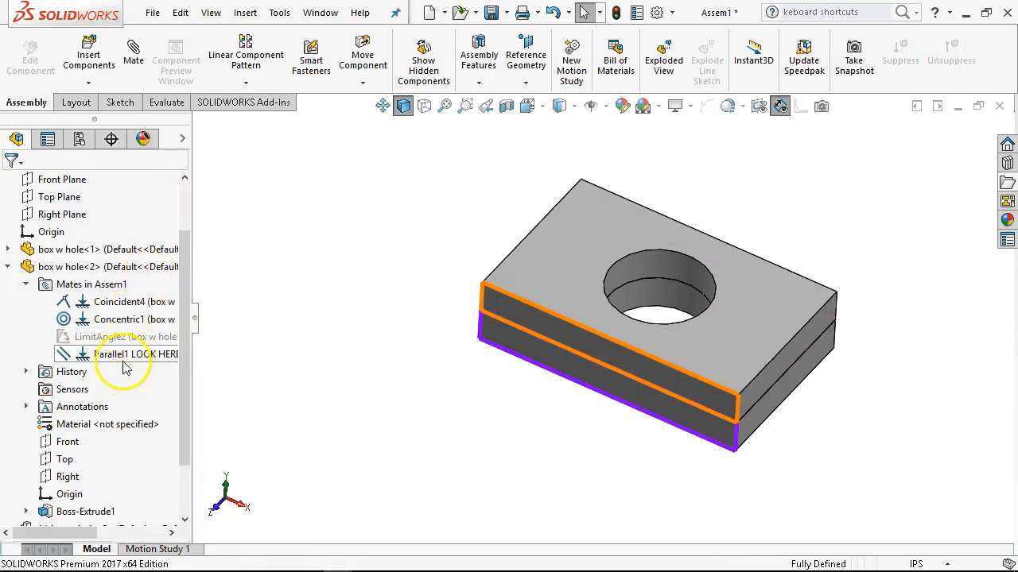
Suppress the Parallel1 LOOK HERE mate again and unsuppress the LimitAngle2 mate.
right_click(124, 354)
left_click(159, 208)
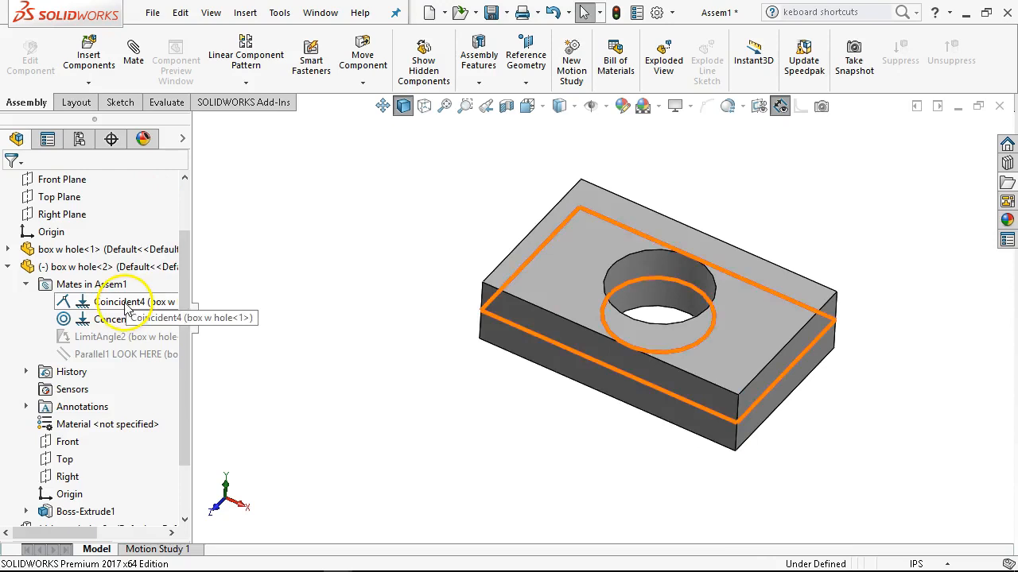
right_click(97, 336)
left_click(159, 173)
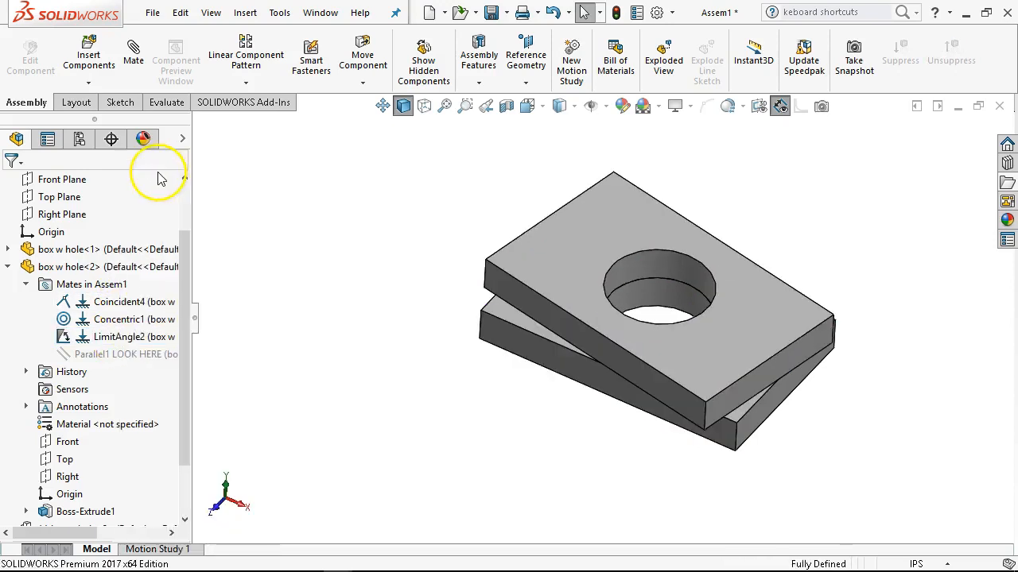
Activate the Default configuration, switch back to dynamic, and rotate the upper plate further about its hole axis.
left_click(79, 140)
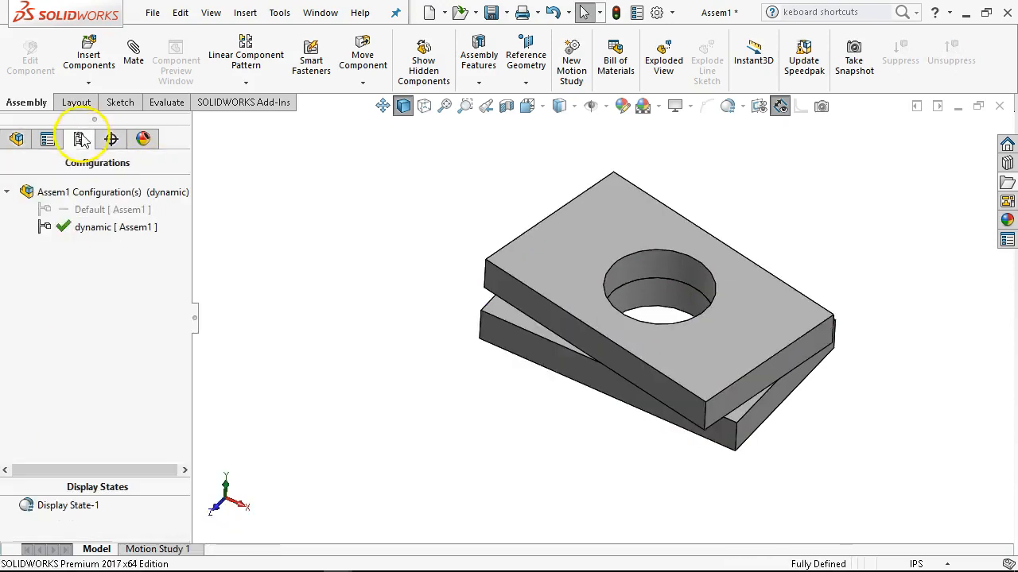
double_click(101, 213)
double_click(101, 229)
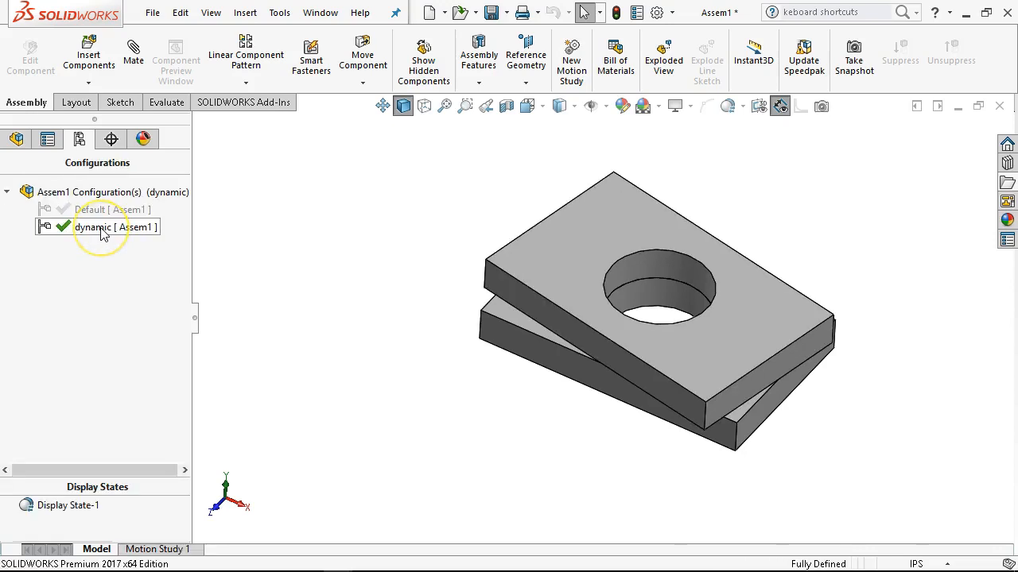
left_click_drag(526, 266, 518, 211)
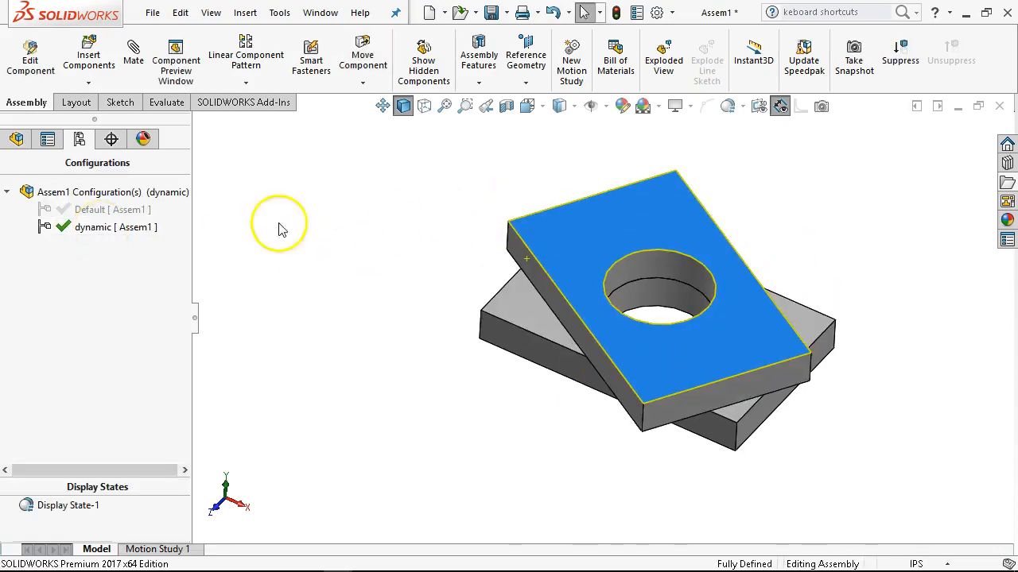
Collapse the box w hole<2> branch in the design tree and activate the Default configuration.
left_click(12, 139)
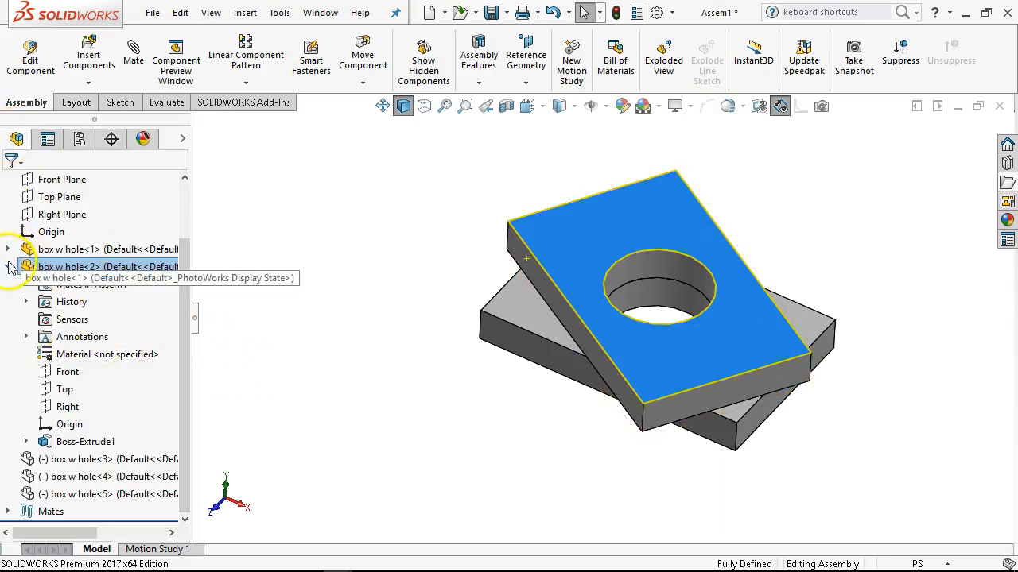
left_click(9, 267)
left_click(80, 139)
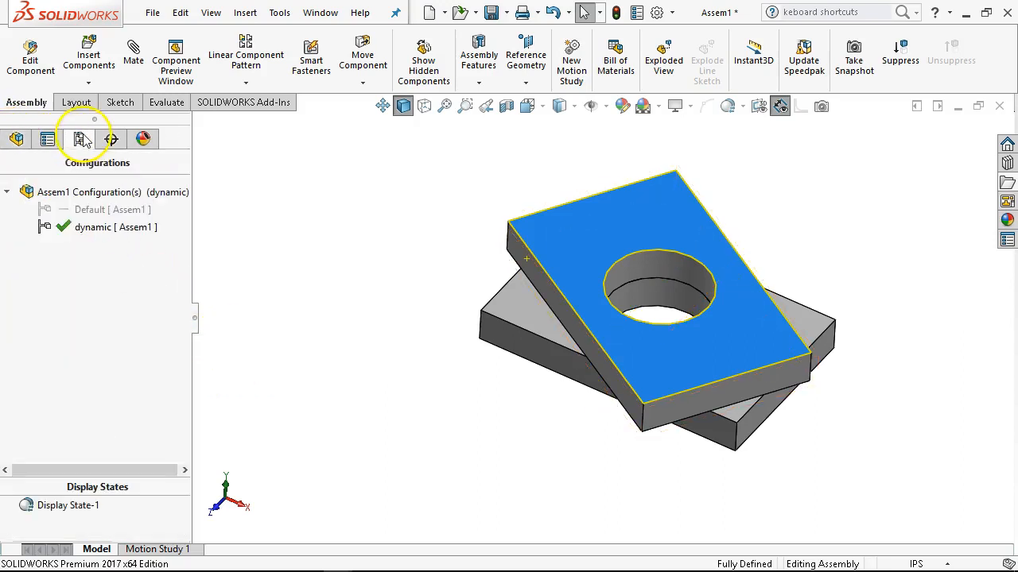
double_click(89, 210)
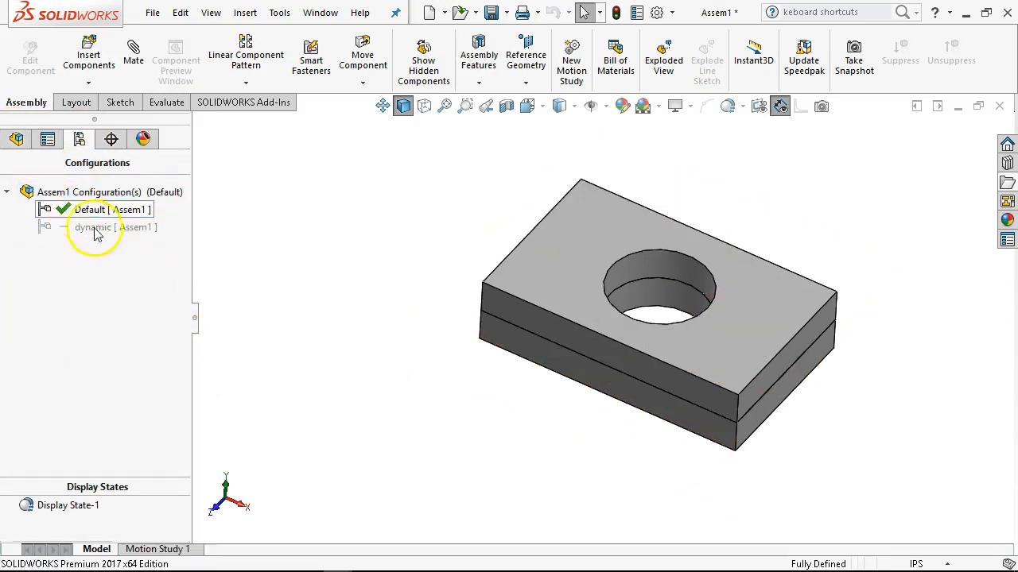
Show the hidden box w hole<3> plate in the Default configuration.
left_click(16, 139)
right_click(63, 353)
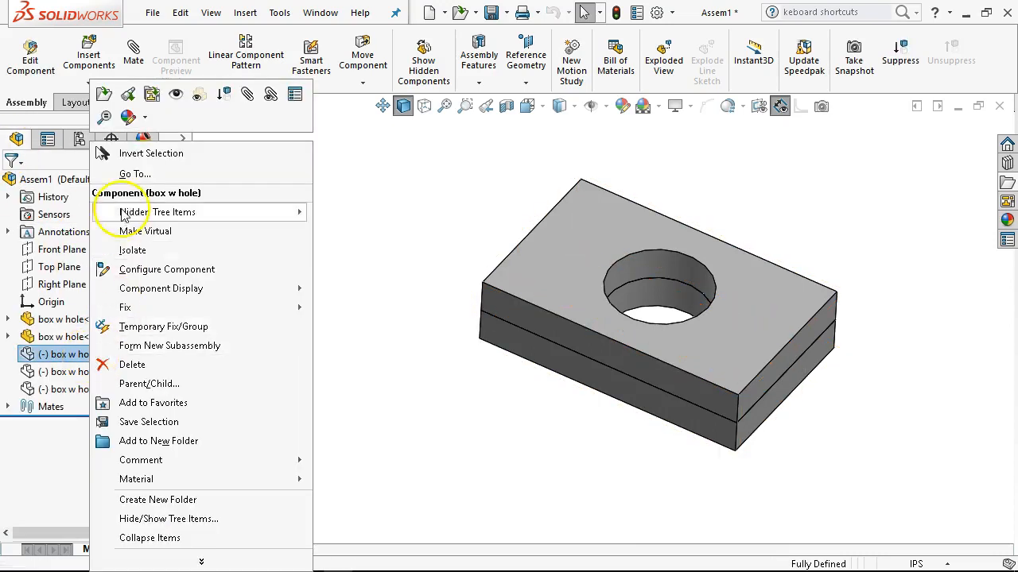
left_click(176, 96)
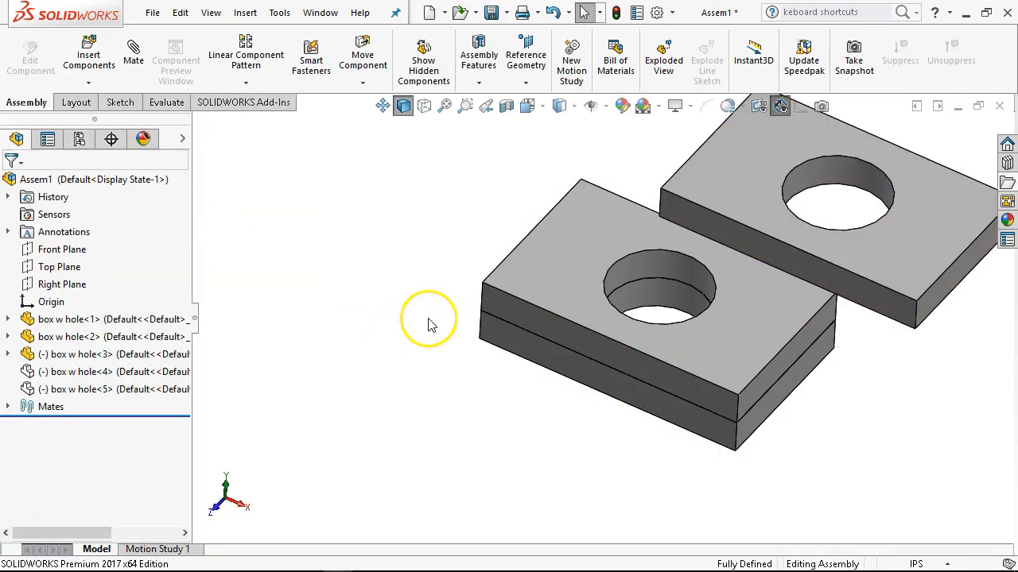
scroll(604, 206, "up", 5)
middle_click_drag(567, 164, 585, 190)
scroll(654, 261, "down", 2)
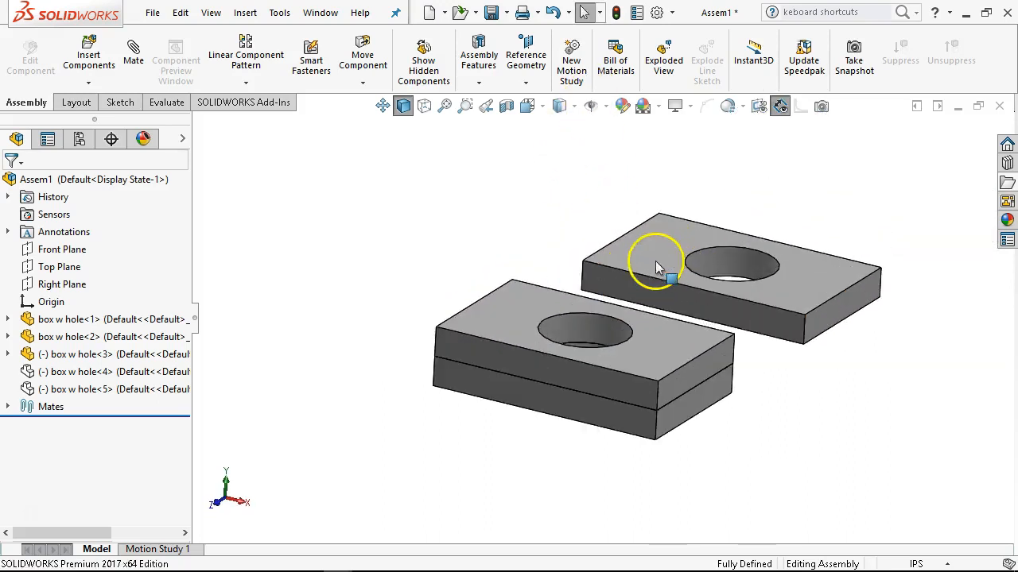
Move the third plate above the stack and add a coincident mate between its long front face and the second plate's.
left_click(525, 264)
left_click_drag(525, 264, 485, 268)
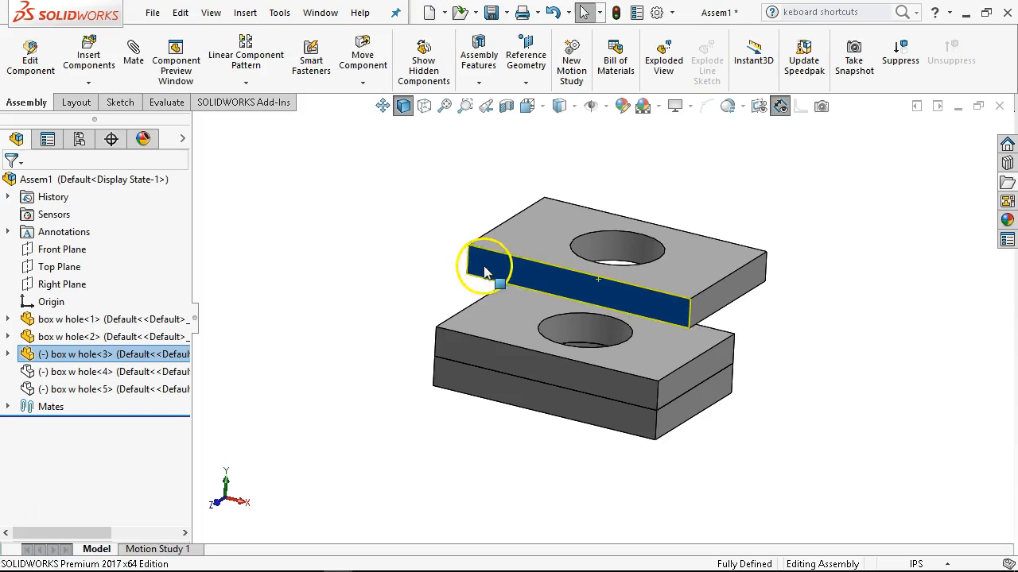
left_click(474, 343, "ctrl")
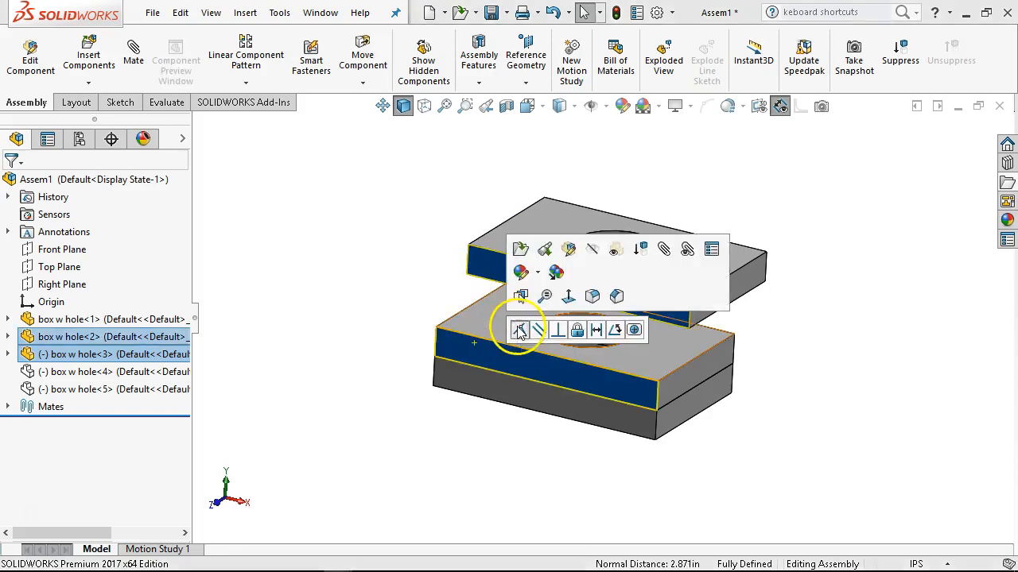
left_click(518, 330)
Add a coincident mate between the third plate's lower short edge and the second plate's matching upper short edge.
left_click_drag(411, 302, 501, 305)
middle_click_drag(501, 306, 582, 347)
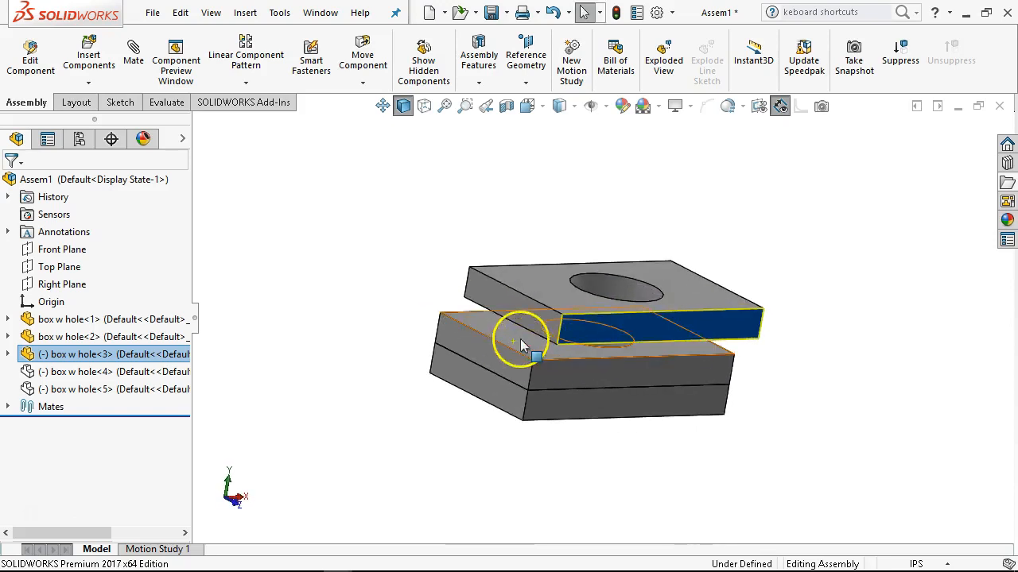
scroll(520, 339, "down", 4)
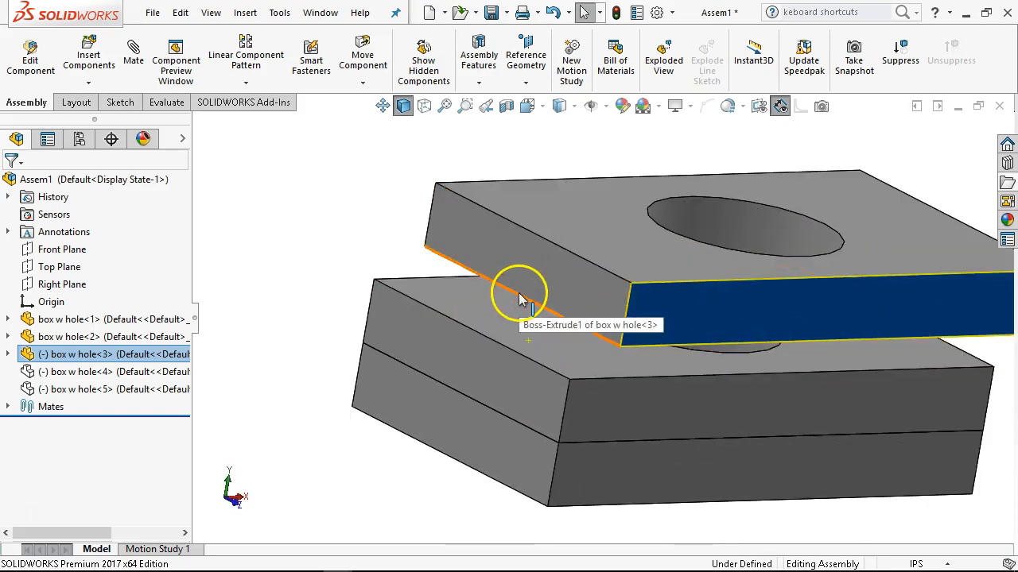
left_click(518, 298)
left_click(503, 349, "ctrl")
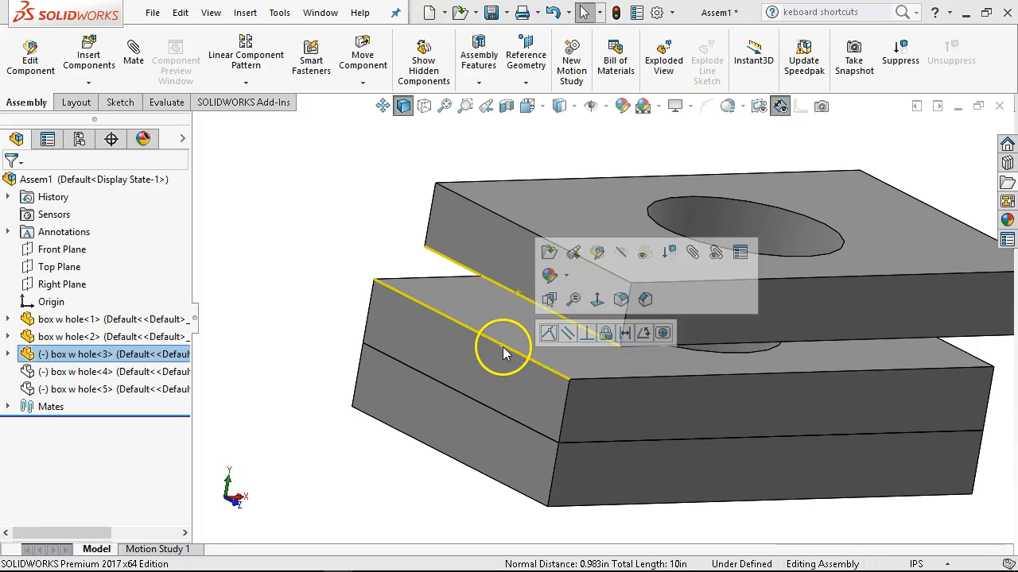
left_click(548, 332)
Swing the third plate open about the shared edge and check the hinge in front and isometric views.
mouse_move(642, 345)
left_mouse_down()
mouse_move(554, 237)
mouse_move(687, 369)
mouse_move(394, 503)
mouse_move(350, 439)
mouse_move(617, 461)
mouse_move(609, 220)
mouse_move(371, 466)
mouse_move(818, 370)
mouse_move(493, 367)
mouse_move(527, 336)
mouse_move(840, 302)
mouse_move(732, 204)
mouse_move(768, 274)
mouse_move(738, 261)
left_mouse_up()
left_click(889, 306)
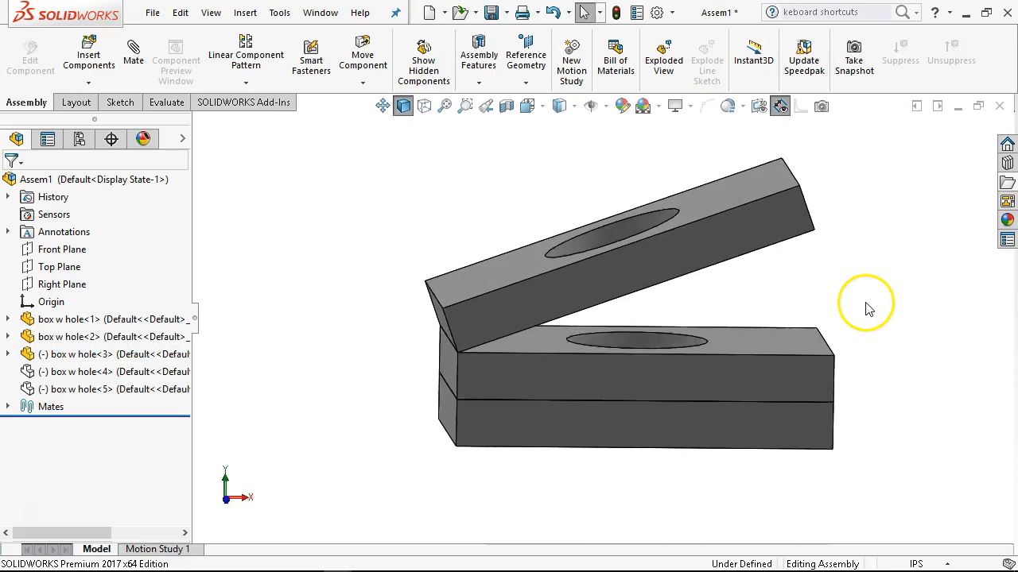
key("ctrl+1")
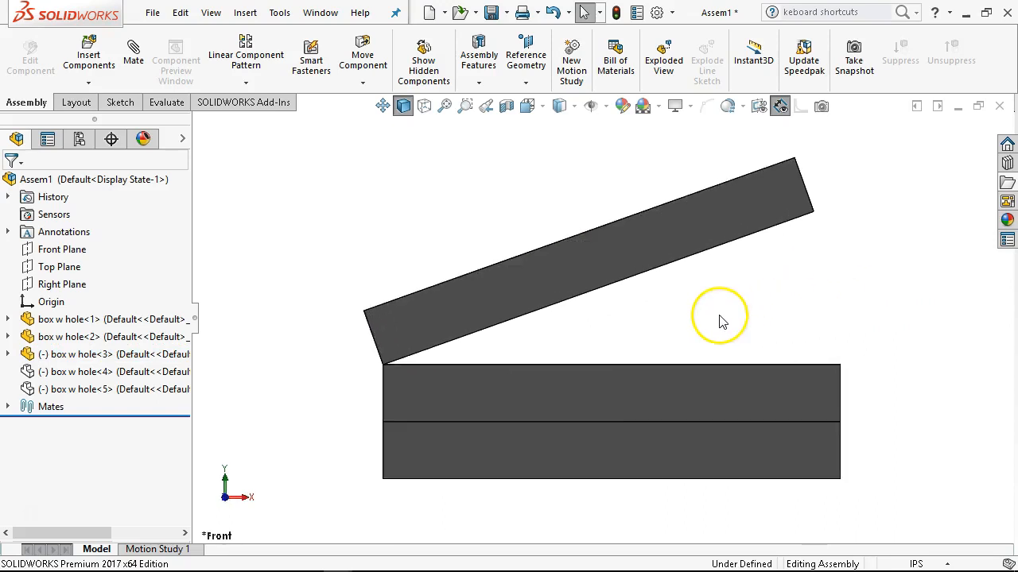
key("ctrl+7")
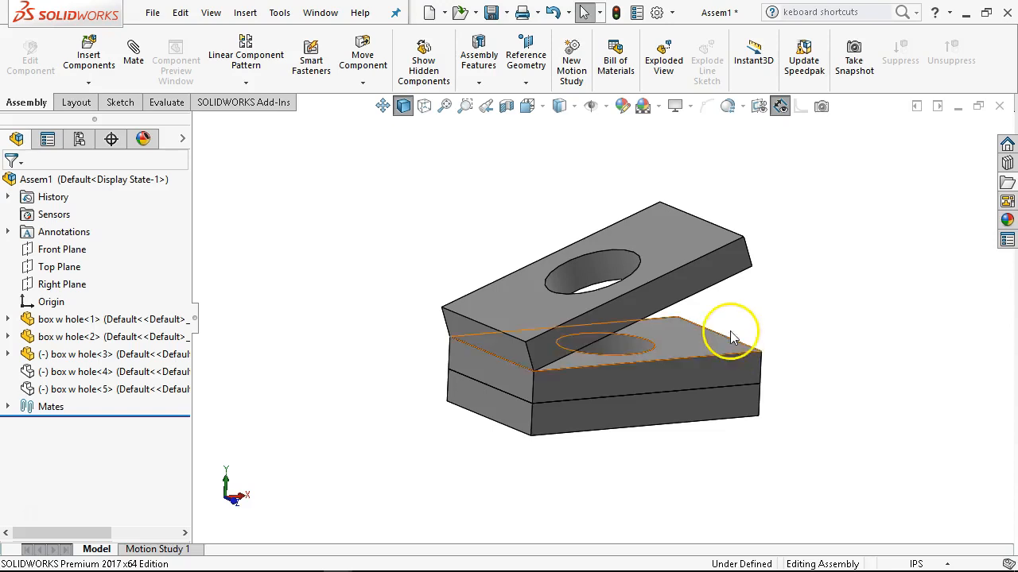
left_click_drag(704, 291, 540, 230)
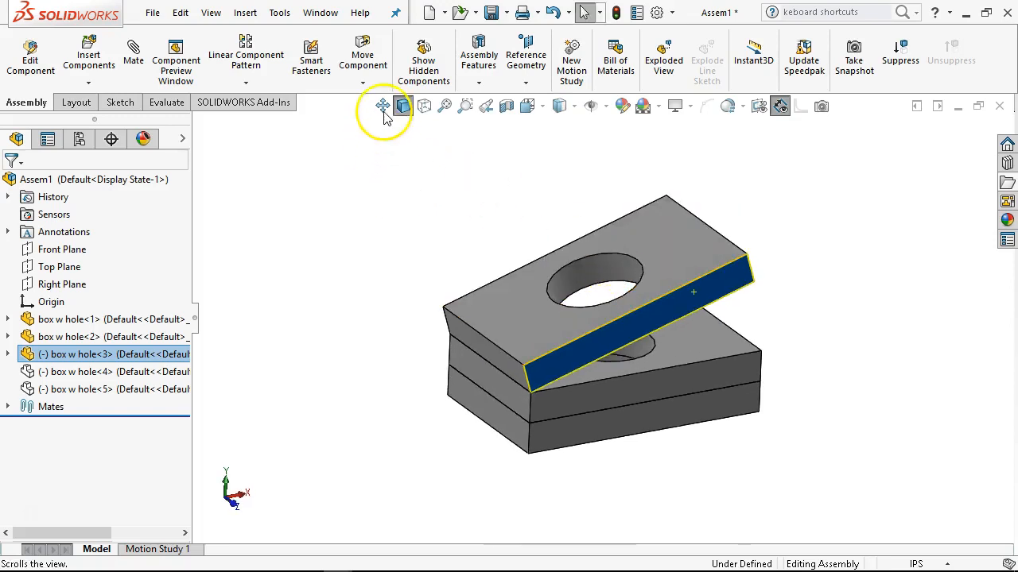
Set Move Component to Collision Detection between only box w hole-2 and box w hole-3, stopping at collision, and resume dragging.
left_click(371, 67)
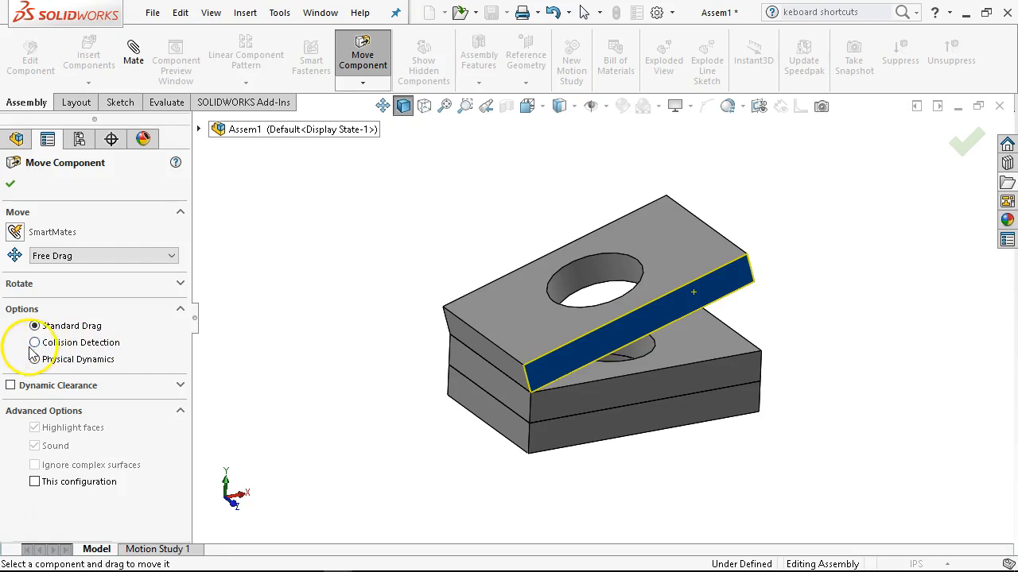
left_click(36, 342)
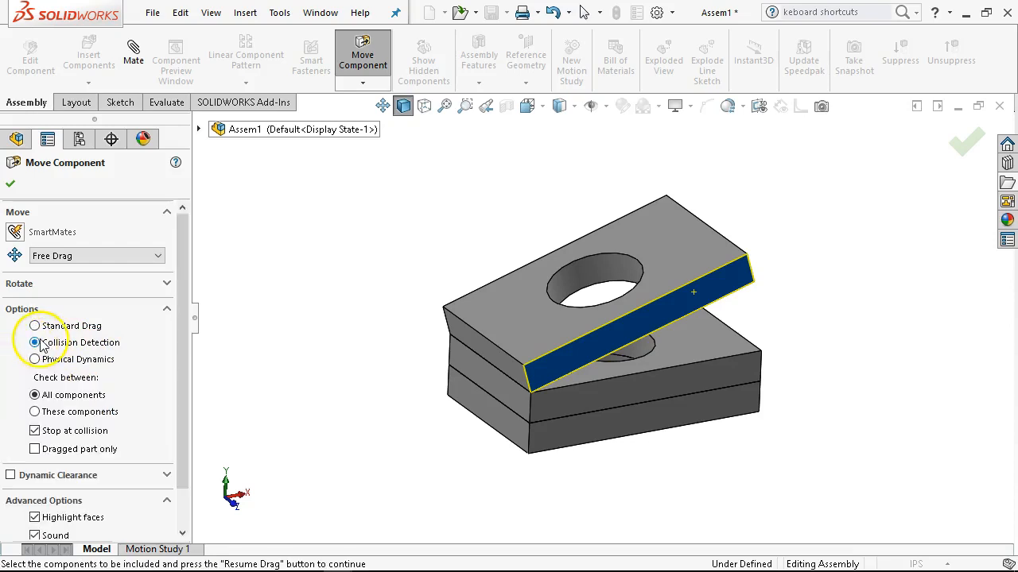
left_click(67, 413)
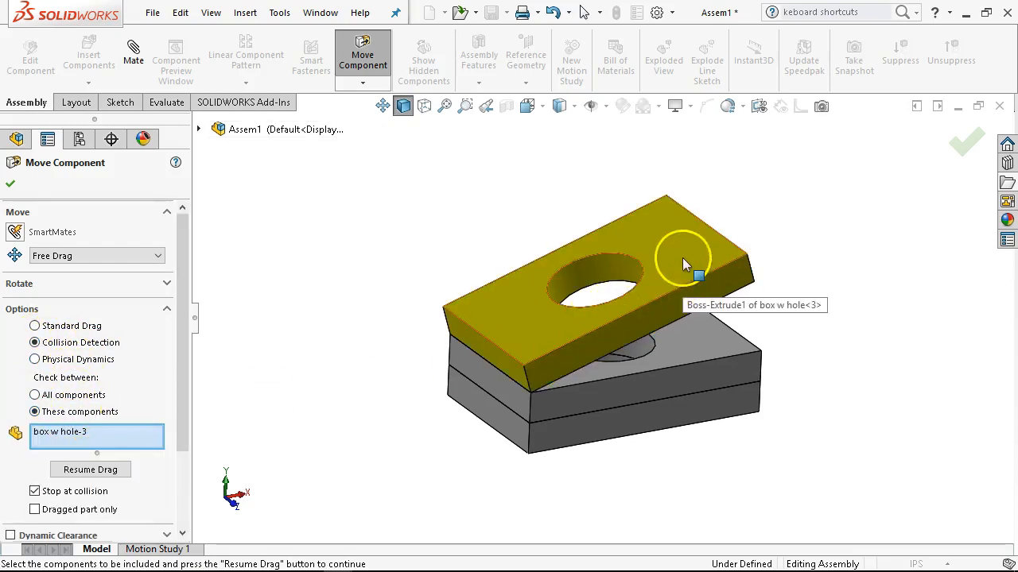
left_click(701, 334)
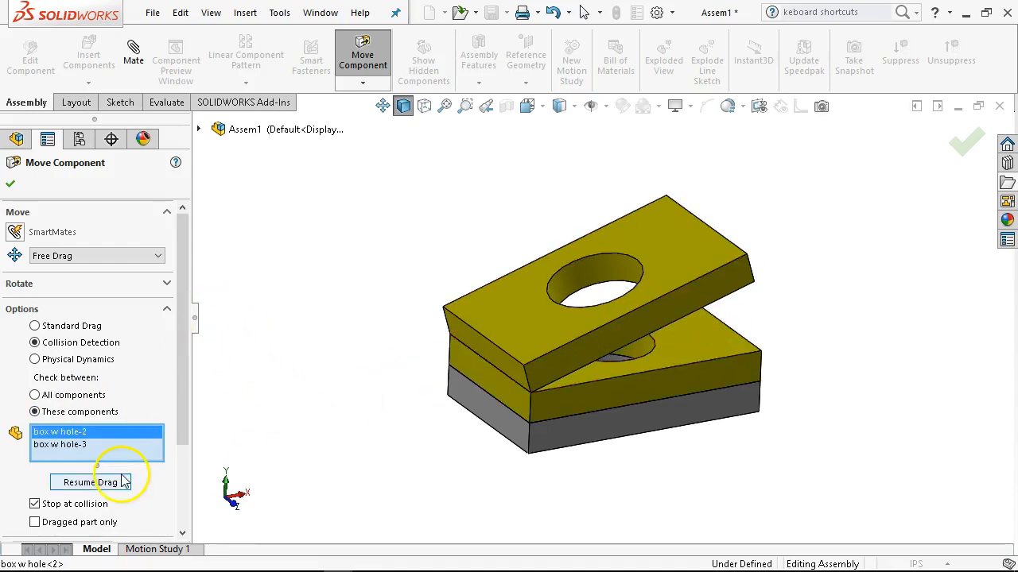
left_click(90, 483)
Swing the third plate between closed on the second plate and fully open with collision detection, leave it open and finish Move Component.
left_click_drag(527, 334, 549, 341)
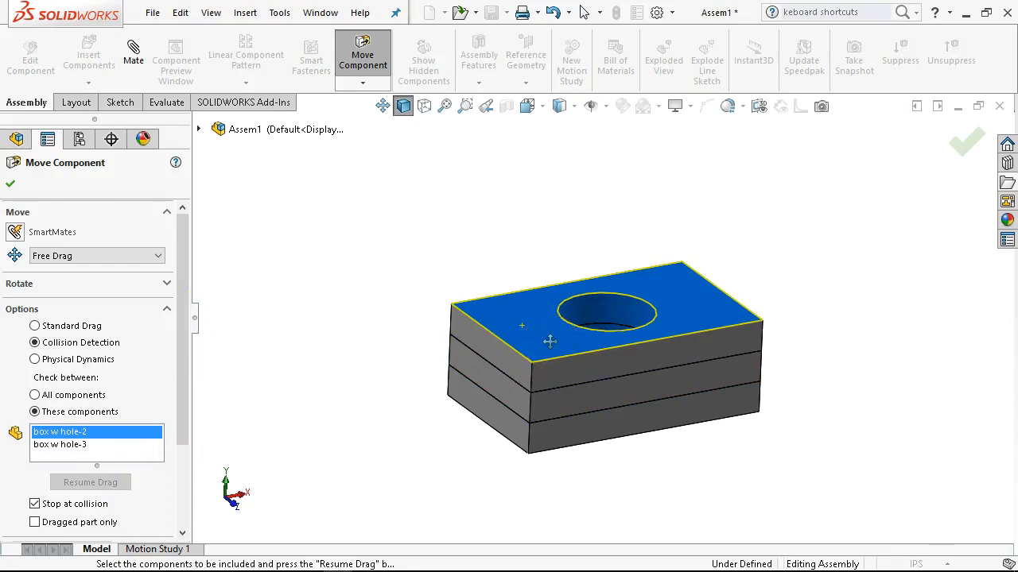
left_click_drag(549, 340, 439, 489)
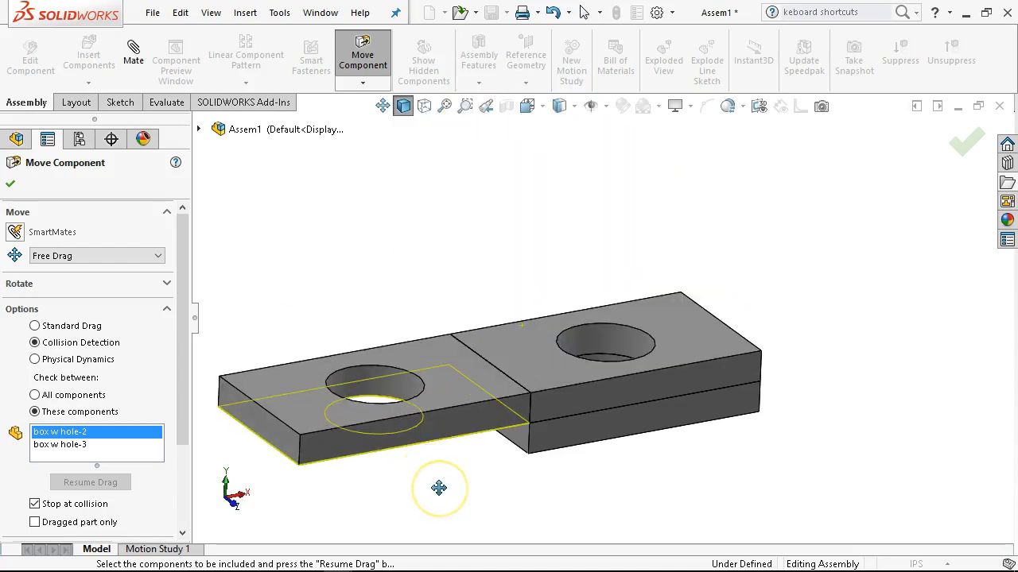
left_click_drag(439, 487, 472, 442)
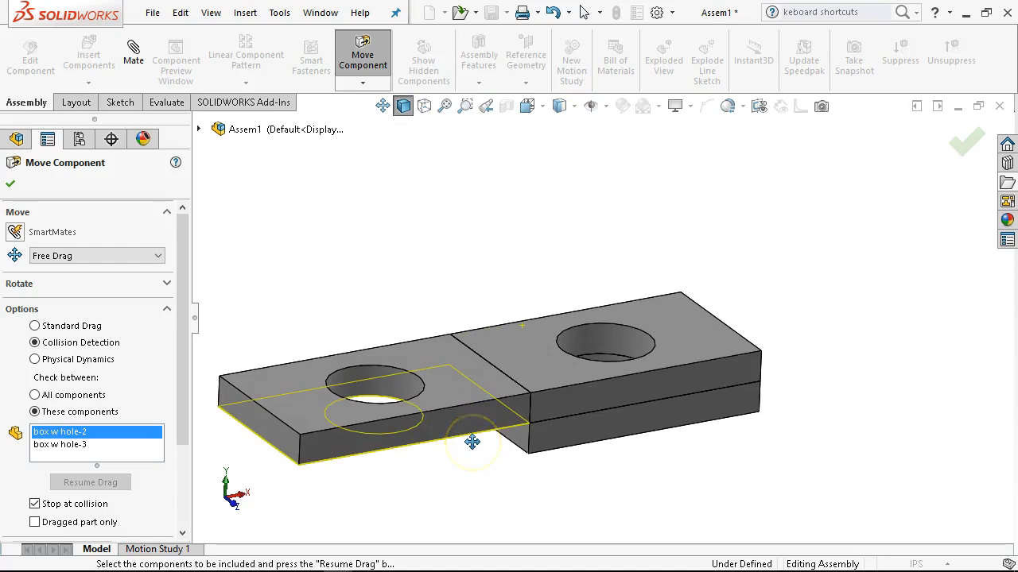
left_click_drag(486, 398, 609, 333)
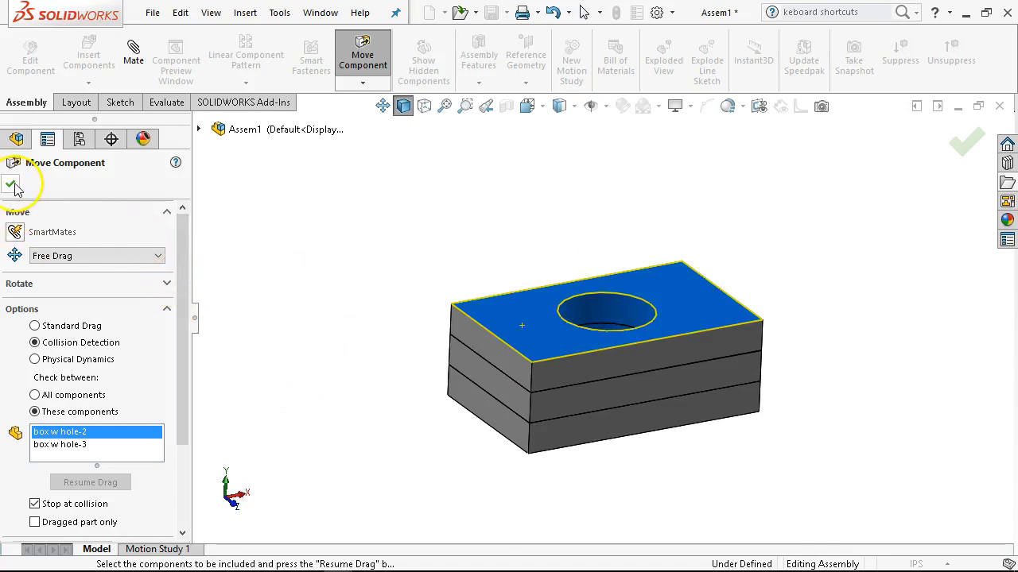
left_click_drag(538, 325, 416, 518)
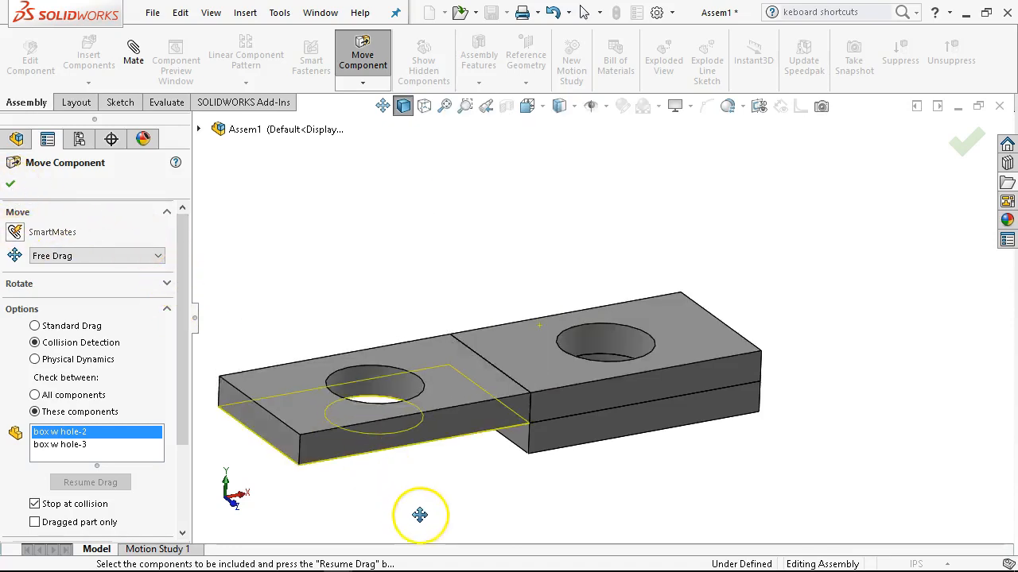
left_click(8, 186)
Measure the angle between the top faces of the opened third plate and the second plate.
left_click(432, 375)
left_click(517, 370, "ctrl")
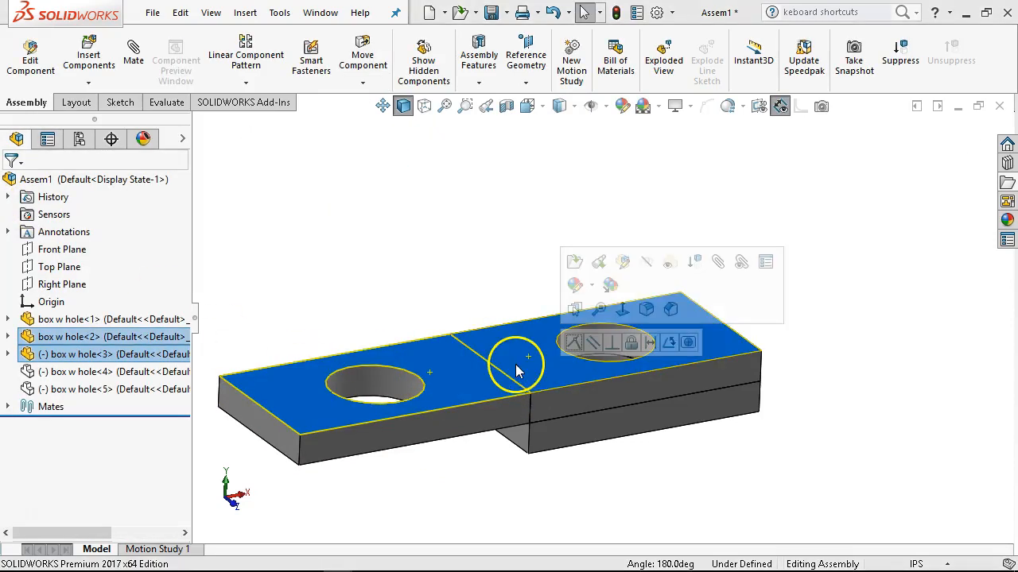
left_click(166, 102)
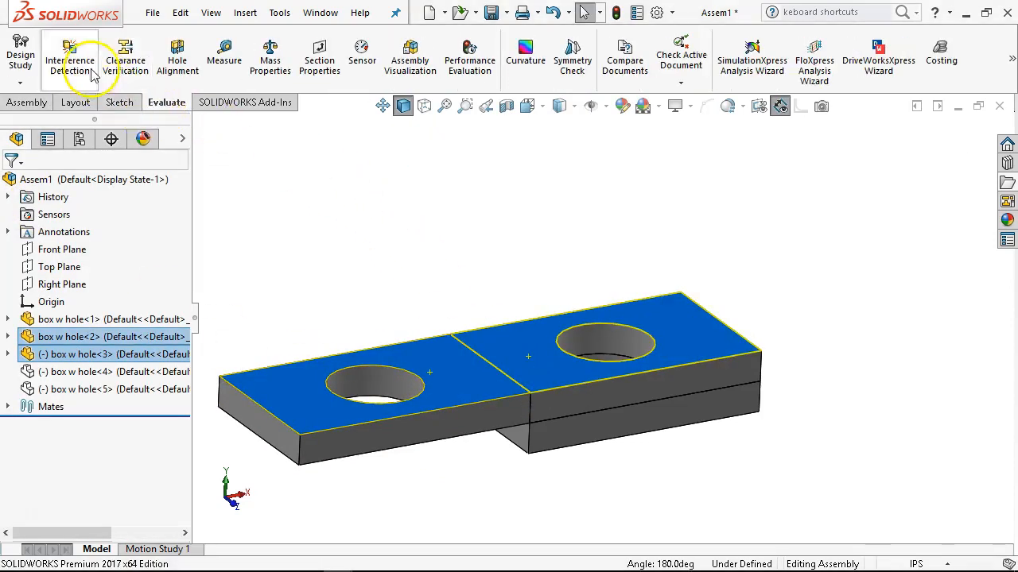
left_click(221, 59)
left_click_drag(733, 148, 306, 171)
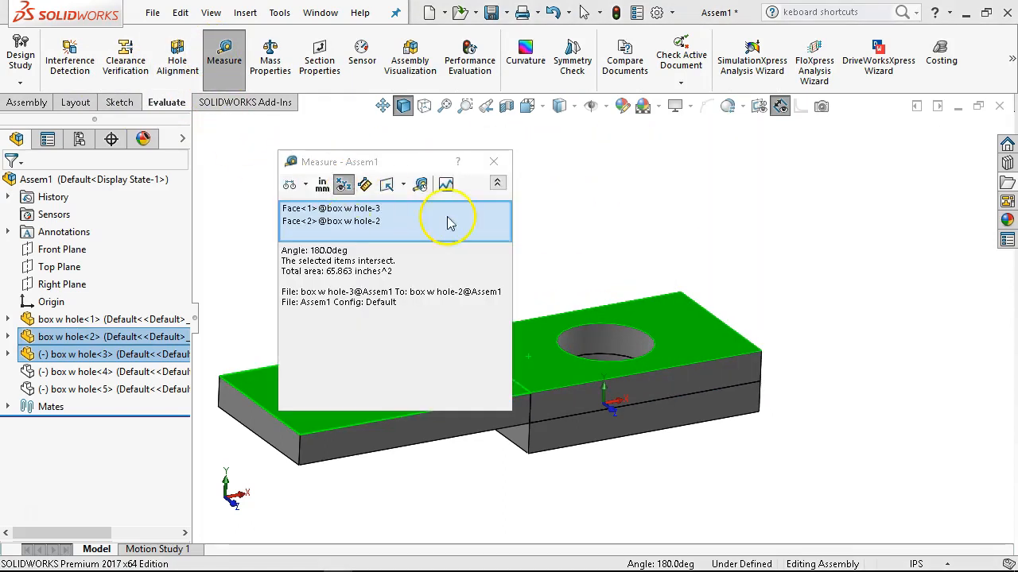
left_click(497, 183)
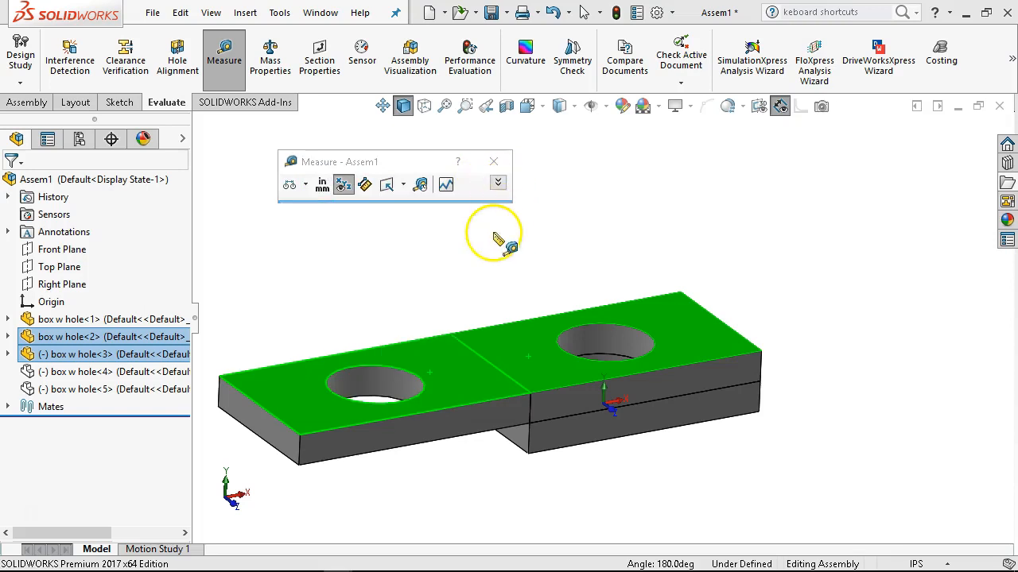
left_click(498, 184)
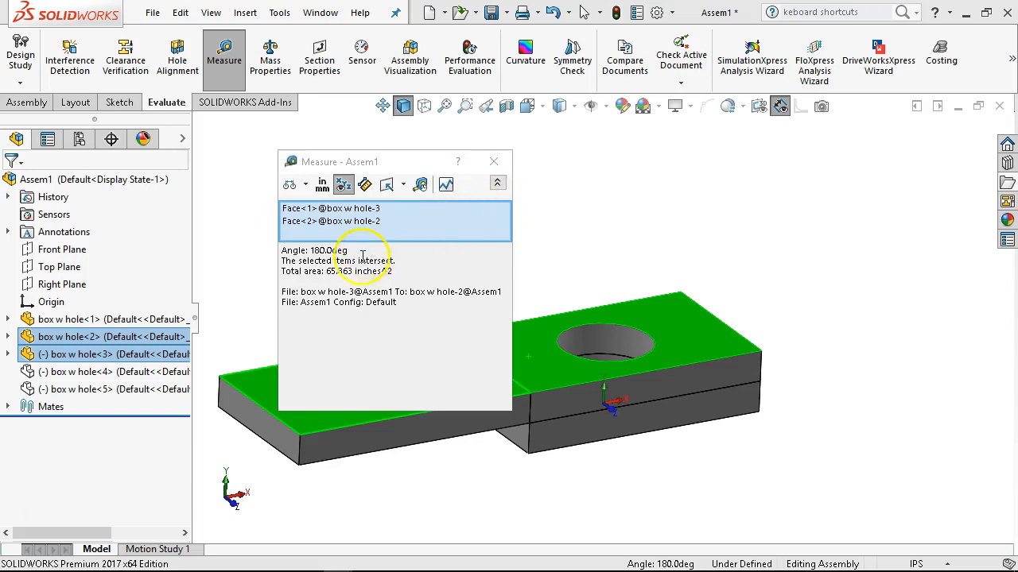
left_click(494, 162)
left_click(539, 290)
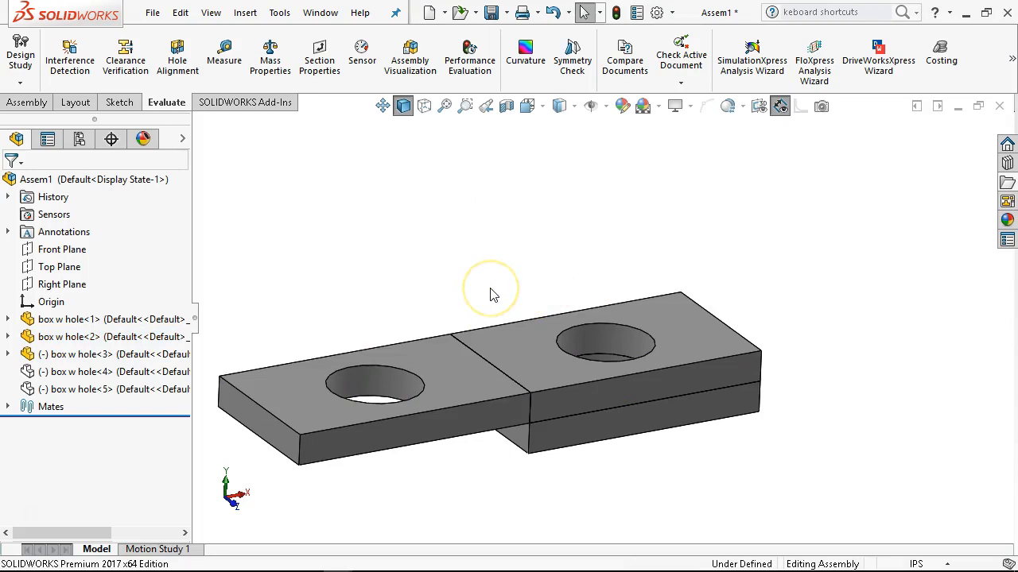
Swing the third plate up and add a 60-degree angle mate between its inner face and the second plate's top face.
left_click_drag(482, 422, 522, 295)
middle_click_drag(522, 295, 590, 382)
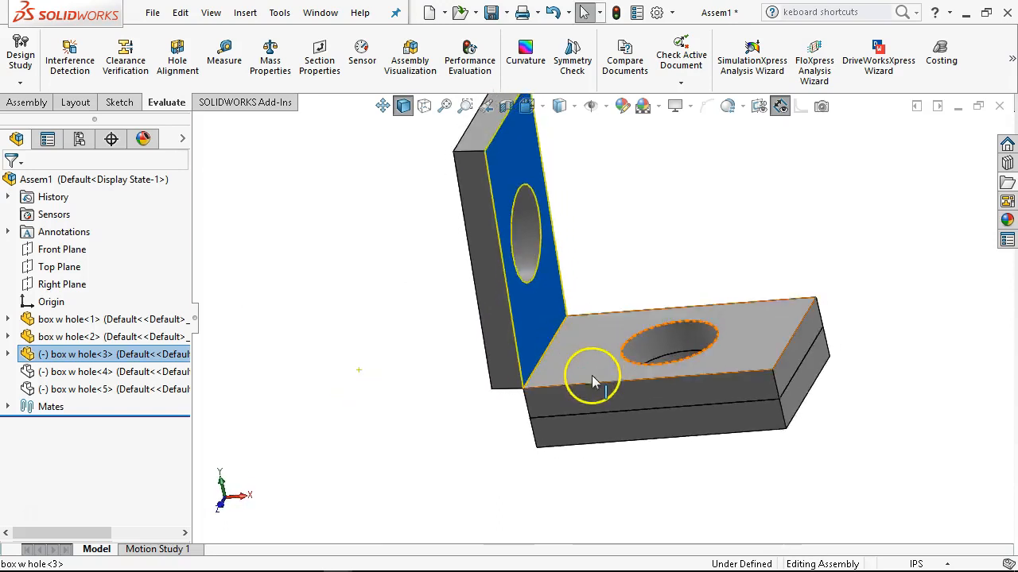
left_click(587, 378)
left_click(550, 307, "ctrl")
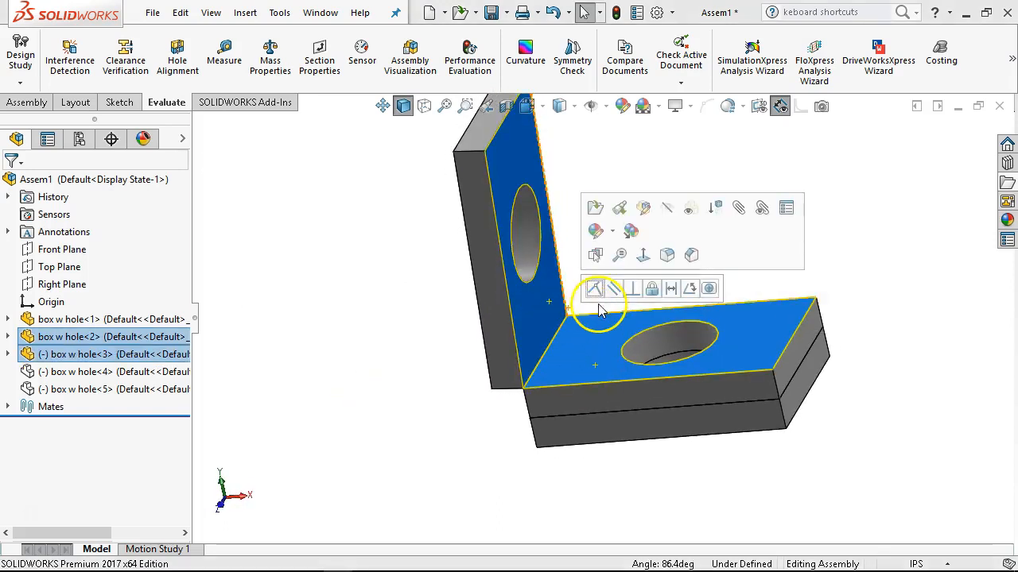
left_click(689, 288)
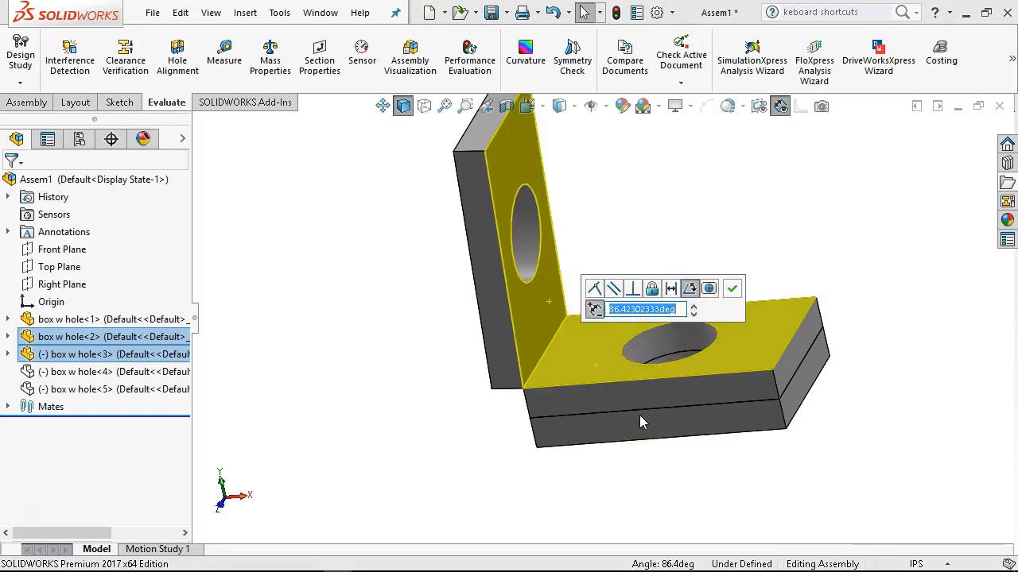
type("60")
key("Return")
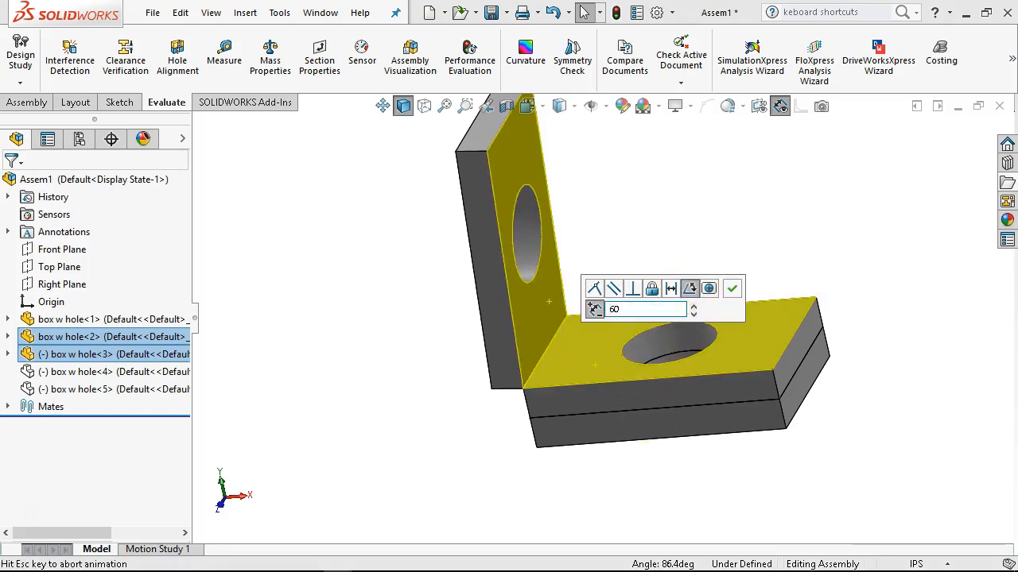
left_click(735, 290)
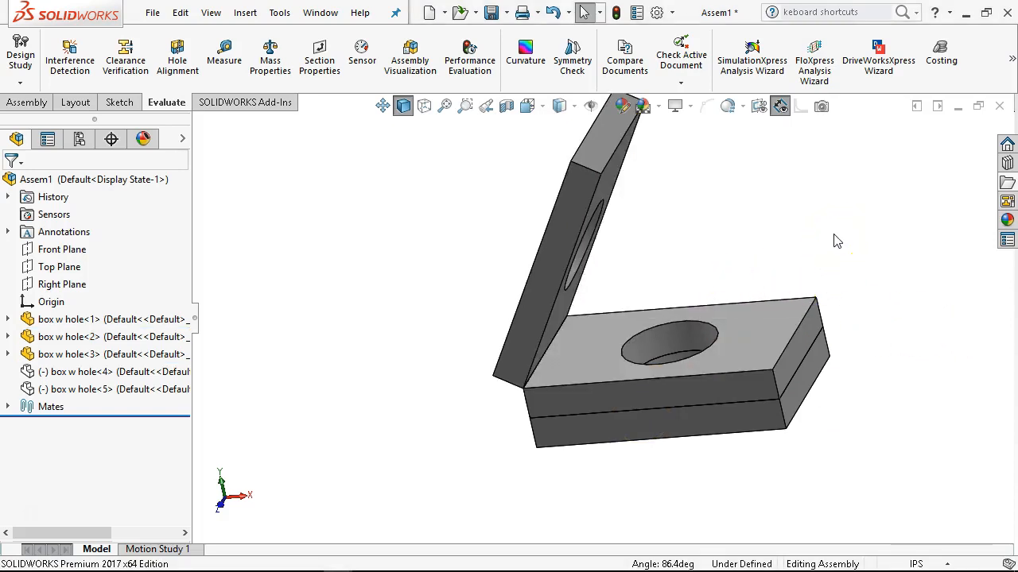
key("ctrl+1")
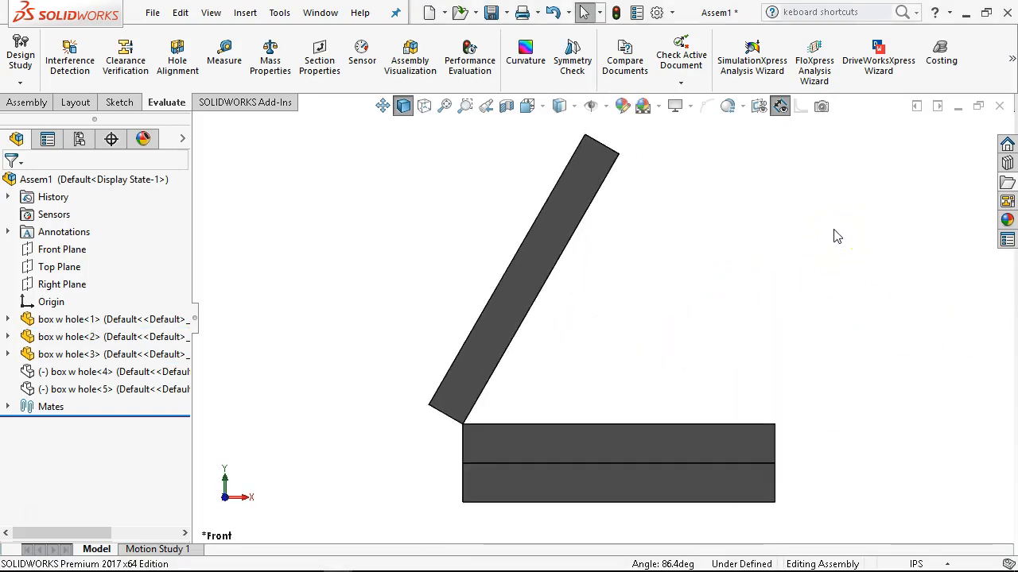
key("ctrl+7")
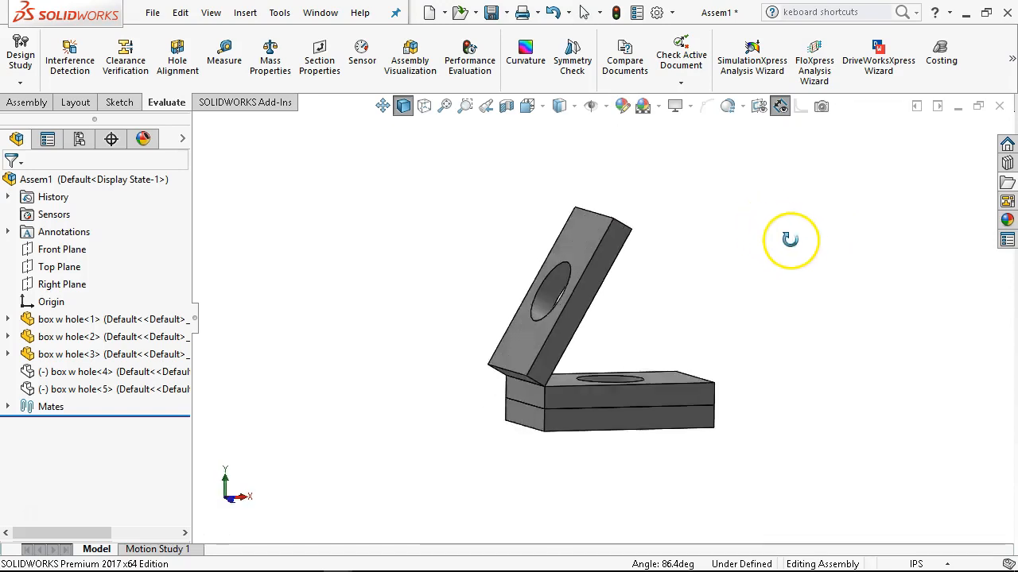
Activate the assembly's dynamic configuration and return to the feature tree.
left_click(79, 139)
double_click(87, 228)
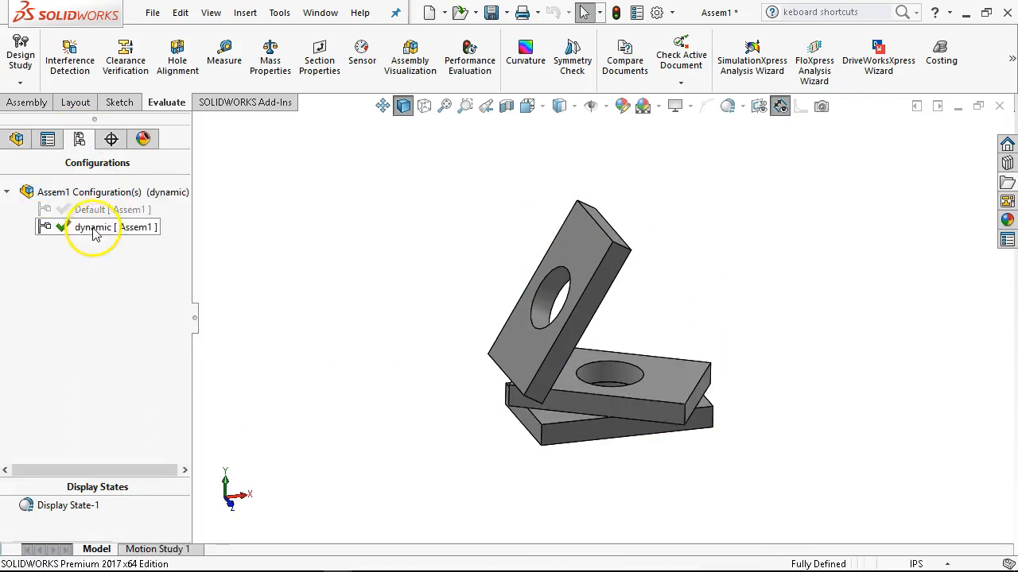
left_click(18, 141)
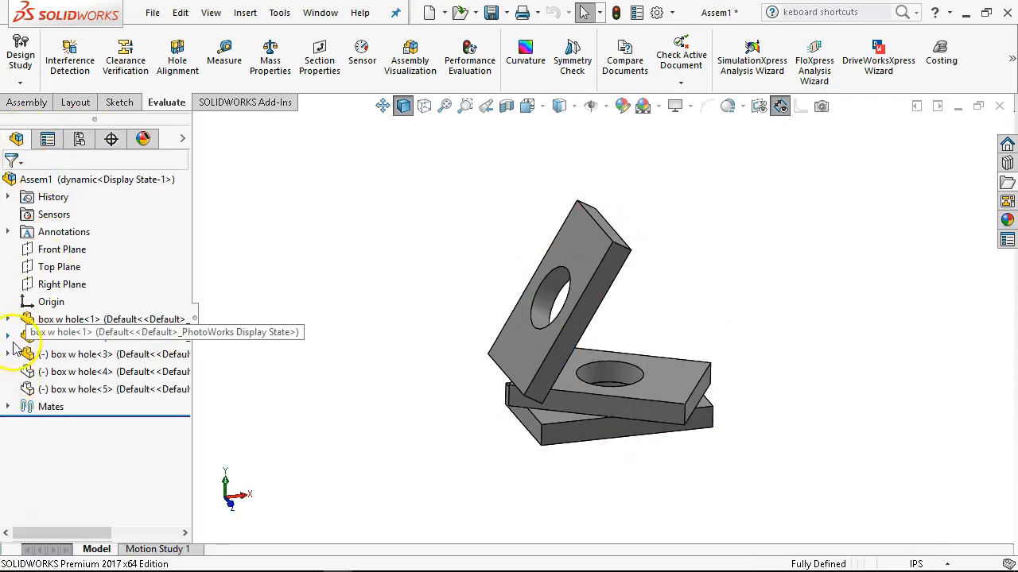
Examine which mates of box w hole<3> and of the whole assembly are suppressed in the dynamic configuration.
left_click(8, 355)
left_click(26, 355)
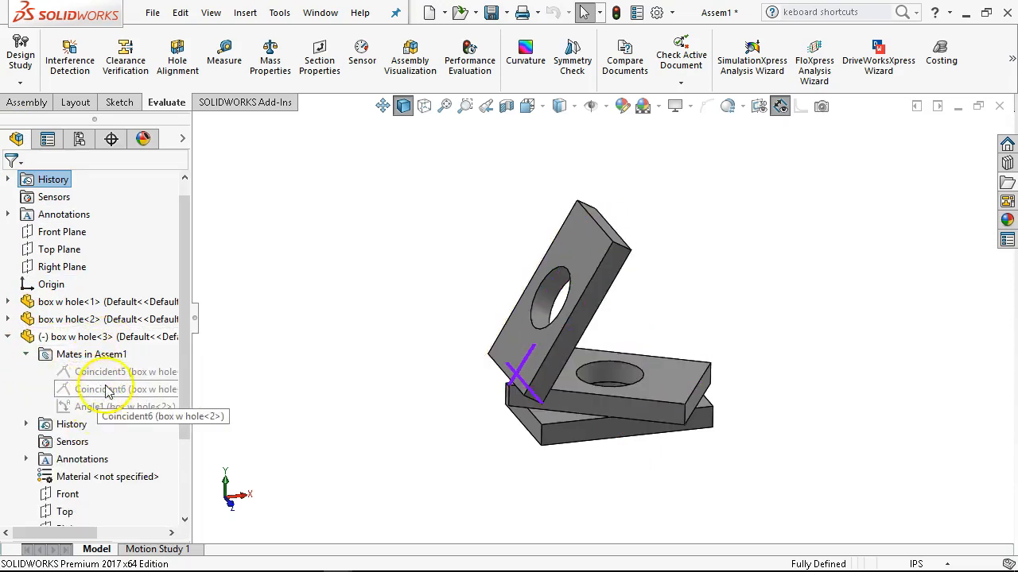
mouse_move(101, 382)
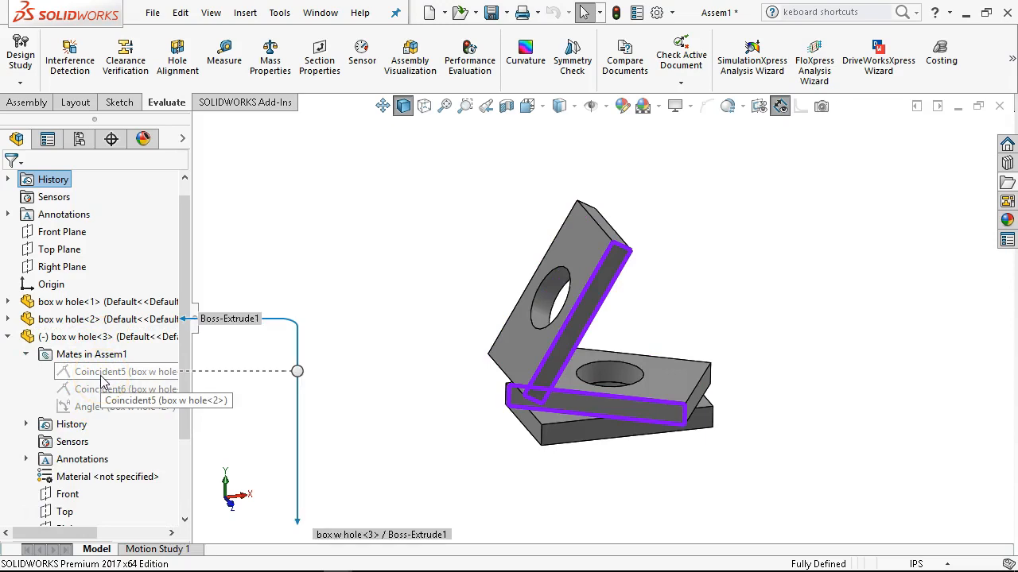
mouse_move(101, 401)
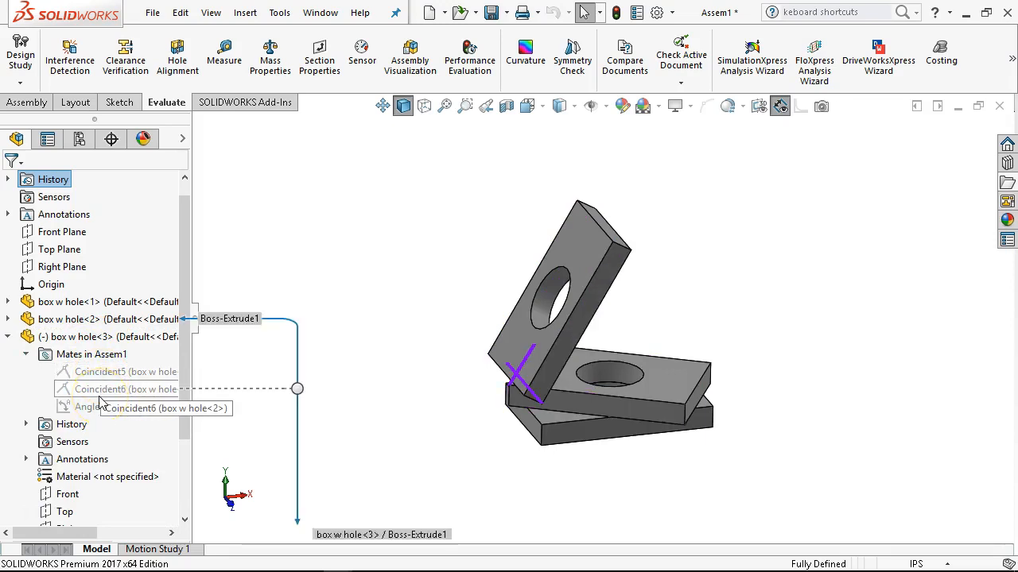
scroll(96, 398, "down", 2)
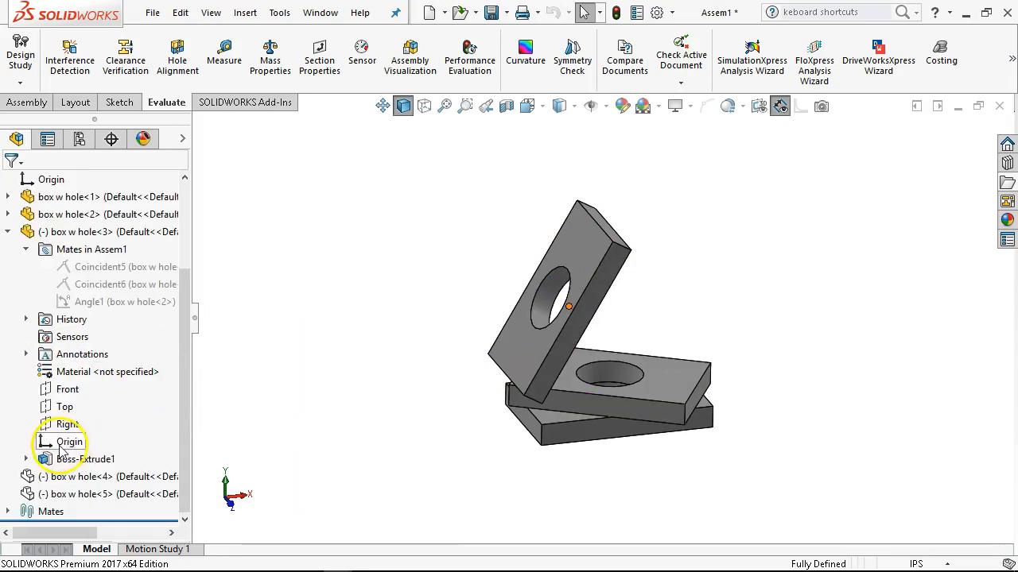
left_click(7, 232)
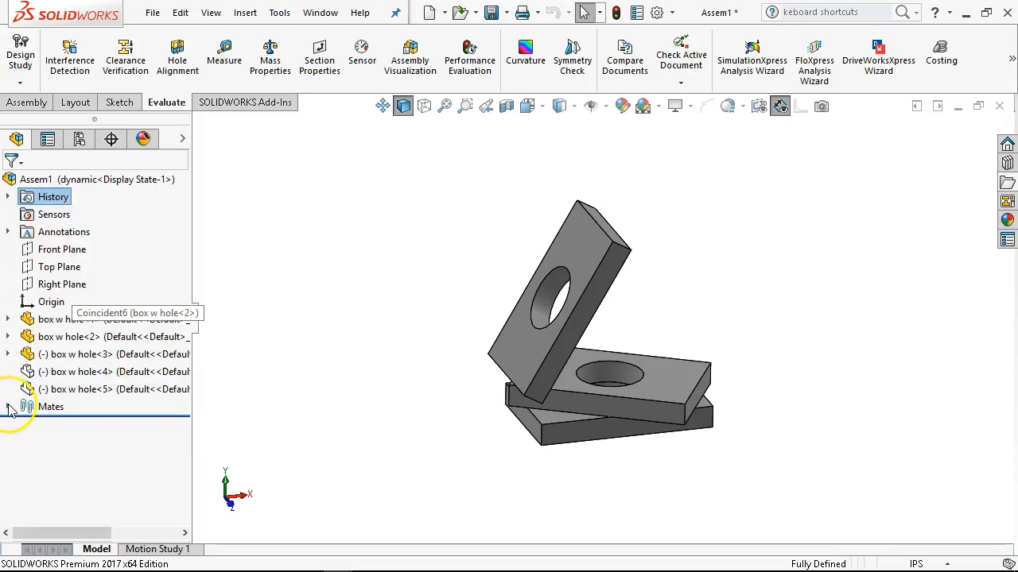
left_click(7, 409)
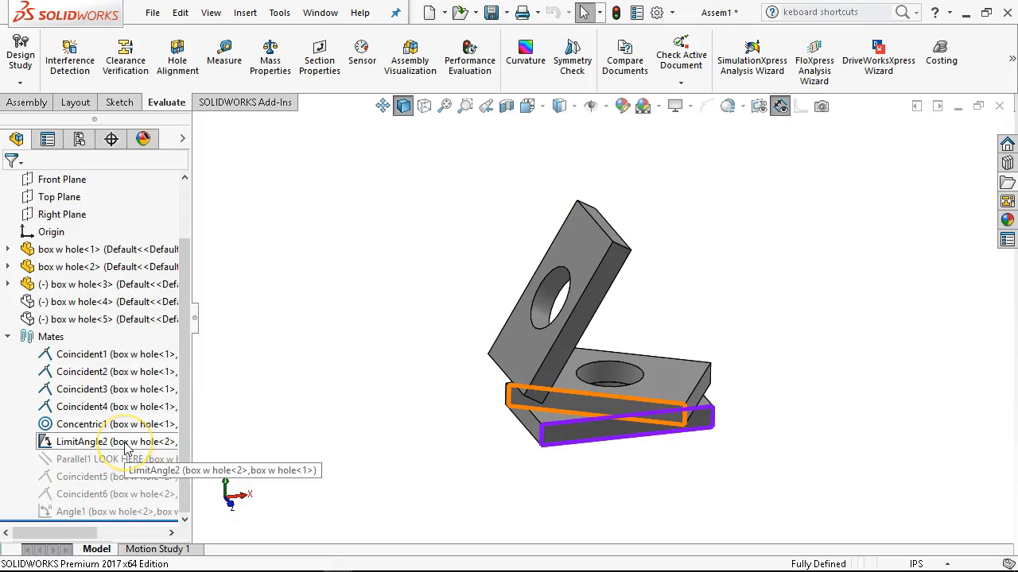
mouse_move(125, 450)
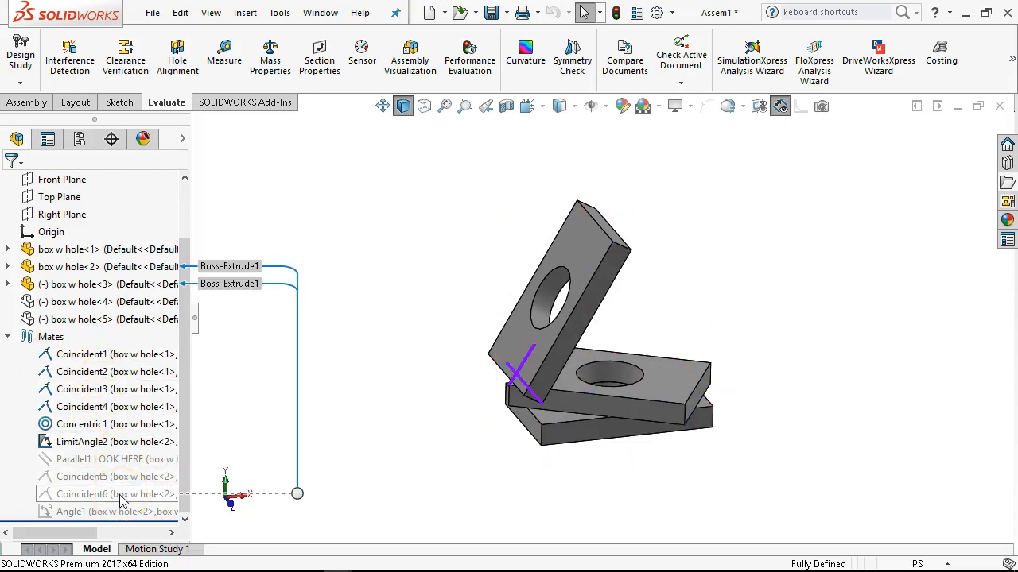
mouse_move(131, 485)
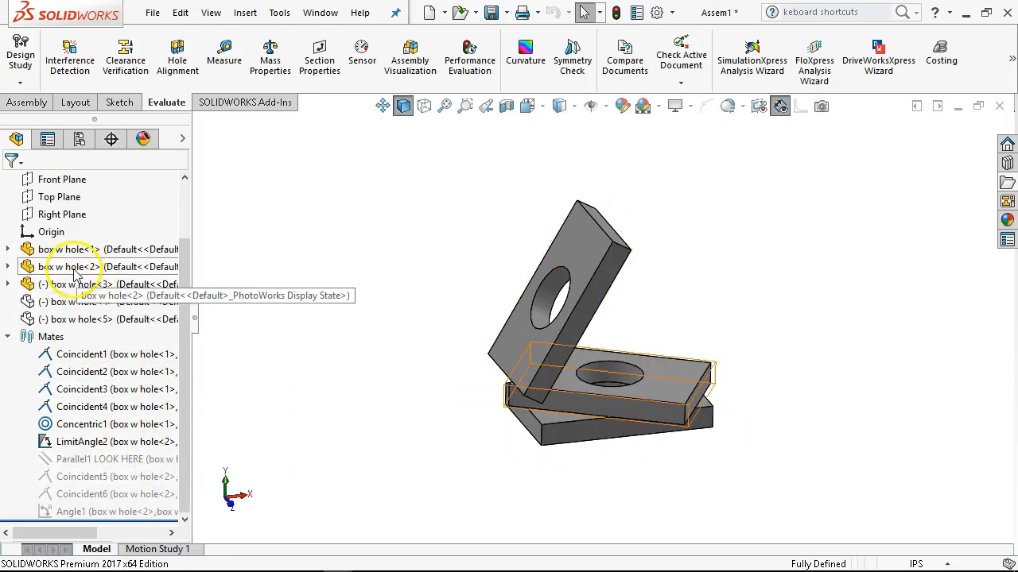
left_click(8, 338)
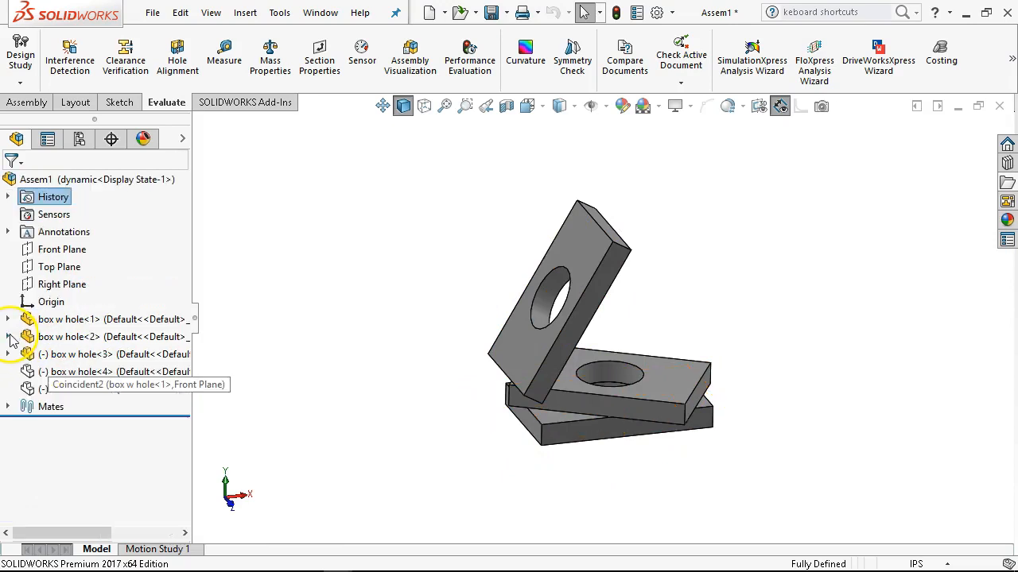
Unsuppress Coincident5 and Coincident6 of box w hole<3> in the dynamic configuration and move the hinged plates to test them.
left_click(9, 355)
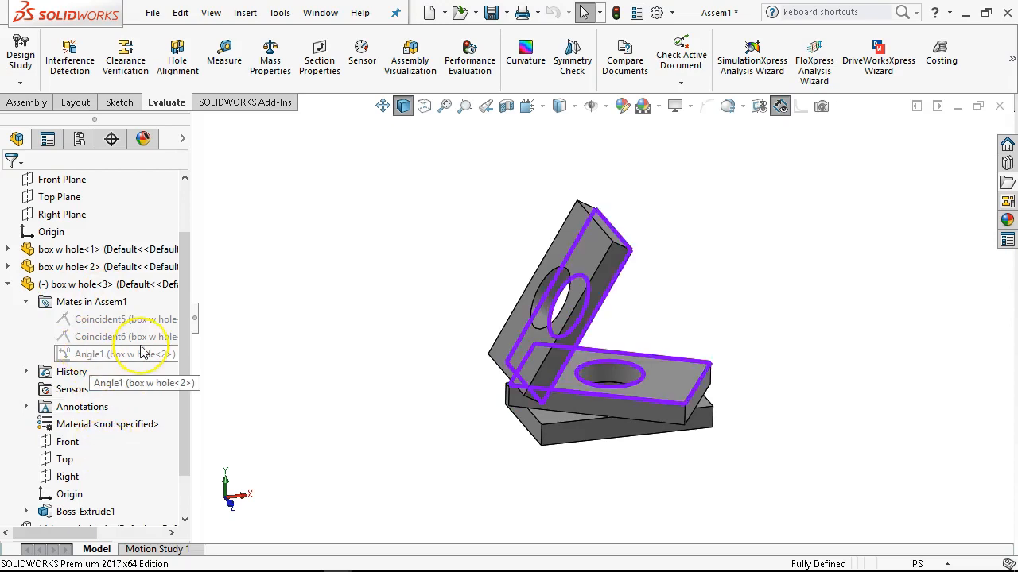
mouse_move(142, 353)
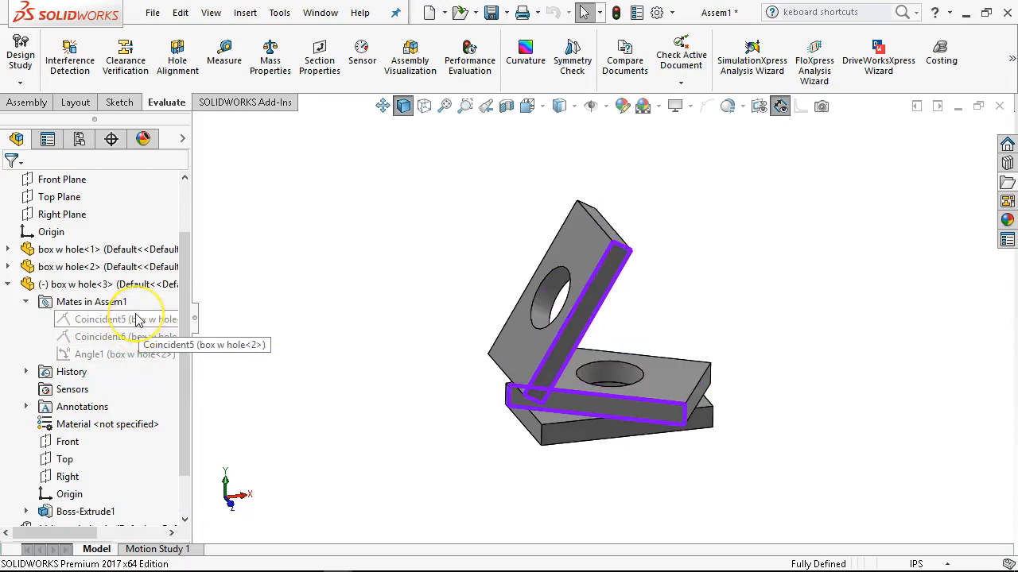
mouse_move(138, 319)
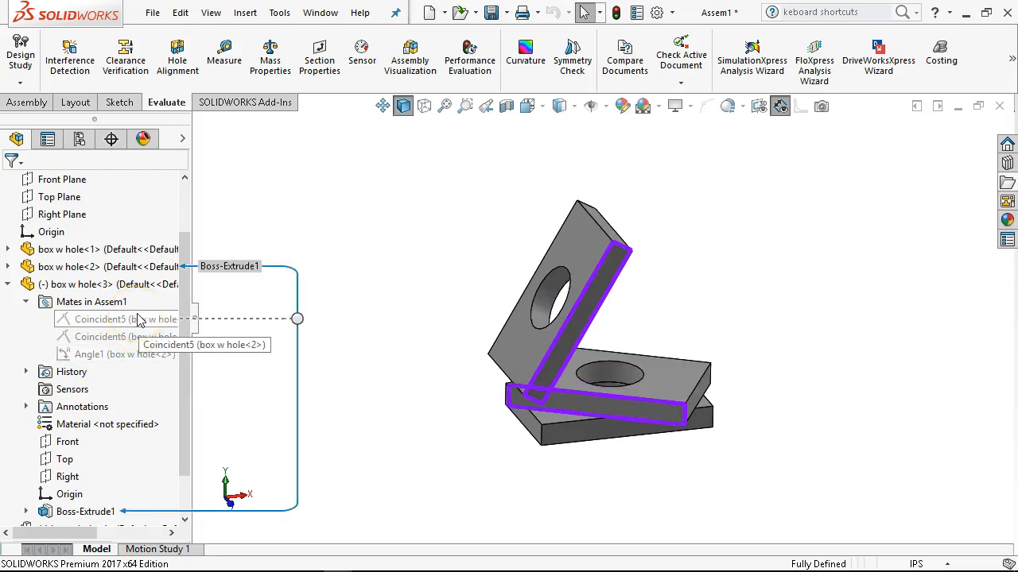
left_click(134, 326)
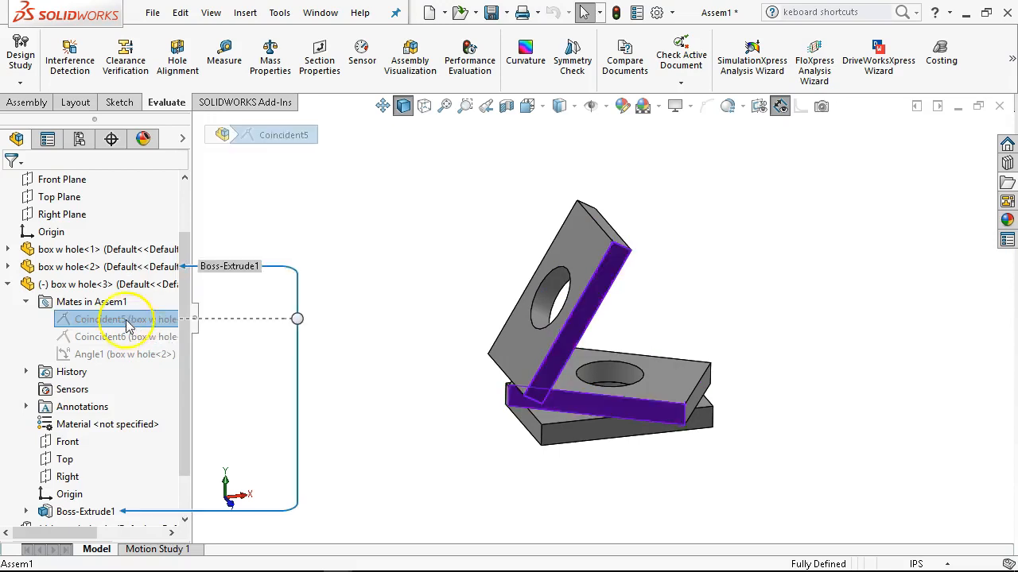
left_click(127, 337, "ctrl")
left_click(152, 292)
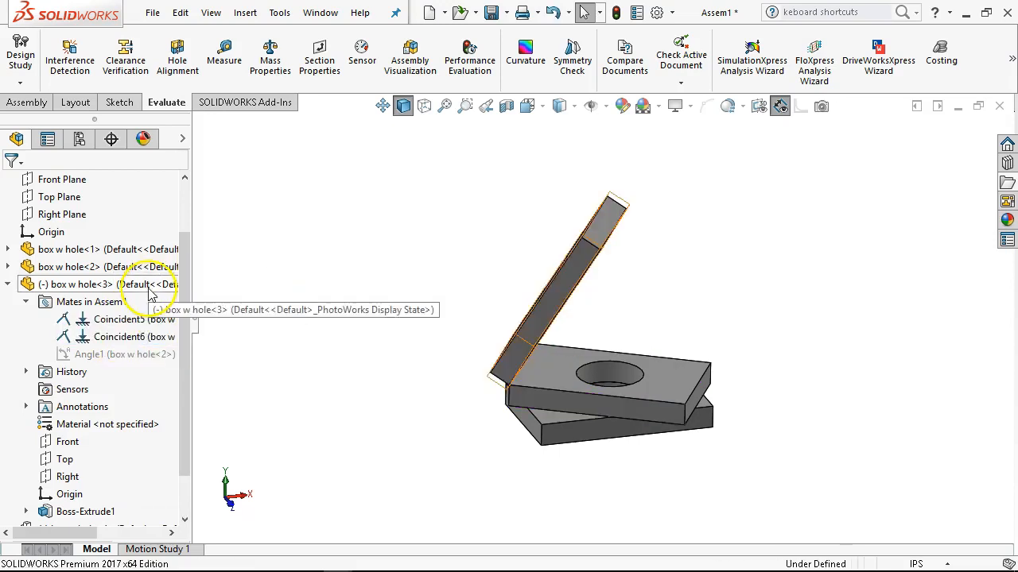
left_click(609, 413)
left_click_drag(609, 413, 558, 300)
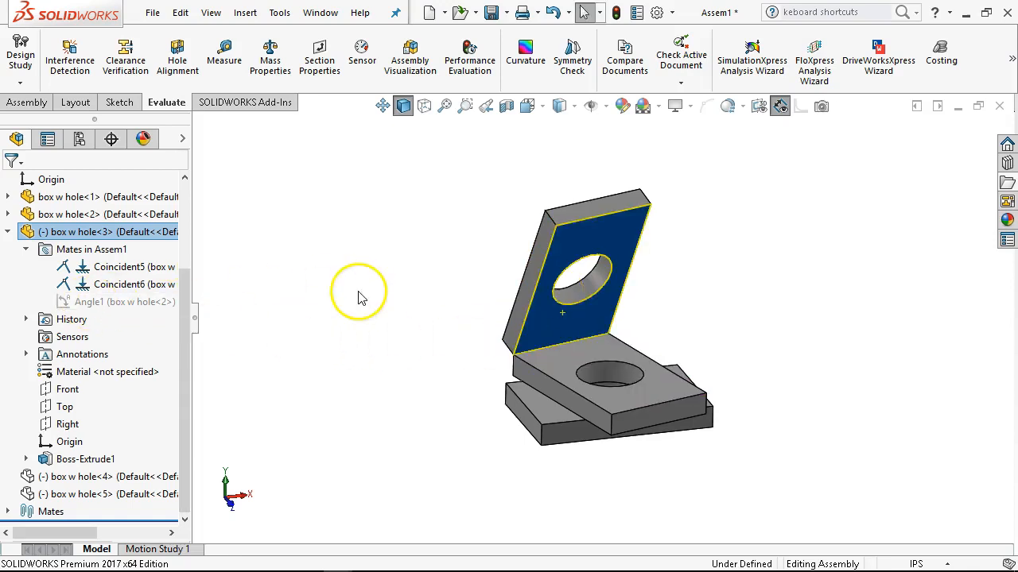
Start a limit angle mate between the third plate's inner face and the second plate's top face.
left_click(295, 294)
left_click(549, 328)
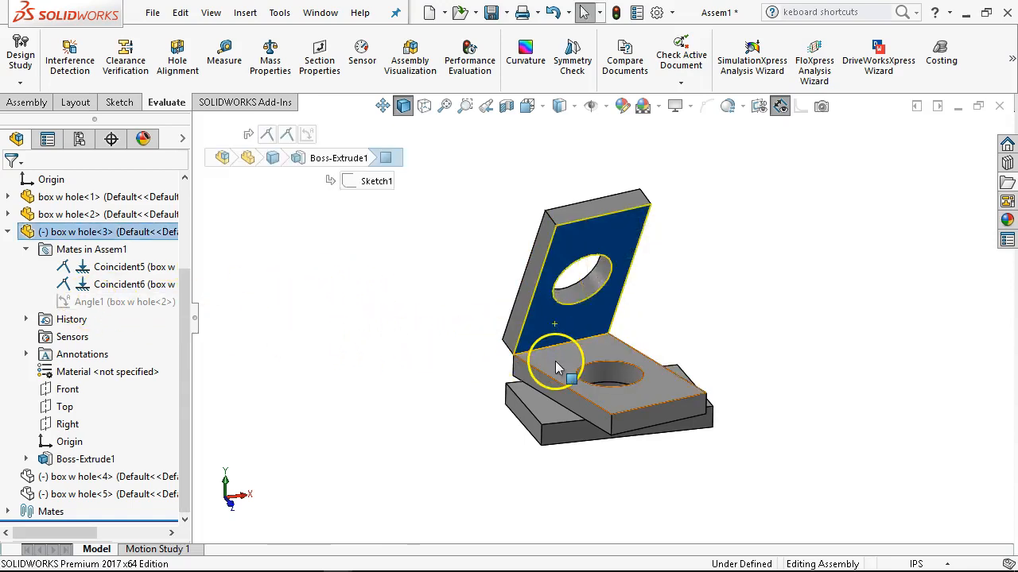
left_click(555, 363, "ctrl")
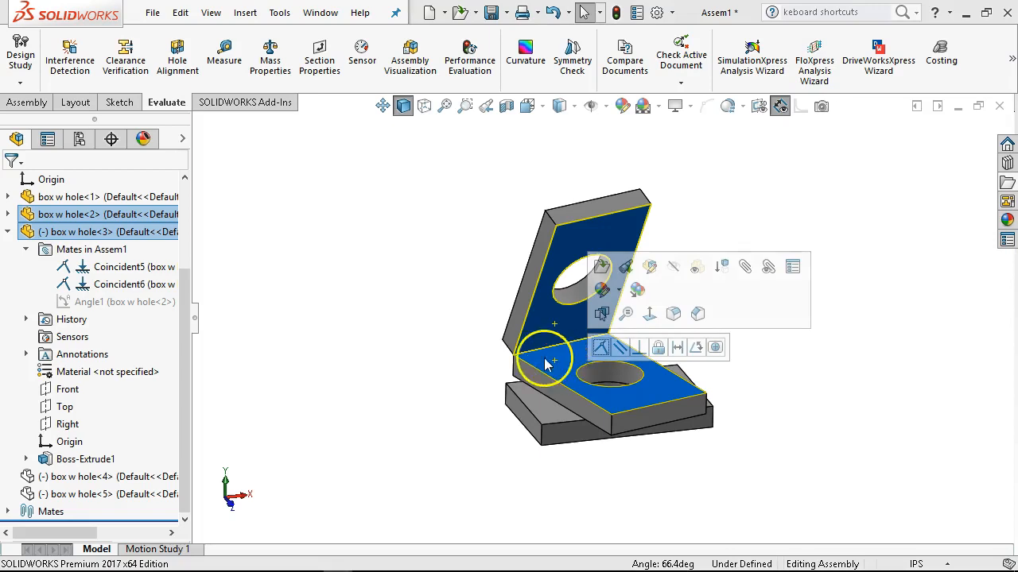
left_click(26, 102)
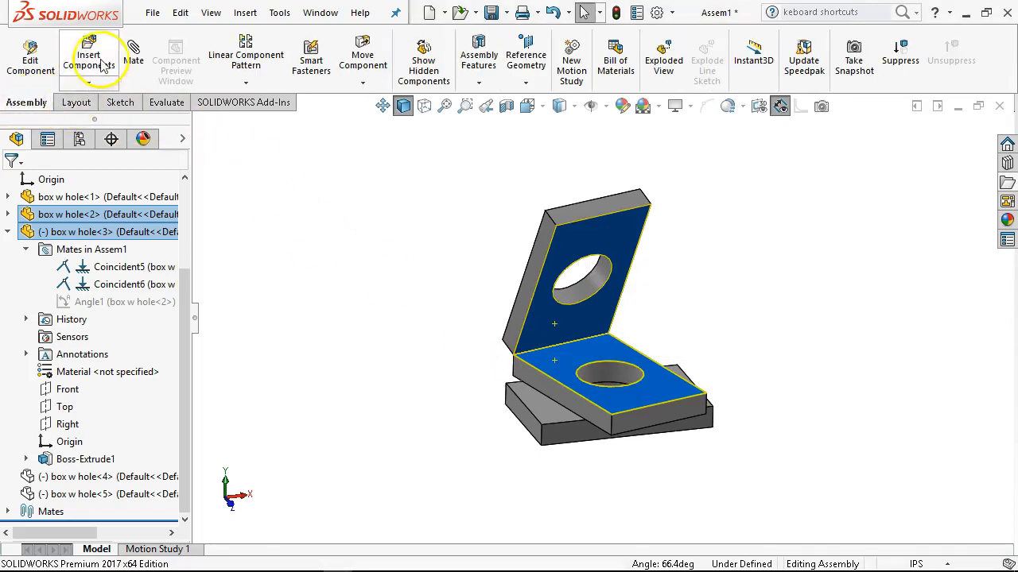
left_click(134, 49)
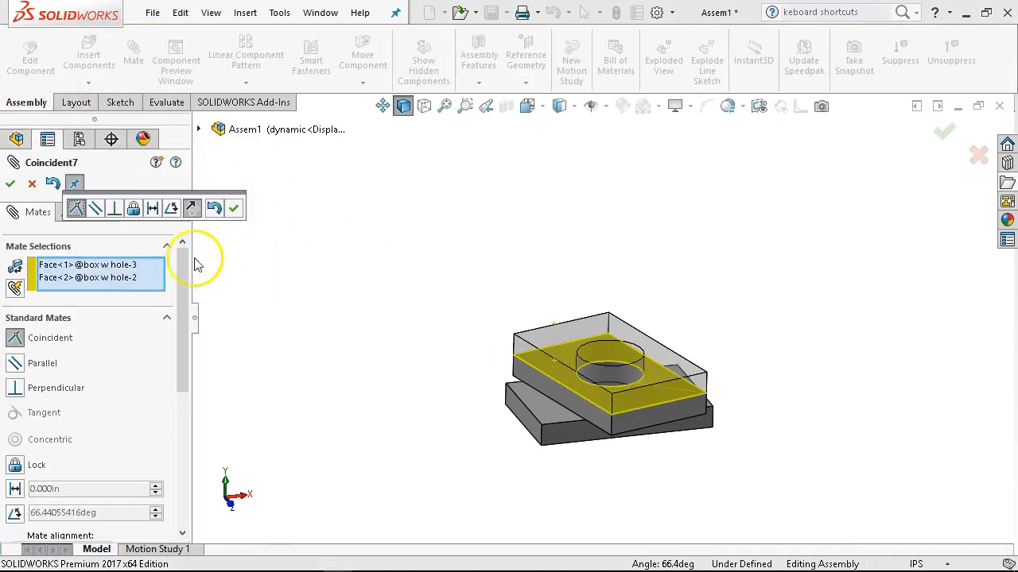
left_click_drag(183, 266, 205, 387)
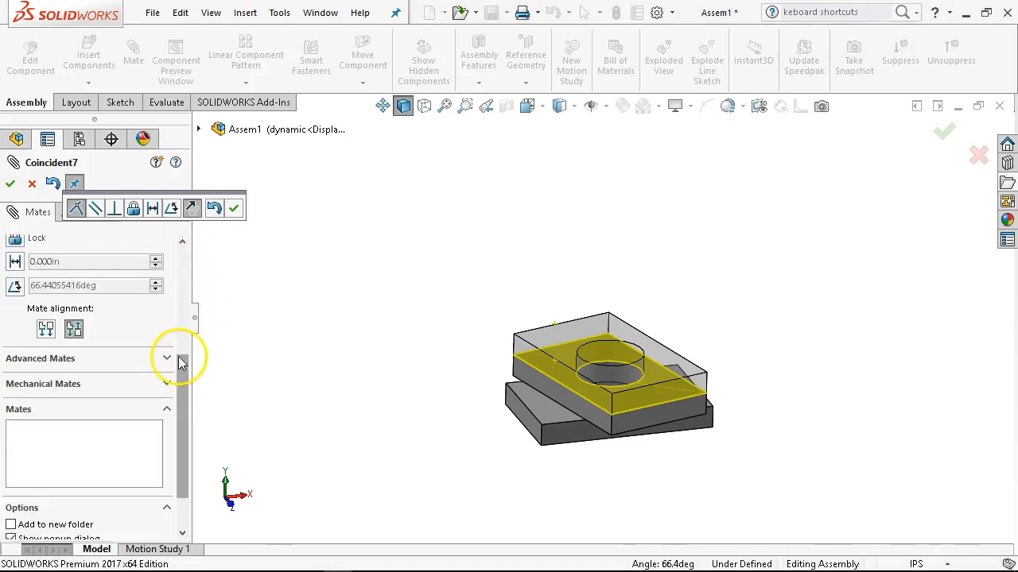
left_click(167, 361)
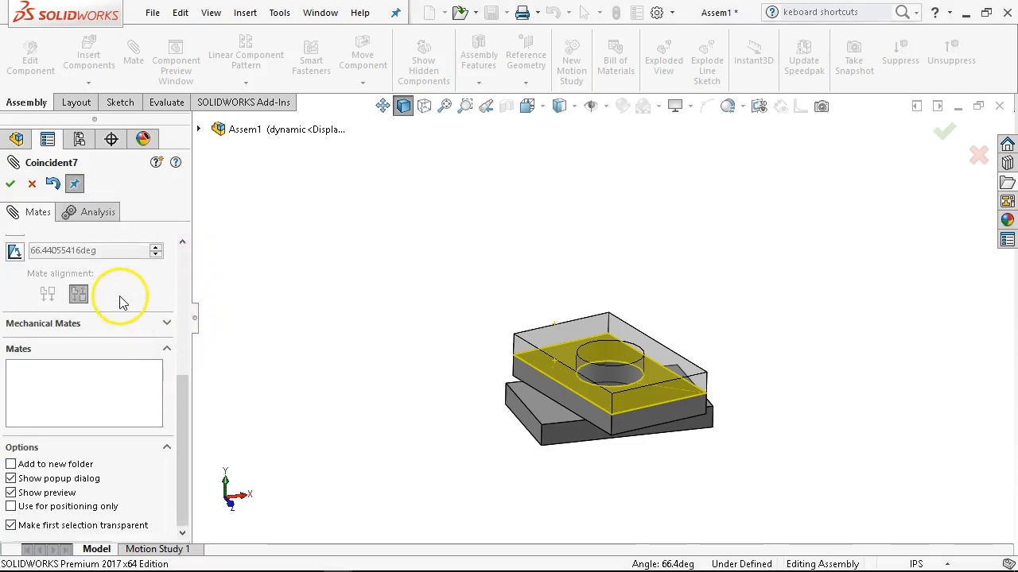
scroll(124, 299, "up", 5)
scroll(123, 301, "down", 3)
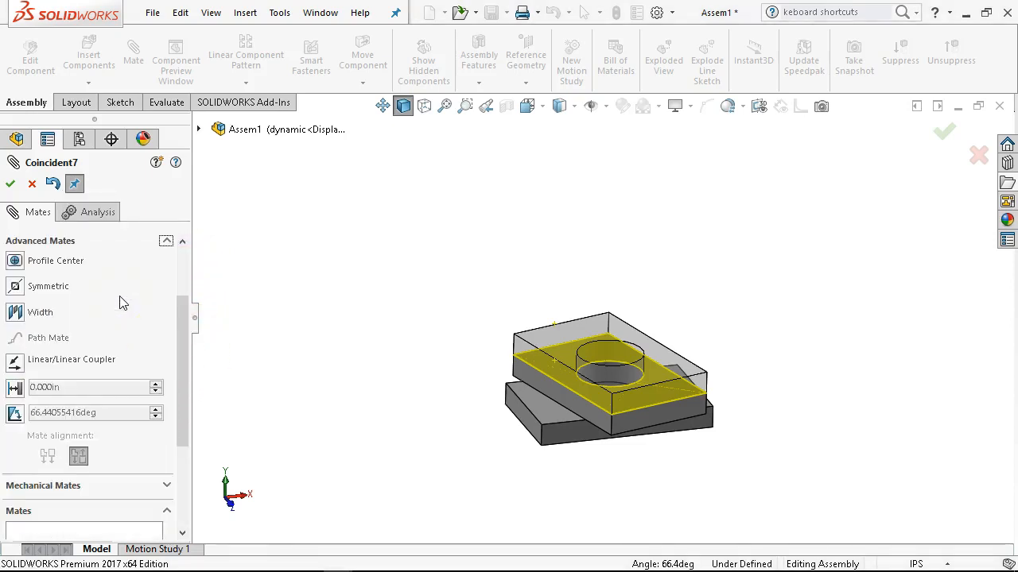
left_click(16, 414)
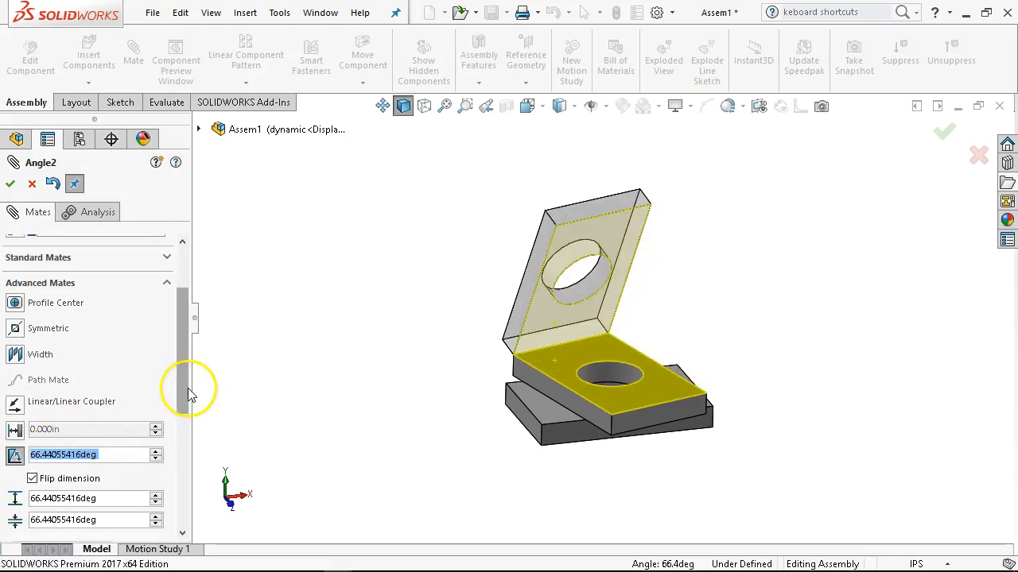
Set the limit angle mate's minimum to 0 degrees and maximum to 120 degrees, and finish the mate.
scroll(189, 394, "down", 2)
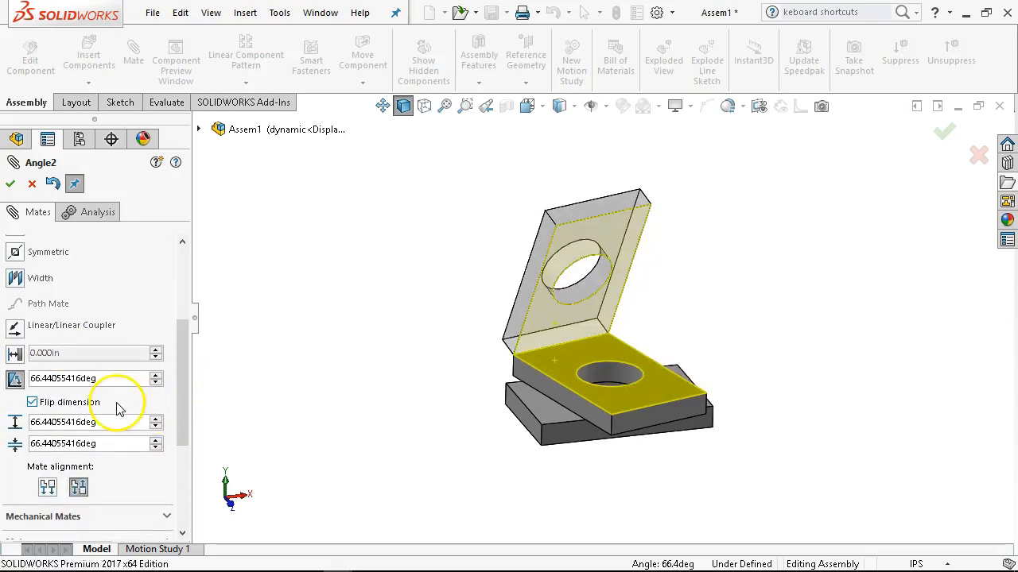
type("0")
key("Return")
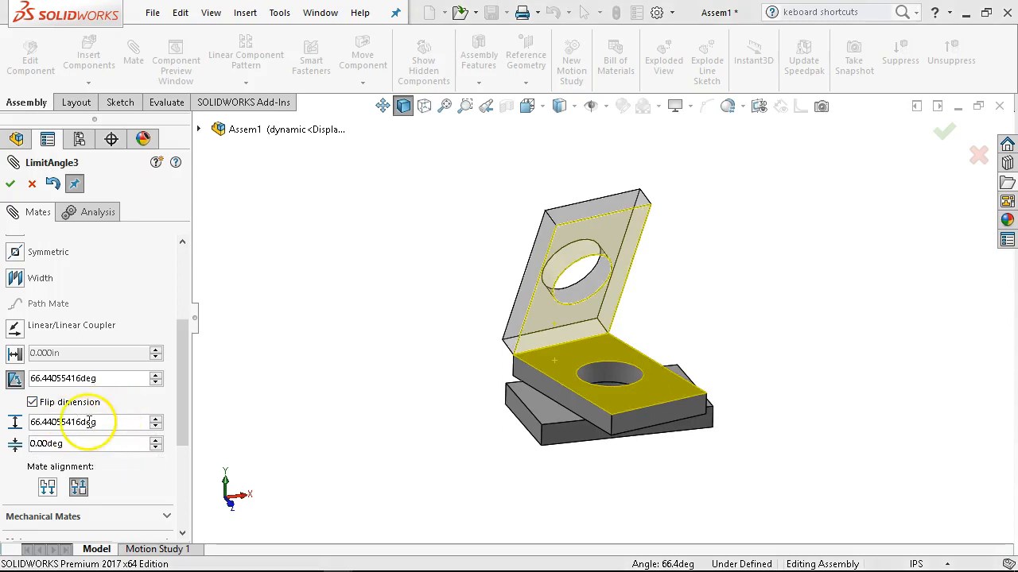
double_click(89, 422)
type("12")
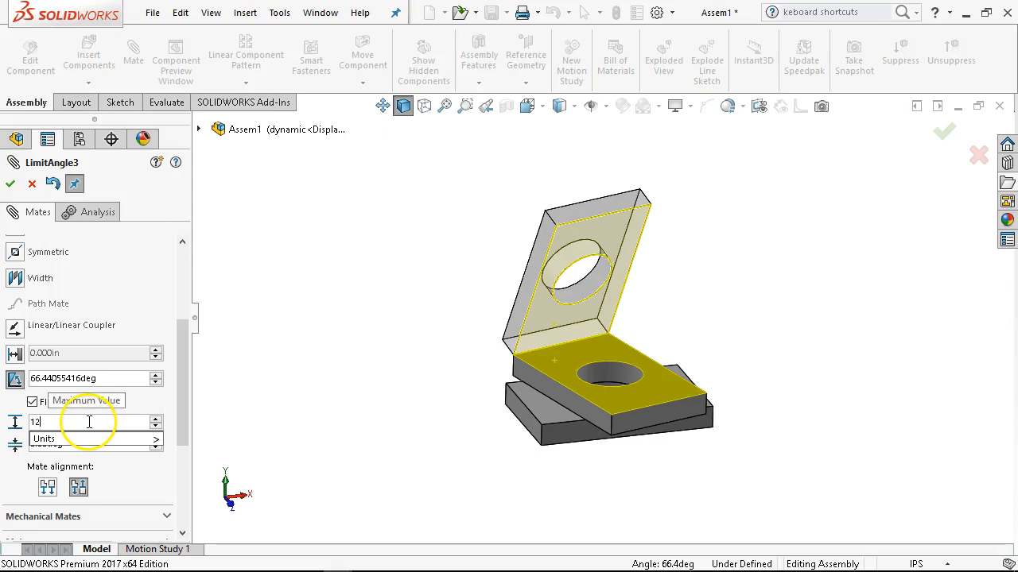
type("0")
key("Return")
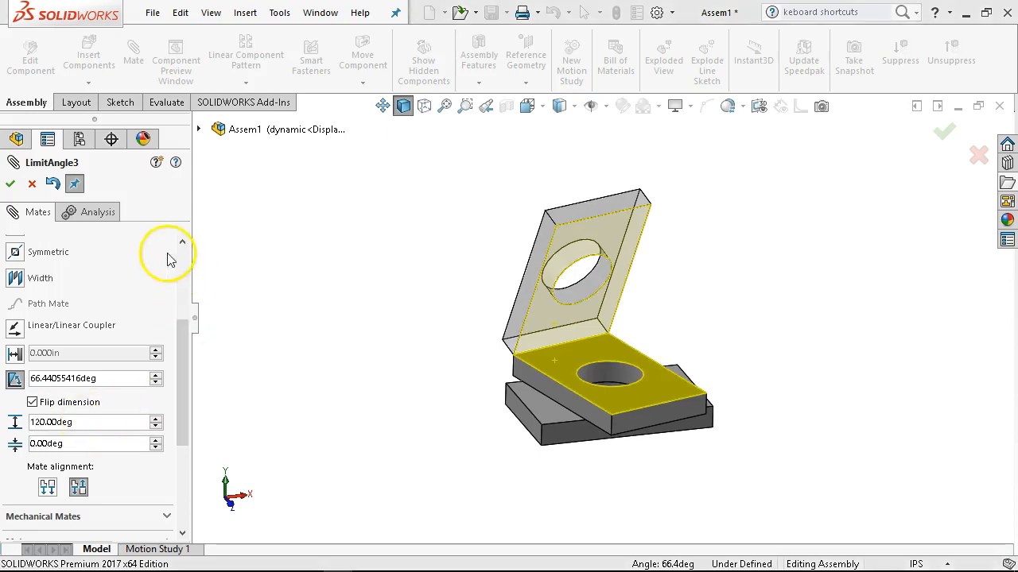
left_click_drag(189, 336, 191, 406)
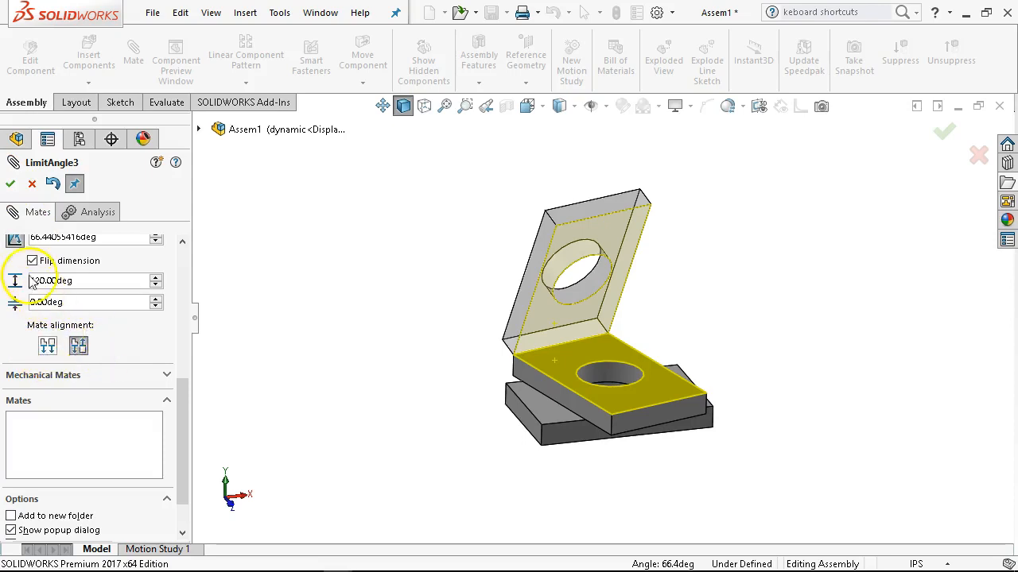
scroll(87, 326, "up", 3)
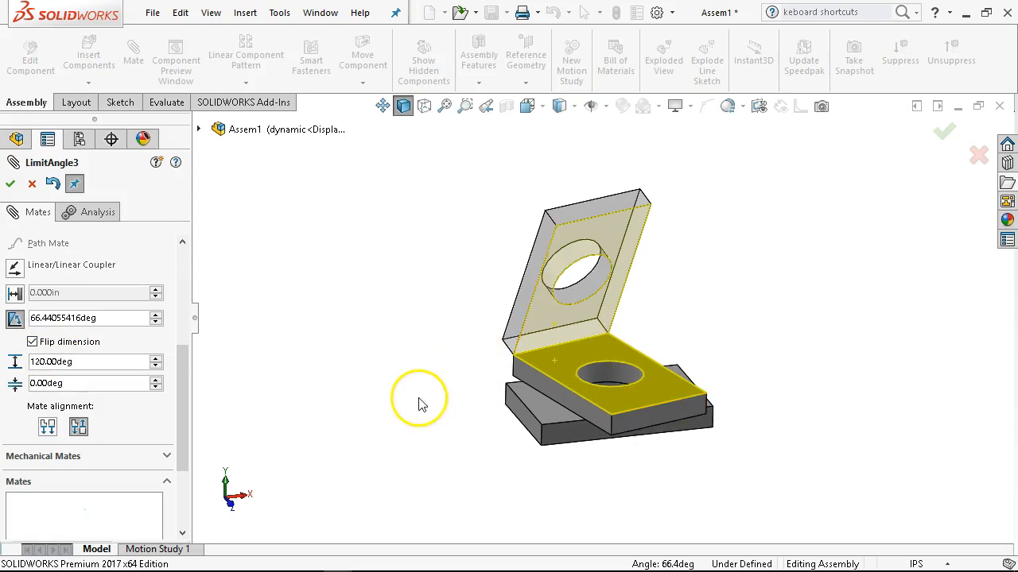
left_click(11, 184)
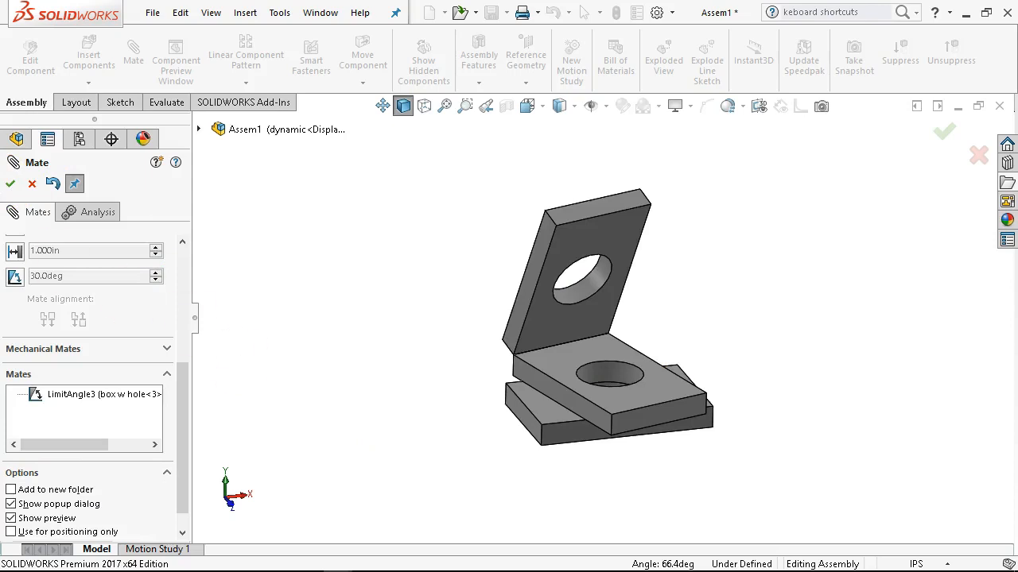
left_click(11, 184)
Swing the third plate about its hinge to test the limit angle mate and check it from the side.
left_click(549, 329)
left_click_drag(554, 343, 171, 288)
left_click(7, 233)
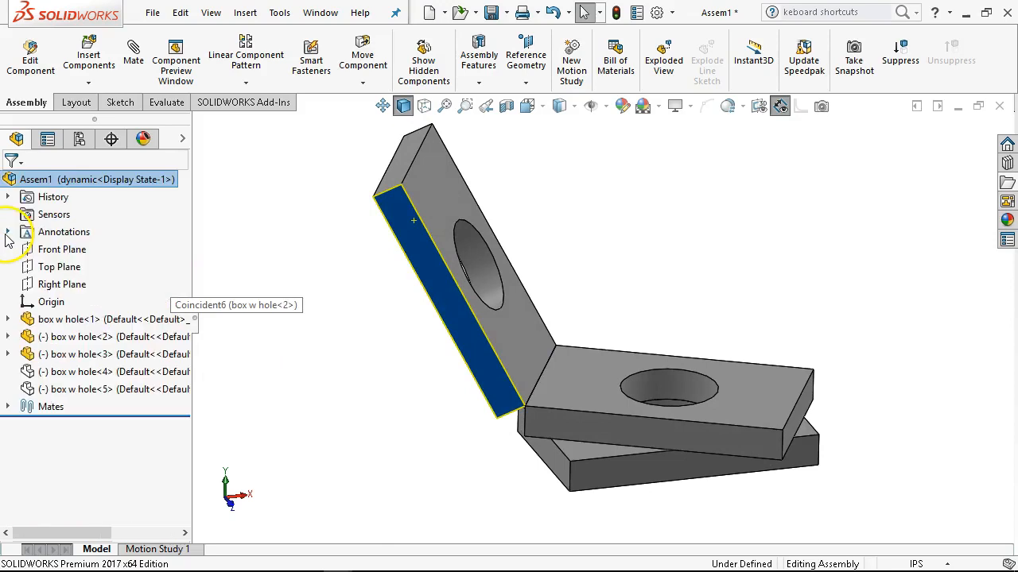
middle_click_drag(379, 446, 387, 404)
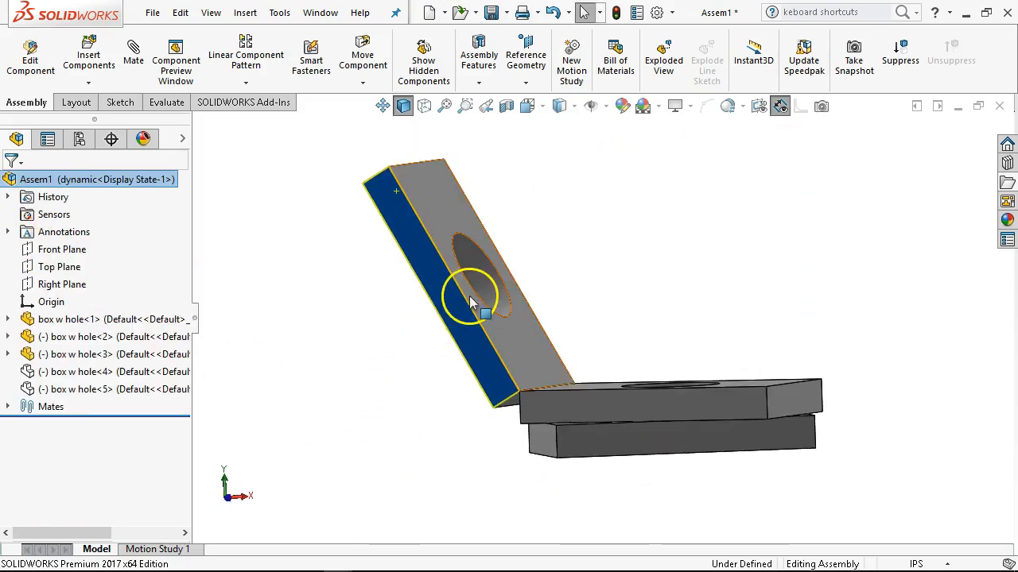
scroll(439, 302, "down", 1)
scroll(310, 364, "up", 1)
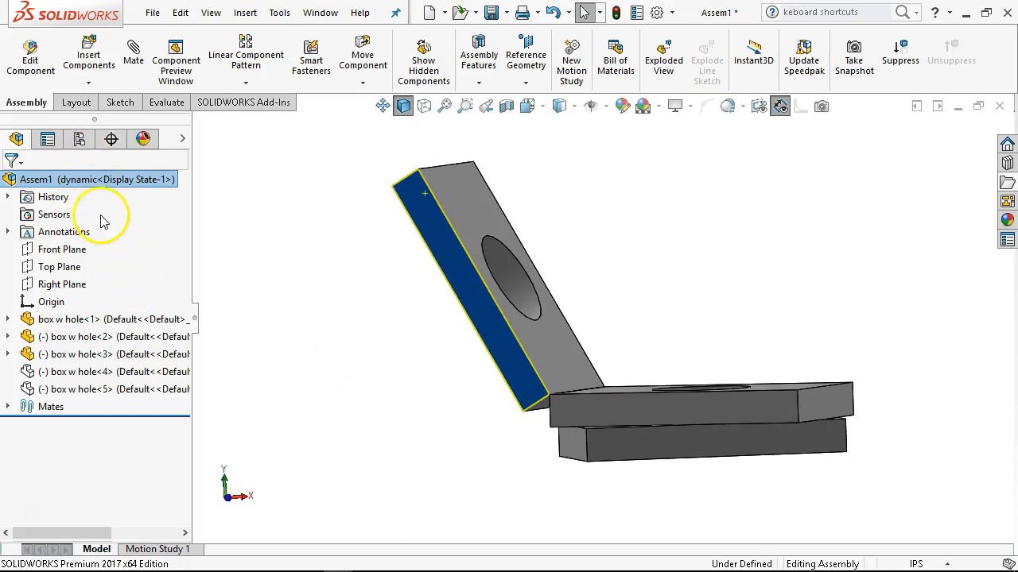
Activate the assembly's Default configuration, check the plates' position and return to the feature tree.
left_click(80, 139)
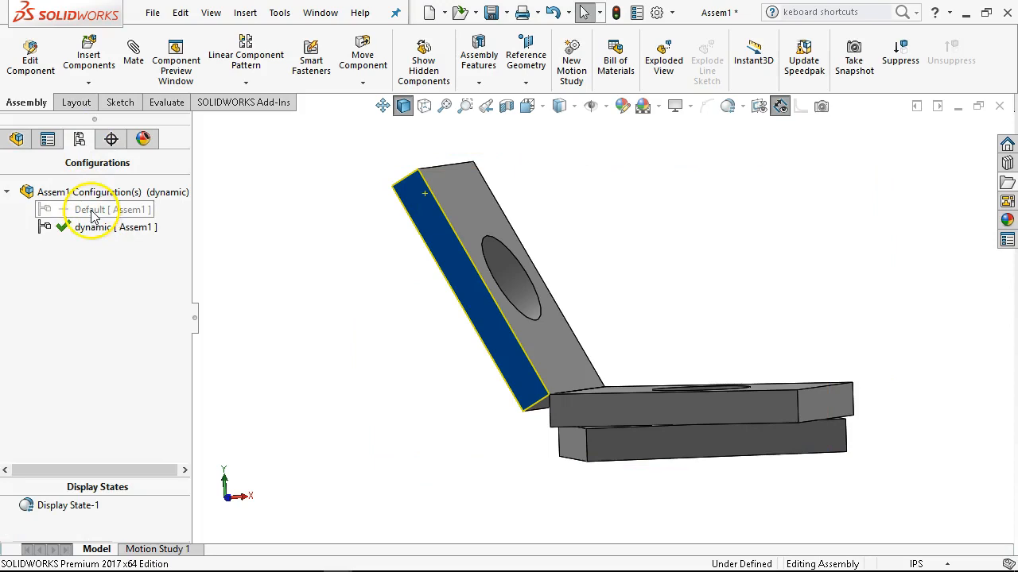
double_click(87, 209)
middle_click_drag(306, 427, 334, 459)
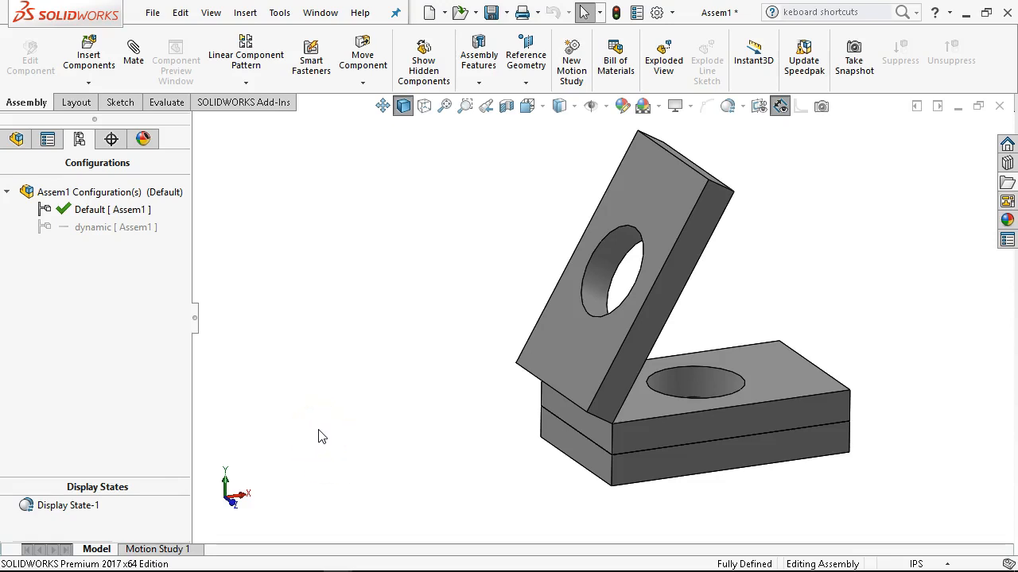
left_click(16, 140)
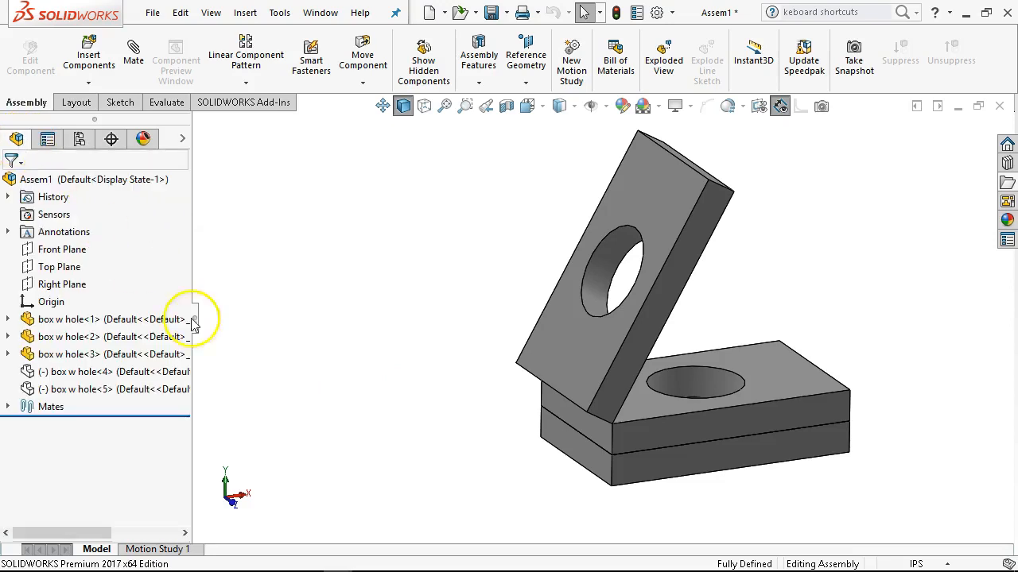
Show the hidden component box w hole<4> and place it beside the mated plates with its underside in view.
right_click(79, 371)
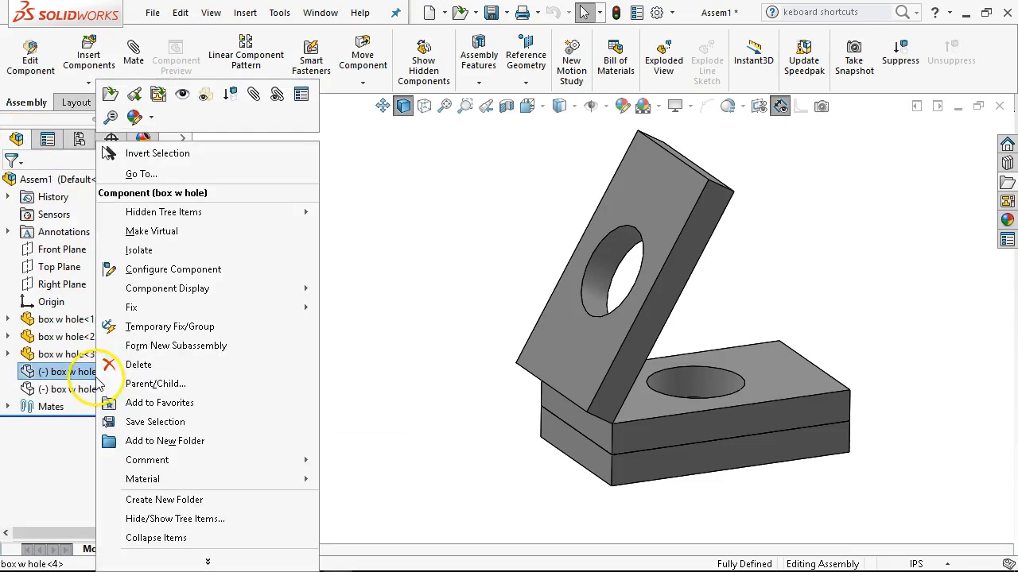
left_click(181, 100)
left_click_drag(469, 375, 280, 241)
middle_click_drag(331, 326, 318, 307)
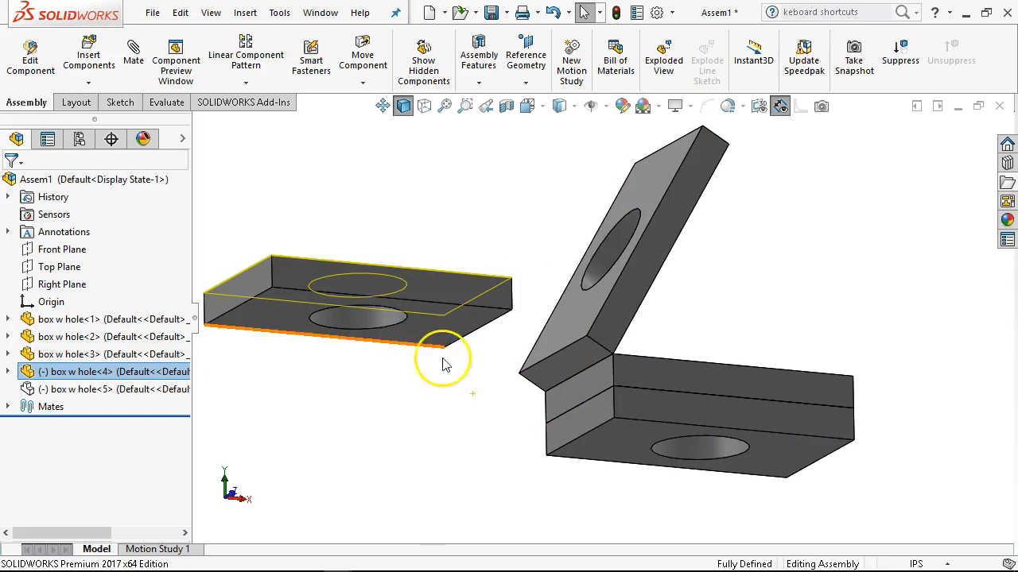
middle_click_drag(504, 404, 484, 396)
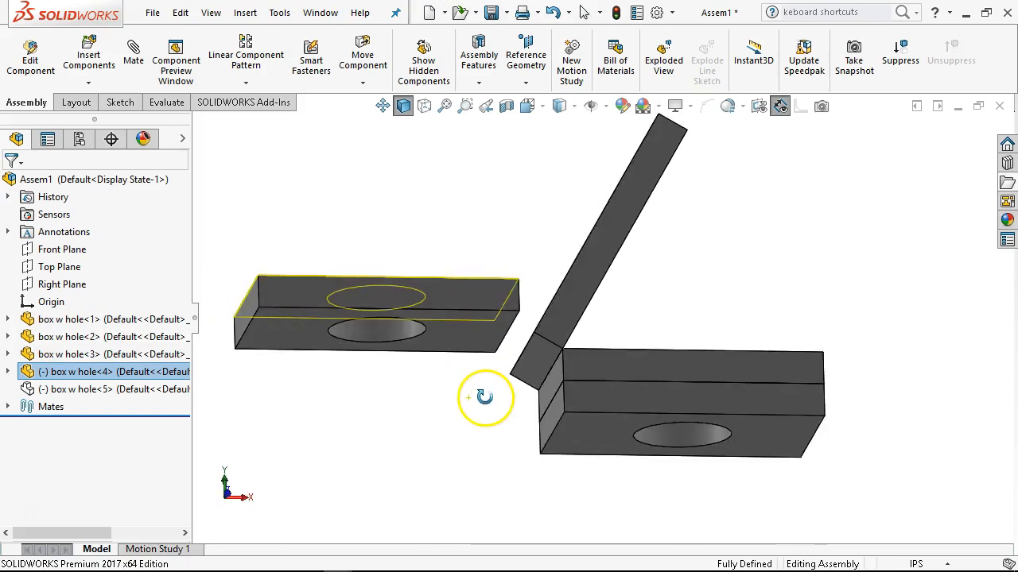
Add a profile center mate between the bottom face of box w hole<4> and the third plate's outer face, and test it.
left_click(460, 347)
middle_click_drag(519, 427, 532, 504)
left_click(571, 390)
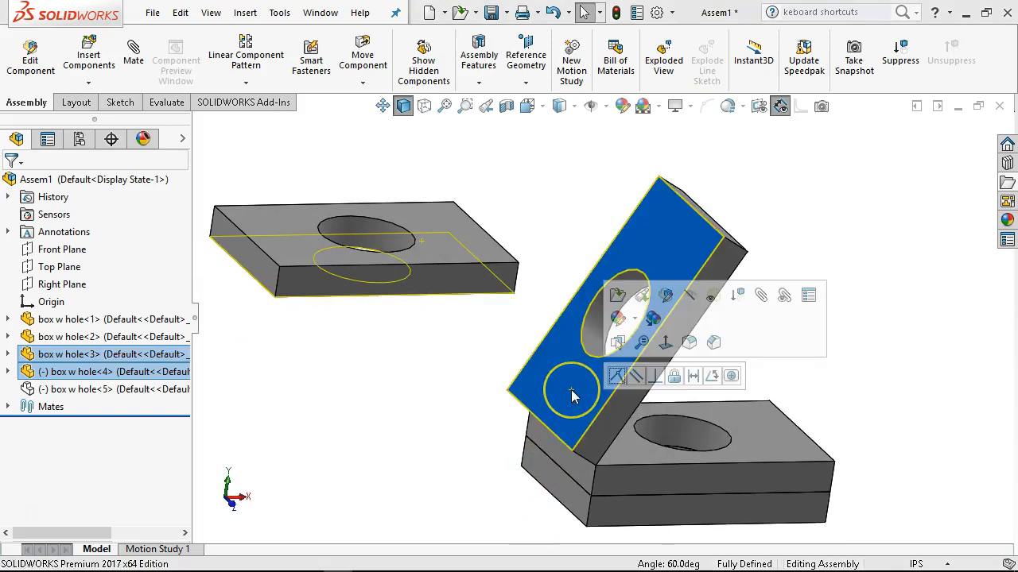
left_click(732, 376)
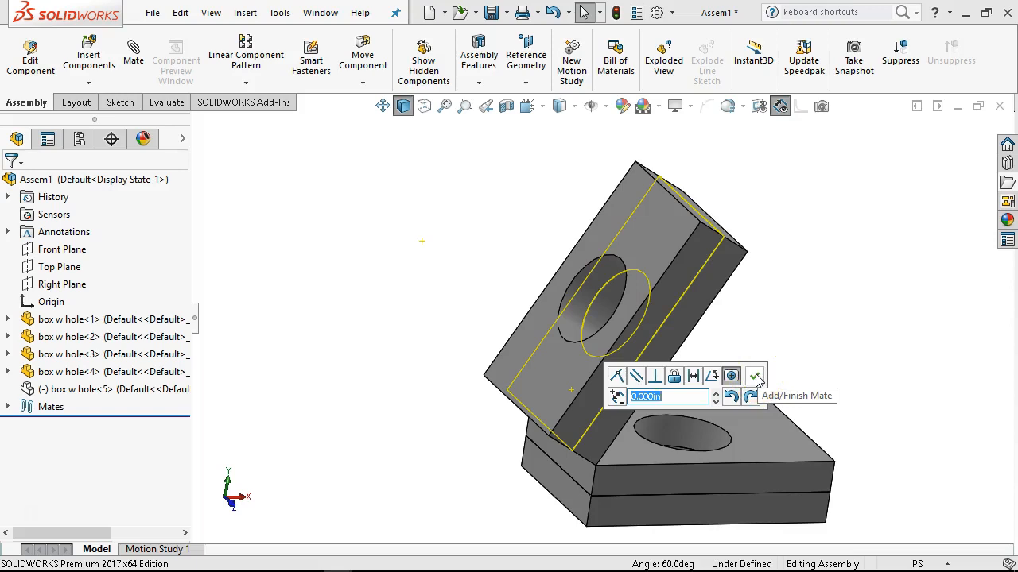
left_click(755, 380)
left_click_drag(638, 256, 533, 311)
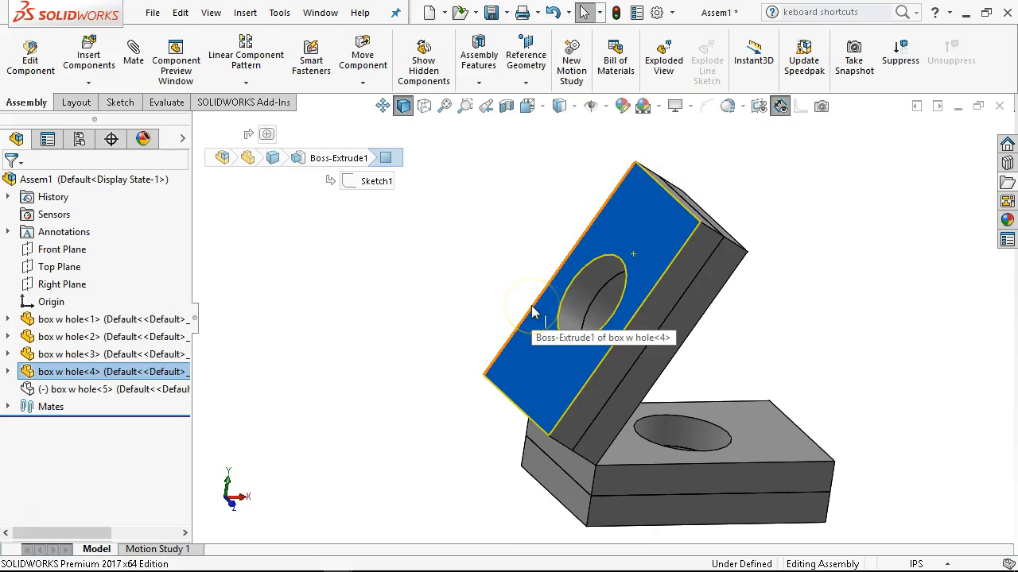
left_click(487, 327)
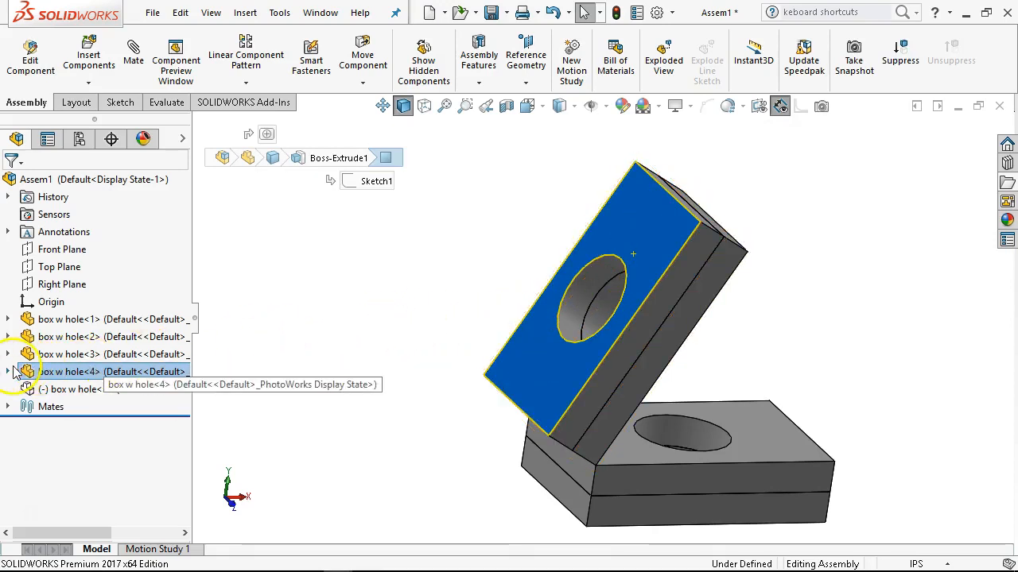
Open the profile center mate of box w hole<4> for editing and set its offset distance to 1 in.
left_click(8, 371)
left_click(25, 353)
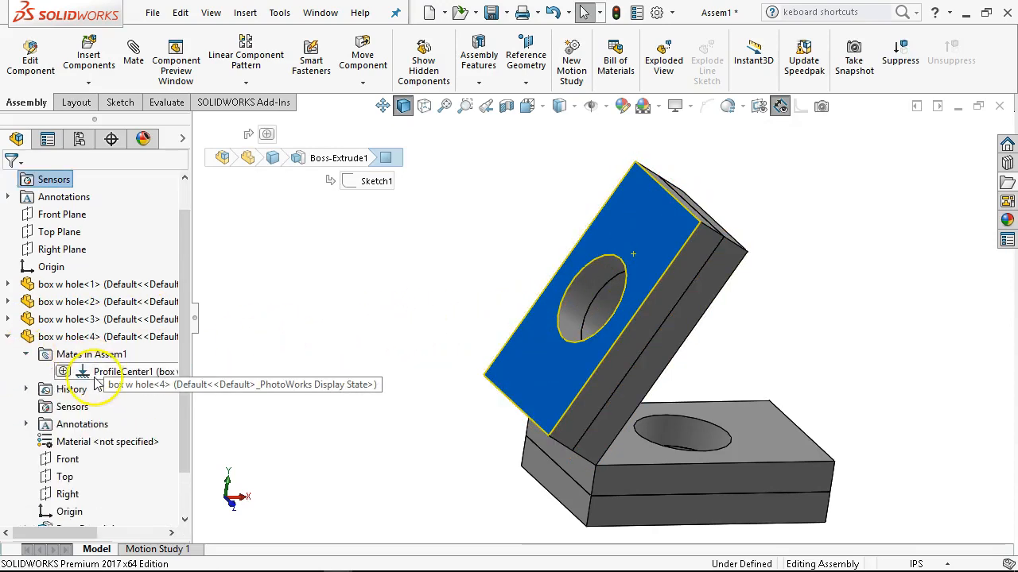
right_click(92, 378)
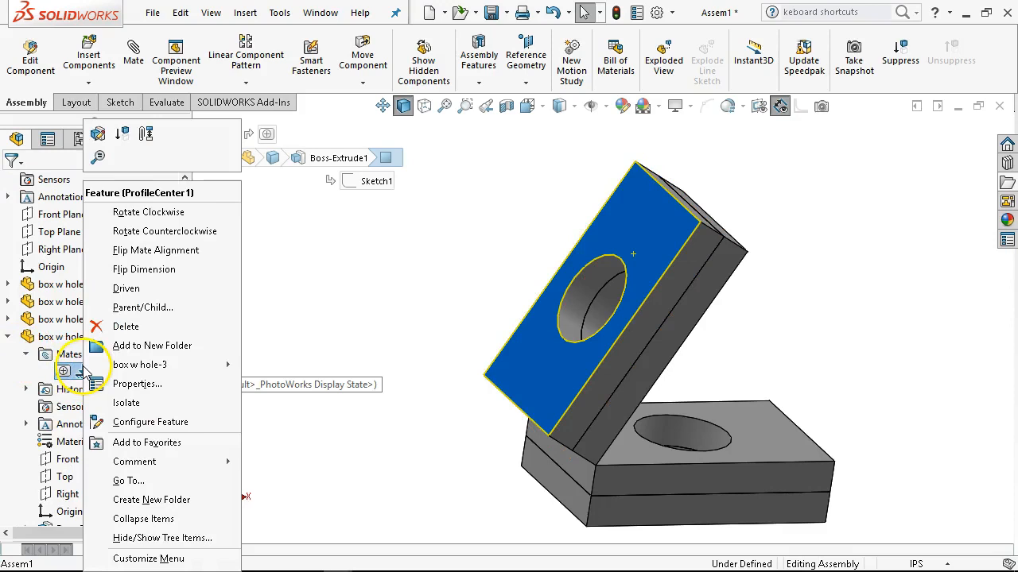
left_click(97, 131)
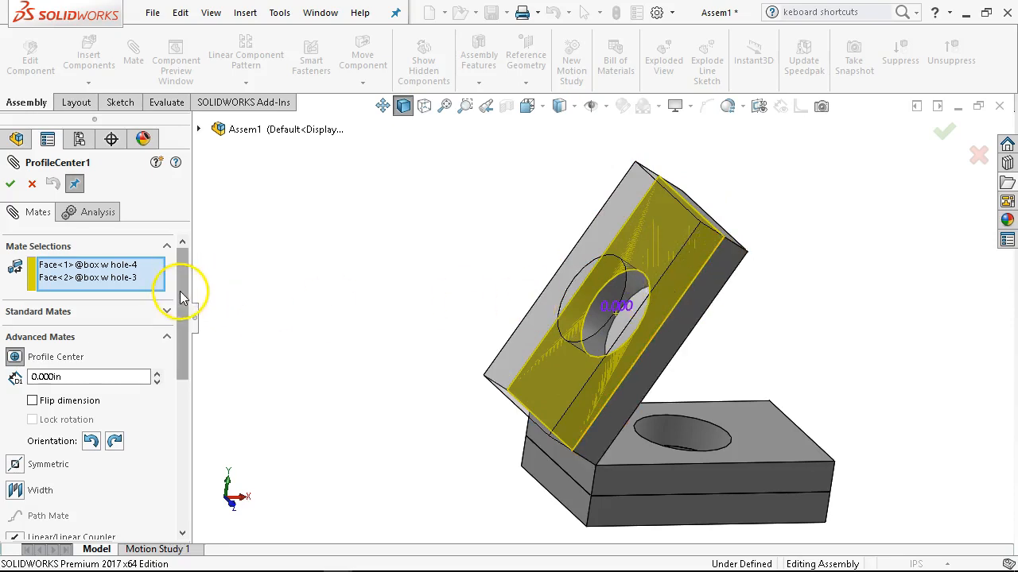
scroll(199, 310, "down", 3)
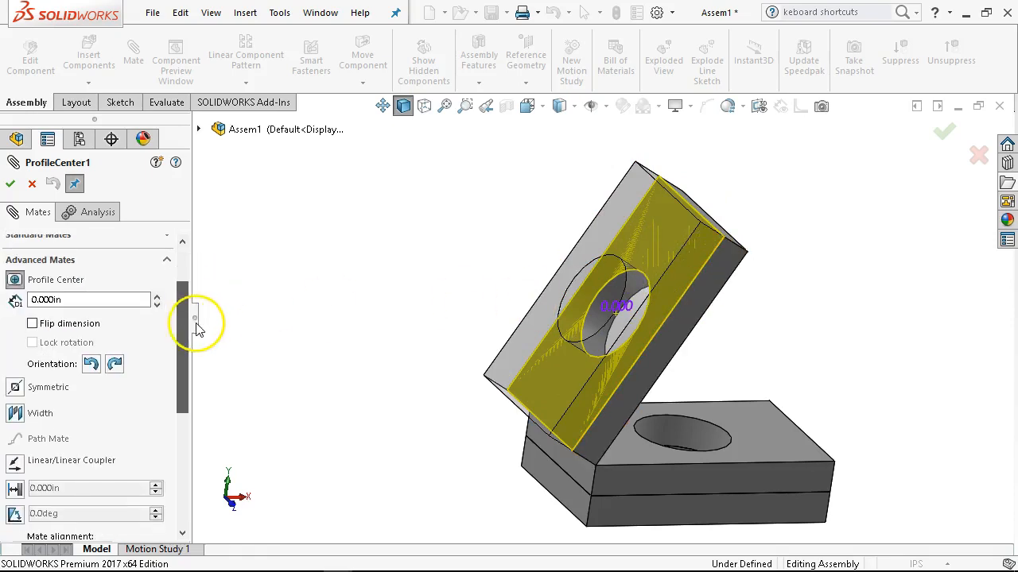
type("1")
key("Return")
left_click(61, 297)
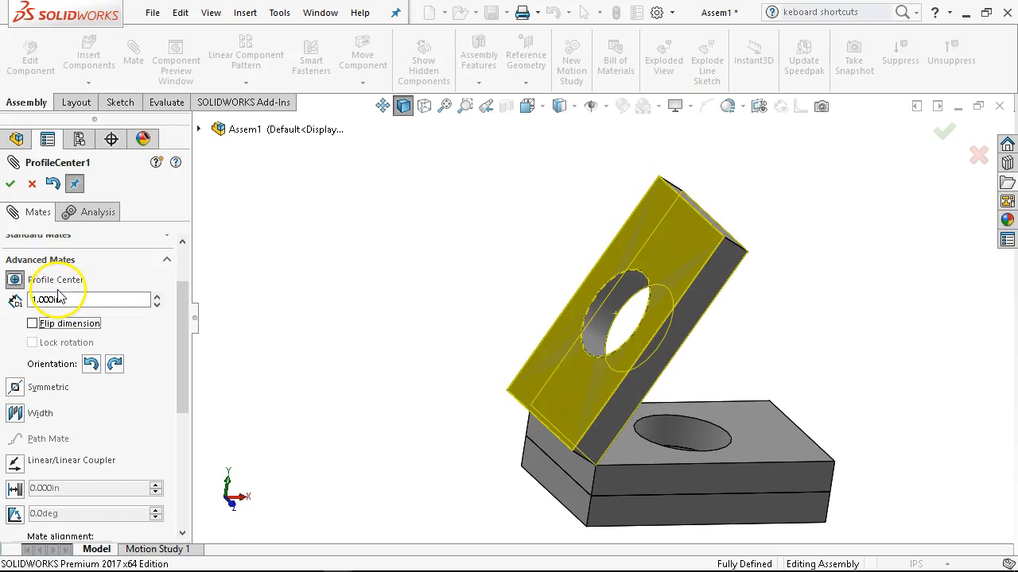
Toggle the mate's Flip dimension option to compare both offset directions, leave it on, and set the offset to 0 in.
left_click(36, 330)
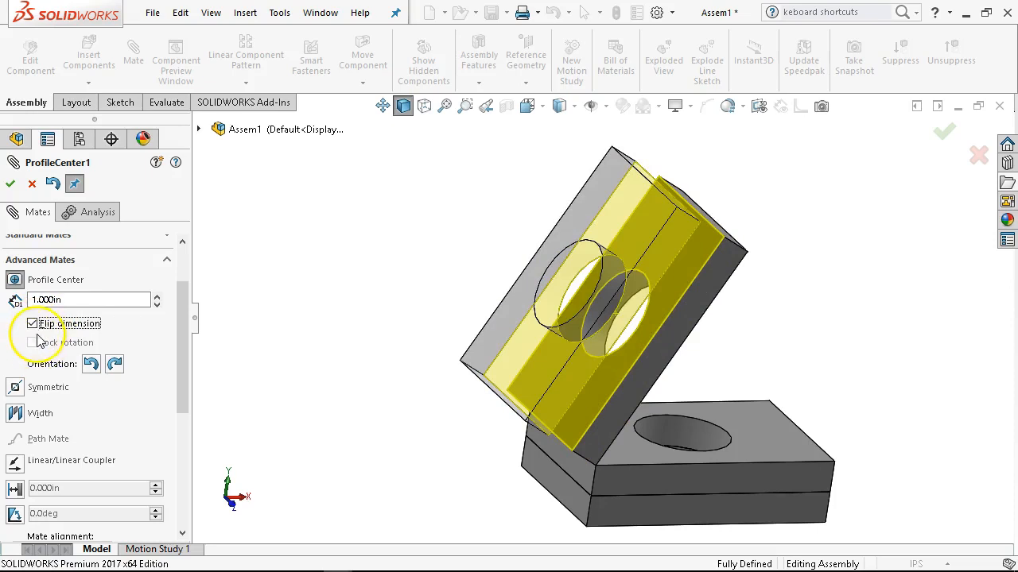
left_click(32, 324)
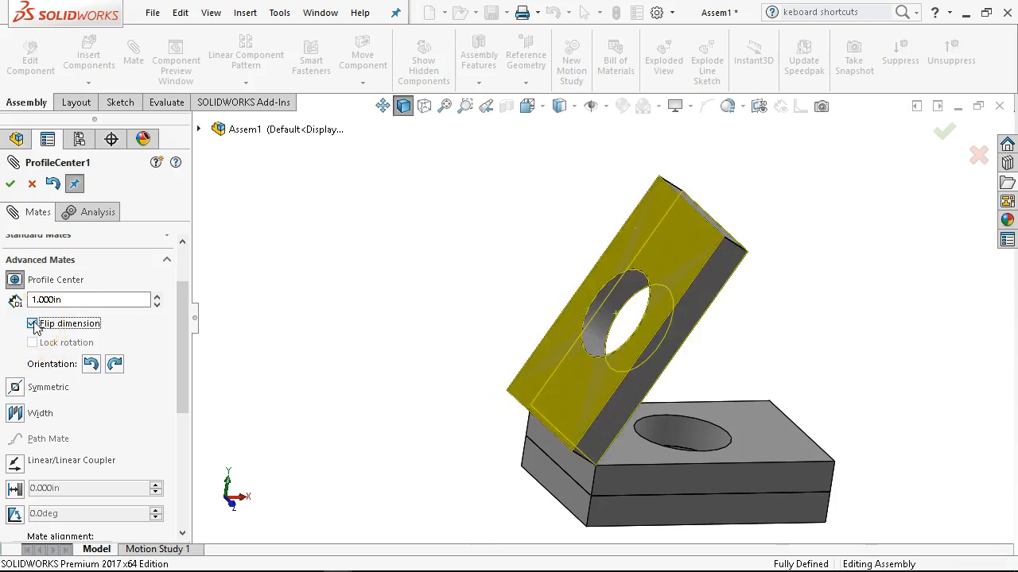
left_click(31, 324)
left_click(76, 299)
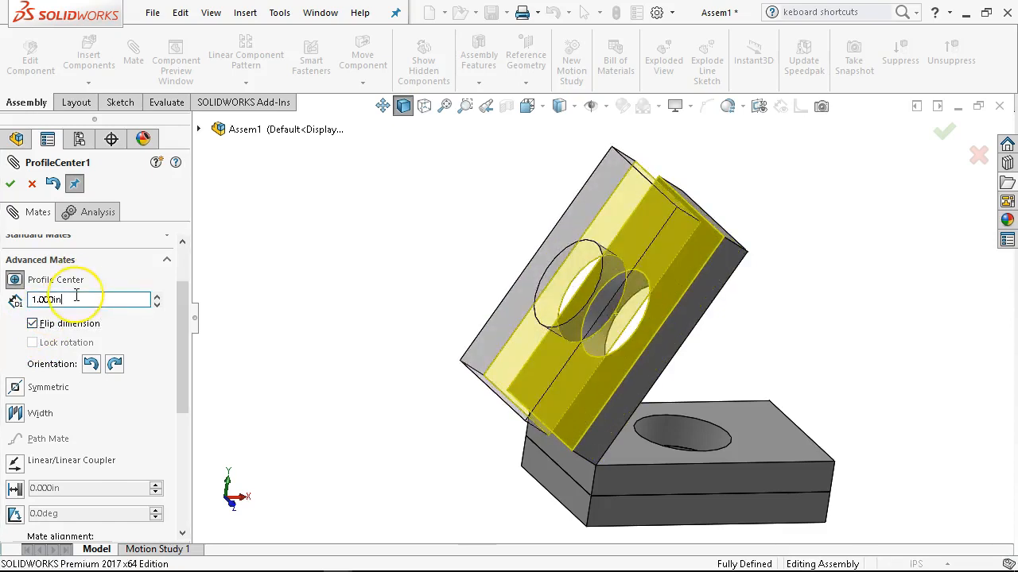
type("0")
key("Return")
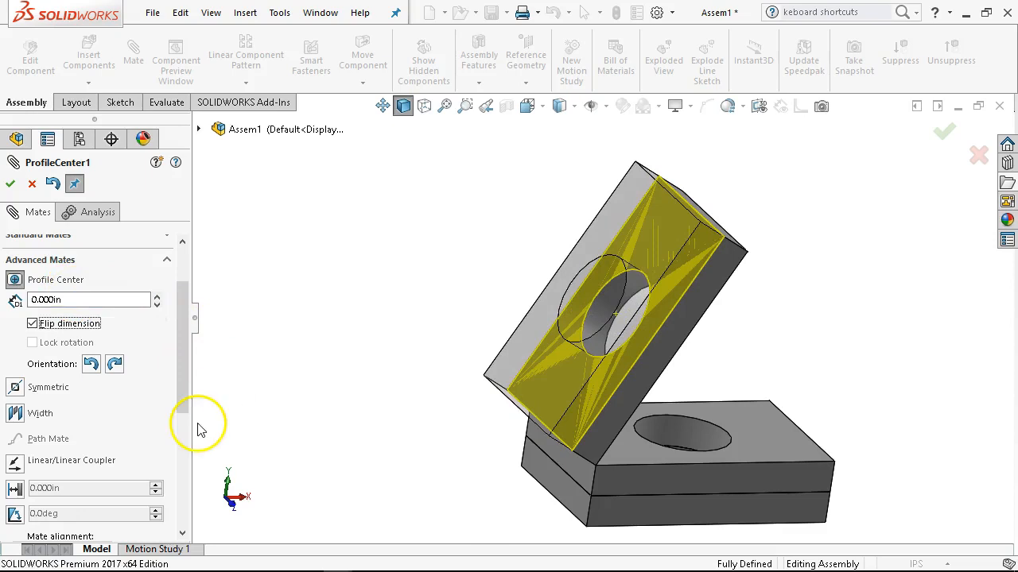
Rotate the profile center mate's orientation clockwise twice, accept the edited mate, and test whether box w hole<4> can move.
left_click(114, 363)
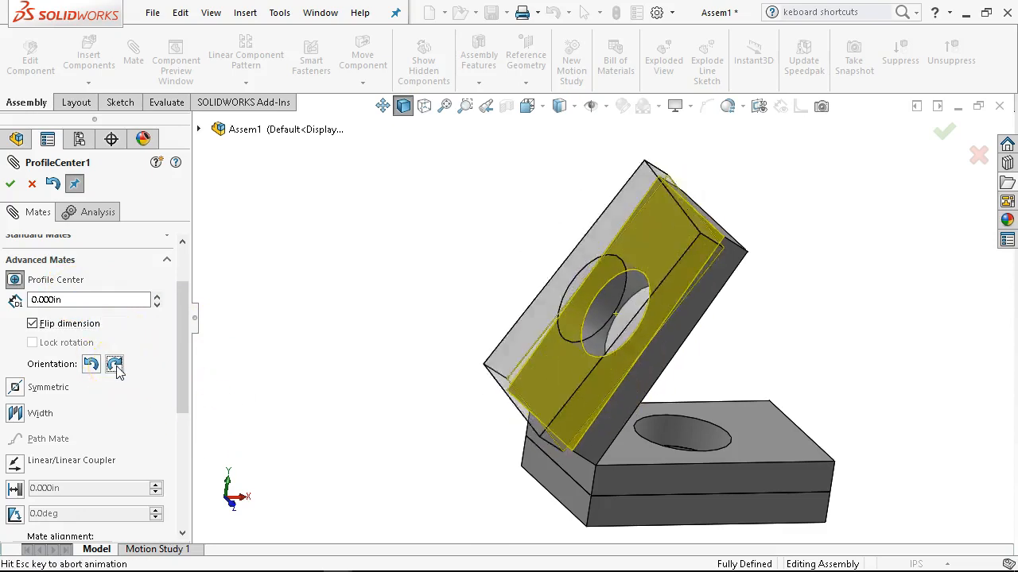
left_click(115, 366)
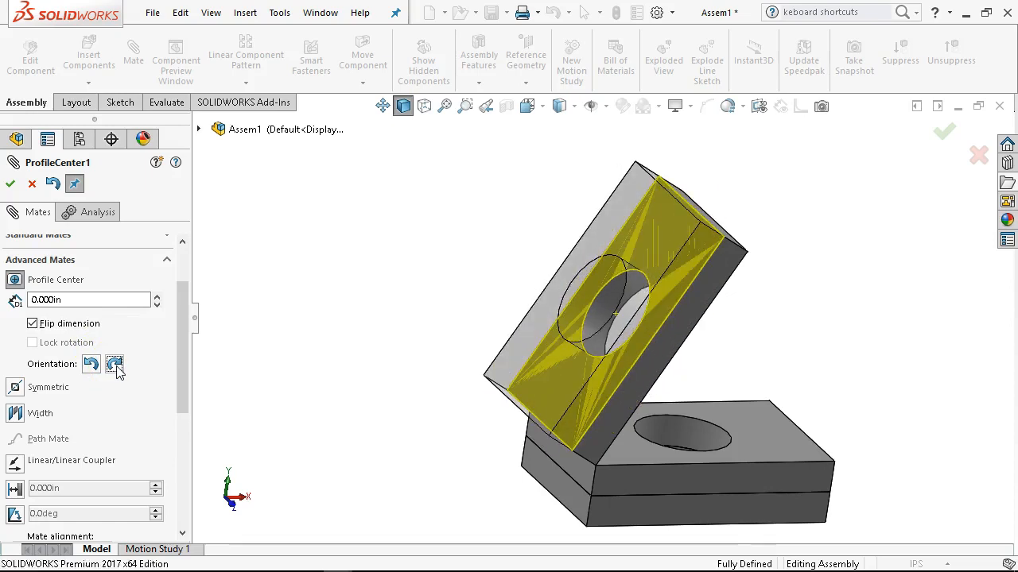
scroll(182, 347, "up", 1)
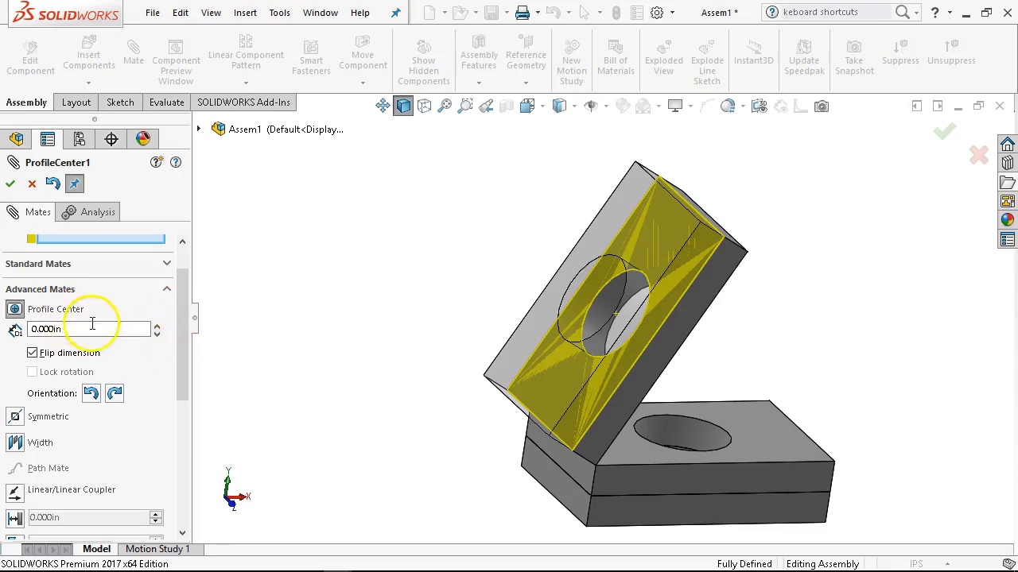
left_click_drag(184, 339, 178, 303)
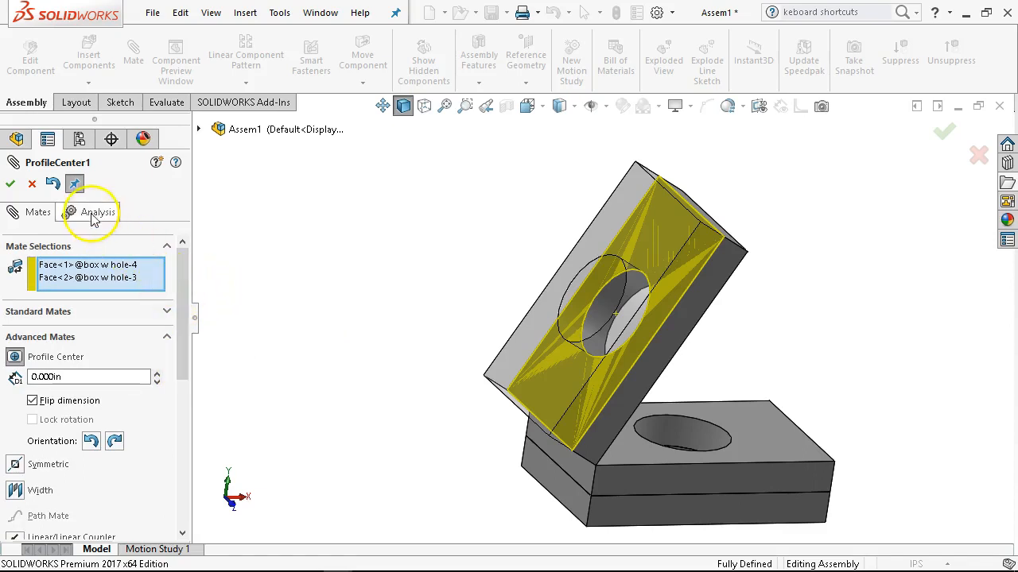
left_click(10, 185)
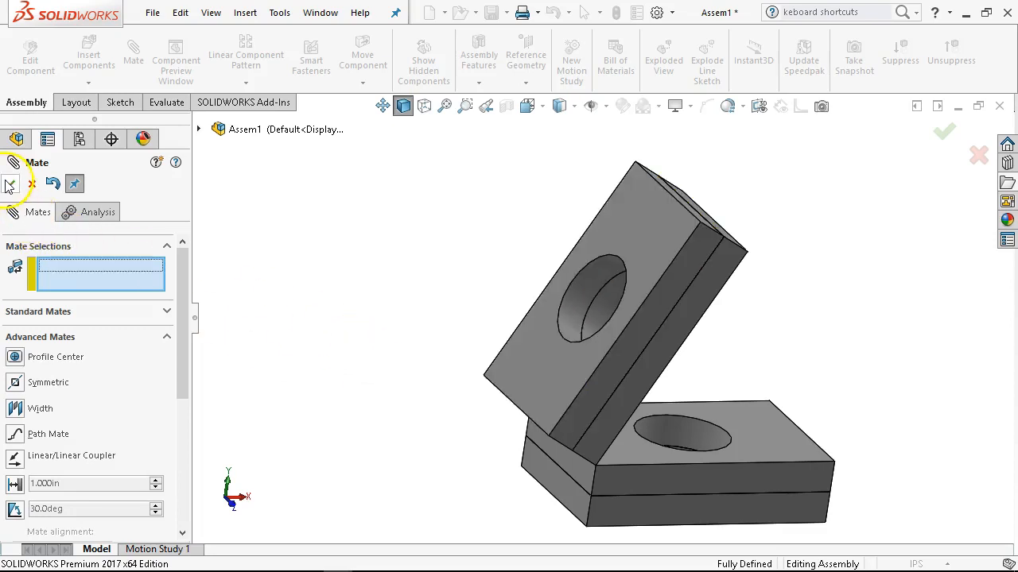
left_click(11, 184)
left_click(652, 277)
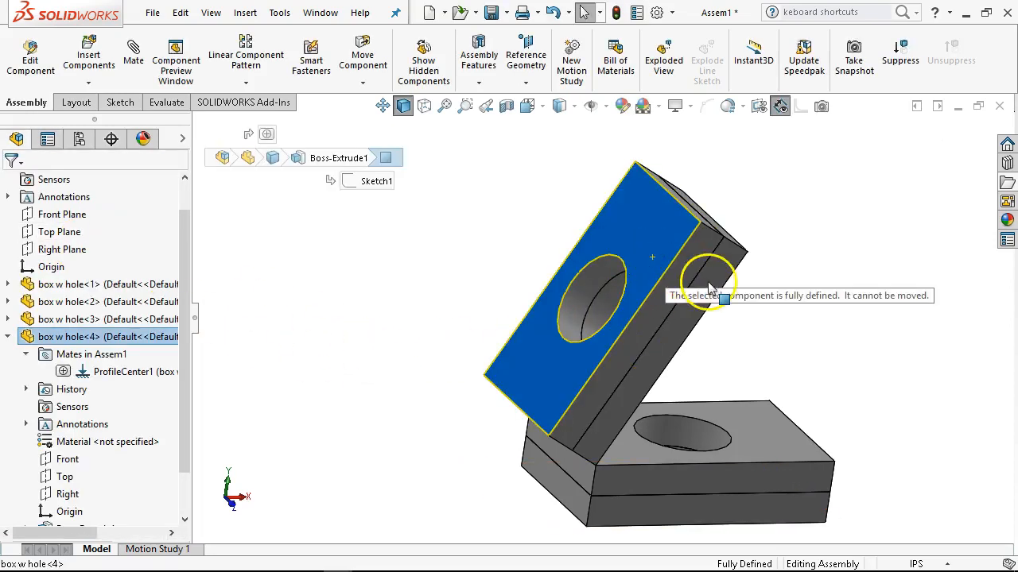
key("Escape")
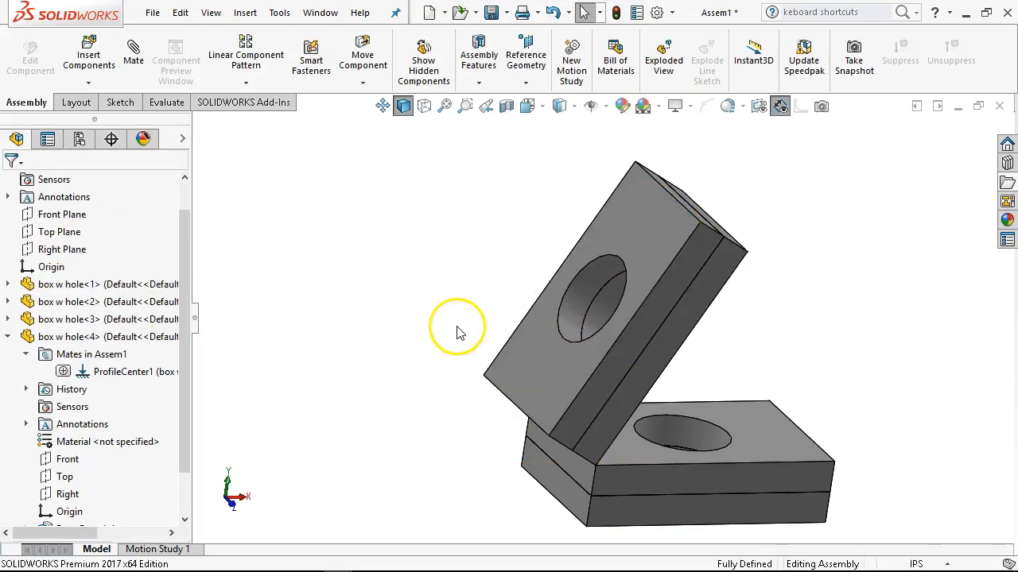
Show the hidden component box w hole<5> and place it above and beside the tilted plates.
left_click(8, 337)
right_click(75, 391)
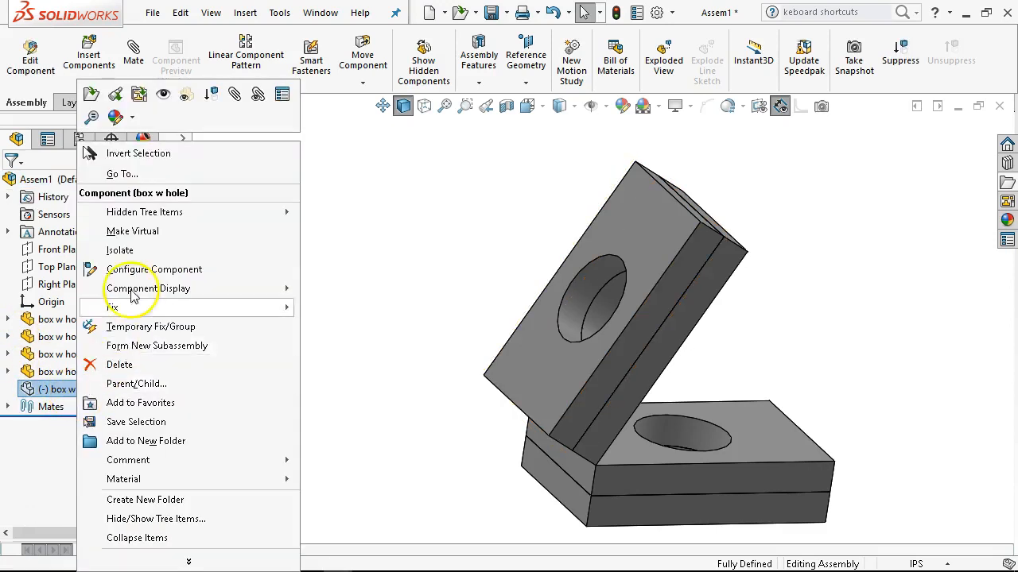
left_click(139, 95)
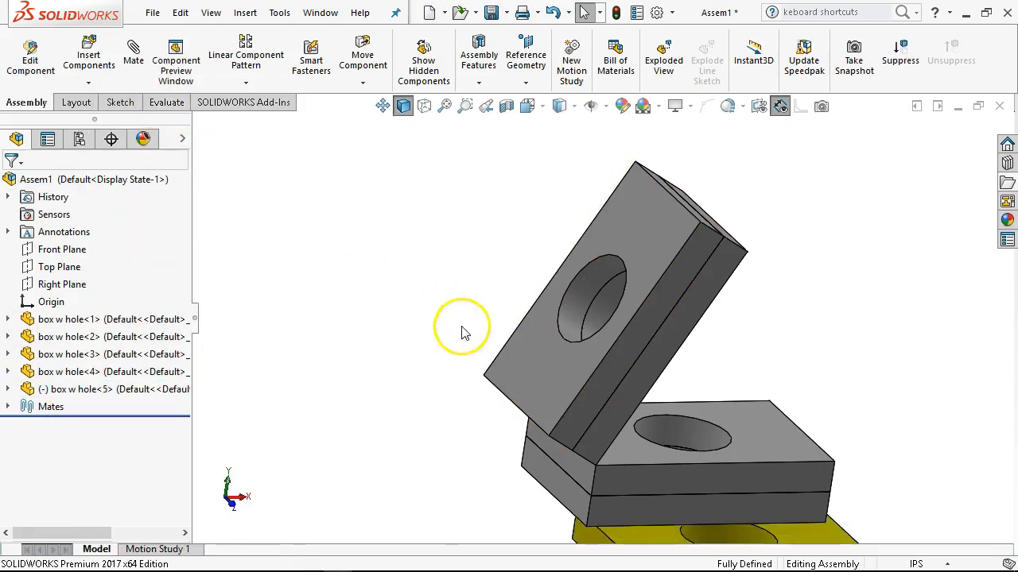
left_click_drag(644, 531, 333, 187)
middle_click_drag(400, 273, 500, 291)
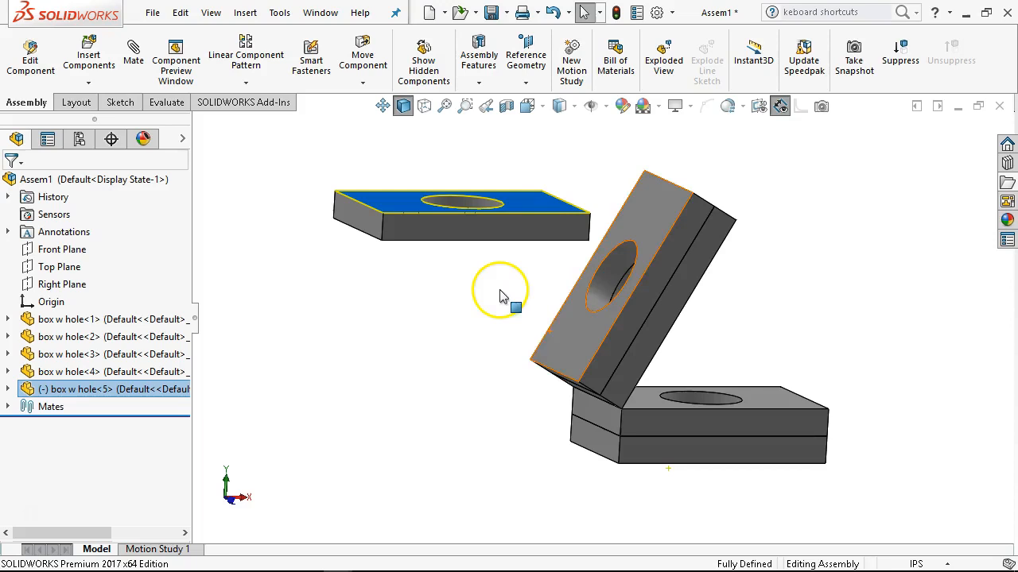
left_click_drag(460, 225, 466, 259)
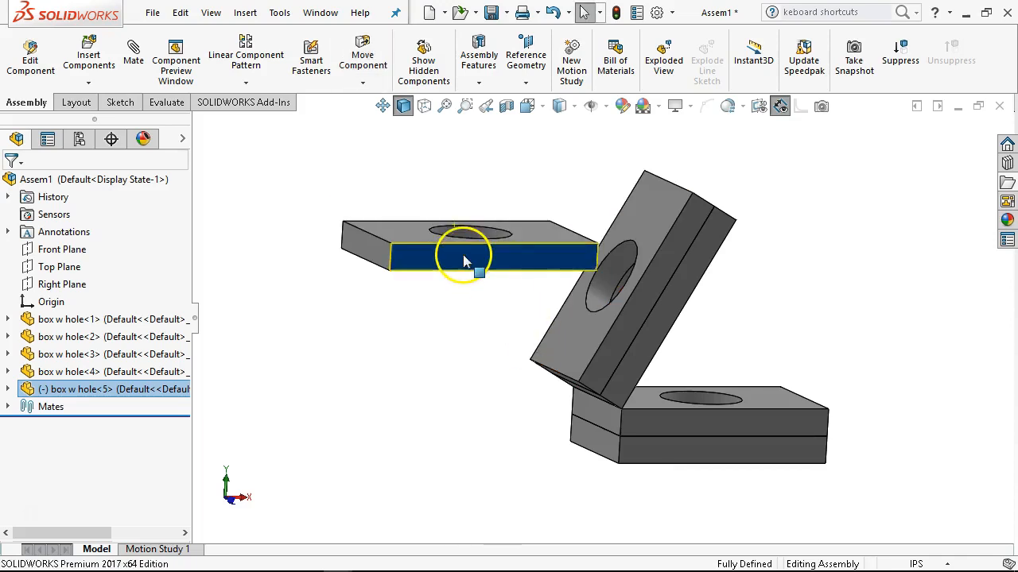
Add a coincident mate between the bottom face of box w hole<5> and the outer face of box w hole<4>.
left_click(574, 331)
middle_click_drag(574, 330, 493, 204)
left_click(409, 278, "ctrl")
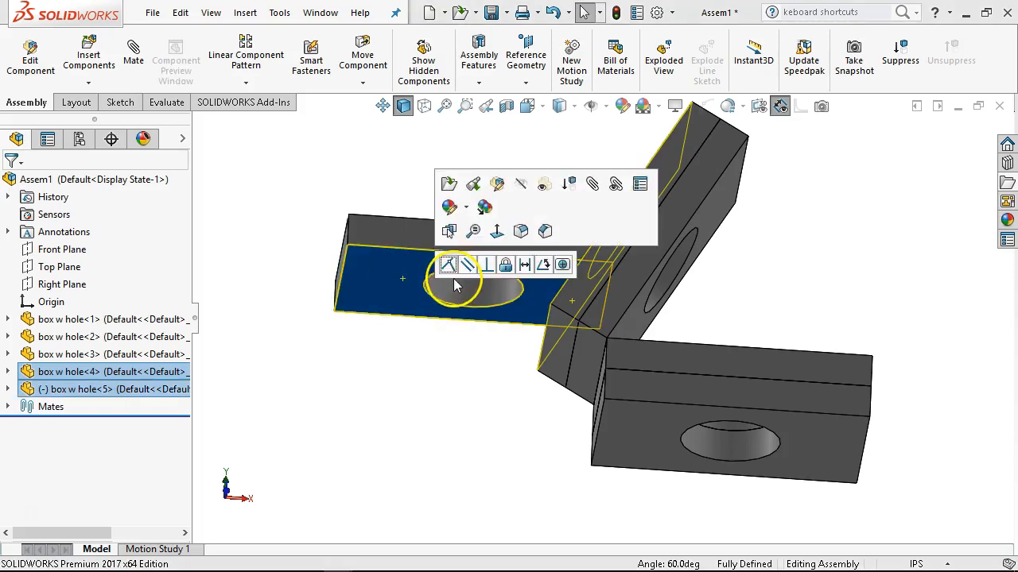
left_click(450, 269)
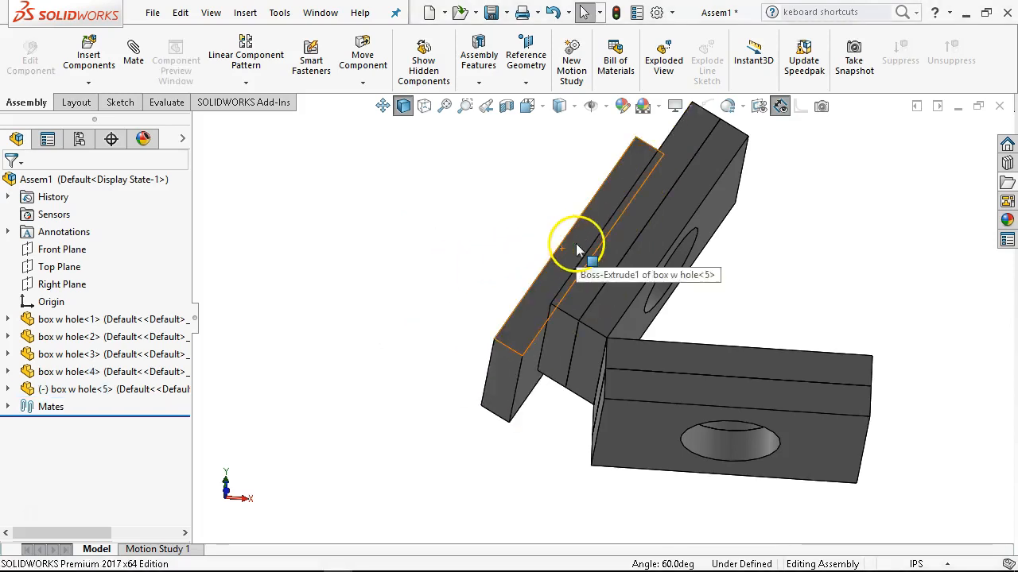
Mate the long side faces of box w hole<5> and box w hole<4> as coincident and slide box w hole<5> to test its remaining motion.
left_click(595, 274)
left_click(612, 270, "ctrl")
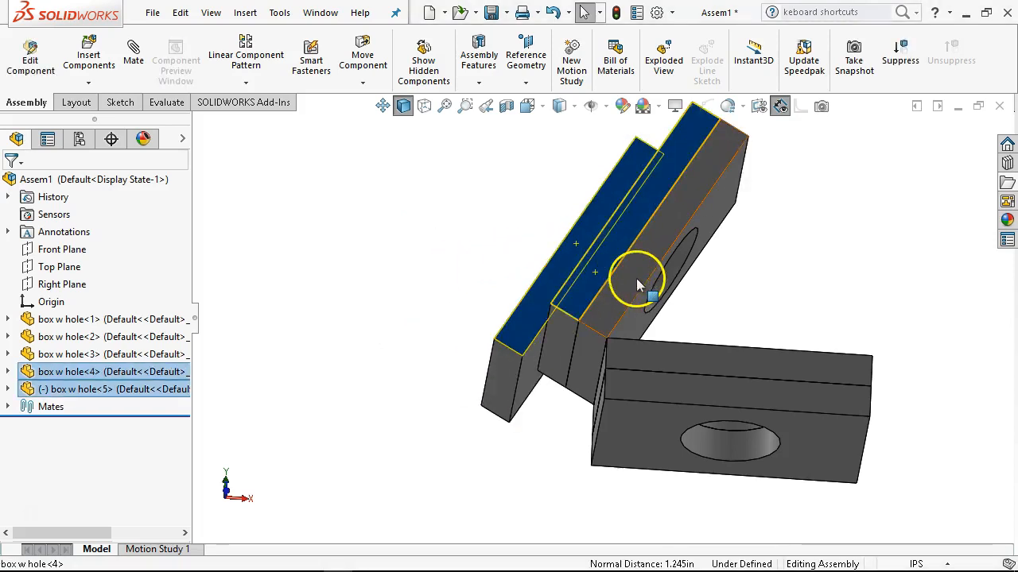
middle_click_drag(590, 266, 602, 351)
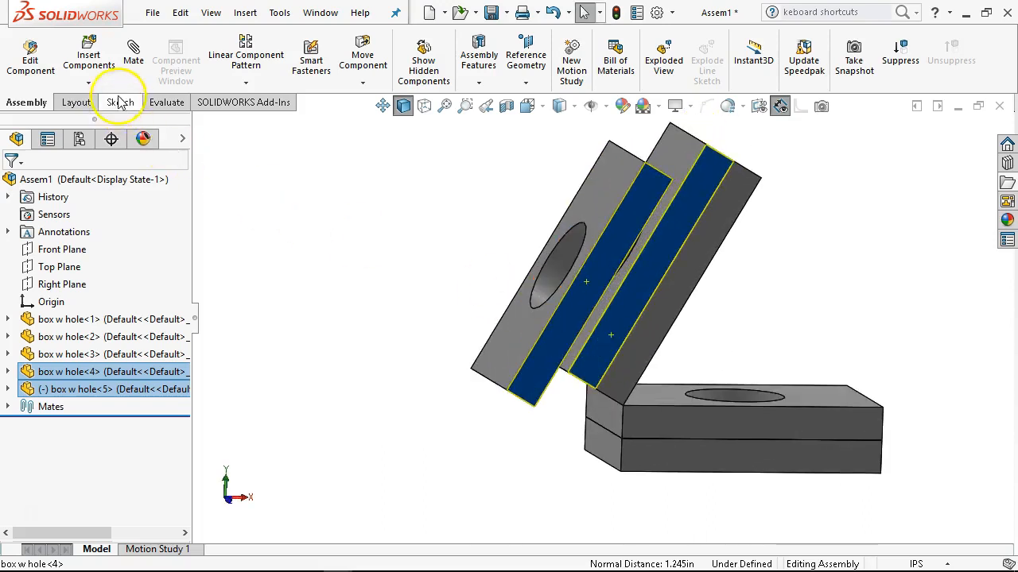
left_click(137, 70)
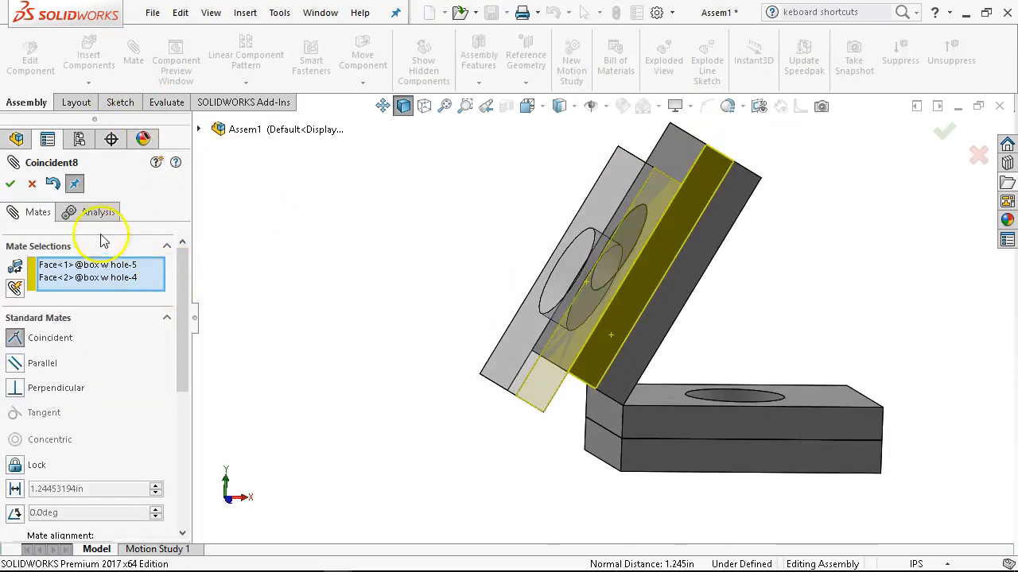
left_click(11, 185)
left_click_drag(600, 268, 577, 297)
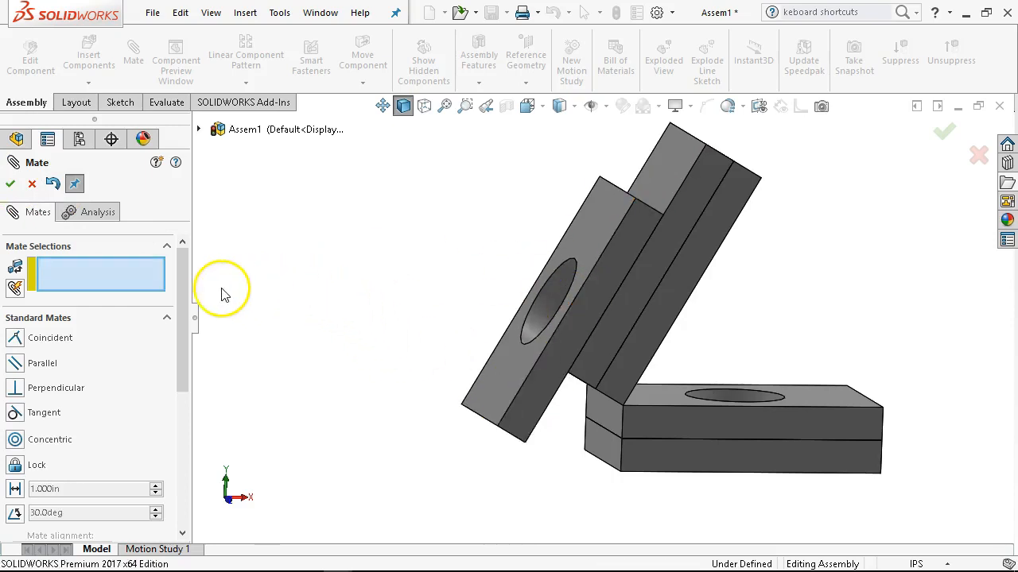
left_click_drag(181, 344, 200, 411)
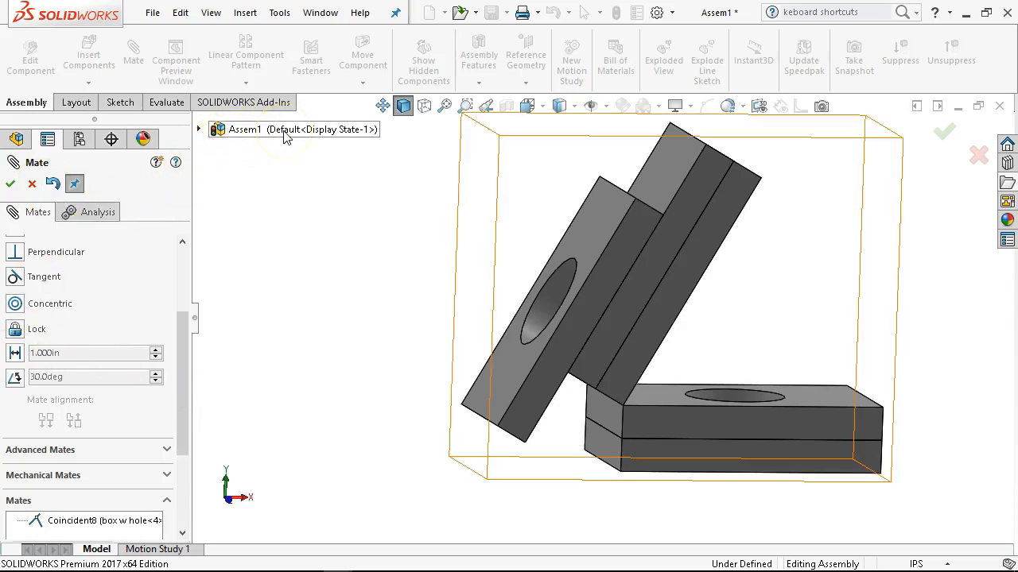
left_click(243, 134)
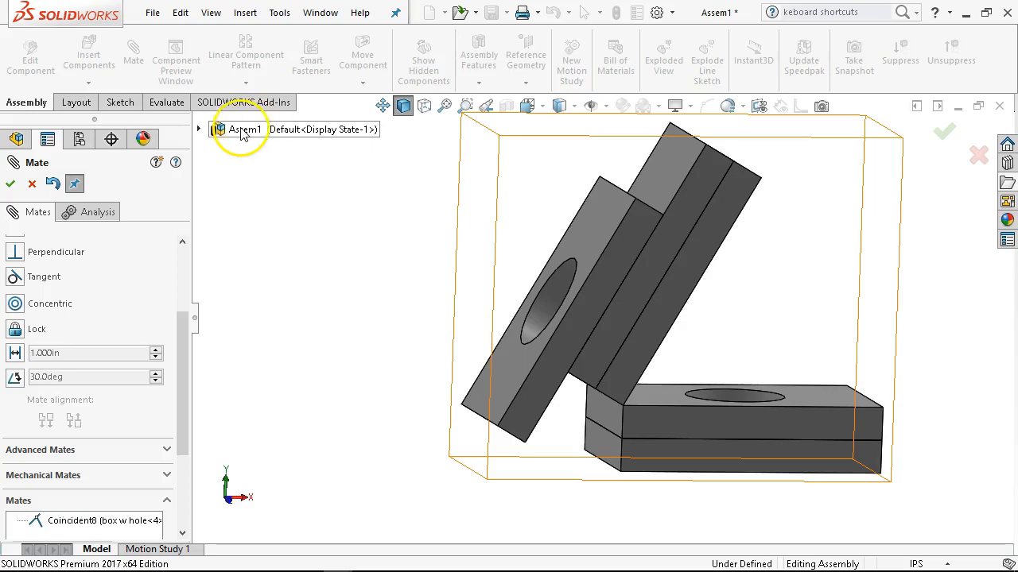
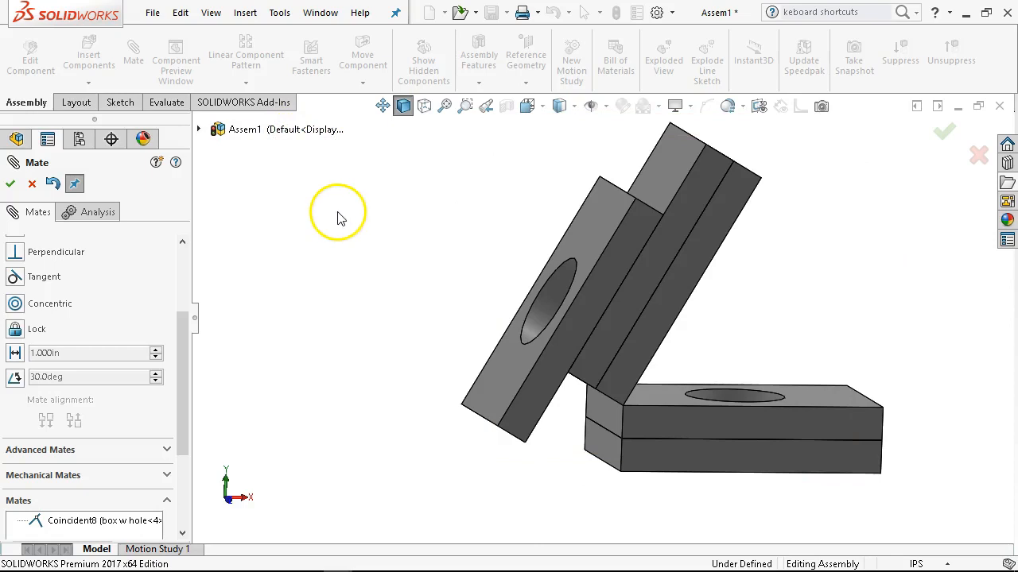
Add a 1 in distance mate between the end faces of box w hole<5> and box w hole<4>, and finish mating.
middle_click_drag(402, 302, 405, 234)
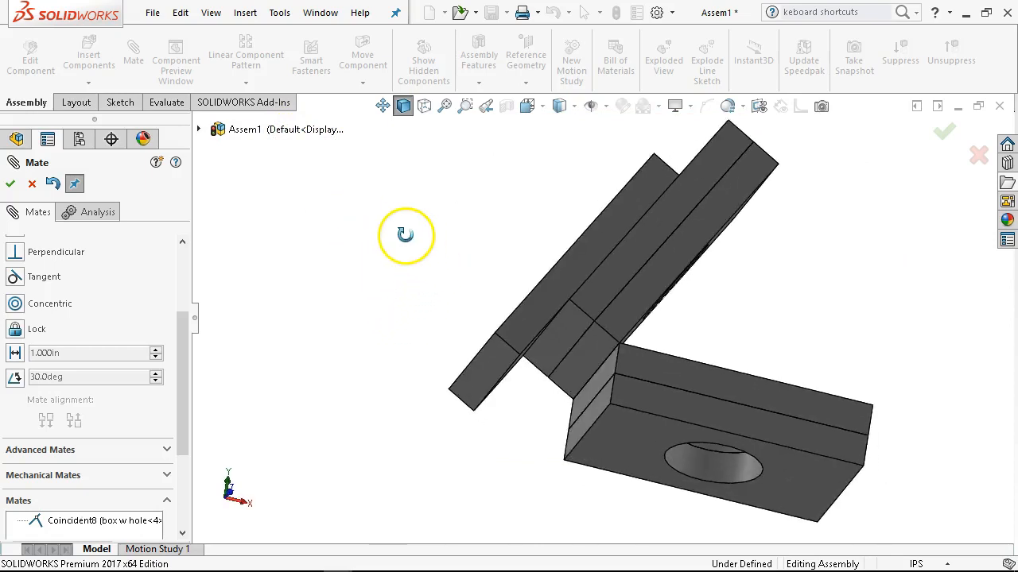
left_click(16, 355)
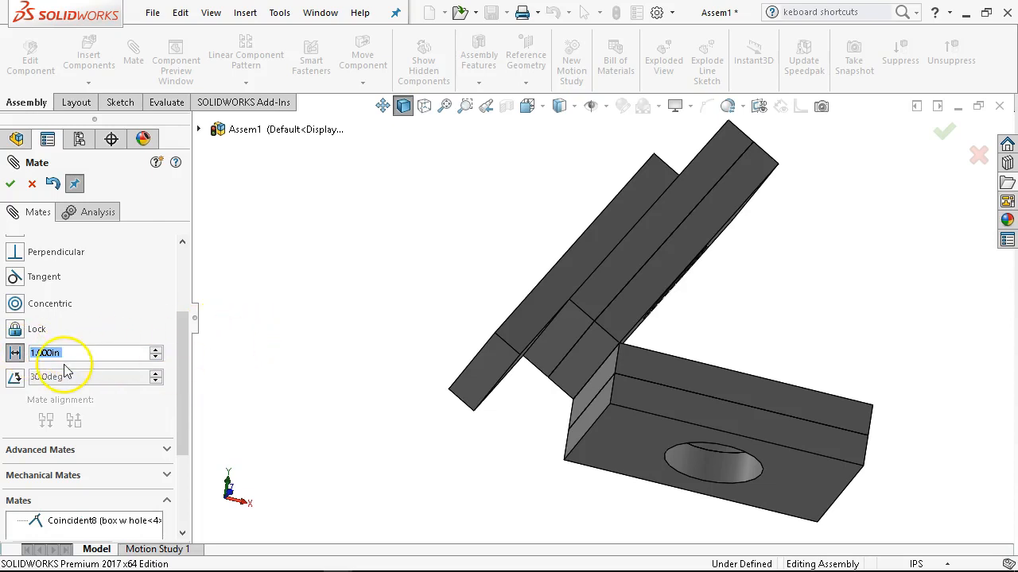
left_click(504, 383)
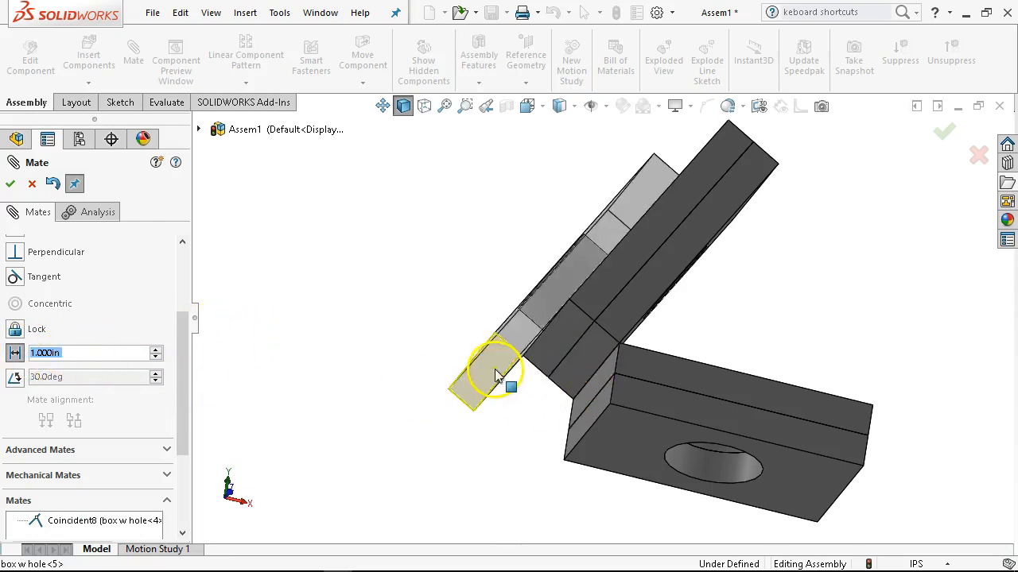
left_click(567, 341)
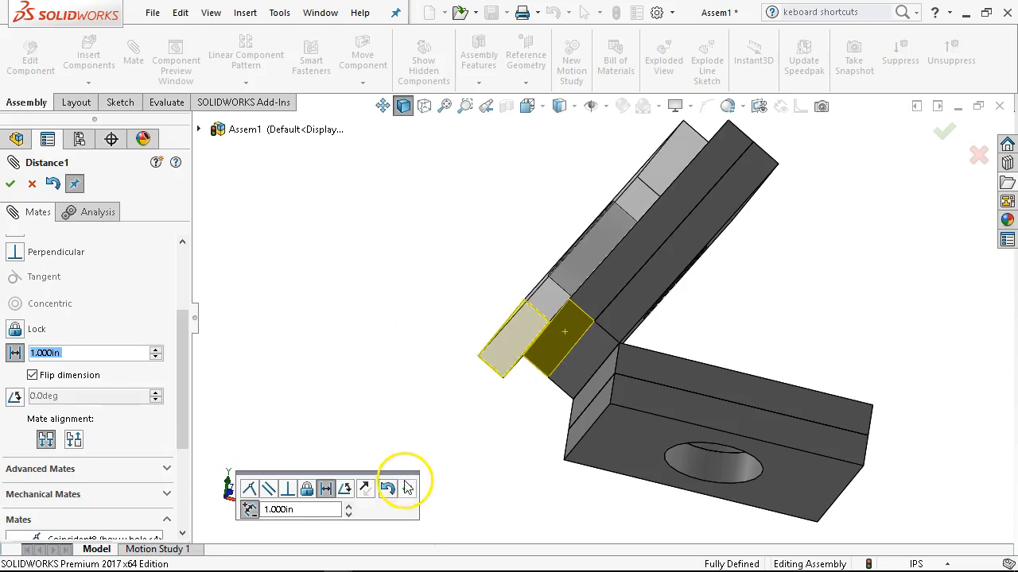
left_click(406, 485)
scroll(376, 332, "up", 2)
middle_click_drag(376, 333, 375, 447)
left_click_drag(620, 257, 734, 402)
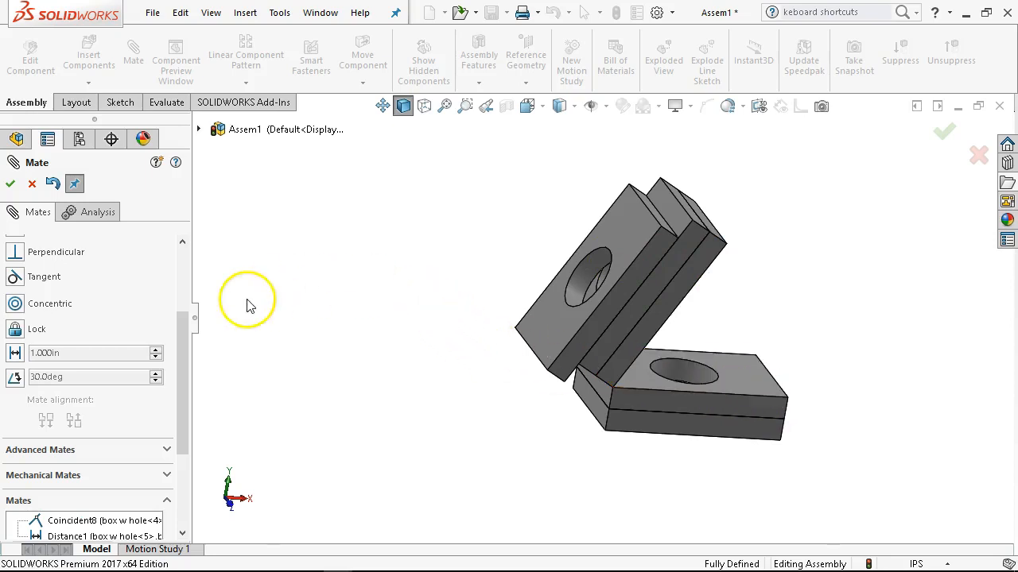
left_click(10, 185)
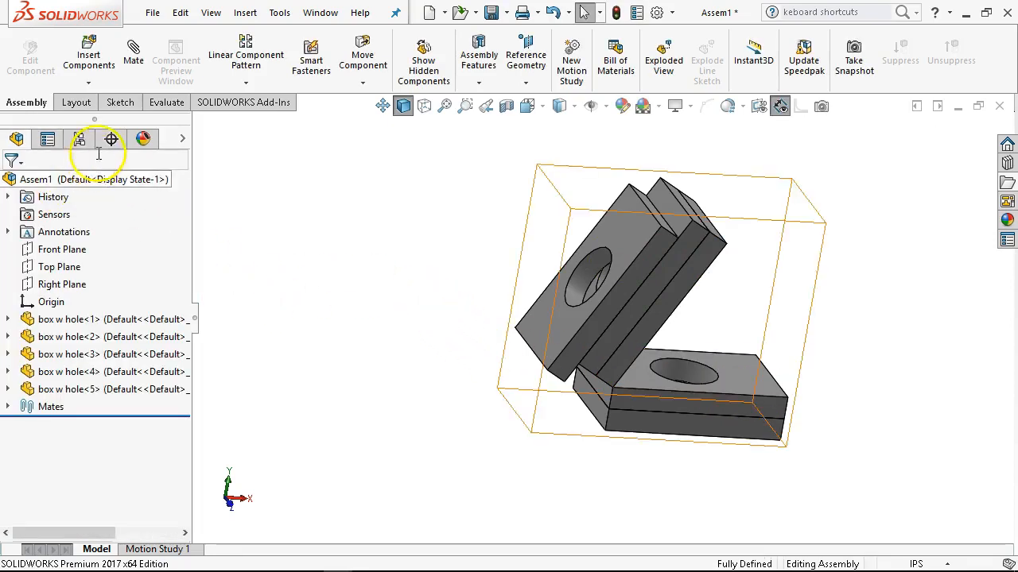
Activate the dynamic configuration and pull the upper plates apart to check which ones are free to move.
left_click(80, 140)
left_click(72, 227)
double_click(71, 227)
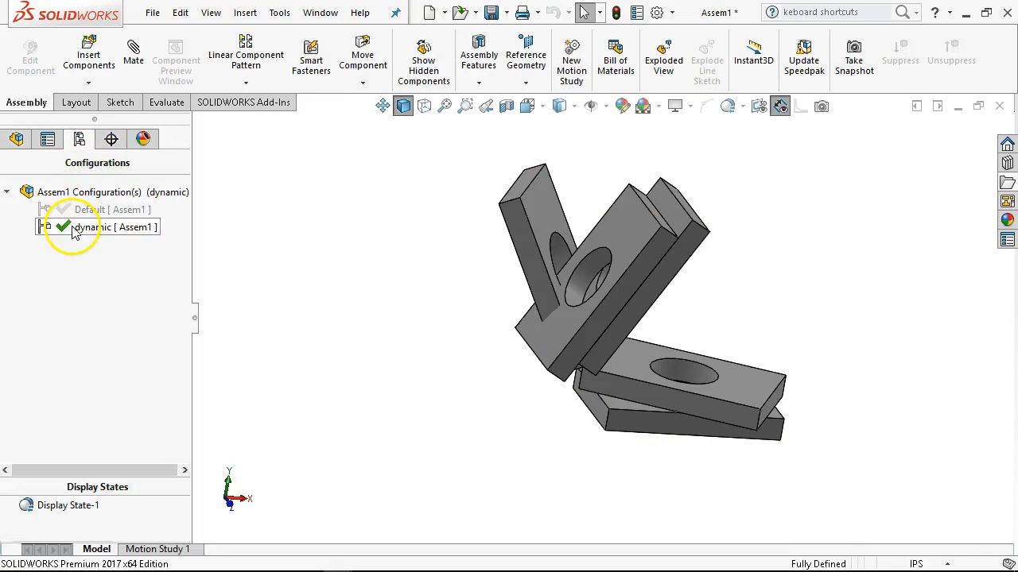
left_click_drag(553, 214, 504, 291)
left_click_drag(679, 203, 525, 185)
left_click_drag(654, 234, 541, 388)
Unsuppress the ProfileCenter1 mate of box w hole<4> in the dynamic configuration.
left_click(16, 139)
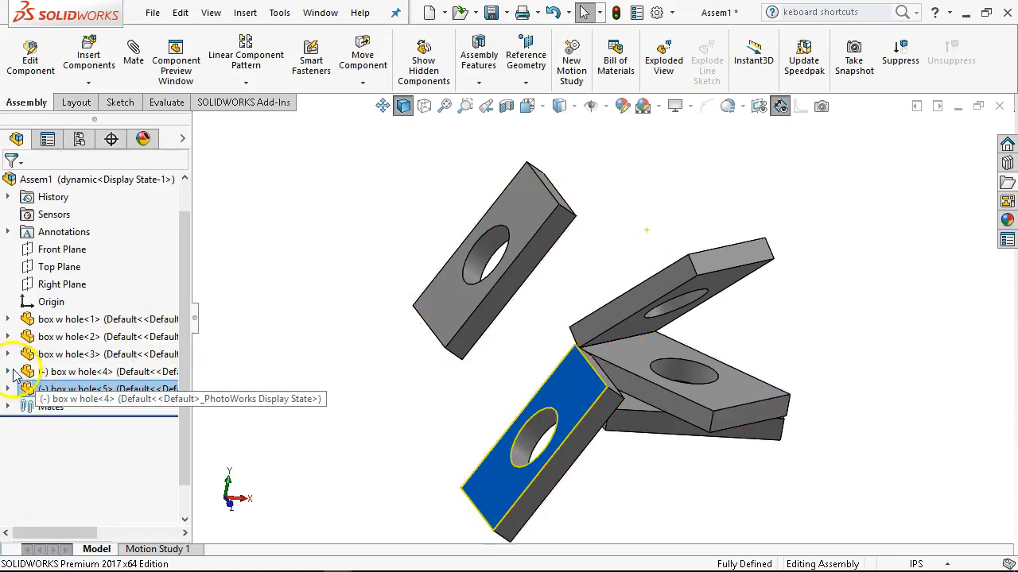
left_click(8, 371)
left_click(99, 372)
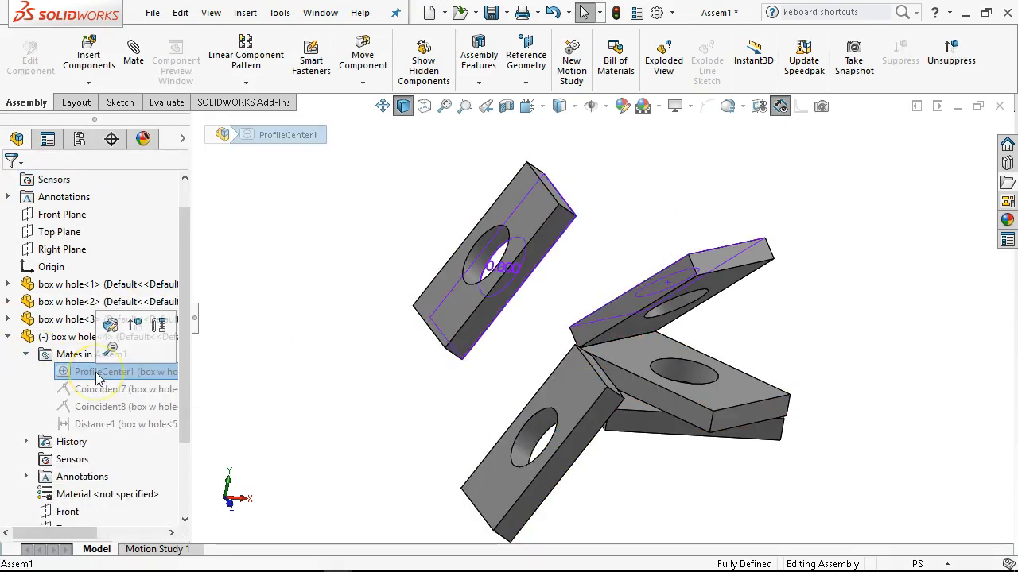
left_click(132, 326)
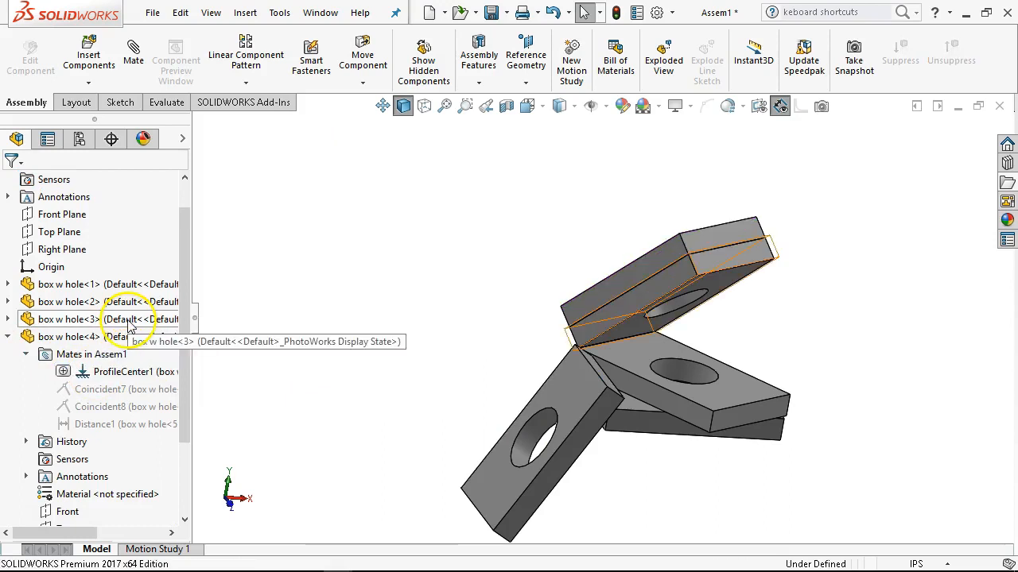
Unsuppress the Coincident7 and Coincident8 mates between box w hole<5> and box w hole<4>, and move box w hole<5>.
middle_click_drag(393, 375, 550, 337)
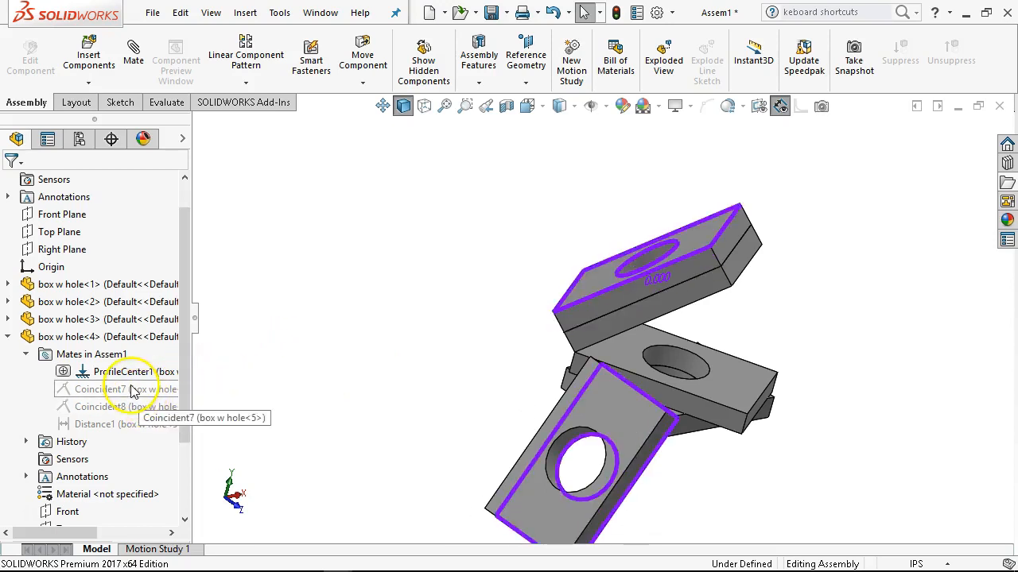
mouse_move(133, 390)
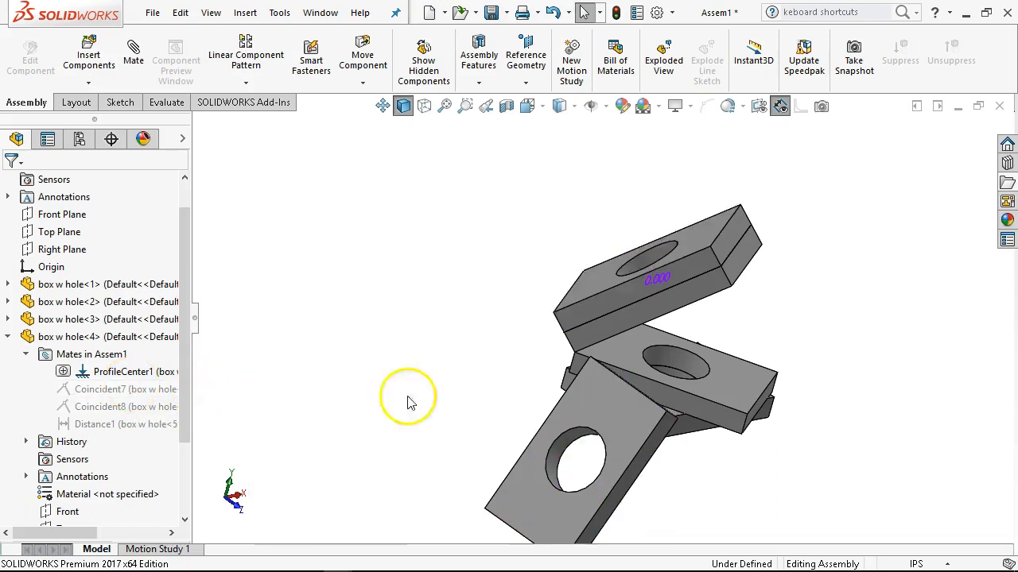
left_click(118, 392)
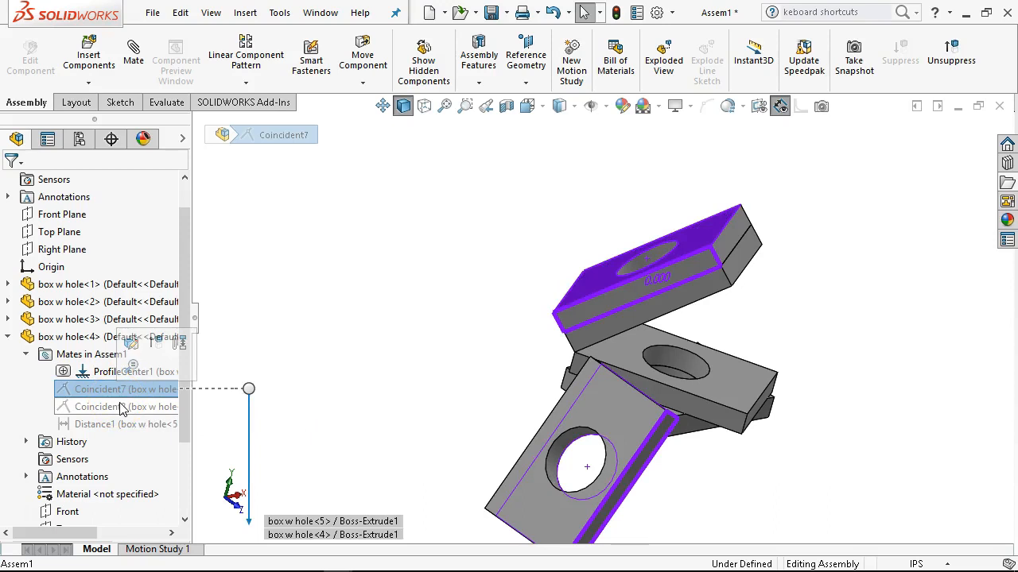
left_click(121, 408, "ctrl")
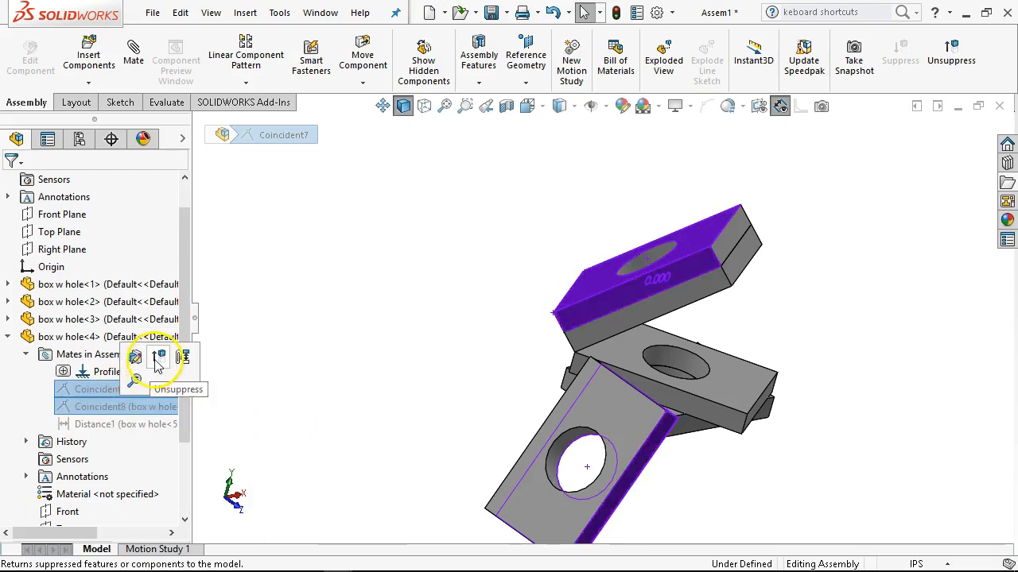
left_click(158, 364)
left_click_drag(527, 330, 703, 268)
middle_click_drag(712, 330, 763, 320)
Set up an advanced limit distance mate between the matching end faces of box w hole<5> and box w hole<4>.
scroll(629, 334, "down", 3)
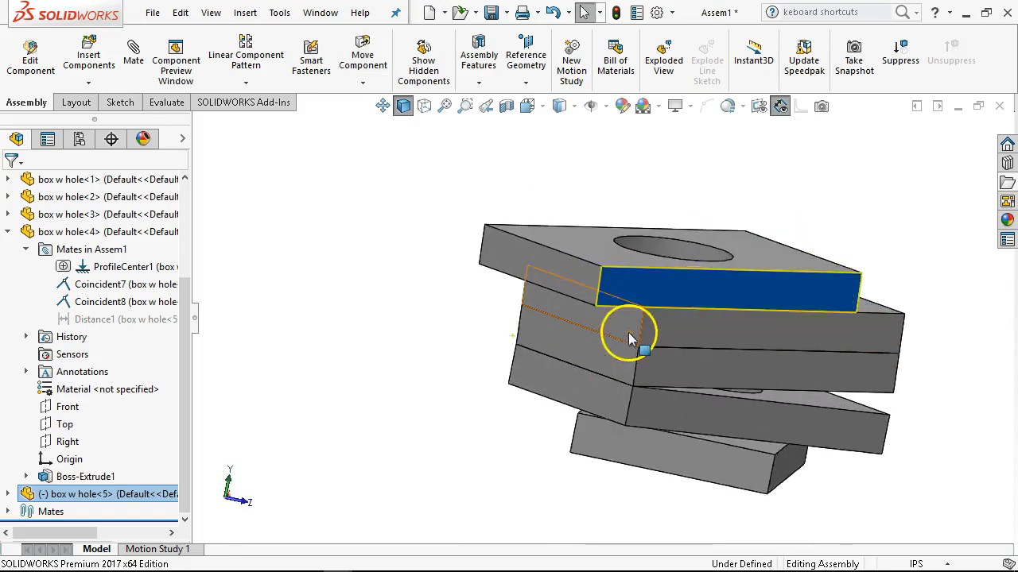
scroll(628, 334, "down", 2)
scroll(592, 334, "up", 2)
middle_click_drag(515, 319, 508, 365)
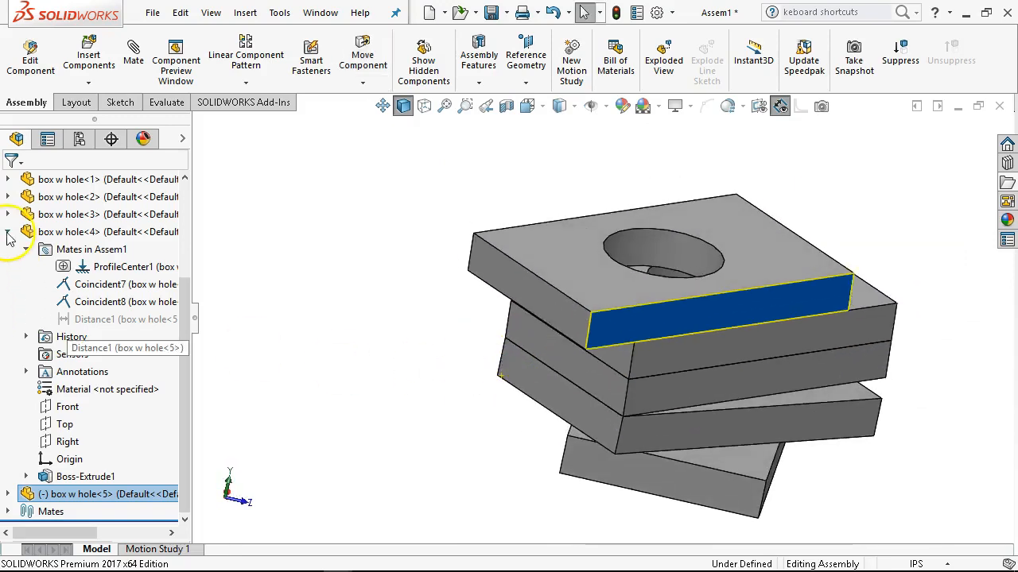
left_click(8, 231)
left_click(558, 294)
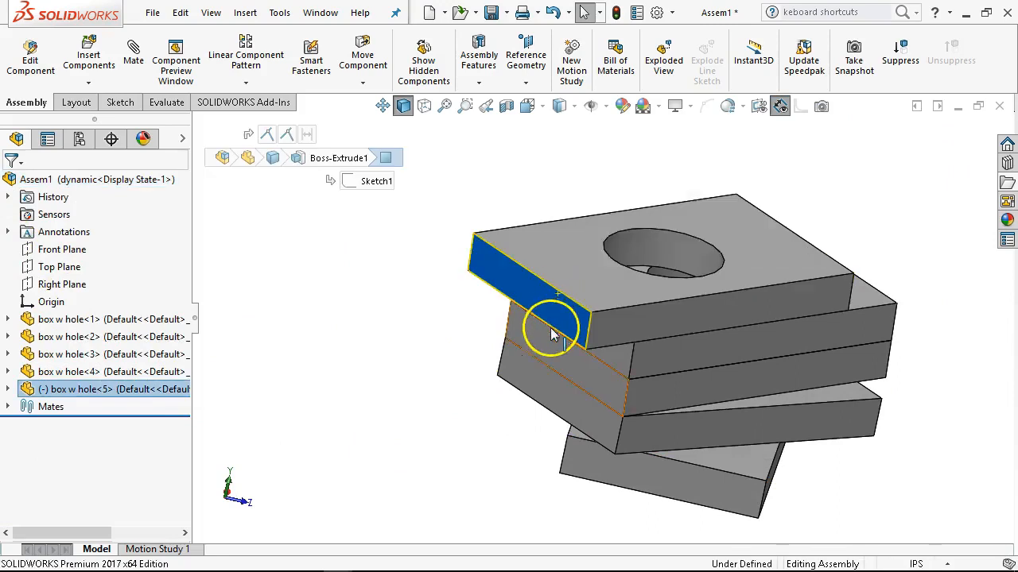
left_click(615, 357, "ctrl")
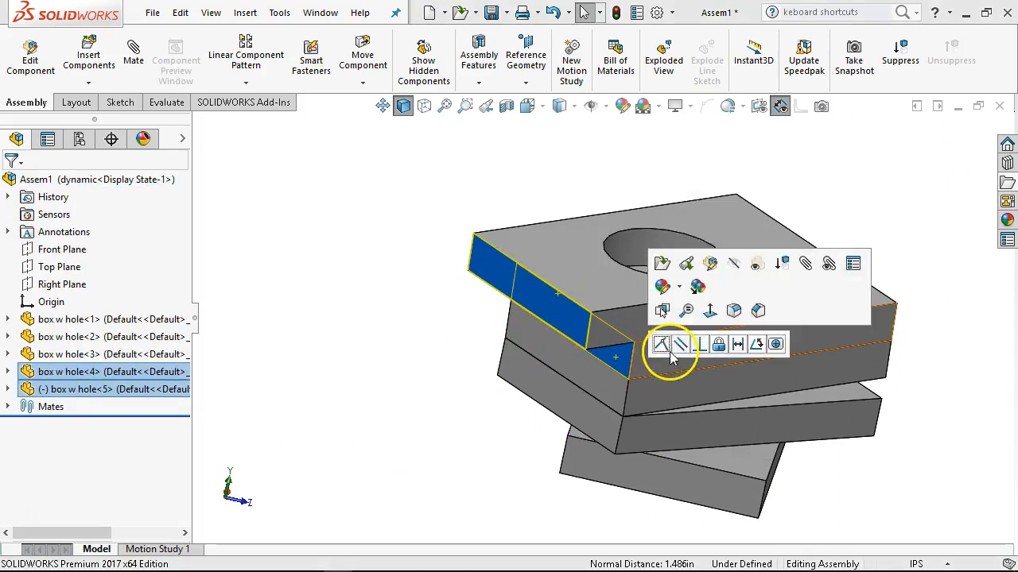
left_click(134, 52)
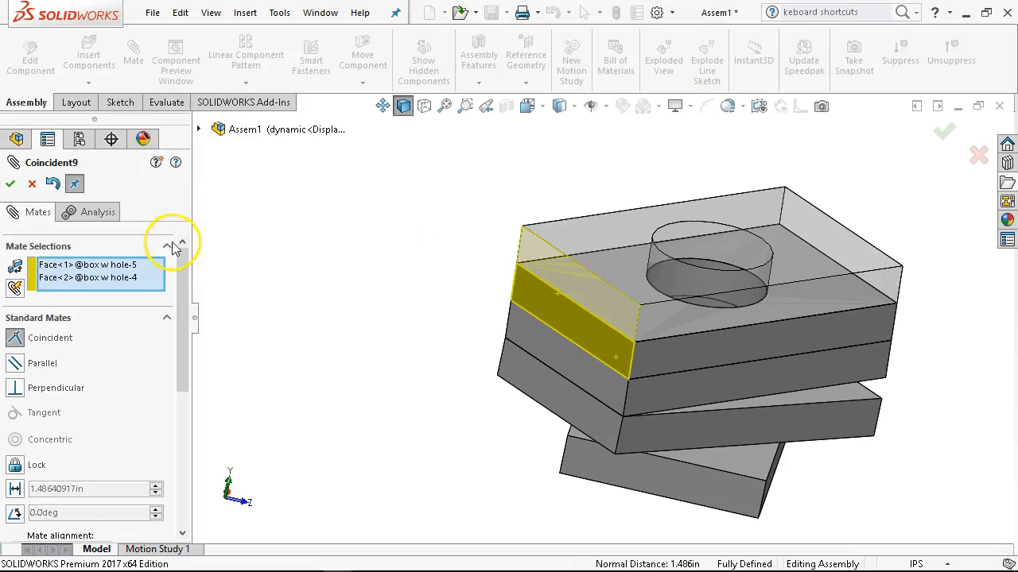
left_click(165, 317)
left_click(166, 343)
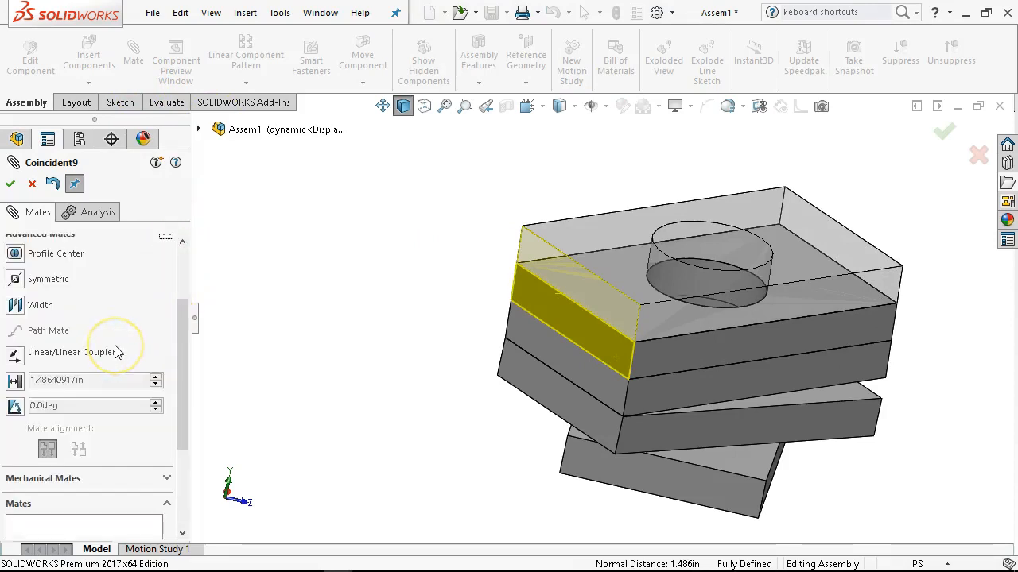
scroll(90, 318, "up", 3)
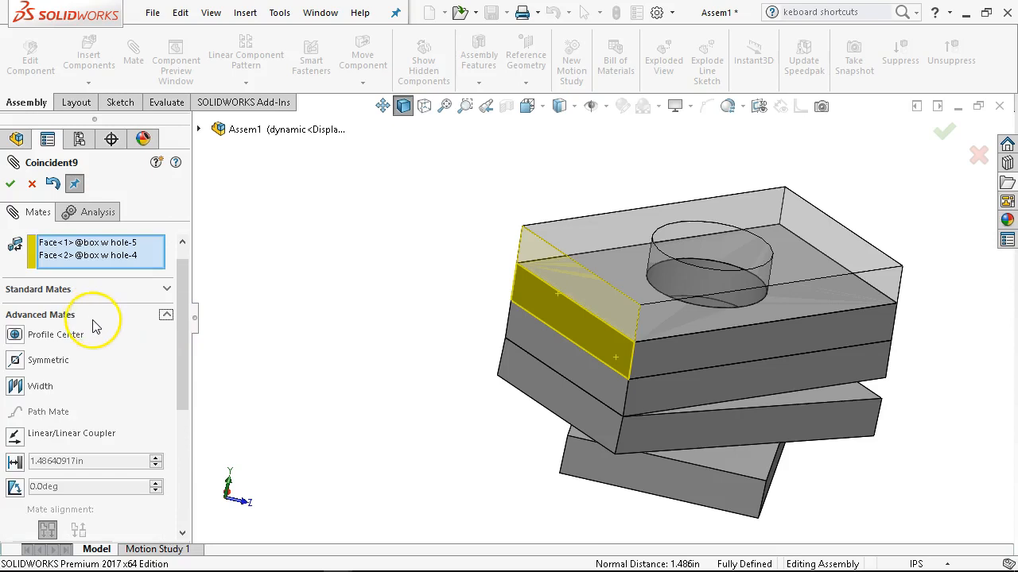
scroll(90, 357, "down", 3)
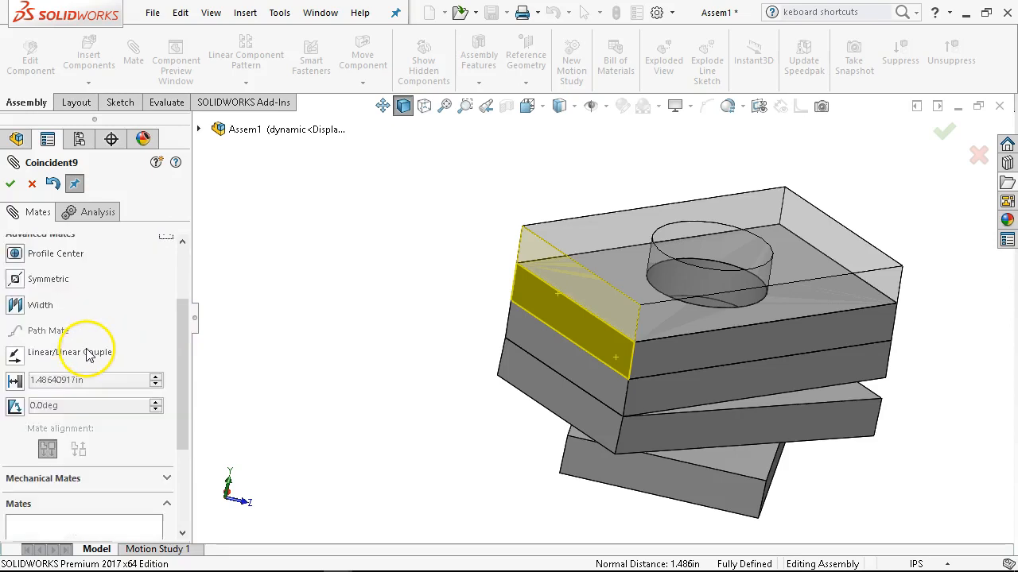
left_click(15, 381)
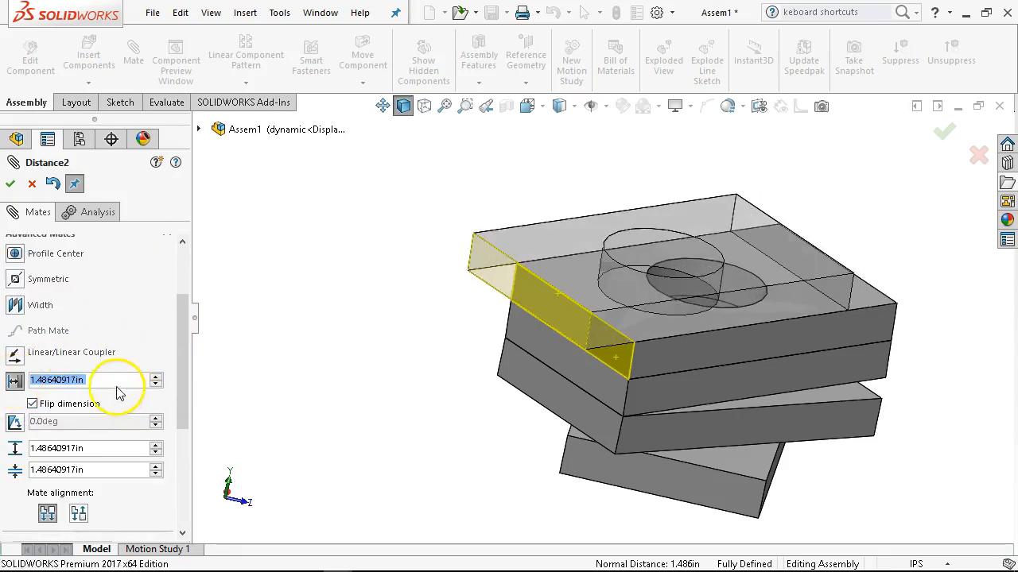
Set the limit distance mate's maximum to 7 in and minimum to 0 in, accept it, and finish mating.
type("7")
key("Tab")
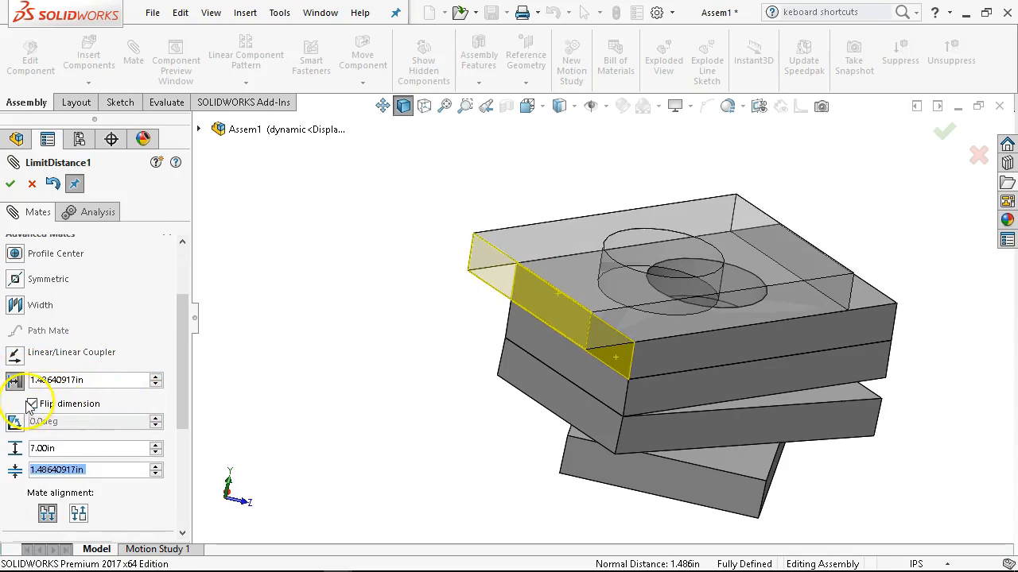
type("0")
key("Tab")
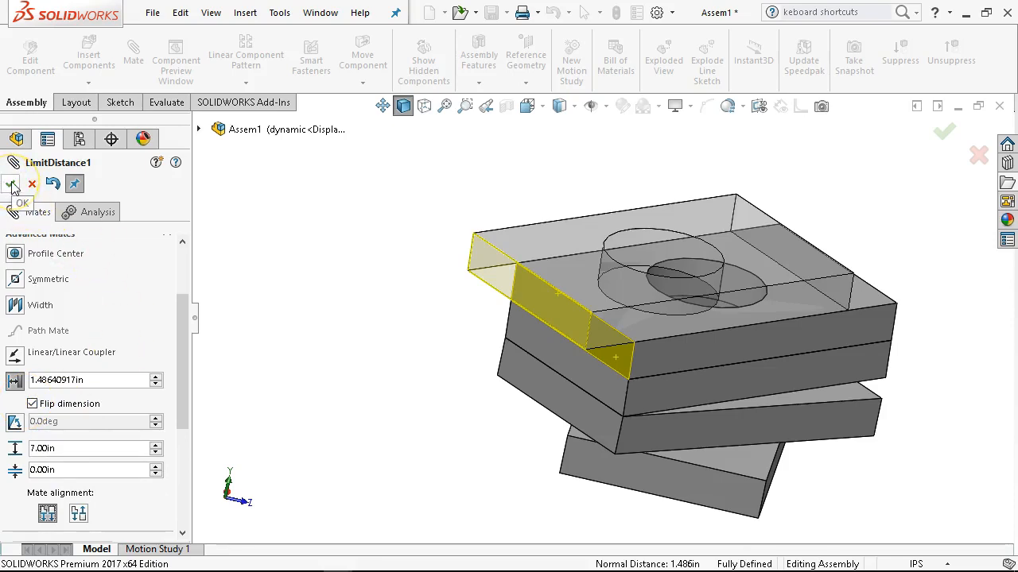
left_click(73, 437)
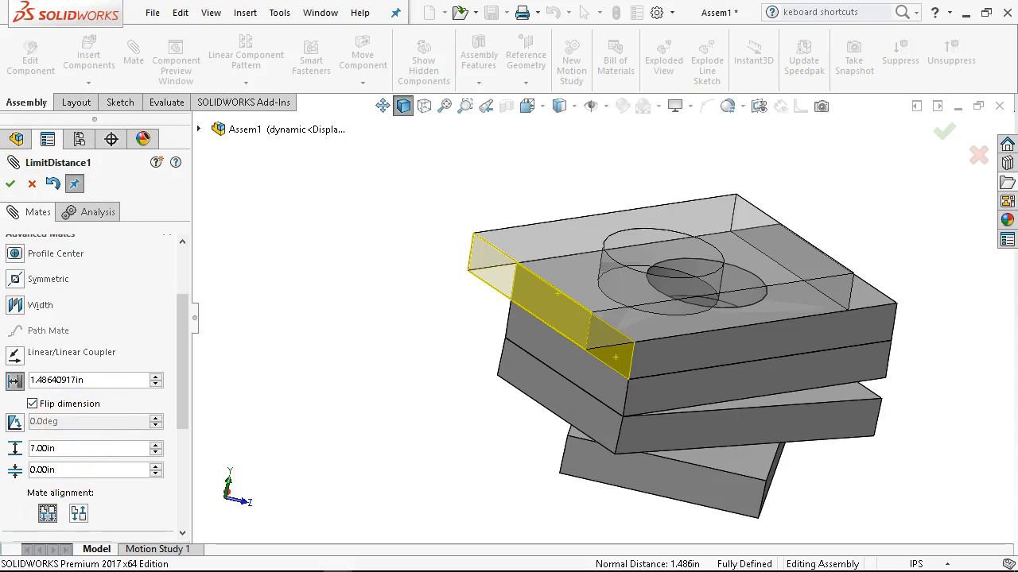
left_click(10, 185)
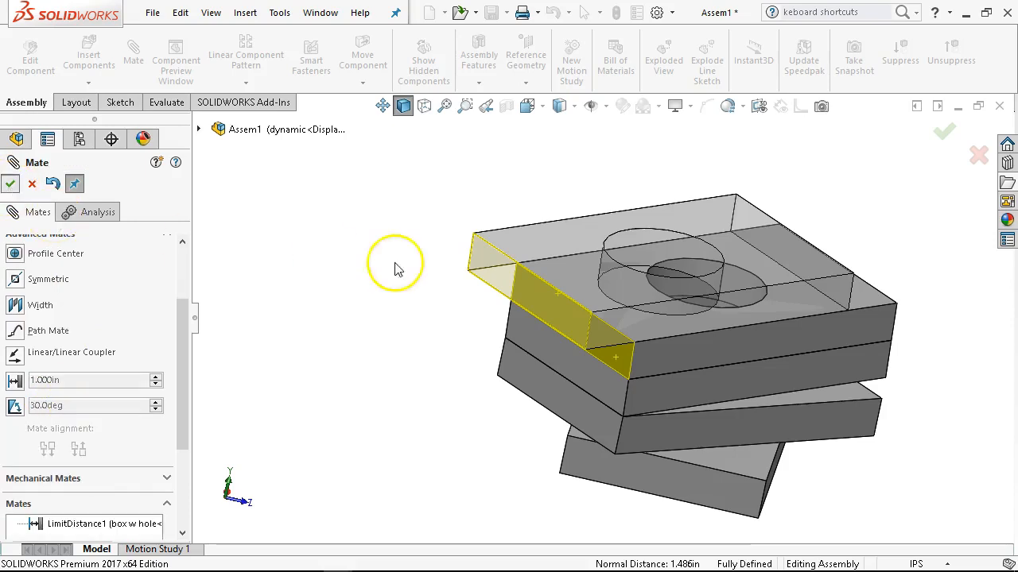
left_click(33, 182)
Slide box w hole<5> along box w hole<4> to test its distance limits and swing the hinged plates open.
left_click_drag(706, 248, 494, 308)
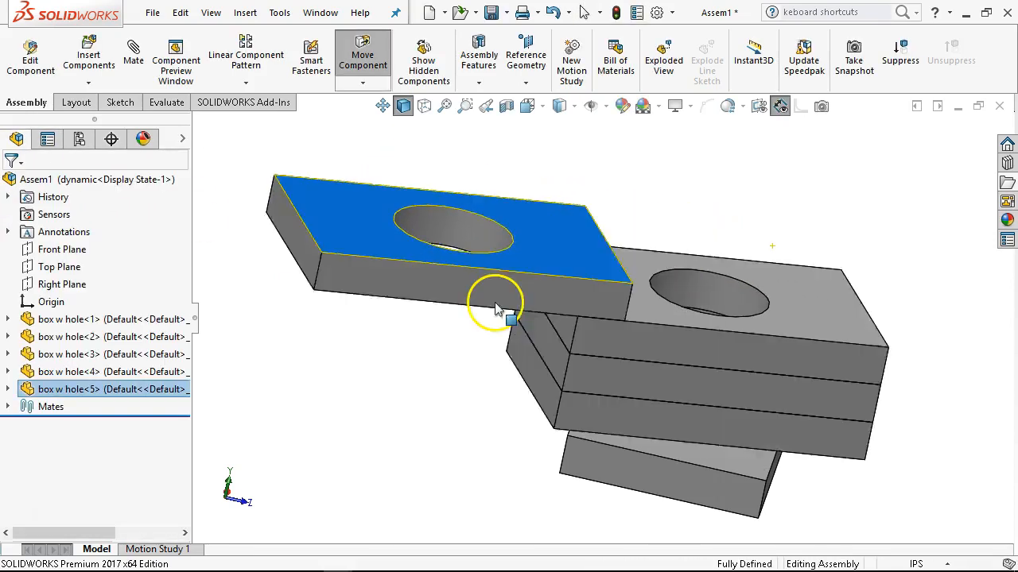
left_click_drag(775, 346, 663, 248)
left_click(848, 334)
Display the front view and move box w hole<2> and box w hole<3> to test the rotating and hinged motion.
key("ctrl+1")
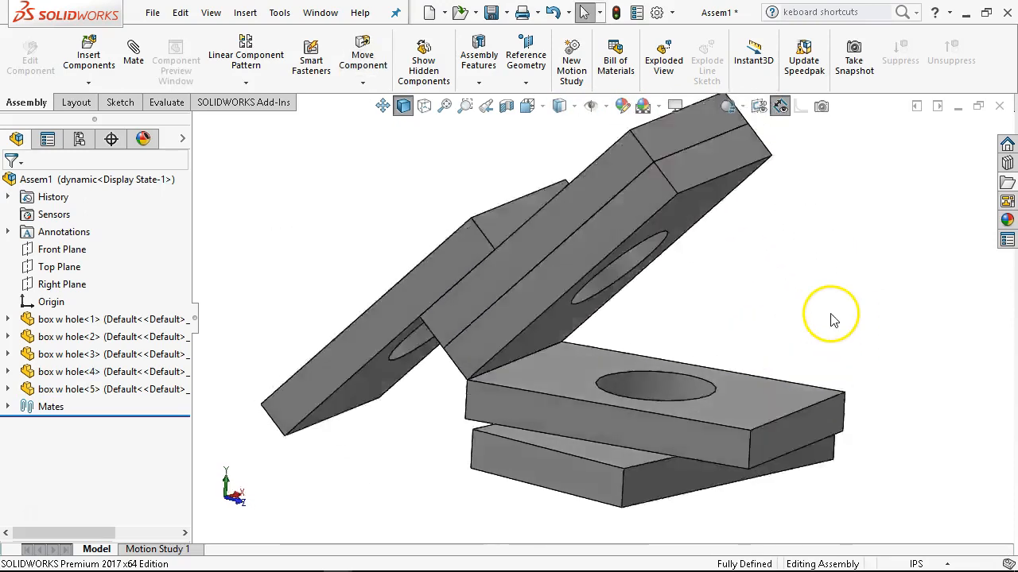
left_click_drag(609, 445, 765, 403)
left_click_drag(822, 368, 842, 403)
left_click_drag(502, 395, 557, 353)
left_click_drag(534, 427, 609, 470)
left_click_drag(681, 330, 571, 334)
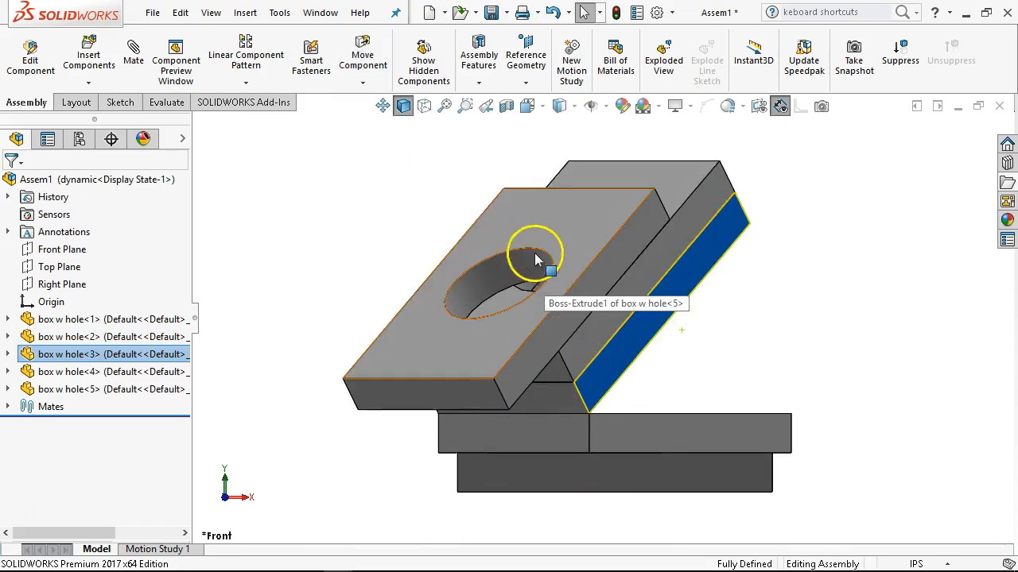
Rotate box w hole<2> back and forth on the base plate to test how the plates above follow.
left_click_drag(688, 437, 646, 416)
middle_click_drag(646, 416, 600, 347)
scroll(598, 341, "up", 2)
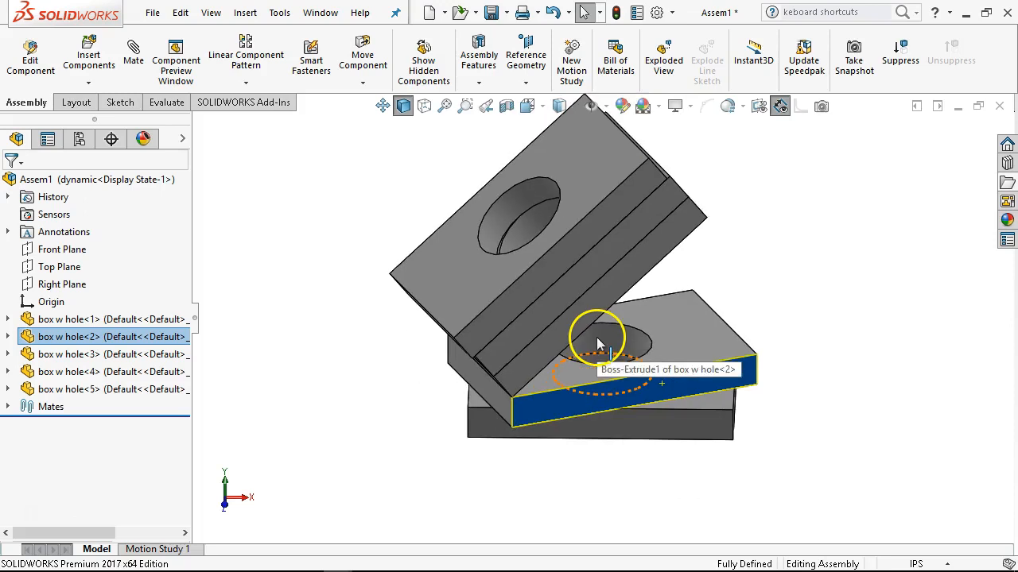
left_click_drag(575, 401, 615, 398)
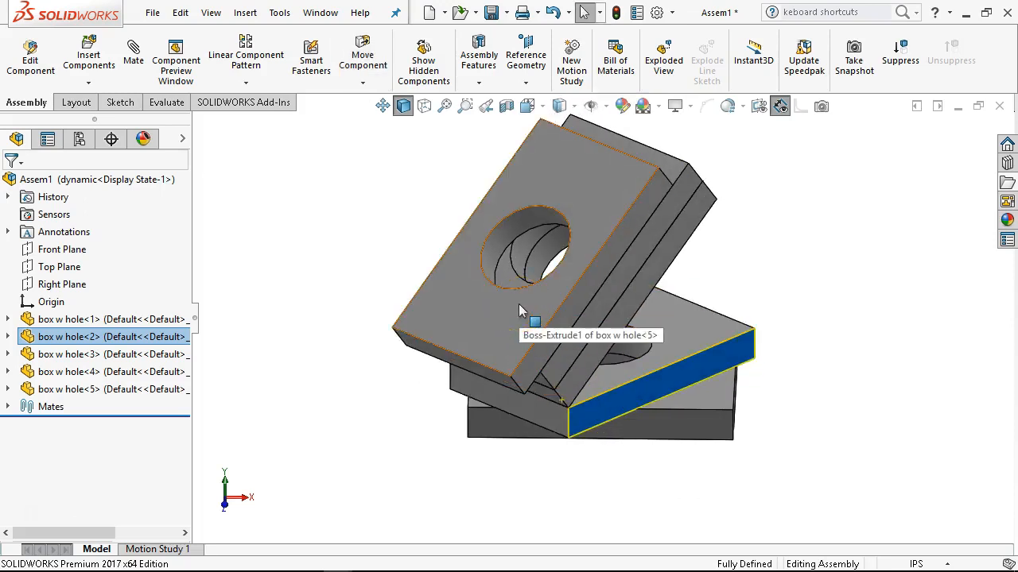
Slide box w hole<5> along the tilted plates to test its limited travel.
left_click_drag(513, 318, 391, 439)
left_click(425, 411)
left_click(450, 358)
left_click_drag(517, 340, 443, 424)
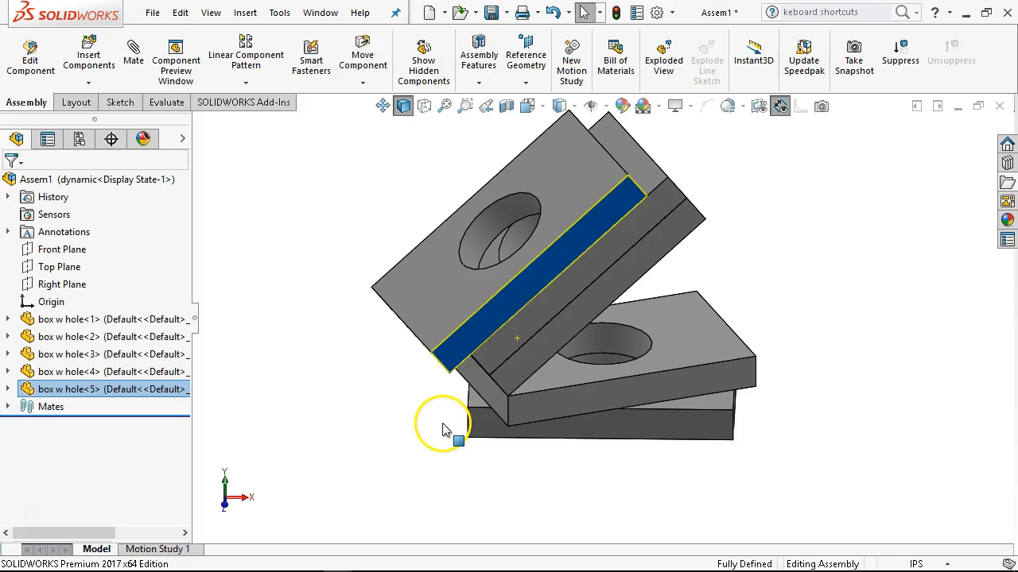
left_click_drag(598, 178, 418, 299)
Examine the end offset of box w hole<5> up close from below and slide the plate again to check its range.
scroll(479, 343, "up", 2)
middle_click_drag(479, 343, 580, 260)
scroll(495, 315, "up", 1)
scroll(493, 315, "down", 6)
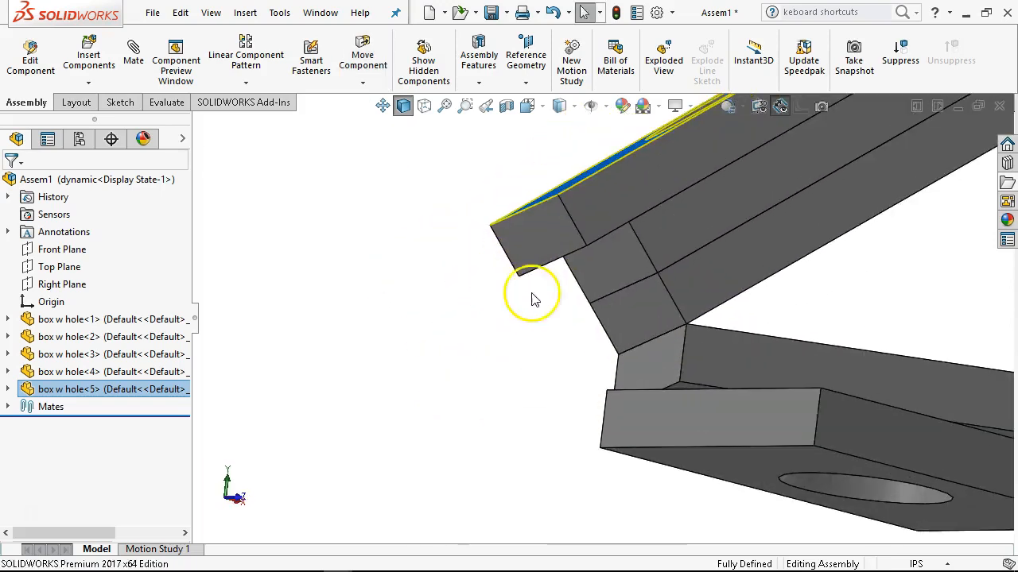
left_click(539, 277)
left_click_drag(545, 282, 456, 333)
left_click_drag(590, 217, 442, 329)
scroll(509, 358, "up", 4)
middle_click_drag(511, 364, 685, 416)
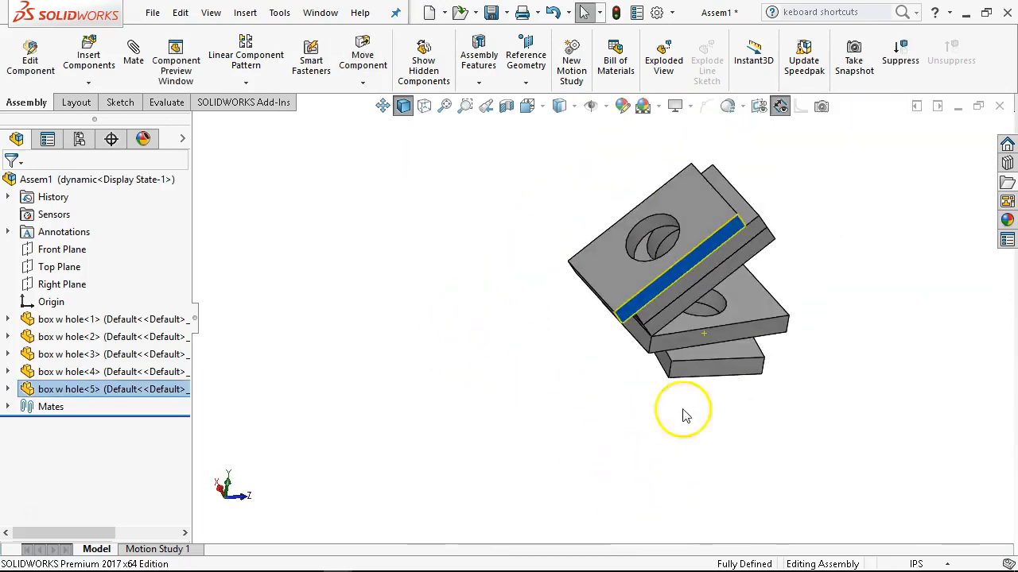
Slide box w hole<5> down the tilted plates to test its travel, and inspect the offset from the front and at an angle.
scroll(710, 225, "down", 3)
left_click_drag(710, 225, 409, 367)
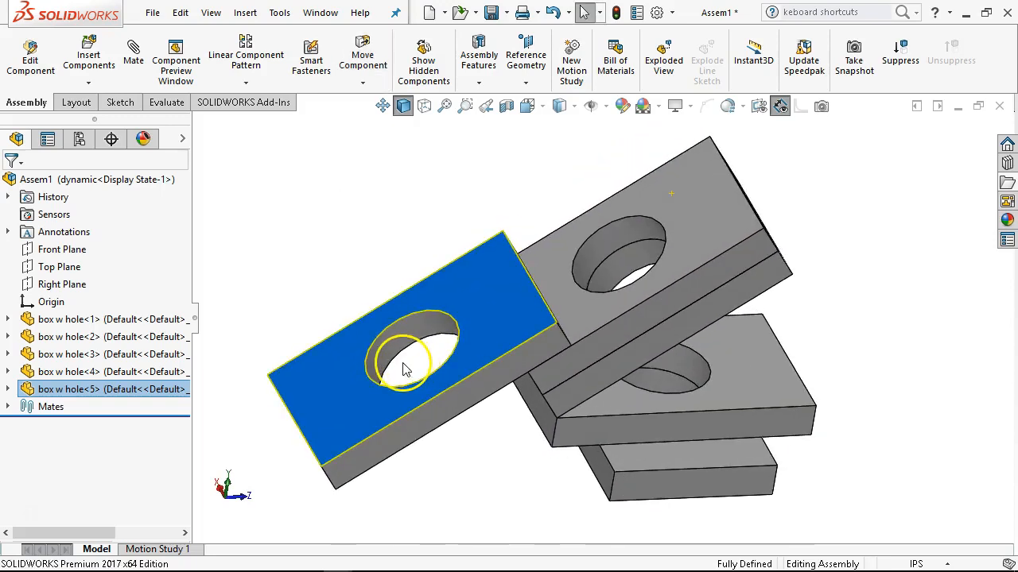
left_click(492, 482)
key("ctrl+1")
middle_click_drag(492, 481, 672, 522)
mouse_move(598, 446)
middle_mouse_down()
mouse_move(596, 438)
mouse_move(590, 451)
middle_mouse_up()
left_click(732, 274)
mouse_move(731, 267)
left_mouse_down()
mouse_move(673, 233)
mouse_move(613, 279)
mouse_move(727, 265)
mouse_move(728, 276)
left_mouse_up()
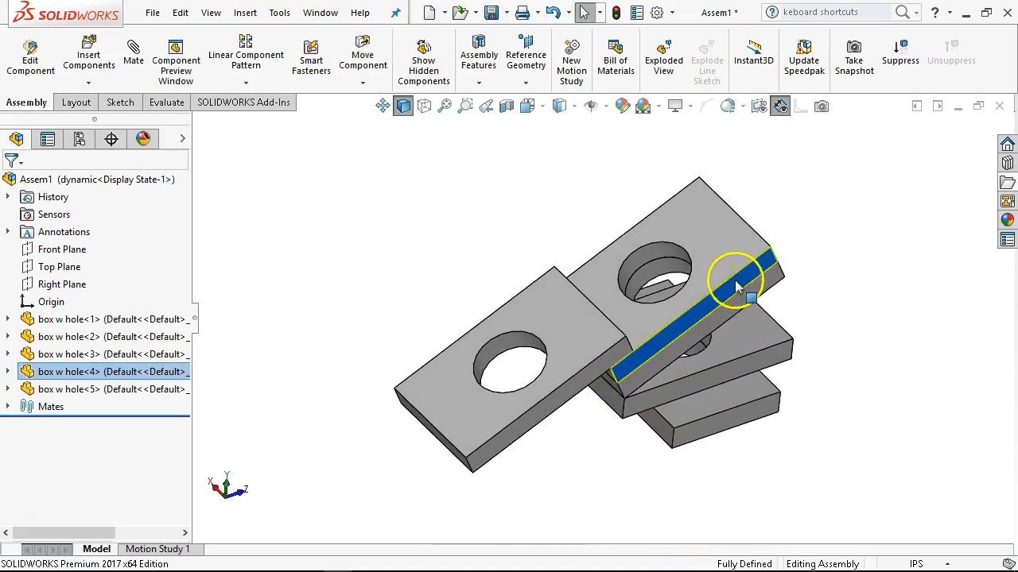
left_click(359, 288)
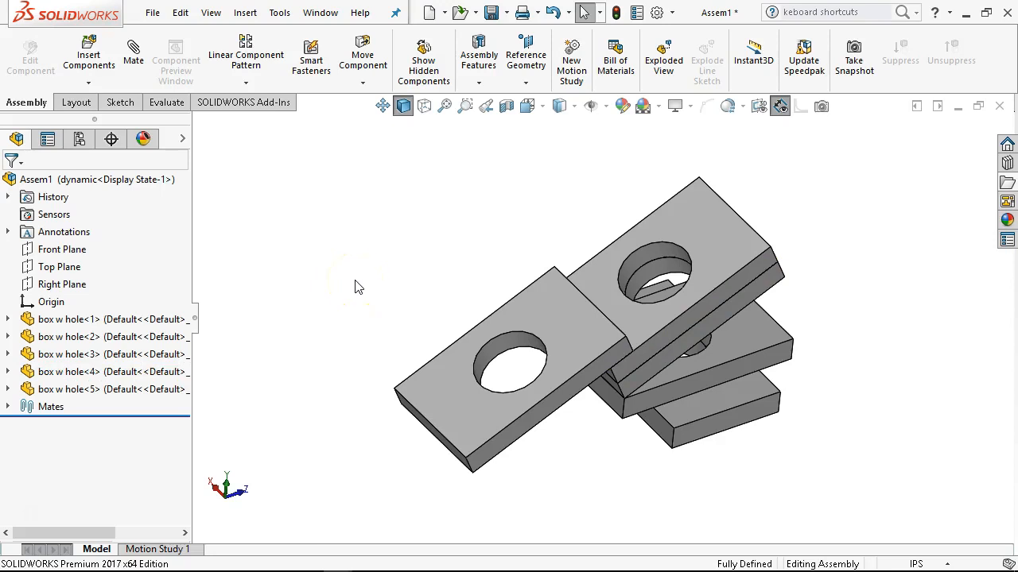
Activate the Default configuration and save the assembly as Assem1.SLDASM.
left_click(13, 205)
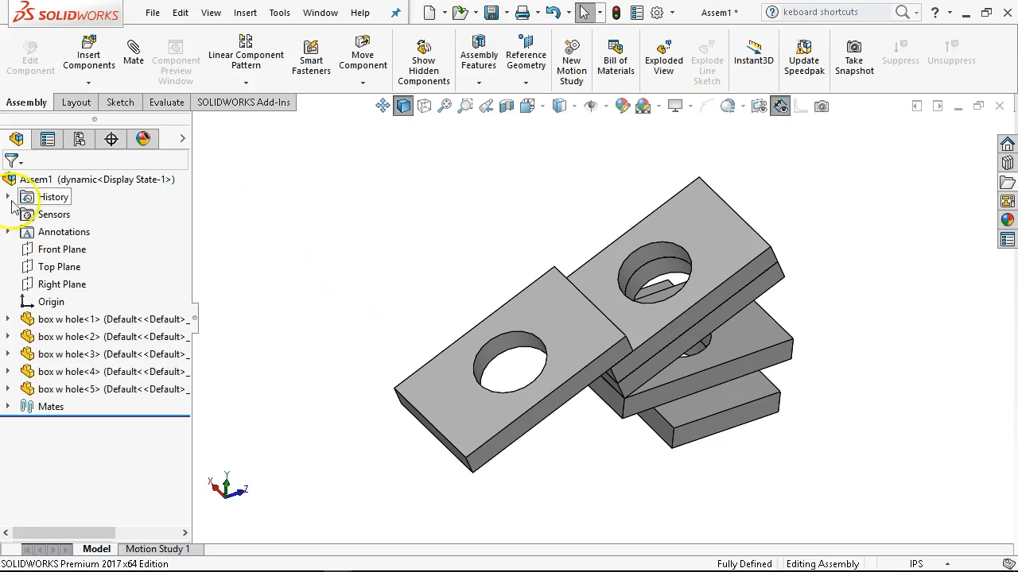
left_click(80, 139)
double_click(92, 210)
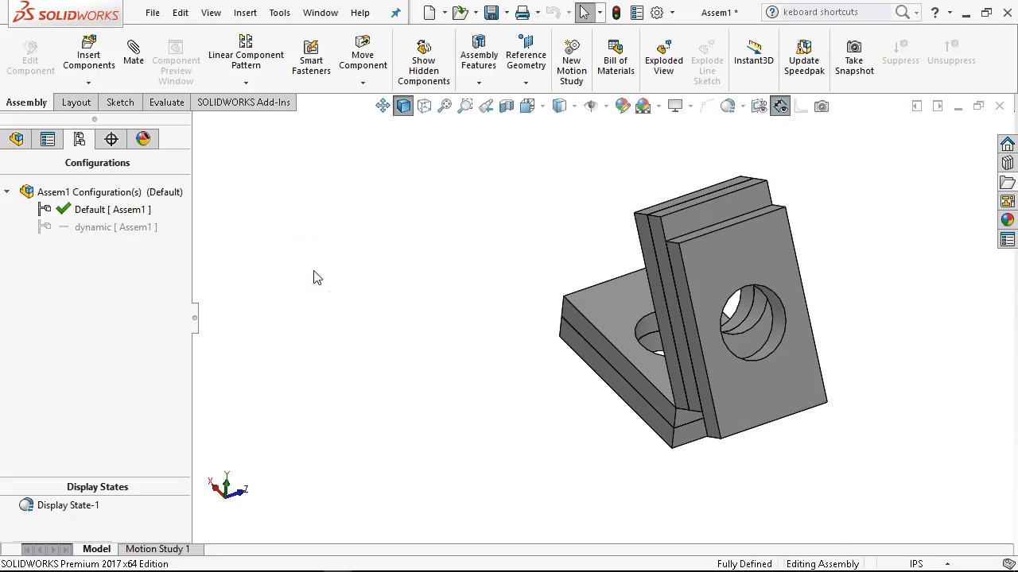
key("ctrl+1")
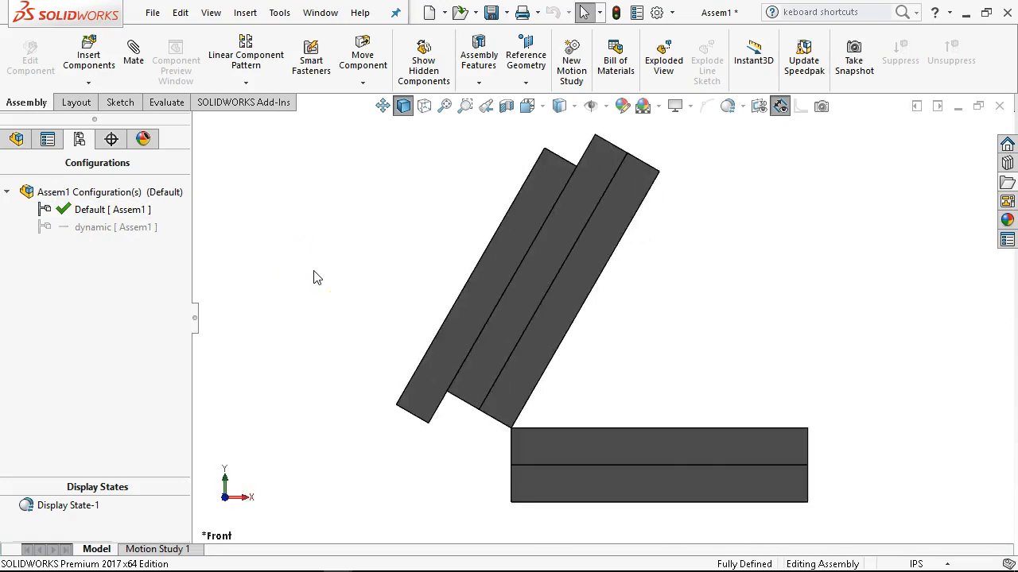
left_click(493, 14)
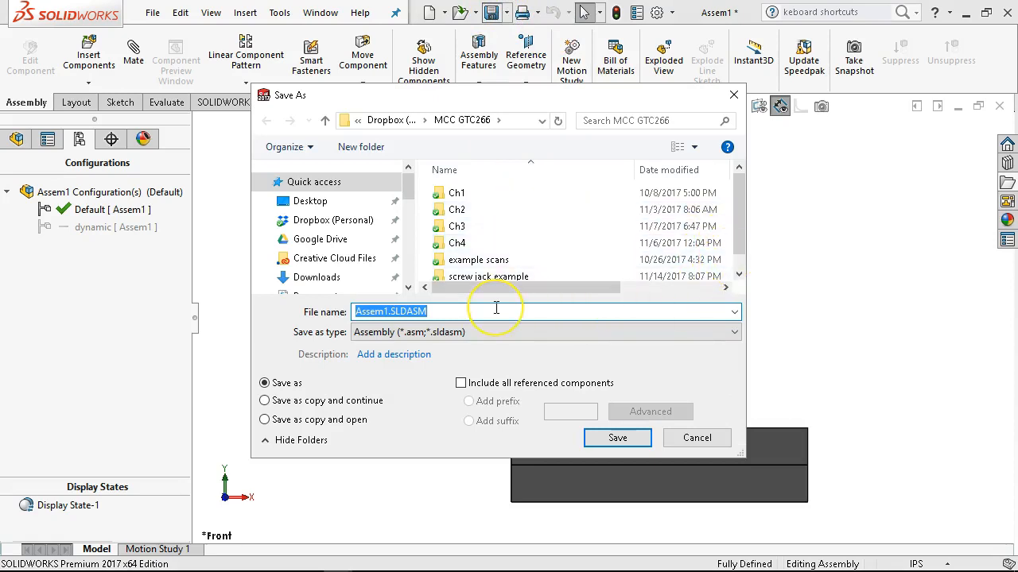
left_click(615, 434)
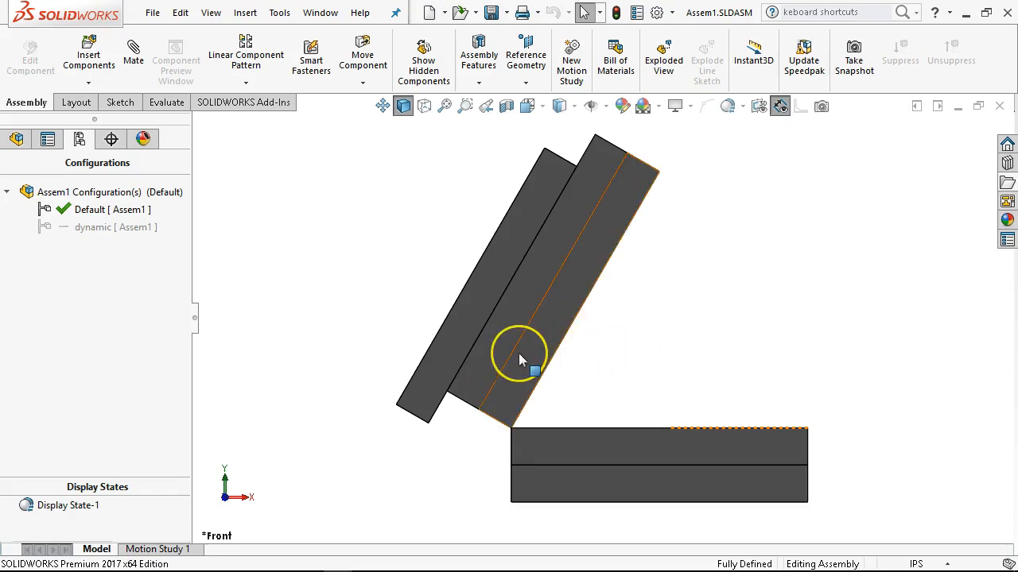
Place a copy of box w hole<5> in the empty space beside the tilted plates.
middle_click_drag(395, 295, 430, 369)
scroll(429, 366, "up", 1)
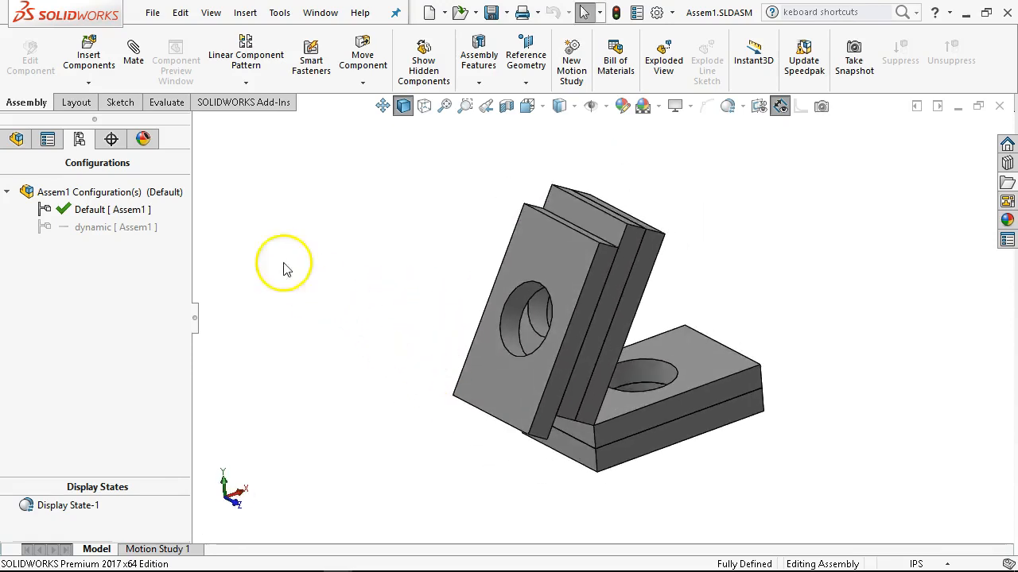
left_click(16, 140)
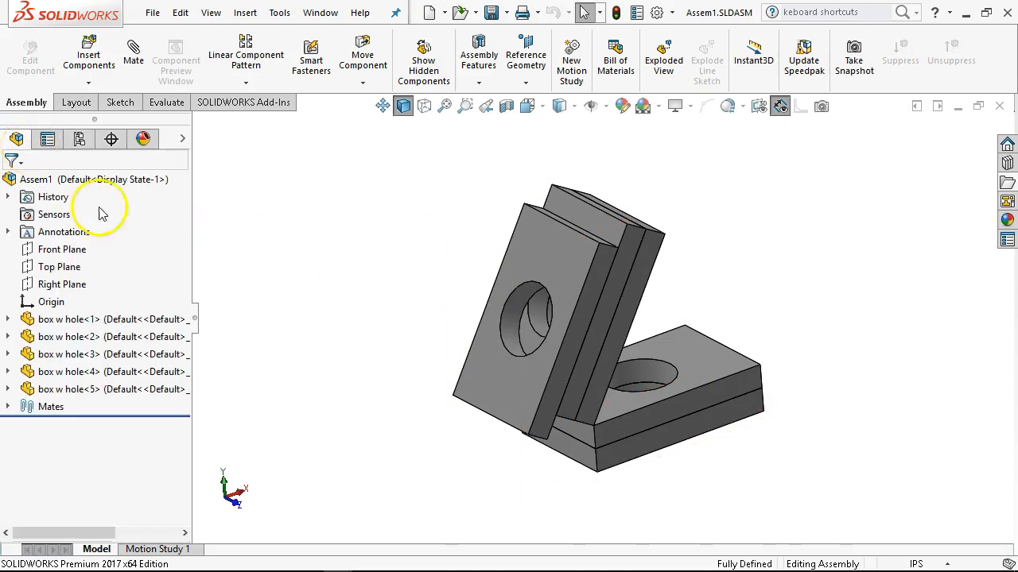
left_click_drag(483, 377, 357, 273)
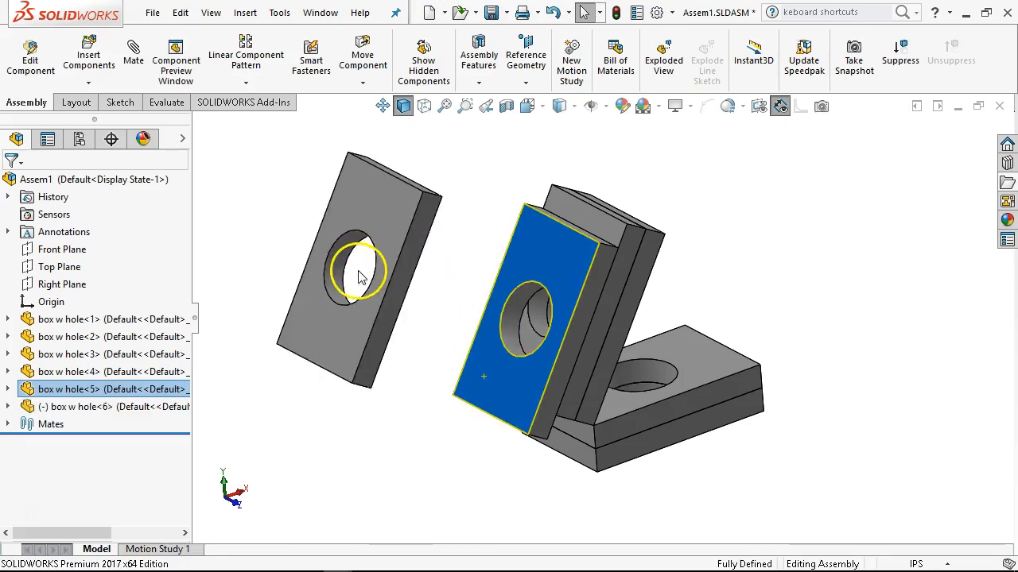
Mate the copied plate's short end face to the large face of box w hole<5> with Profile Center at 0.000in, rotated counterclockwise.
middle_click_drag(402, 350, 390, 262)
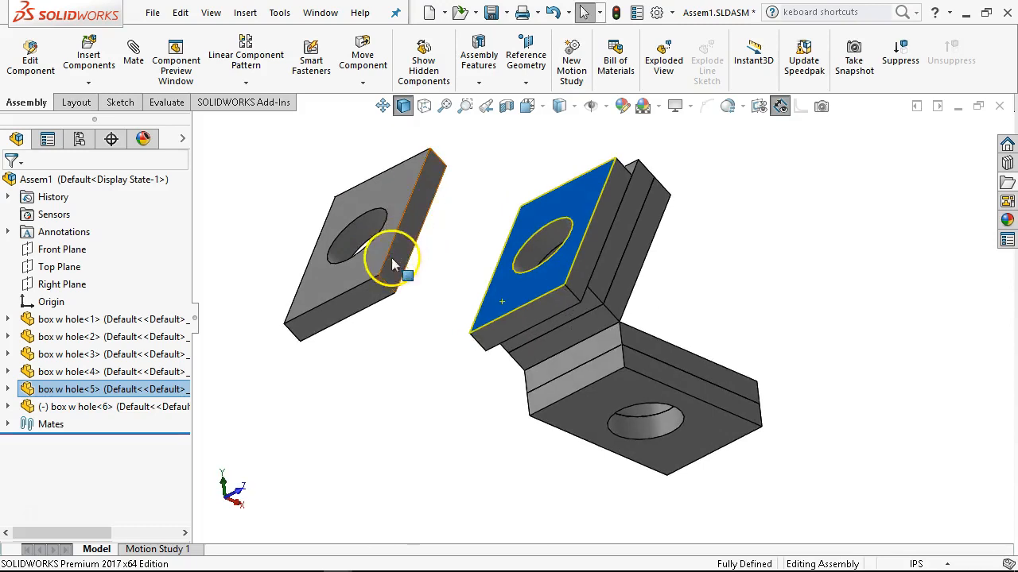
scroll(387, 306, "down", 2)
left_click(382, 318, "ctrl")
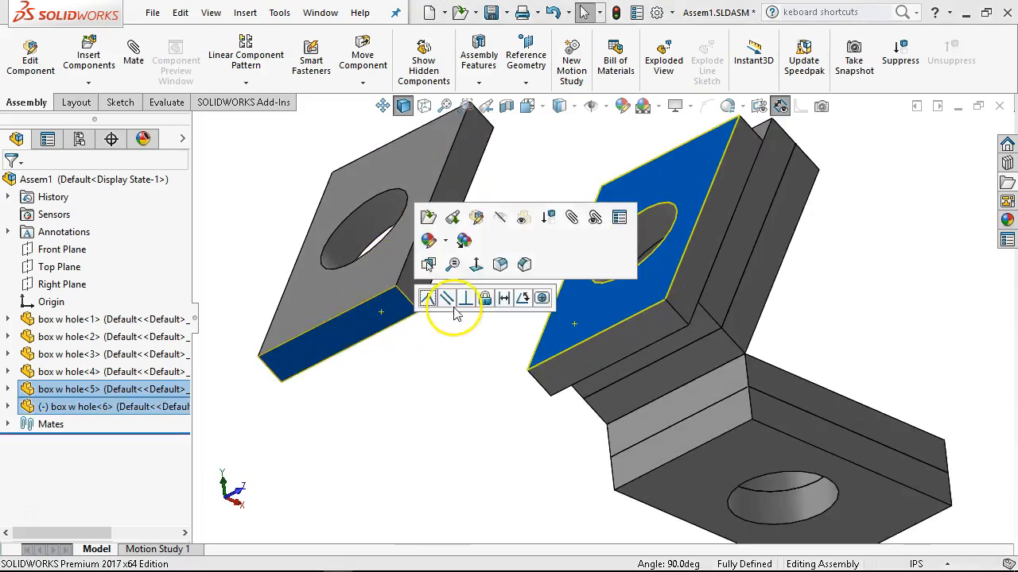
left_click(541, 298)
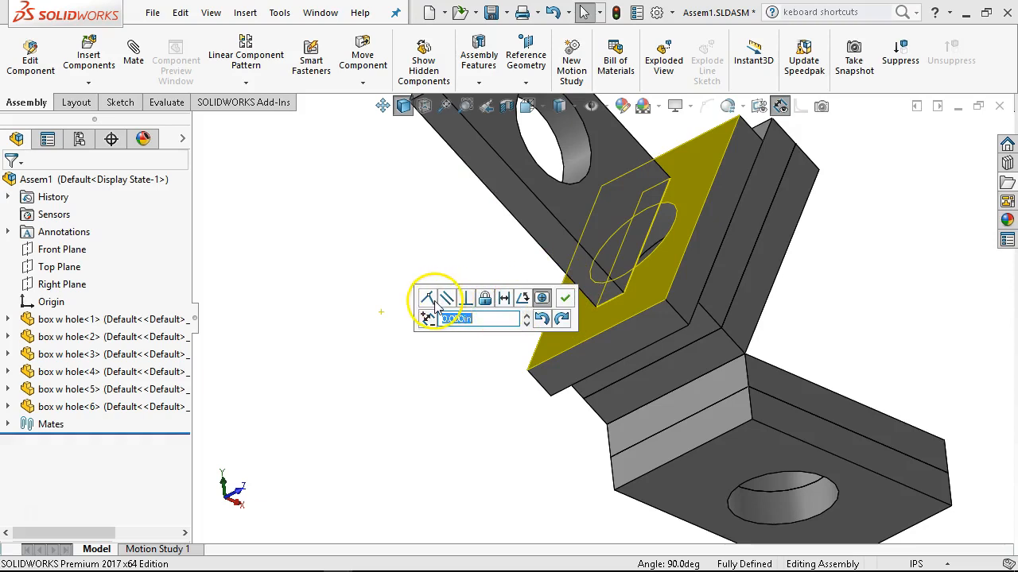
left_click(541, 318)
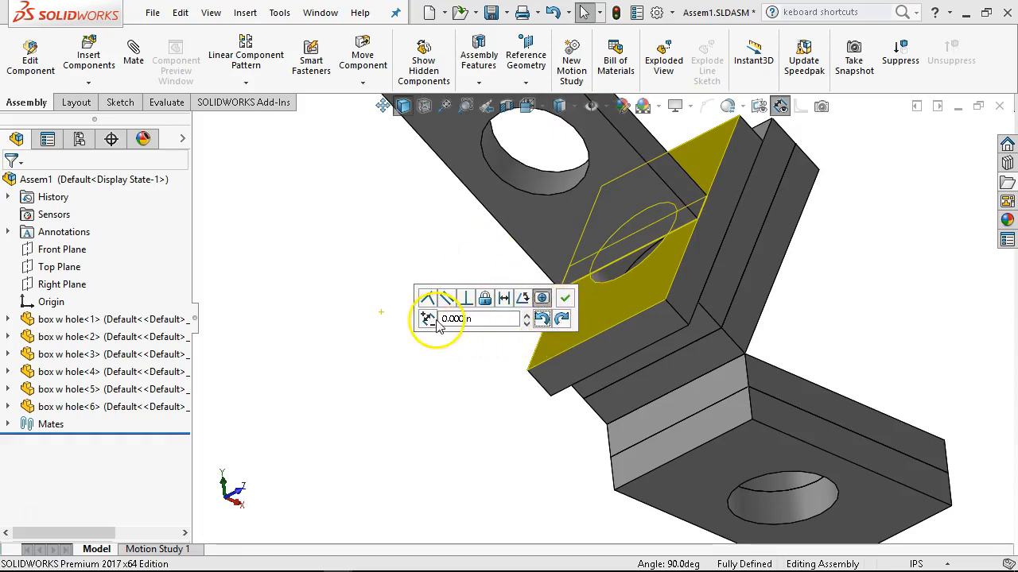
left_click(565, 299)
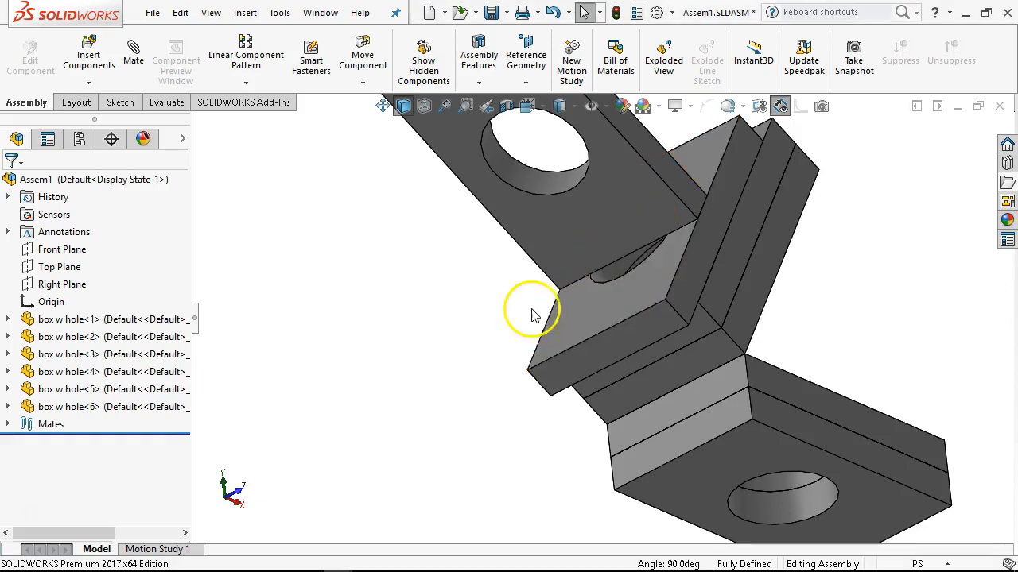
Place a copy of box w hole<6> above the original and make the holes of the two plates concentric.
scroll(528, 311, "up", 5)
middle_click_drag(517, 307, 607, 340)
left_click(660, 299)
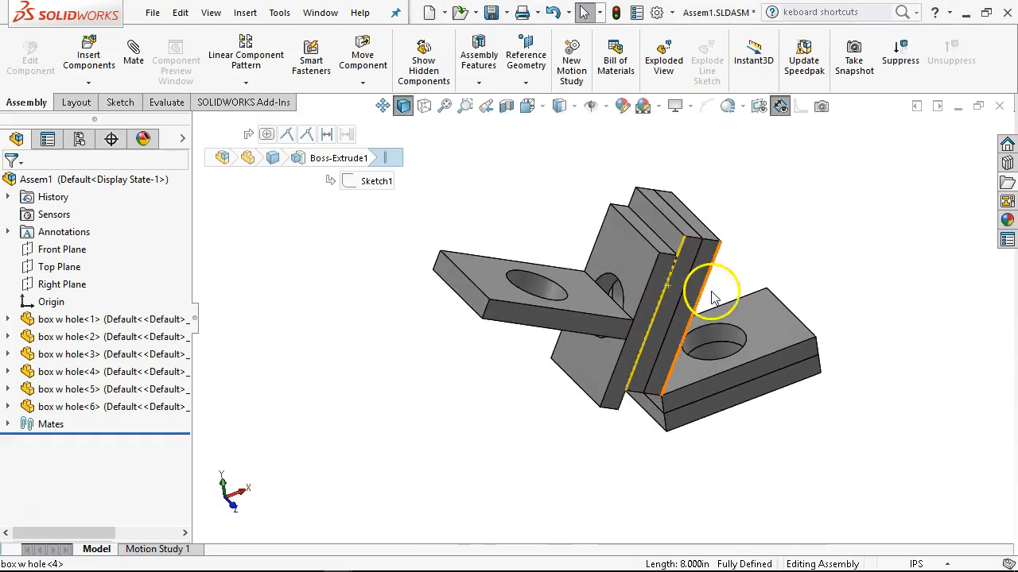
left_click(573, 232)
scroll(573, 237, "down", 2)
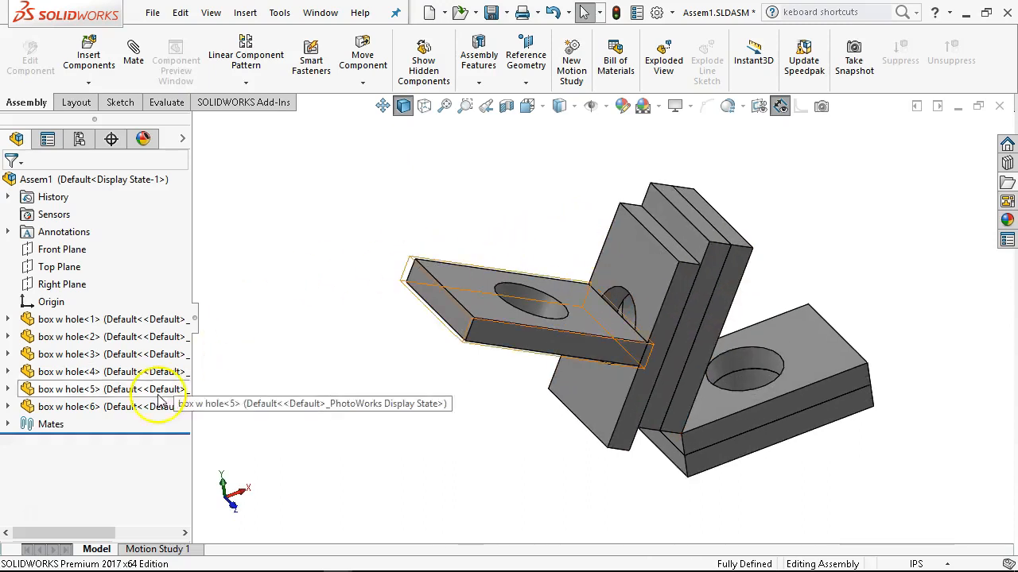
left_click_drag(115, 418, 400, 182, "ctrl")
left_click(401, 181)
left_click(520, 304, "ctrl")
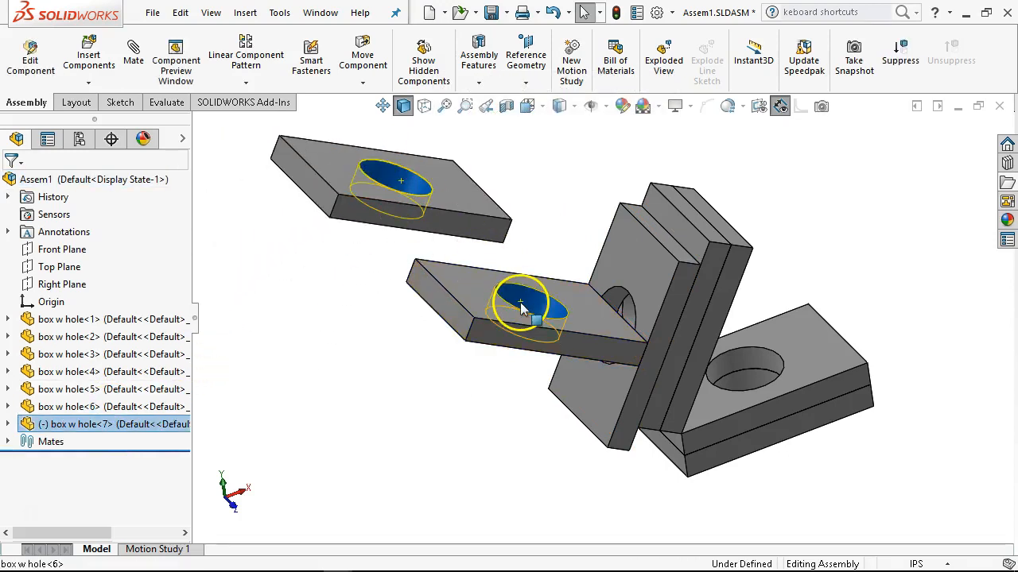
left_click(623, 287)
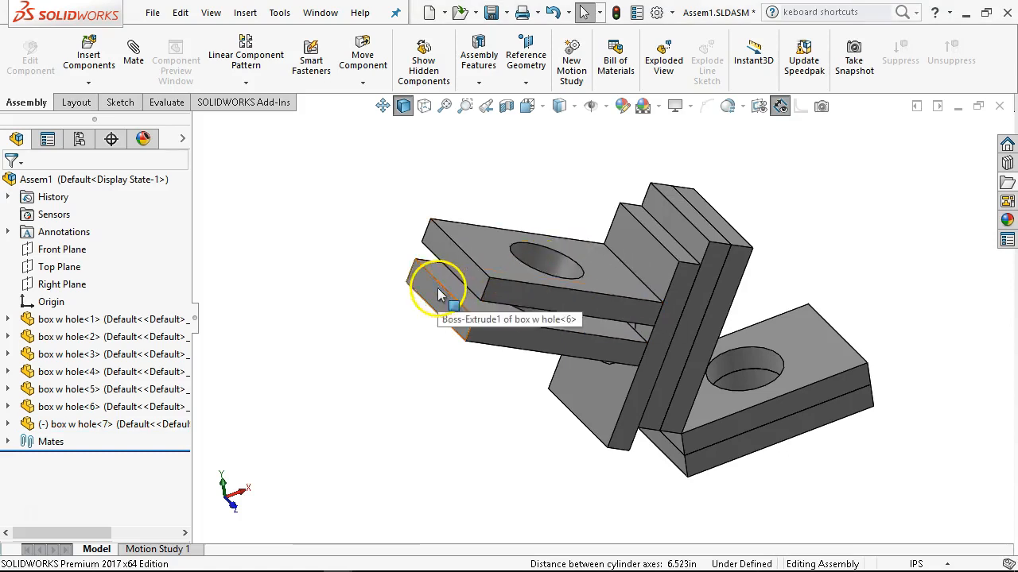
Review the standard mate types and options, and rotate box w hole<7> slightly about its hole to show its remaining freedom.
left_click(136, 55)
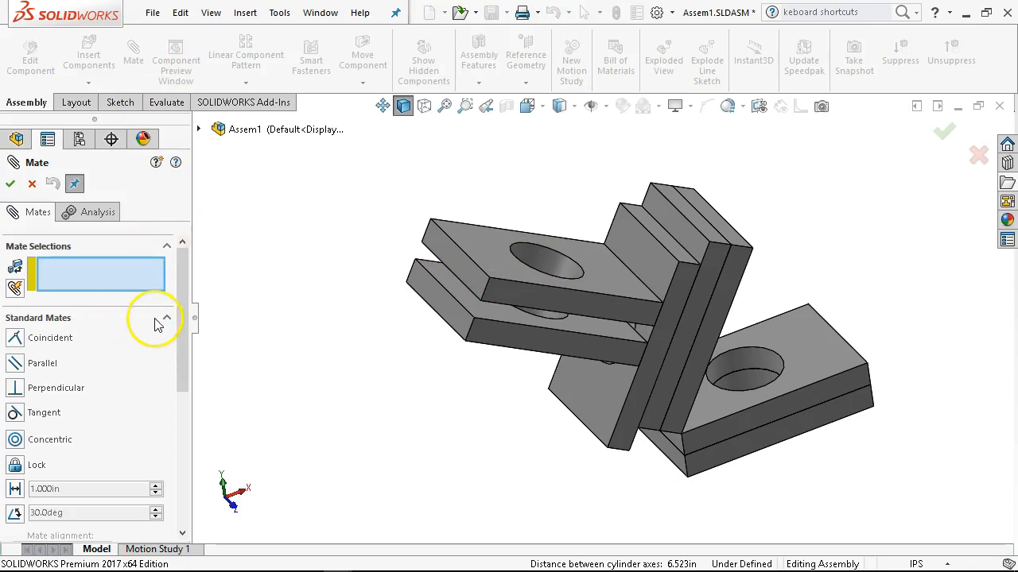
left_click_drag(184, 320, 184, 345)
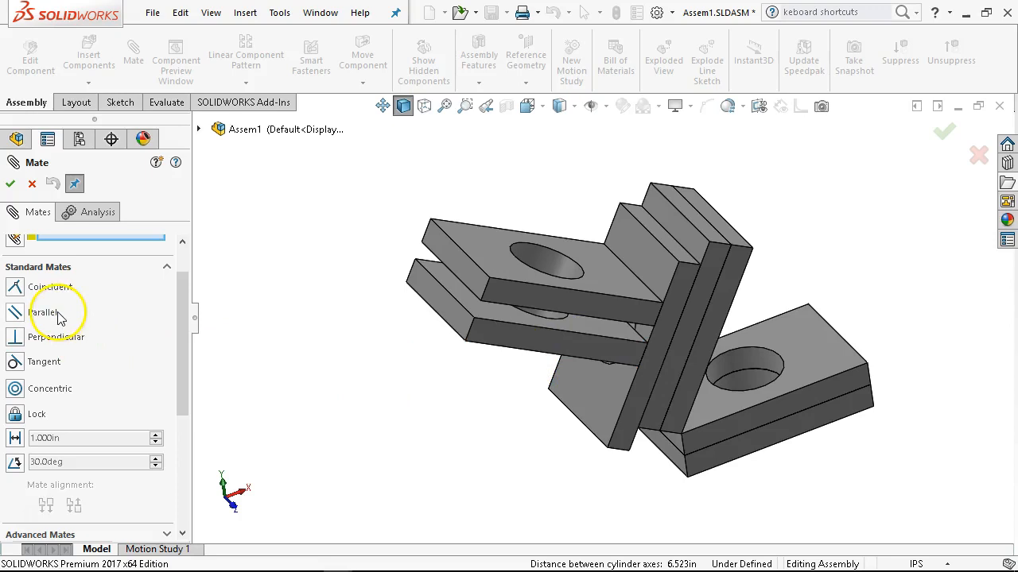
left_click(377, 412)
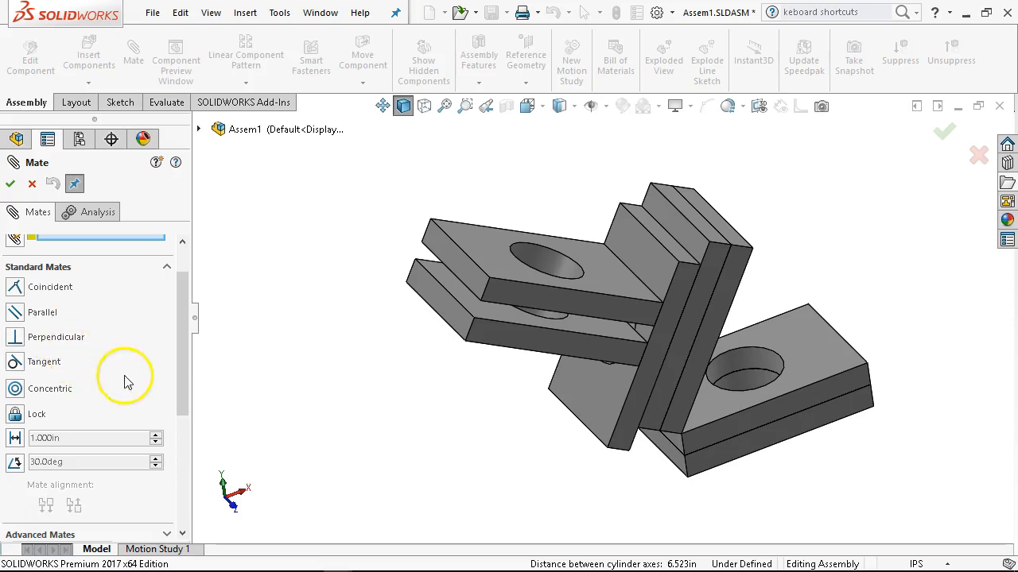
mouse_move(500, 256)
left_mouse_down()
mouse_move(464, 234)
mouse_move(510, 263)
left_mouse_up()
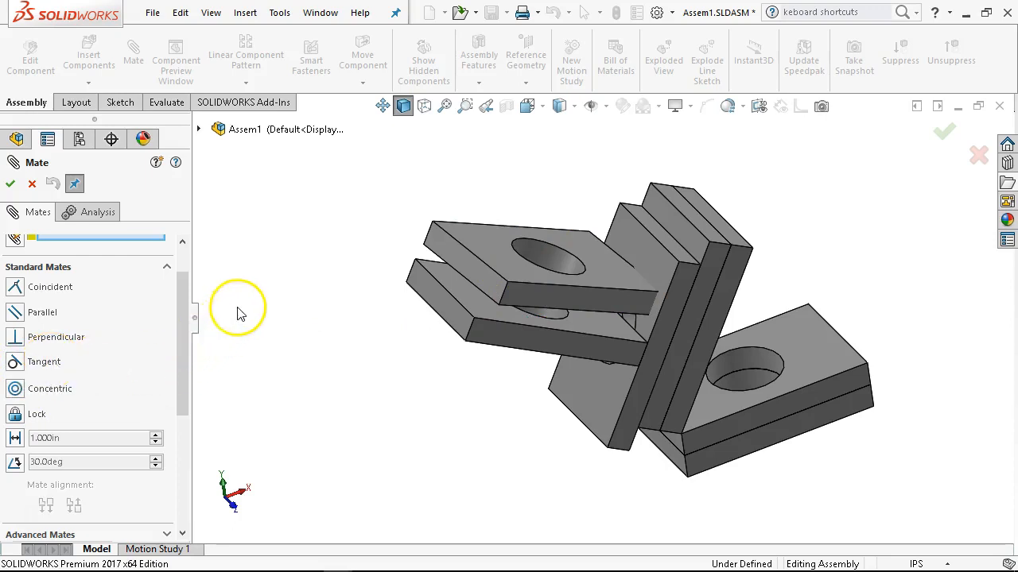
left_click_drag(182, 364, 54, 387)
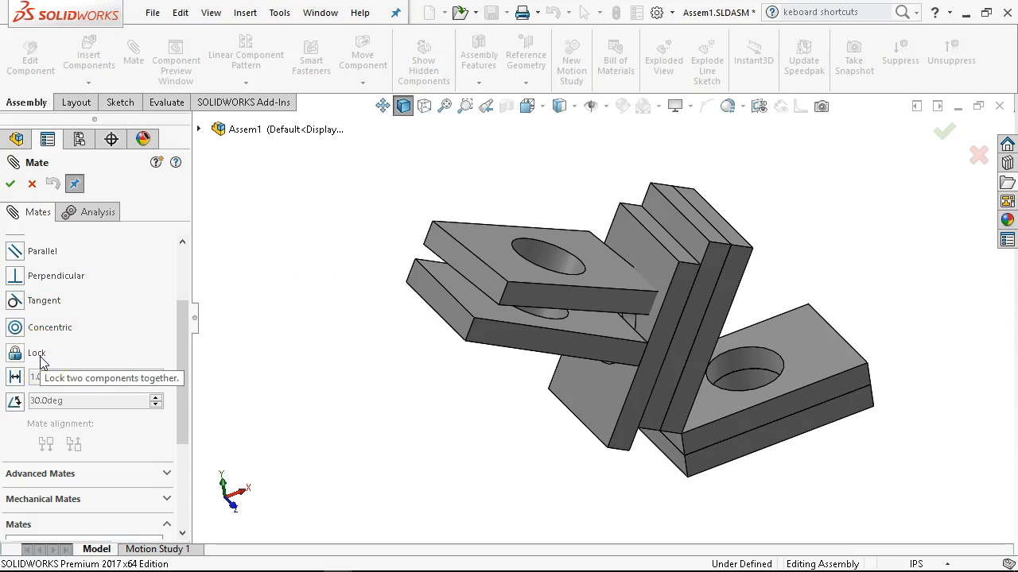
left_click(229, 384)
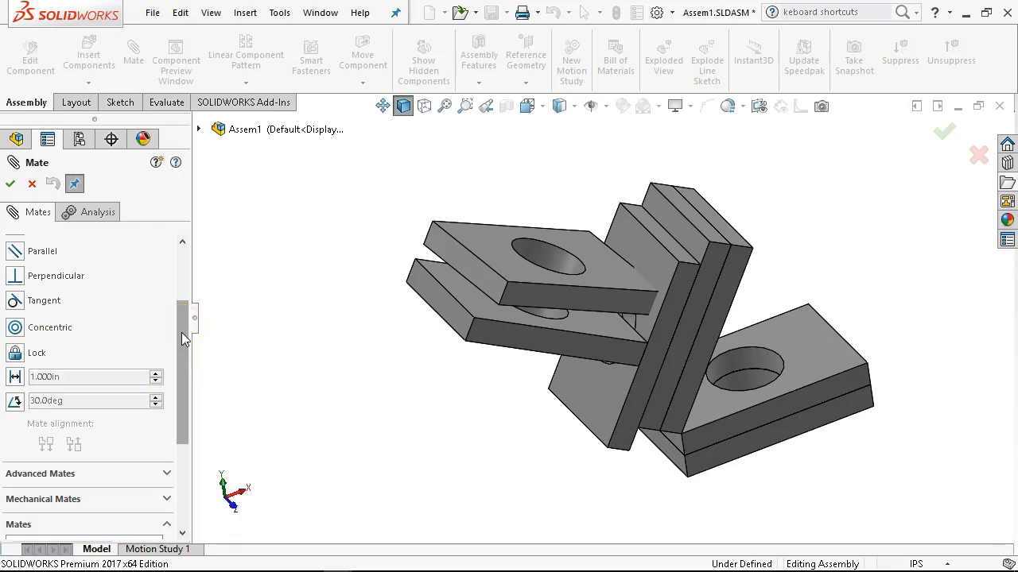
left_click_drag(183, 340, 178, 392)
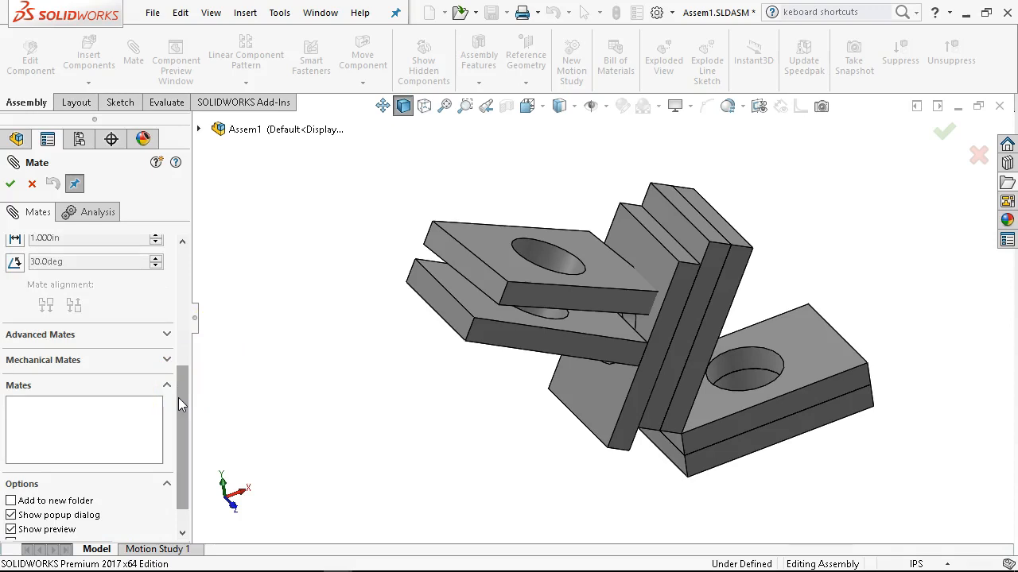
left_click(183, 387)
mouse_move(183, 380)
left_mouse_down()
mouse_move(191, 350)
mouse_move(193, 370)
left_mouse_up()
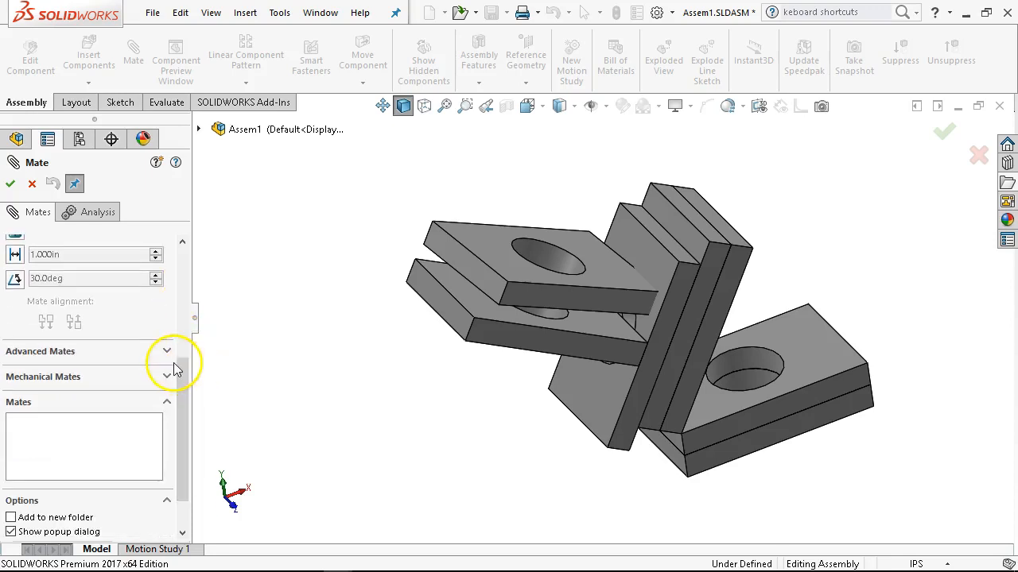
Review the advanced mate types against the plate assembly, and leave the mate command without adding a mate.
left_click(168, 352)
left_click_drag(189, 378, 190, 298)
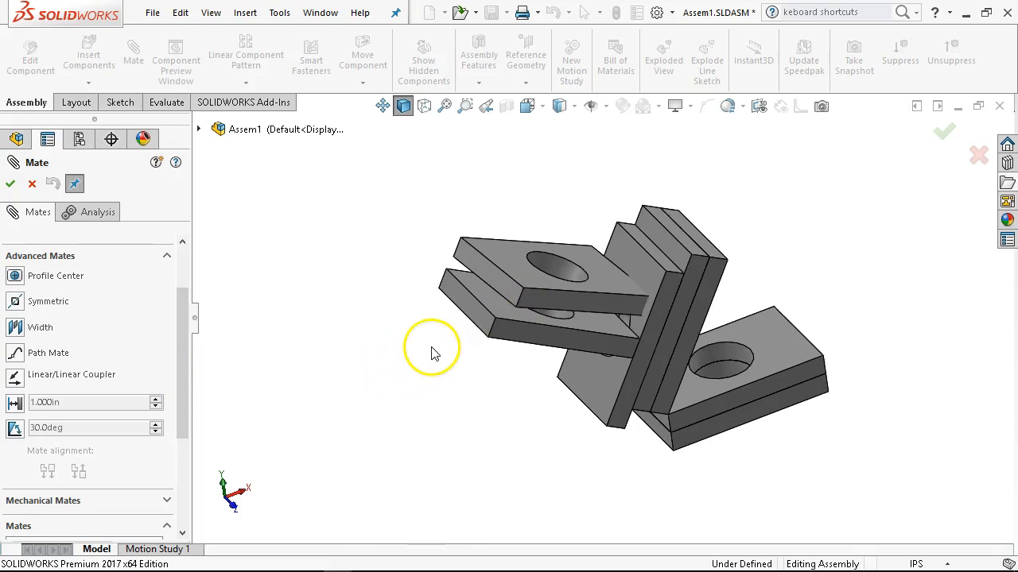
middle_click_drag(436, 348, 464, 351)
scroll(459, 352, "down", 2)
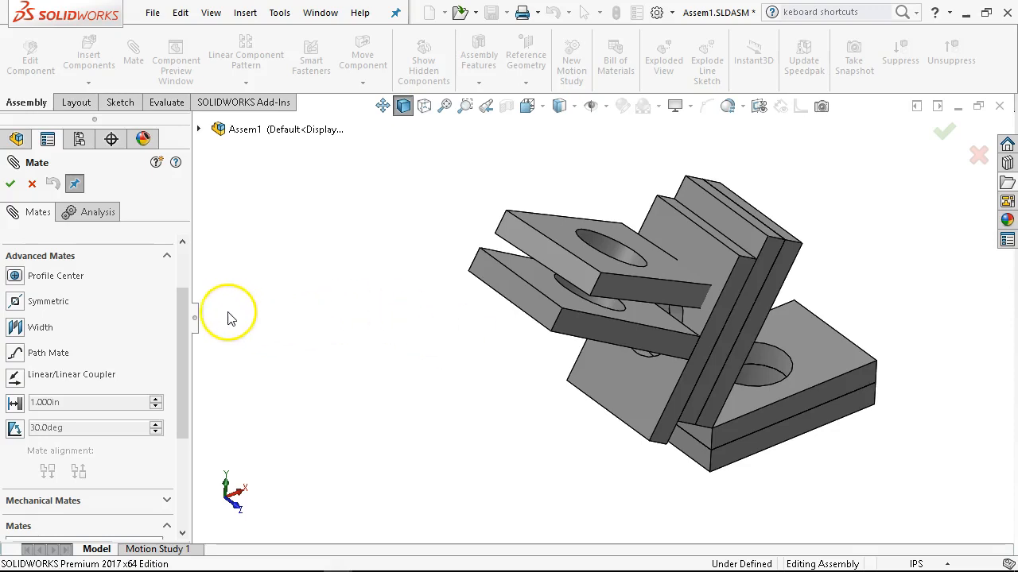
left_click_drag(183, 346, 191, 304)
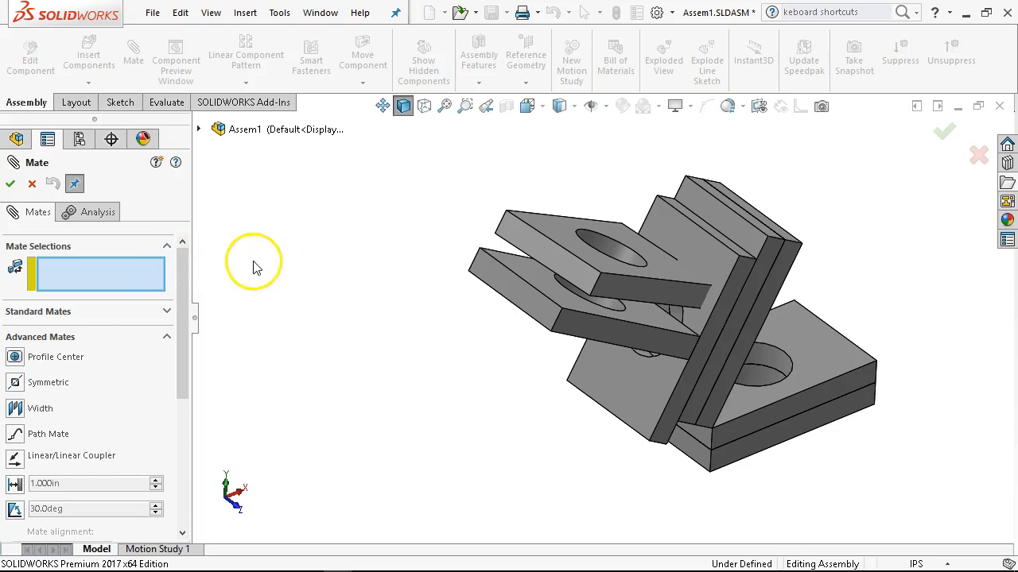
left_click(32, 184)
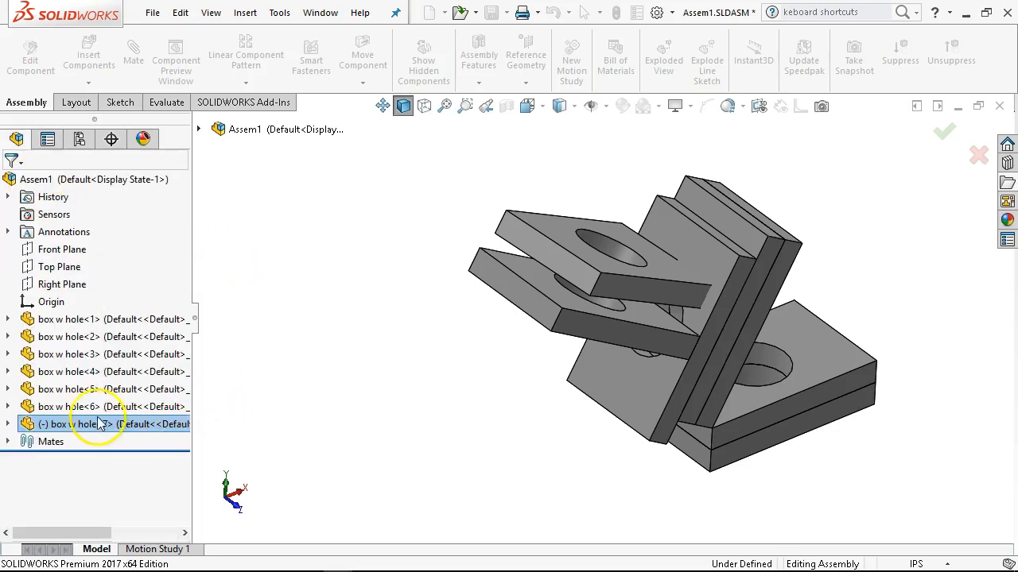
Place a copy of box w hole<7> in the empty space beside the assembly.
left_click_drag(95, 427, 387, 414, "ctrl")
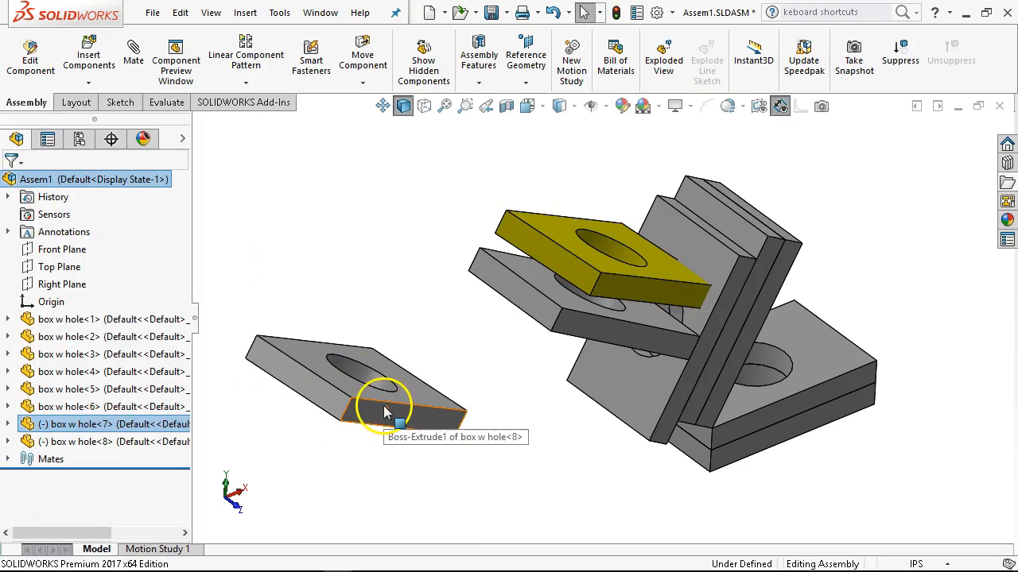
left_click(325, 401)
left_click(226, 227)
Start a Symmetric mate with the assembly's Front Plane as the symmetry plane.
left_click(132, 46)
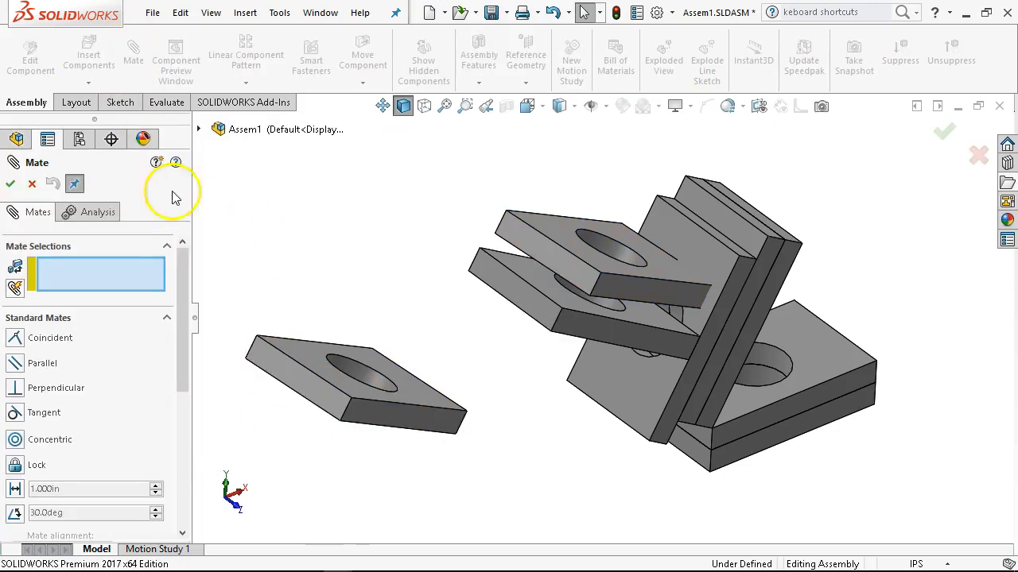
left_click(166, 318)
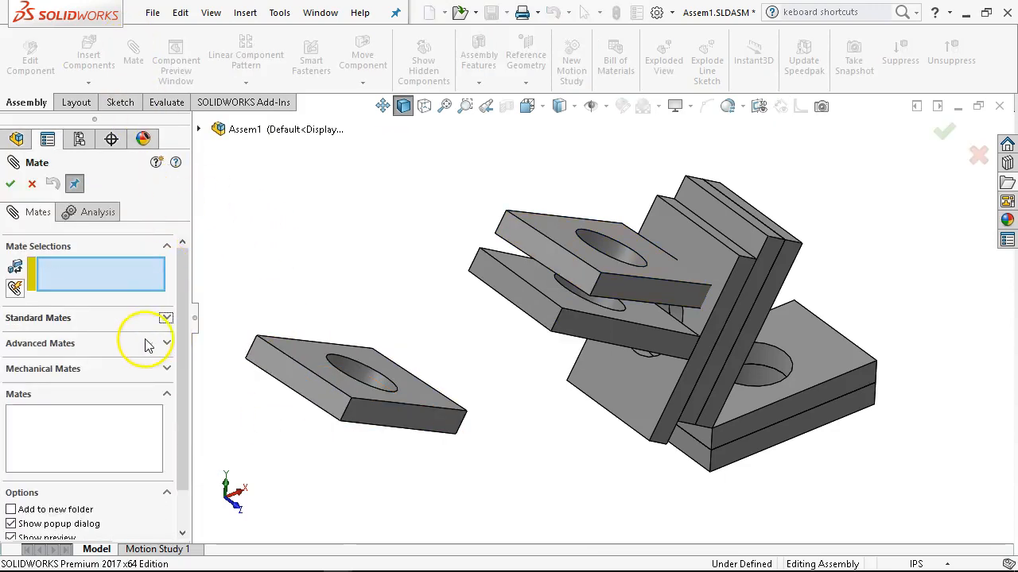
left_click(93, 344)
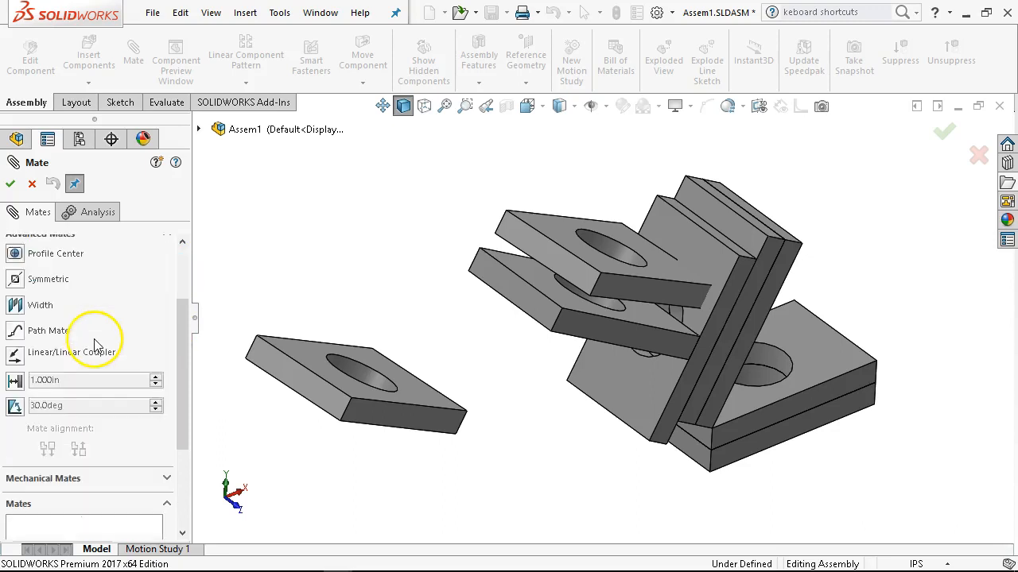
left_click(15, 278)
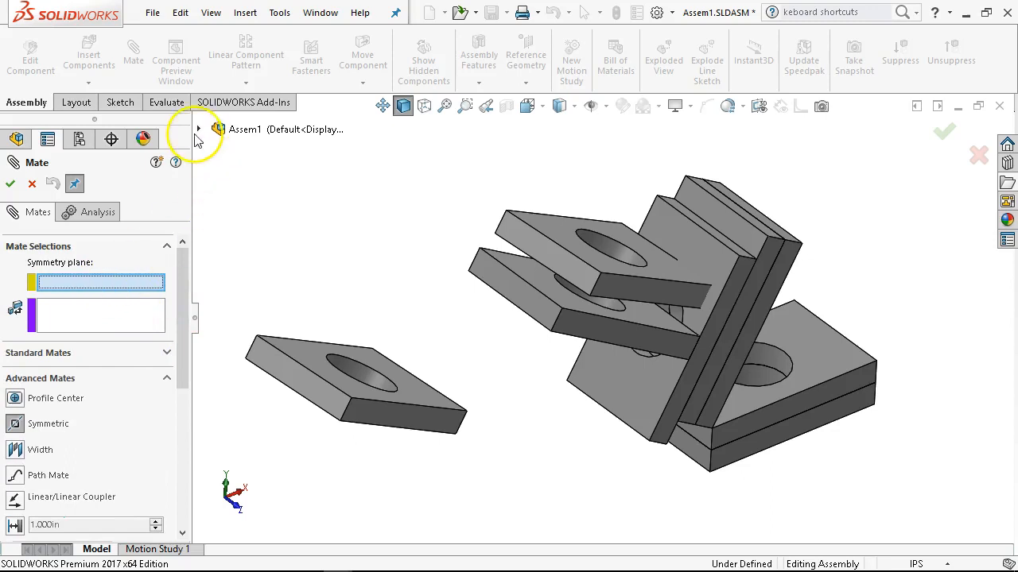
left_click(199, 129)
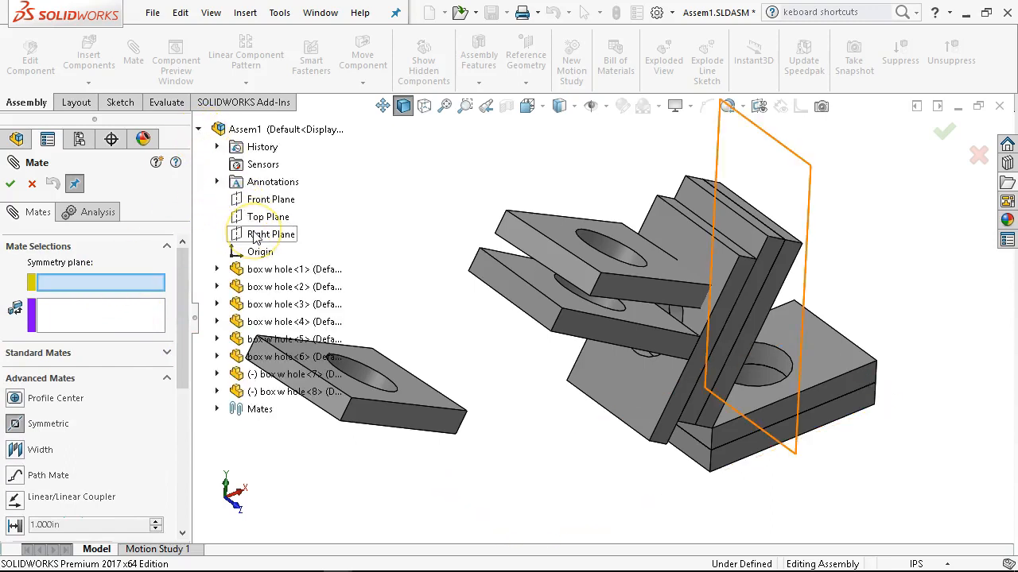
left_click(253, 203)
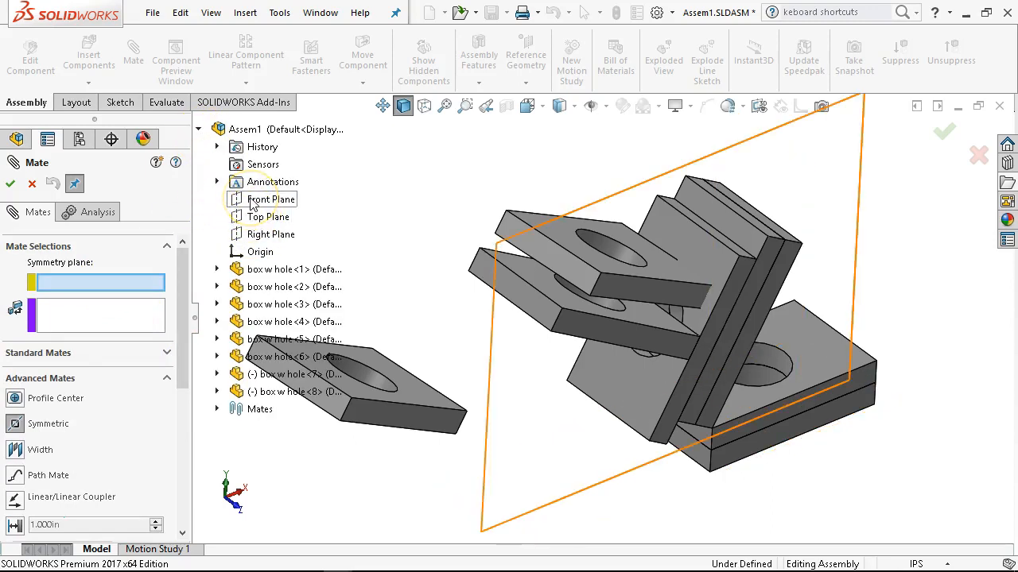
left_click(251, 200)
Try to make two opposite end faces of box w hole<8> symmetric about the Front Plane, and abandon the mate.
scroll(471, 407, "up", 2)
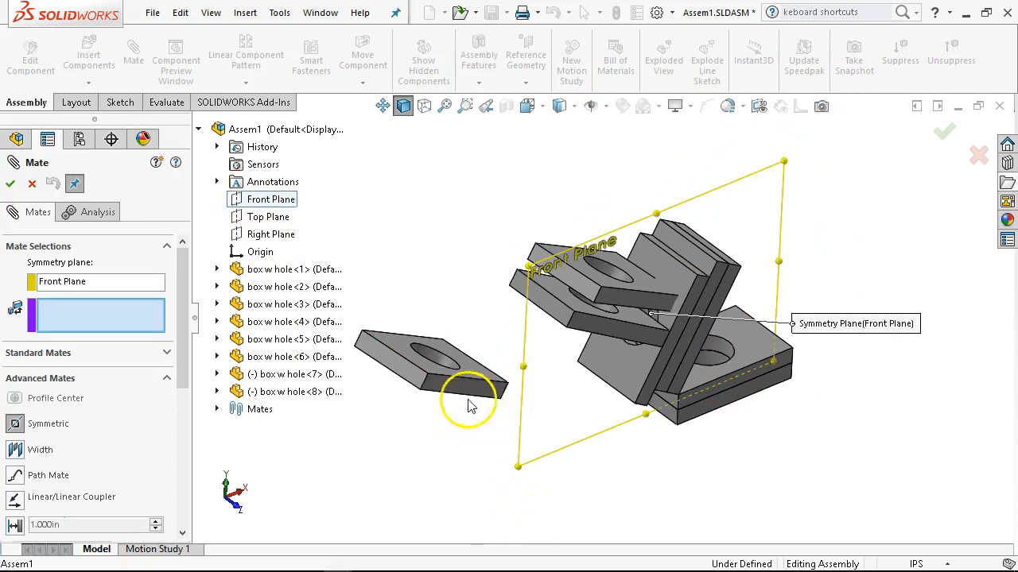
left_click(398, 358)
middle_click_drag(556, 448, 497, 387)
scroll(541, 378, "down", 3)
left_click(560, 374)
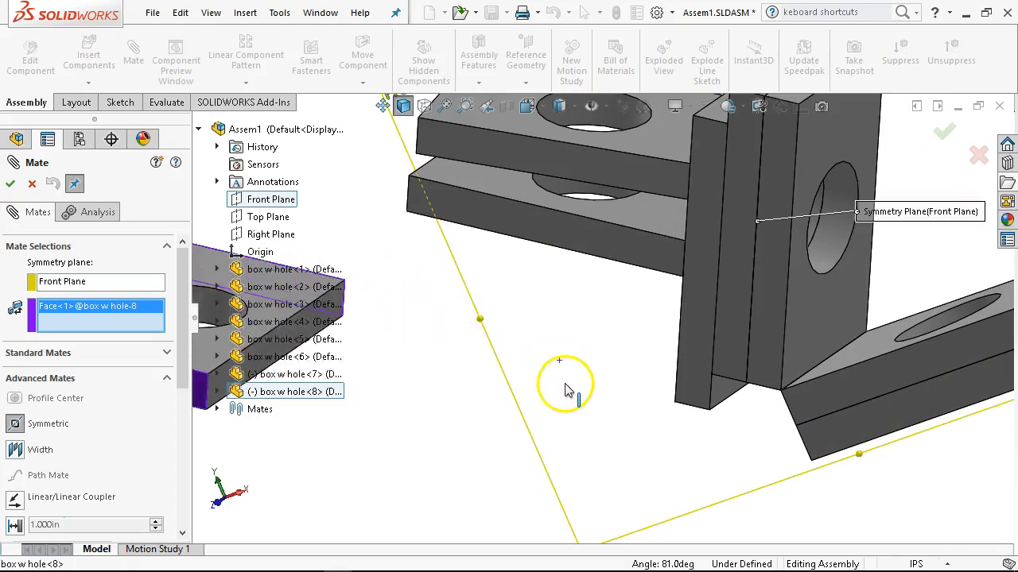
scroll(583, 381, "up", 3)
middle_click_drag(567, 380, 624, 398)
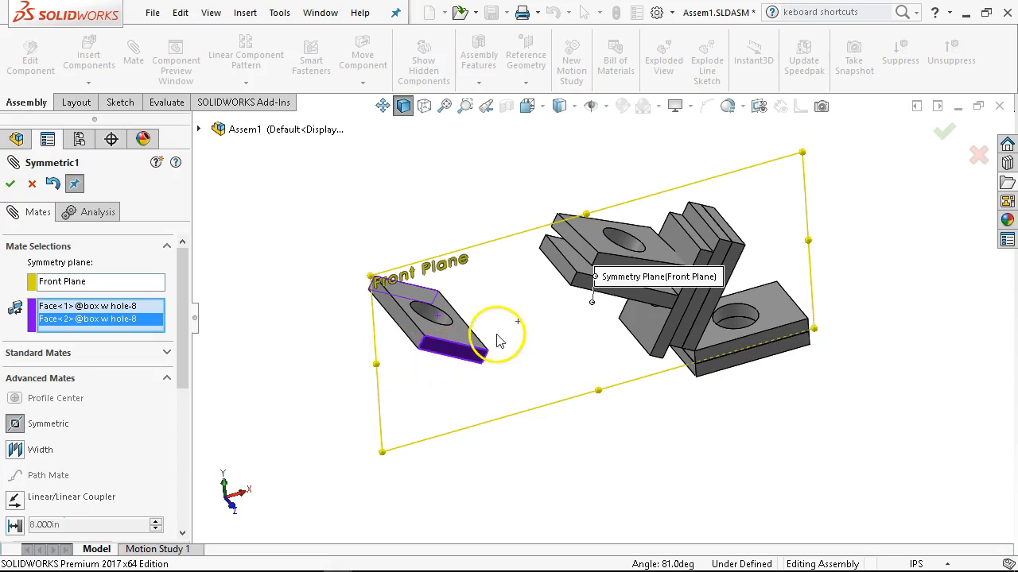
scroll(469, 342, "down", 2)
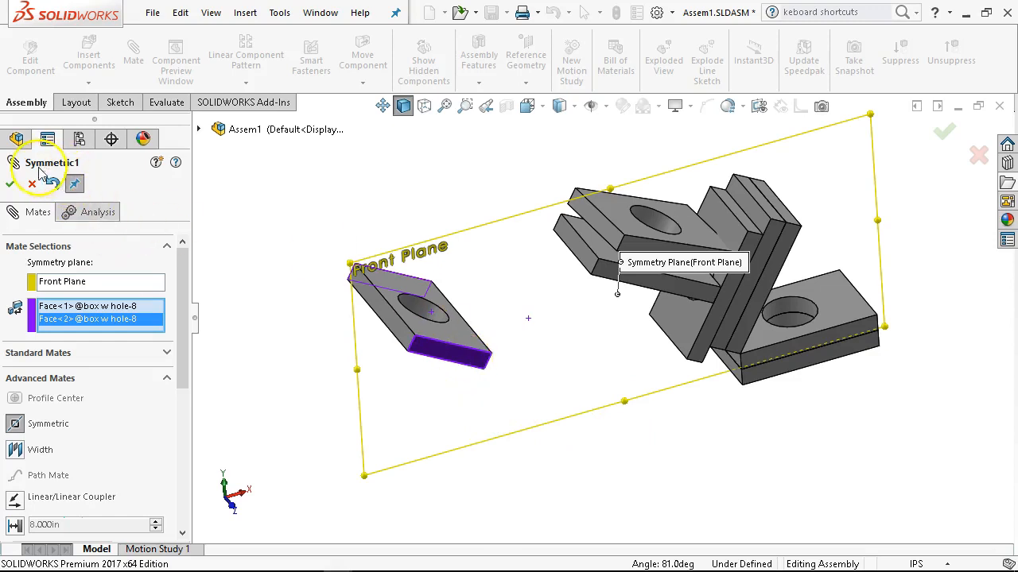
middle_click_drag(427, 352, 433, 397)
middle_click_drag(461, 228, 468, 108)
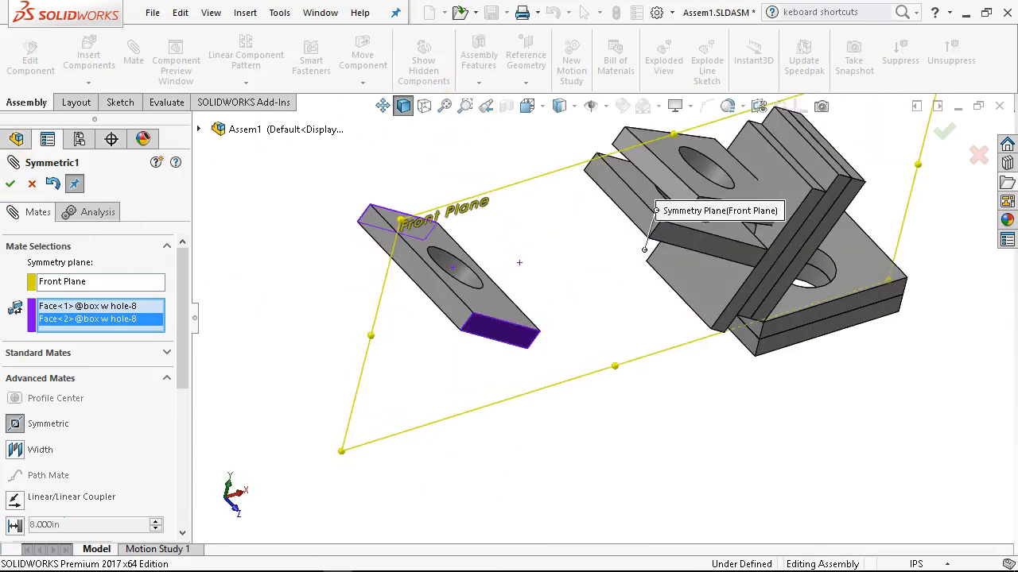
left_click(32, 189)
Place a copy of box w hole<8> in the empty space just below the original plate.
middle_click_drag(406, 400, 596, 385)
scroll(291, 408, "up", 2)
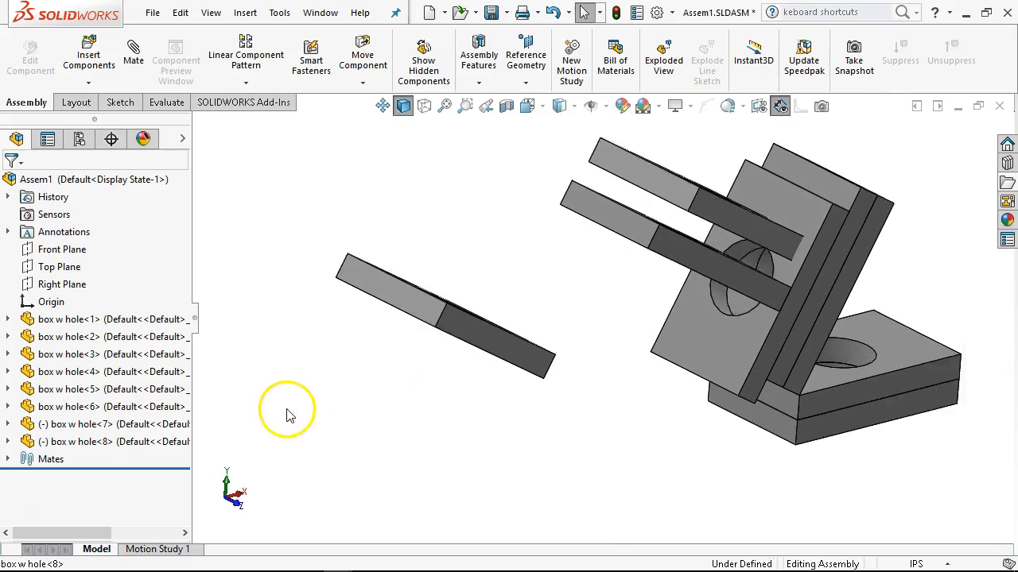
left_click_drag(64, 442, 518, 405, "ctrl")
middle_click_drag(530, 321, 502, 376)
left_click_drag(453, 312, 524, 371)
Rotate the copied plate freely with Rotate Component so it sits at a different angle from box w hole<8>.
left_click(362, 83)
left_click(370, 146)
left_click_drag(500, 421, 575, 490)
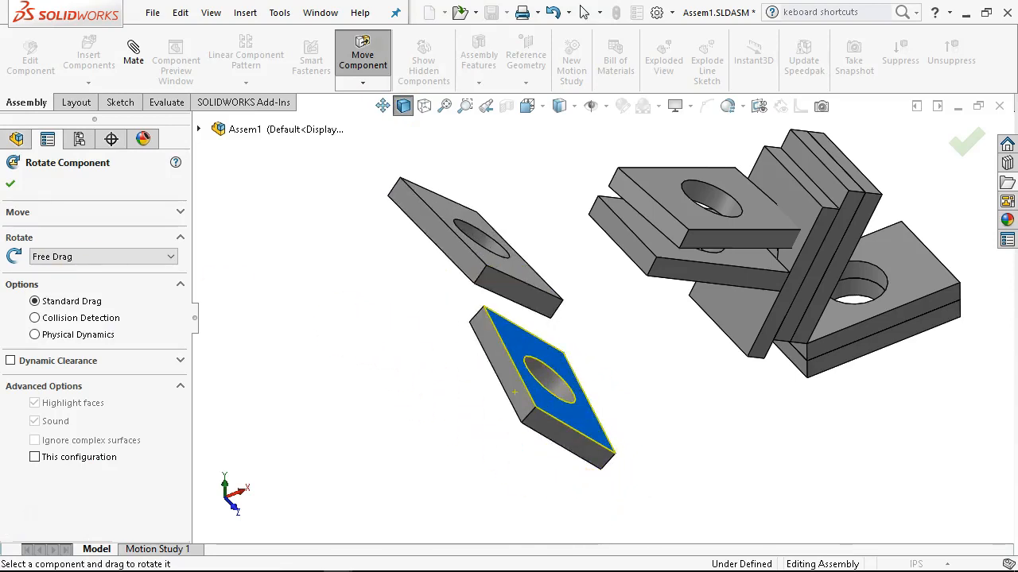
left_click(12, 186)
Make the large upper faces of box w hole<8> and box w hole<9> coincident, and slide the two plates apart.
left_click(436, 197)
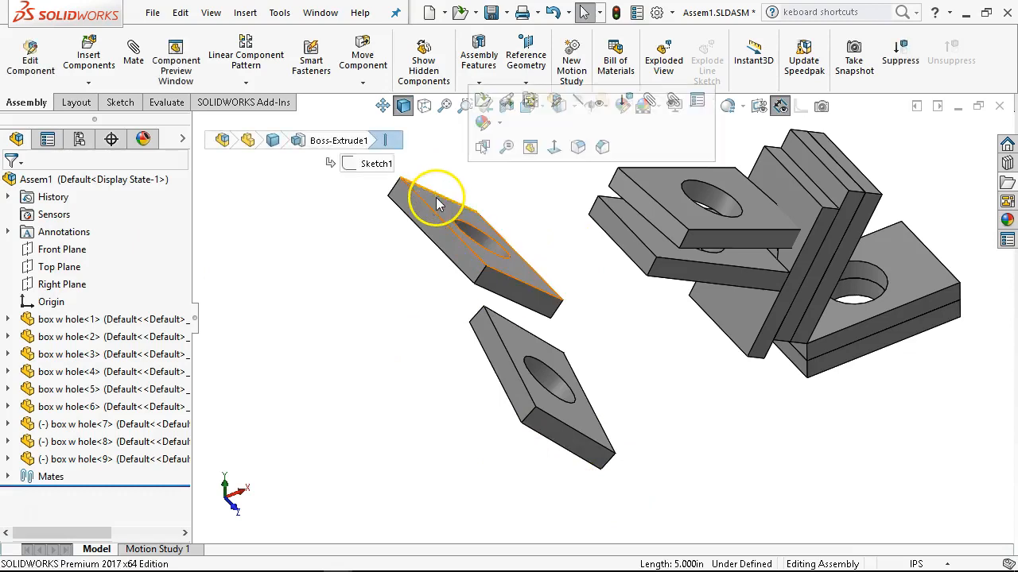
left_click(515, 346, "ctrl")
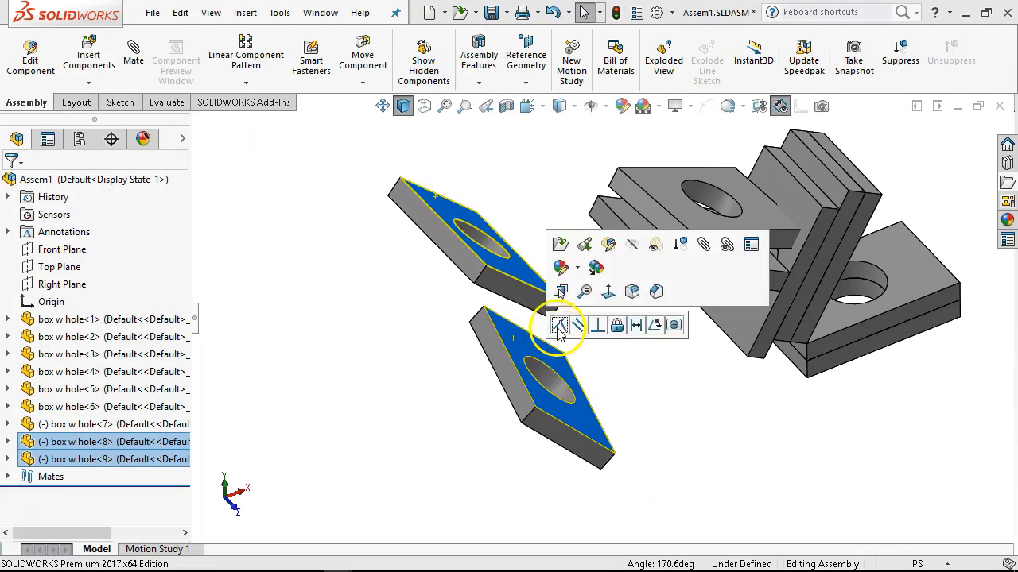
left_click(559, 324)
left_click_drag(589, 340, 652, 499)
left_click_drag(435, 341, 420, 271)
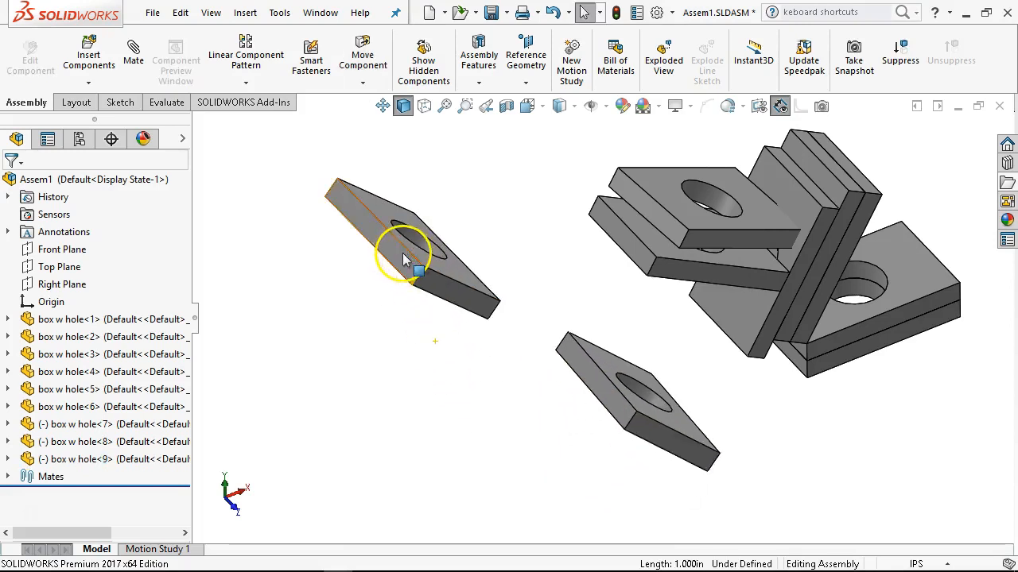
Make the matching long side faces of box w hole<8> and box w hole<9> coincident, and slide the plates along that line.
left_click(400, 251)
left_click(584, 382)
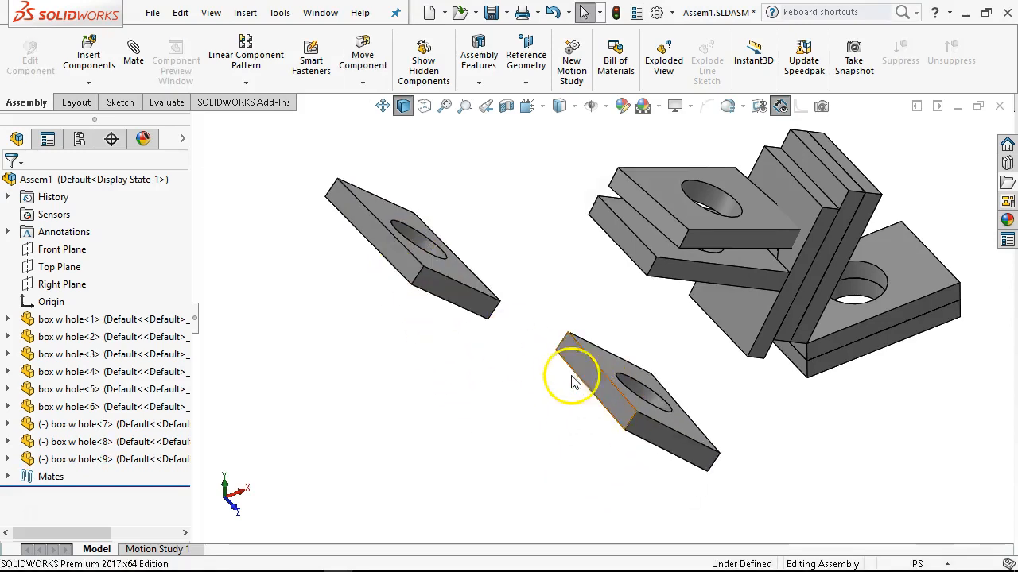
left_click(384, 247, "ctrl")
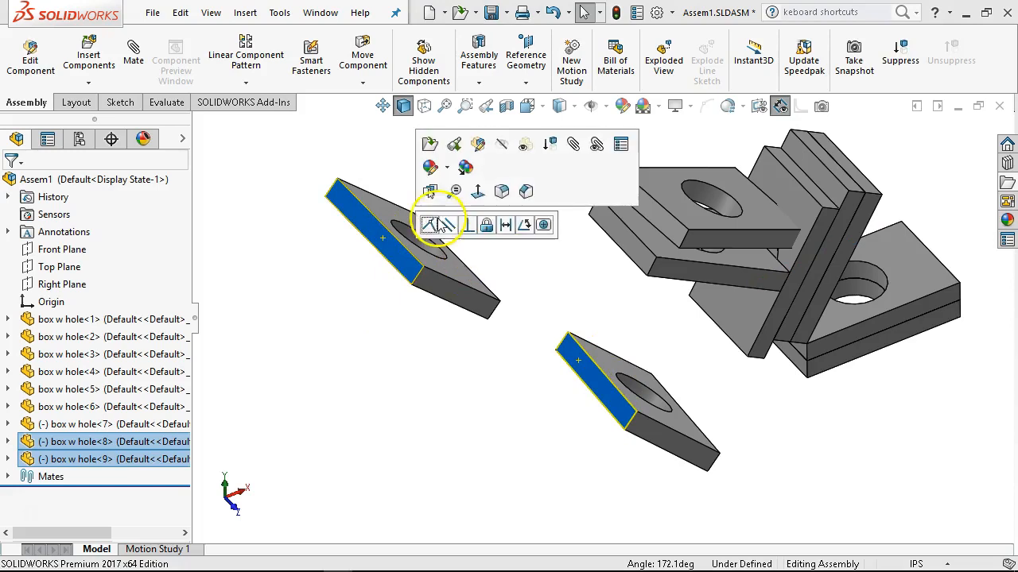
left_click(431, 222)
left_click_drag(545, 390, 654, 501)
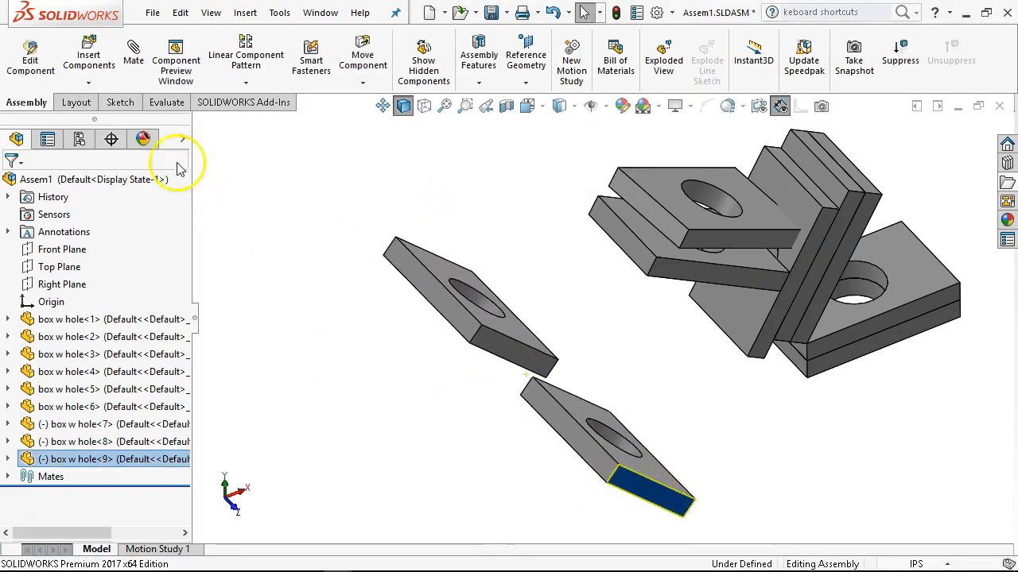
Start a Symmetric mate and replace the preselected face with the Front Plane as its symmetry plane.
left_click(133, 60)
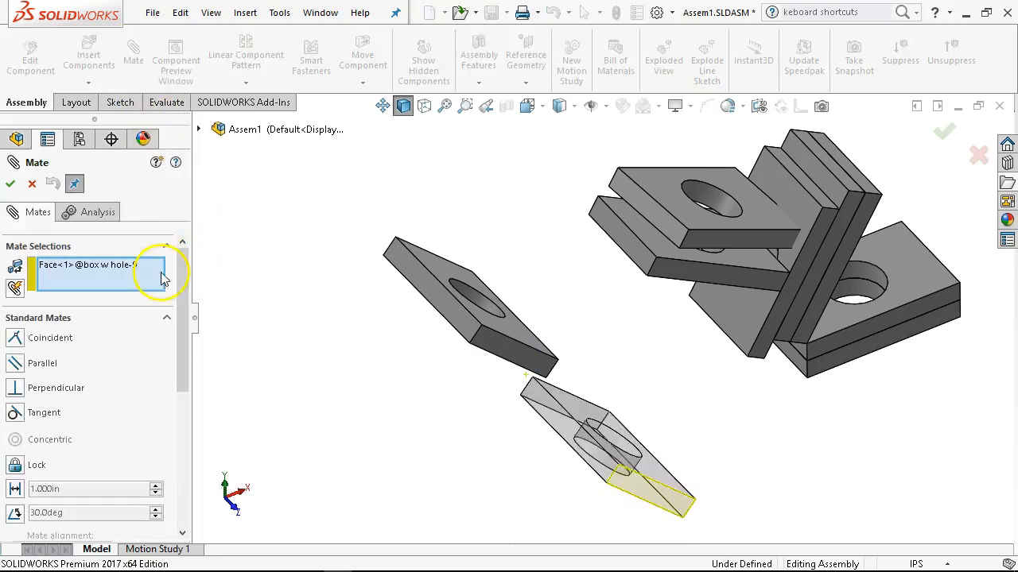
left_click(166, 317)
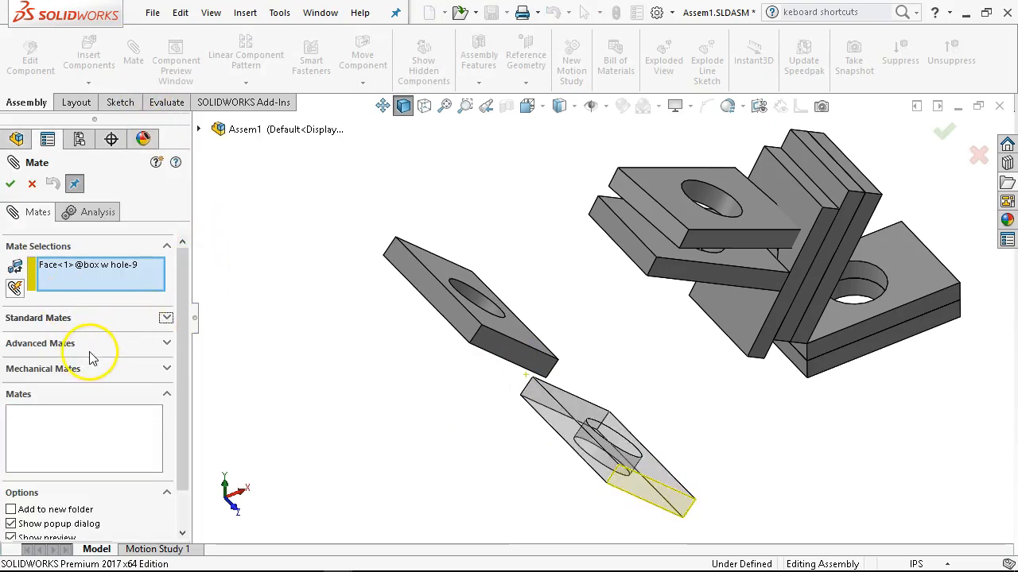
left_click(91, 351)
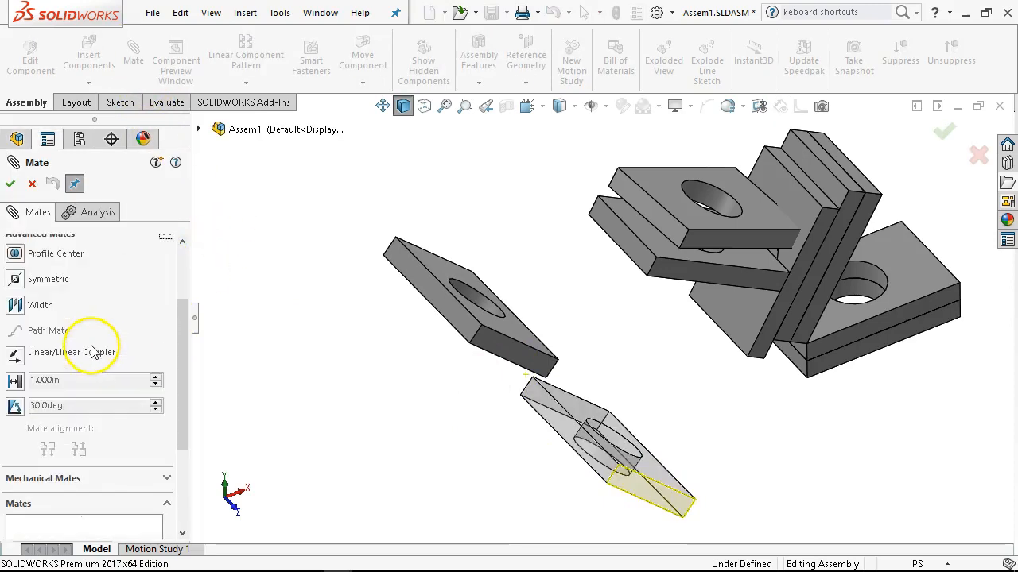
left_click(18, 280)
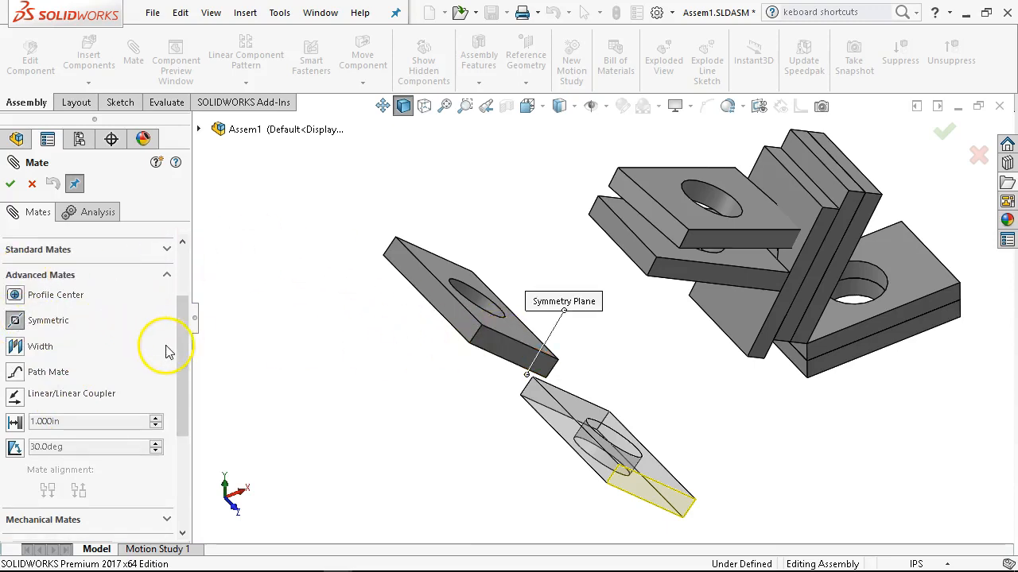
left_click_drag(186, 341, 200, 238)
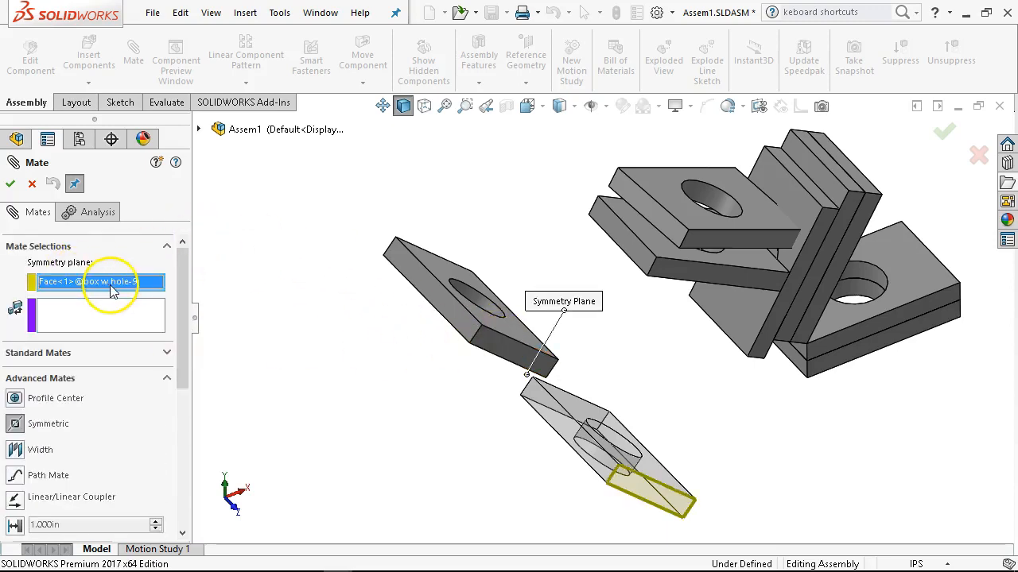
key("Delete")
left_click(200, 130)
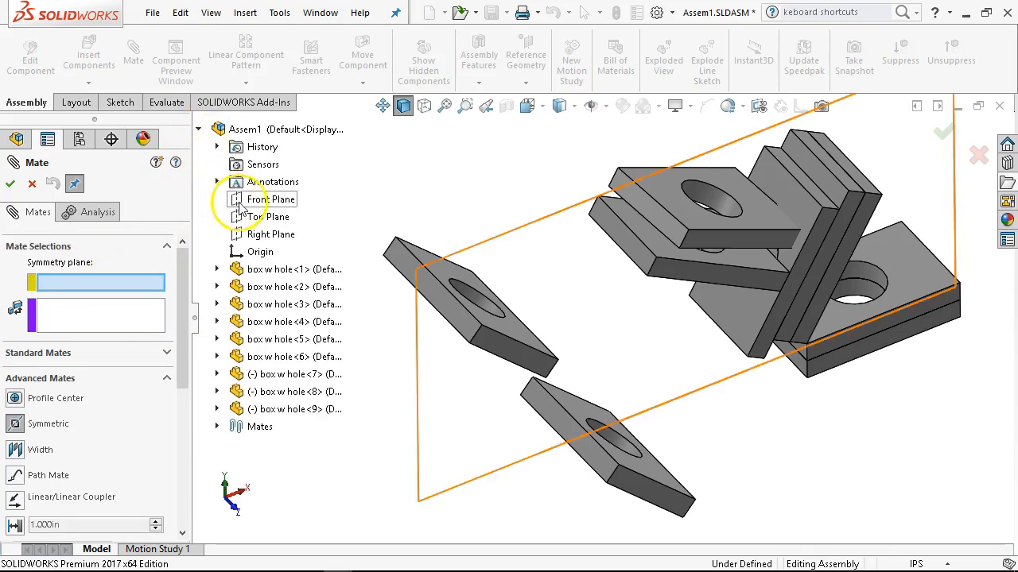
left_click(242, 202)
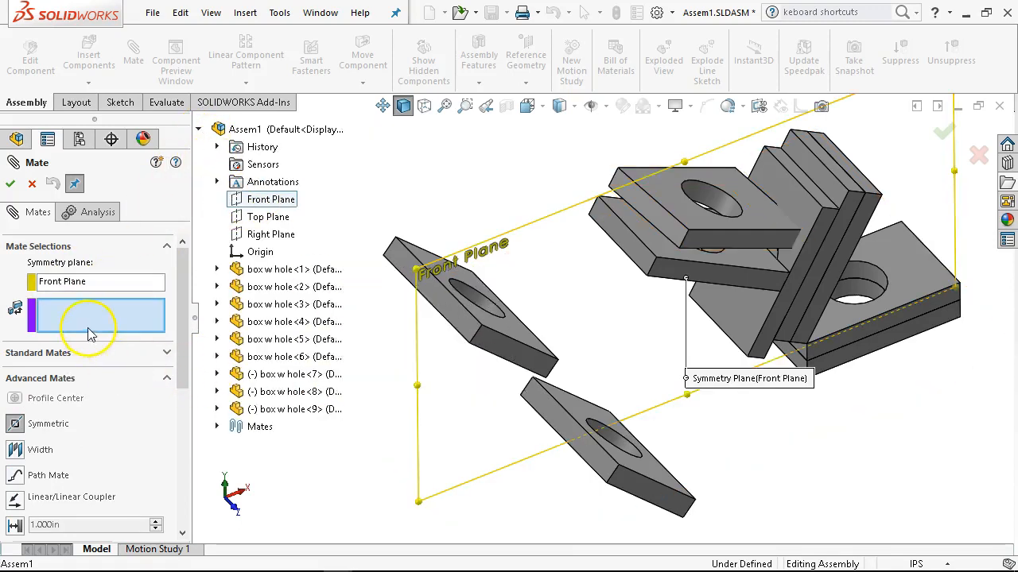
Make the facing end faces of box w hole<8> and box w hole<9> symmetric about the Front Plane, and leave the mate command.
left_click(497, 352)
middle_click_drag(497, 351, 618, 422)
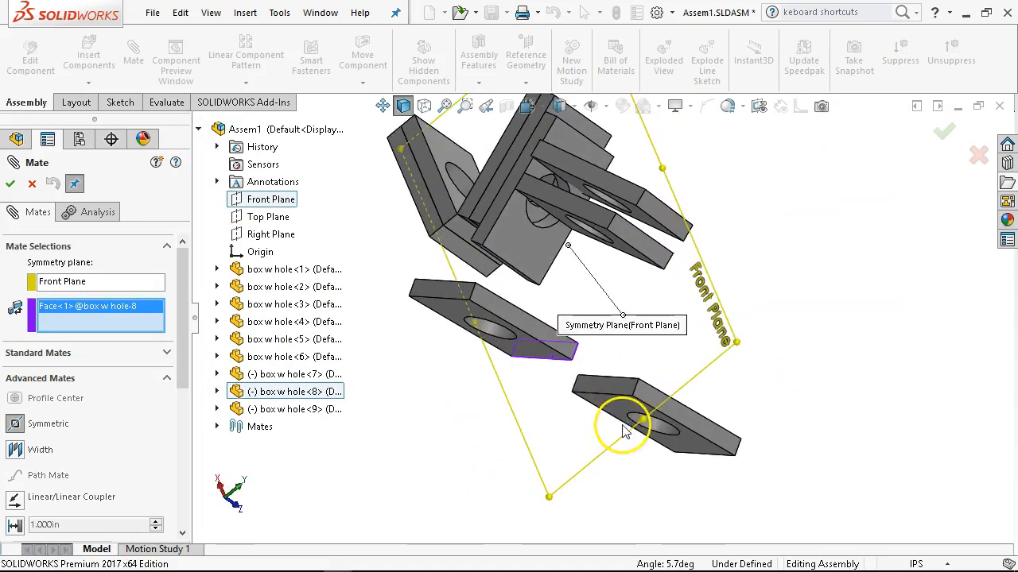
left_click(622, 389)
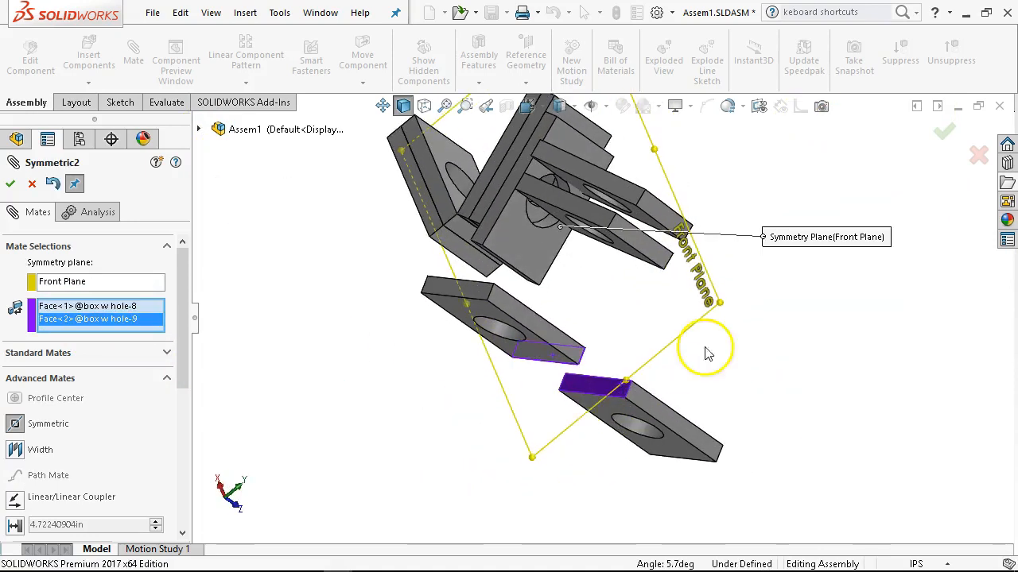
left_click(10, 183)
middle_click_drag(537, 343, 421, 255)
left_click(32, 183)
Move a mated plate away from the Front Plane to separate the symmetric pair, and view the assembly from the top.
scroll(508, 377, "down", 3)
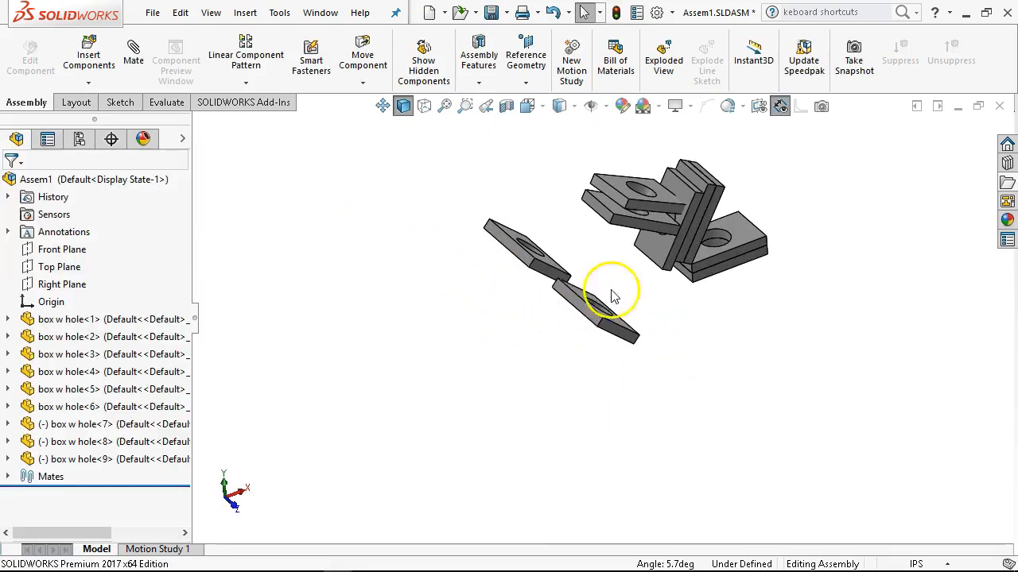
left_click_drag(577, 309, 632, 357)
scroll(628, 352, "up", 3)
middle_click_drag(629, 352, 606, 377)
left_click(603, 410)
key("ctrl+5")
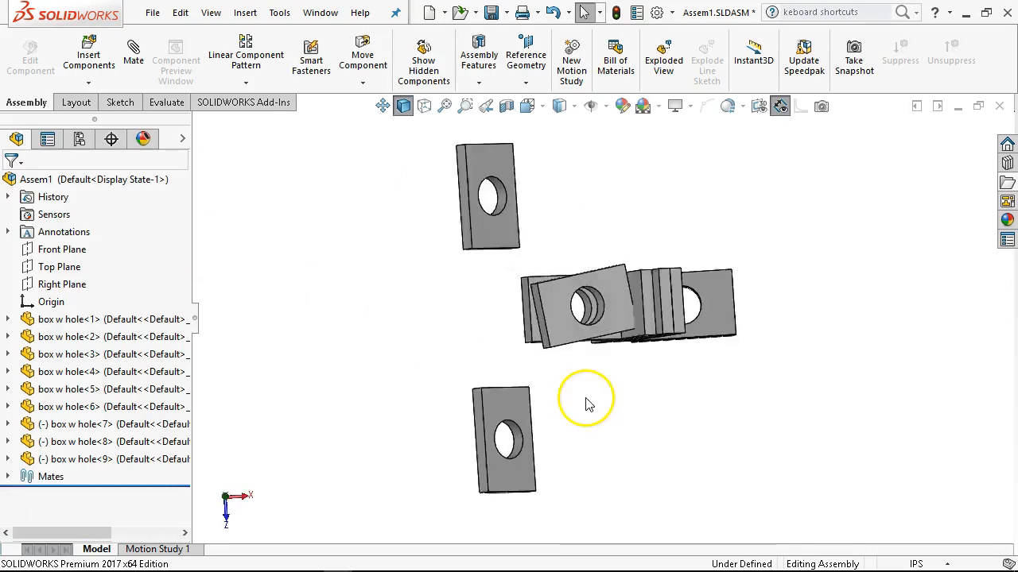
Move box w hole<8> around beside the assembly to check the symmetric motion of box w hole<9>, and inspect it in 3D.
left_click(515, 181)
left_click_drag(515, 179, 588, 223)
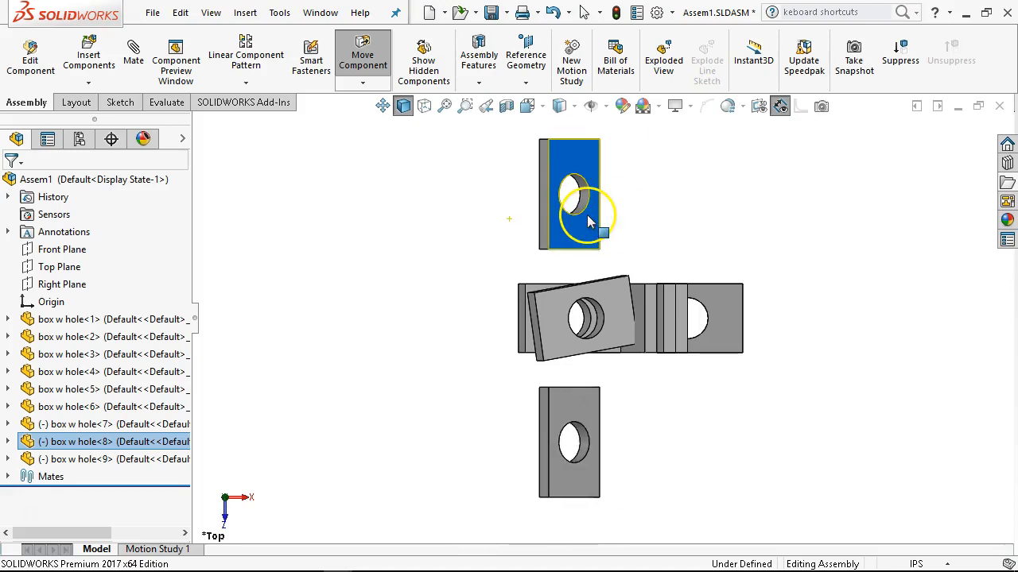
middle_click_drag(588, 223, 641, 324)
scroll(636, 318, "down", 1)
left_click_drag(459, 361, 412, 357)
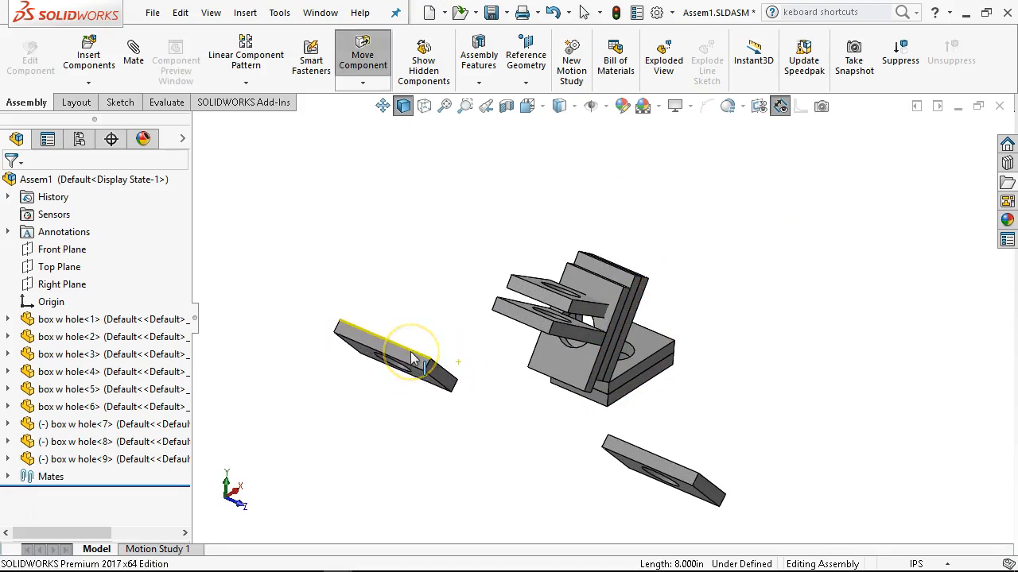
key("Escape")
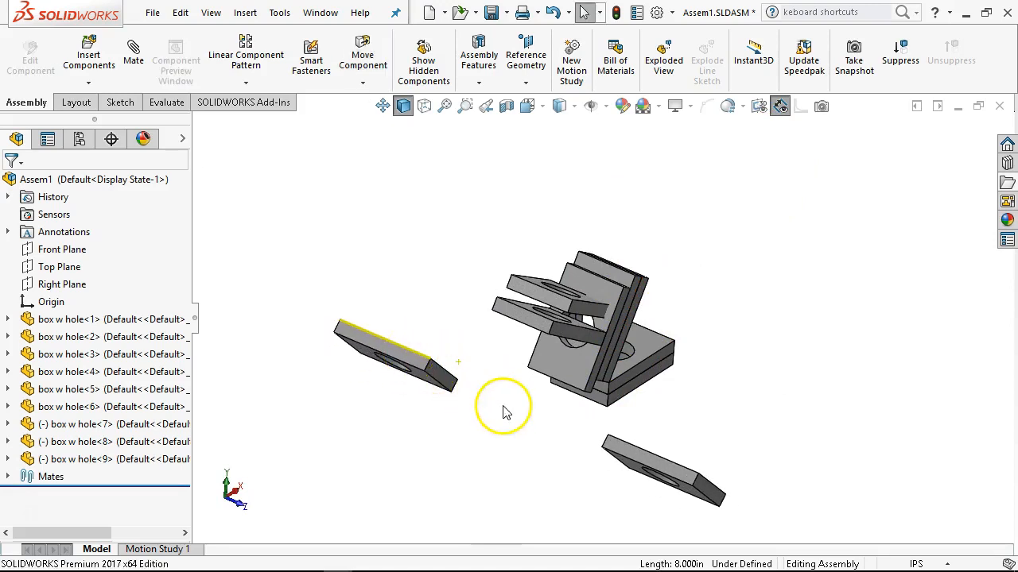
middle_click_drag(499, 406, 497, 409)
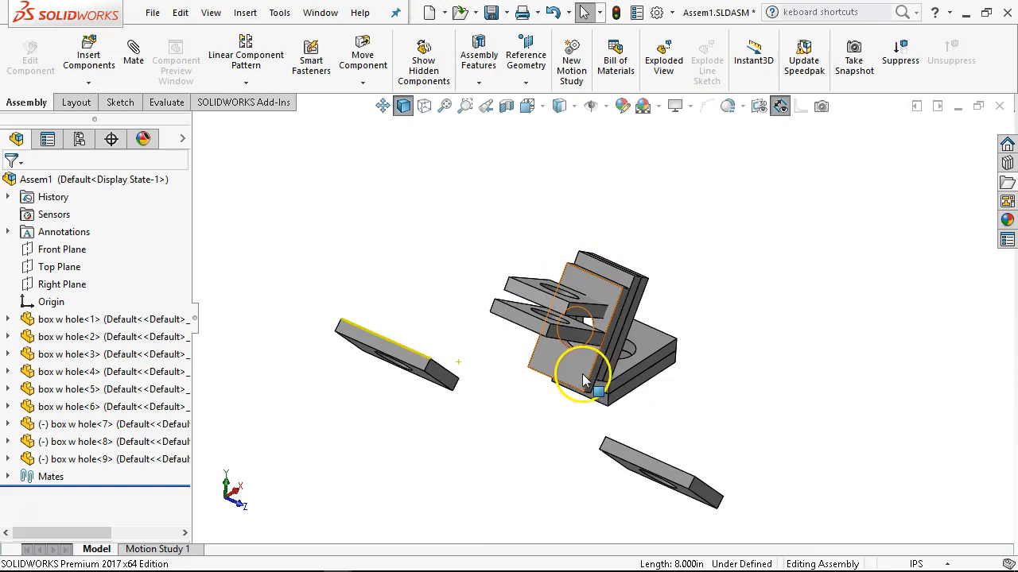
scroll(433, 396, "down", 2)
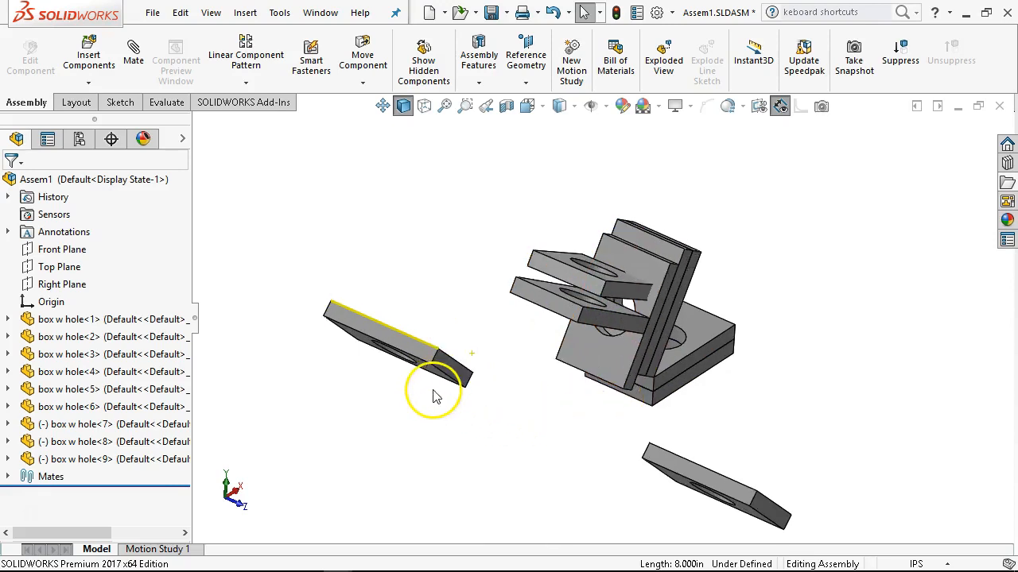
Start an advanced Distance mate with limits between the facing end faces of box w hole<8> and box w hole<9>.
left_click(453, 372)
middle_click_drag(454, 372, 663, 466)
scroll(676, 430, "down", 4)
left_click(686, 387, "ctrl")
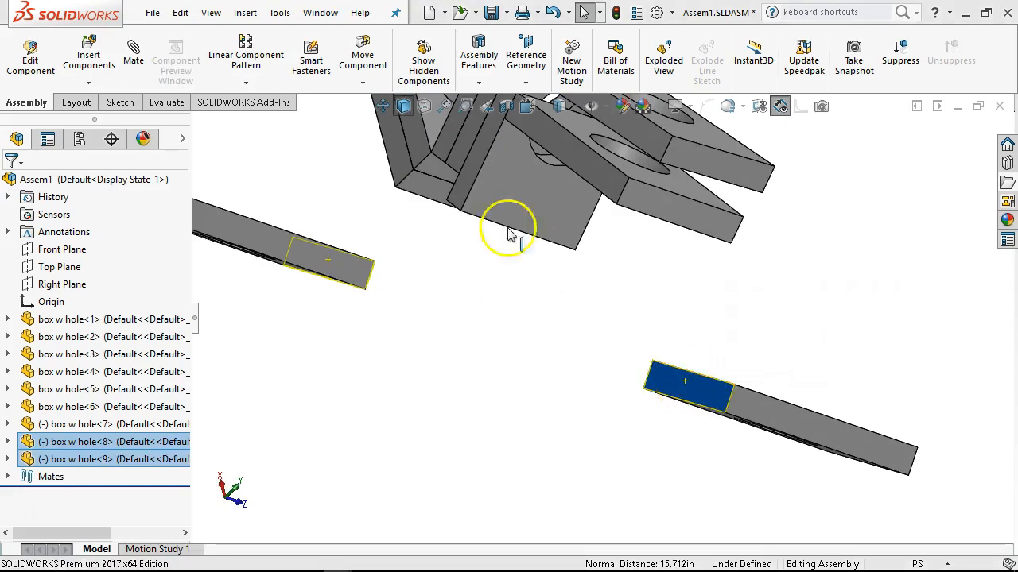
left_click(132, 57)
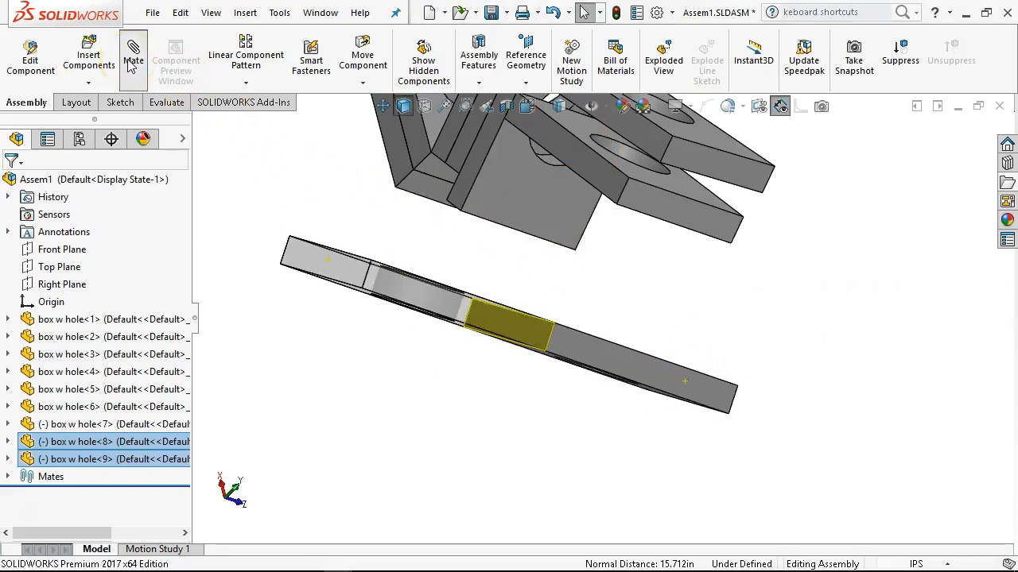
left_click(164, 317)
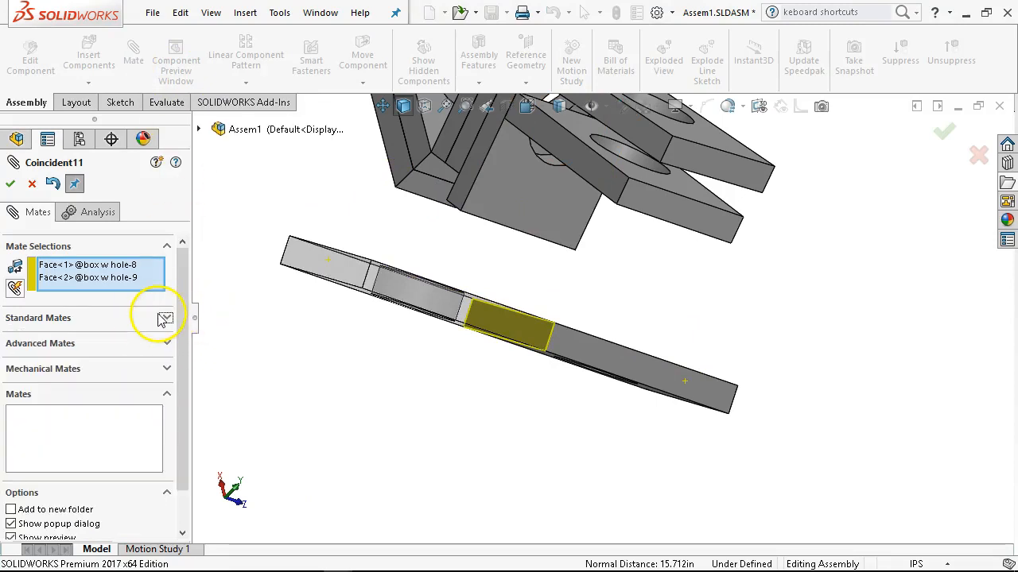
left_click(145, 345)
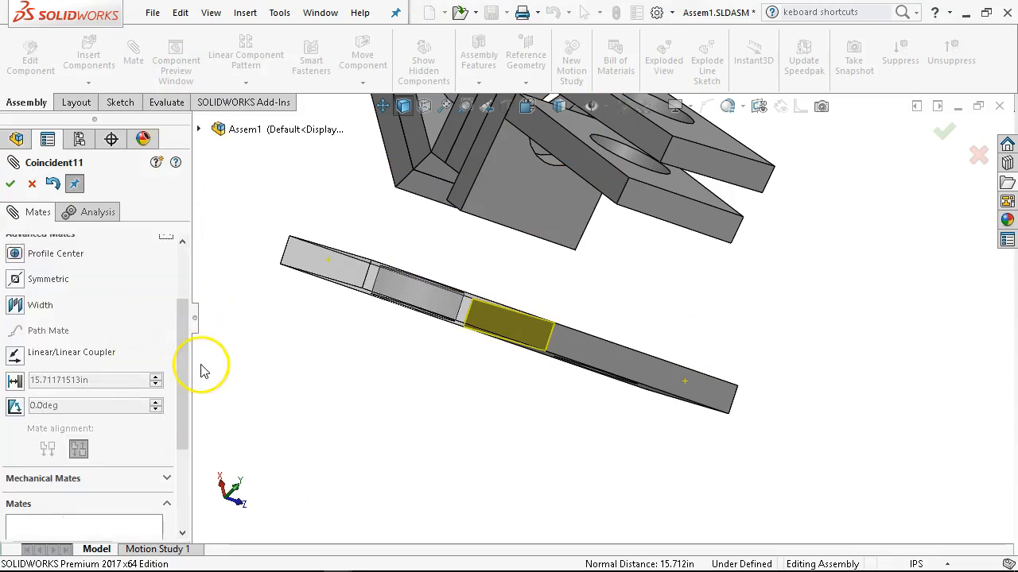
left_click_drag(184, 325, 186, 349)
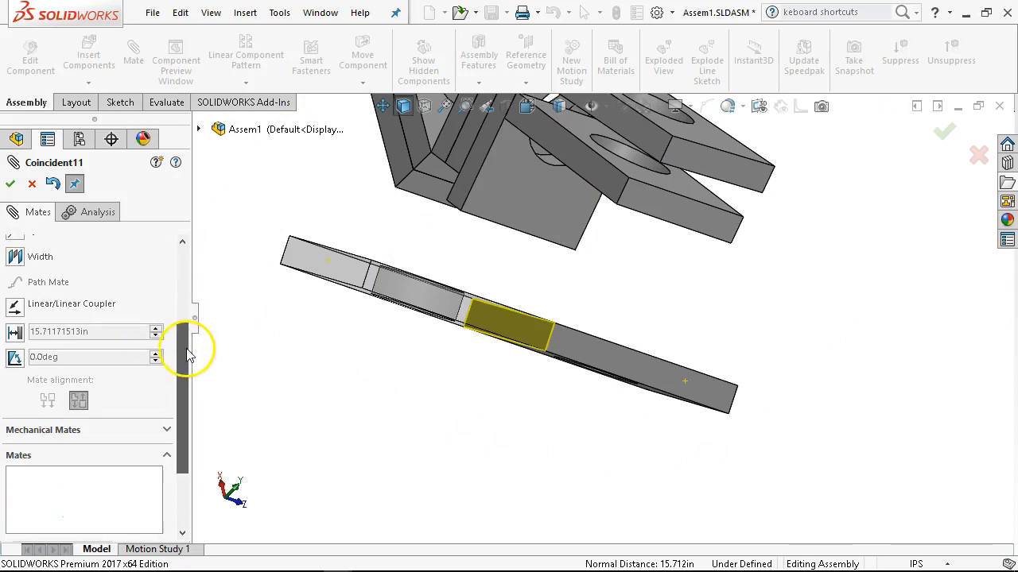
left_click(15, 333)
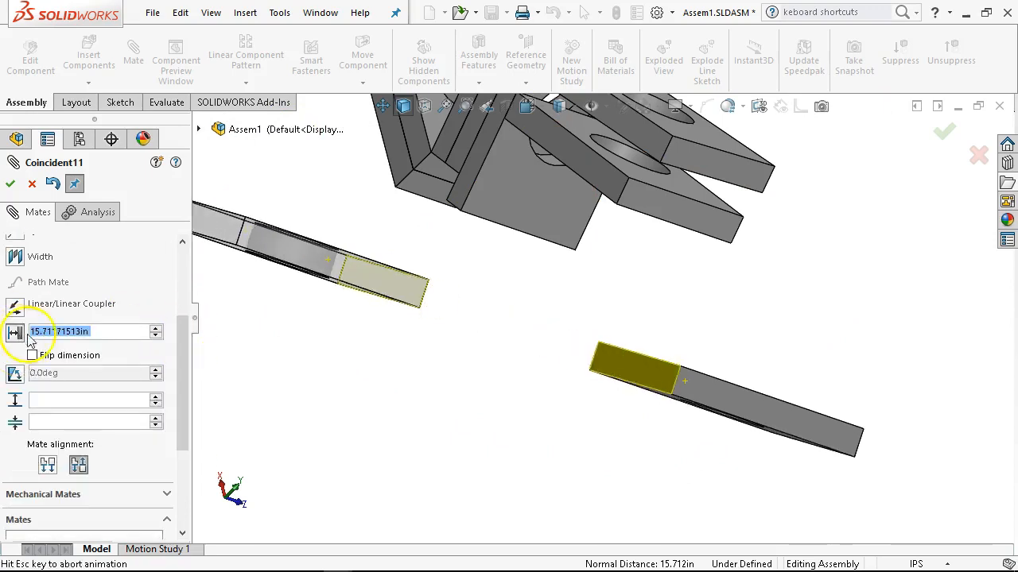
Limit the distance to a maximum of 24 in and a minimum of 0 in, accept it, and leave the mate command.
left_click(95, 399)
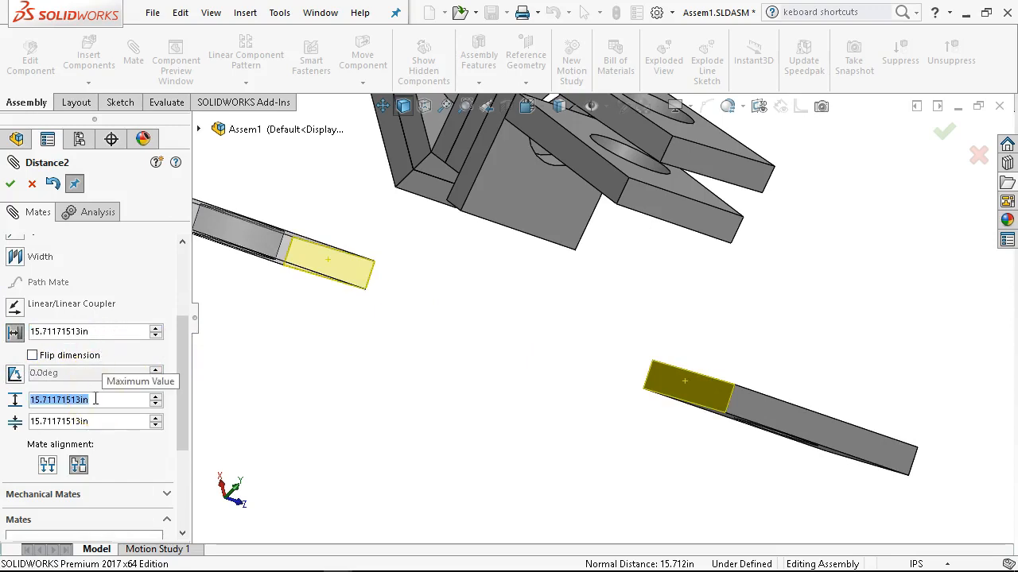
type("24")
key("Tab")
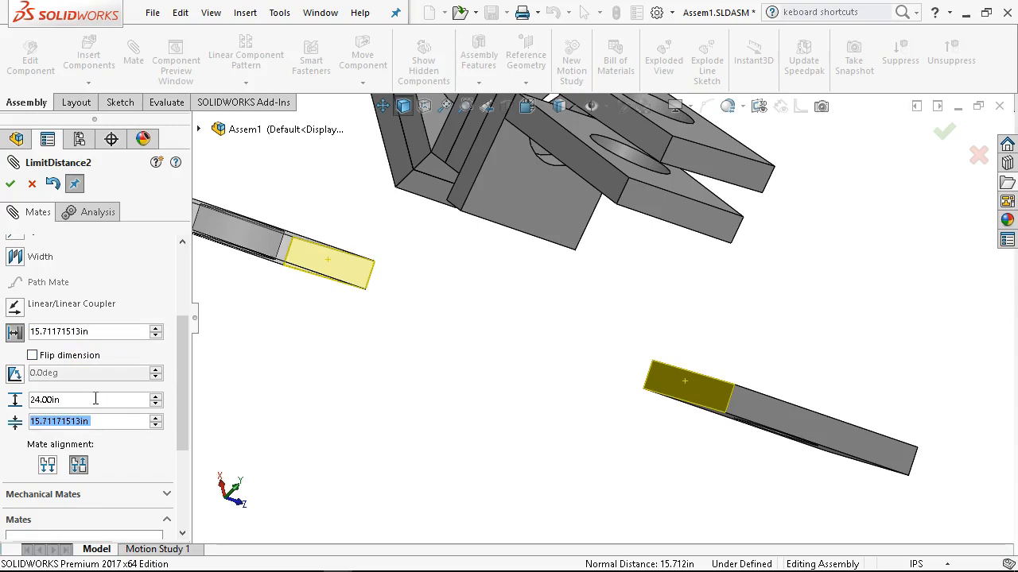
type("0")
key("Tab")
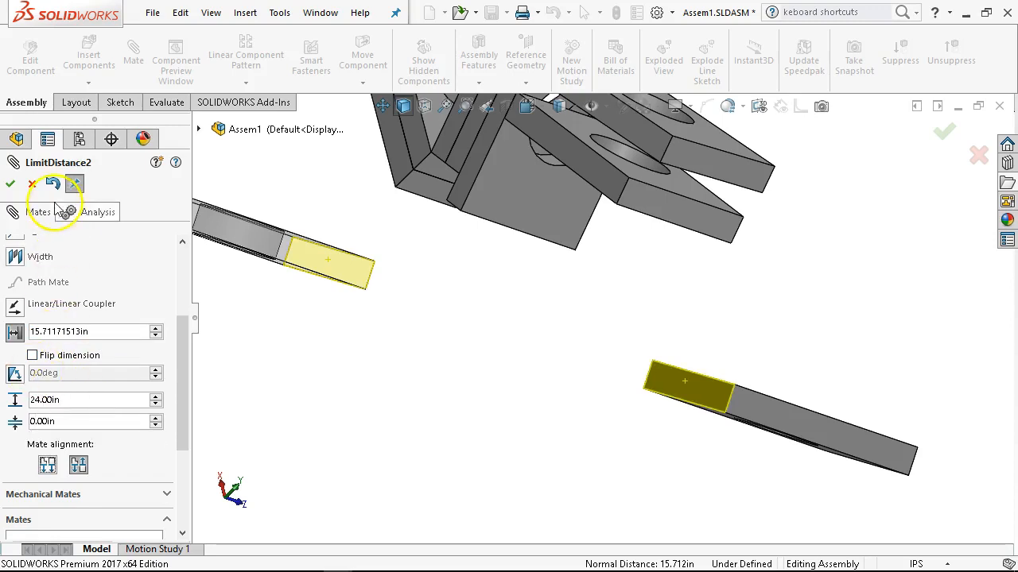
left_click(11, 184)
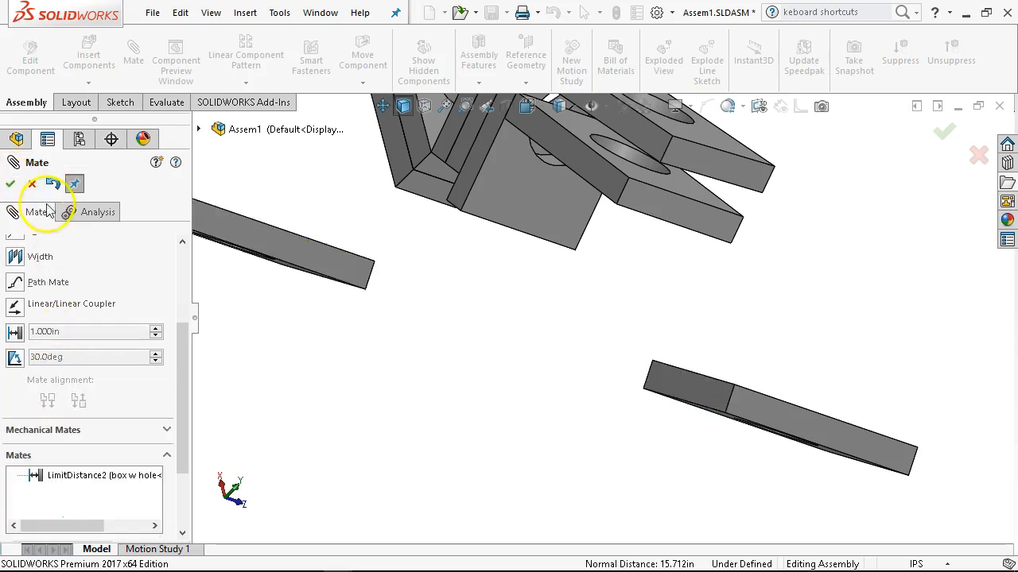
left_click(11, 184)
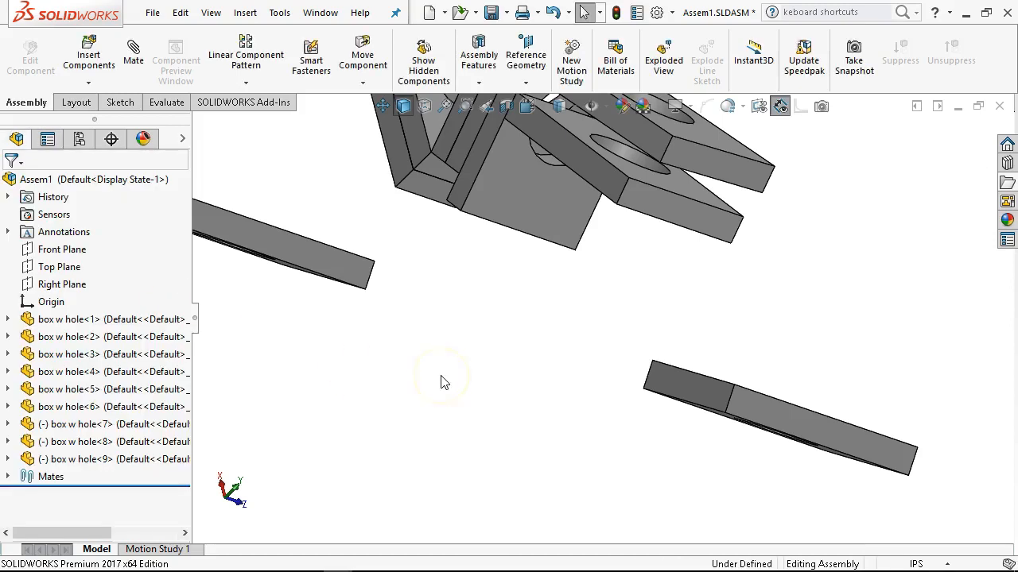
View the assembly isometrically, move box w hole<7> to check its freedom, and inspect the plates from other angles.
key("ctrl+7")
left_click_drag(432, 393, 433, 354)
left_click(520, 448)
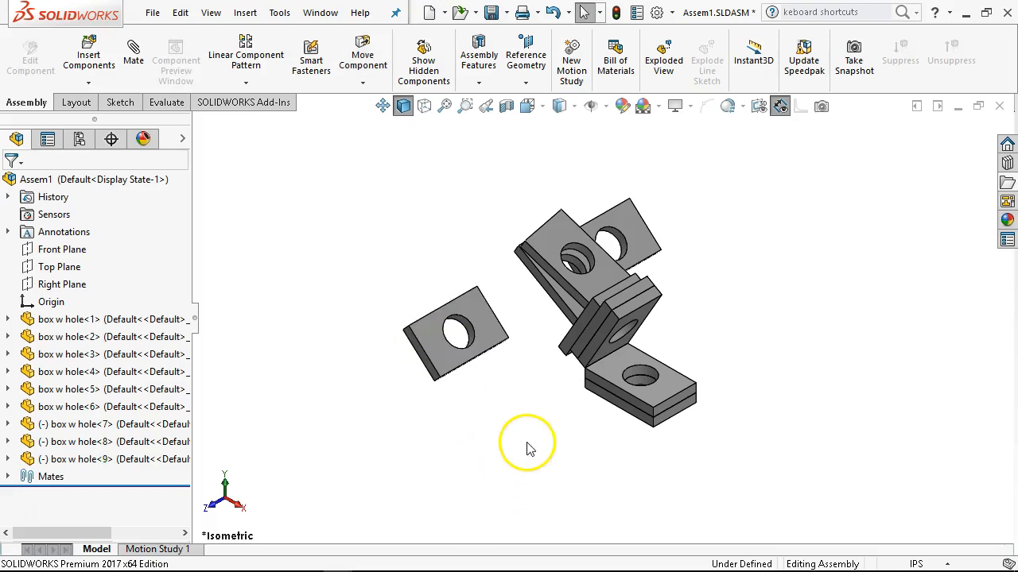
middle_click_drag(582, 364, 583, 278)
scroll(574, 261, "down", 5)
left_click_drag(545, 222, 542, 156)
scroll(554, 277, "up", 3)
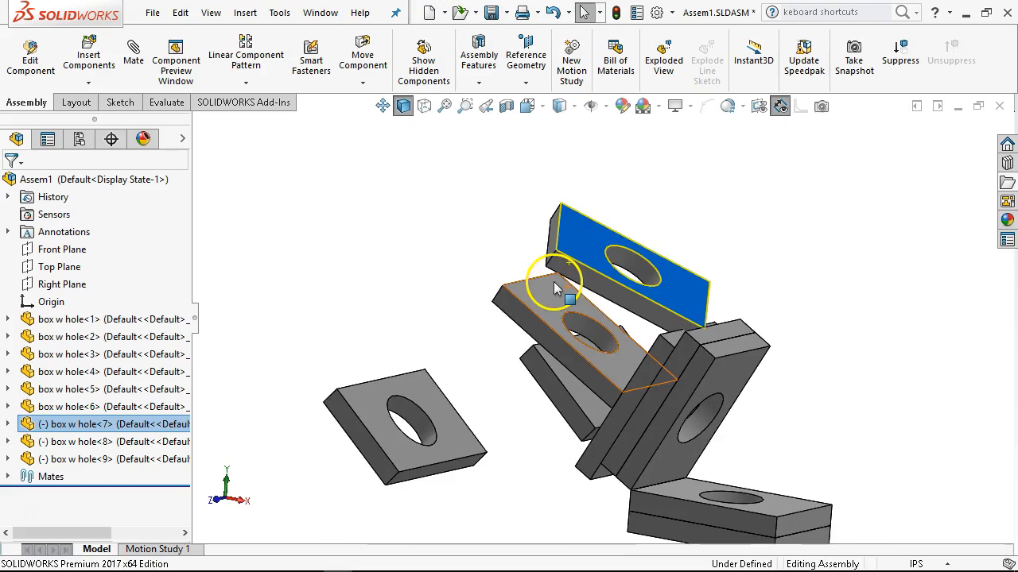
left_click(411, 190)
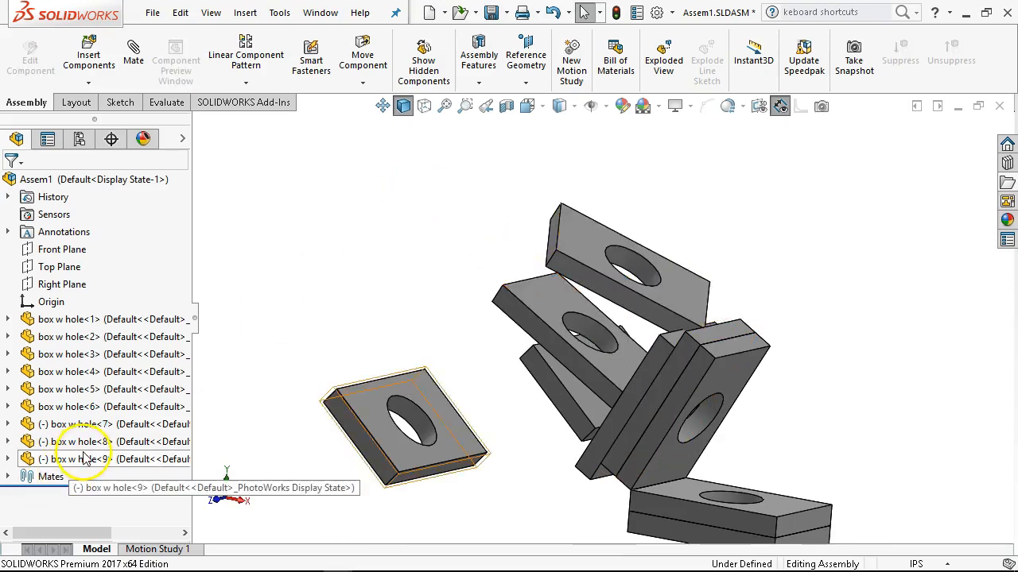
middle_click_drag(533, 413, 513, 400)
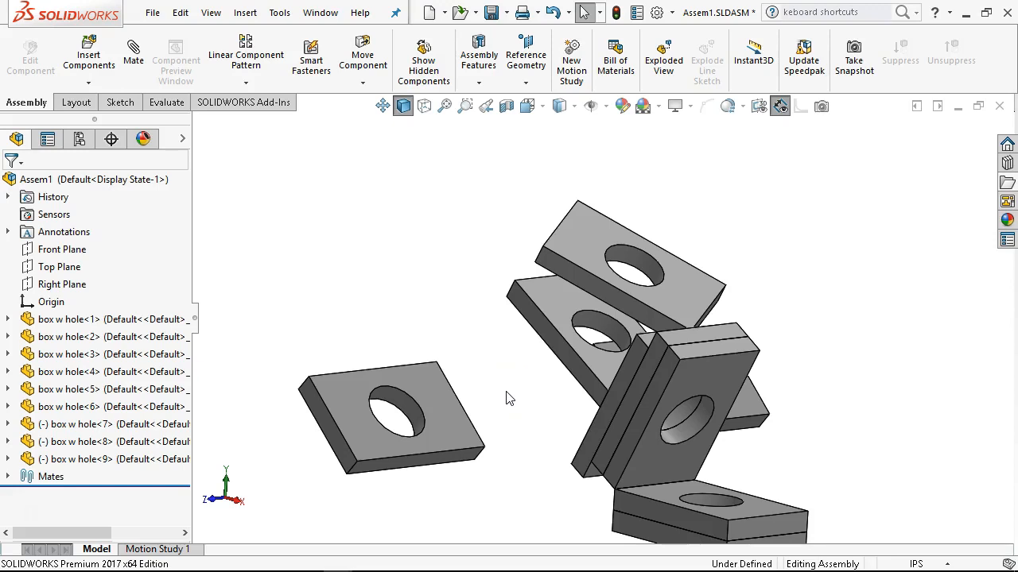
Show the selection filters and restrict selection to edges only.
left_click(528, 414)
left_click(469, 449)
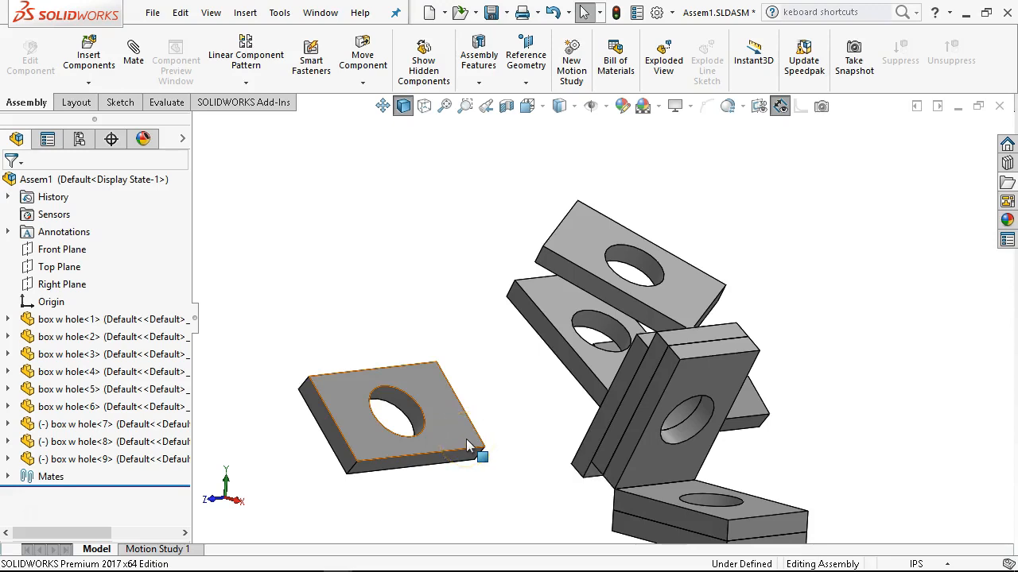
left_click(508, 458)
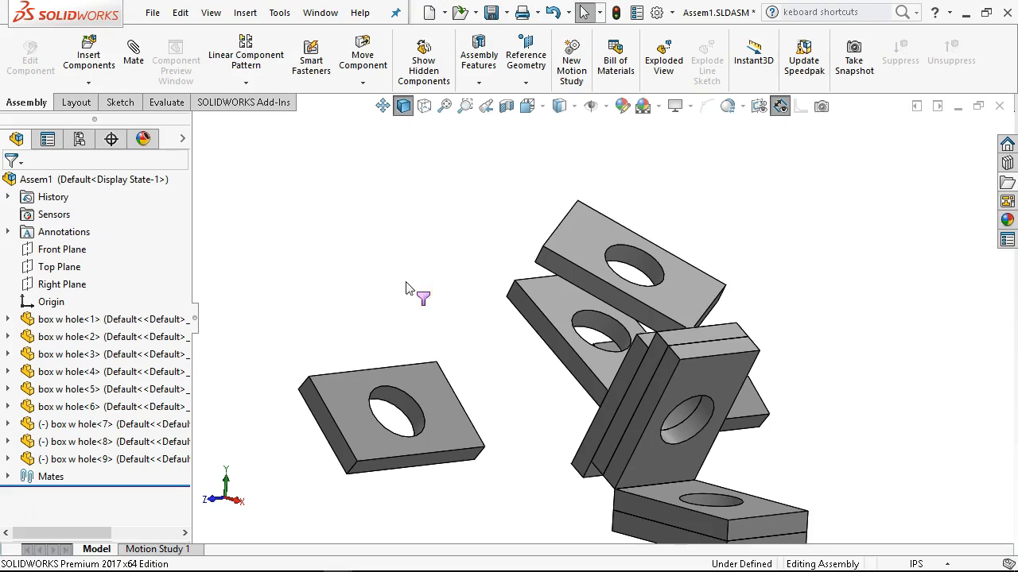
key("F5")
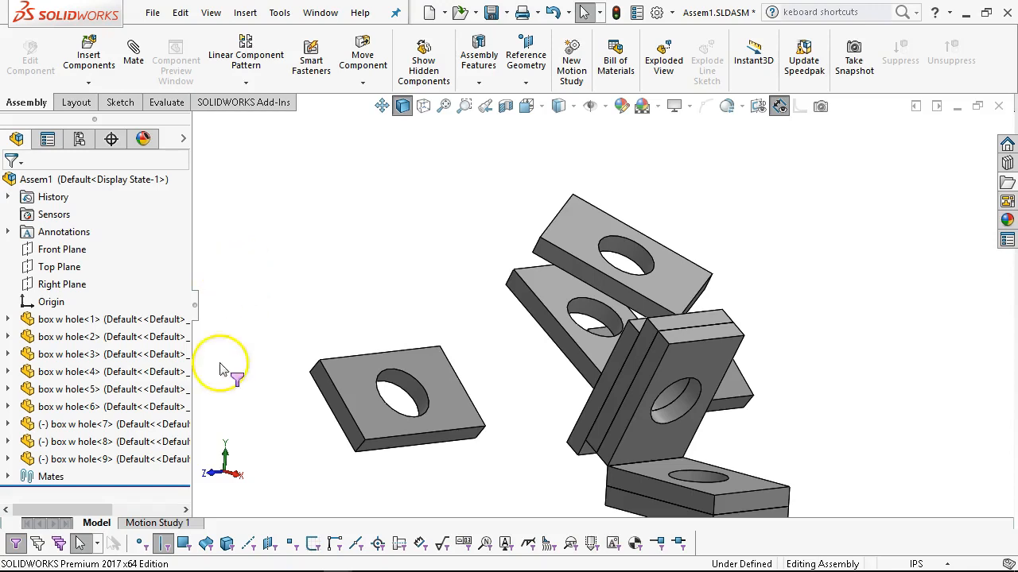
left_click(167, 544)
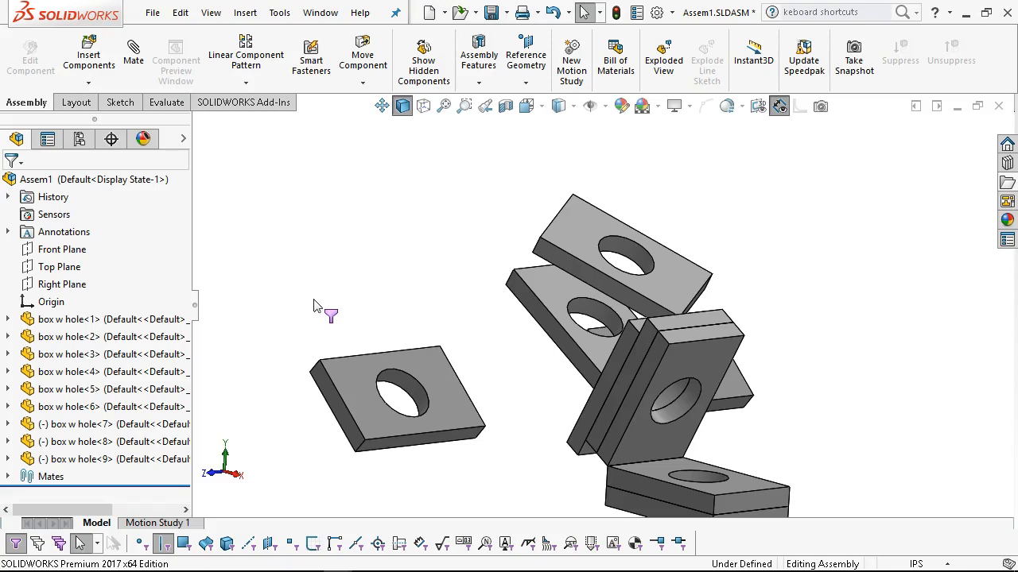
Turn the selection filtering off, and toggle the face filter on and off again.
key("F6")
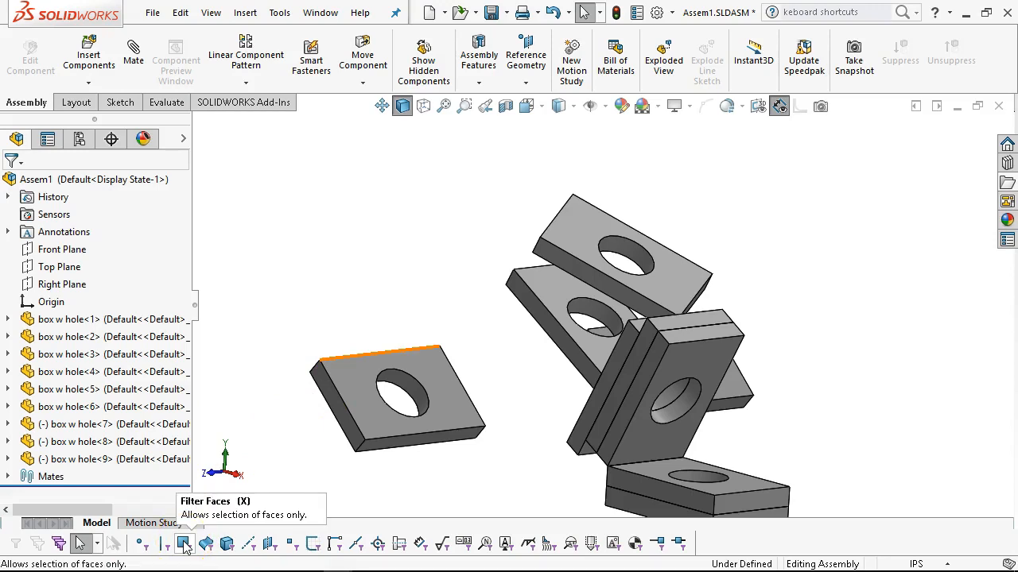
left_click(341, 307)
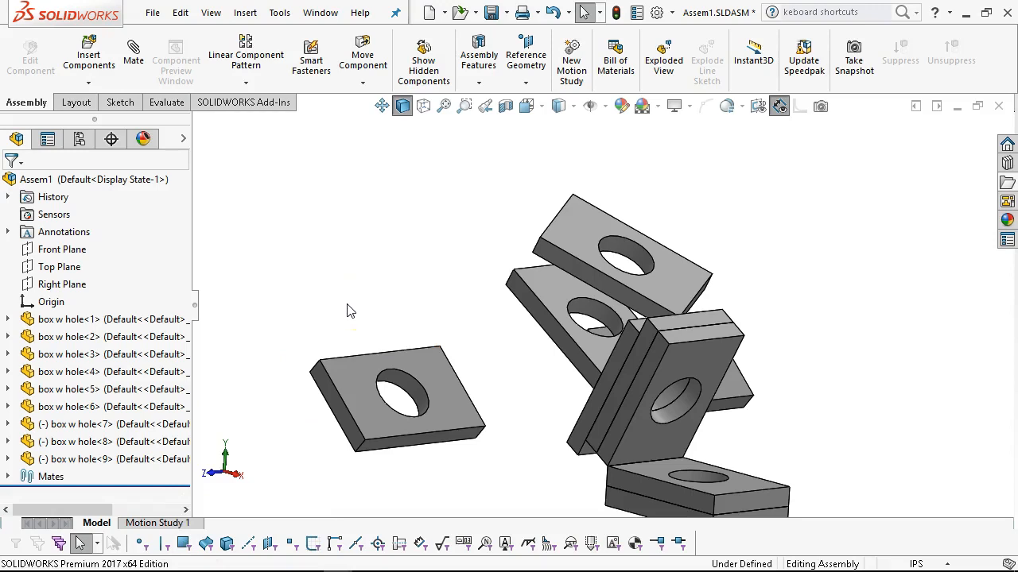
key("x")
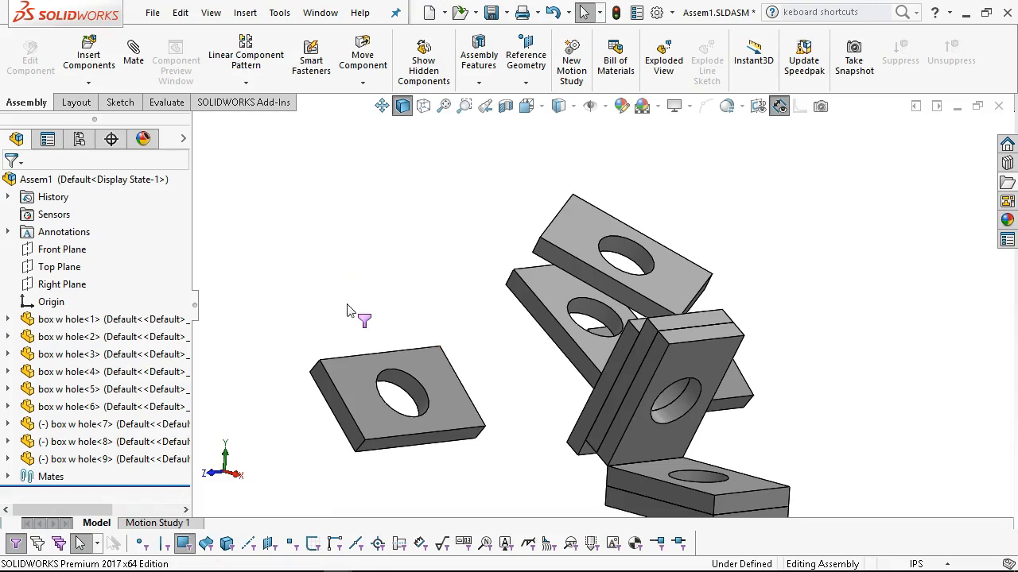
key("x")
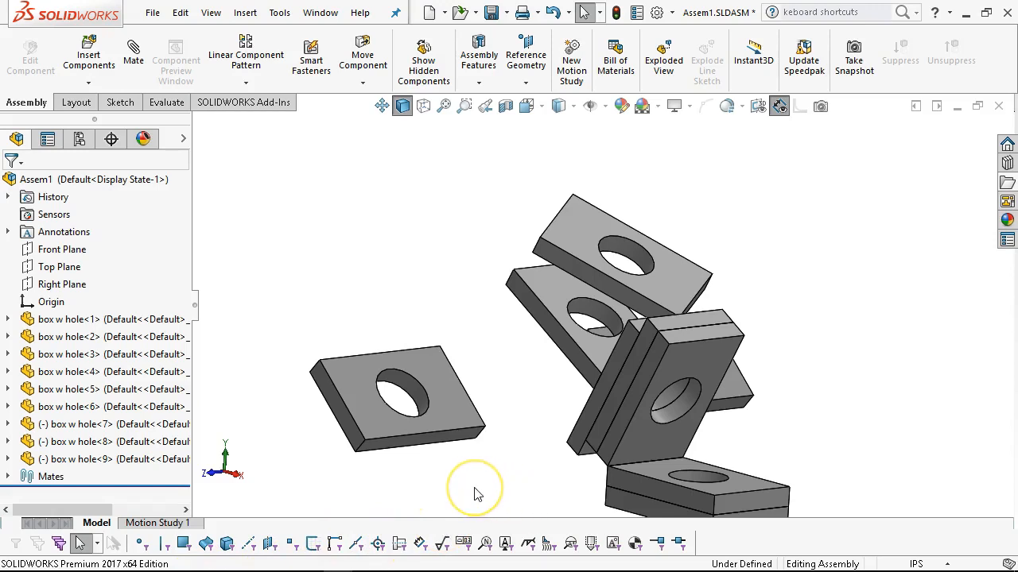
middle_click_drag(400, 318, 405, 340)
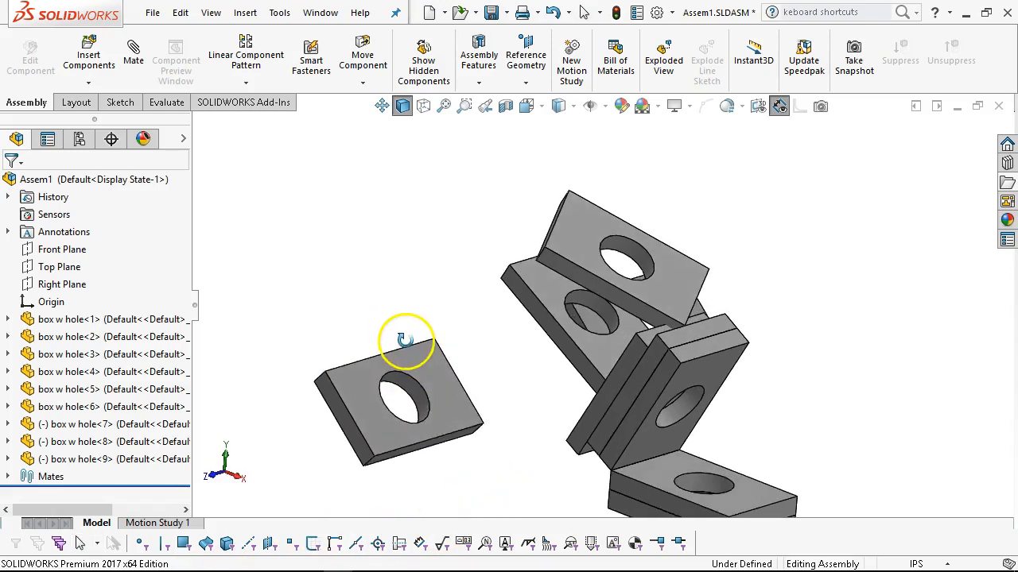
left_click(435, 435)
middle_click_drag(491, 485, 661, 439)
scroll(636, 445, "down", 3)
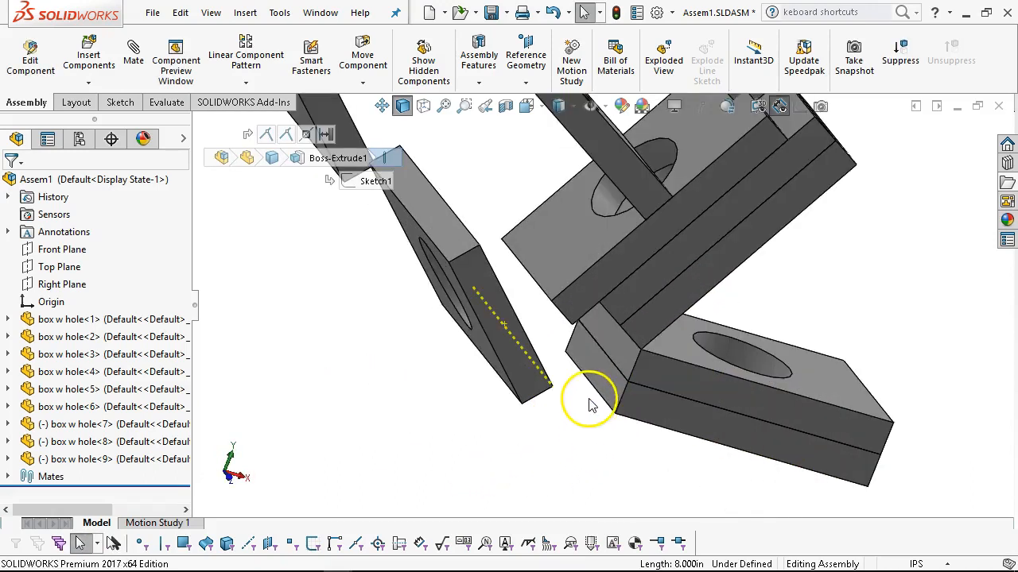
left_click(598, 398, "ctrl")
left_click(638, 370)
scroll(632, 375, "up", 3)
middle_click_drag(623, 395, 588, 389)
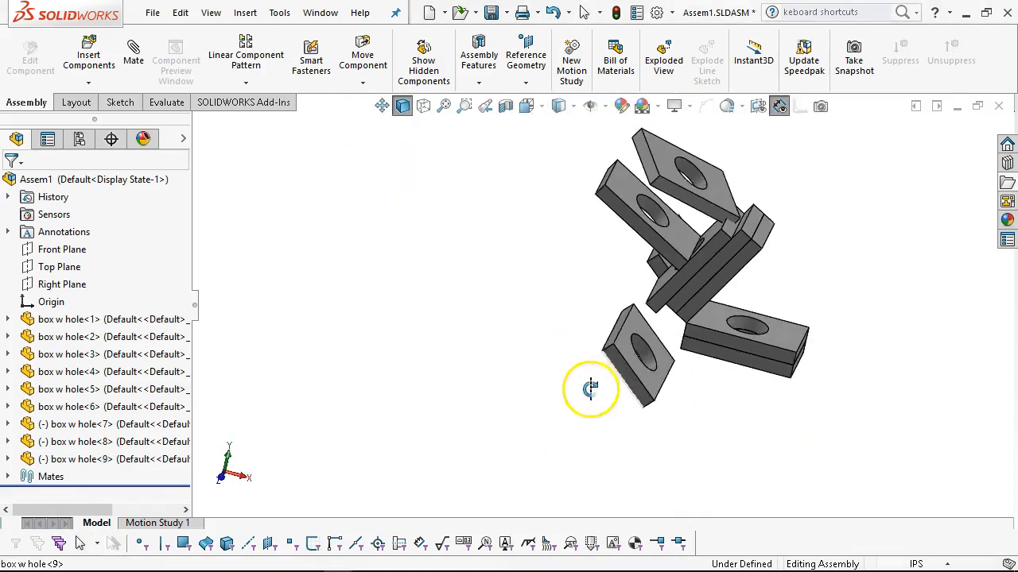
scroll(616, 365, "down", 3)
left_click_drag(620, 357, 615, 409)
key("Escape")
Move box w hole<9> around beside the stacked base plates to check its limited symmetric motion.
middle_click_drag(615, 409, 688, 492)
scroll(500, 370, "up", 5)
scroll(432, 332, "down", 6)
left_click_drag(677, 387, 558, 349)
left_click_drag(630, 352, 711, 167)
middle_click_drag(768, 389, 758, 288)
scroll(623, 289, "down", 3)
middle_click_drag(619, 292, 562, 366)
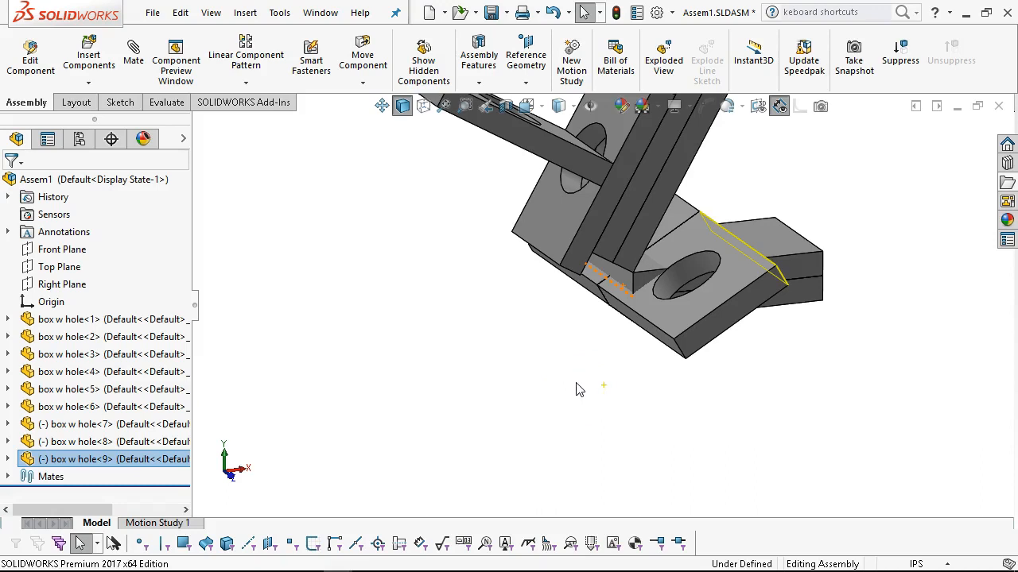
left_click_drag(716, 284, 727, 253)
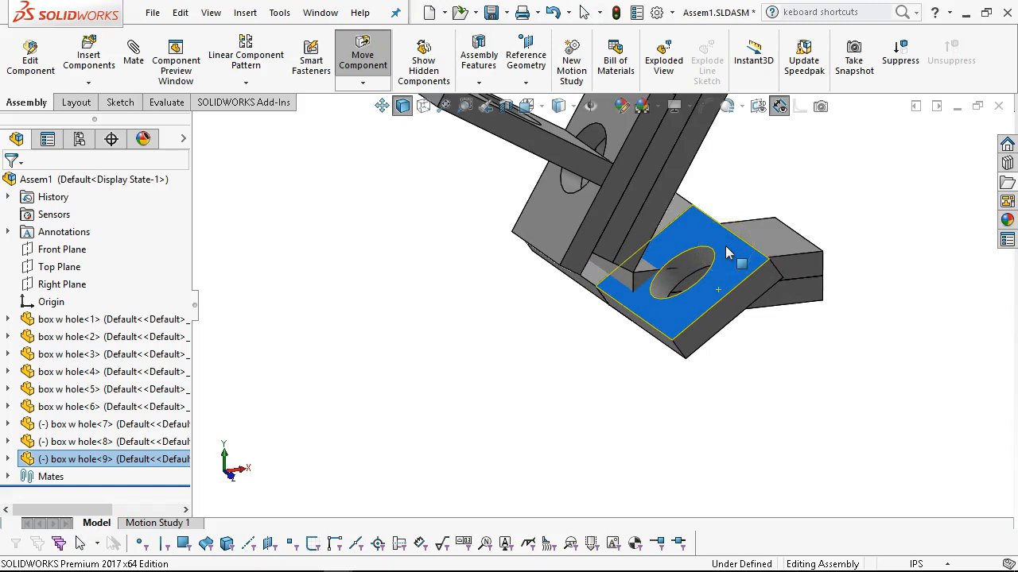
left_click_drag(722, 245, 727, 288)
middle_click_drag(625, 374, 633, 302)
middle_click_drag(432, 309, 419, 328)
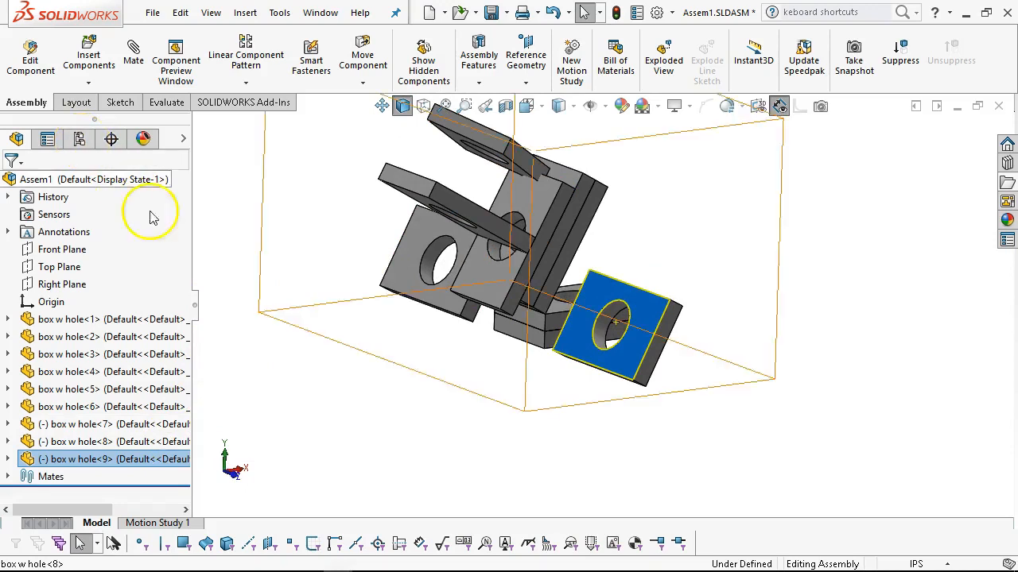
Add another box w hole instance by copying box w hole<9>, and place it in the free space below the assembly.
left_click(320, 389)
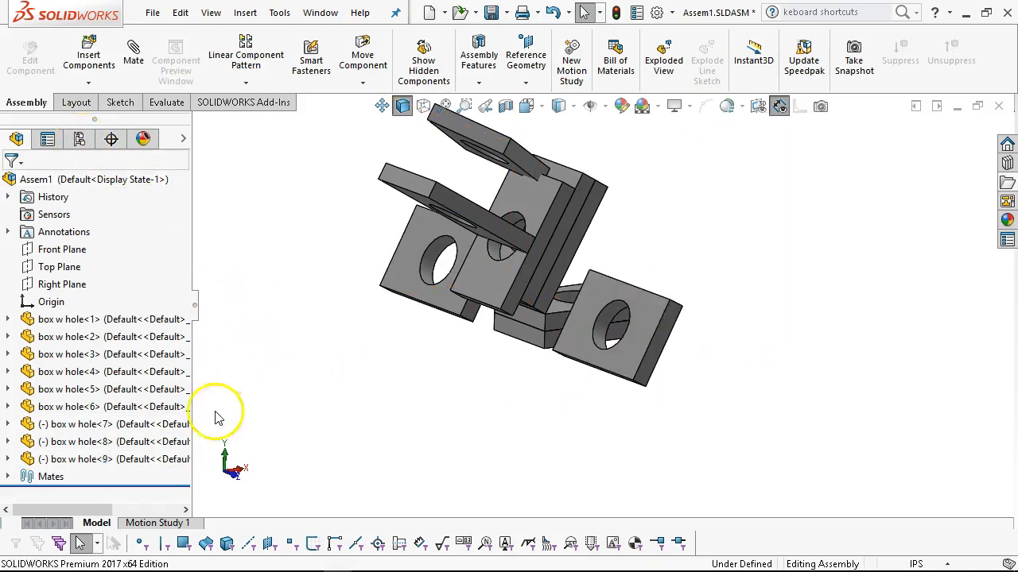
left_click_drag(104, 461, 448, 414)
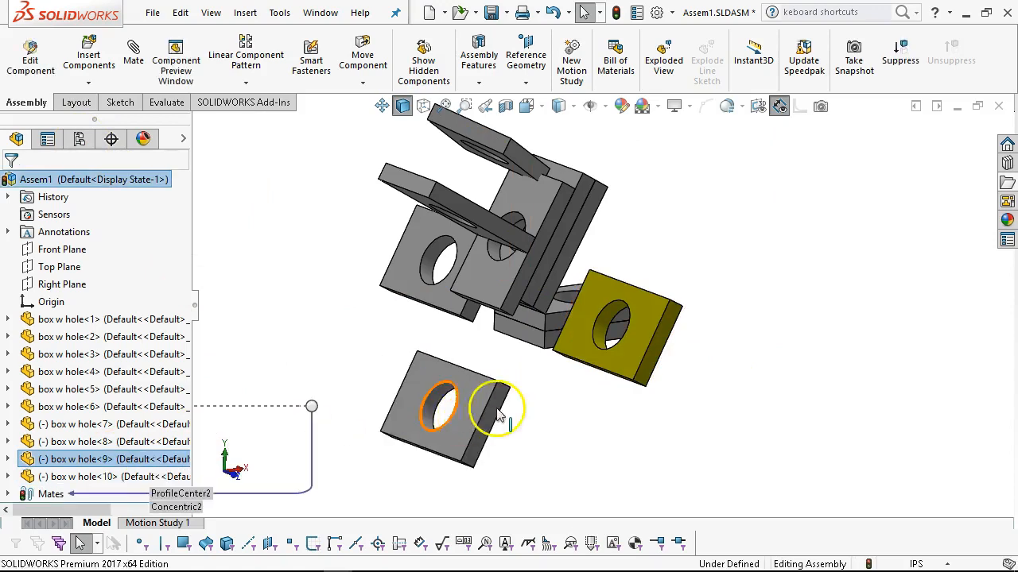
left_click(290, 285)
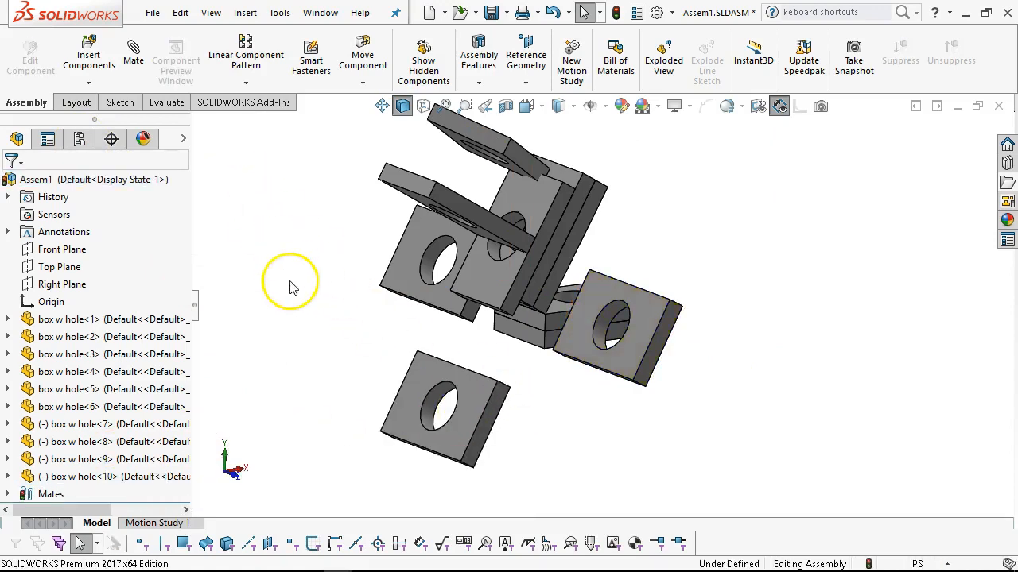
Mate the large flat face of box w hole<10> coincident with the underside of box w hole<1>.
middle_click_drag(564, 390, 424, 295)
left_click(488, 374)
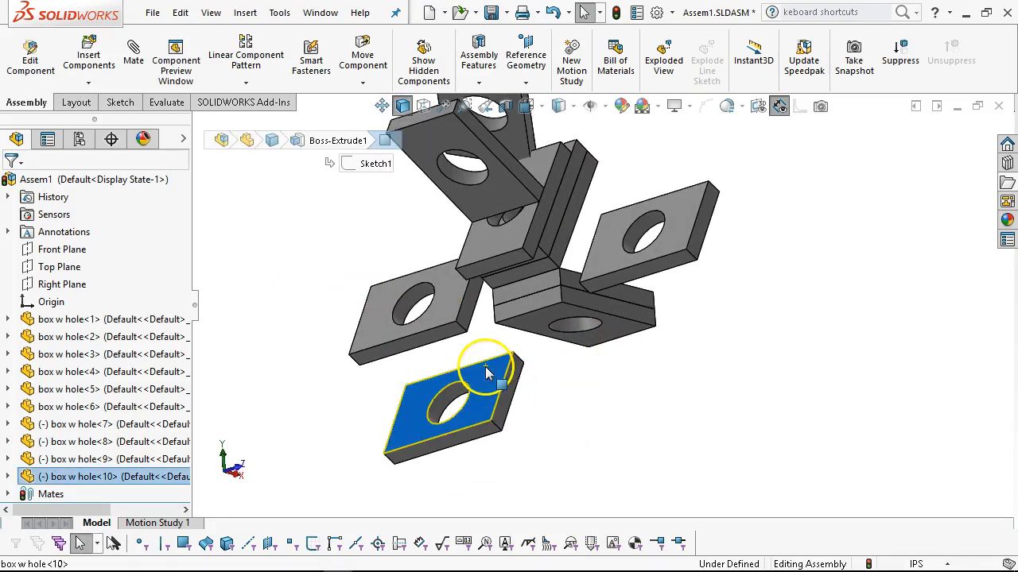
left_click(600, 347, "ctrl")
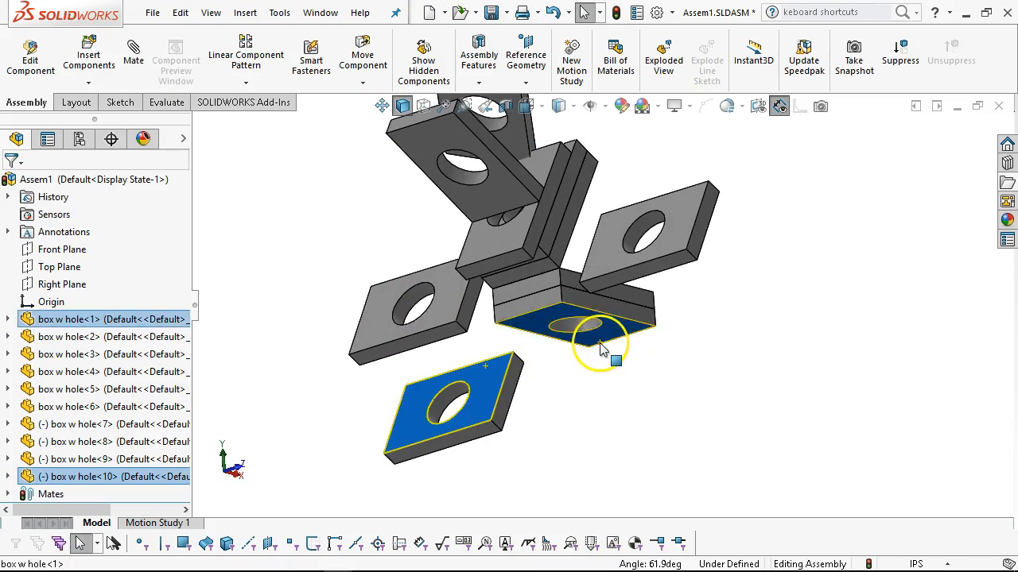
left_click(647, 335)
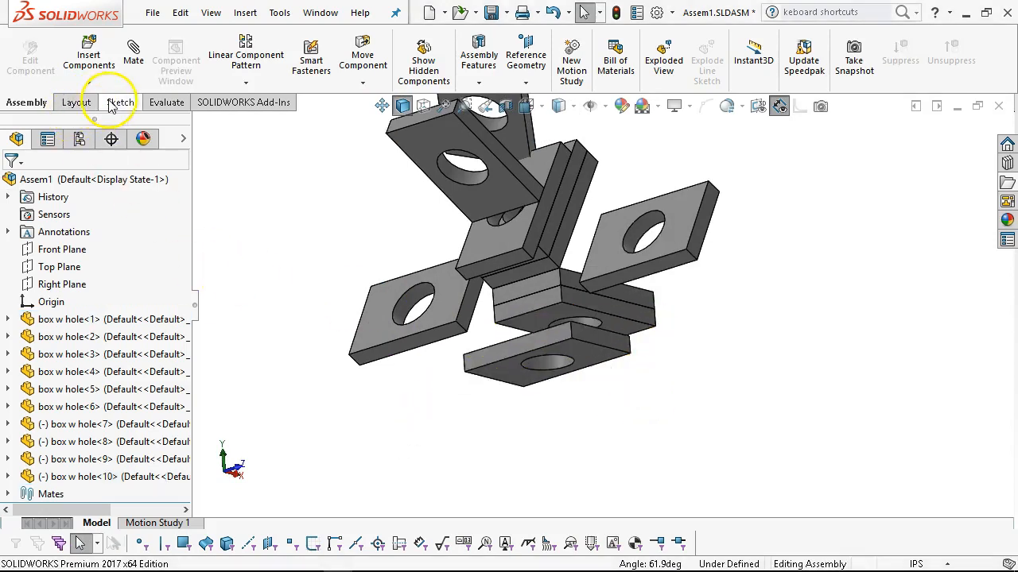
Start an advanced Width mate with two opposite side faces of box w hole<10> as the width selections.
left_click(134, 52)
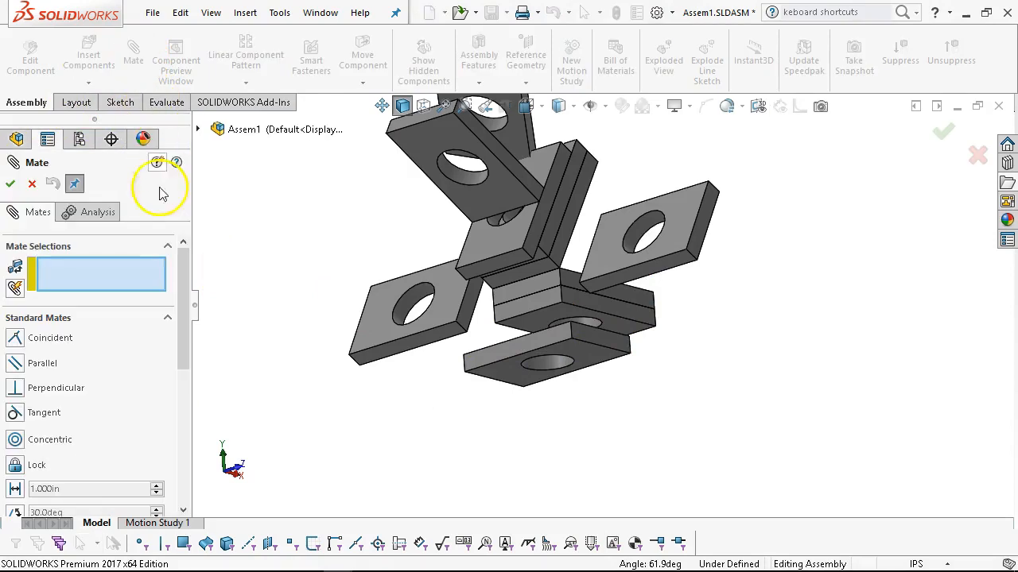
left_click(168, 319)
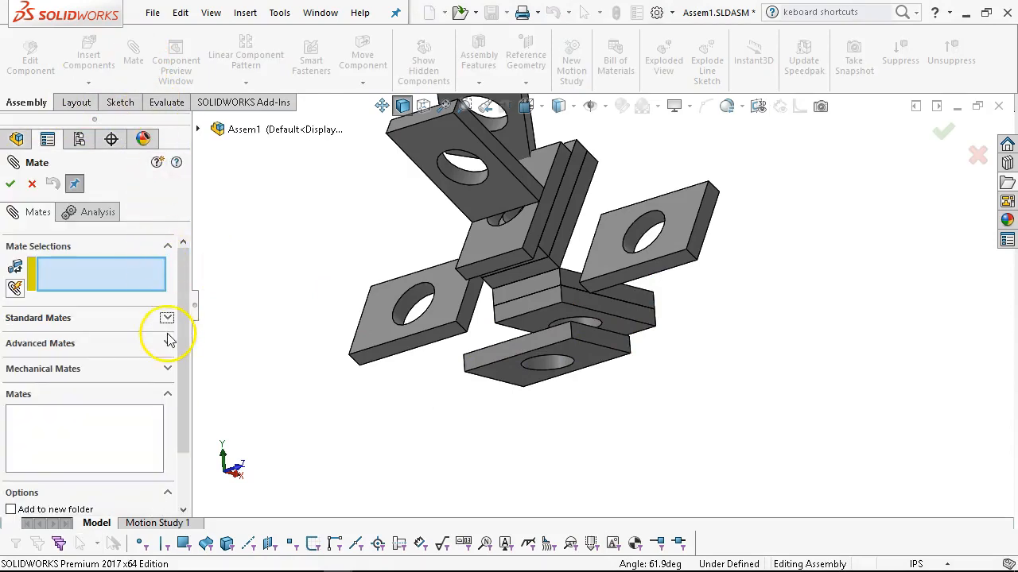
left_click(168, 344)
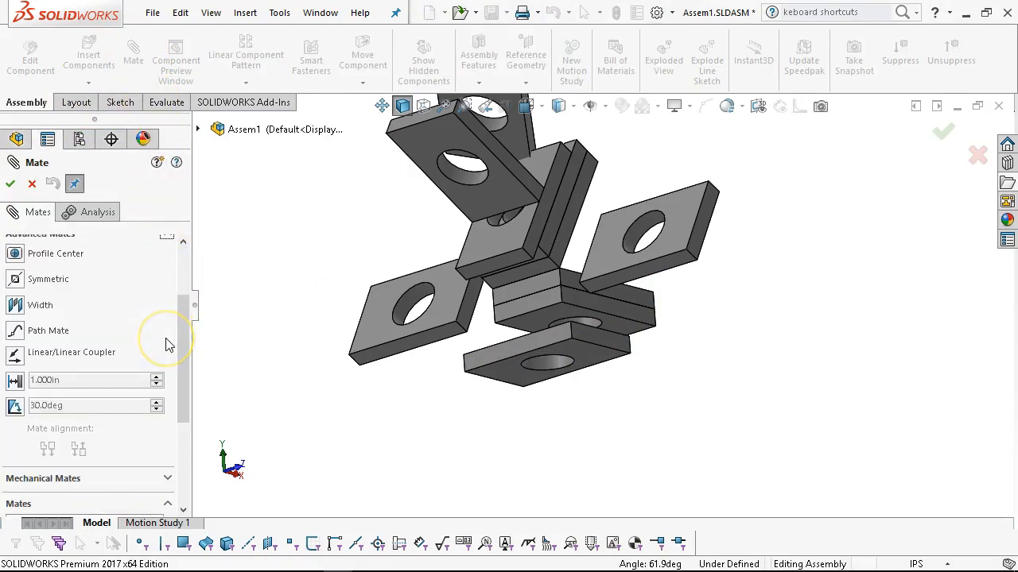
left_click(24, 310)
left_click_drag(182, 334, 182, 262)
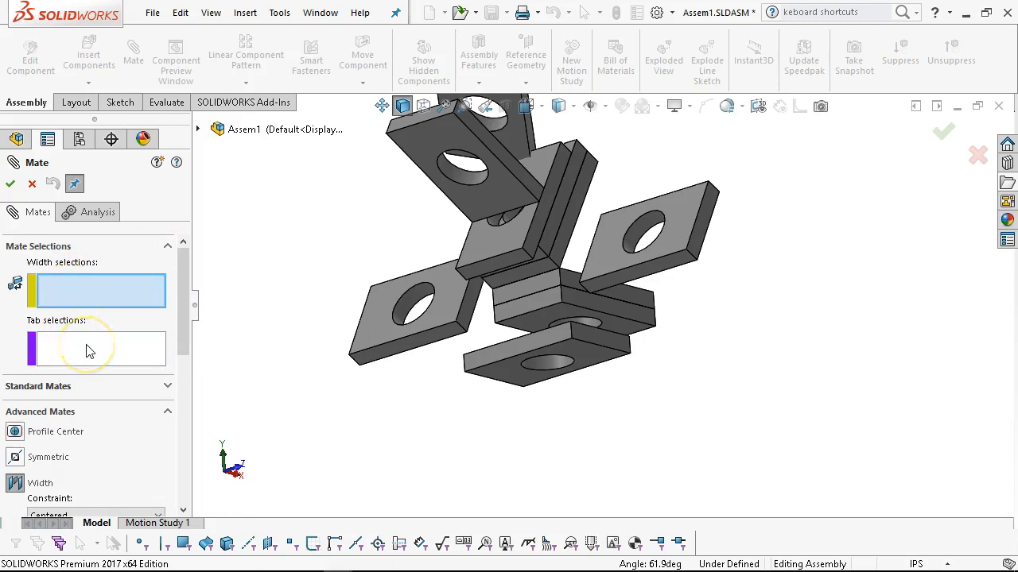
left_click(554, 344)
left_click(583, 341)
middle_click_drag(558, 383, 618, 370)
left_click(544, 364)
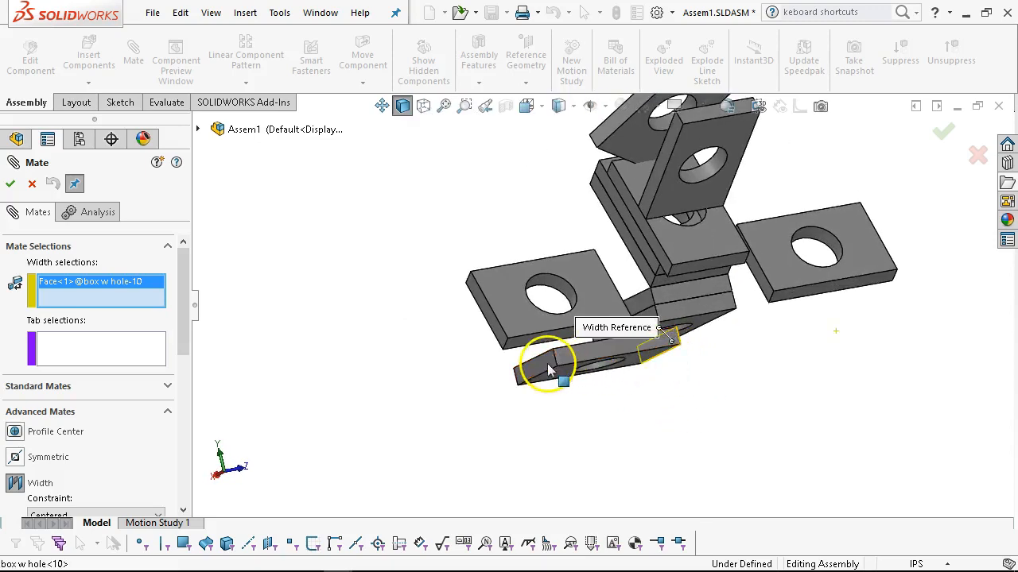
middle_click_drag(434, 407, 472, 427)
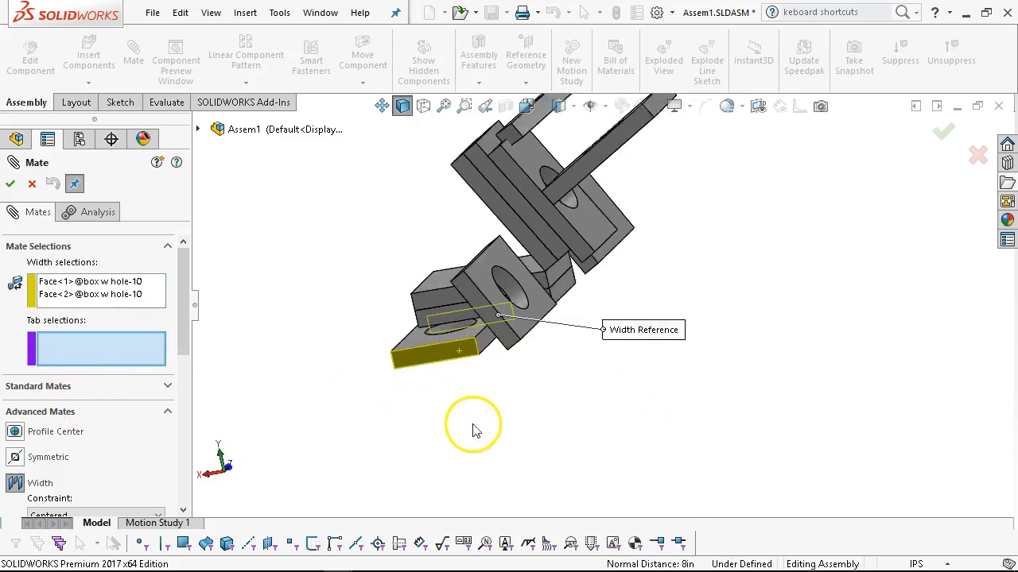
Set two opposite side faces of box w hole<1> as the tab selections and accept the Width mate.
scroll(454, 295, "down", 5)
left_click(465, 296)
middle_click_drag(684, 398, 538, 376)
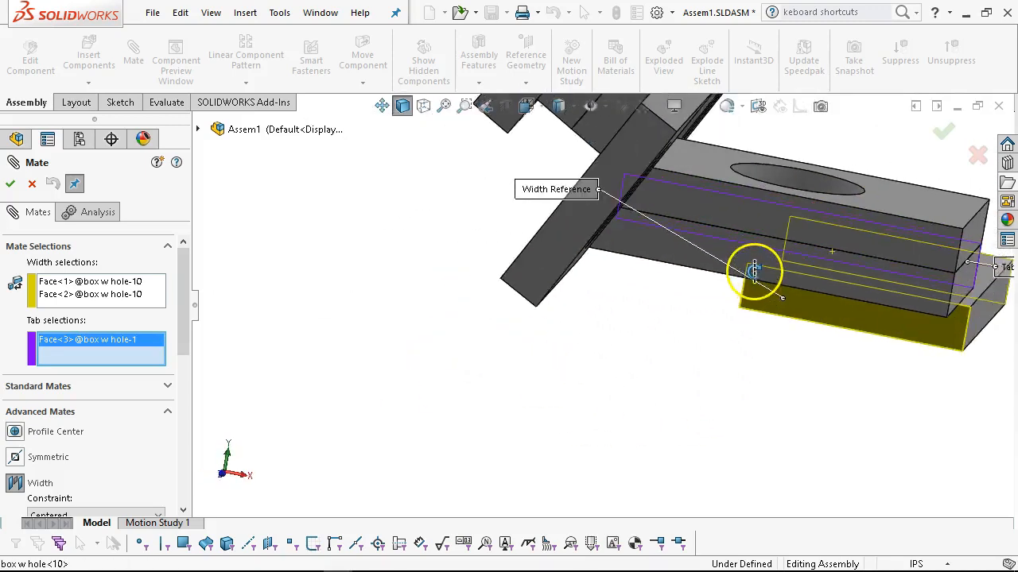
scroll(591, 304, "up", 2)
middle_click_drag(591, 304, 559, 294)
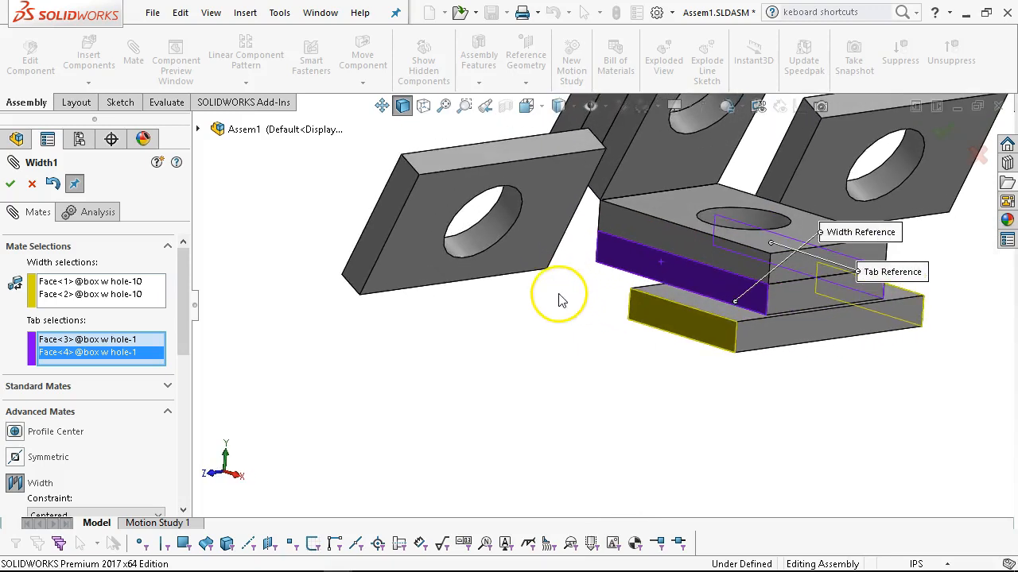
left_click(12, 184)
Slide box w hole<10> back and forth beneath the base plates to check its remaining motion.
left_click_drag(704, 337, 721, 342)
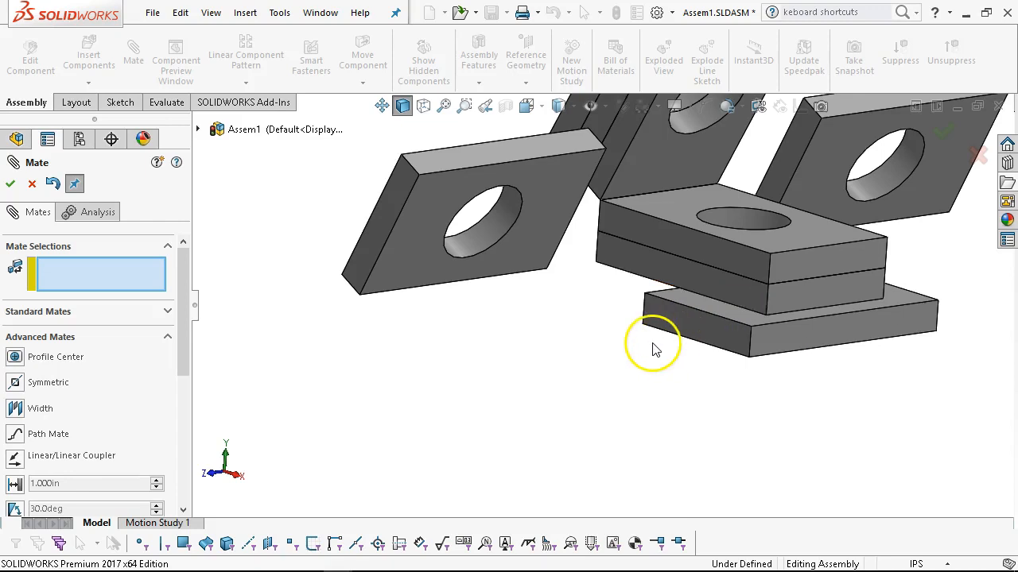
scroll(652, 348, "up", 2)
middle_click_drag(652, 343, 657, 363)
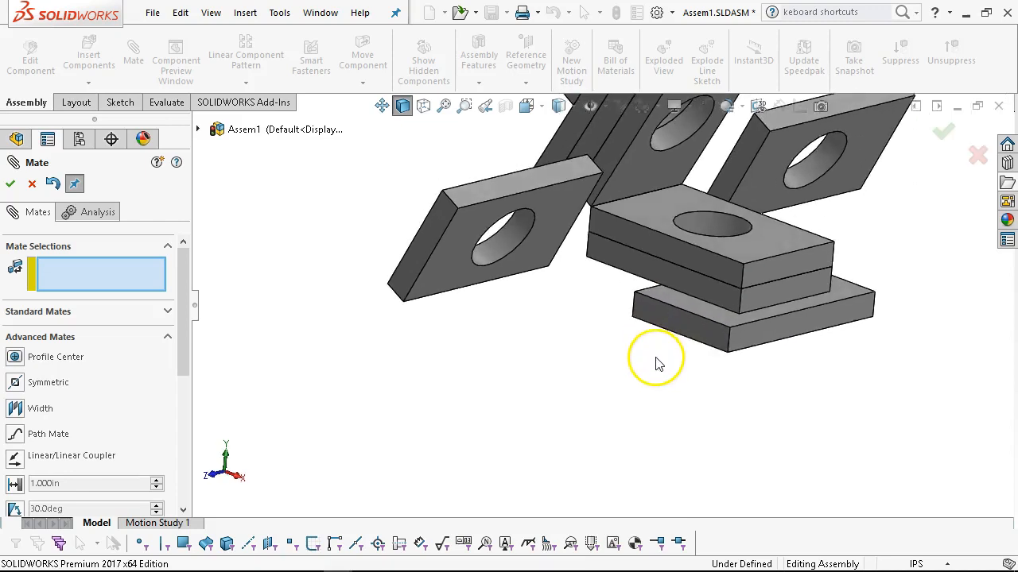
mouse_move(705, 326)
left_mouse_down()
mouse_move(655, 296)
mouse_move(687, 330)
mouse_move(638, 272)
mouse_move(650, 319)
mouse_move(703, 319)
left_mouse_up()
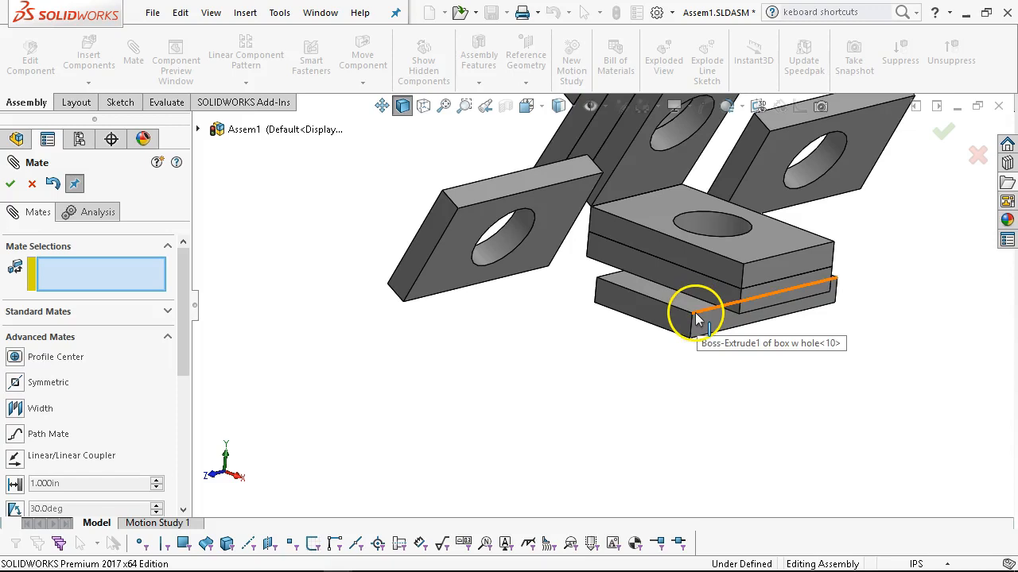
Add a coincident mate between the upper corner vertex of box w hole<10> and the adjacent side face of box w hole<1>.
left_click(695, 315)
scroll(780, 342, "down", 5)
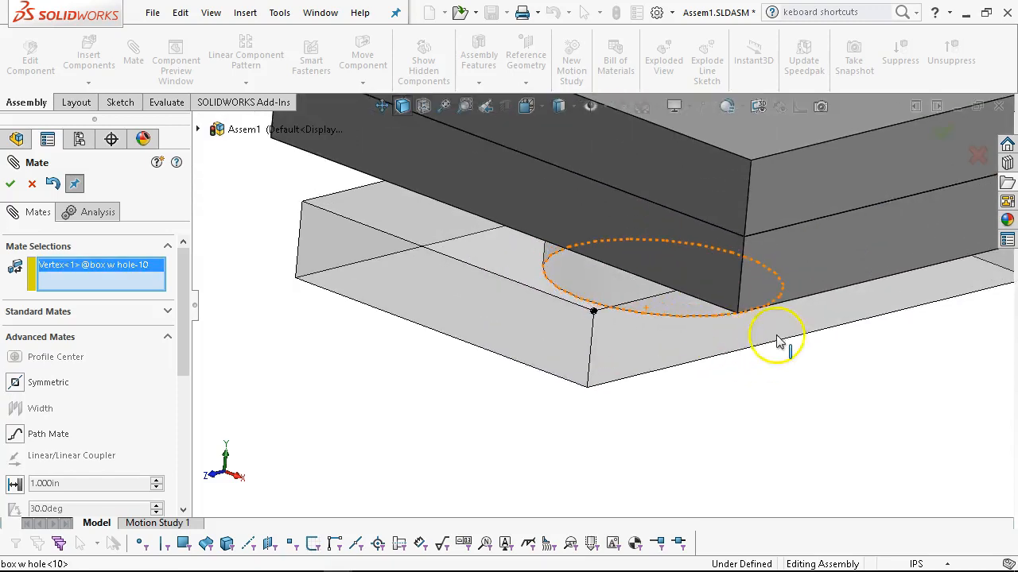
left_click(785, 281)
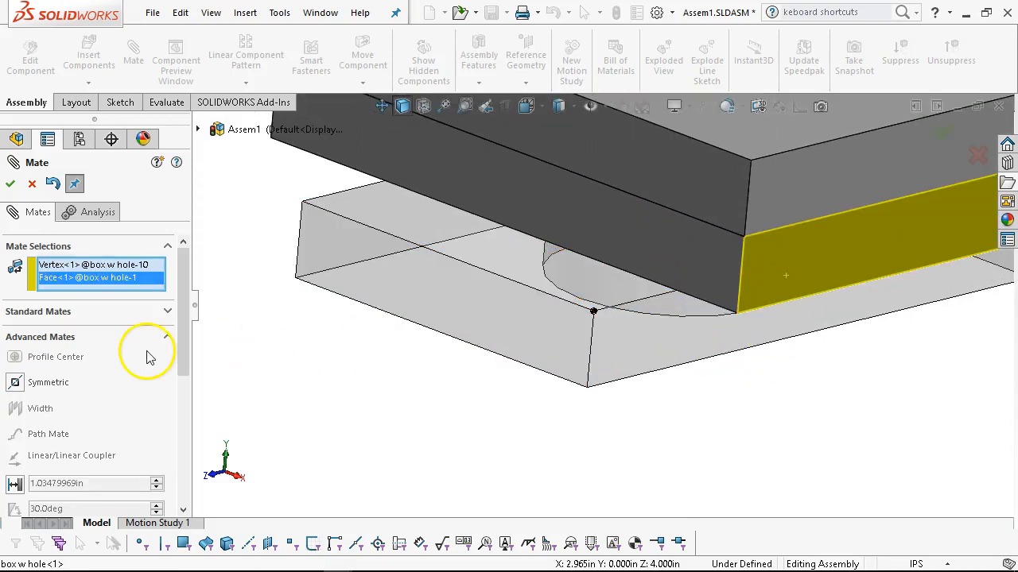
left_click(167, 312)
left_click_drag(186, 330, 190, 261)
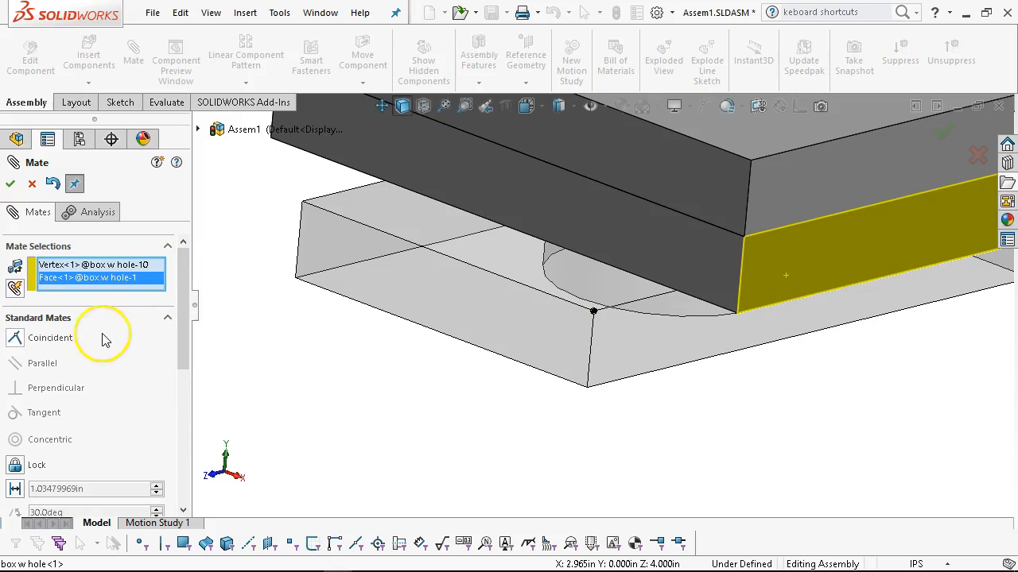
left_click(15, 340)
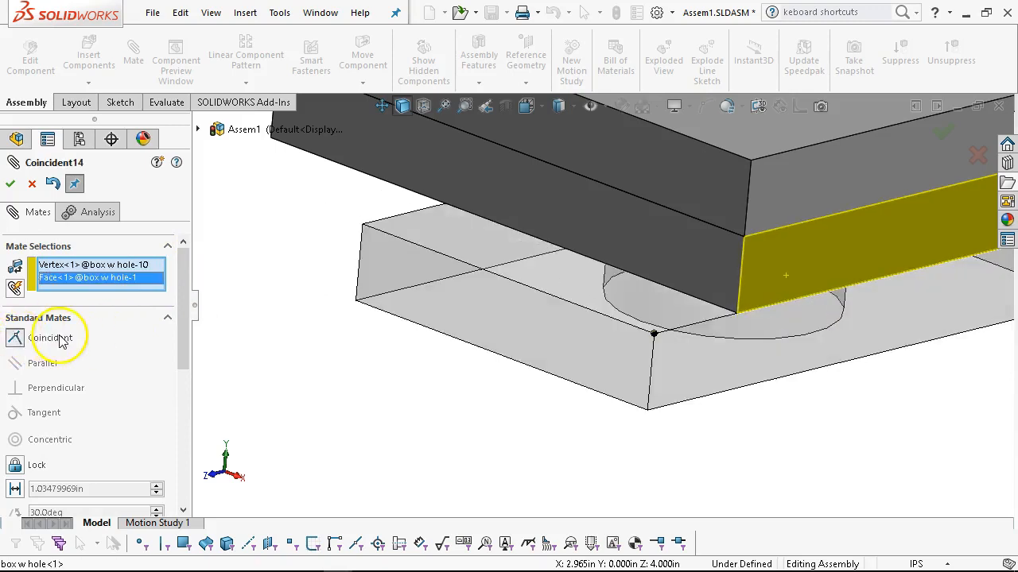
left_click(10, 184)
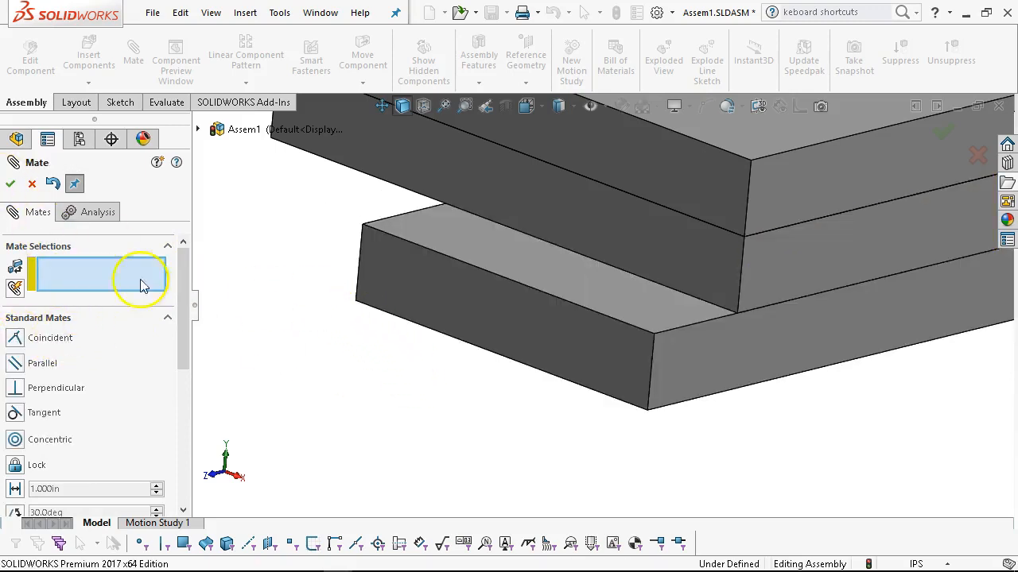
left_click(10, 185)
Examine the mated plates from several directions and check the assembly's configurations.
scroll(325, 393, "up", 5)
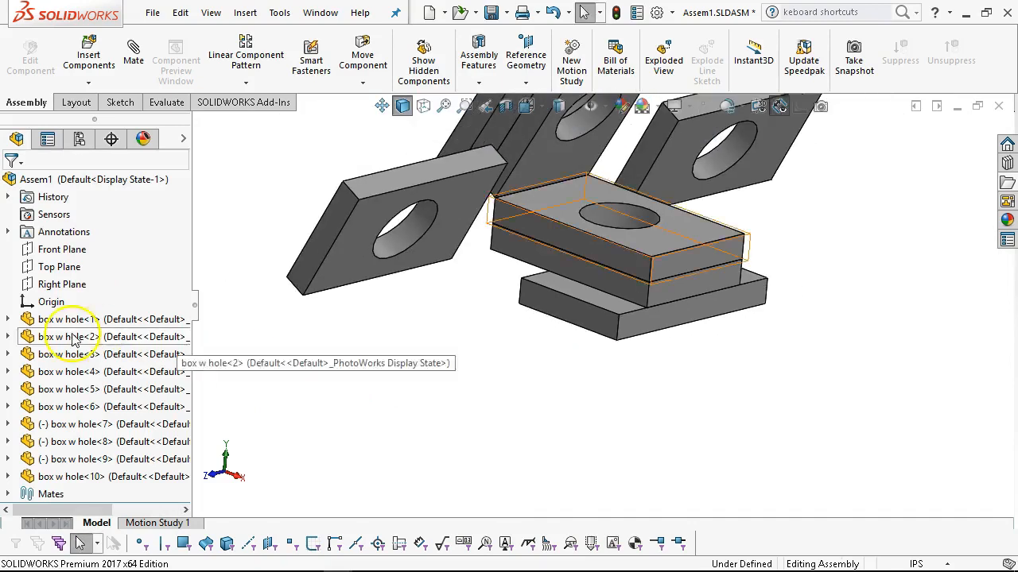
middle_click_drag(475, 327, 546, 345)
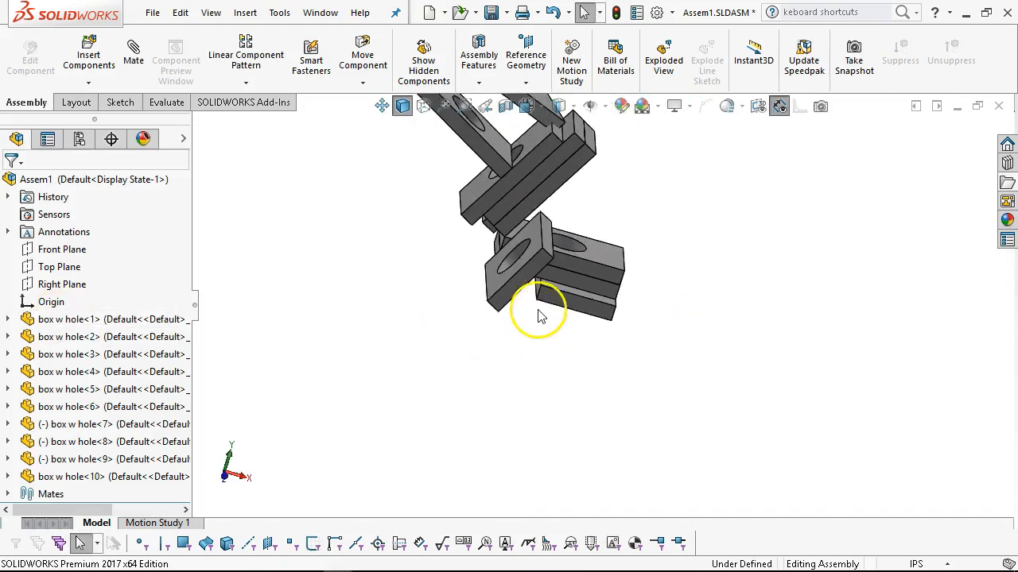
key("ctrl+5")
middle_click_drag(544, 166, 623, 225)
scroll(622, 225, "down", 2)
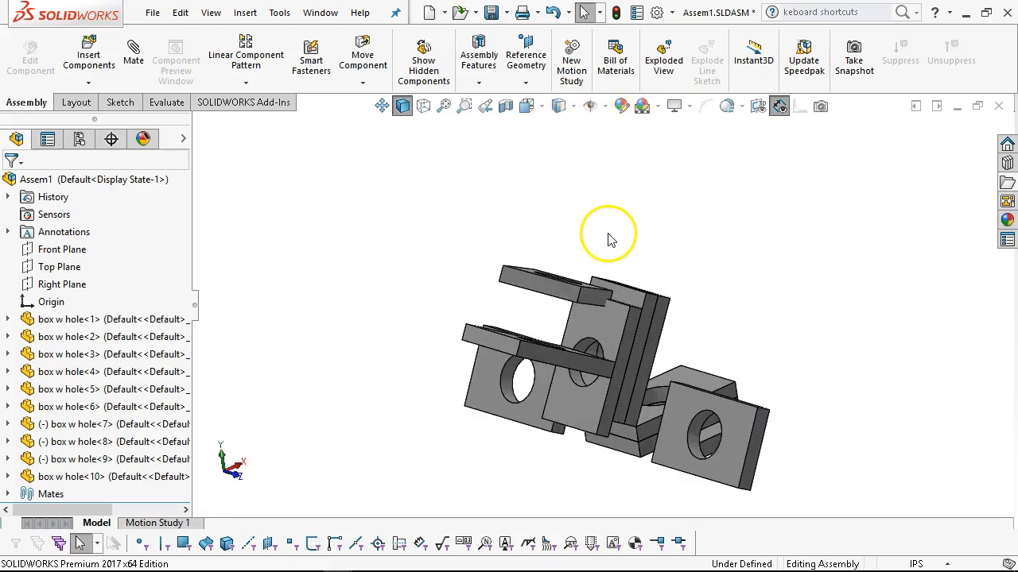
left_click(80, 140)
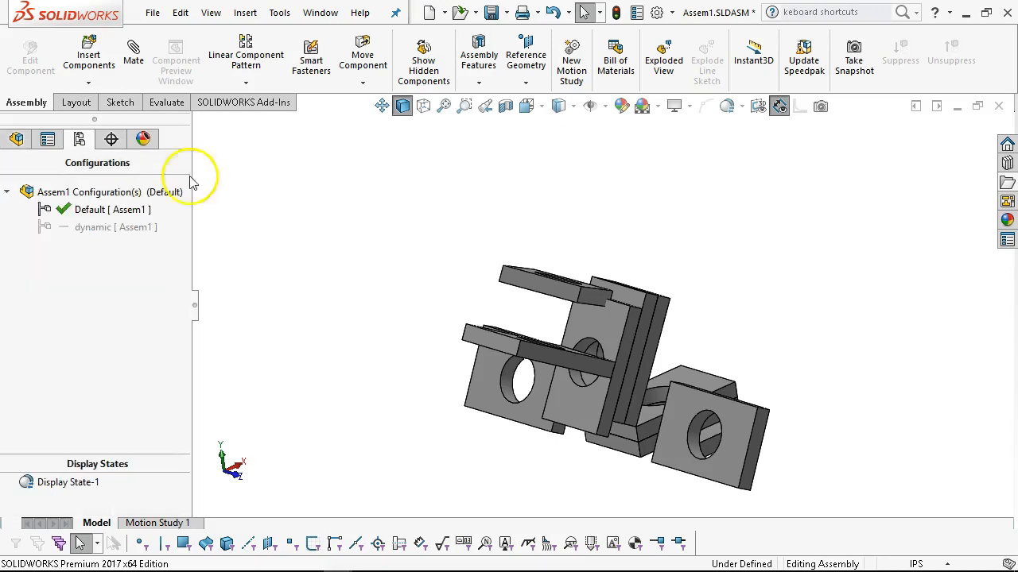
left_click(29, 138)
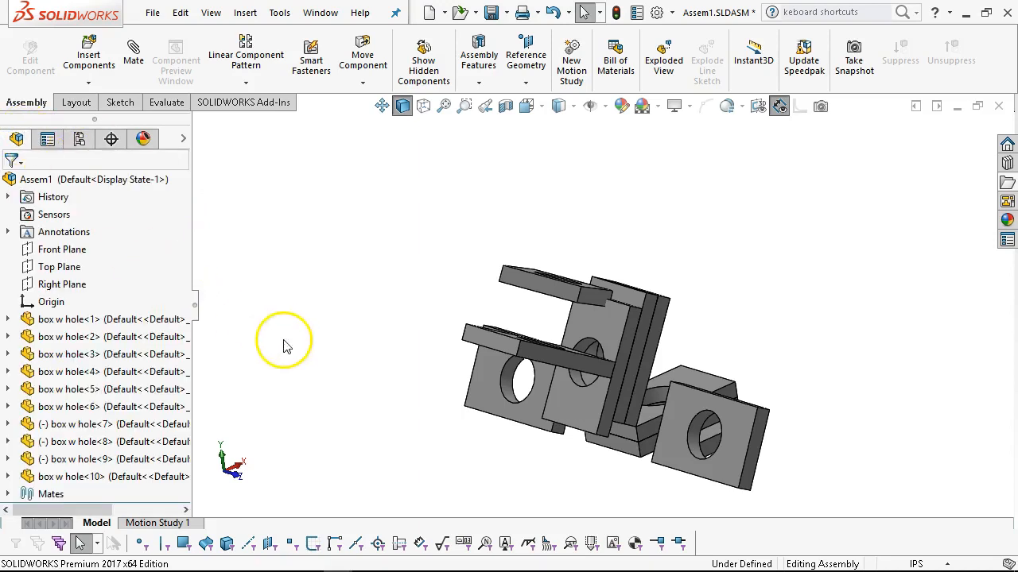
Review the advanced mate types, including Path Mate and Linear/Linear Coupler, and leave the Mate command without adding a mate.
left_click(133, 54)
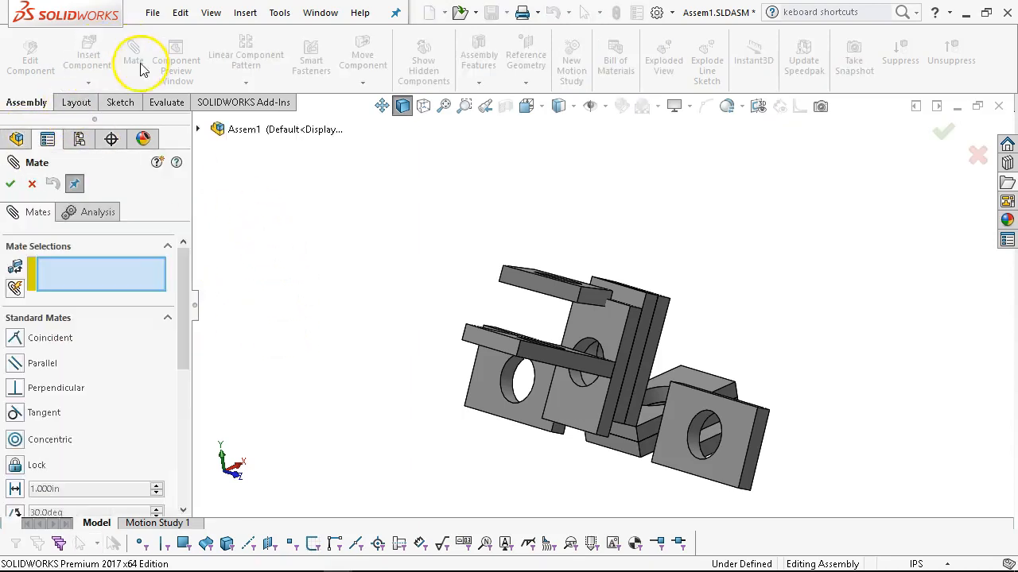
left_click_drag(186, 325, 192, 439)
scroll(155, 324, "down", 1)
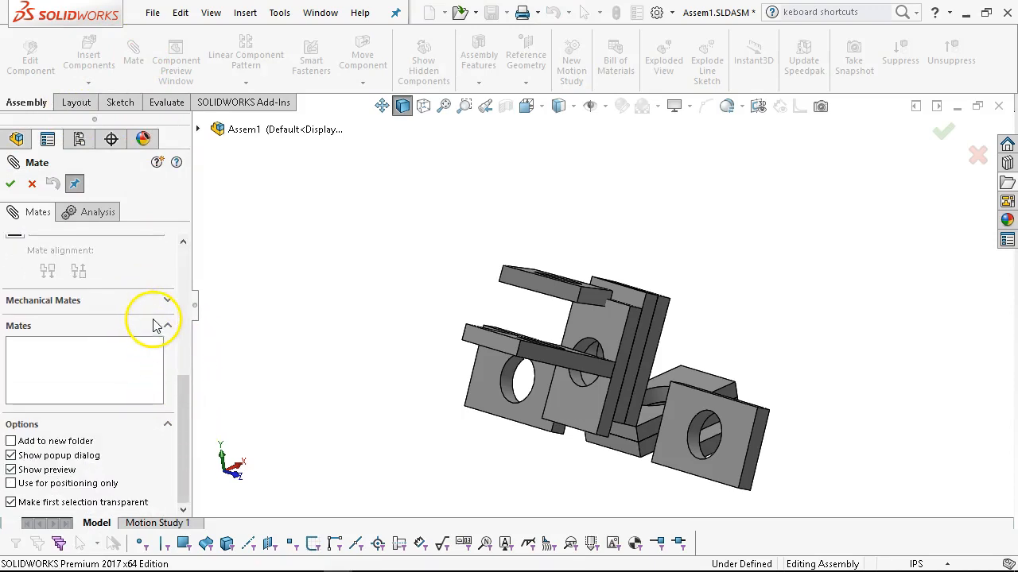
scroll(173, 330, "up", 4)
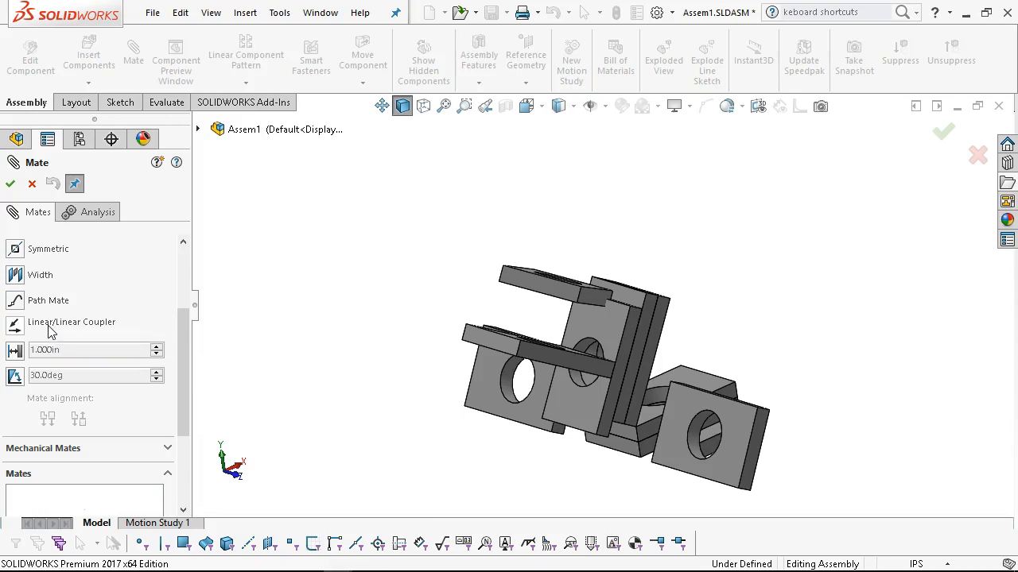
left_click_drag(186, 374, 272, 359)
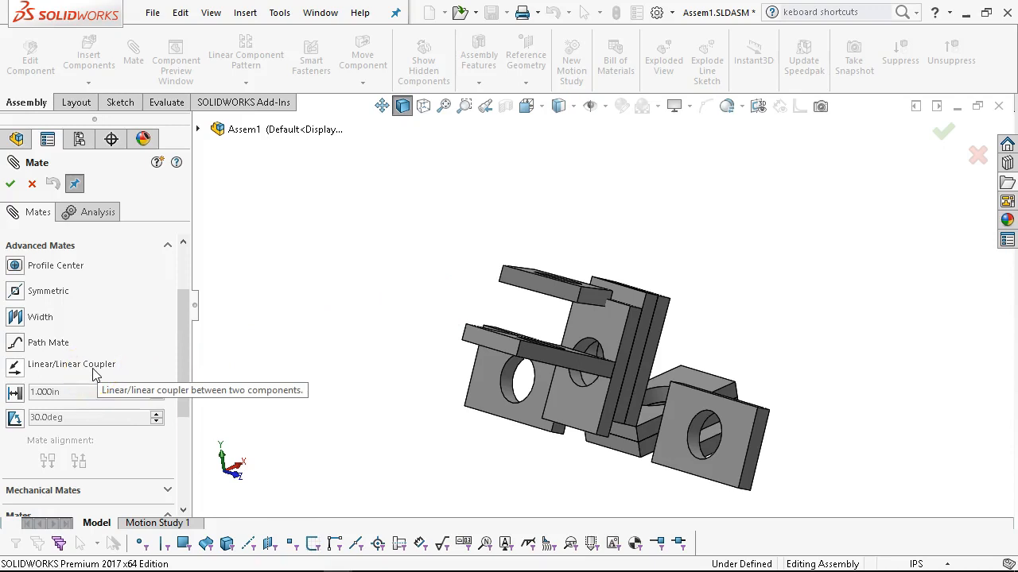
middle_click_drag(329, 323, 251, 314)
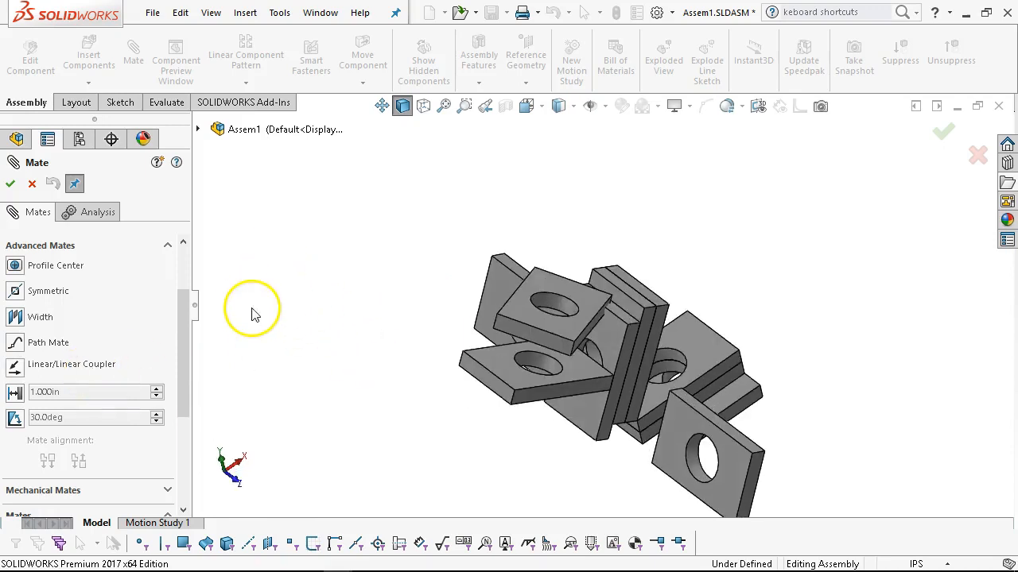
left_click_drag(181, 338, 182, 307)
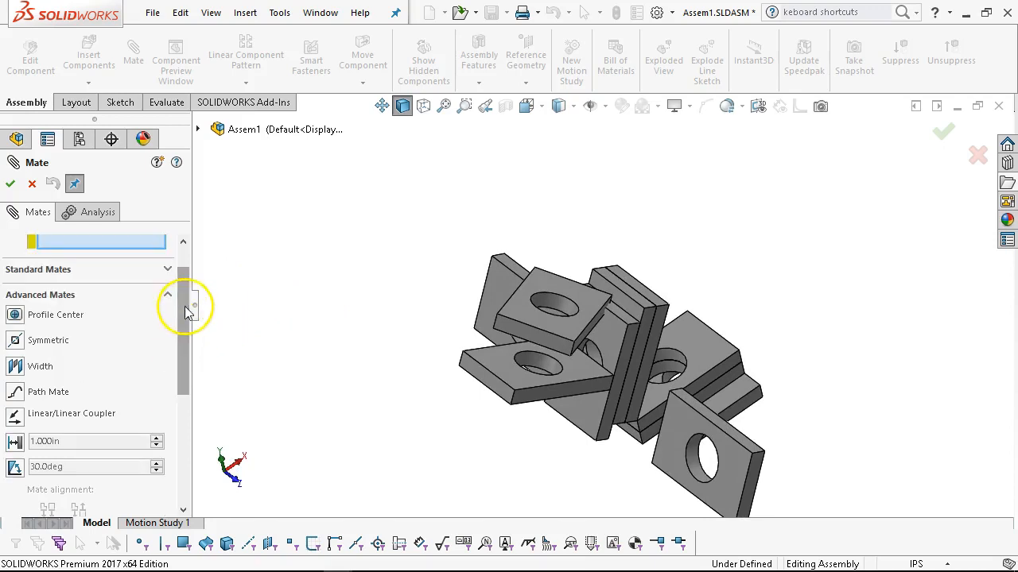
key("ctrl+5")
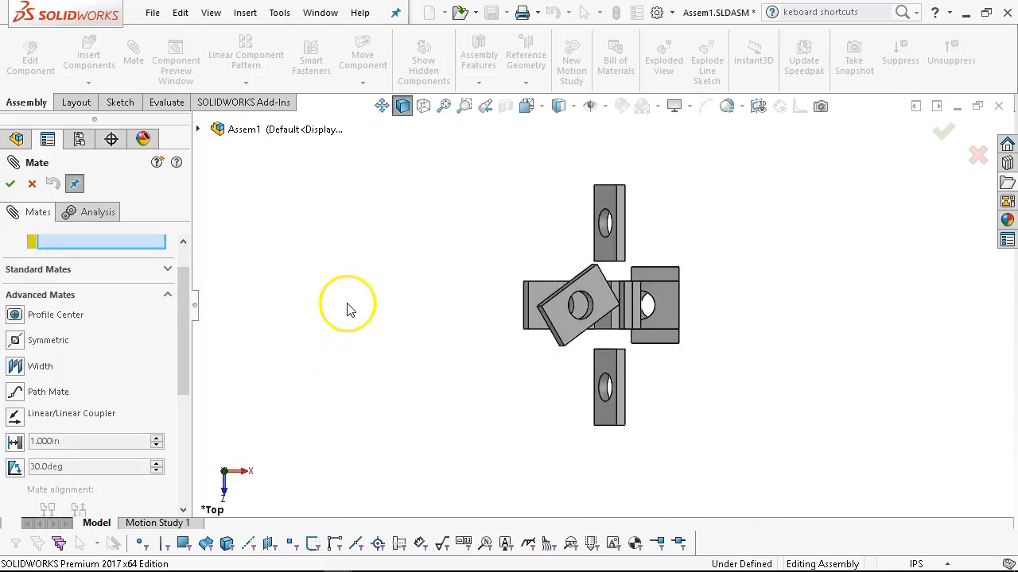
left_click(32, 184)
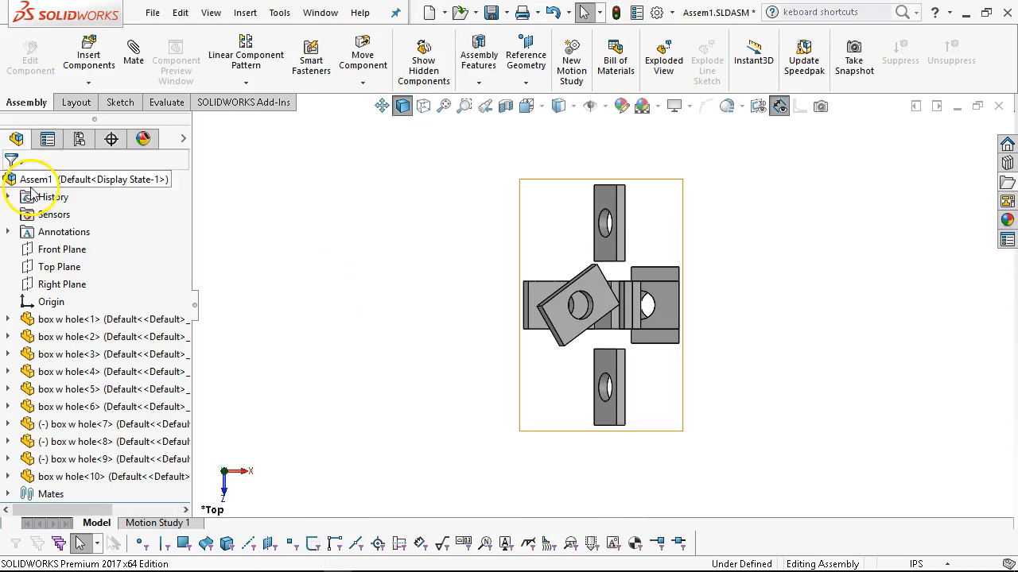
Start a sketch on the assembly's Top Plane and show the scene, lights and cameras settings.
left_click(66, 270)
left_click(80, 242)
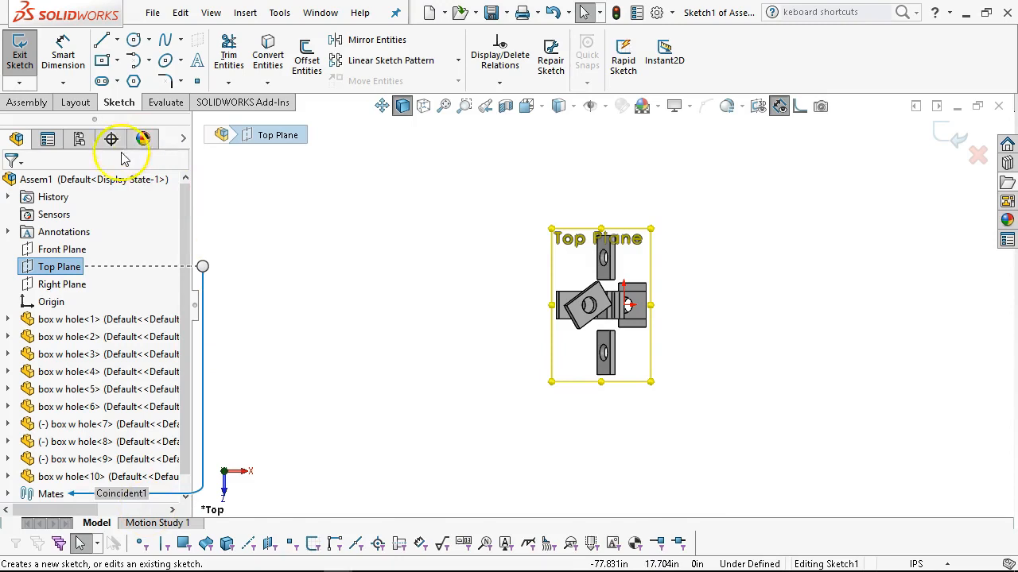
left_click(142, 139)
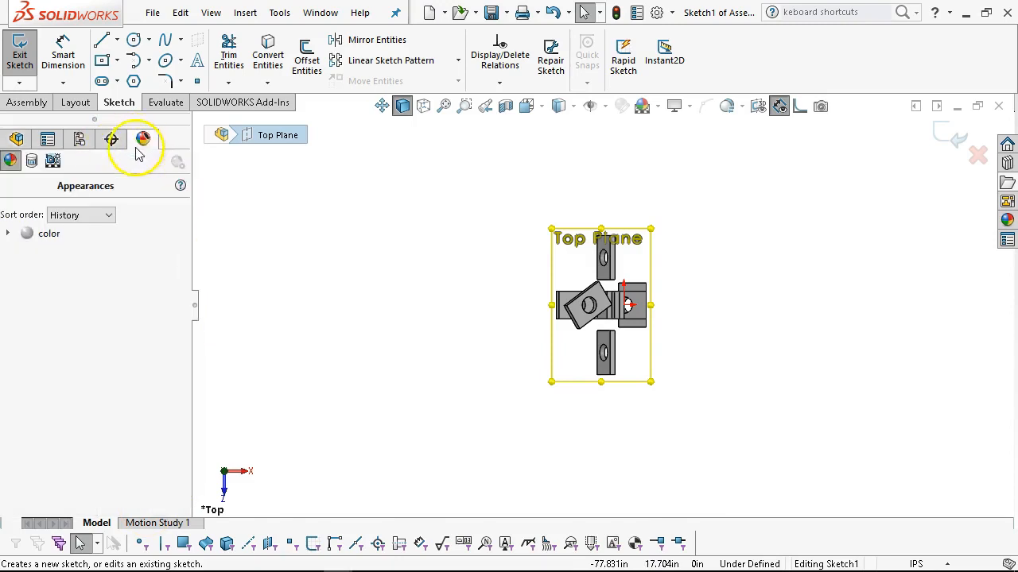
left_click(51, 162)
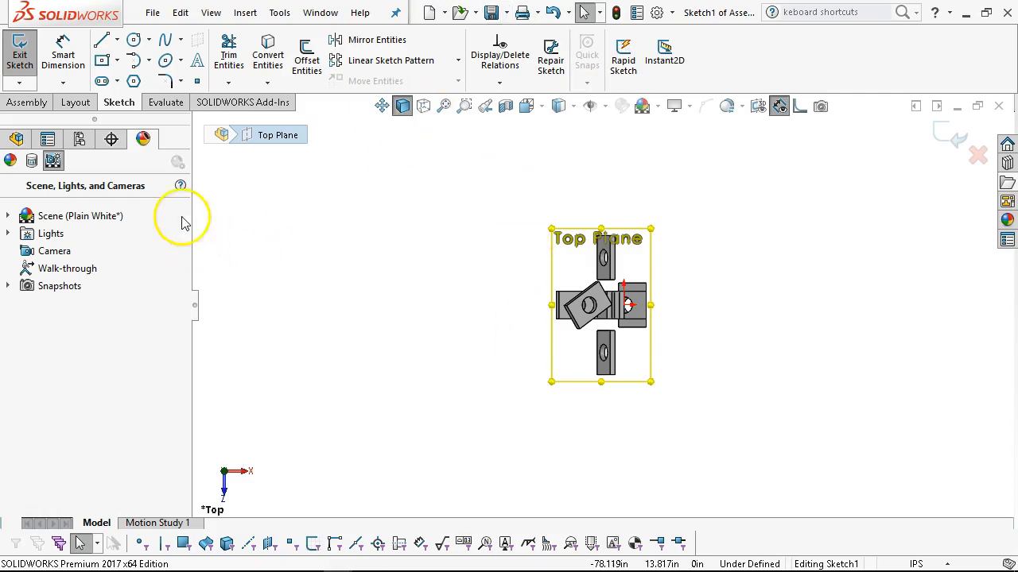
Sketch a closed six-point spline looping around the plates on the Top Plane, and exit the sketch.
left_click(18, 140)
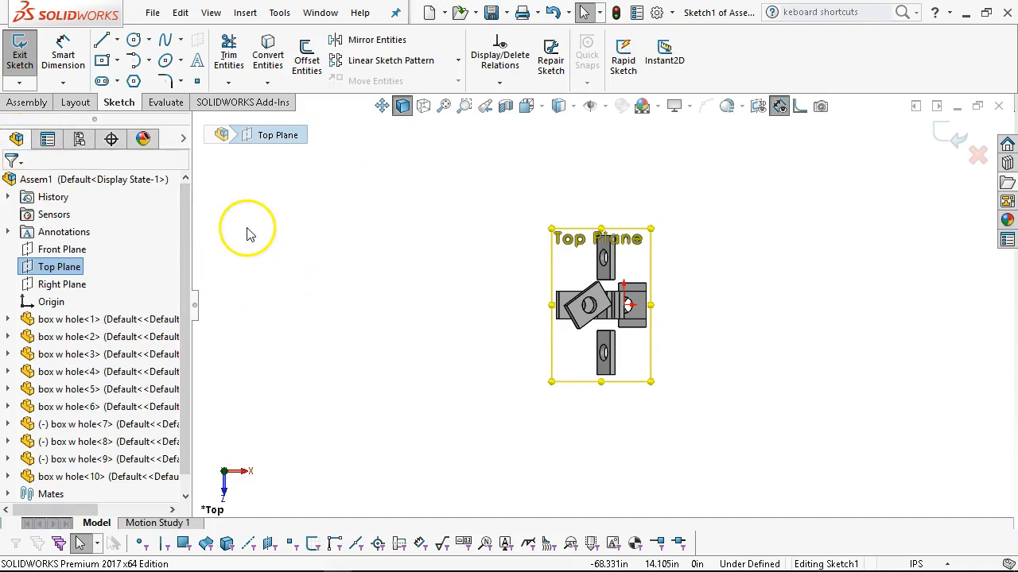
left_click(165, 40)
left_click(522, 213)
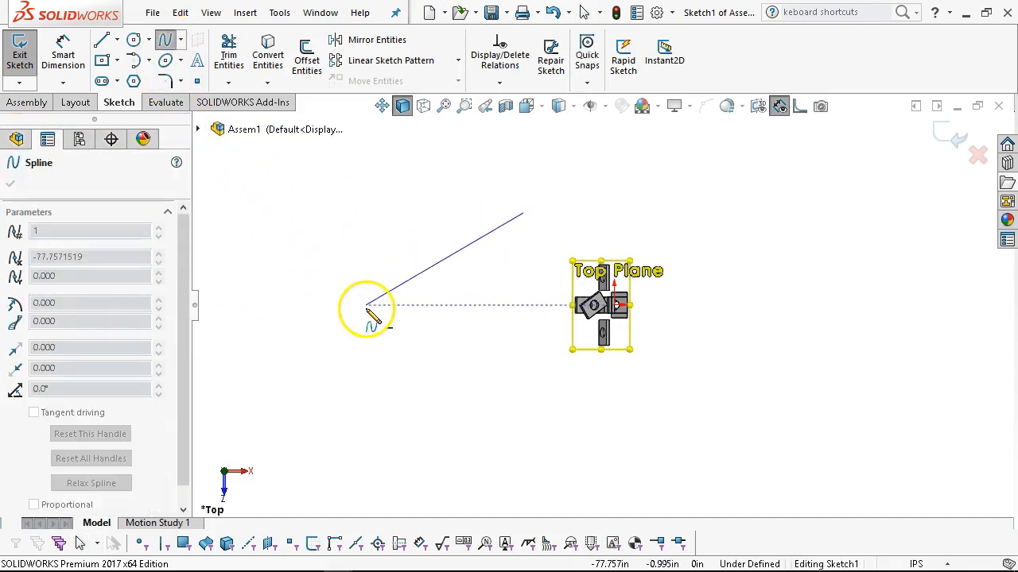
left_click(366, 304)
left_click(476, 470)
left_click(732, 400)
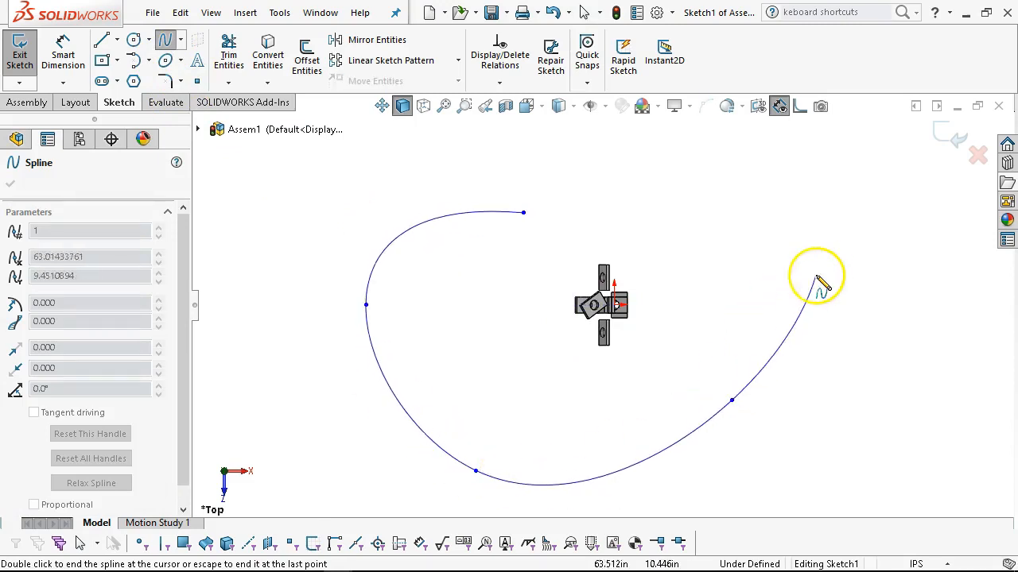
left_click(726, 317)
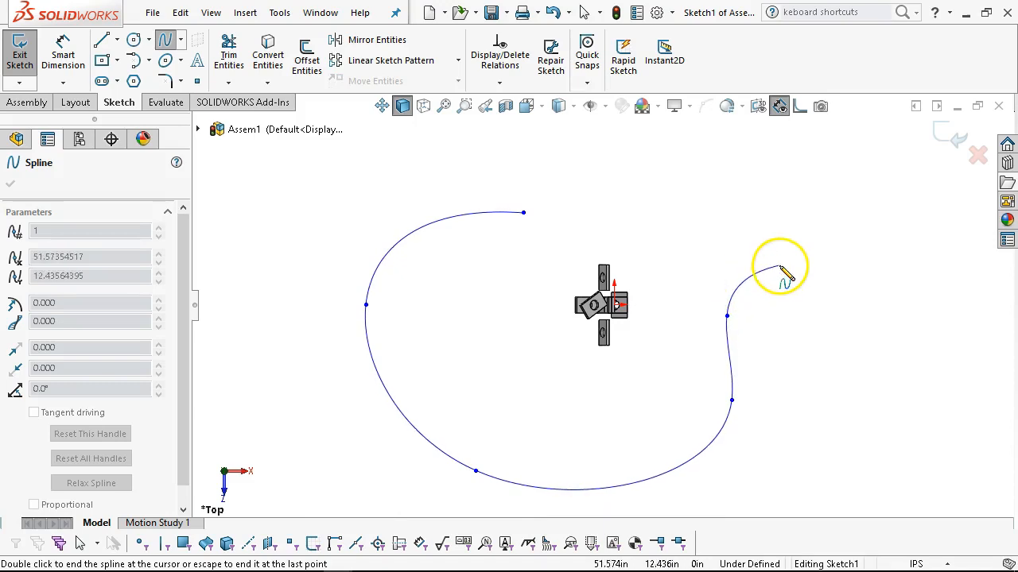
left_click(779, 265)
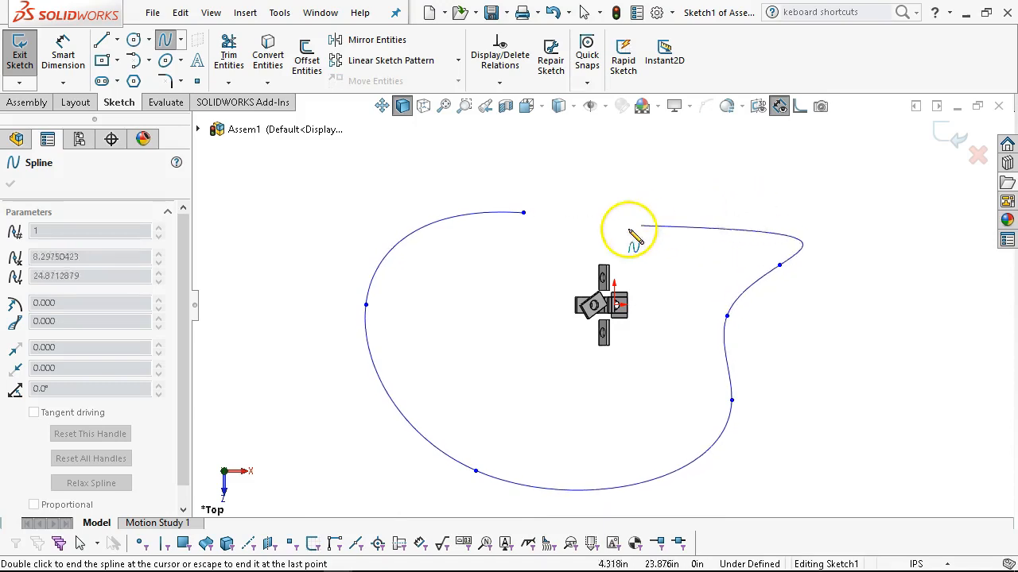
left_click(523, 212)
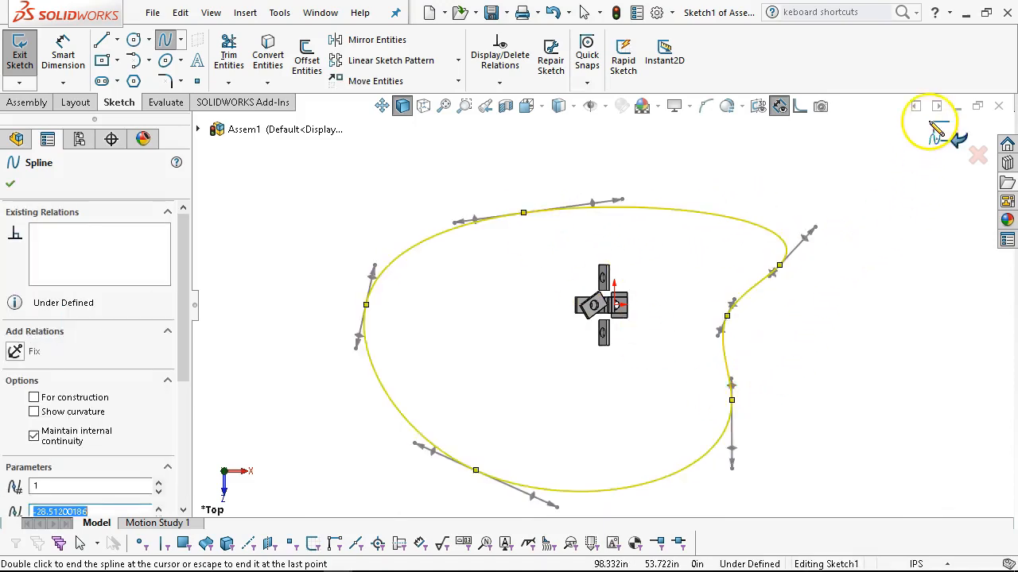
left_click(950, 135)
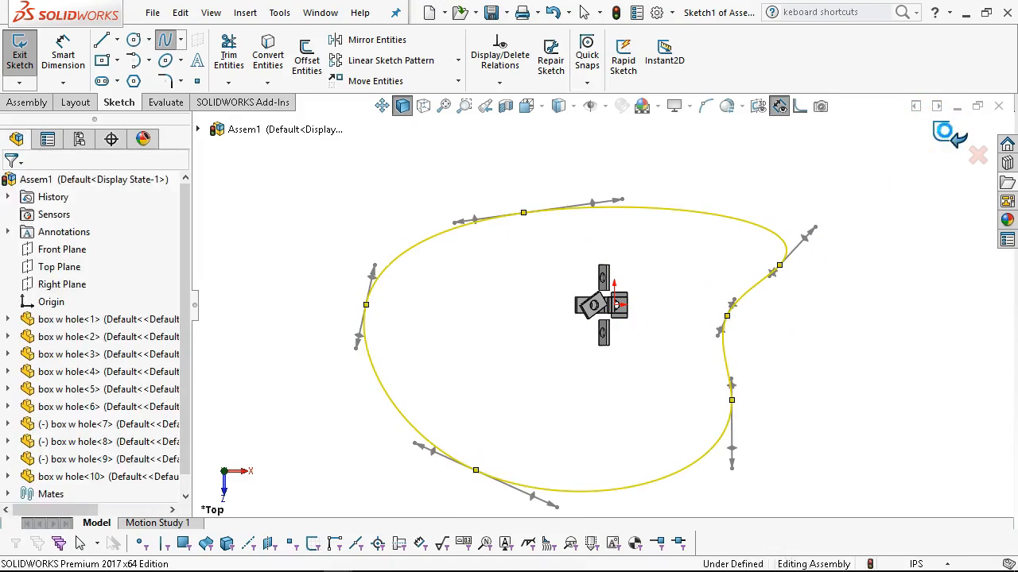
Place a copy of box w hole<10> outside the spline loop, near its rounded end.
mouse_move(918, 190)
middle_mouse_down()
mouse_move(750, 262)
mouse_move(799, 101)
mouse_move(786, 58)
middle_mouse_up()
scroll(606, 330, "up", 1)
scroll(557, 365, "down", 4)
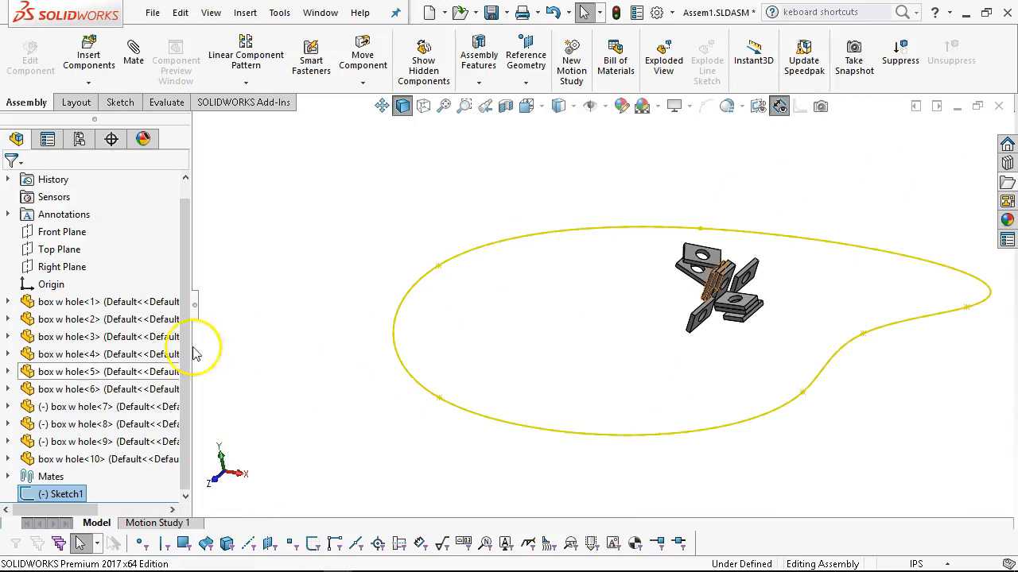
mouse_move(109, 462)
left_mouse_down("ctrl")
mouse_move(255, 428)
mouse_move(313, 390)
left_mouse_up("ctrl")
left_click(293, 345)
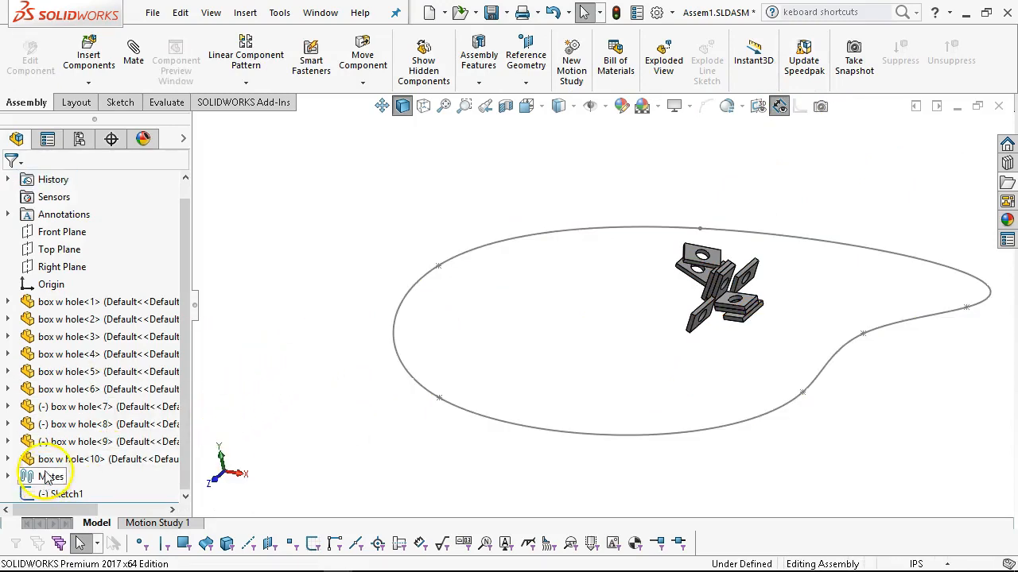
left_click_drag(112, 465, 380, 355, "ctrl")
scroll(380, 355, "down", 5)
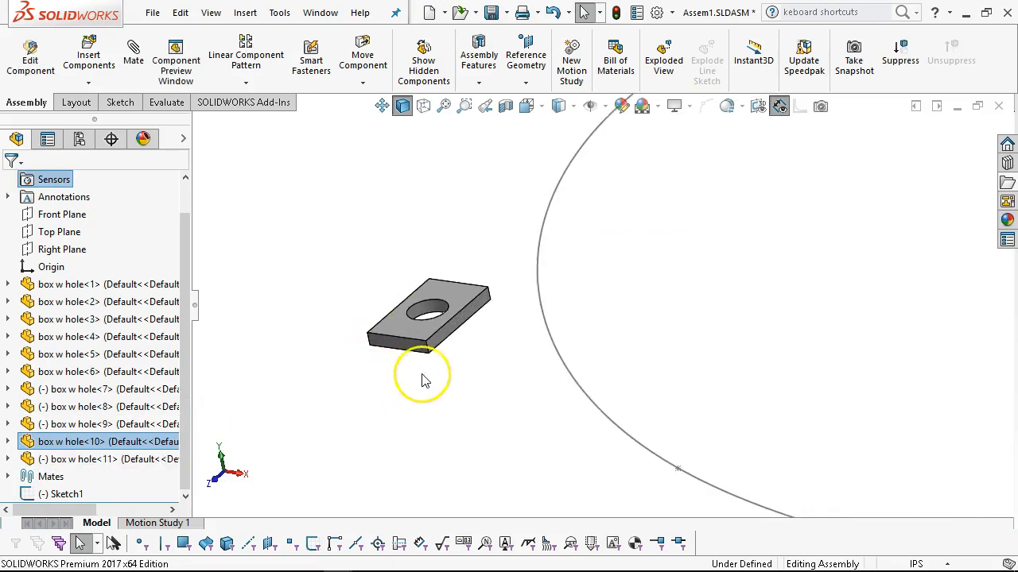
Set up a Path Mate between the lower corner vertex of box w hole<11> and the spline of Sketch1.
left_click(428, 355)
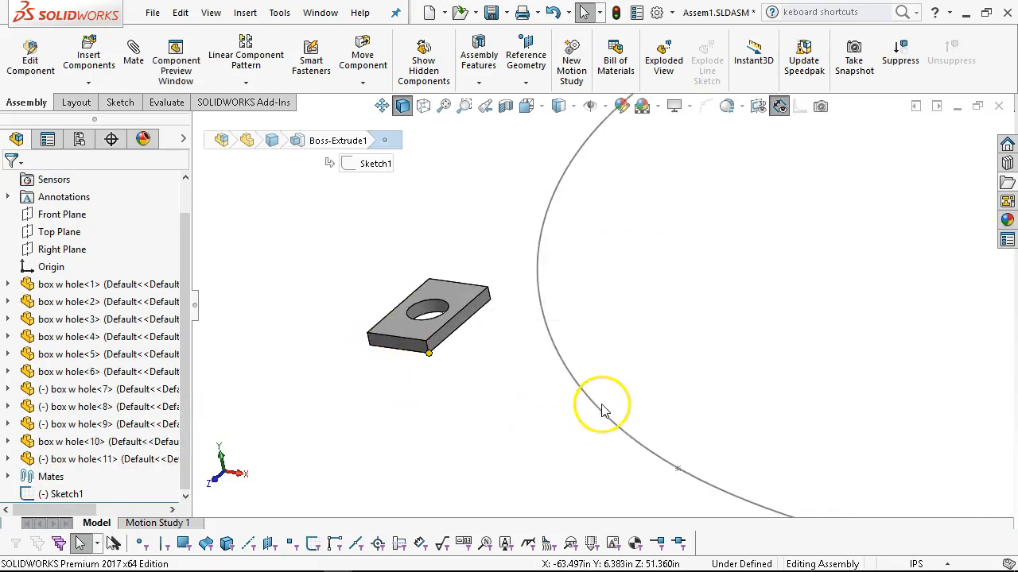
left_click(599, 411)
scroll(469, 259, "up", 4)
mouse_move(714, 242)
middle_mouse_down()
mouse_move(836, 223)
mouse_move(776, 254)
middle_mouse_up()
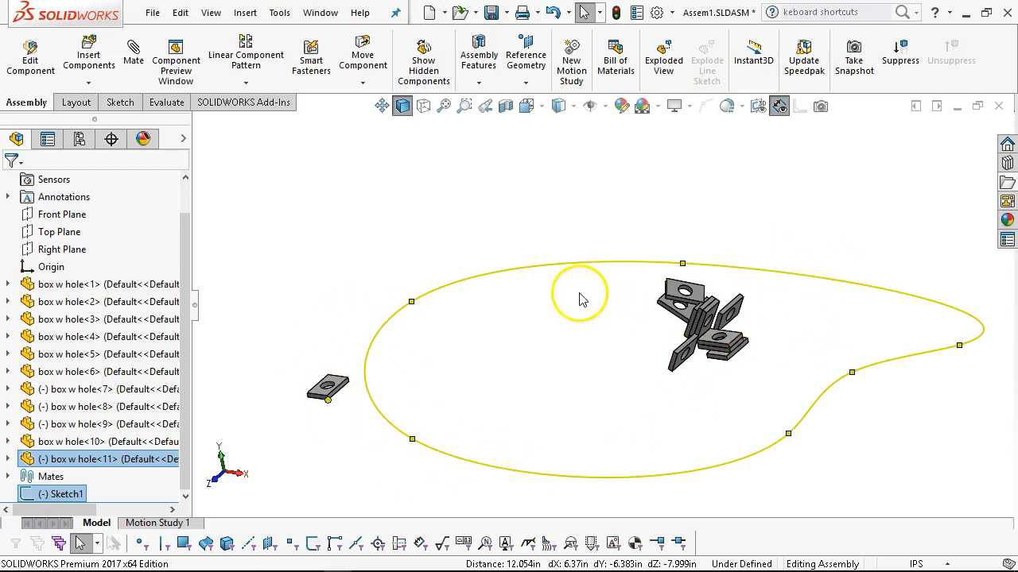
scroll(581, 300, "up", 3)
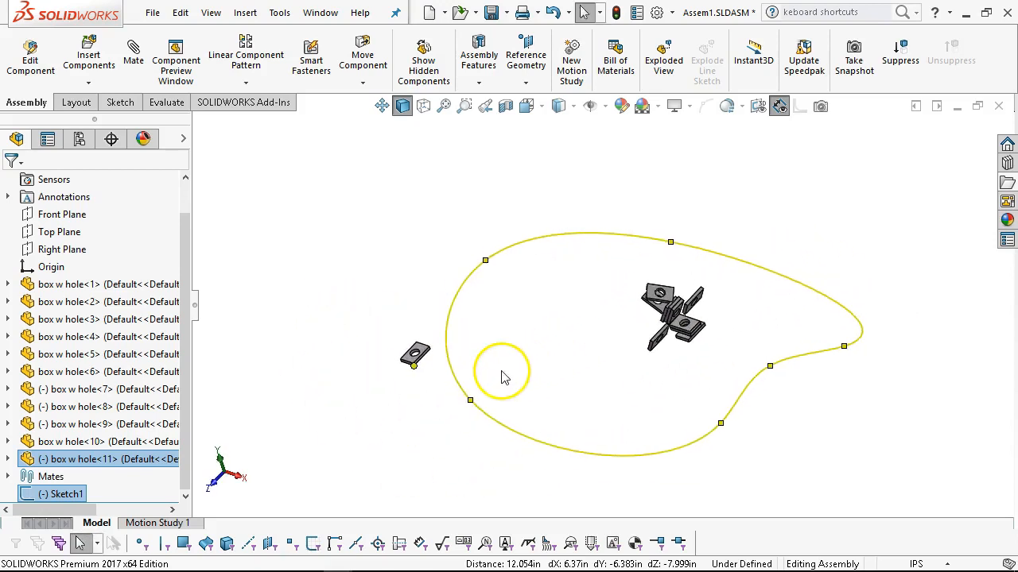
scroll(501, 377, "down", 2)
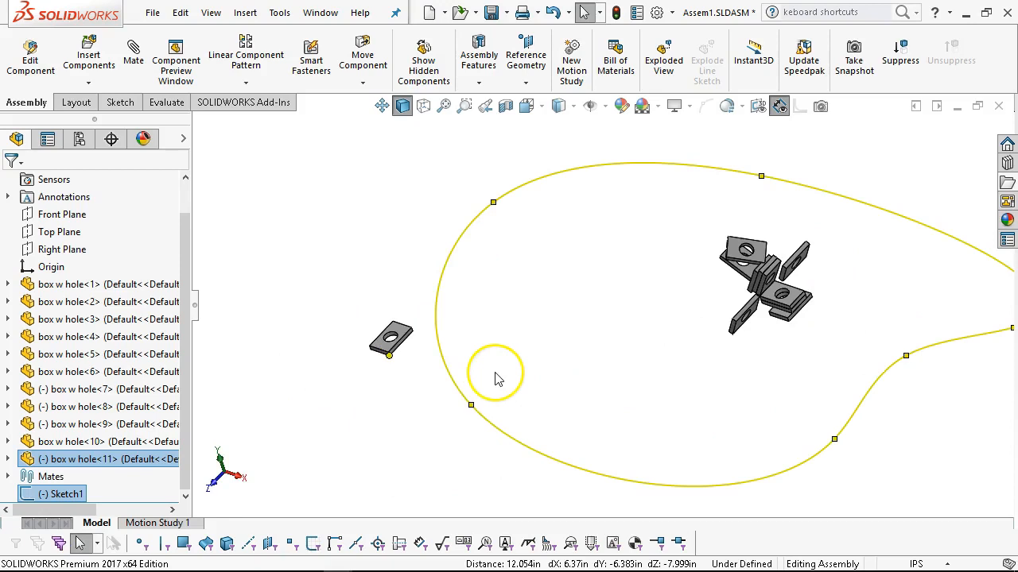
left_click(140, 64)
left_click_drag(188, 320, 182, 477)
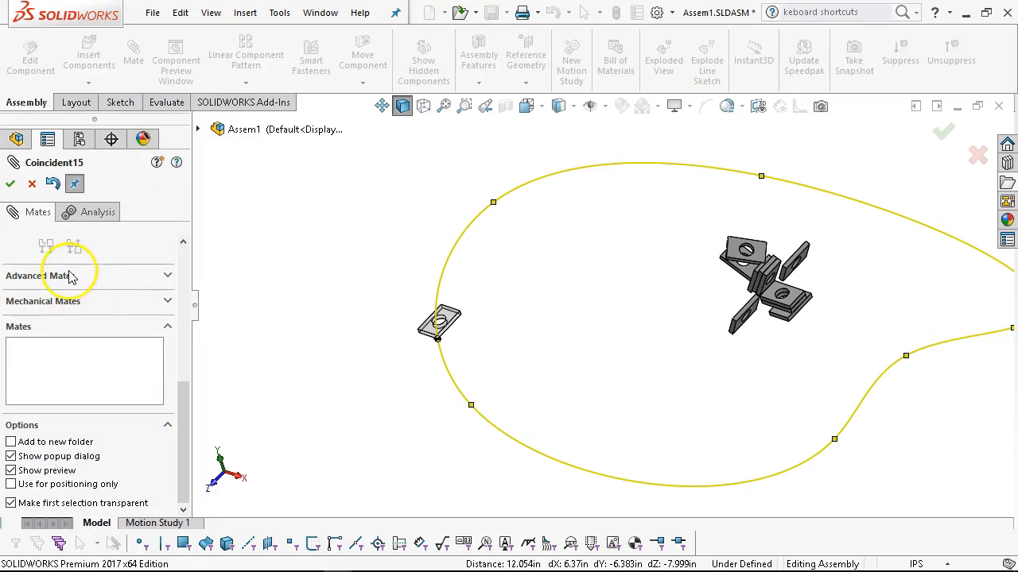
left_click(168, 280)
scroll(145, 310, "up", 3)
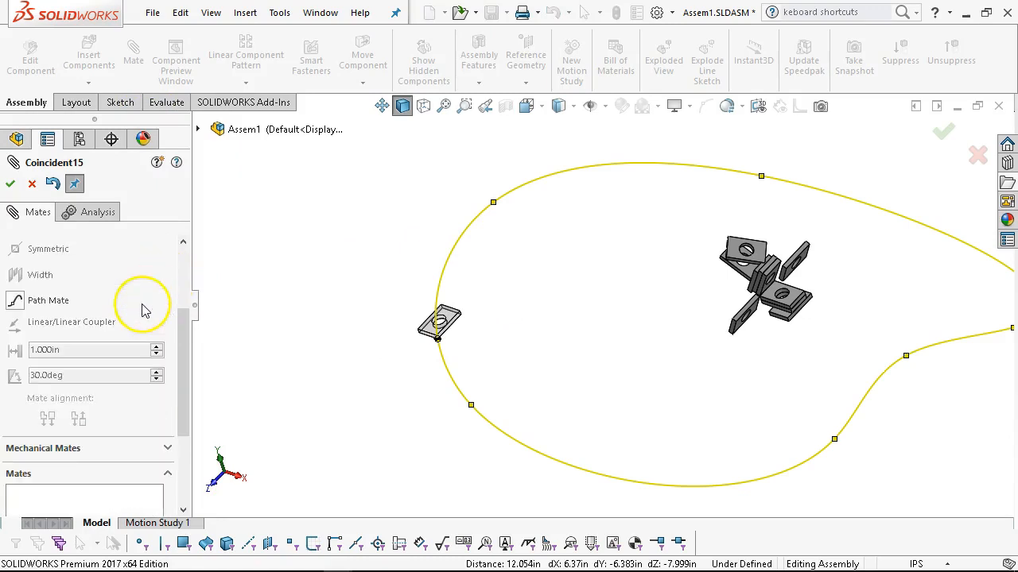
left_click(20, 298)
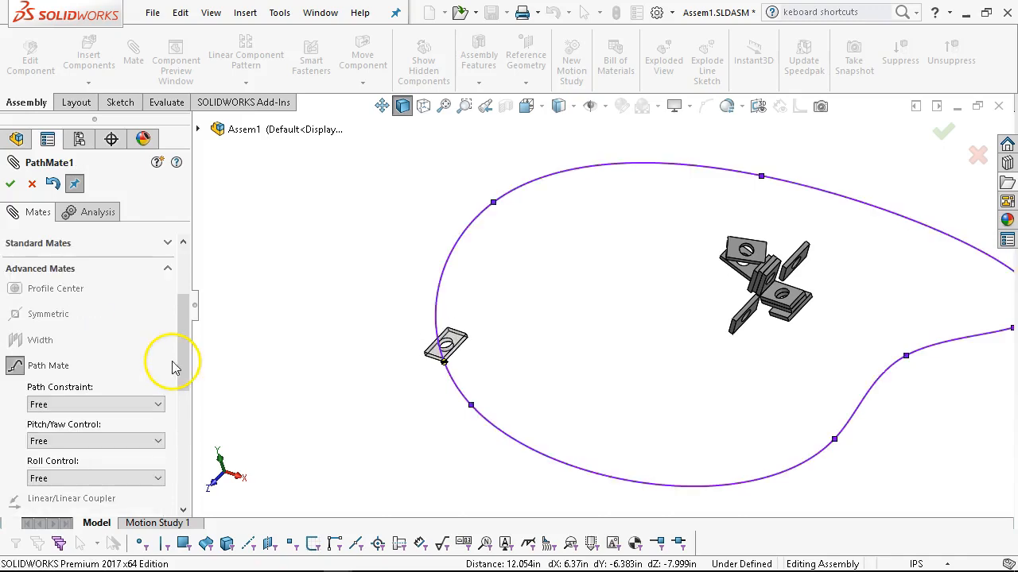
left_click_drag(185, 358, 186, 391)
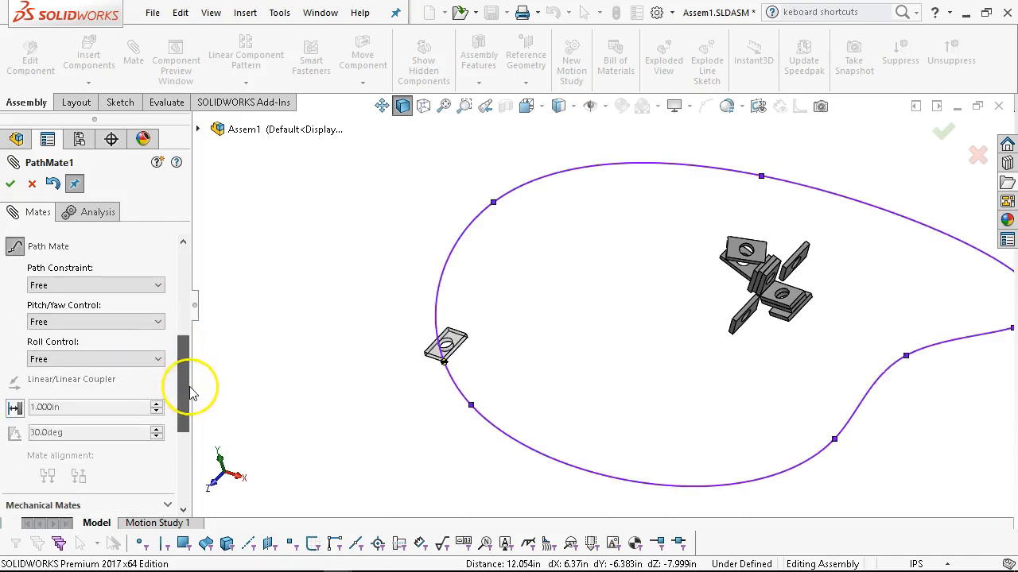
Review the path constraint, pitch/yaw and roll options, keep all three at Free, and accept the Path Mate.
left_click(87, 286)
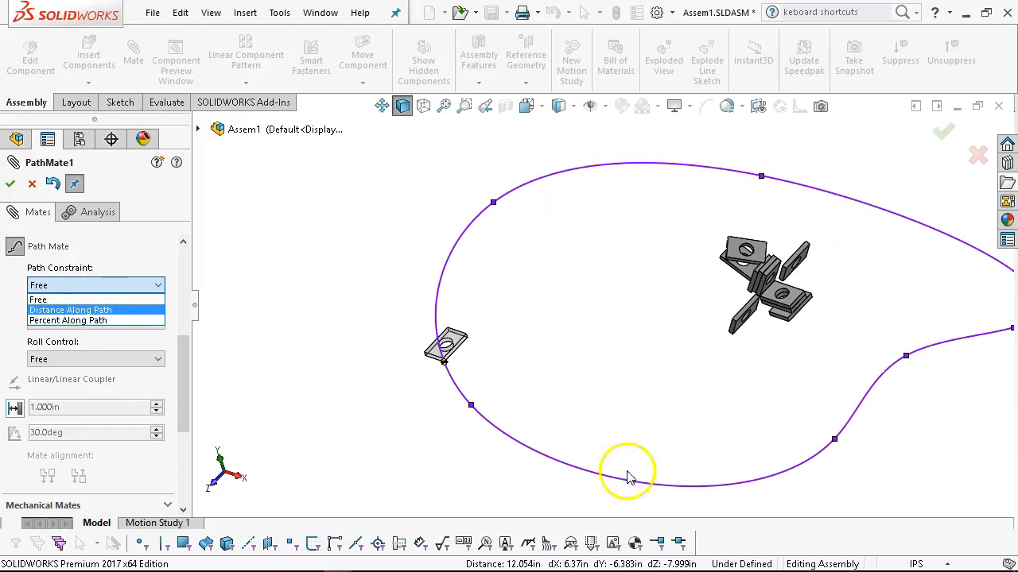
left_click(175, 301)
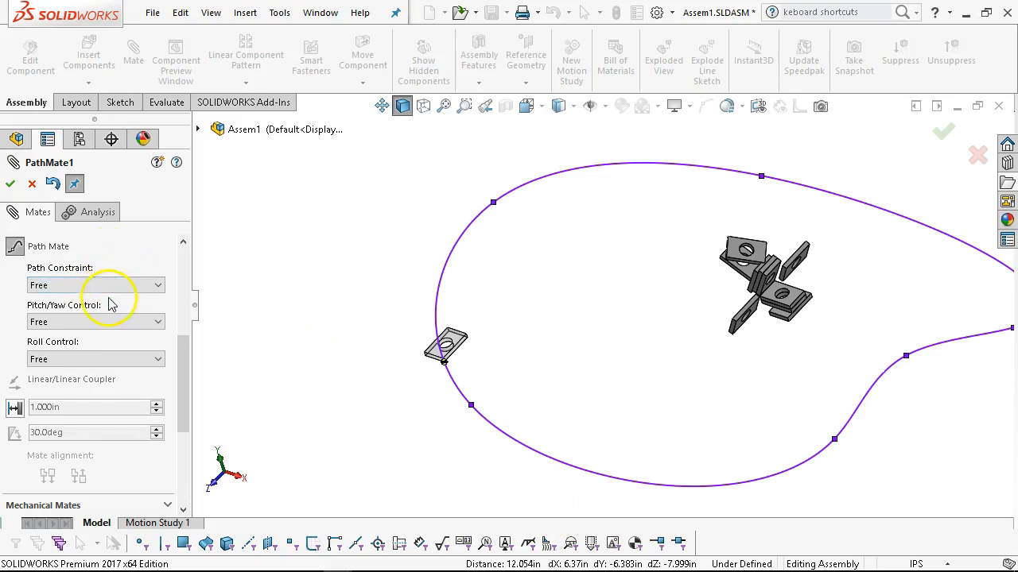
left_click(100, 321)
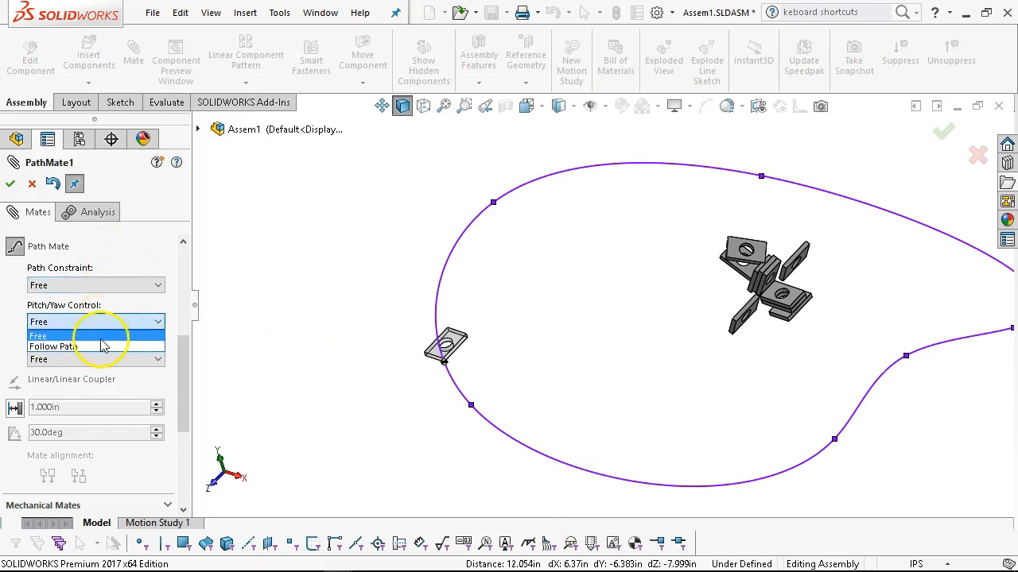
left_click(125, 322)
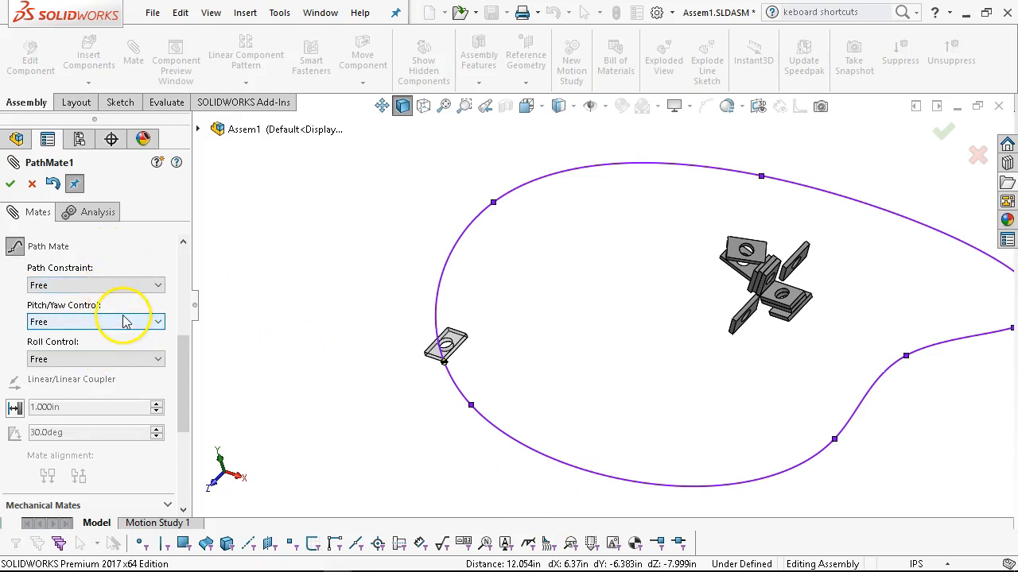
left_click(125, 359)
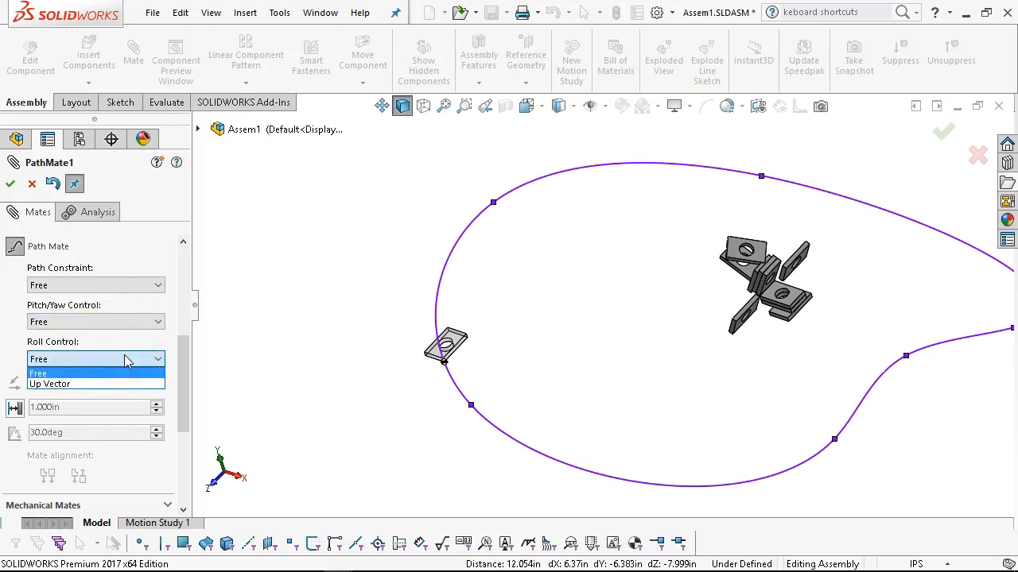
left_click(129, 342)
left_click(11, 184)
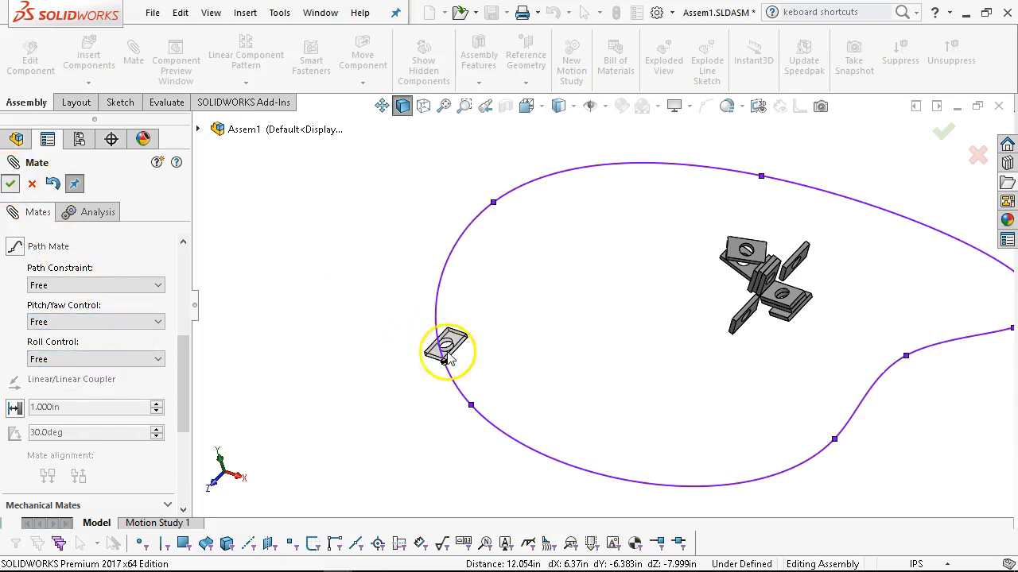
left_click(11, 185)
Move box w hole<11> along the spline path to test the Path Mate, and inspect it from several directions.
left_click_drag(445, 340, 543, 335)
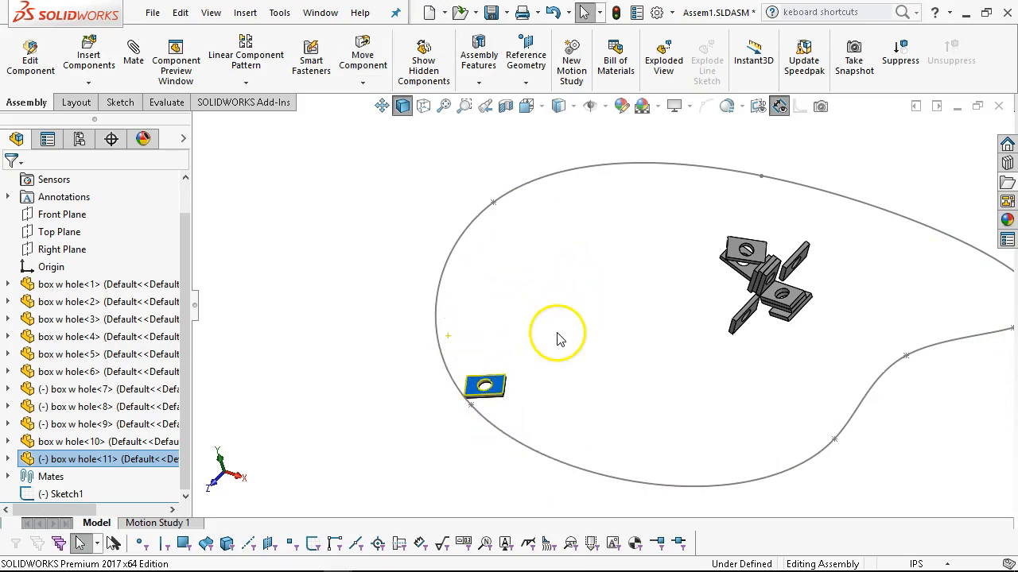
left_click(589, 334)
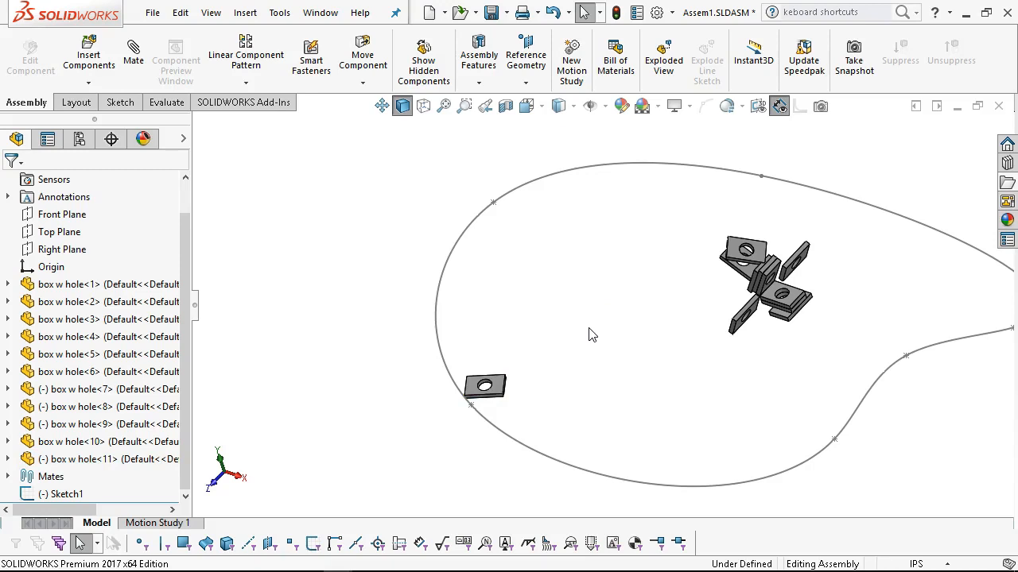
key("ctrl+1")
mouse_move(477, 220)
middle_mouse_down()
mouse_move(505, 262)
mouse_move(466, 343)
mouse_move(609, 277)
mouse_move(575, 295)
middle_mouse_up()
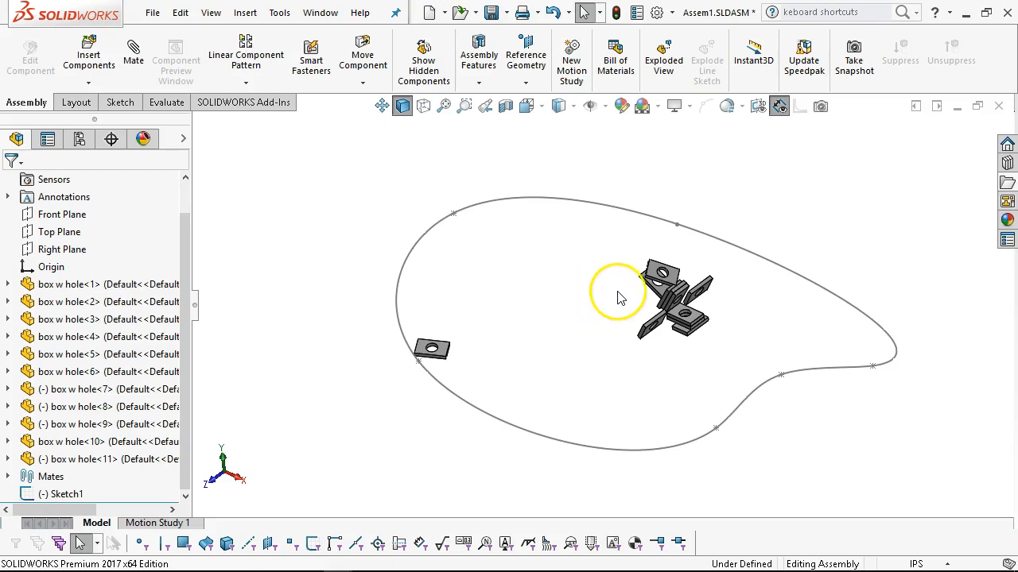
middle_click_drag(557, 307, 557, 278)
key("Escape")
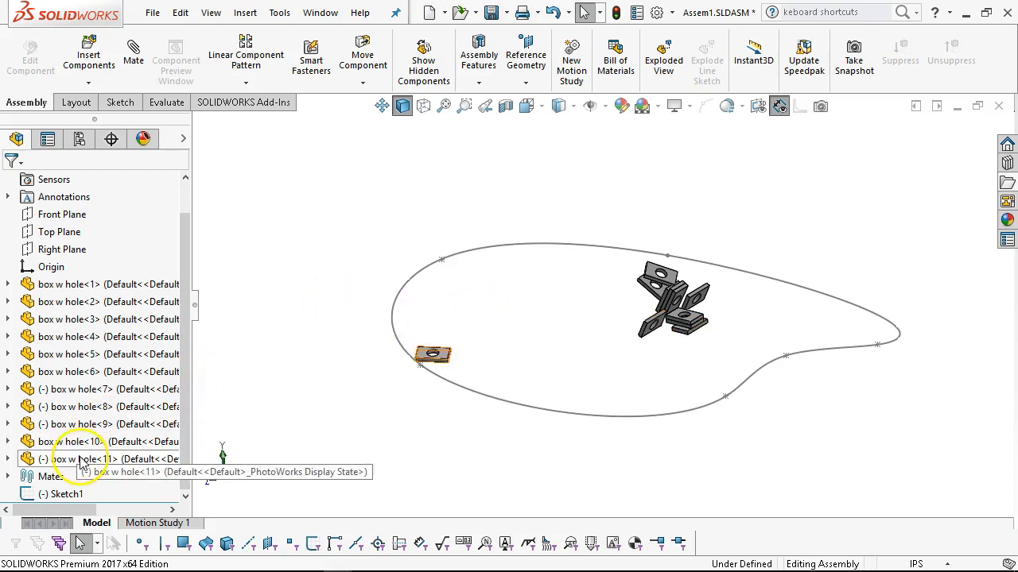
Hide Sketch1 and box w hole<11>, and show the remaining plates in isometric view.
left_click(182, 141)
left_click(202, 494)
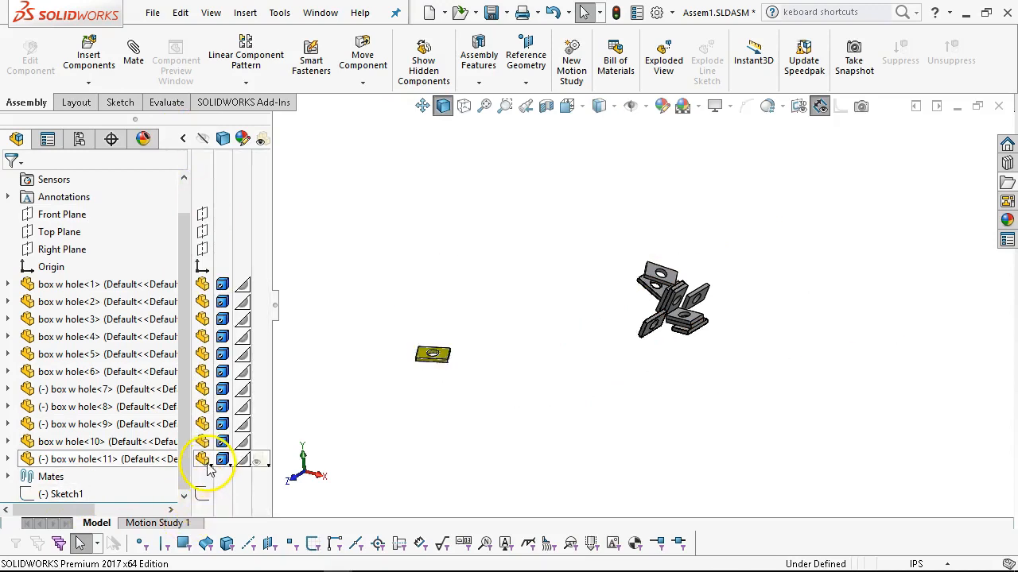
left_click(204, 461)
key("ctrl+7")
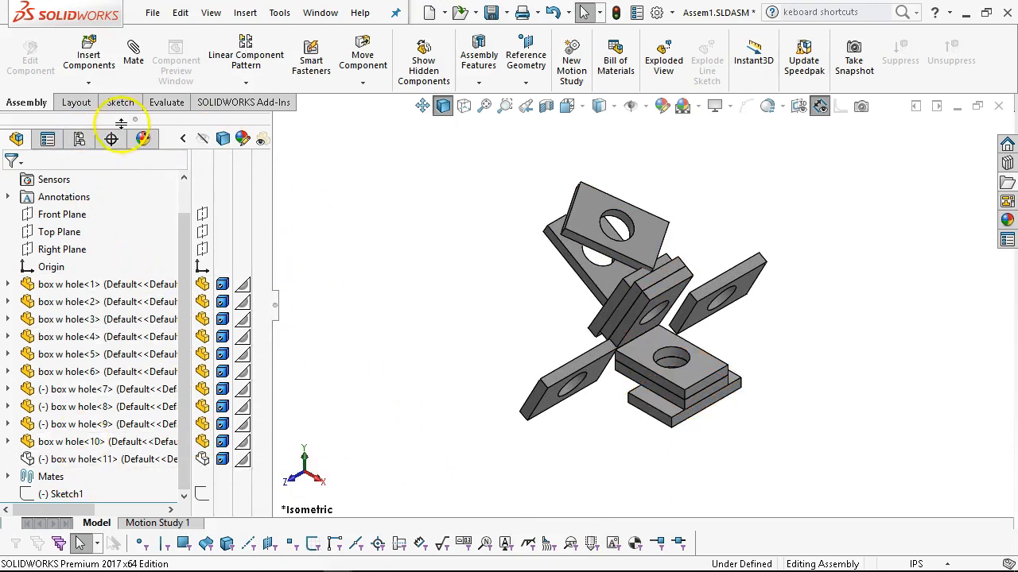
Check the assembly's configurations and place another copy of box w hole<10> in the empty space beside the plates.
left_click(80, 139)
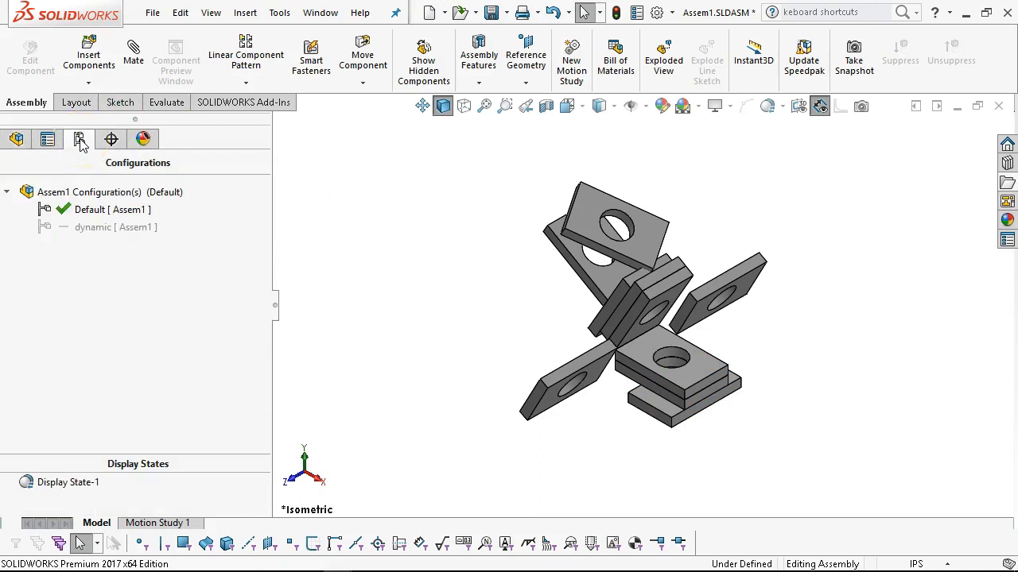
left_click(17, 139)
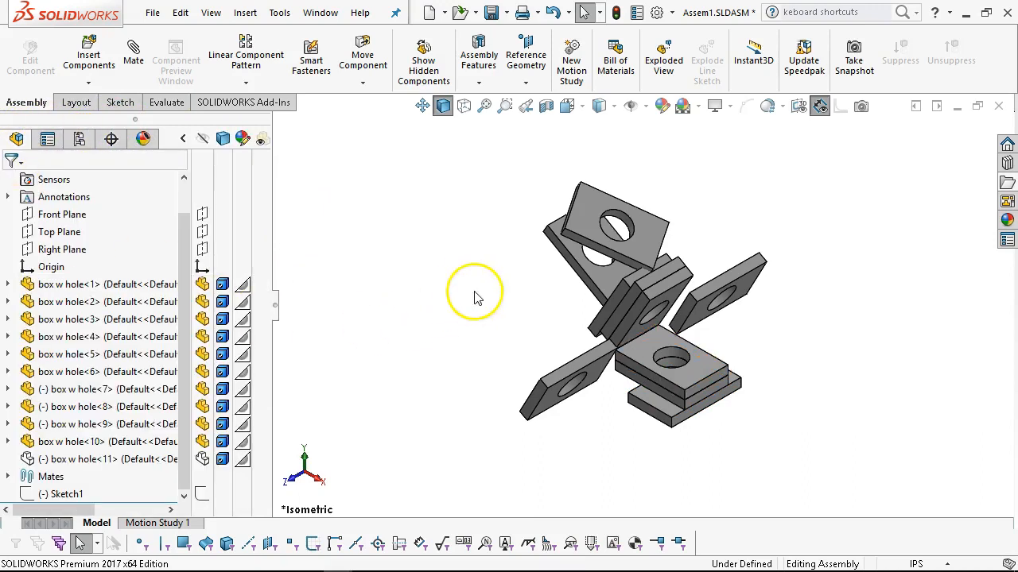
left_click_drag(79, 442, 461, 296)
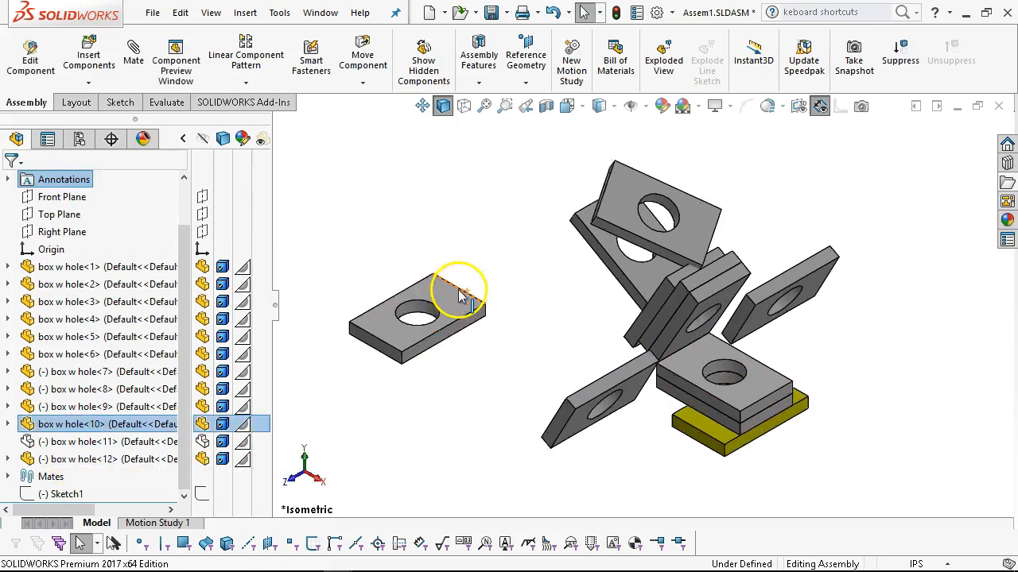
scroll(459, 292, "down", 1)
left_click(135, 41)
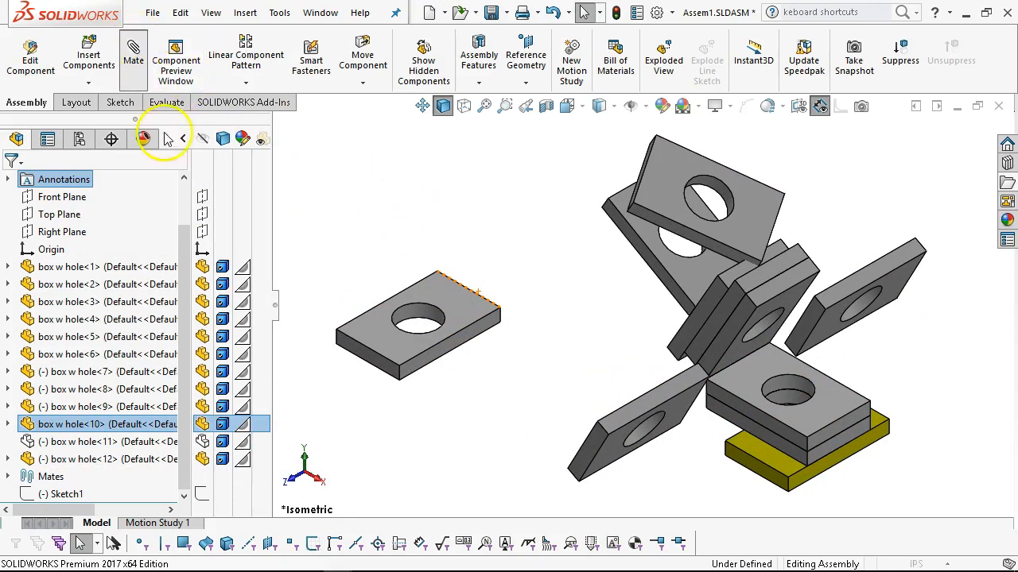
left_click_drag(265, 334, 268, 416)
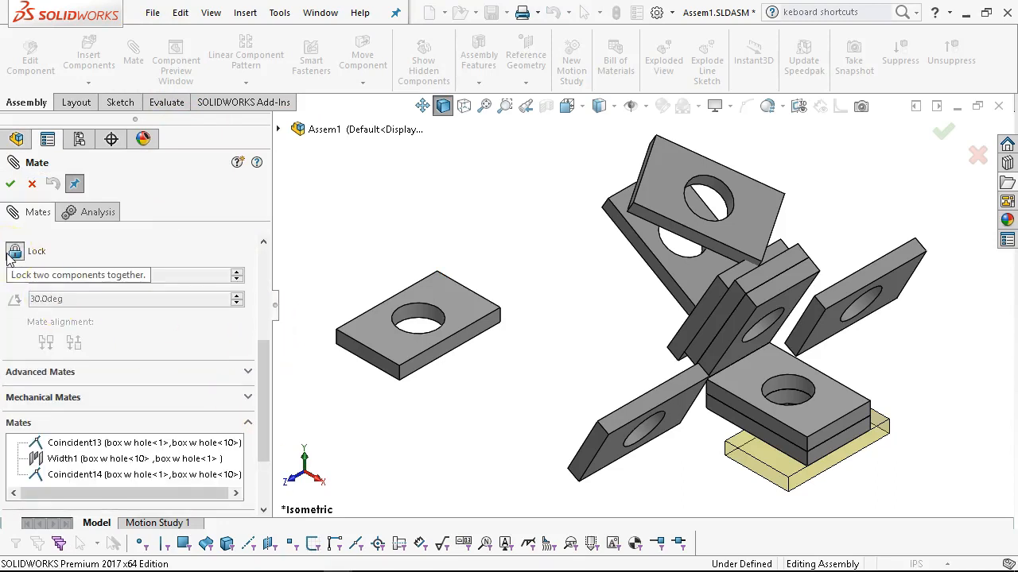
left_click(34, 185)
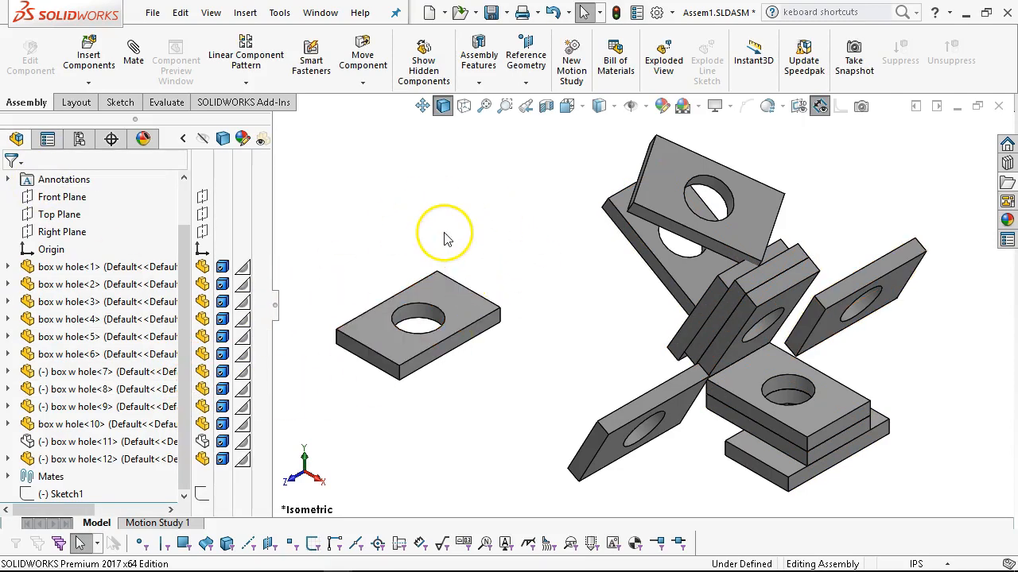
Start a new mate, clear the preselected top face of the separate plate, and choose the Linear/Linear Coupler advanced mate.
left_click(429, 290)
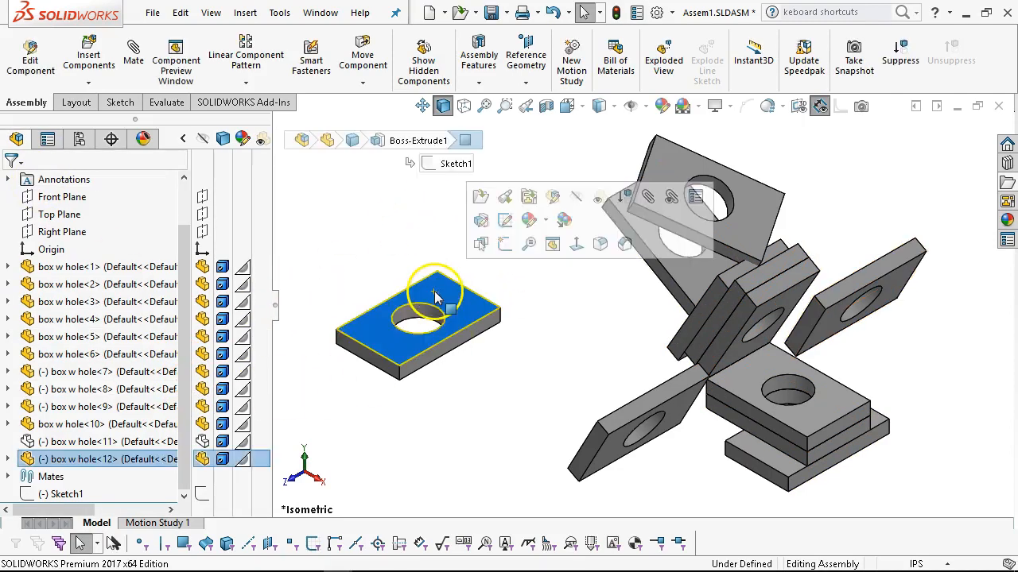
left_click(130, 59)
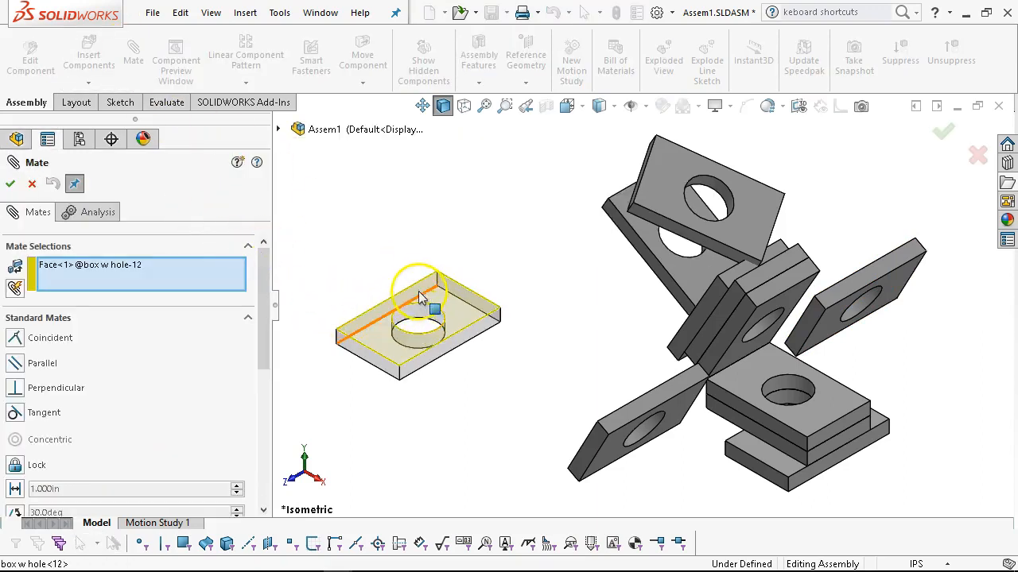
right_click(95, 262)
left_click(139, 268)
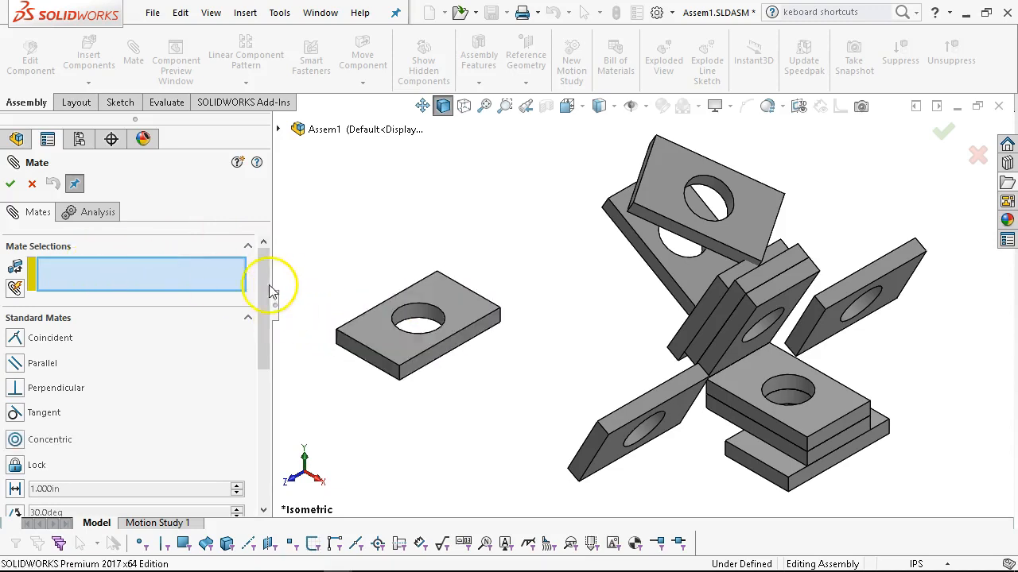
left_click_drag(259, 318, 259, 421)
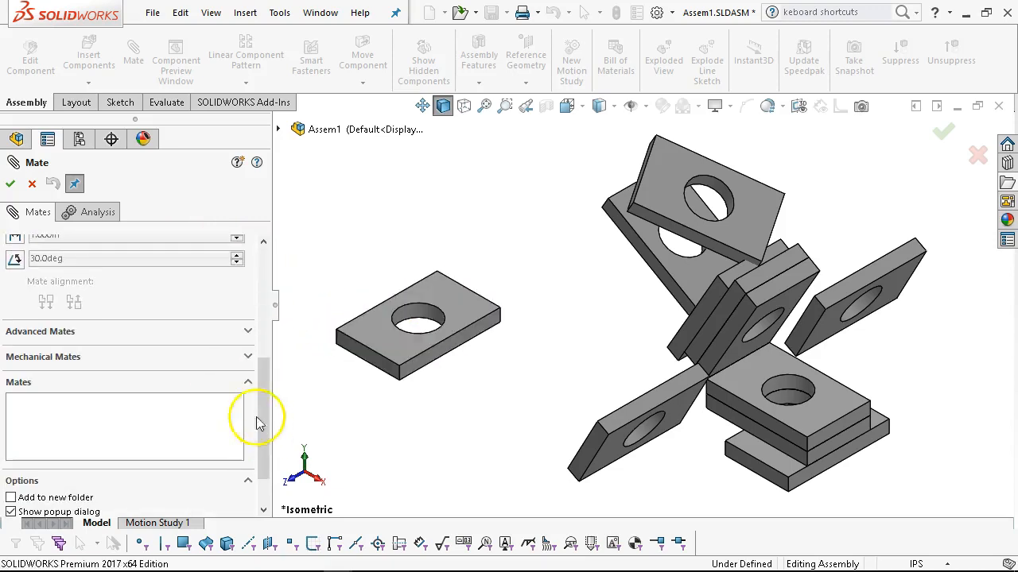
left_click(245, 333)
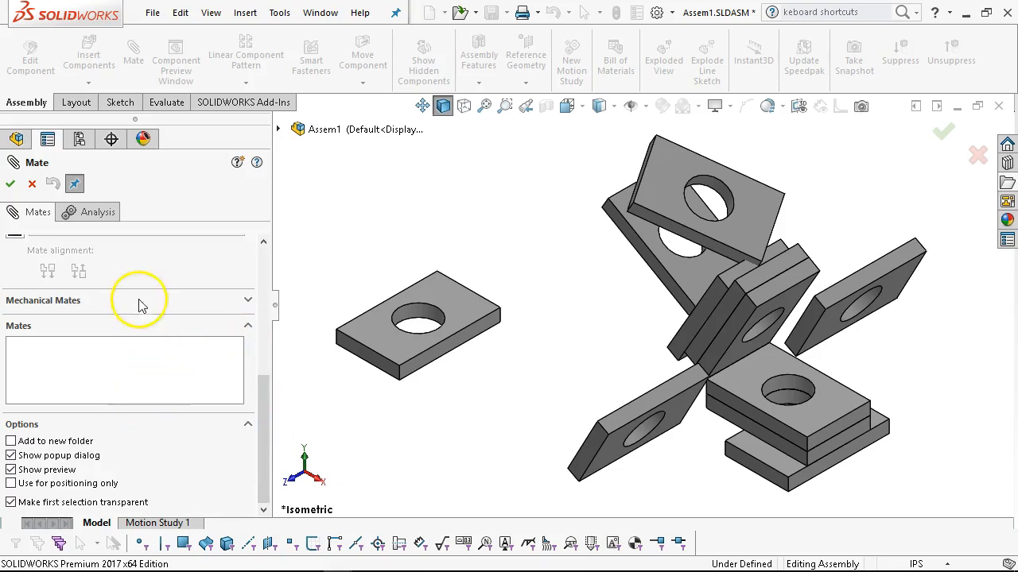
scroll(135, 302, "up", 1)
scroll(131, 298, "up", 3)
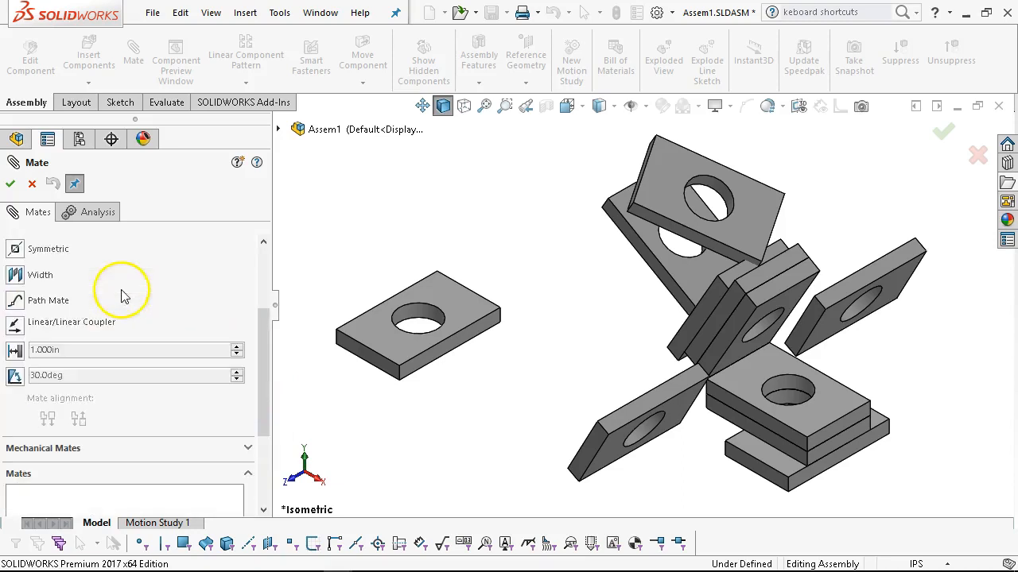
left_click(16, 324)
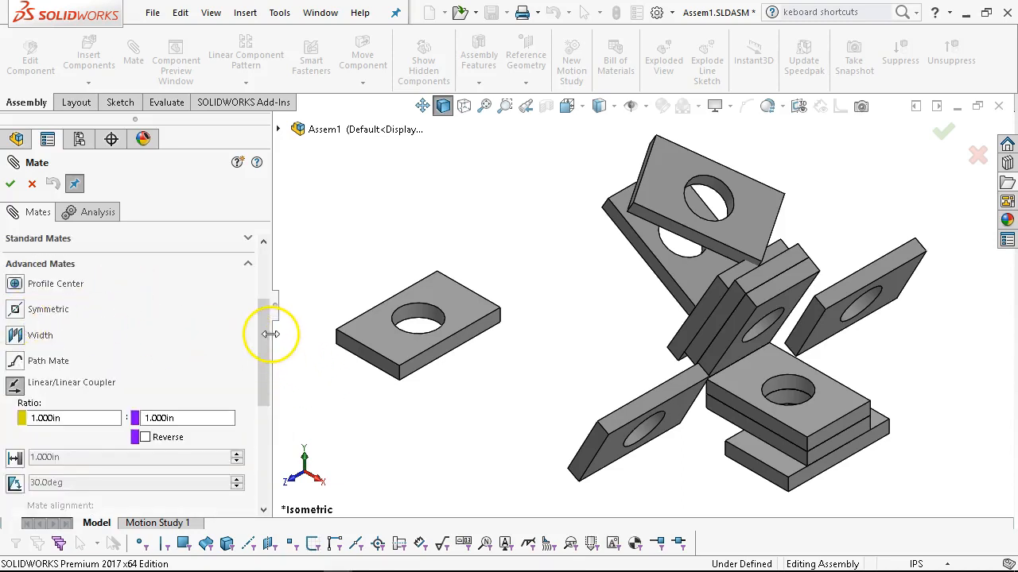
Review the Linear/Linear Coupler's entity and reference component selections, its ratio values and the Reverse option.
scroll(259, 318, "up", 5)
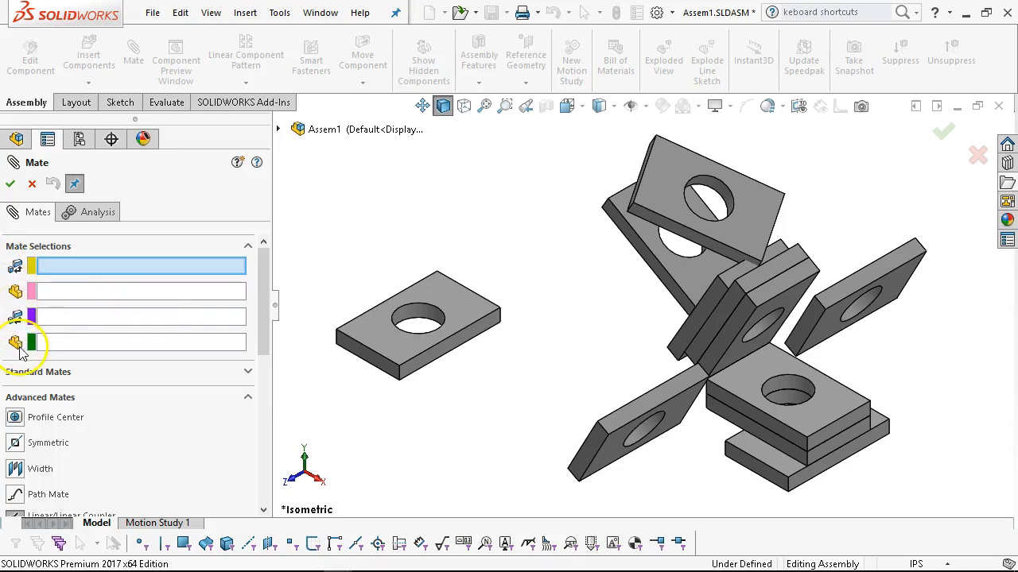
left_click_drag(263, 314, 270, 412)
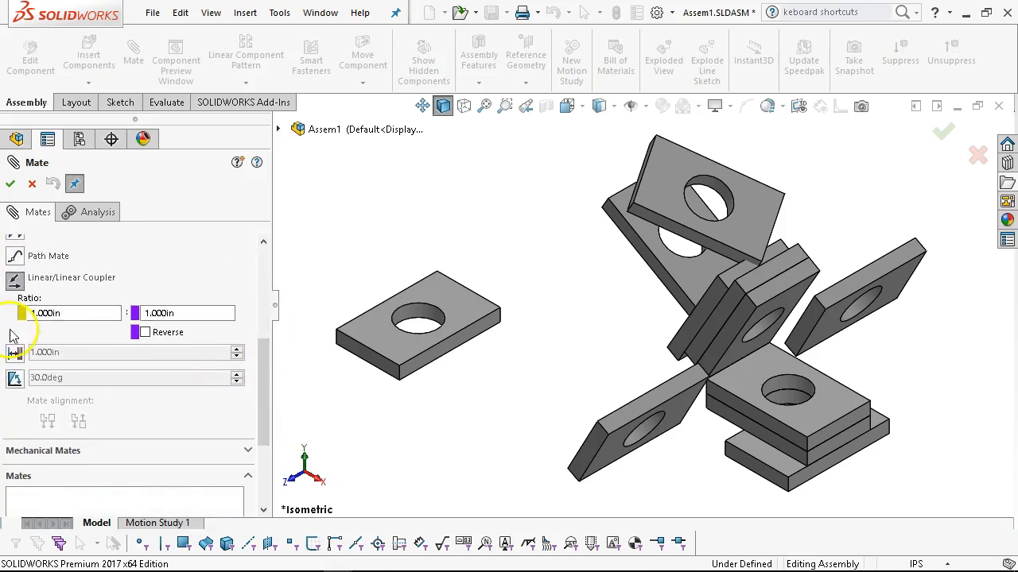
left_click(185, 312)
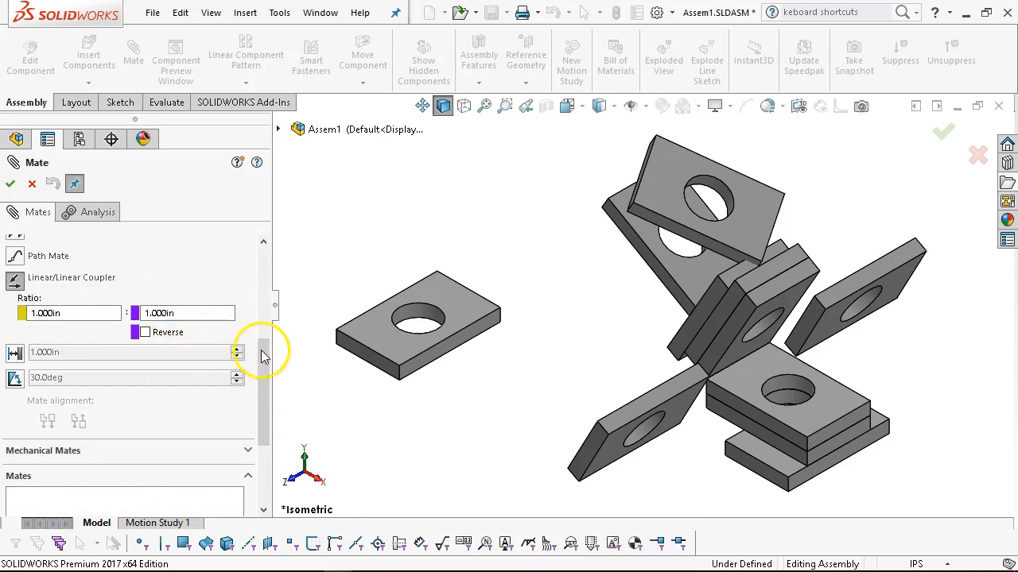
left_click_drag(265, 353, 265, 332)
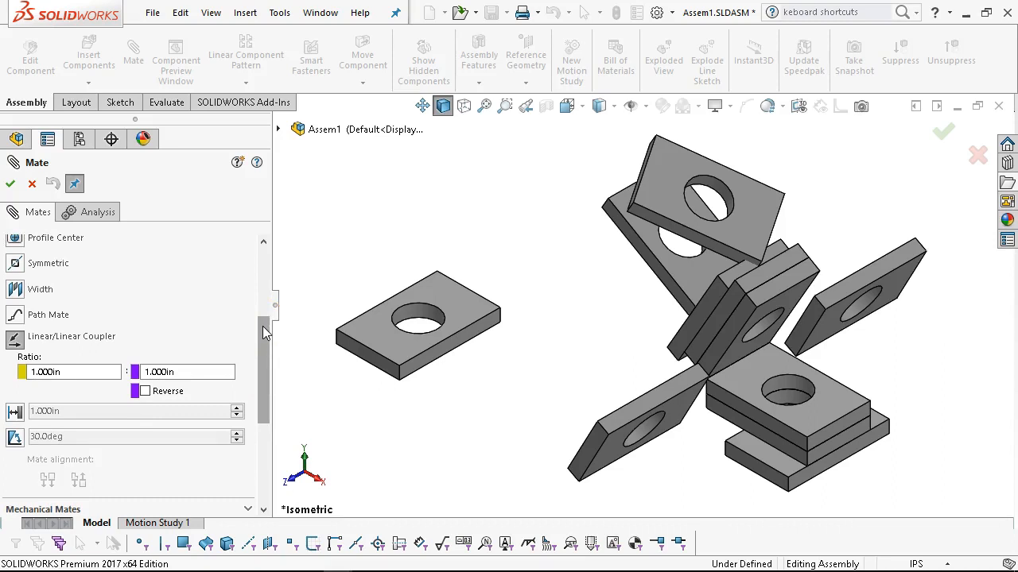
left_click_drag(266, 352, 254, 270)
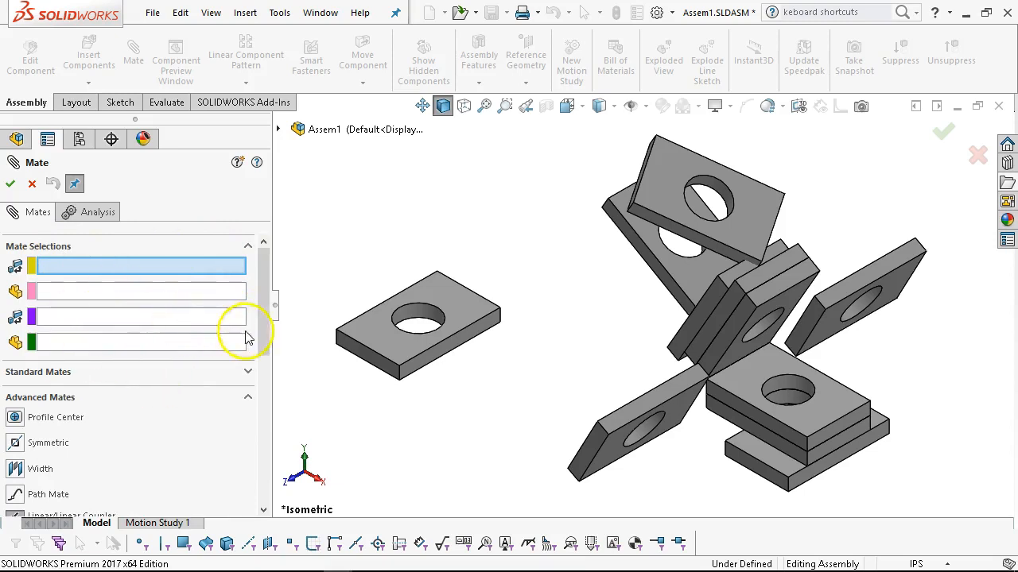
Expand the mechanical mates and examine the available types, from Cam and Slot to Screw and Universal Joint.
left_click_drag(265, 318, 256, 432)
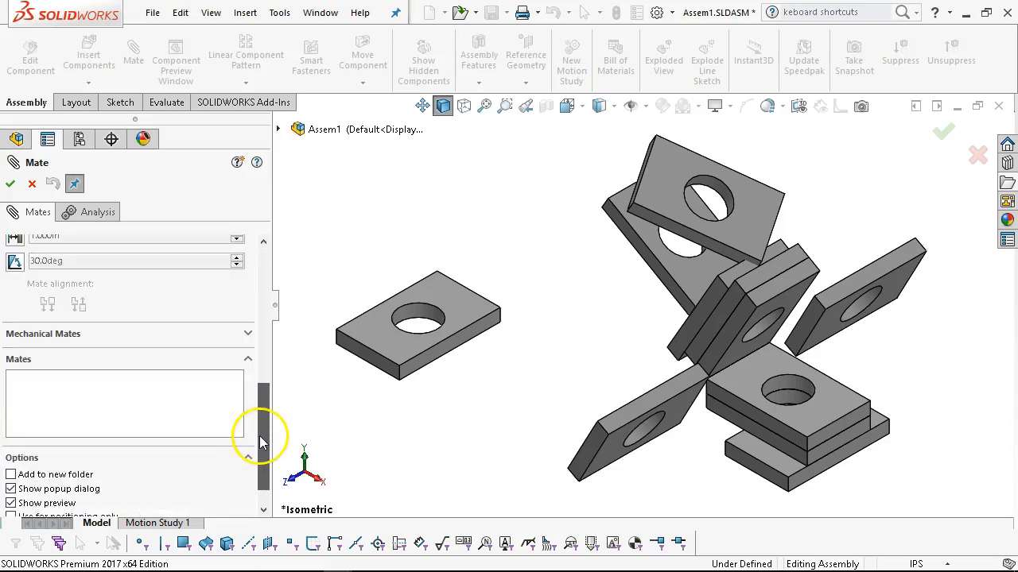
left_click(248, 334)
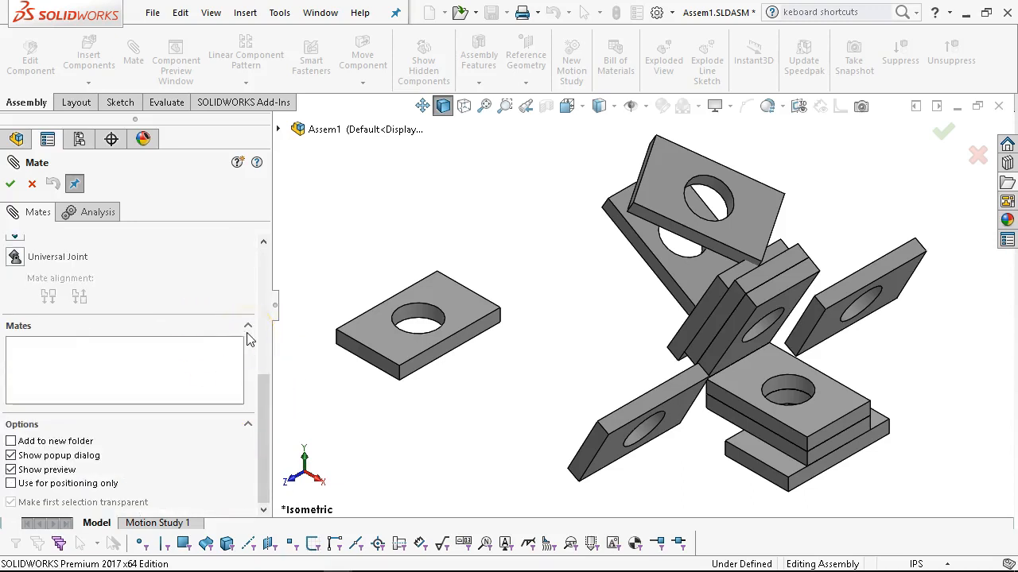
scroll(178, 337, "up", 2)
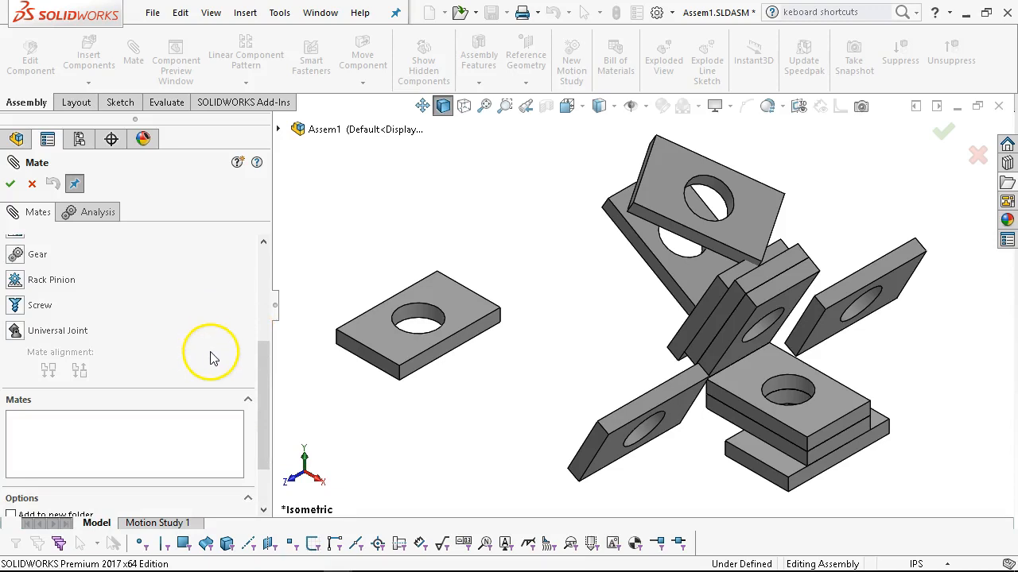
scroll(211, 354, "up", 4)
scroll(212, 354, "down", 2)
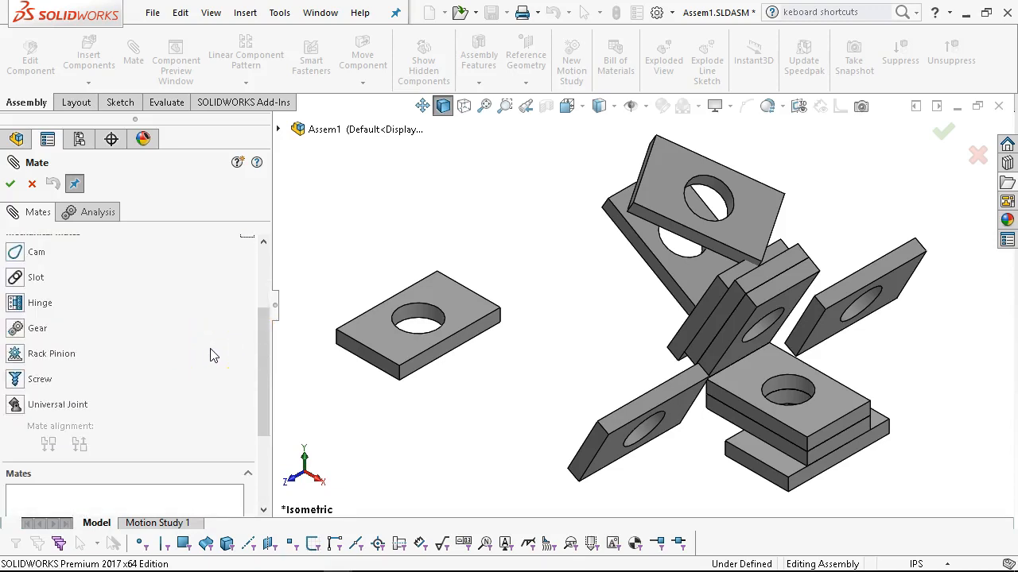
scroll(304, 370, "up", 1)
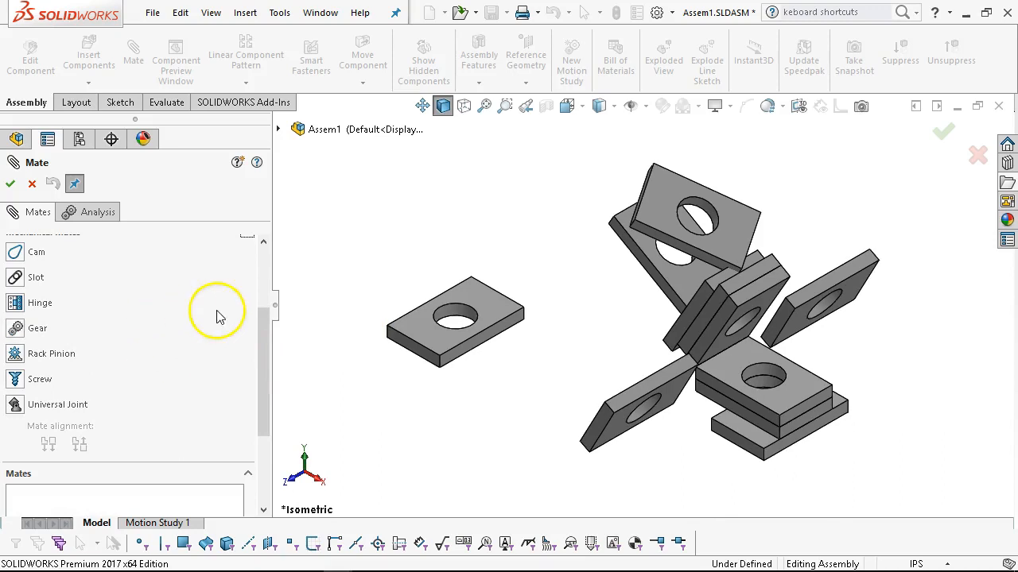
scroll(178, 380, "up", 2)
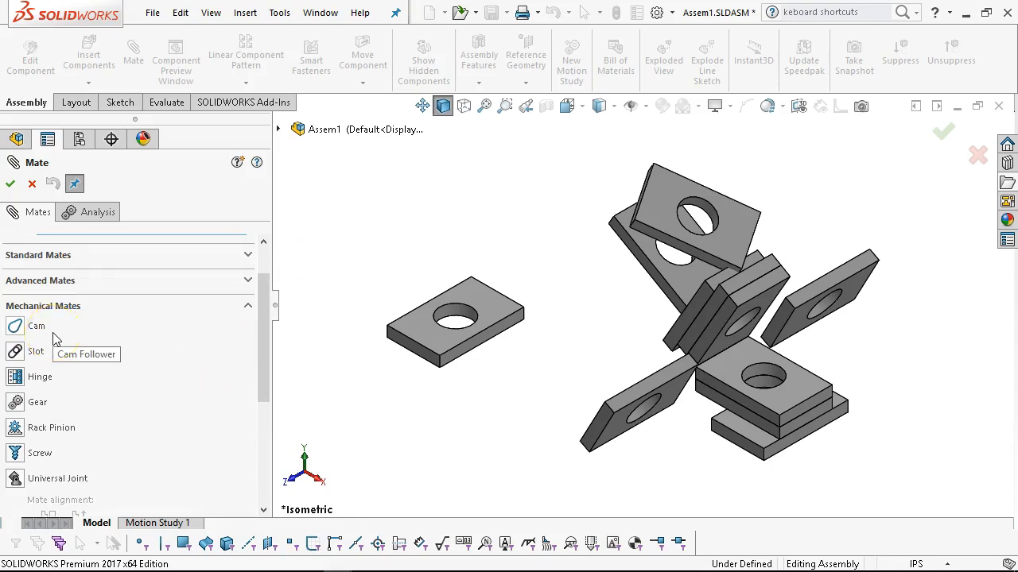
scroll(318, 337, "up", 1)
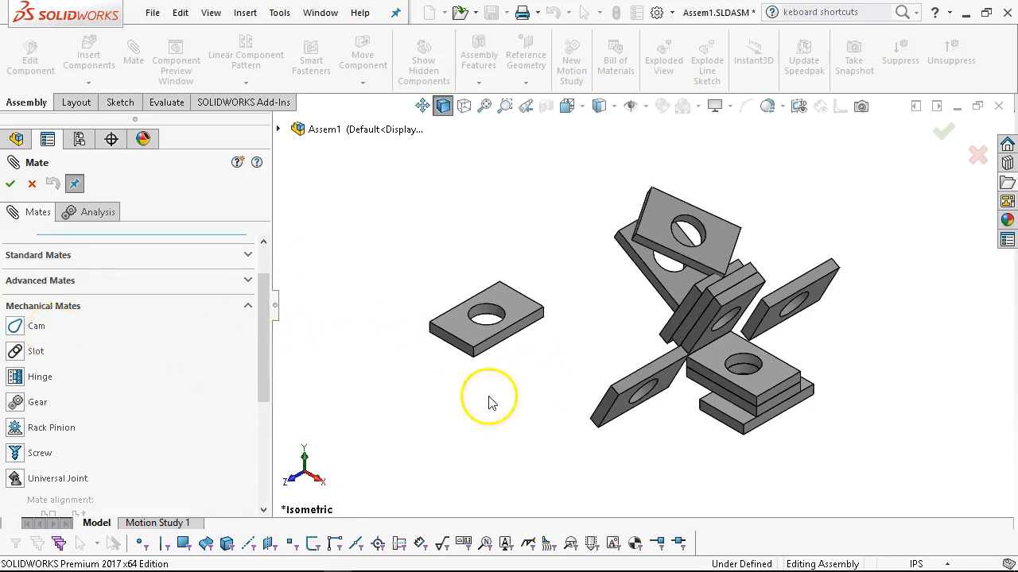
left_click(400, 269)
left_click(338, 276)
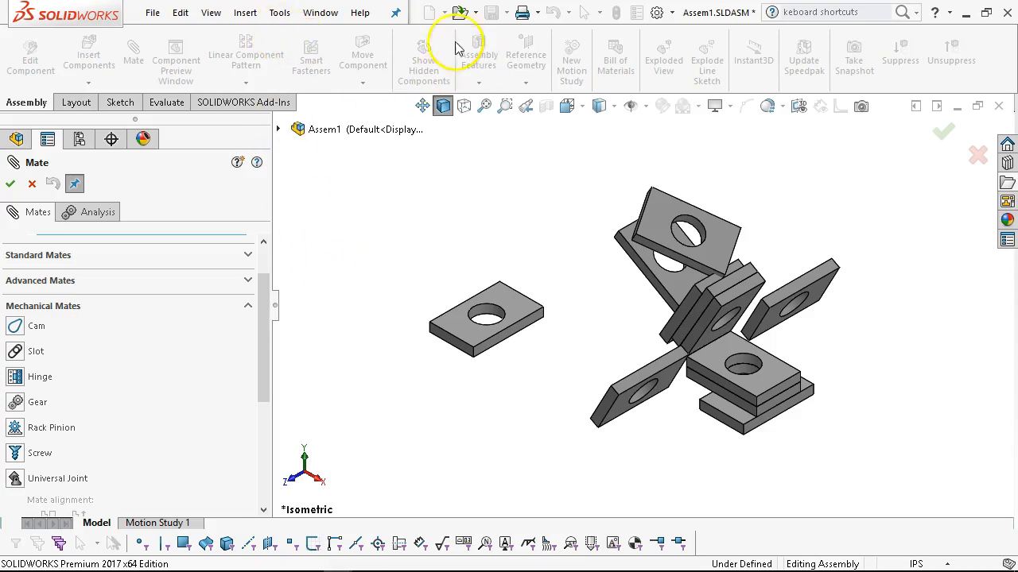
scroll(513, 310, "down", 1)
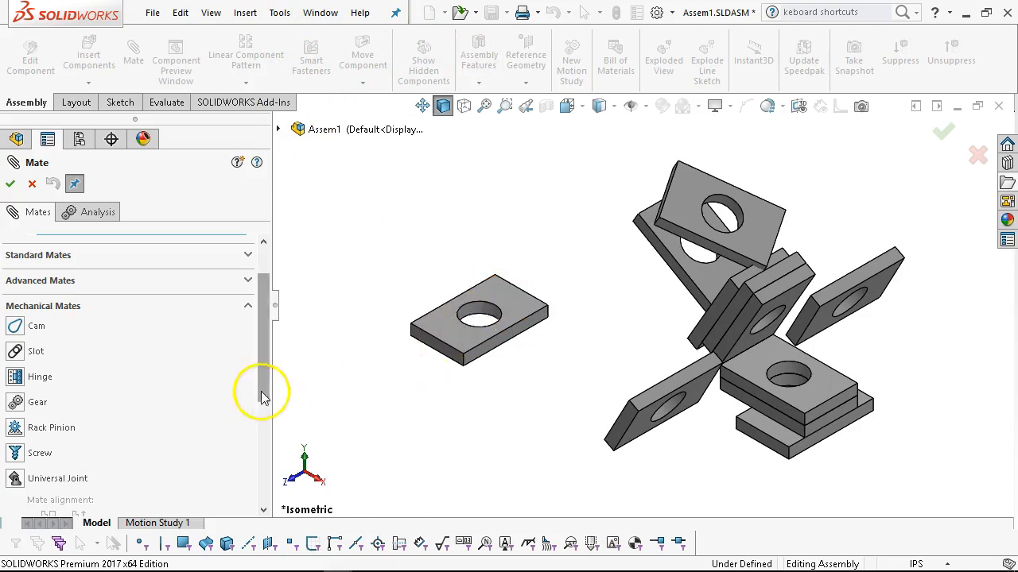
left_click_drag(259, 336, 273, 352)
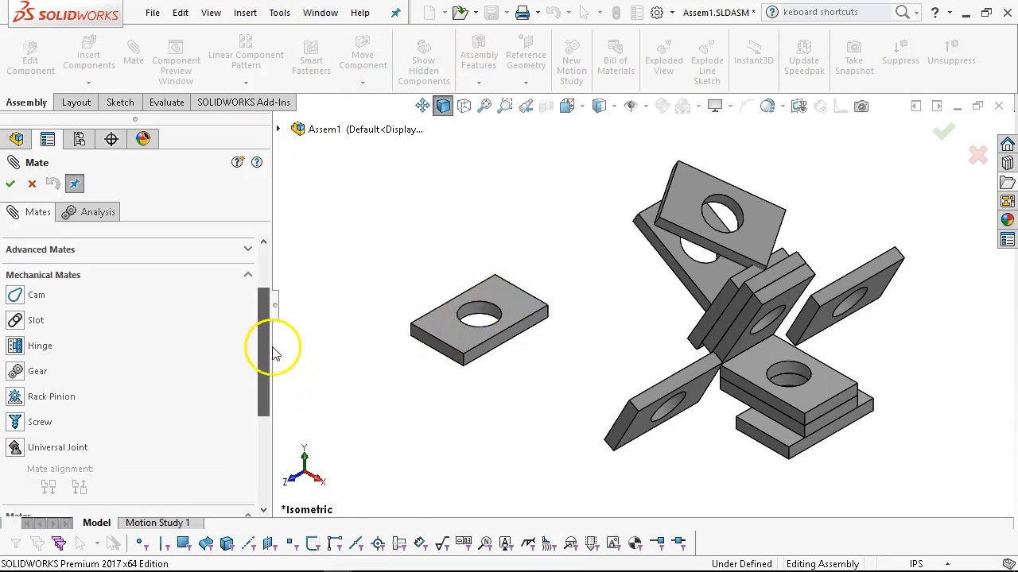
Choose the Slot mate and review its constraint options, keeping the constraint at Free.
left_click(15, 322)
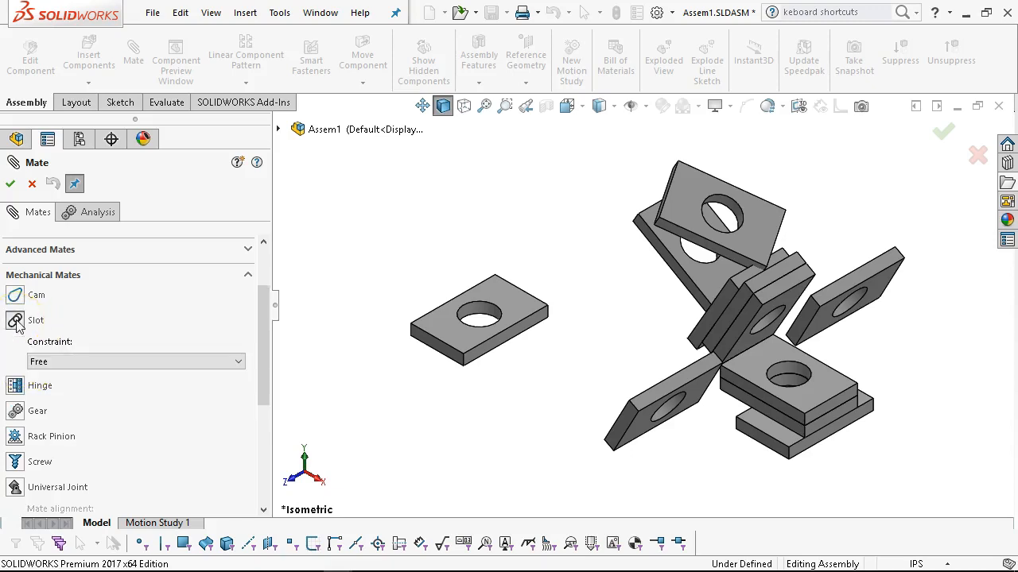
left_click(79, 361)
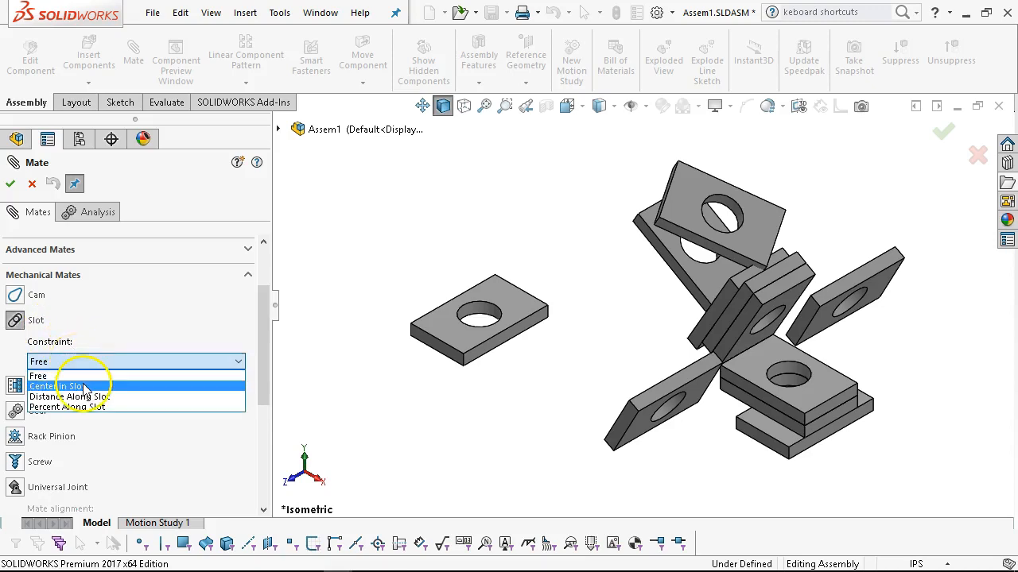
left_click(105, 335)
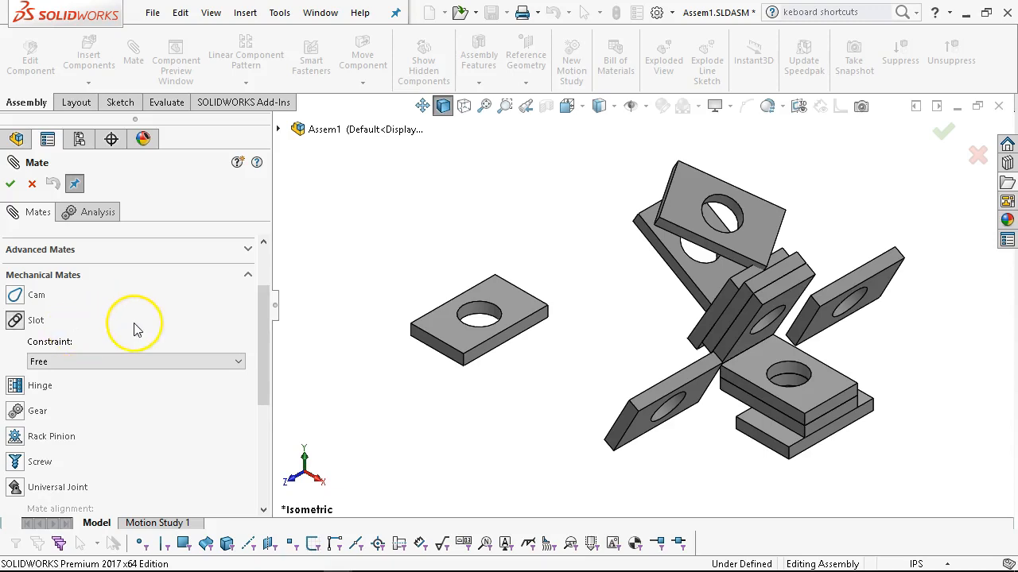
Choose the Hinge mate and review its concentric selections, coincident selections and angle limits option.
left_click(17, 386)
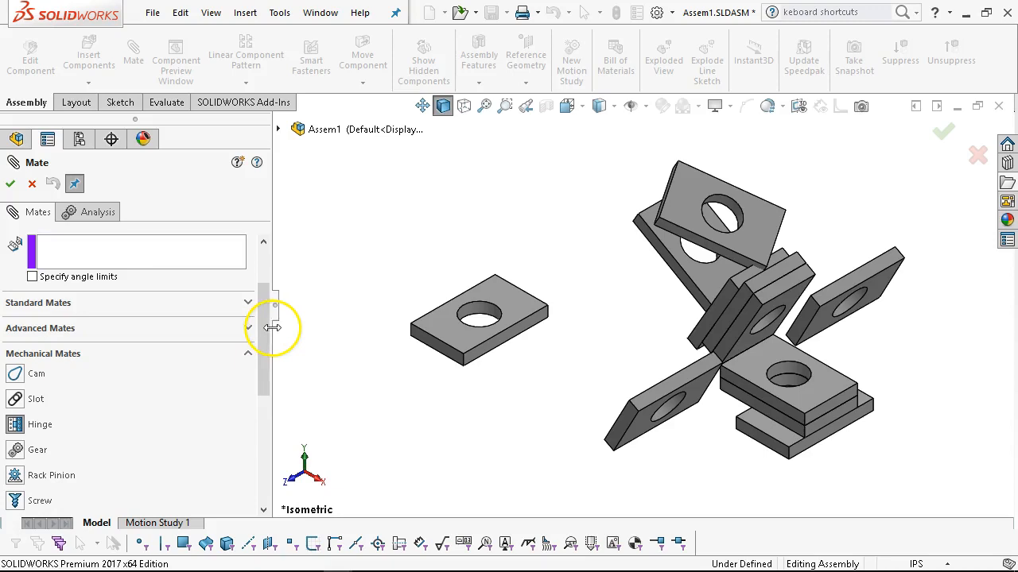
left_click_drag(262, 332, 261, 291)
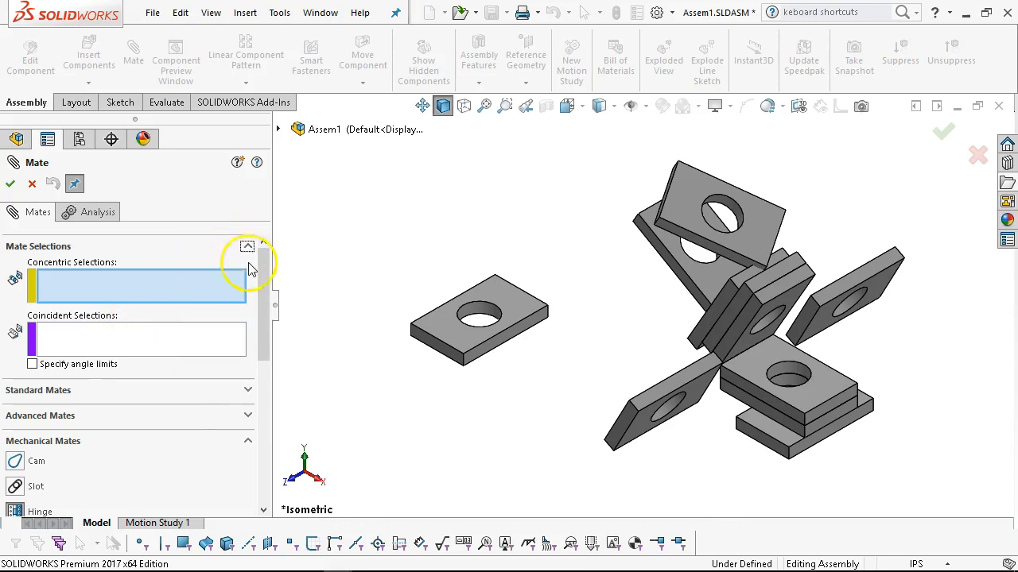
left_click_drag(262, 280, 255, 345)
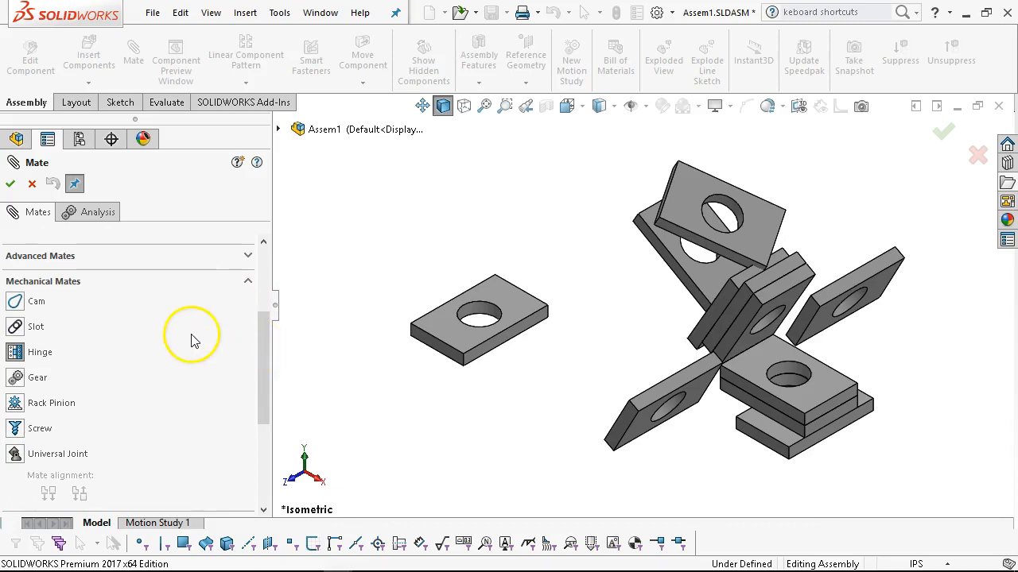
scroll(186, 341, "up", 3)
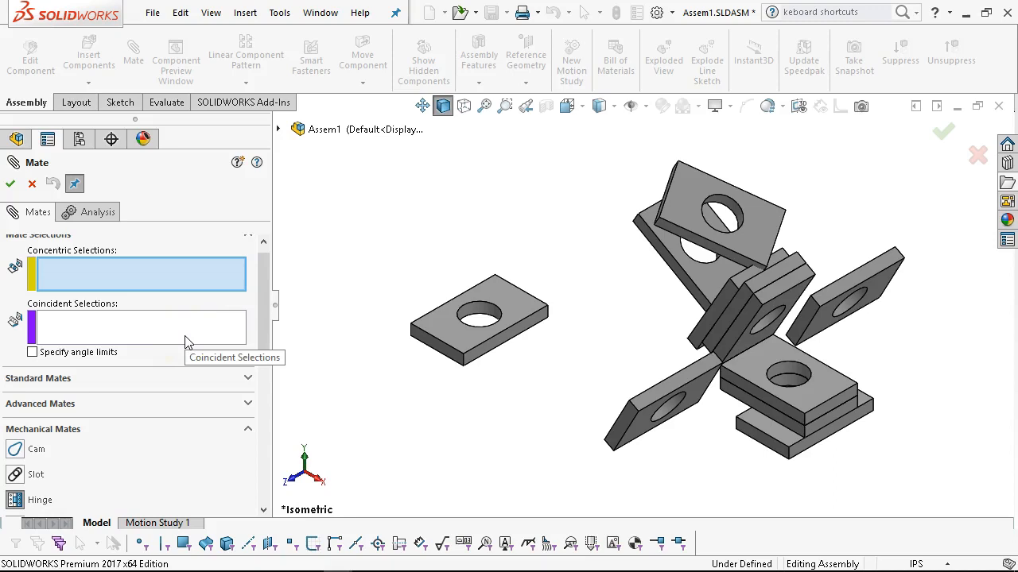
Choose the Gear mate and select the cylindrical hole faces of the two upper overlapping plates.
left_click_drag(262, 354, 259, 416)
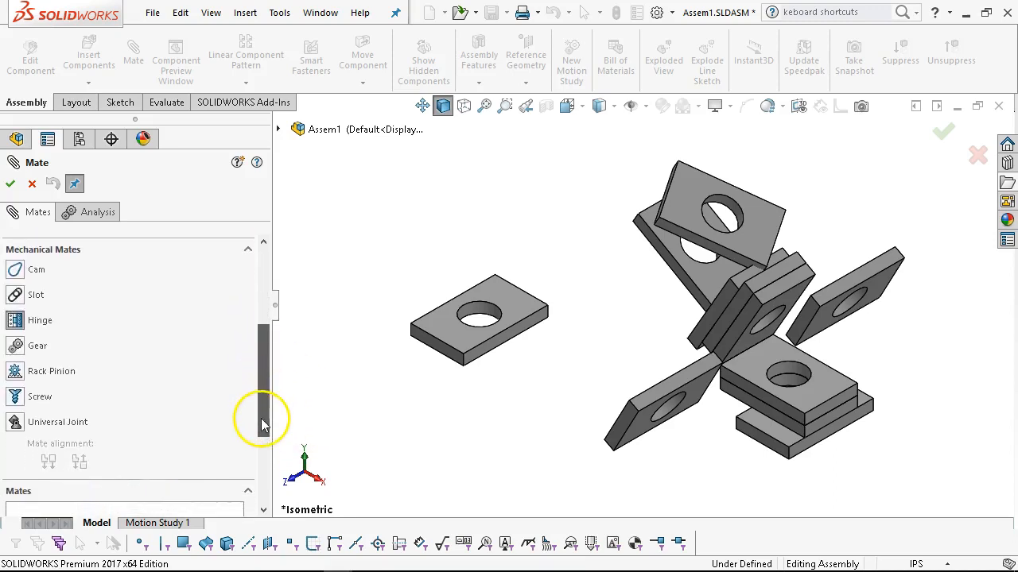
left_click(20, 348)
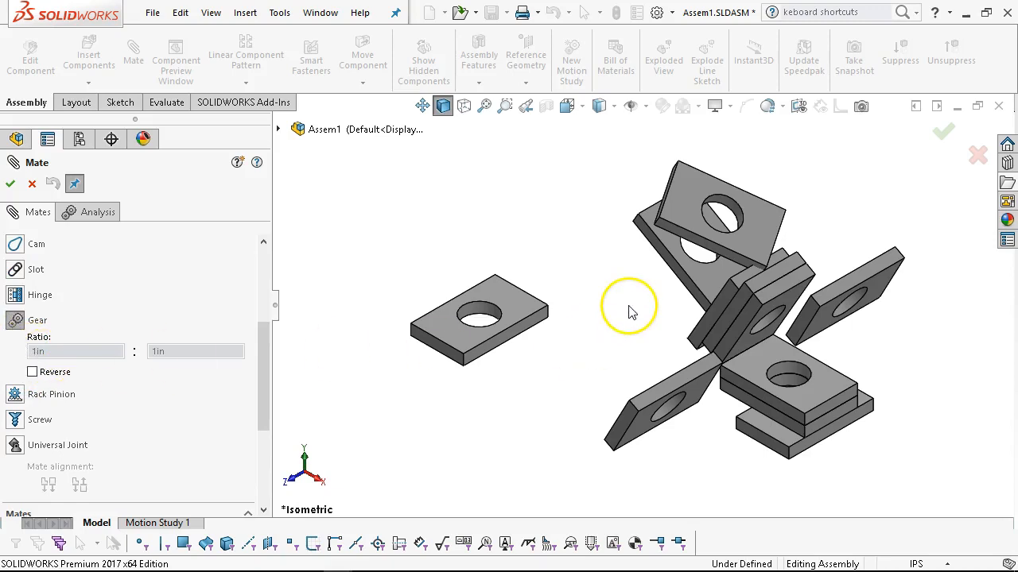
scroll(536, 278, "down", 2)
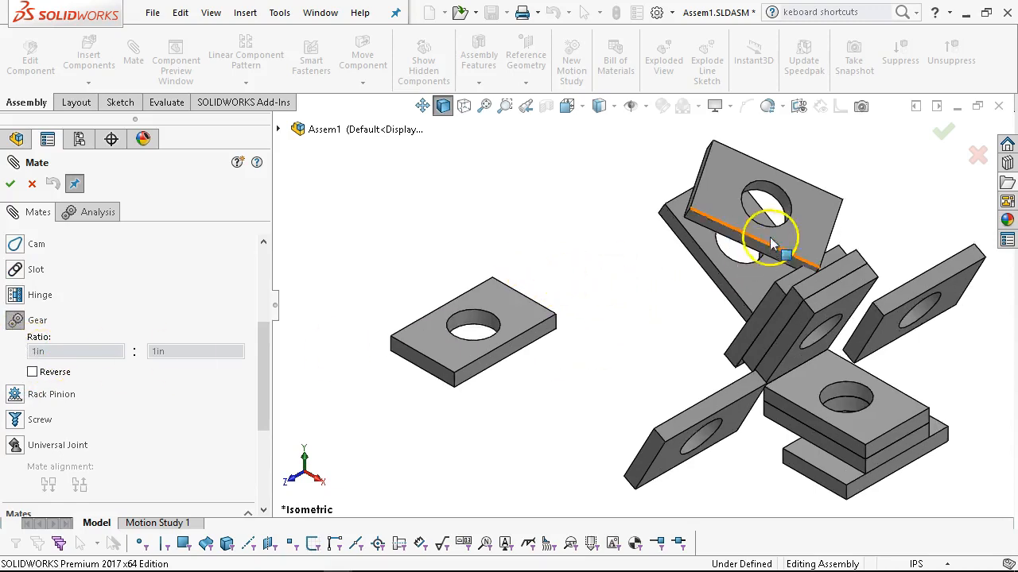
scroll(797, 213, "down", 2)
scroll(755, 213, "down", 1)
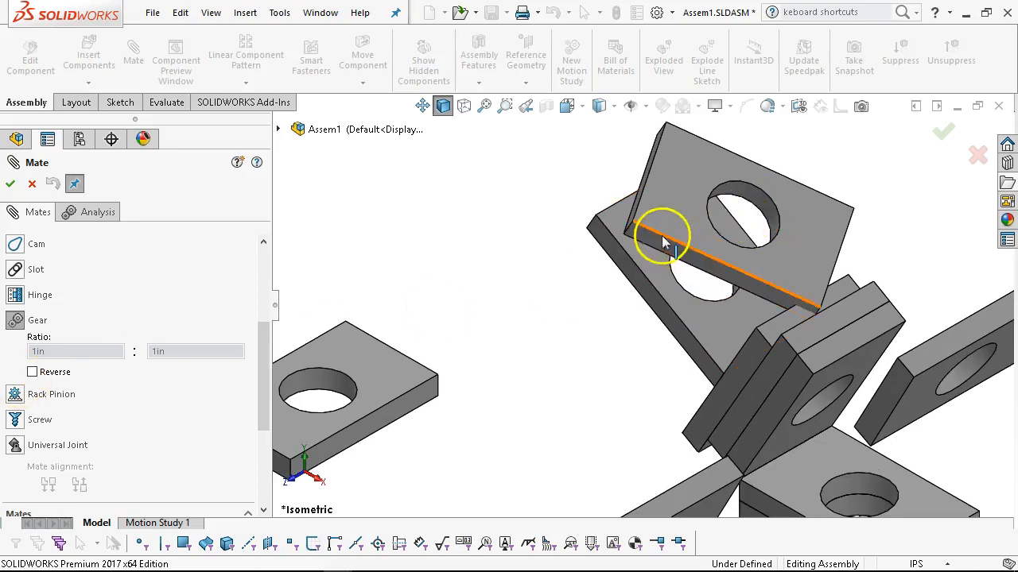
left_click(762, 201)
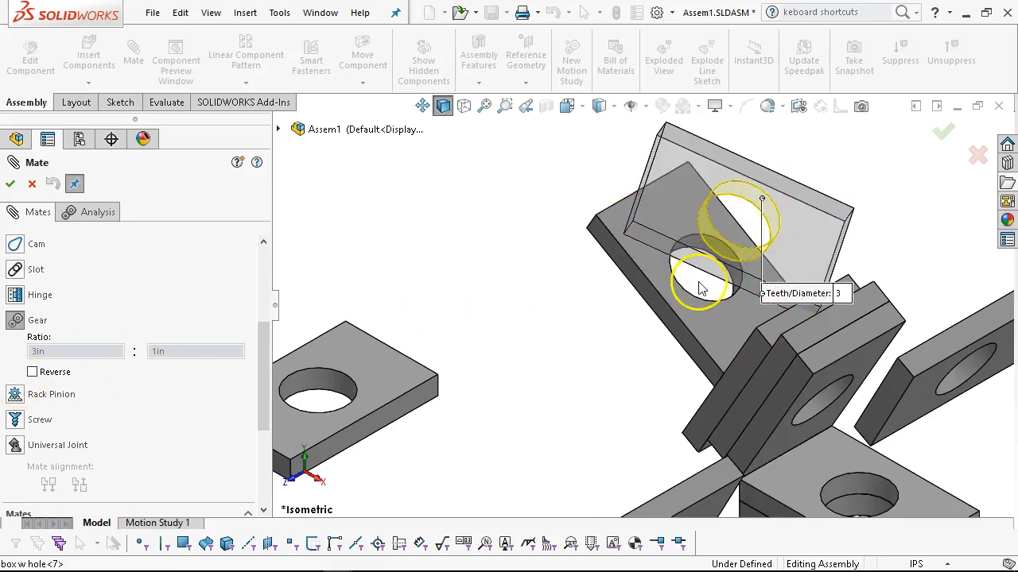
scroll(707, 286, "down", 2)
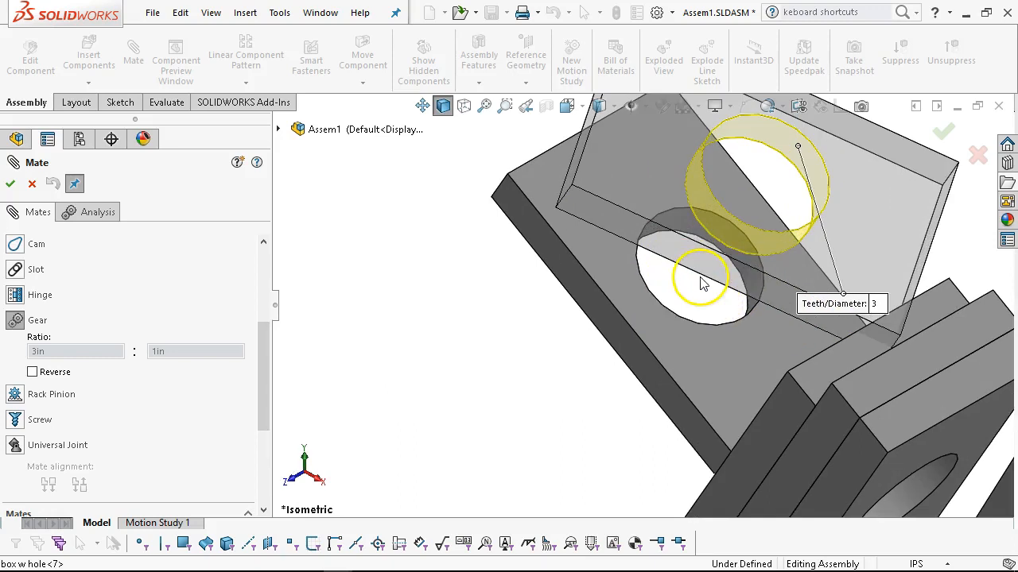
left_click(756, 311)
scroll(509, 362, "up", 3)
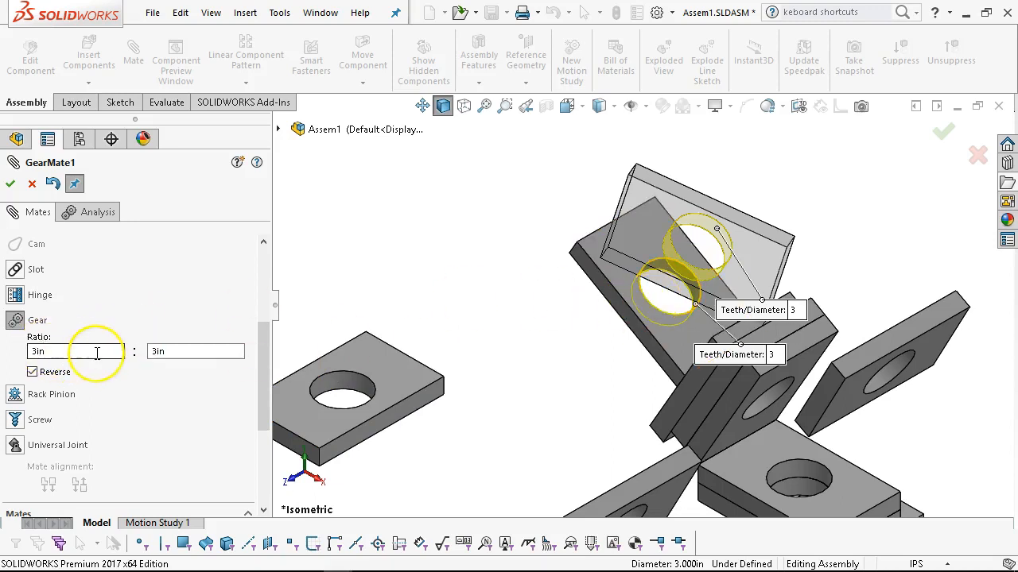
Set the second value of the gear ratio to 1in, giving a 3in : 1in ratio.
left_click(51, 352)
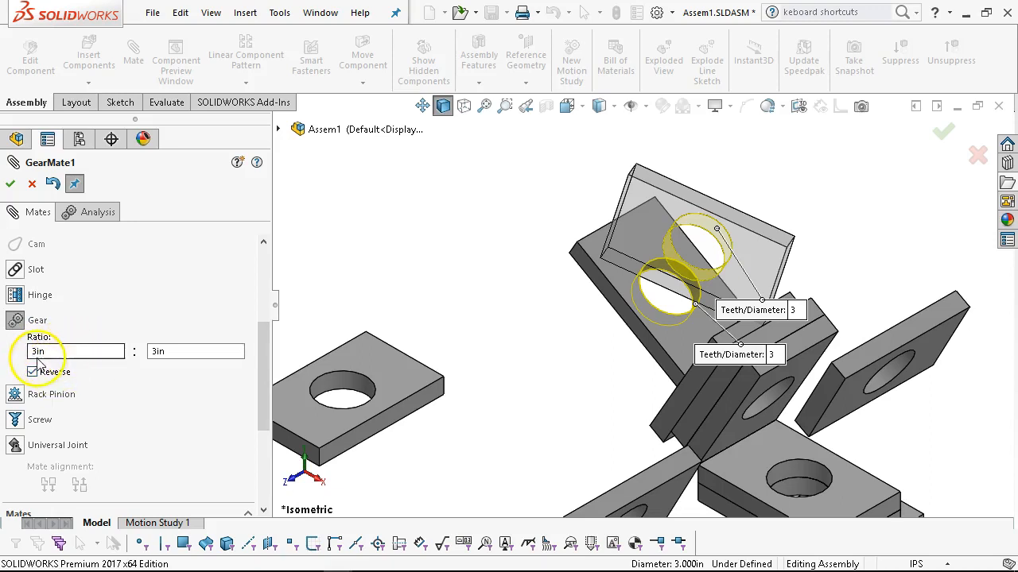
scroll(94, 320, "down", 3)
scroll(94, 320, "up", 3)
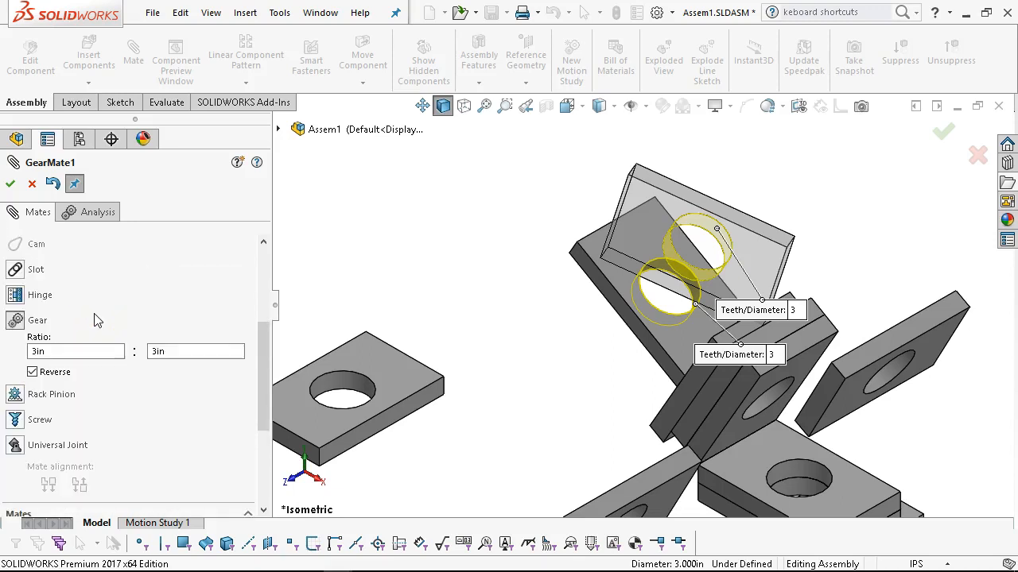
scroll(93, 321, "up", 3)
scroll(93, 321, "down", 3)
left_click(51, 350)
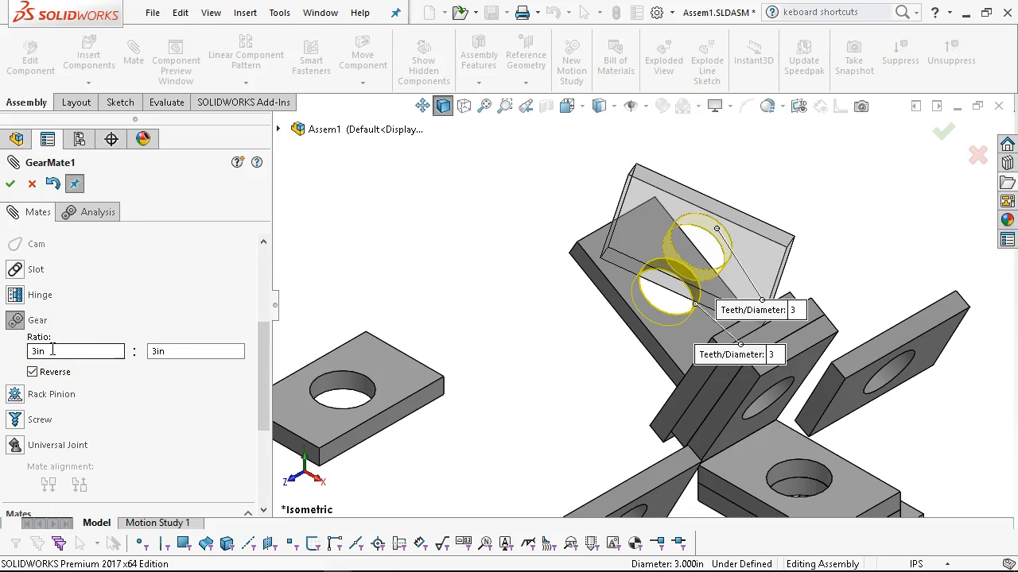
left_click_drag(177, 348, 137, 347)
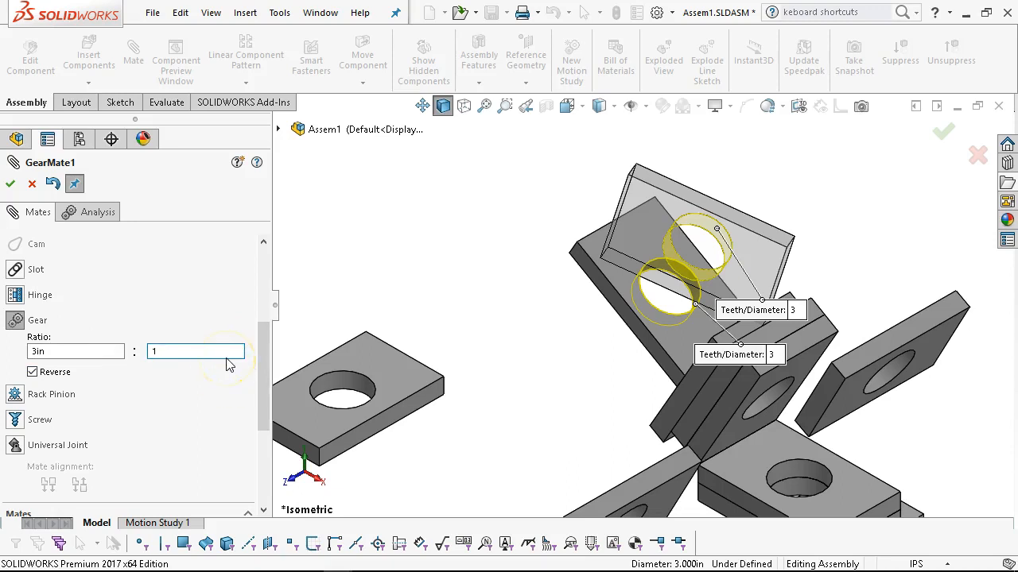
key("Tab")
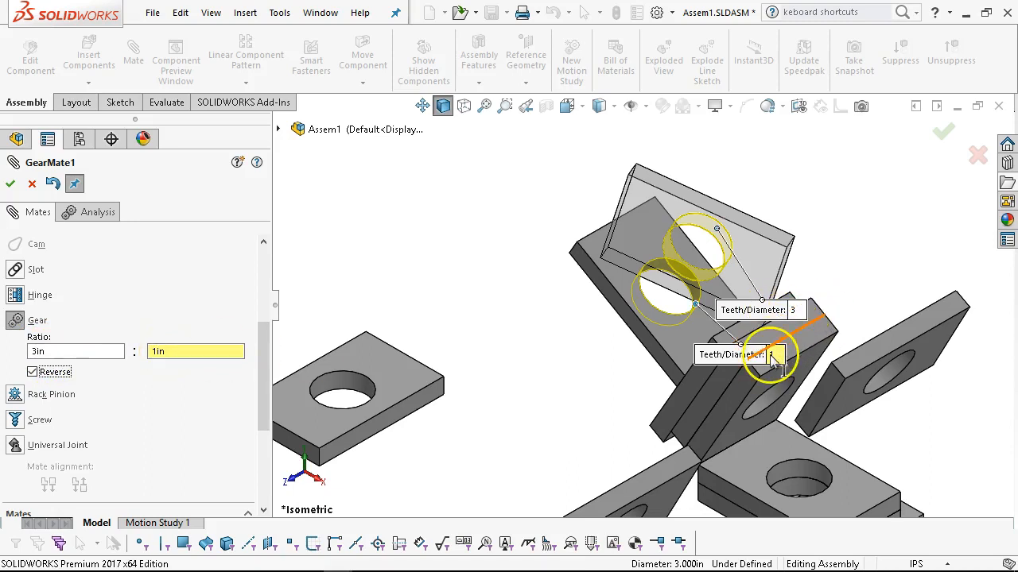
Set the gear ratio between the two plate holes to 30in : 10in.
left_click_drag(188, 350, 146, 342)
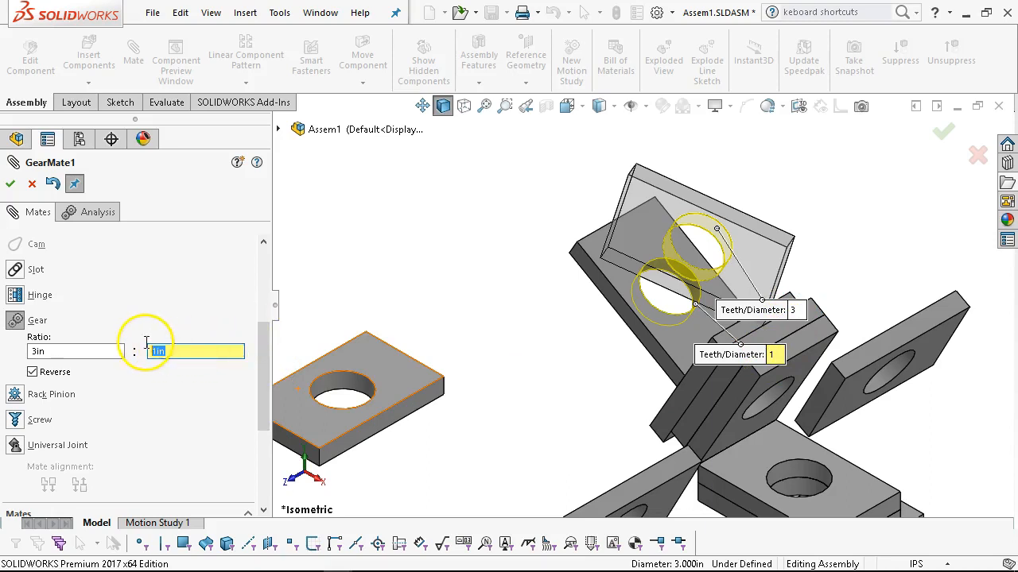
left_click_drag(33, 352, 55, 352)
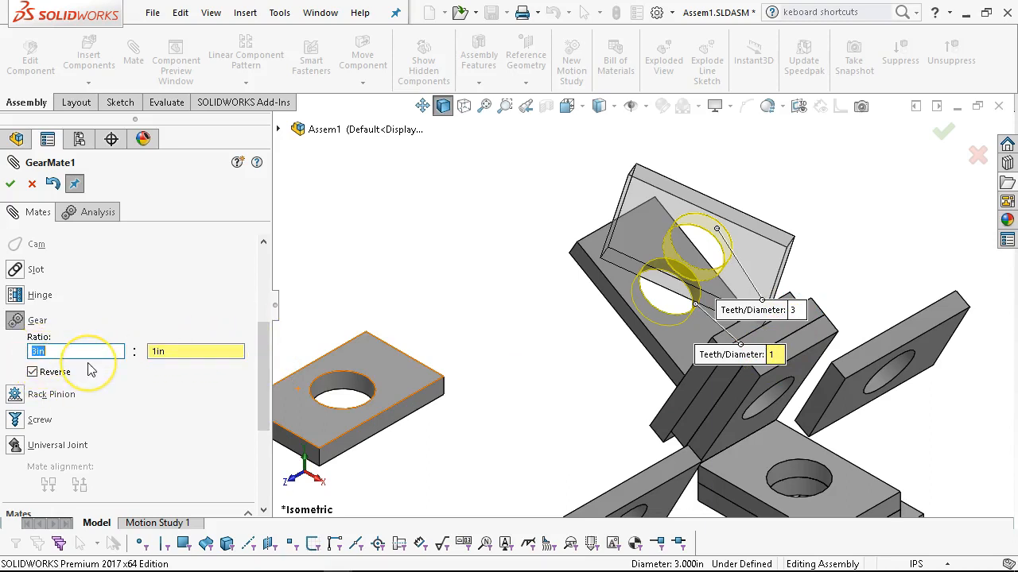
left_click(88, 363)
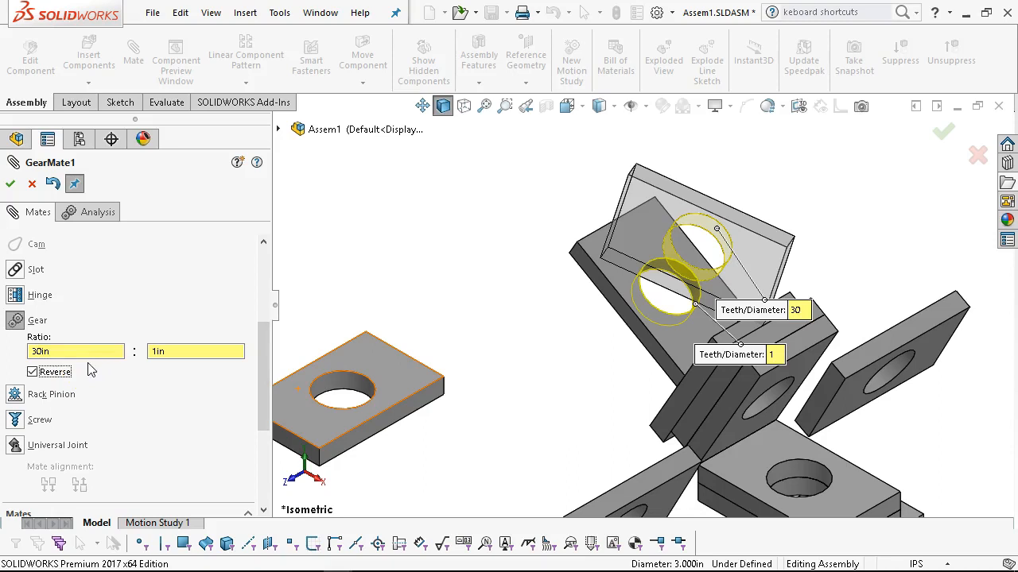
double_click(157, 354)
type("10")
key("Tab")
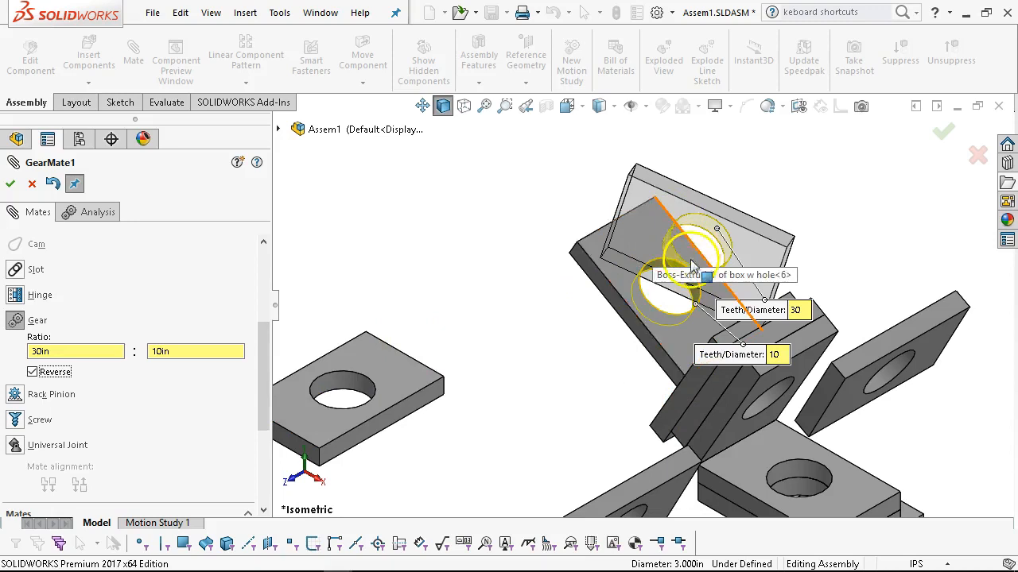
left_click_drag(586, 274, 482, 272)
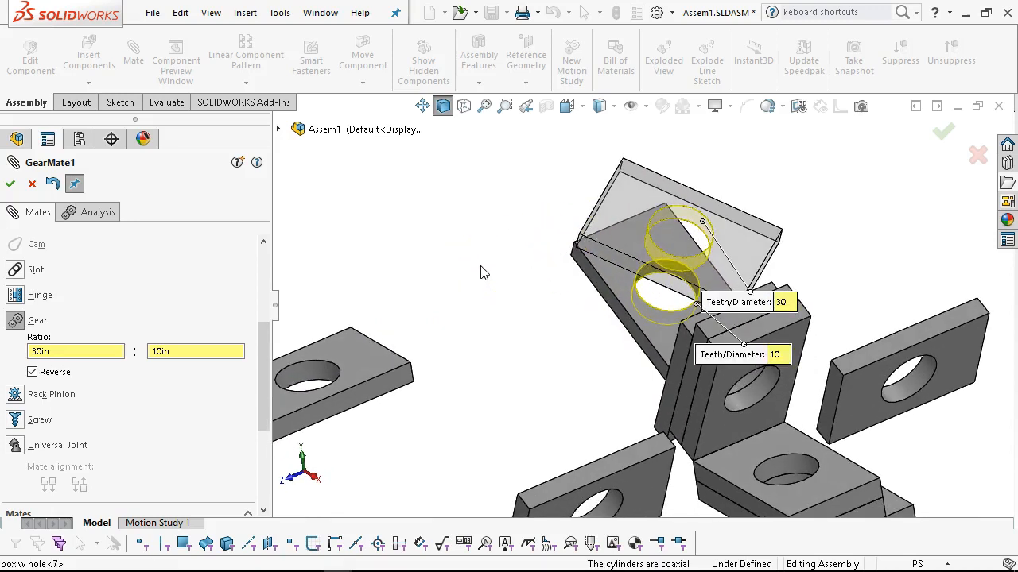
scroll(496, 291, "down", 2)
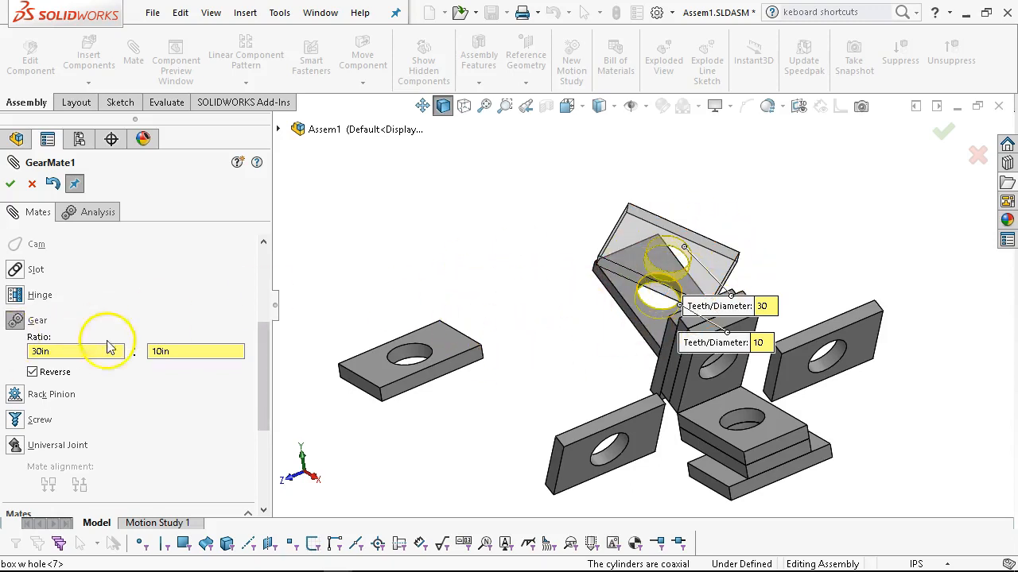
Choose the Rack Pinion mate and review its pinion pitch diameter, rack travel/revolution and Reverse options.
mouse_move(264, 368)
left_mouse_down()
mouse_move(261, 329)
mouse_move(262, 374)
left_mouse_up()
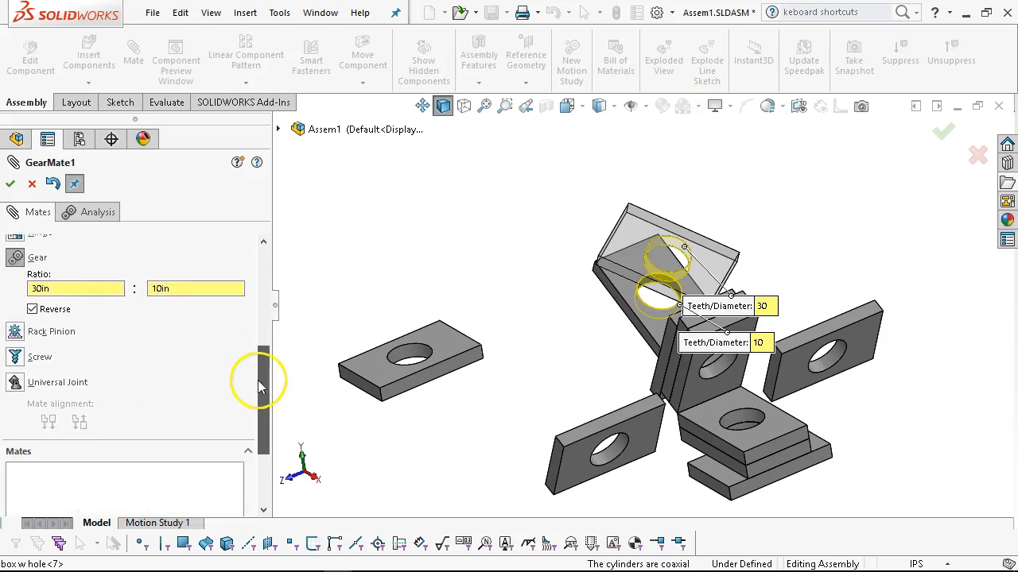
left_click(17, 325)
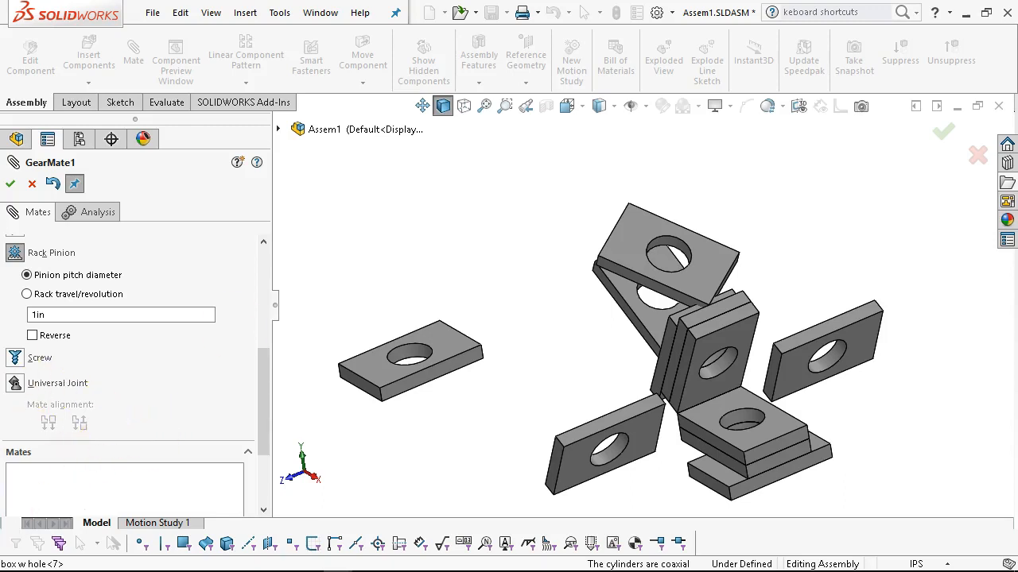
Choose the Screw mate and select the cylindrical hole faces of the two upper overlapping plates.
left_click(15, 359)
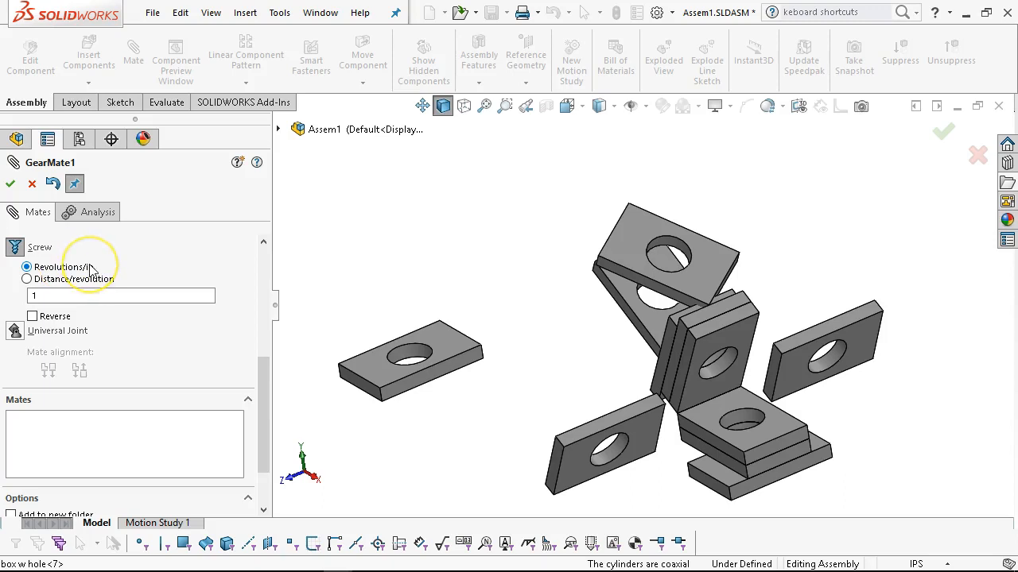
left_click(67, 295)
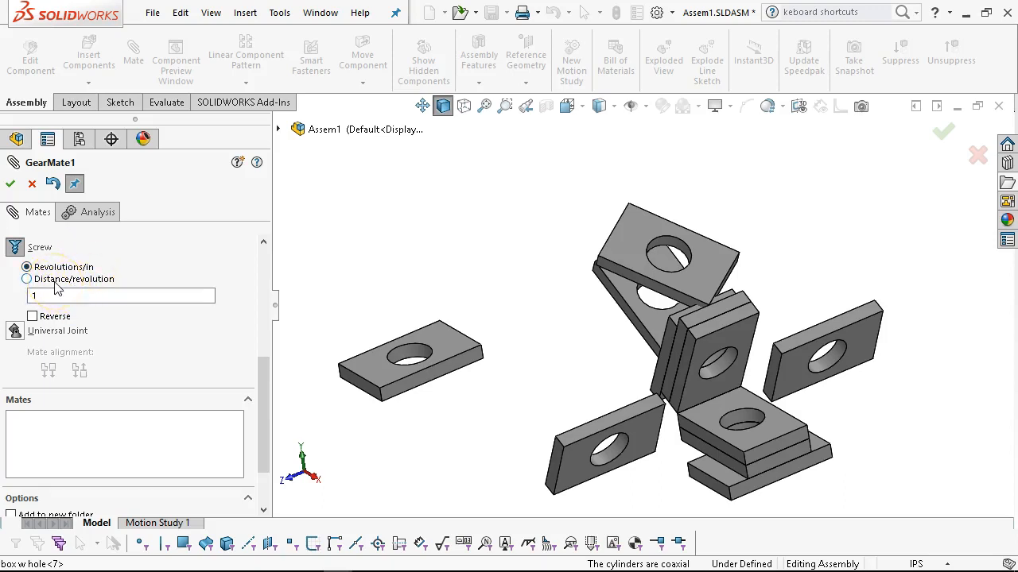
scroll(245, 335, "up", 5)
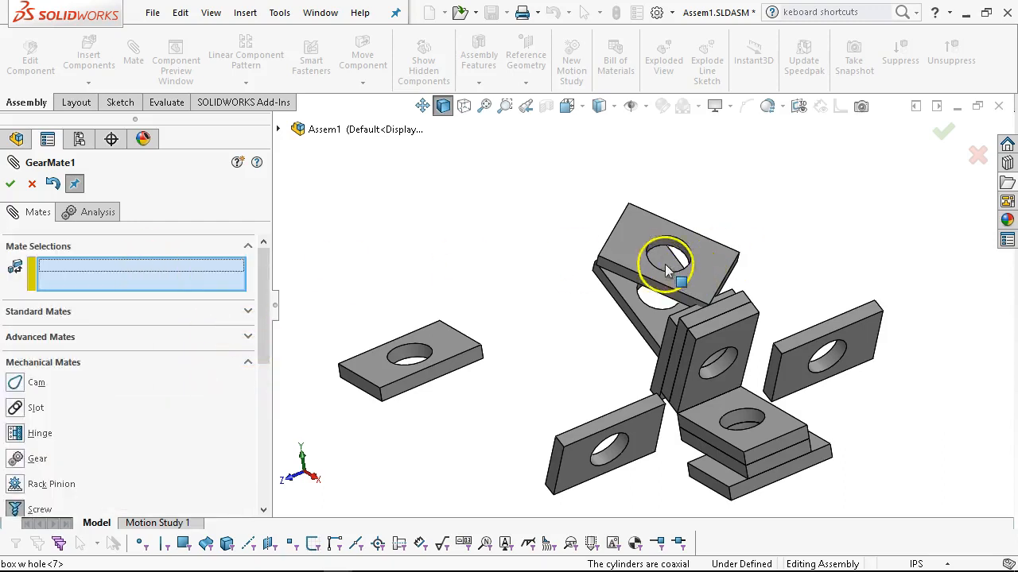
scroll(659, 256, "down", 3)
left_click(684, 247)
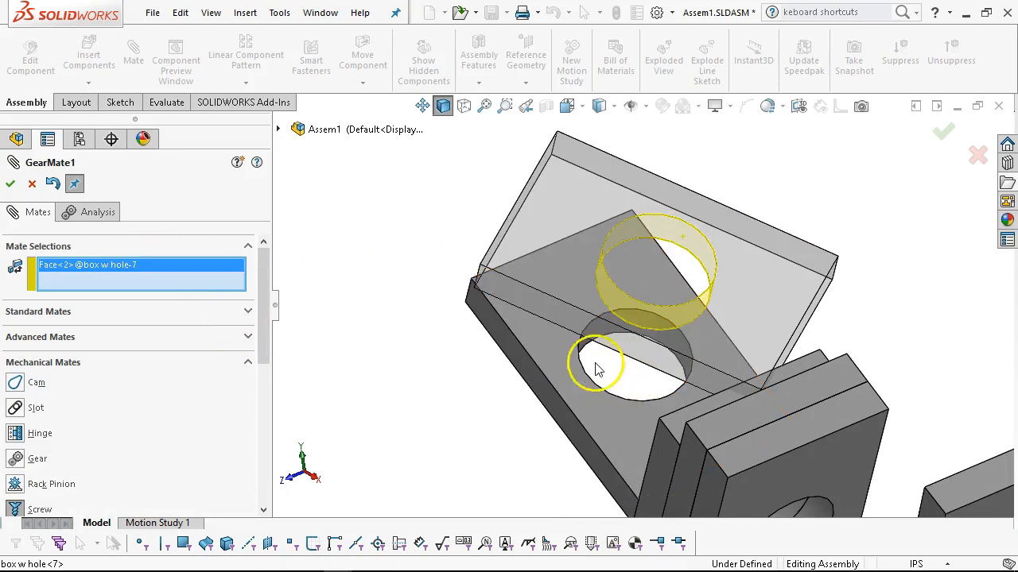
scroll(596, 354, "down", 3)
left_click(572, 322)
scroll(421, 358, "up", 5)
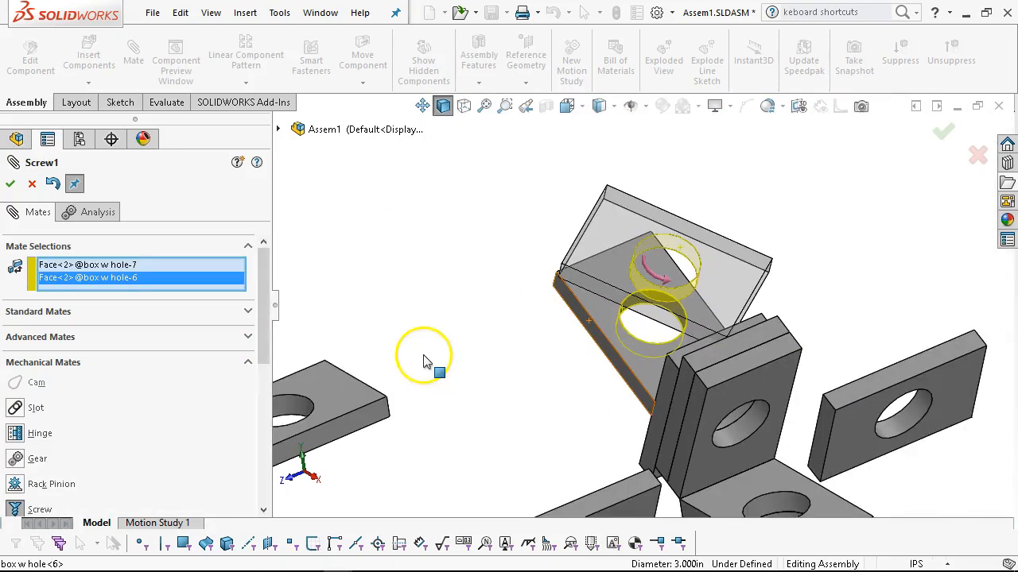
Set the screw mate to 8 revolutions/in with Reverse enabled and accept it.
scroll(271, 362, "down", 5)
scroll(271, 380, "down", 1)
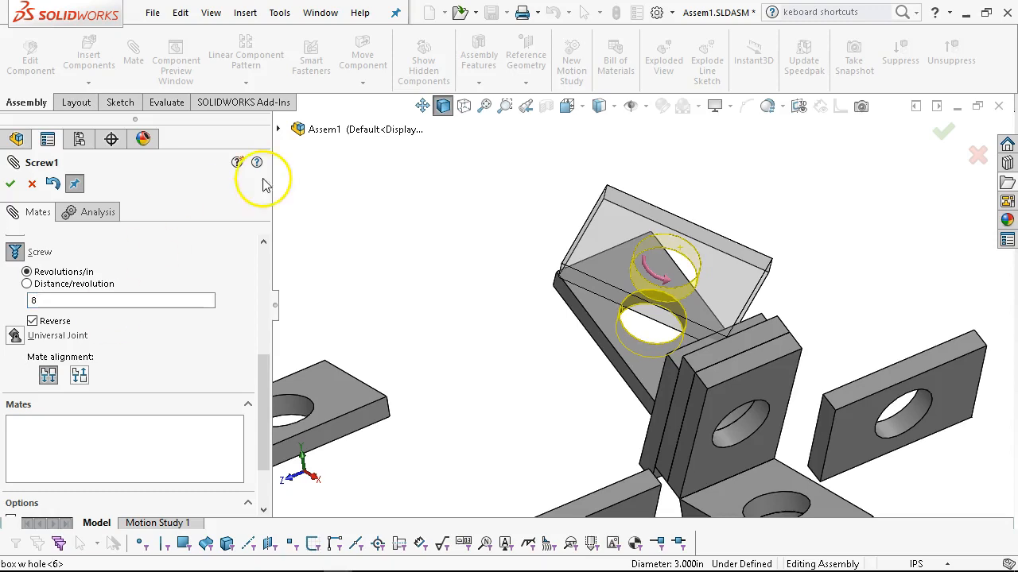
left_click(10, 185)
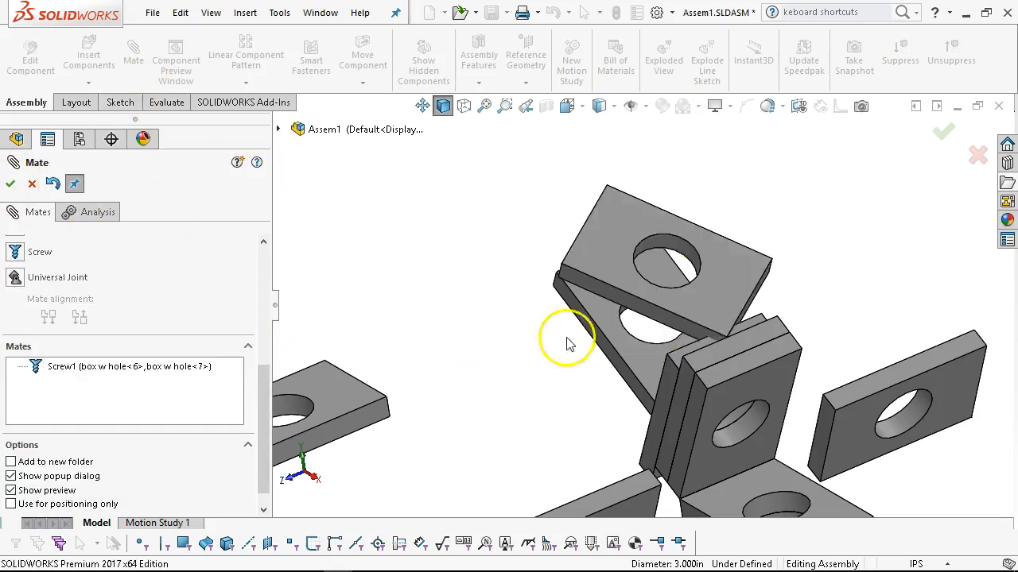
Rotate the uppermost plate about its hole axis to test the screw motion, checking it from the front view.
left_click_drag(642, 228, 643, 269)
key("ctrl+1")
scroll(687, 171, "down", 4)
left_click_drag(333, 186, 313, 137)
left_click_drag(601, 277, 426, 141)
scroll(500, 196, "up", 2)
left_click_drag(541, 256, 491, 336)
middle_click_drag(625, 243, 577, 314)
left_click_drag(614, 272, 691, 228)
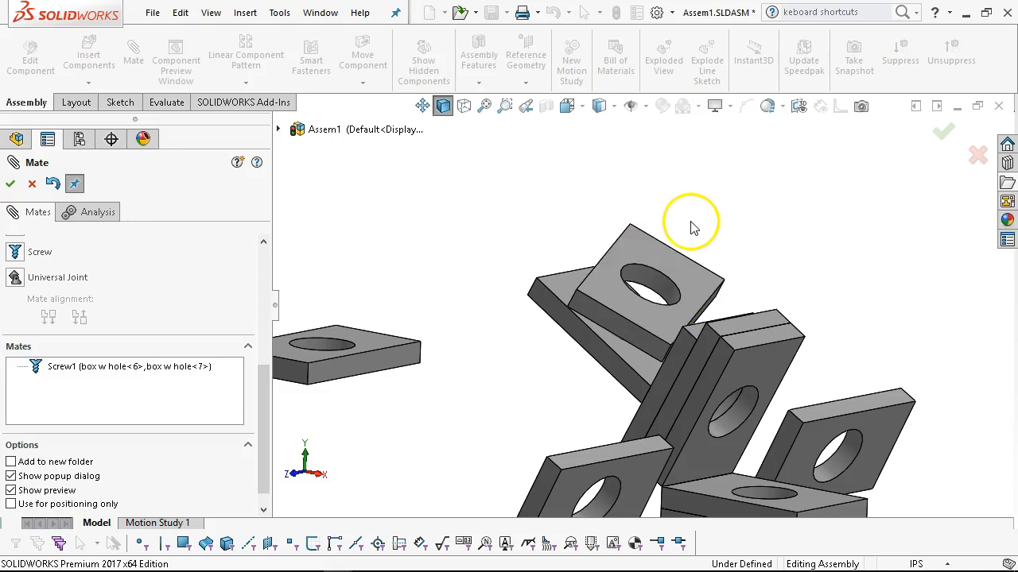
key("ctrl+1")
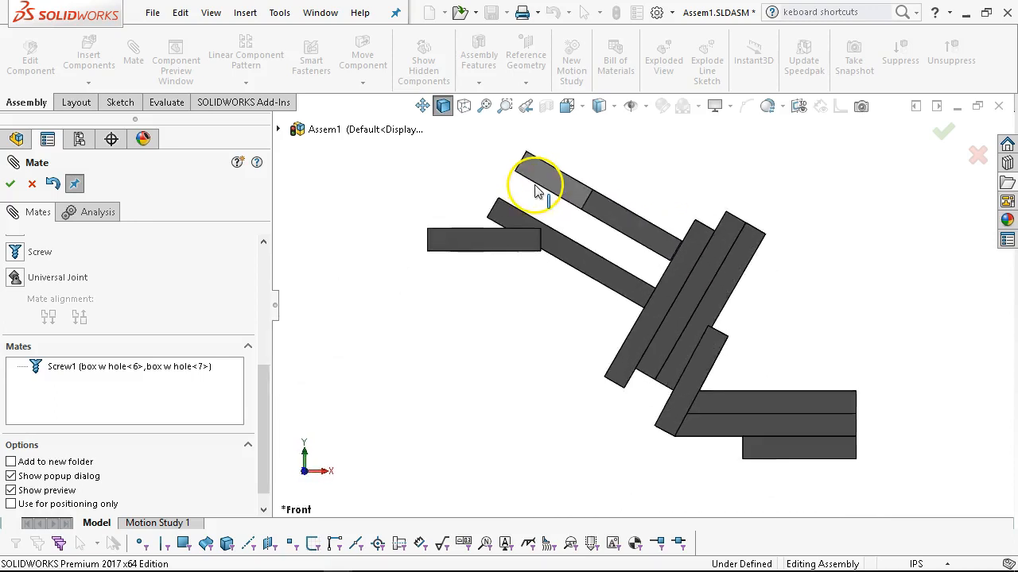
middle_click_drag(641, 262, 588, 322)
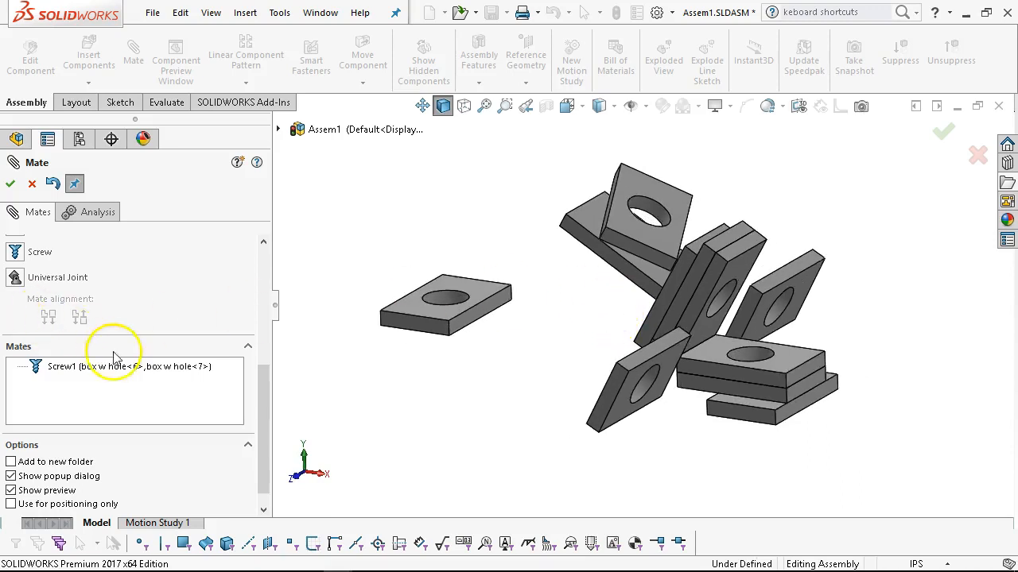
Review the Universal Joint mate's Define Joint point option and leave the Mate command.
scroll(20, 287, "up", 1)
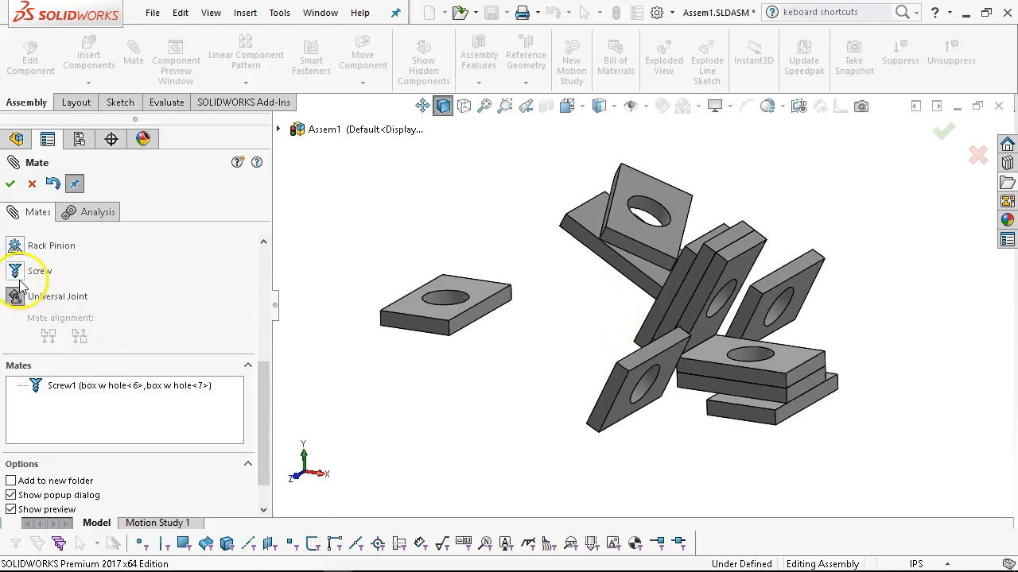
scroll(205, 328, "up", 3)
scroll(205, 327, "up", 5)
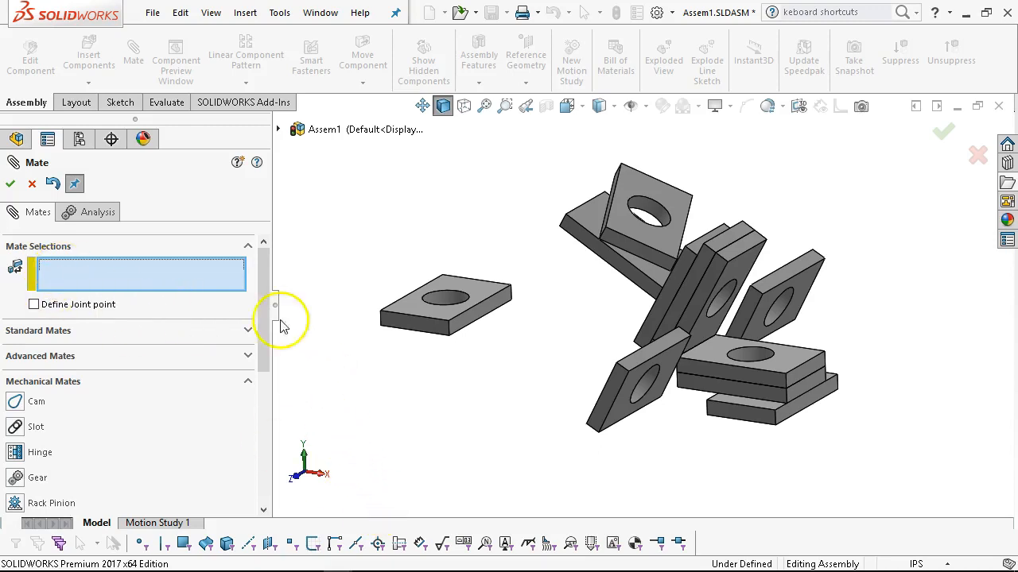
left_click(31, 187)
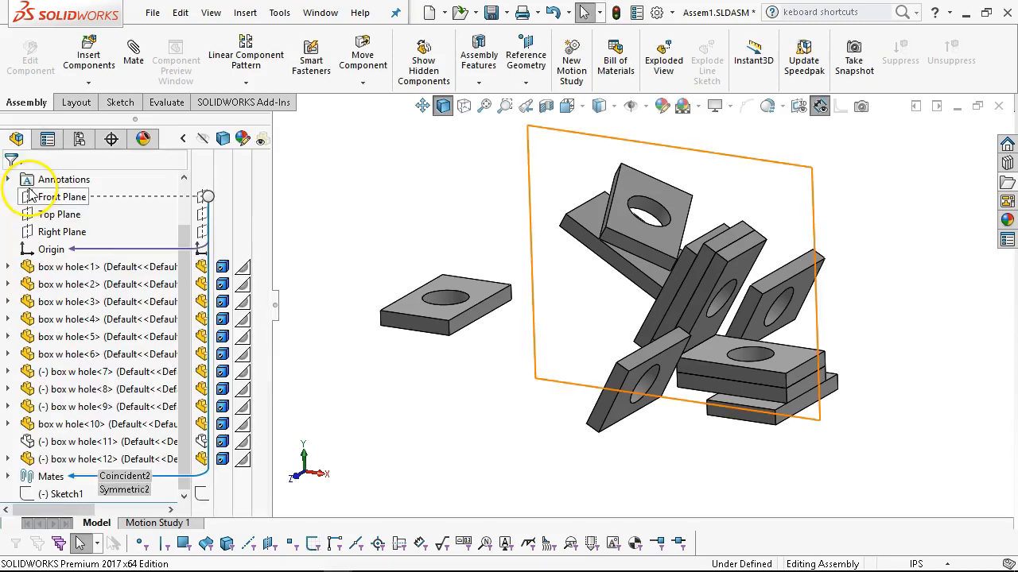
Activate the dynamic configuration of the assembly.
middle_click_drag(577, 299, 554, 316)
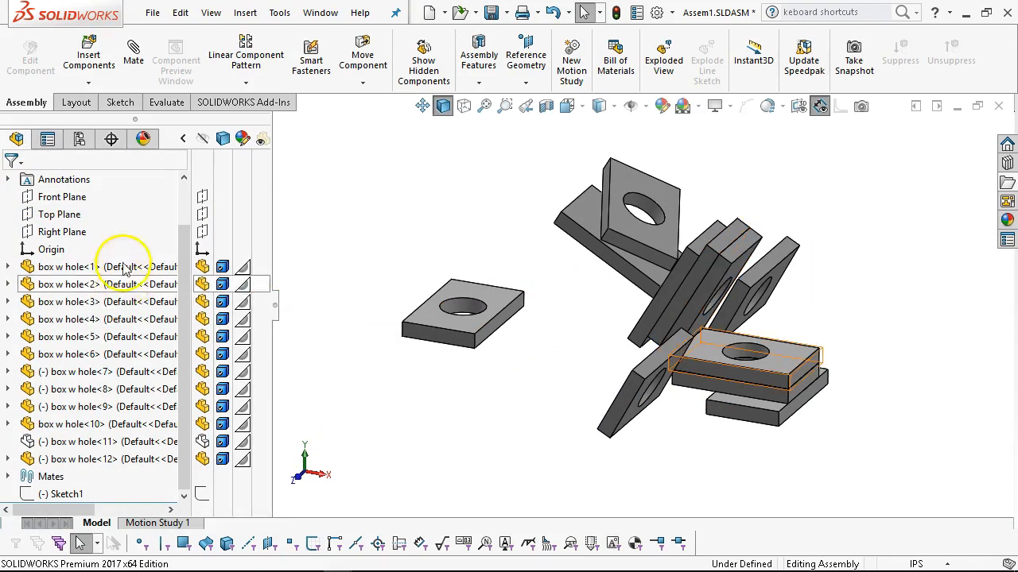
left_click(78, 140)
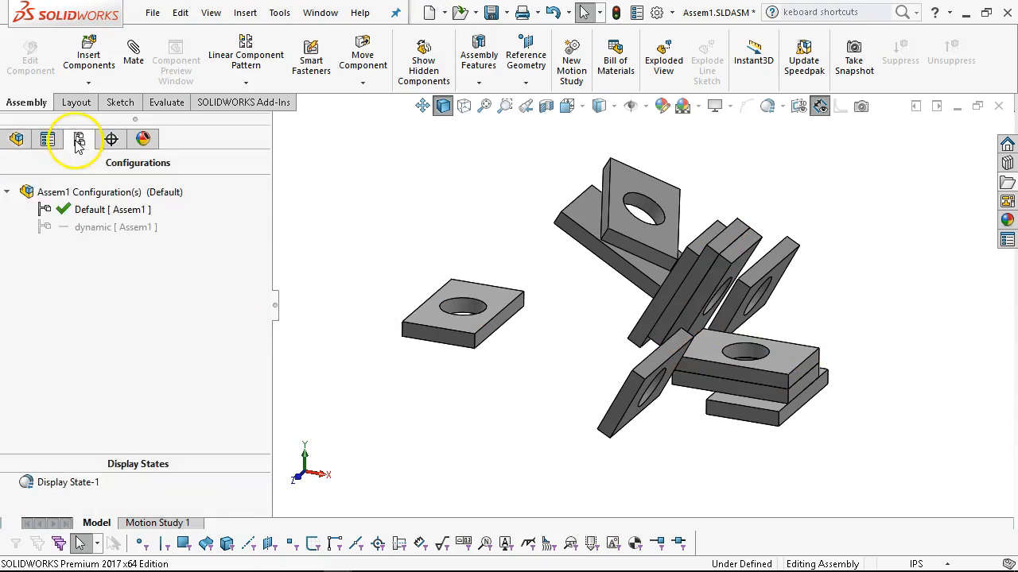
double_click(84, 226)
Move the stacked plates above the base to test their freedom, and return to the front view.
middle_click_drag(715, 298, 727, 273)
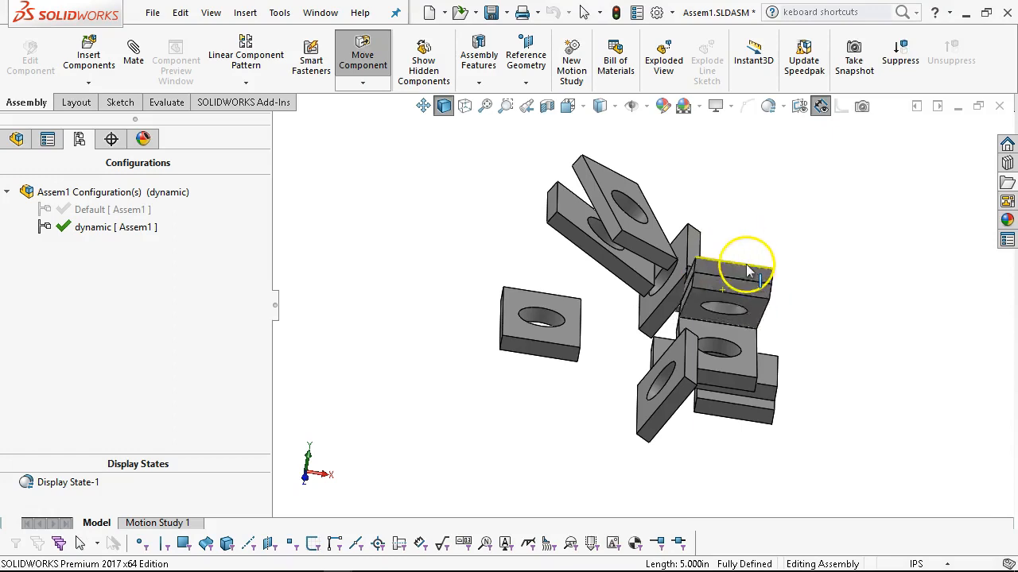
left_click(717, 370)
left_click_drag(718, 369, 739, 330)
left_click(453, 506)
key("ctrl+1")
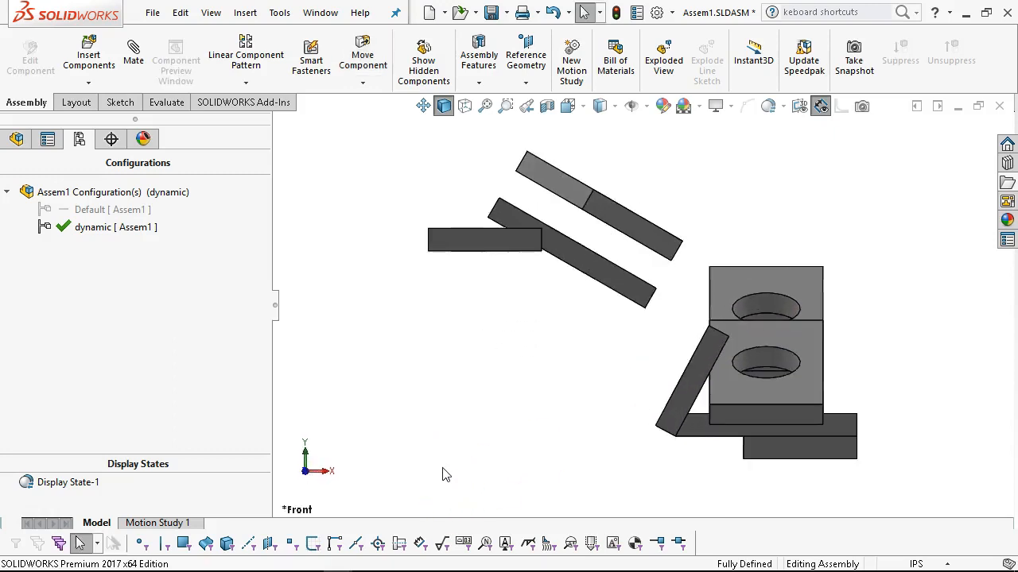
Suppress the components box w hole<8> through box w hole<12>.
left_click(12, 151)
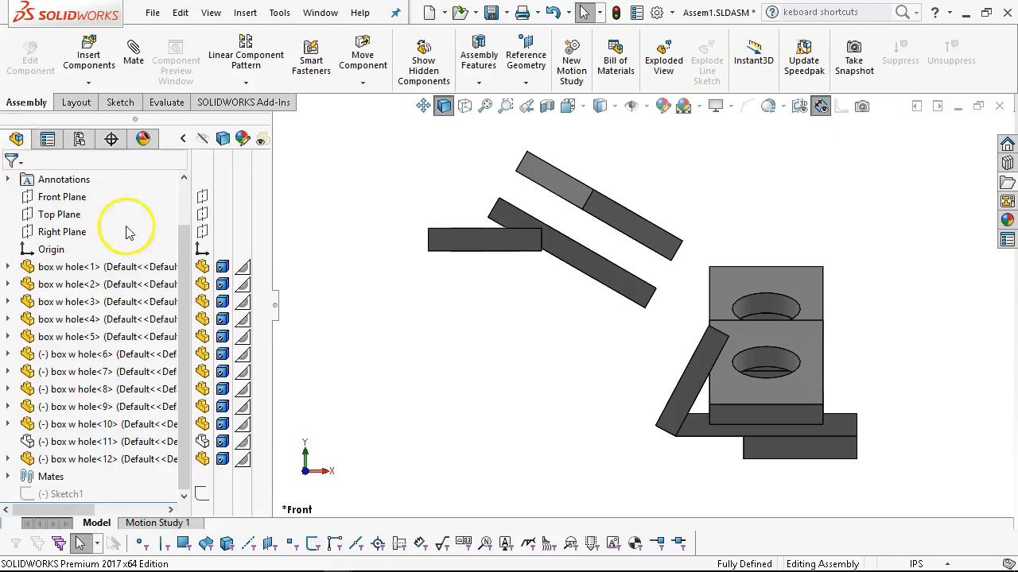
left_click(135, 459)
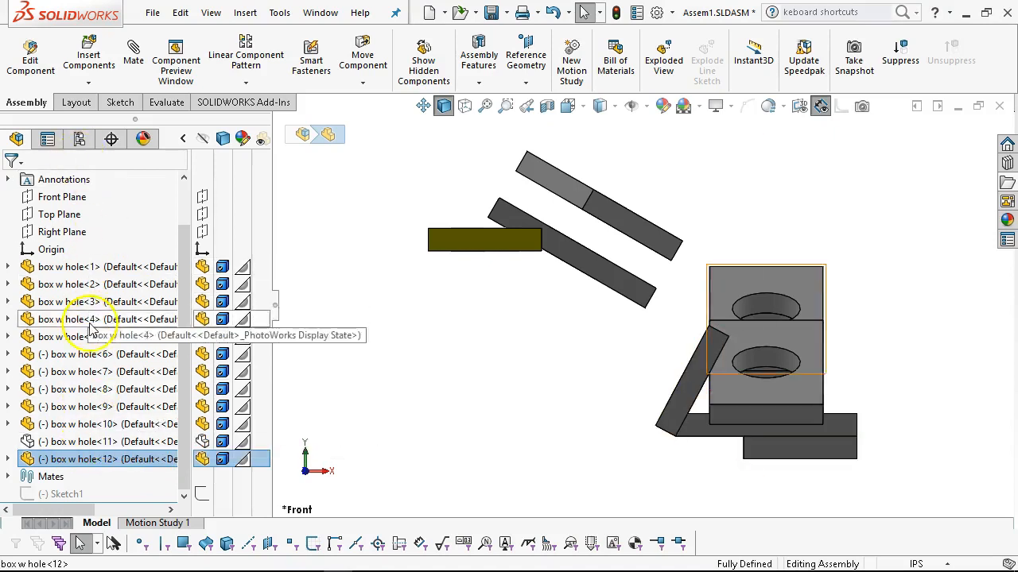
left_click(120, 389, "shift")
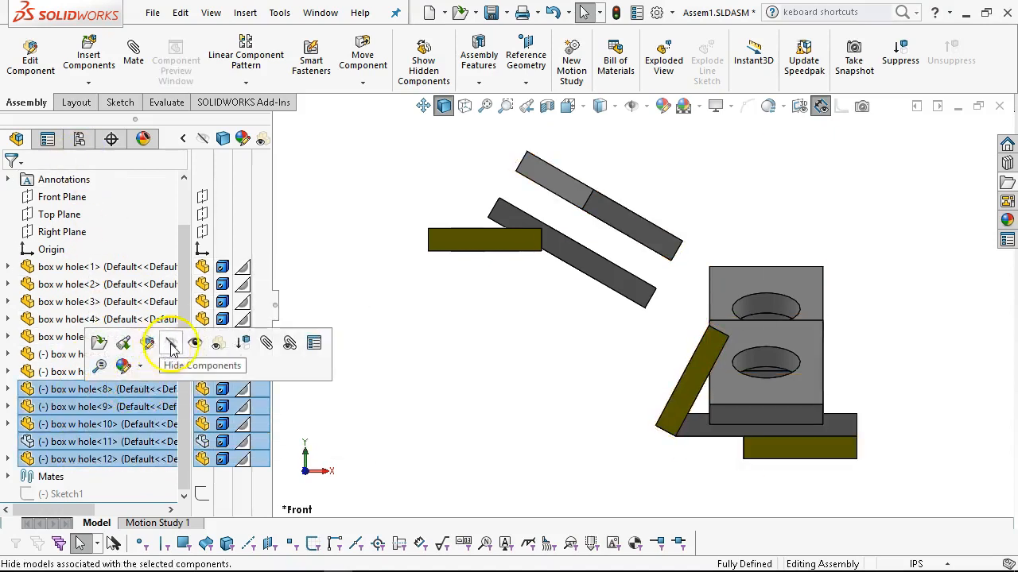
left_click(218, 343)
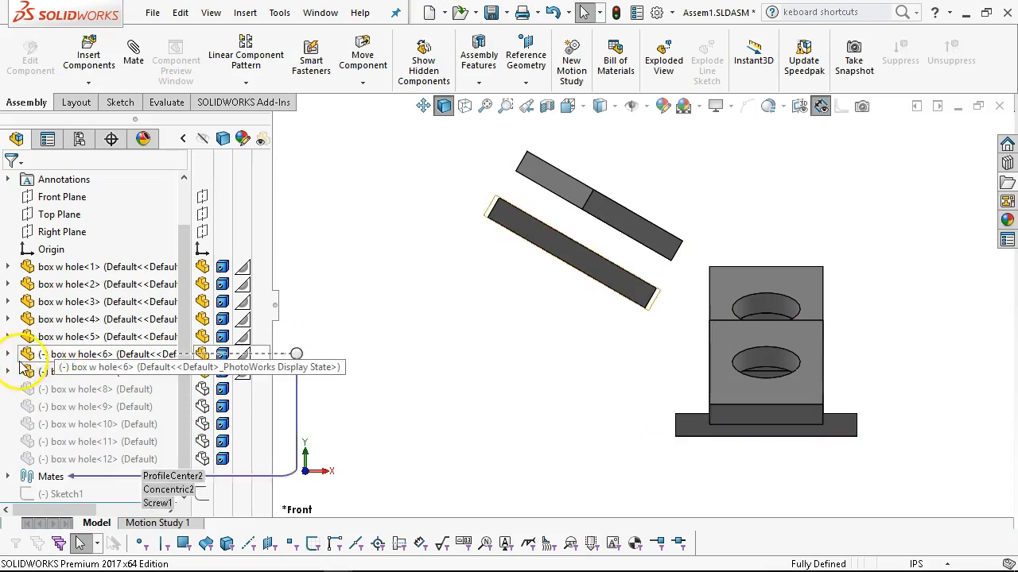
Unsuppress the ProfileCenter2, Concentric2 and Screw1 mates of box w hole<6>.
left_click(8, 354)
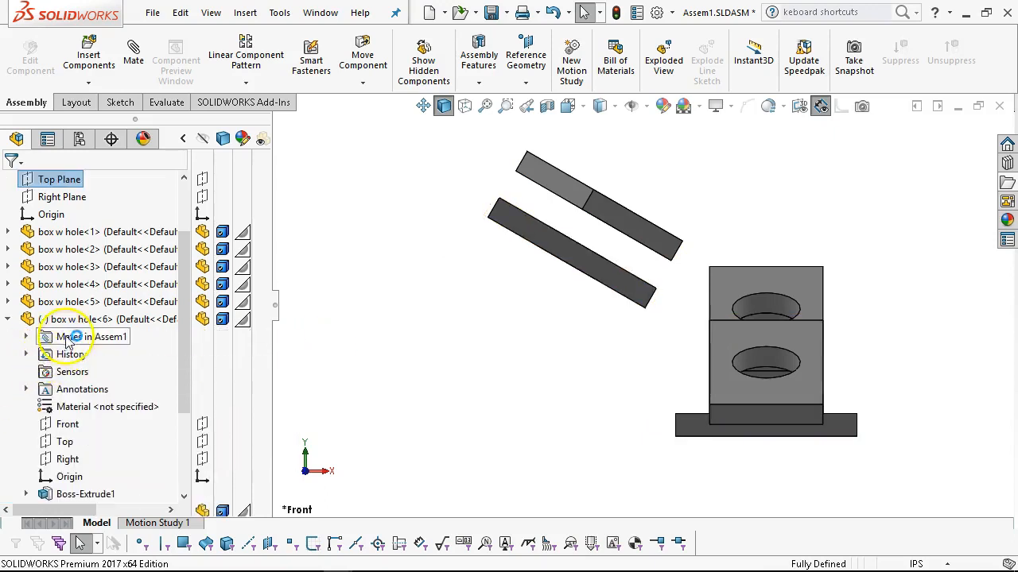
left_click(26, 337)
left_click(102, 356)
left_click(91, 388, "shift")
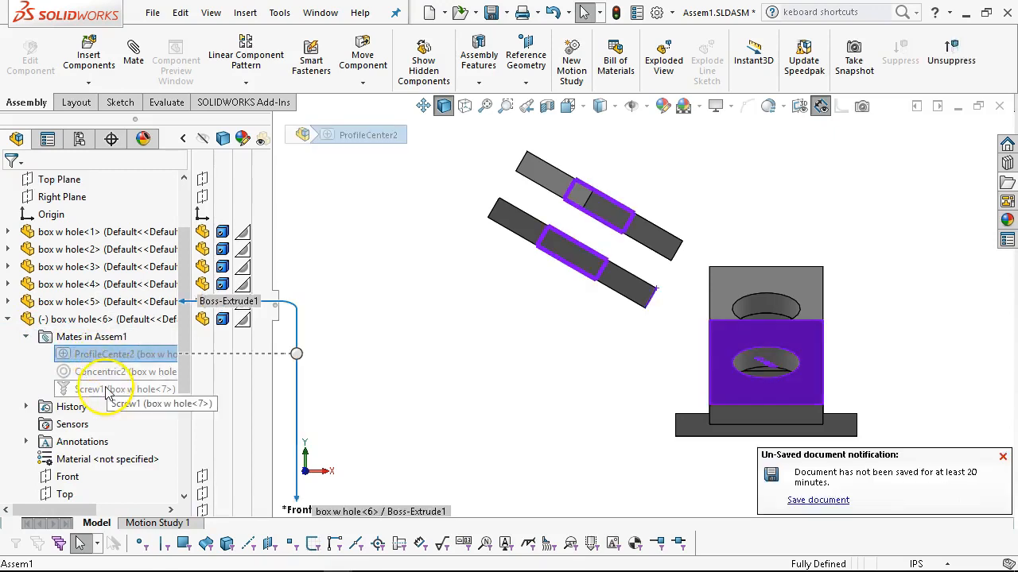
left_click(120, 339)
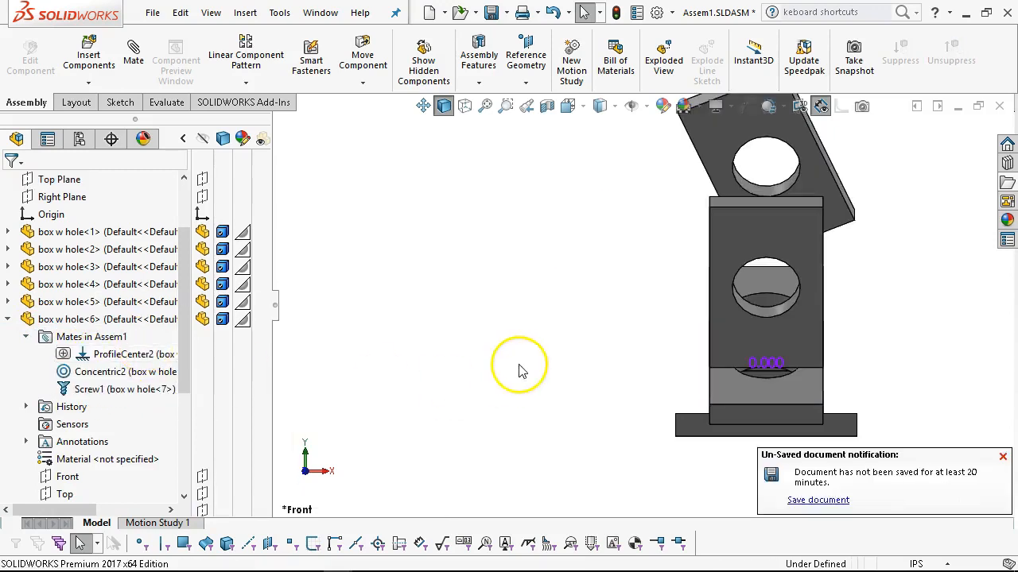
Move the lower plates through several positions to test how the connected plates follow.
left_click_drag(749, 352, 650, 423)
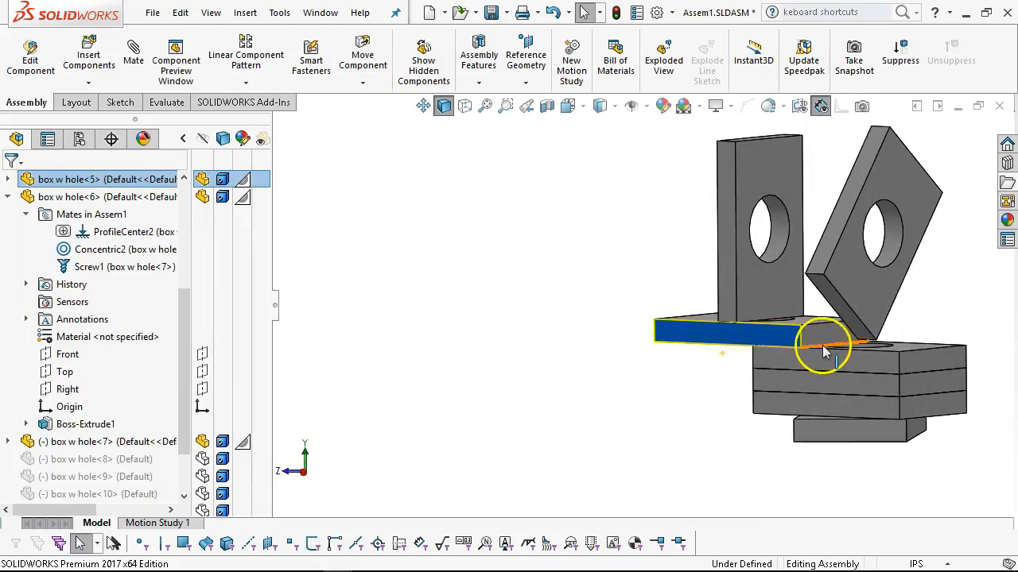
left_click_drag(836, 359, 772, 325)
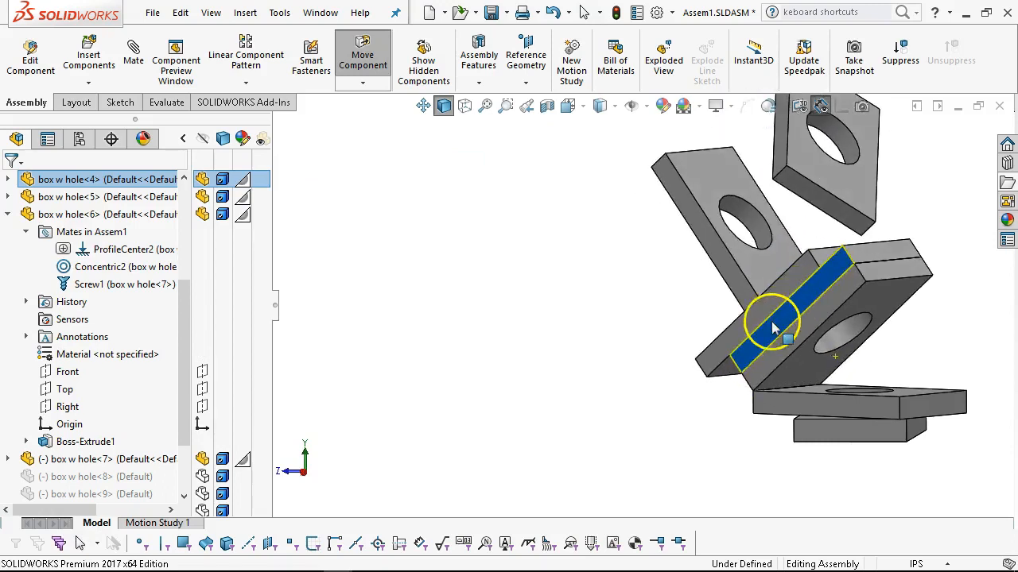
left_click_drag(762, 410, 725, 397)
scroll(741, 379, "up", 6)
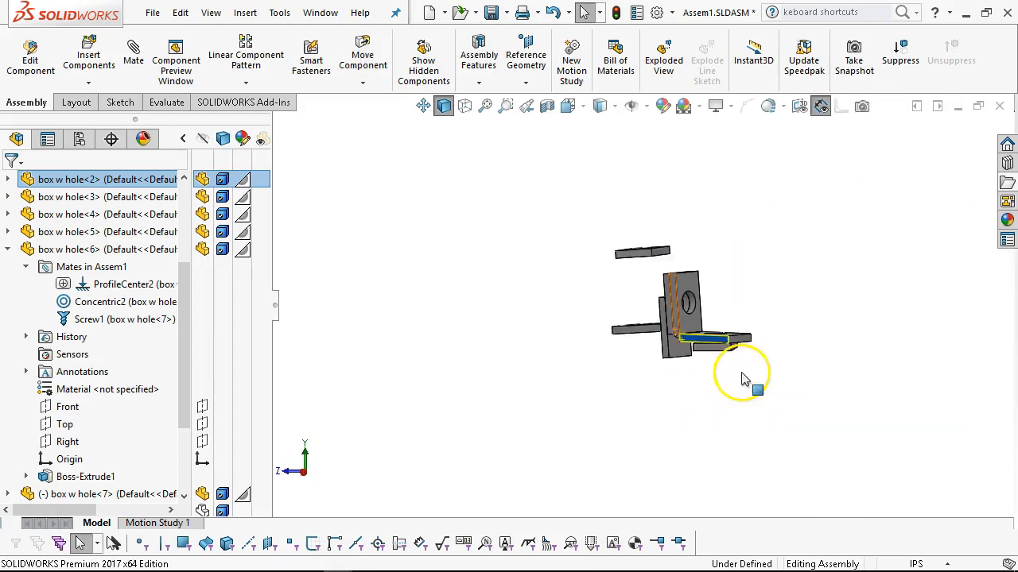
scroll(664, 274, "down", 4)
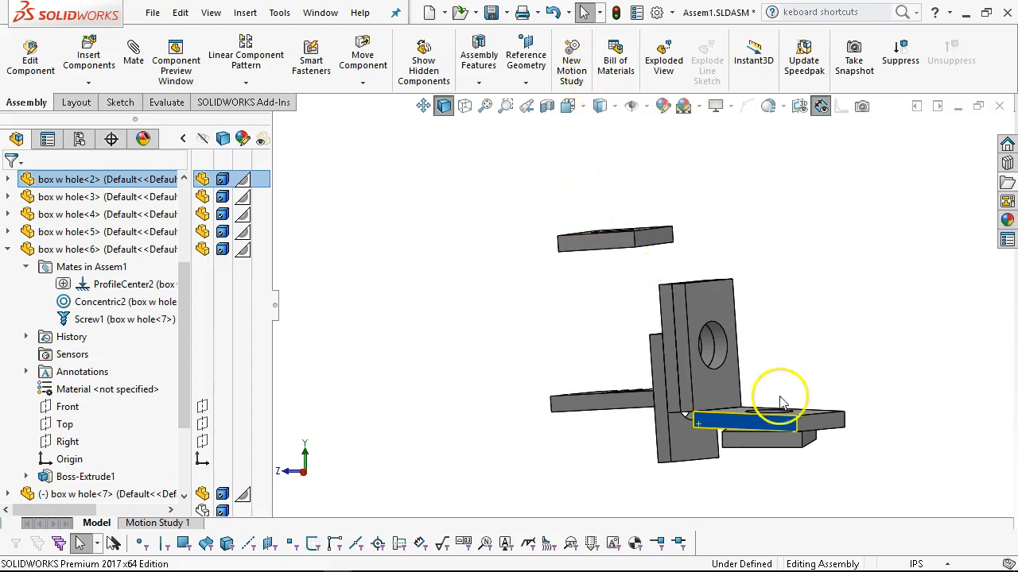
middle_click_drag(762, 433, 871, 408)
middle_click_drag(768, 422, 741, 412)
left_click_drag(741, 411, 852, 408)
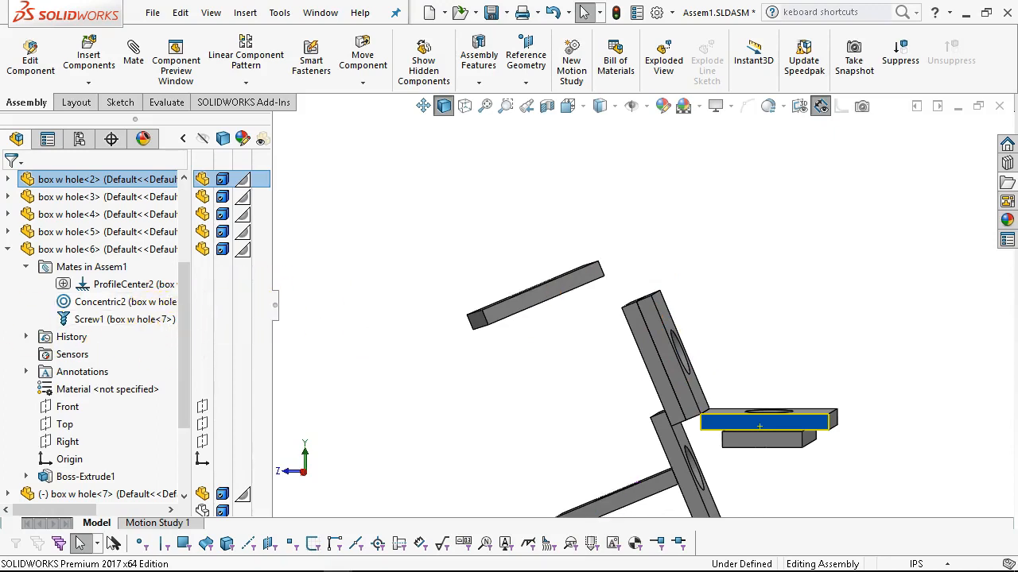
Unsuppress the component box w hole<8>.
left_click(7, 249)
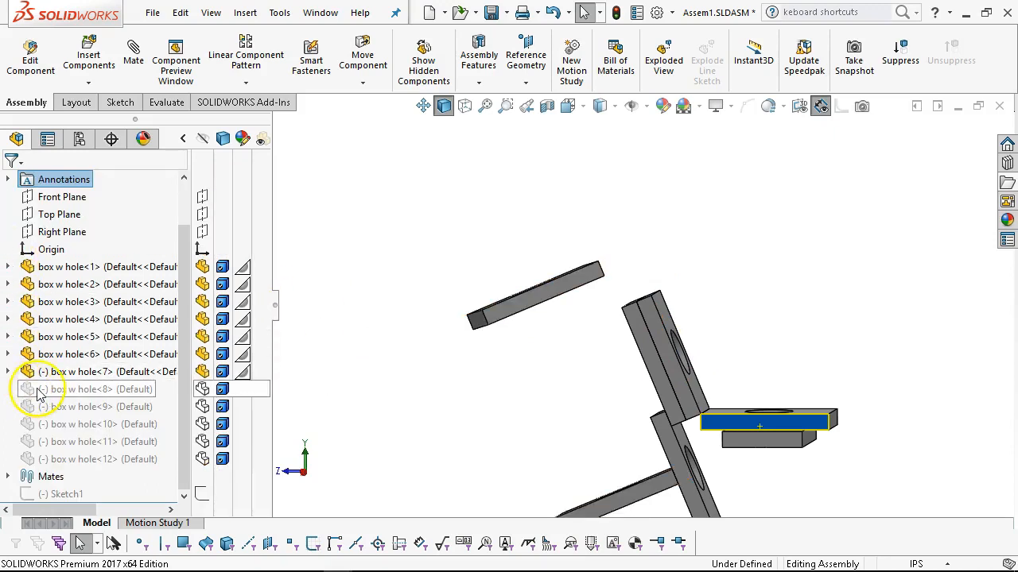
right_click(27, 388)
left_click(146, 117)
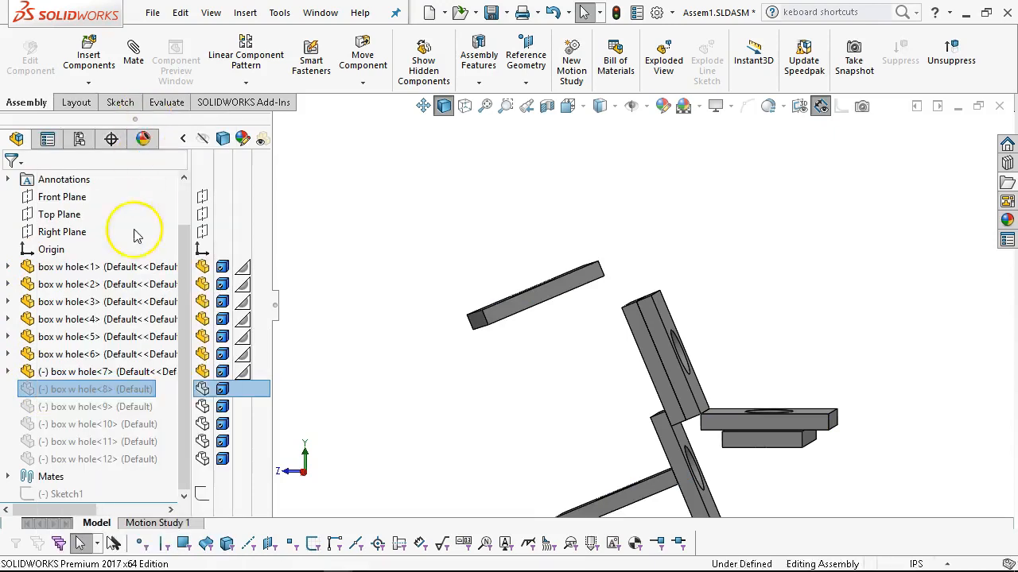
Unsuppress the Coincident9, Coincident10 and Symmetric2 mates of box w hole<8>.
left_click(7, 389)
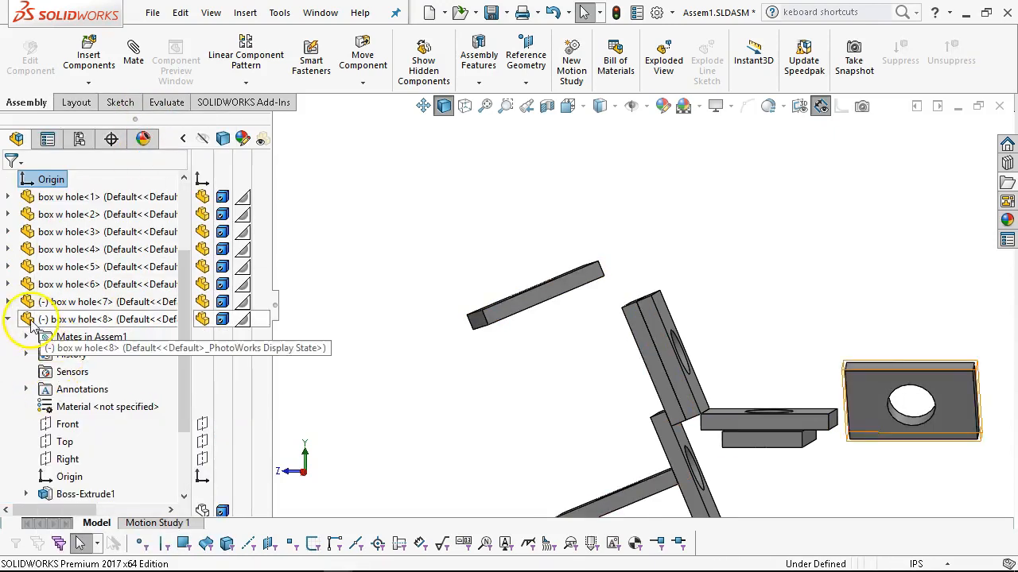
left_click(25, 336)
left_click(83, 354)
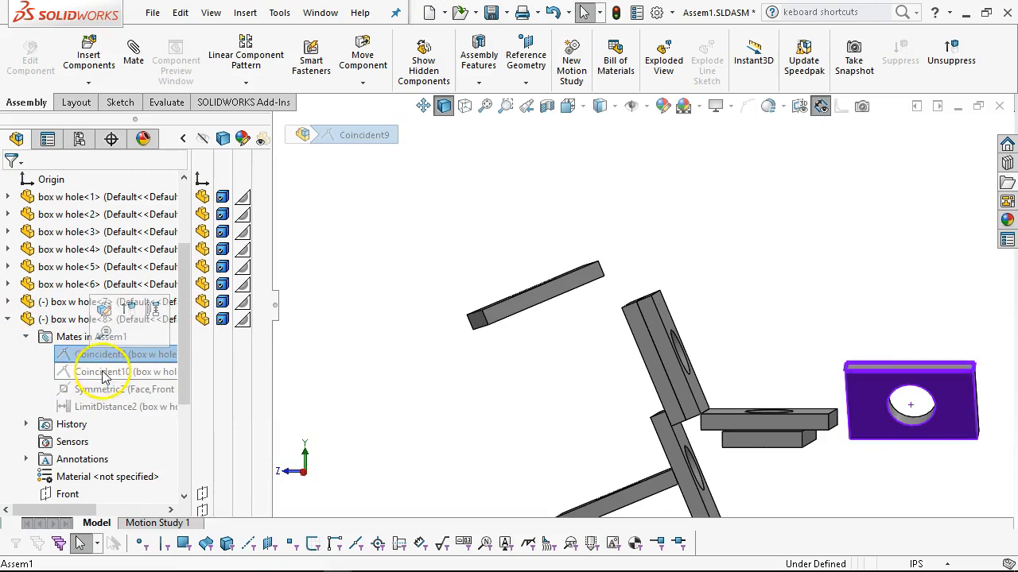
mouse_move(109, 398)
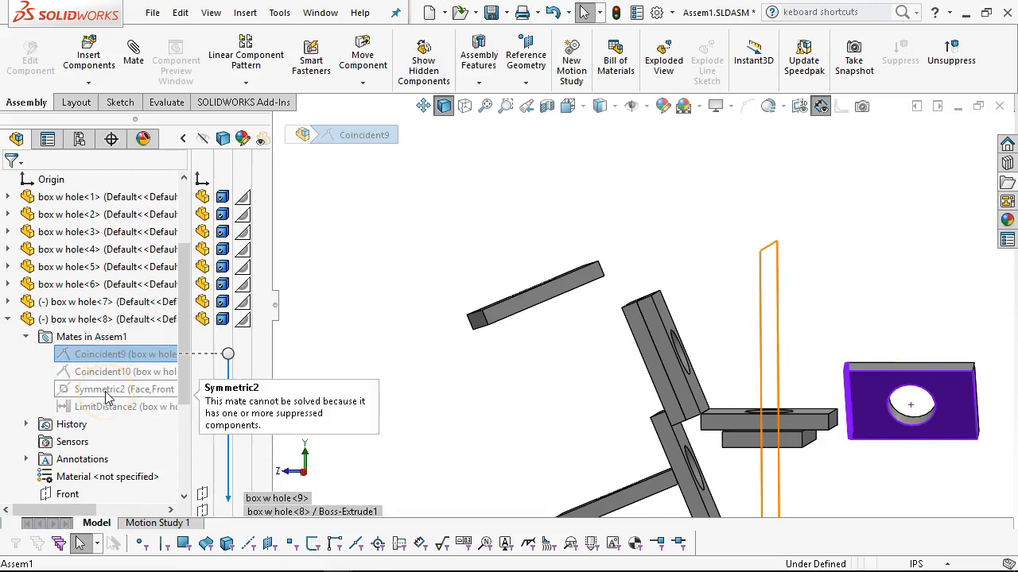
left_click(106, 391, "shift")
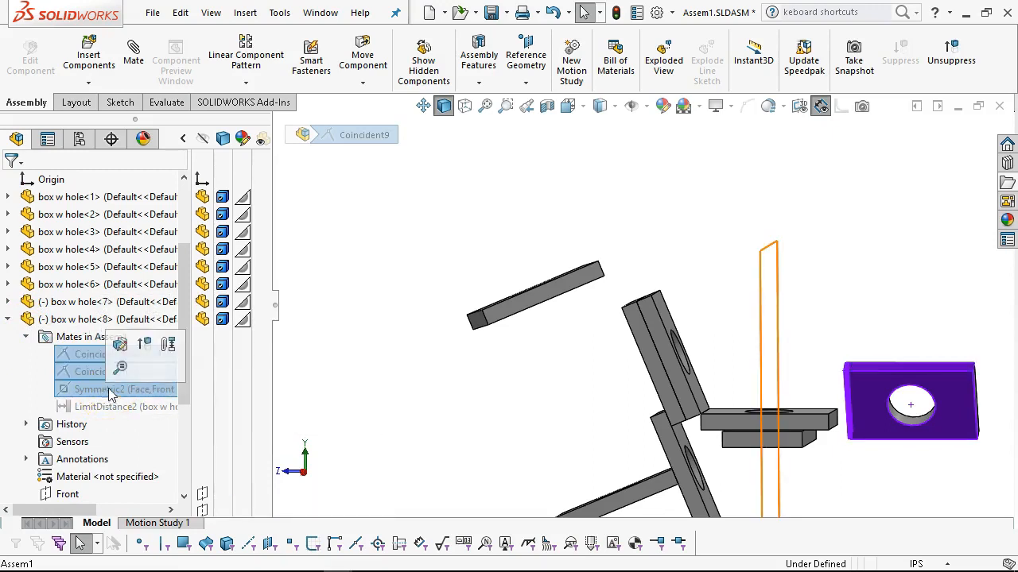
left_click(144, 346)
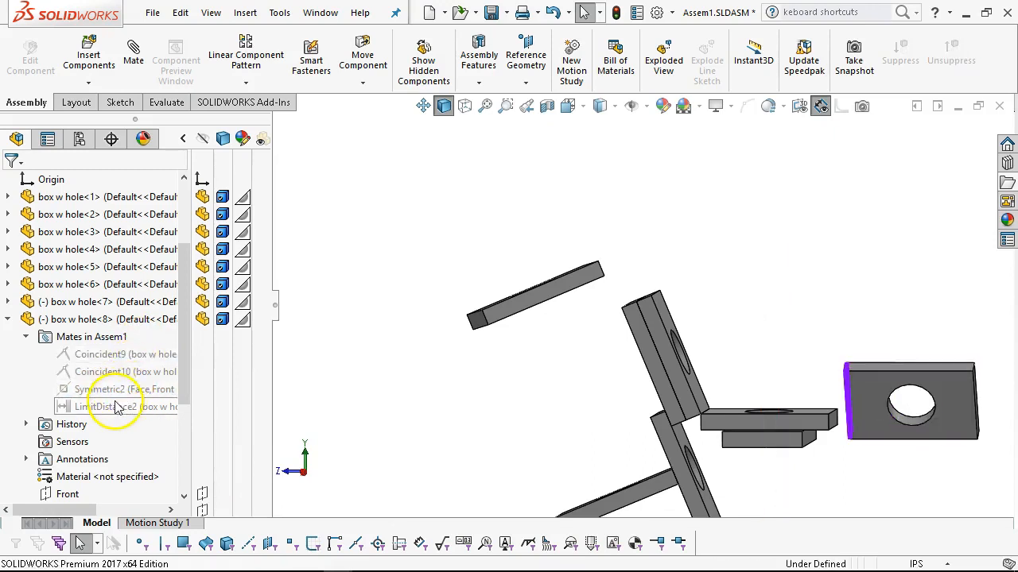
Unsuppress the component box w hole<9>.
scroll(92, 358, "down", 2)
scroll(89, 356, "up", 1)
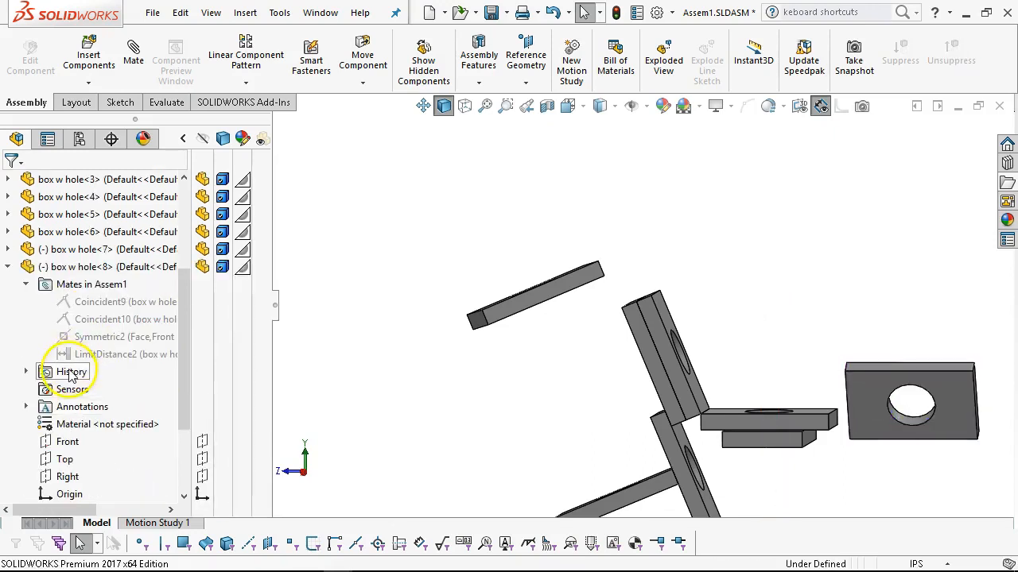
left_click(8, 269)
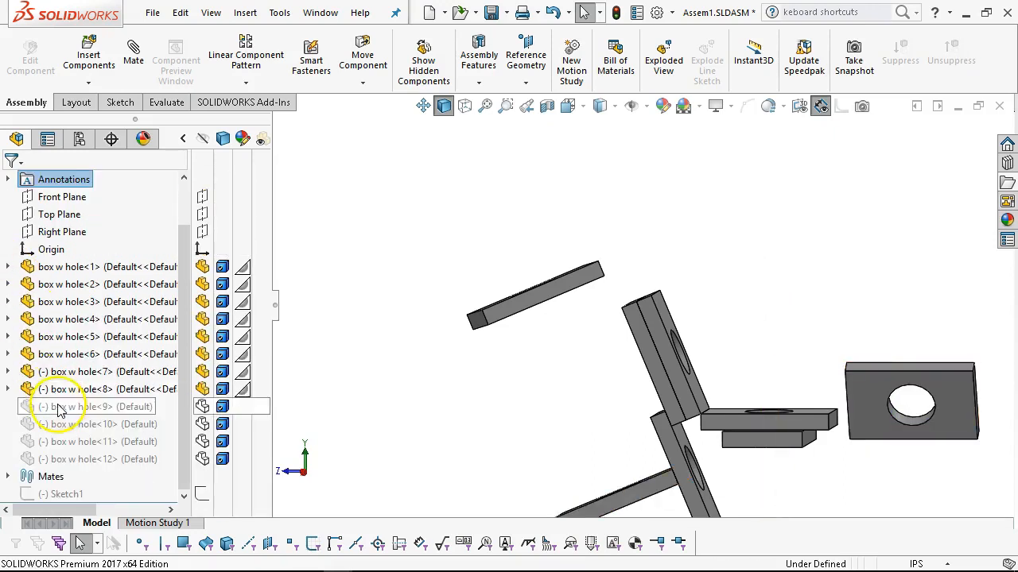
left_click(87, 406)
left_click(168, 358)
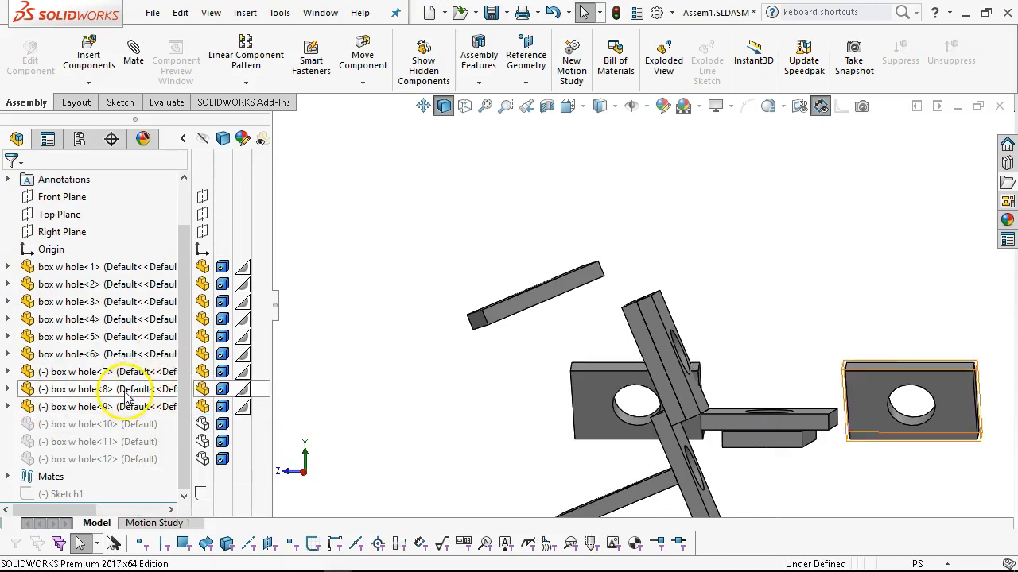
Move the box w hole<9> plate outward to test the symmetric motion between it and box w hole<8>.
scroll(302, 380, "up", 4)
middle_click_drag(302, 380, 332, 417)
scroll(331, 417, "down", 1)
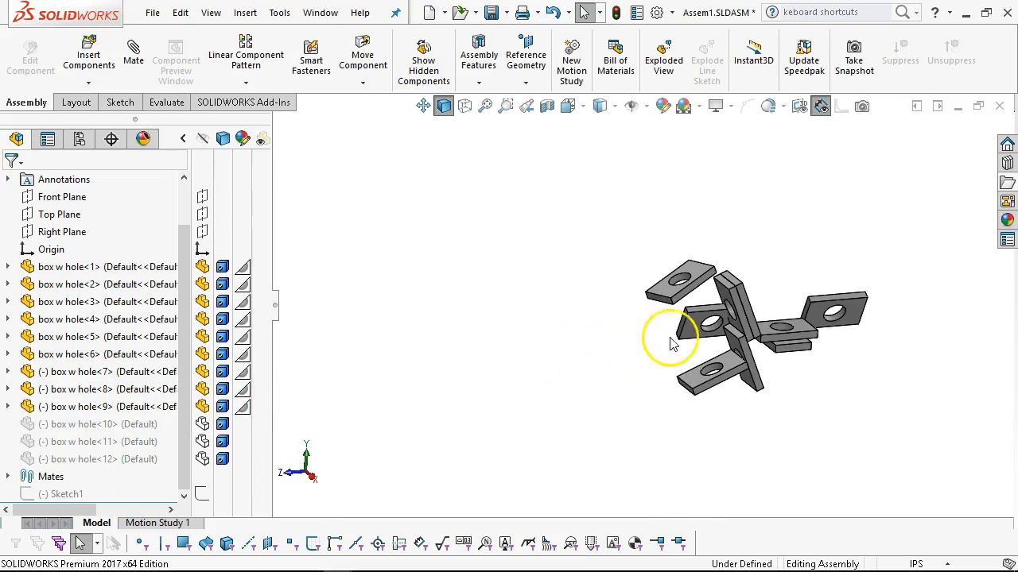
left_click(681, 340)
left_click_drag(682, 340, 617, 347)
Unsuppress the LimitDistance2 mate of box w hole<8>.
left_click(8, 389)
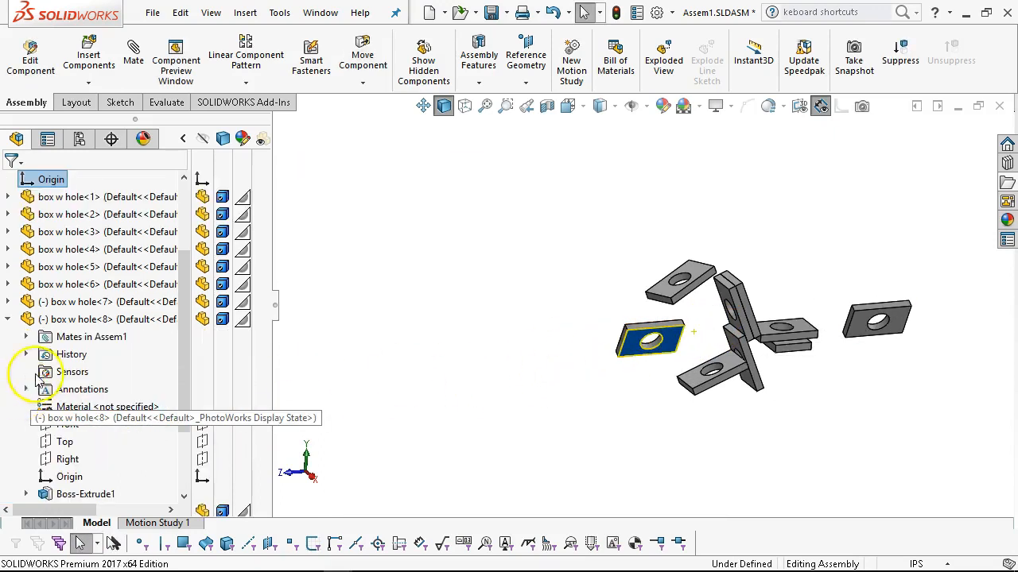
left_click(26, 336)
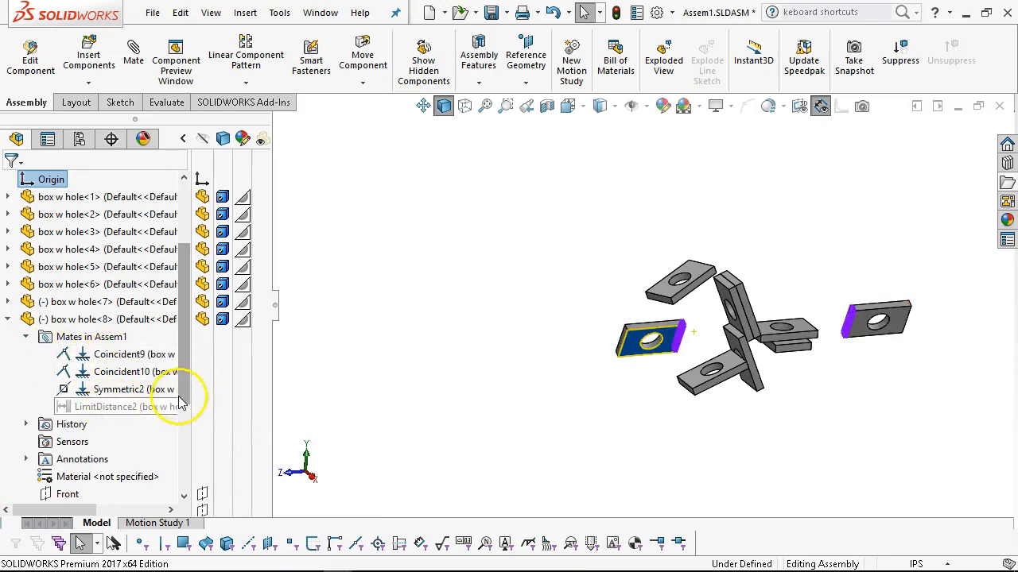
right_click(127, 408)
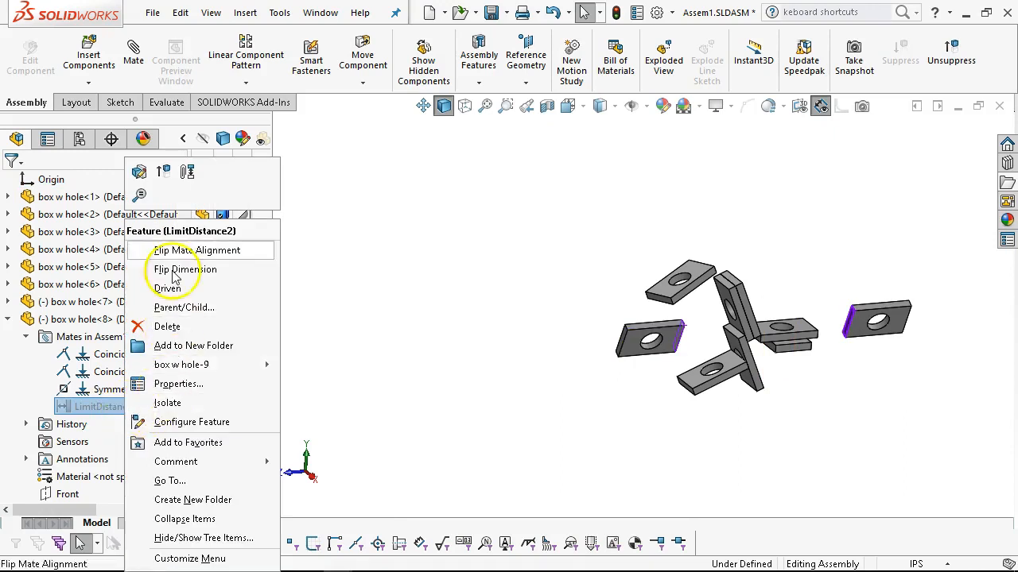
left_click(162, 171)
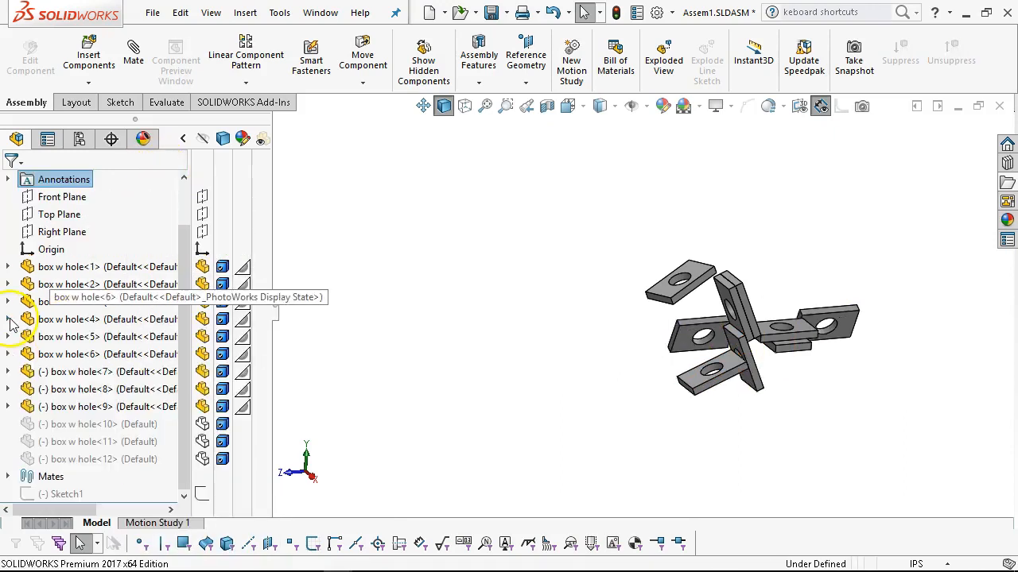
Move the box w hole<9> and box w hole<2> plates to test the limit distance and connected motion, and return to the isometric view.
left_click_drag(681, 341, 577, 376)
scroll(743, 346, "down", 5)
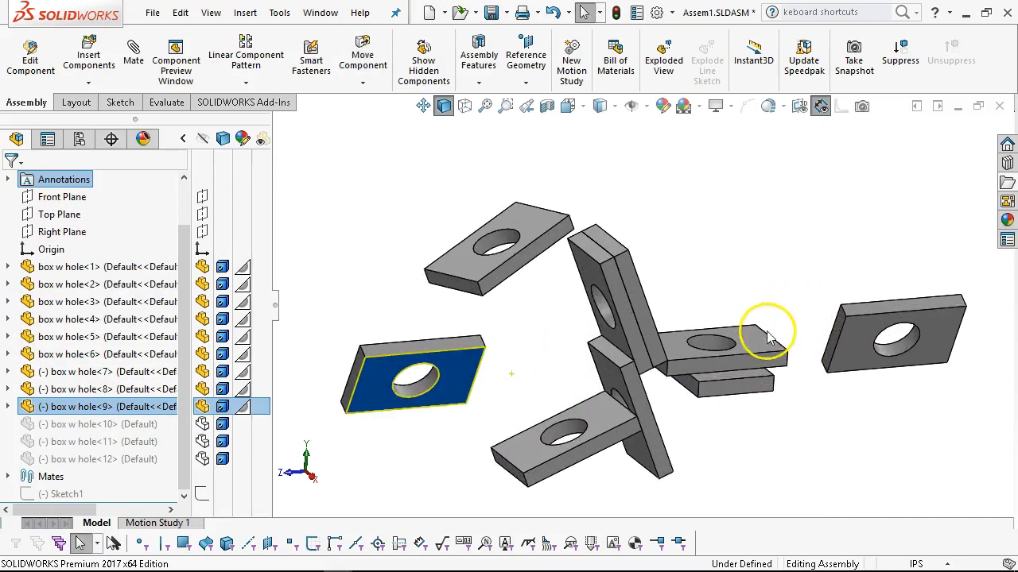
left_click(747, 356)
left_click_drag(747, 356, 531, 354)
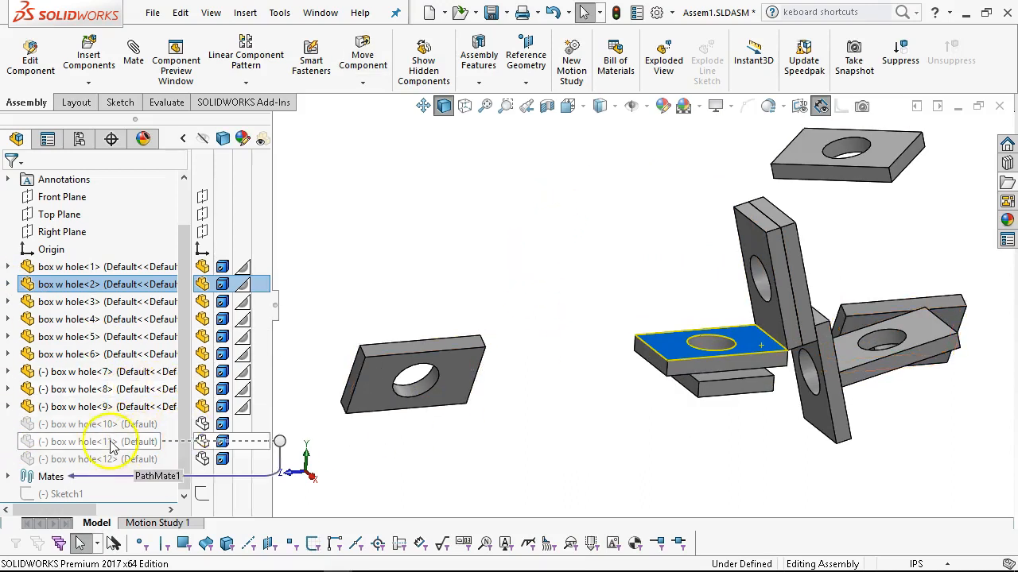
left_click(570, 401)
key("ctrl+7")
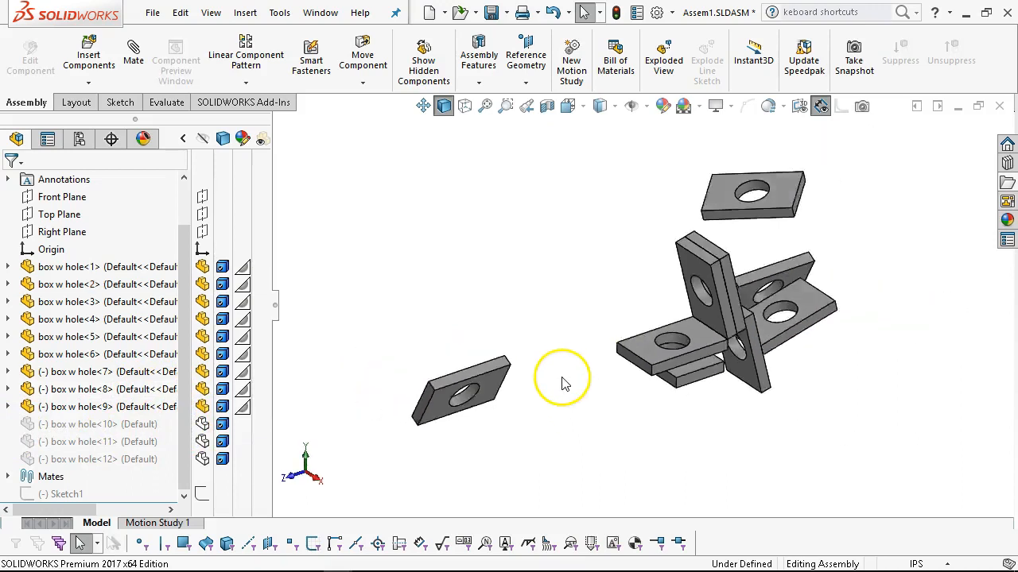
Activate the Default configuration of the assembly.
left_click(80, 139)
double_click(67, 209)
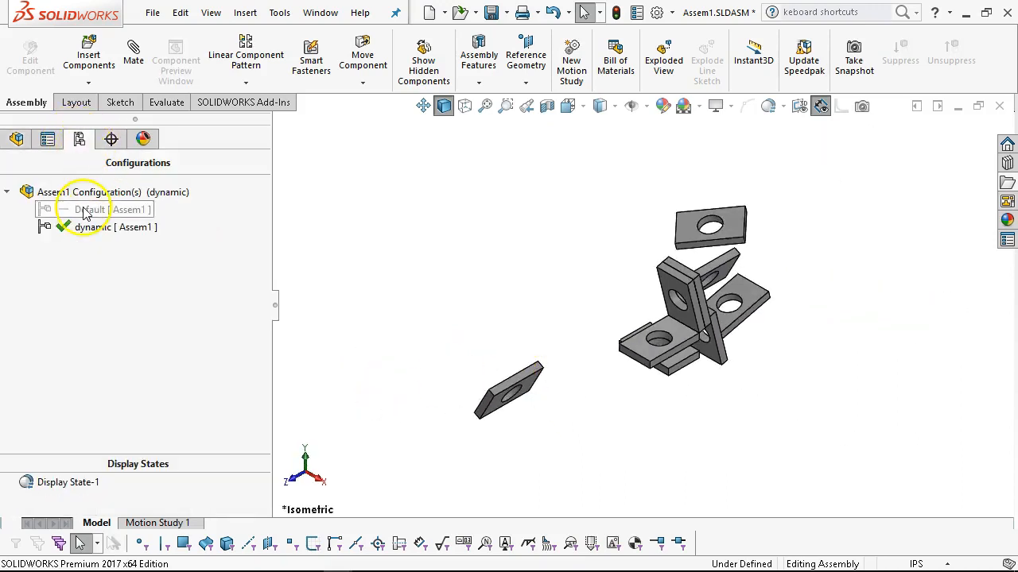
scroll(429, 330, "down", 3)
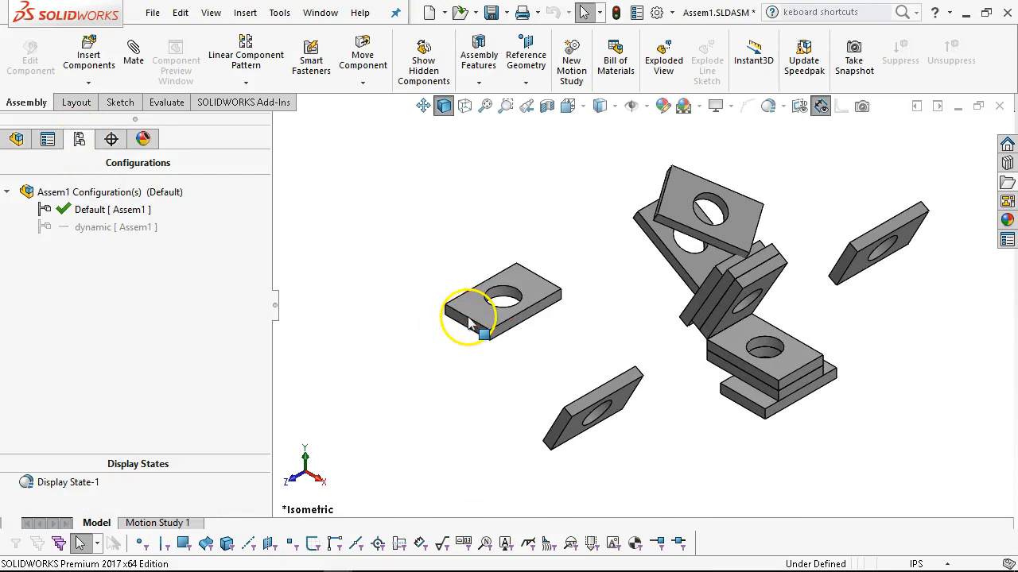
Move the loose box w hole<12> plate closer to the other plates and hide it.
left_click_drag(484, 322, 574, 315)
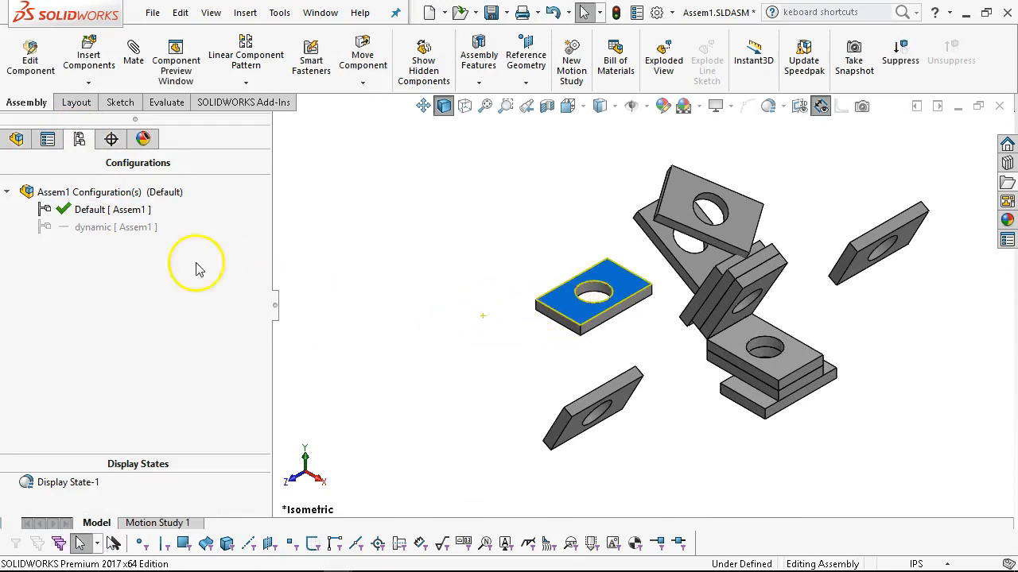
left_click(17, 139)
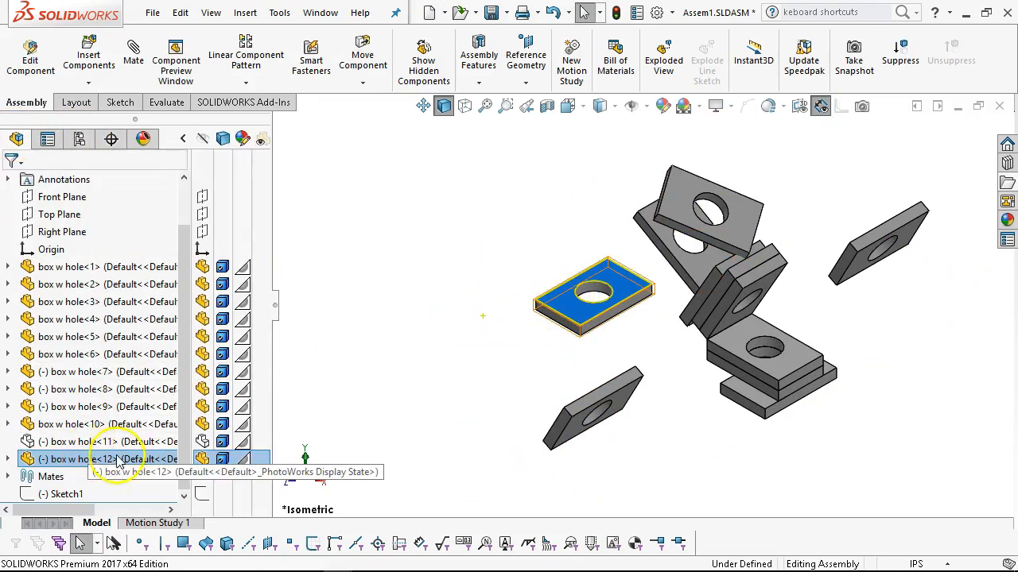
left_click(203, 460)
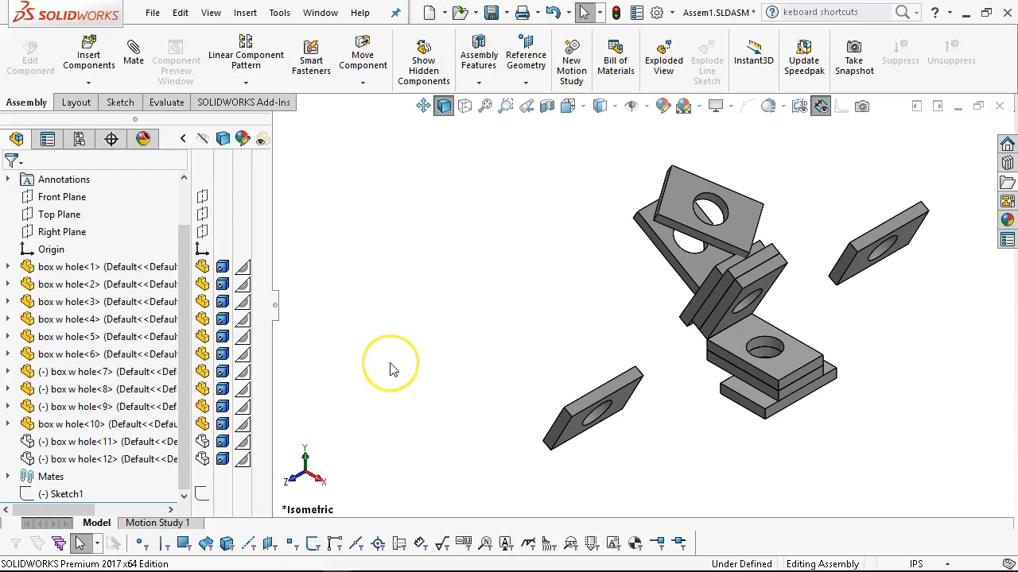
Review the advanced mate types in the Mate command and exit without adding a mate.
key("ctrl+1")
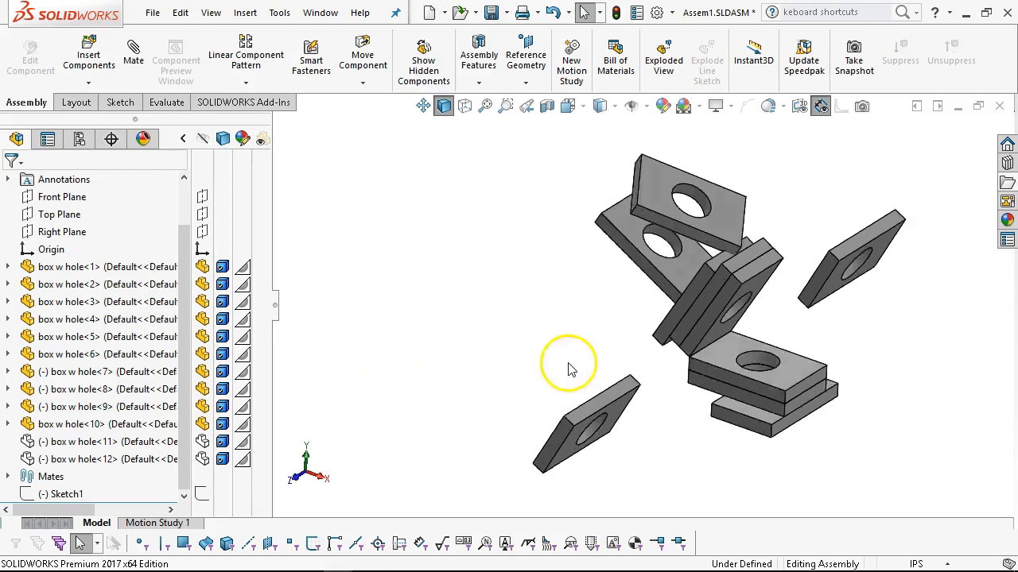
mouse_move(521, 241)
middle_mouse_down()
mouse_move(509, 204)
mouse_move(537, 243)
middle_mouse_up()
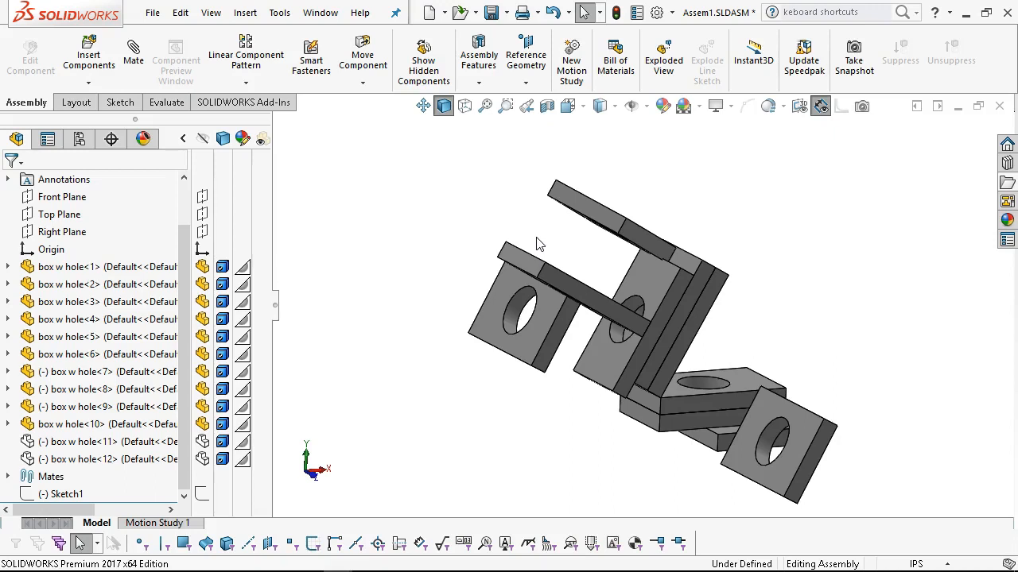
left_click(134, 53)
left_click_drag(268, 337, 259, 445)
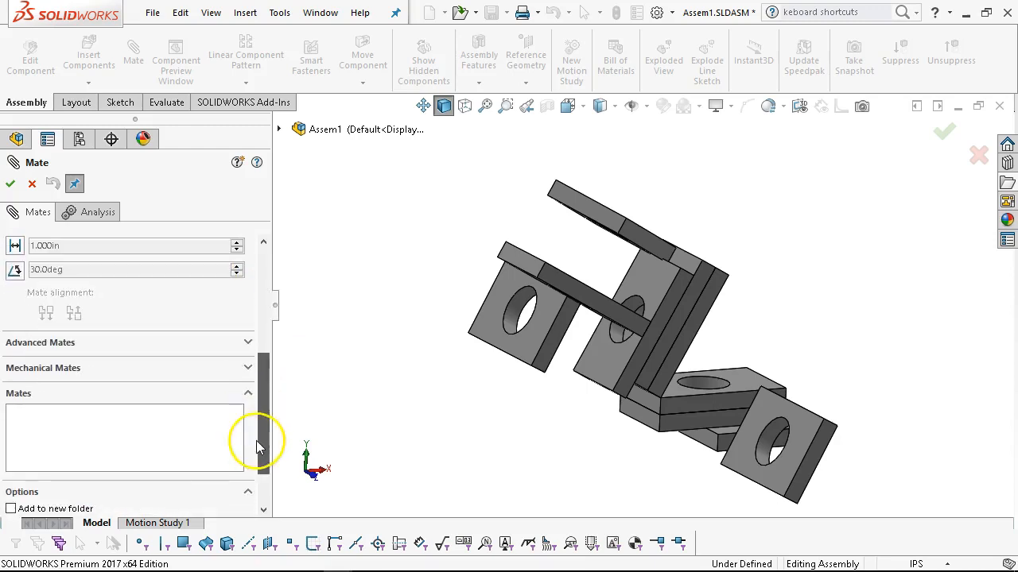
left_click(244, 343)
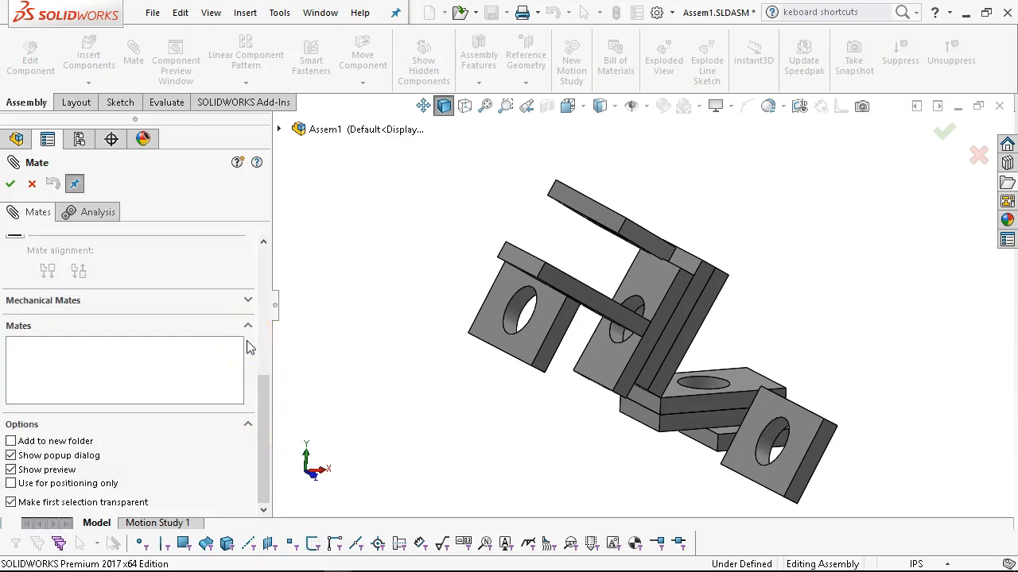
left_click(247, 328)
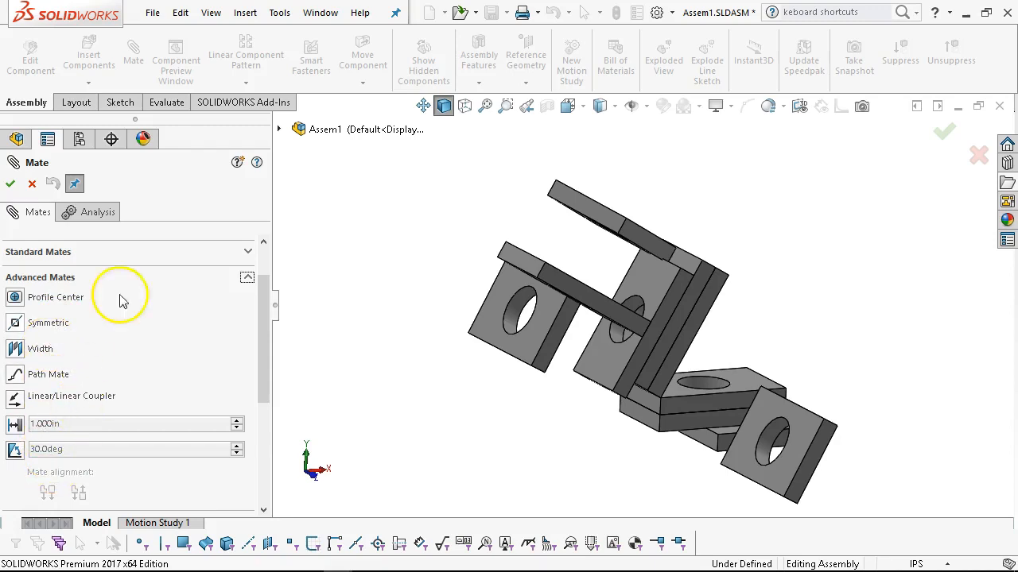
left_click(11, 184)
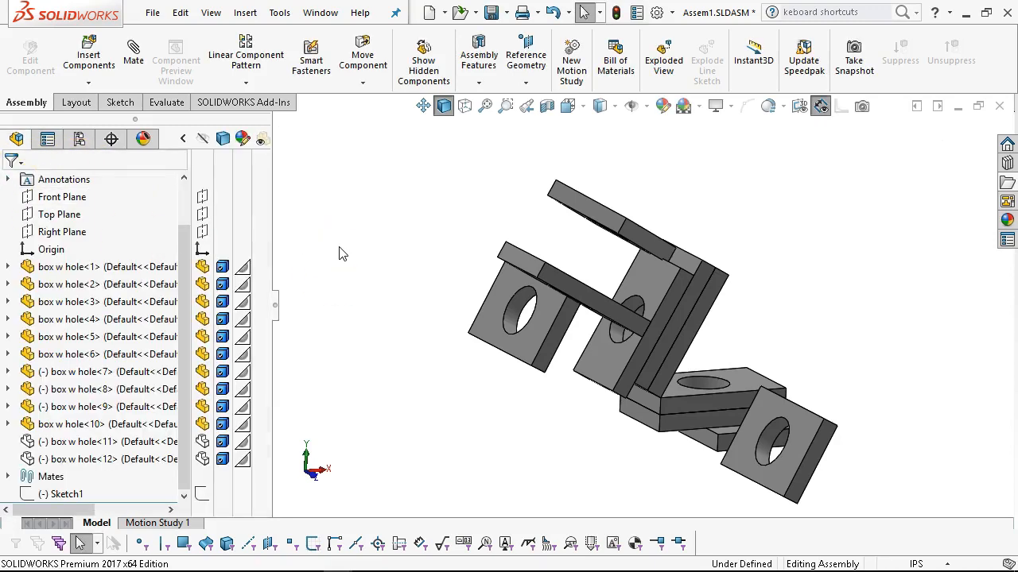
Save the Assem1 assembly.
key("ctrl+s")
left_click(439, 241)
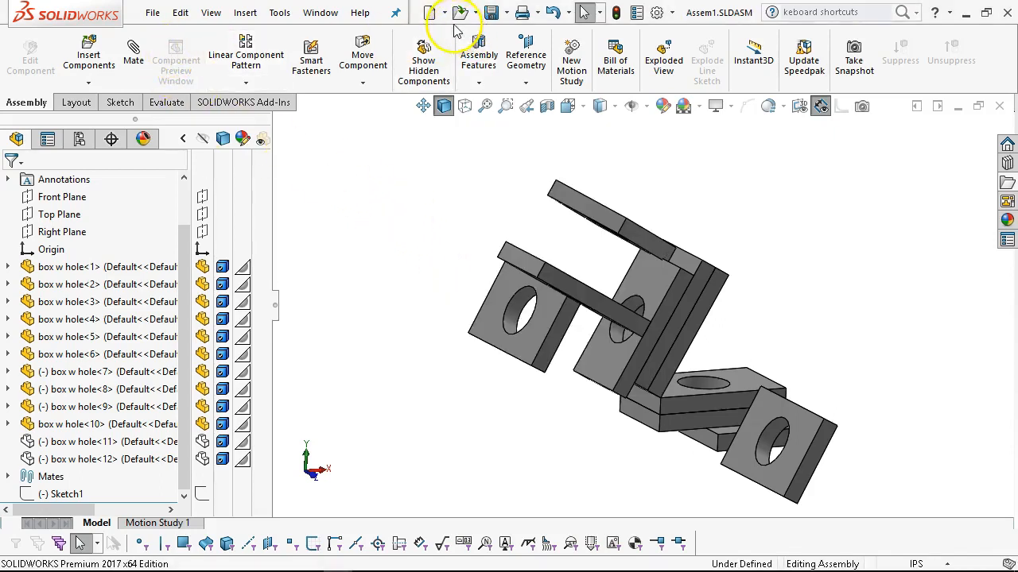
Create a new assembly from the Assem Inch template and insert Assem1 in its Default configuration at the origin.
left_click(429, 12)
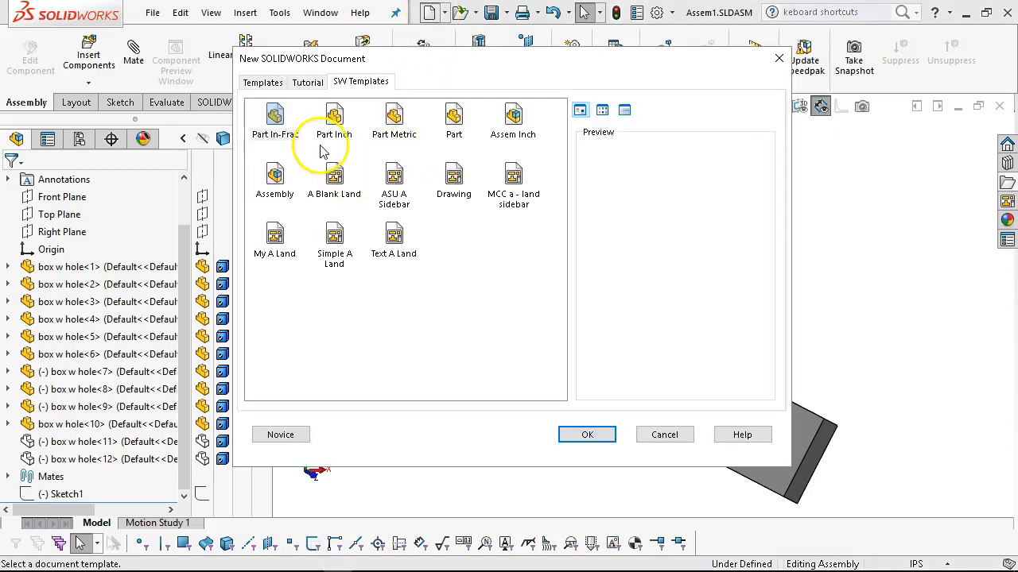
double_click(513, 117)
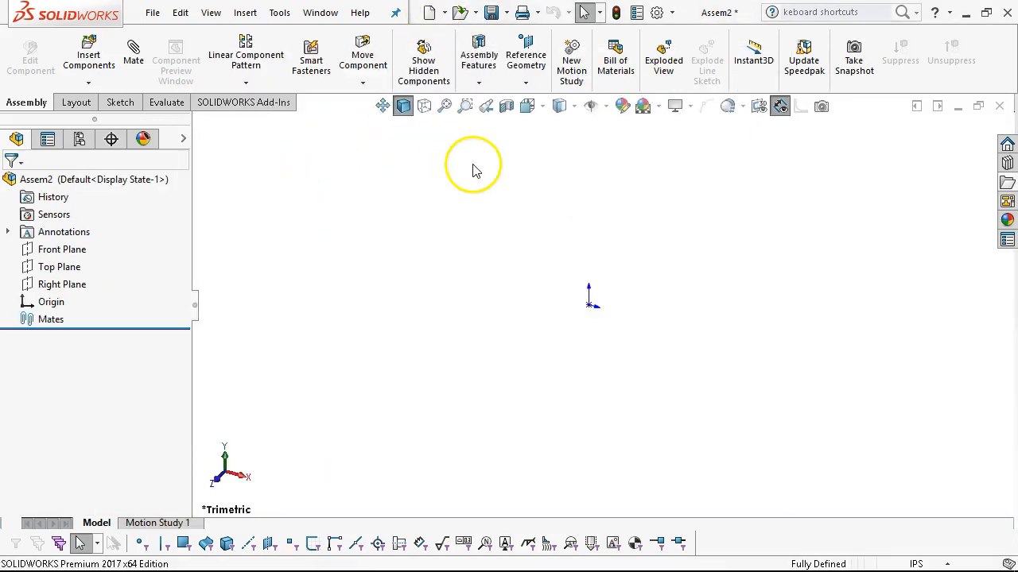
left_click(35, 270)
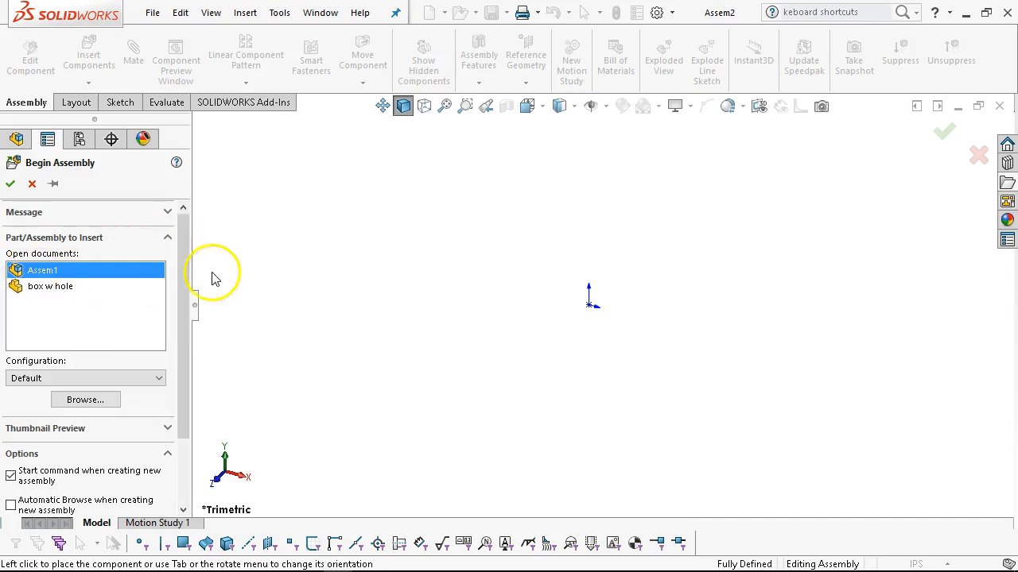
key("Tab")
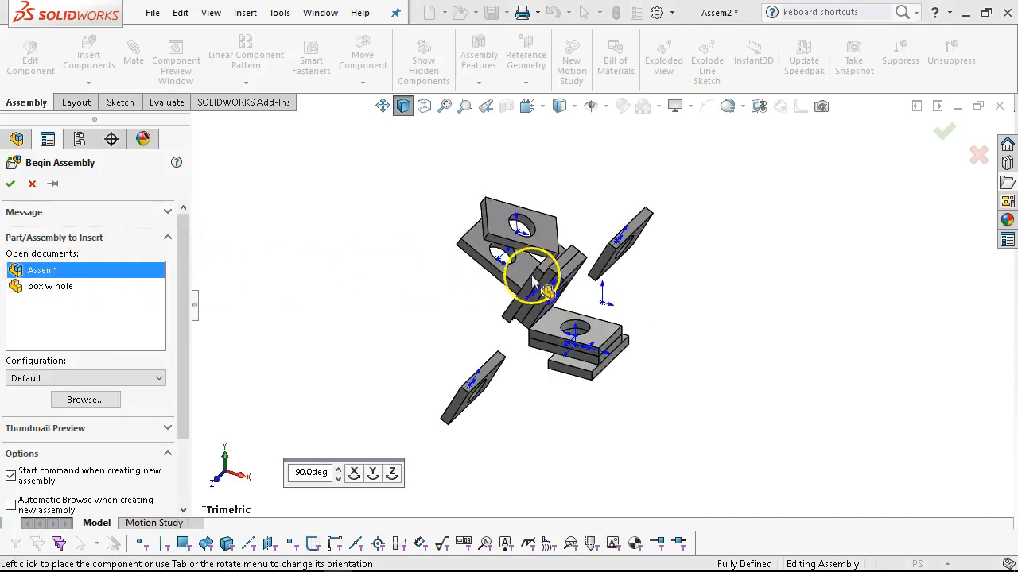
left_click(10, 183)
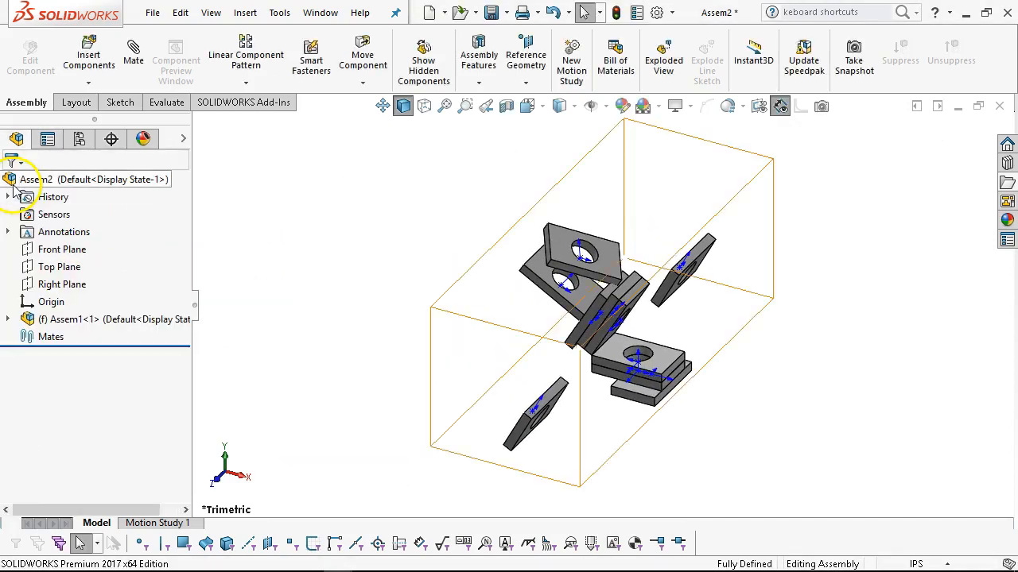
Hide the origins of all components in the new assembly.
middle_click_drag(636, 338, 598, 294)
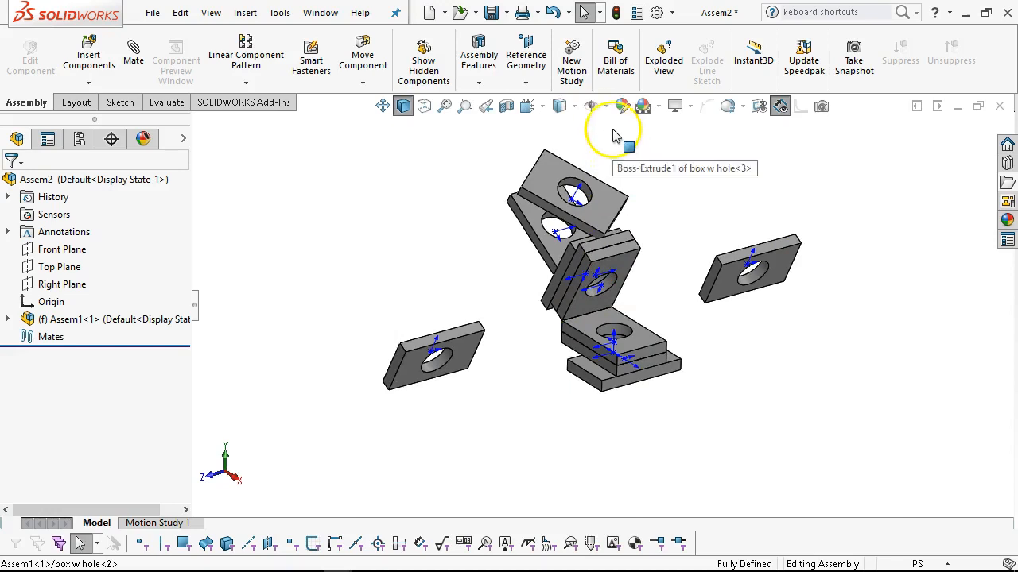
left_click(601, 107)
left_click(592, 172)
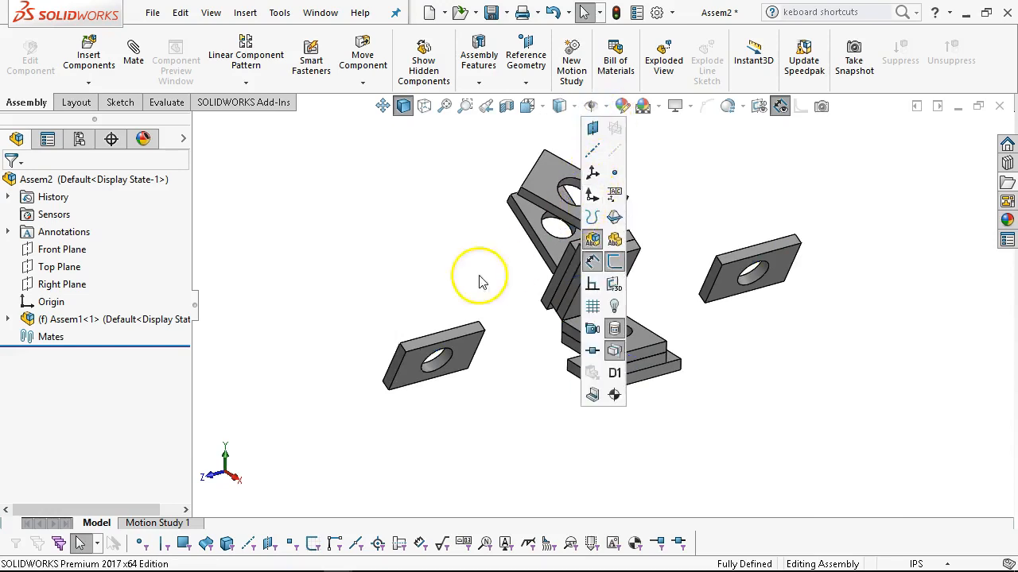
Switch the Assem1 subassembly to its dynamic configuration.
middle_click_drag(438, 284, 464, 289)
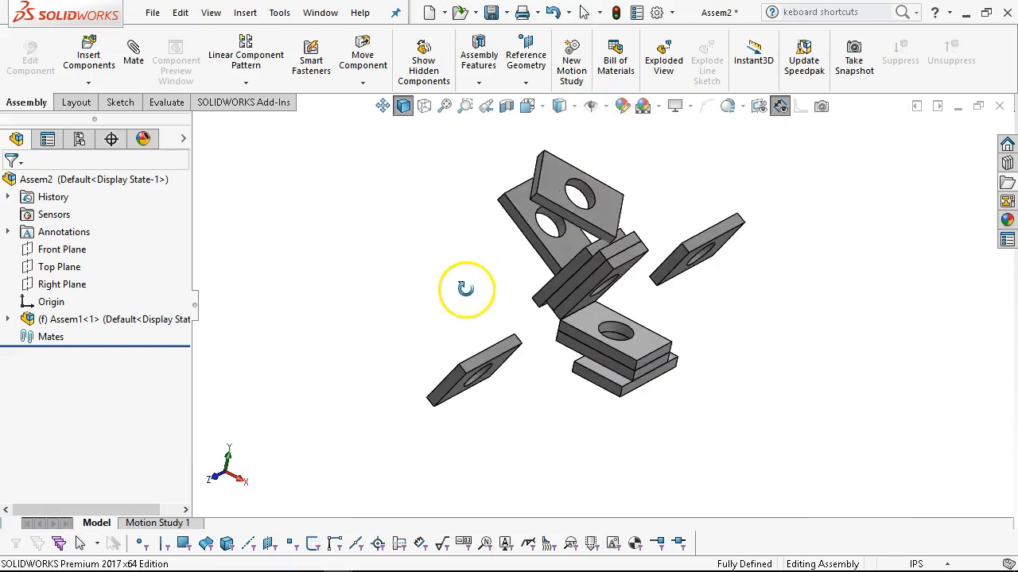
right_click(140, 325)
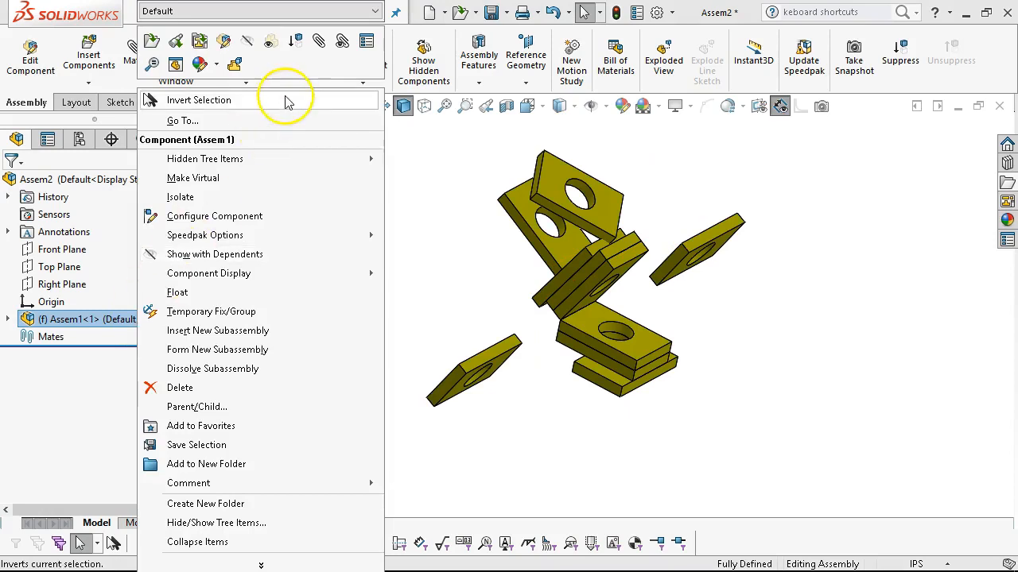
left_click(308, 13)
left_click(254, 35)
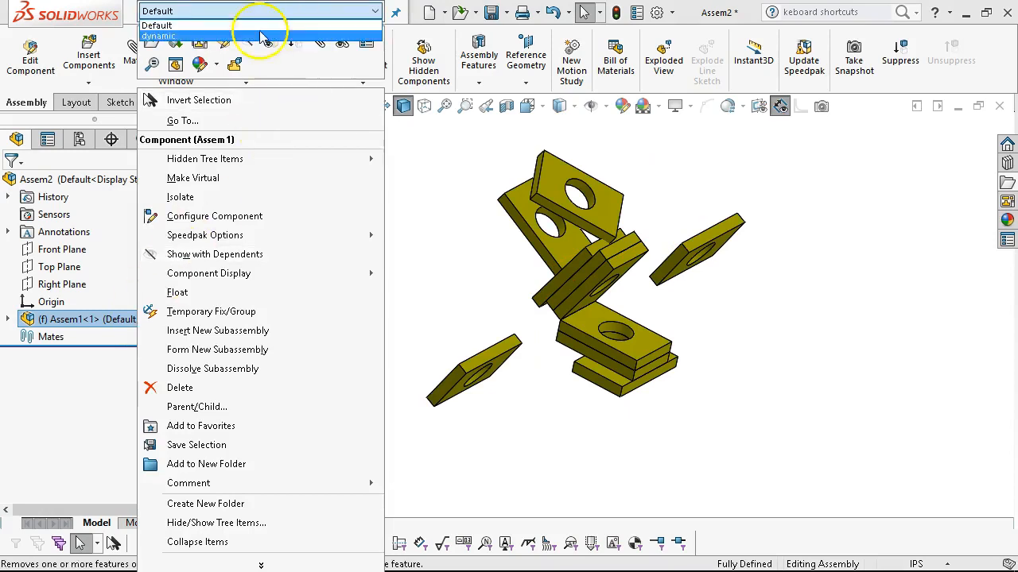
left_click(391, 12)
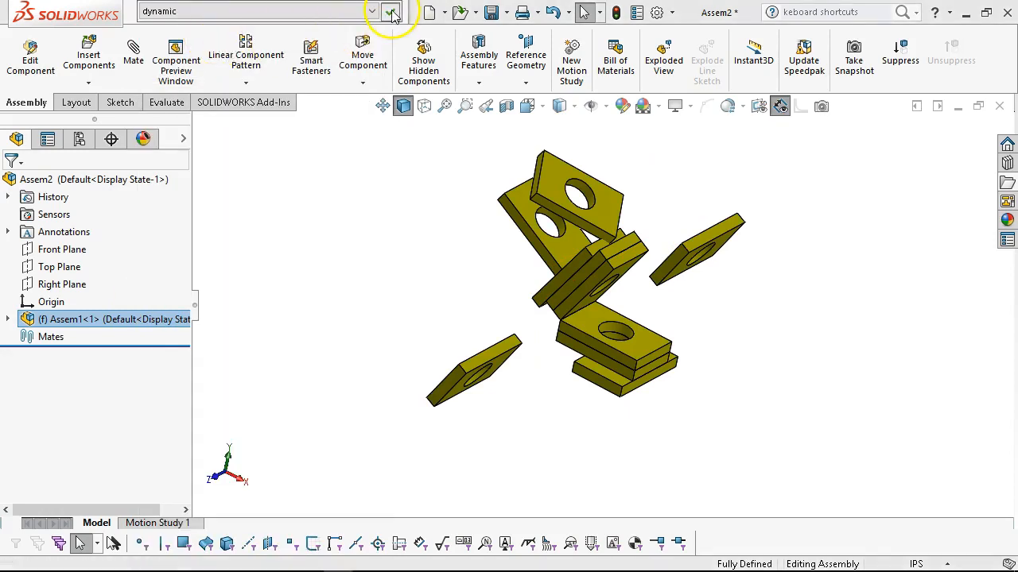
Try to move the individual plates of the rigid Assem1 subassembly to test their motion.
left_click(610, 243)
left_click_drag(477, 356, 491, 368)
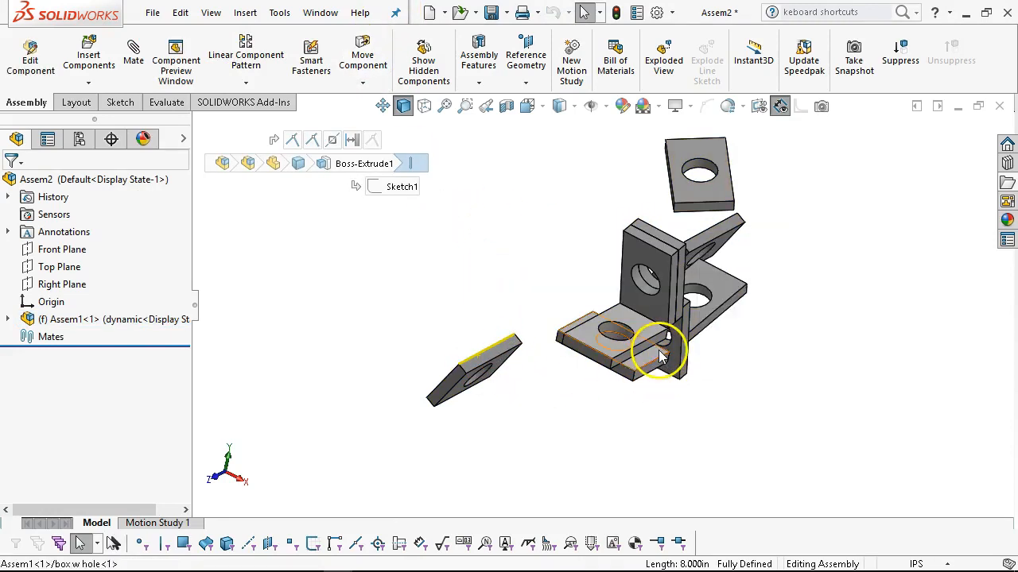
left_click_drag(654, 352, 597, 391)
left_click(781, 344)
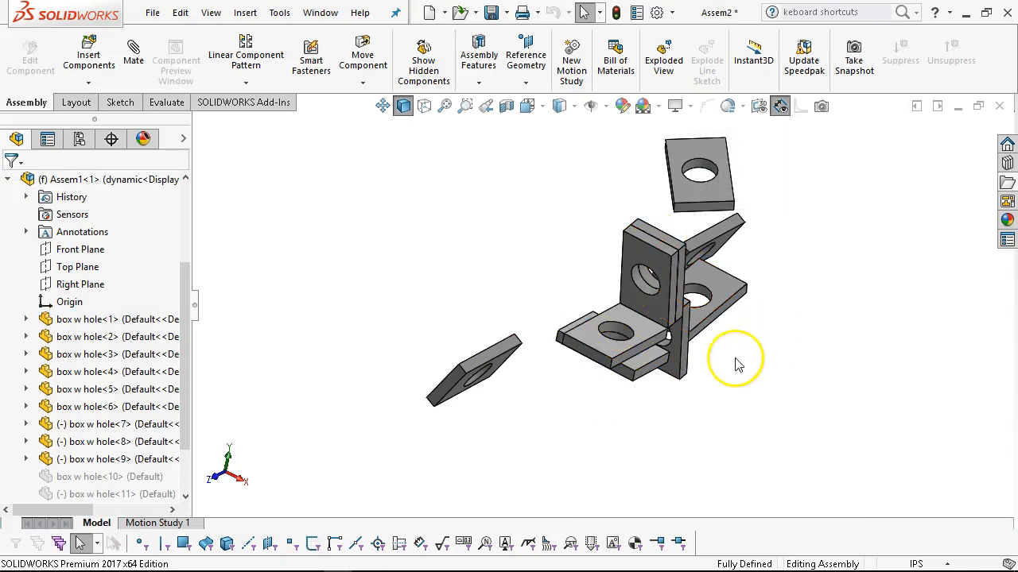
key("ctrl+1")
middle_click_drag(672, 334, 722, 393)
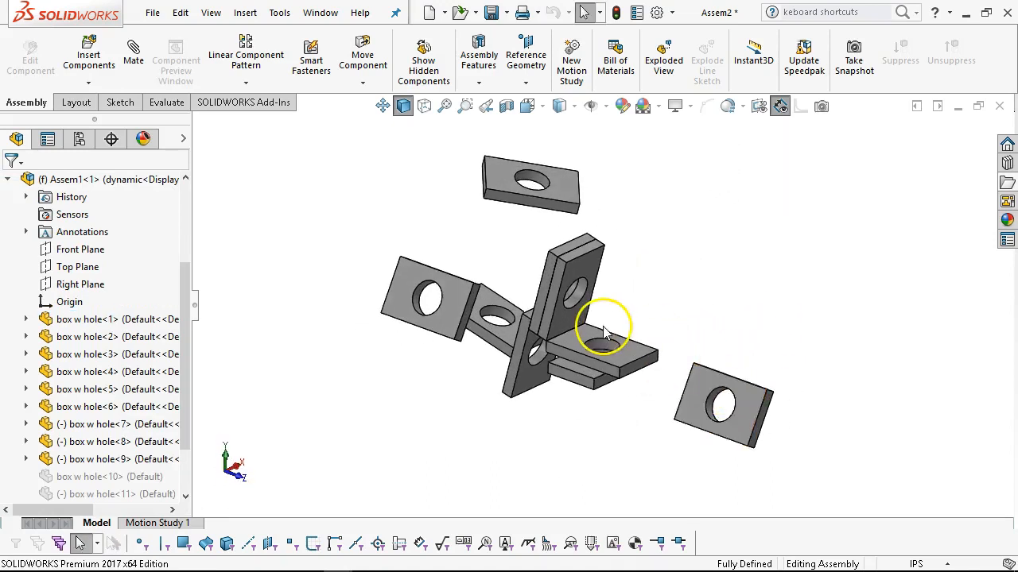
Set the Assem1 component properties to solve the subassembly as Flexible.
right_click(145, 191)
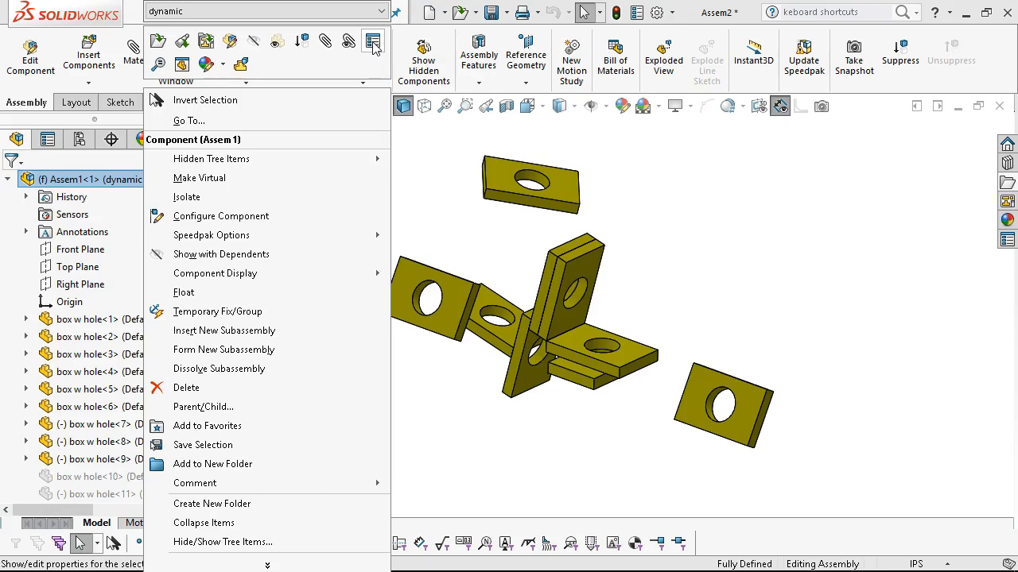
left_click(372, 43)
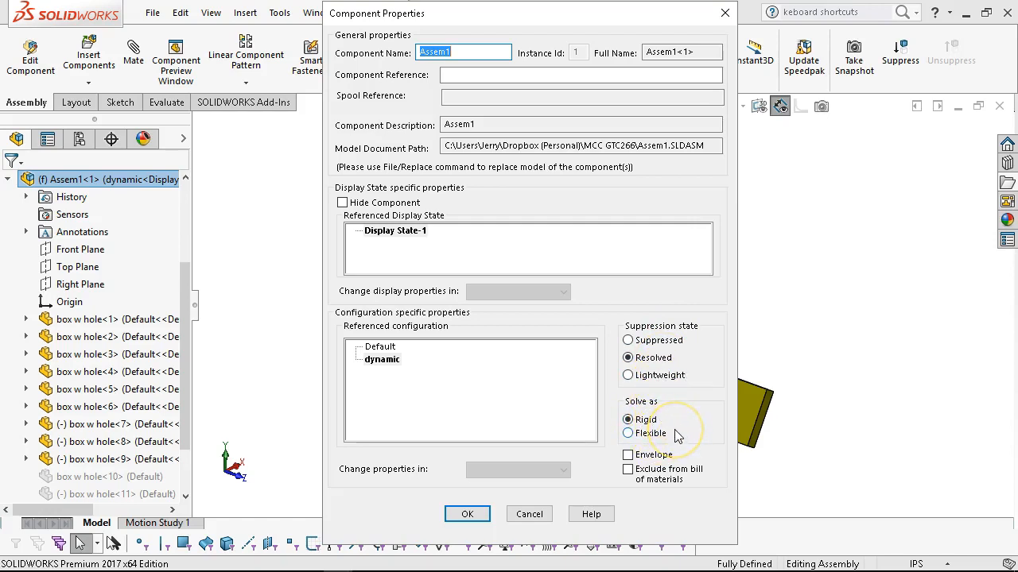
left_click(629, 436)
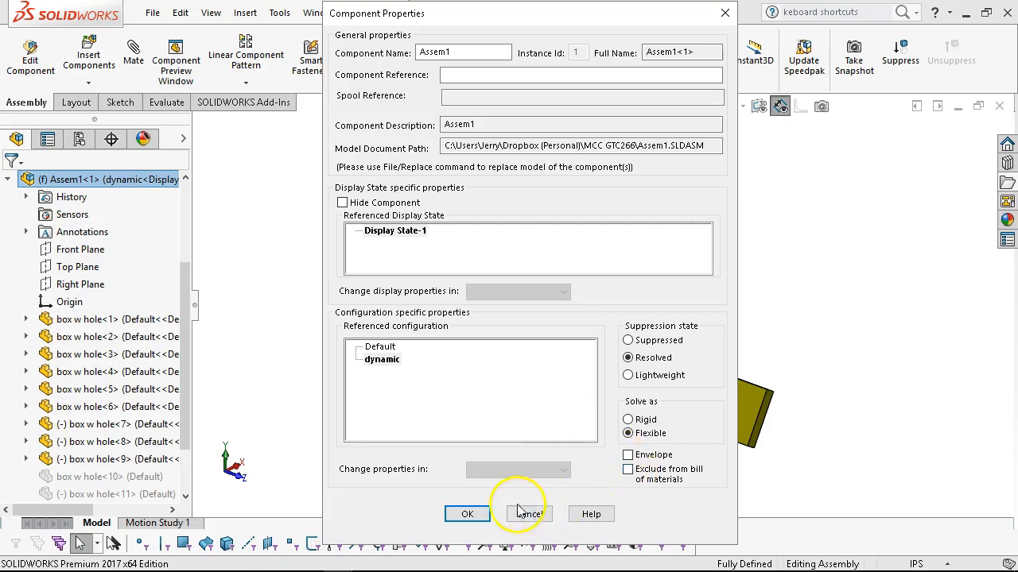
left_click(467, 514)
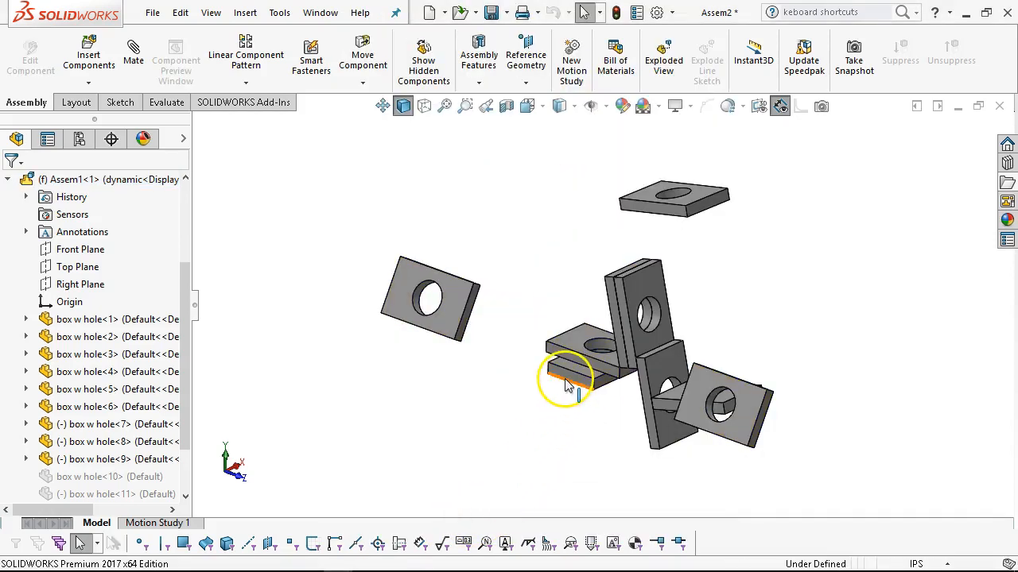
Move the box w hole<2> plate to test the motion of the flexible subassembly.
left_click_drag(569, 367, 613, 291)
key("Escape")
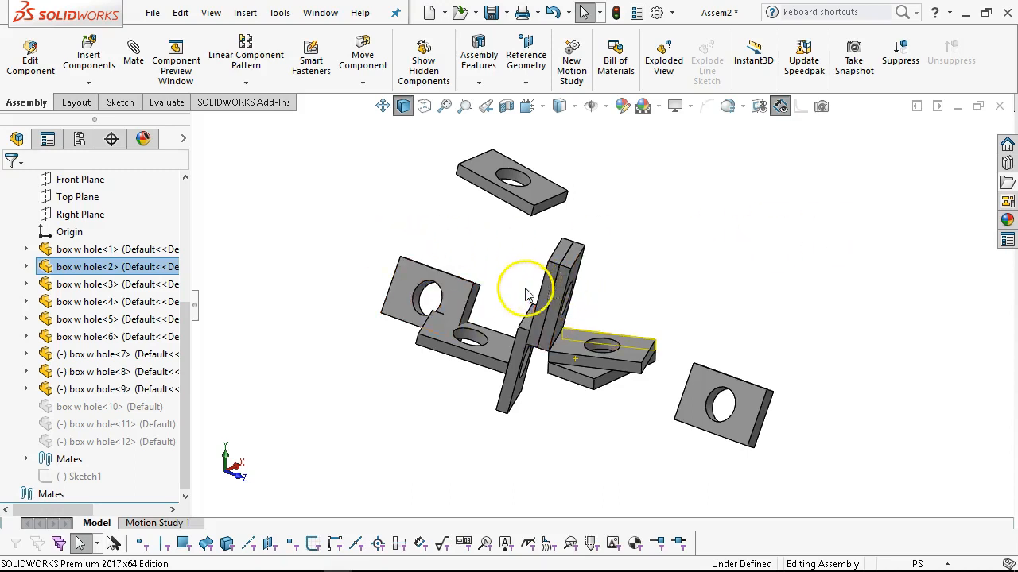
key("z")
left_click_drag(193, 332, 191, 236)
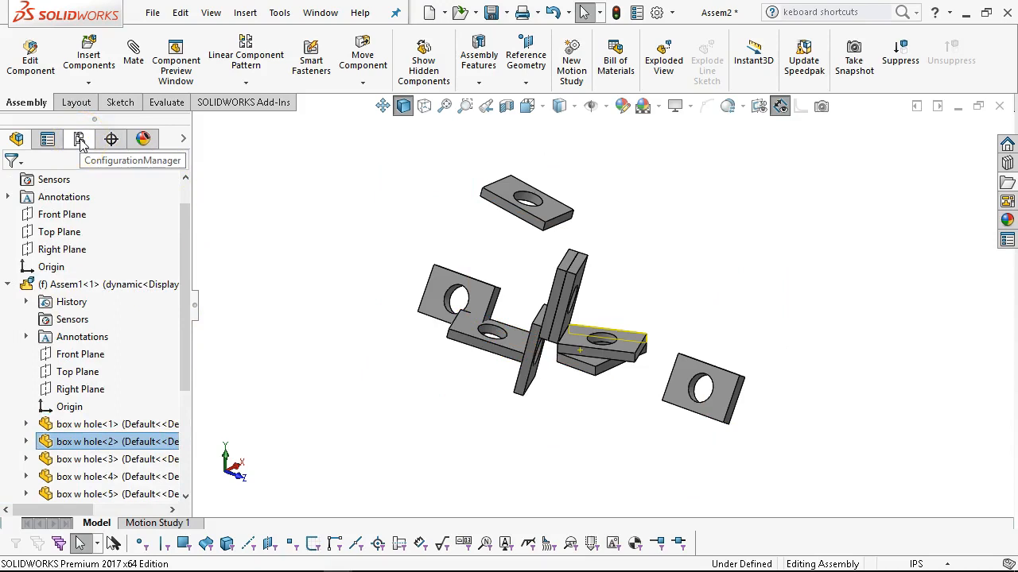
right_click(120, 286)
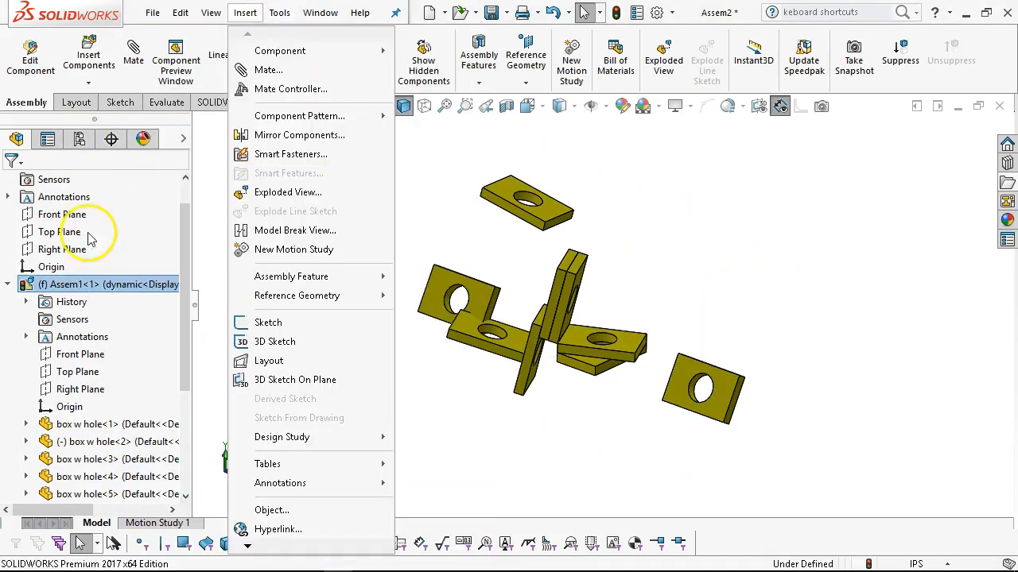
left_click(167, 284)
right_click(159, 284)
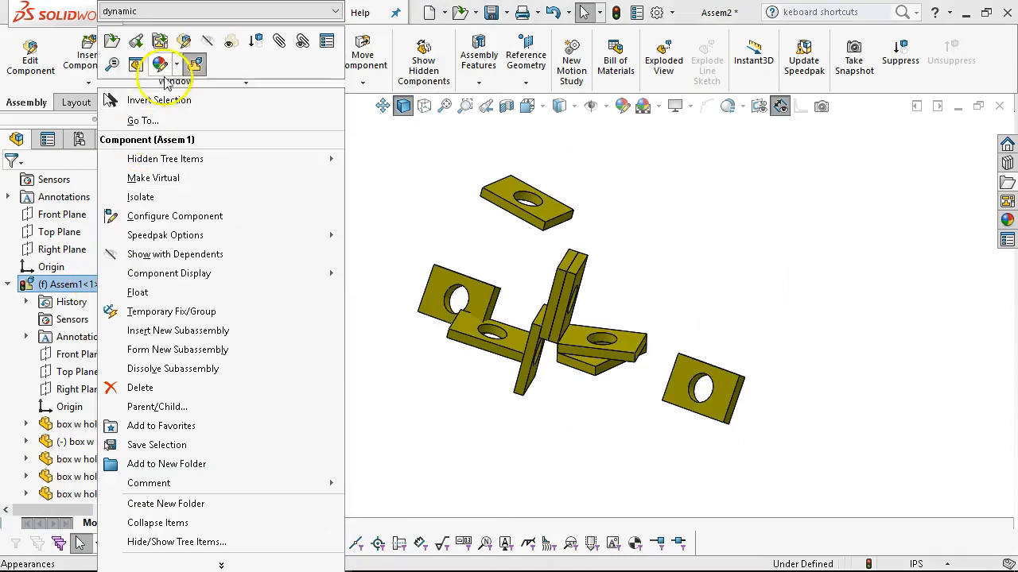
left_click(332, 11)
left_click(137, 21)
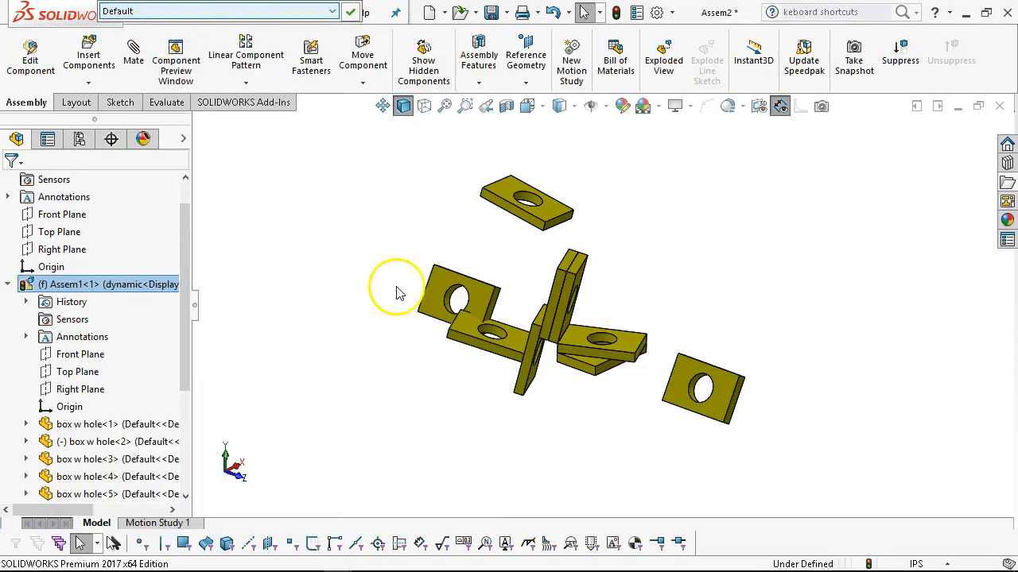
left_click(399, 293)
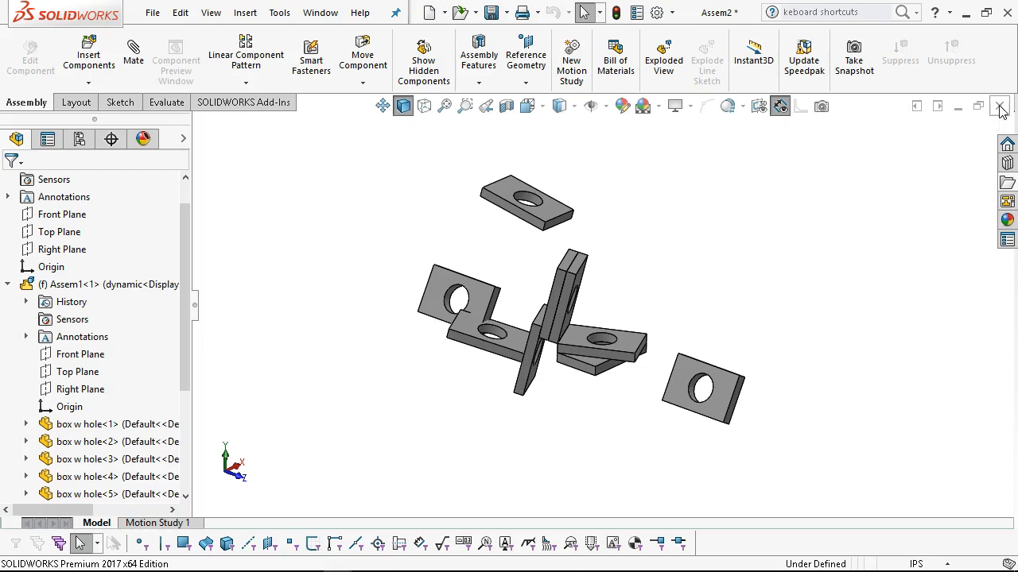
Close the Assem2 assembly and return to Assem1.
left_click(1000, 110)
left_click(741, 361)
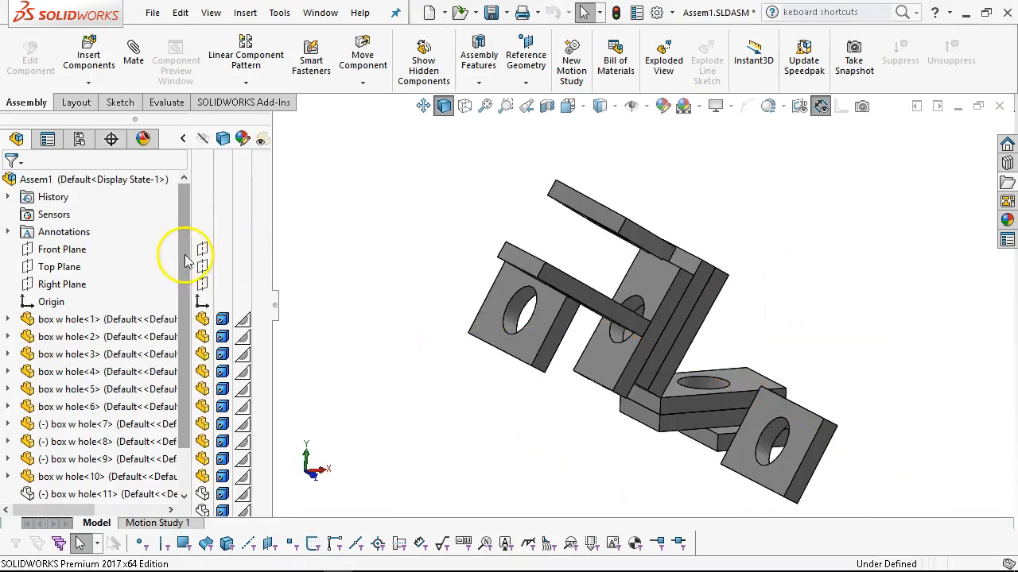
Add a new display state to the Assem1 assembly and name it WIP.
left_click(80, 140)
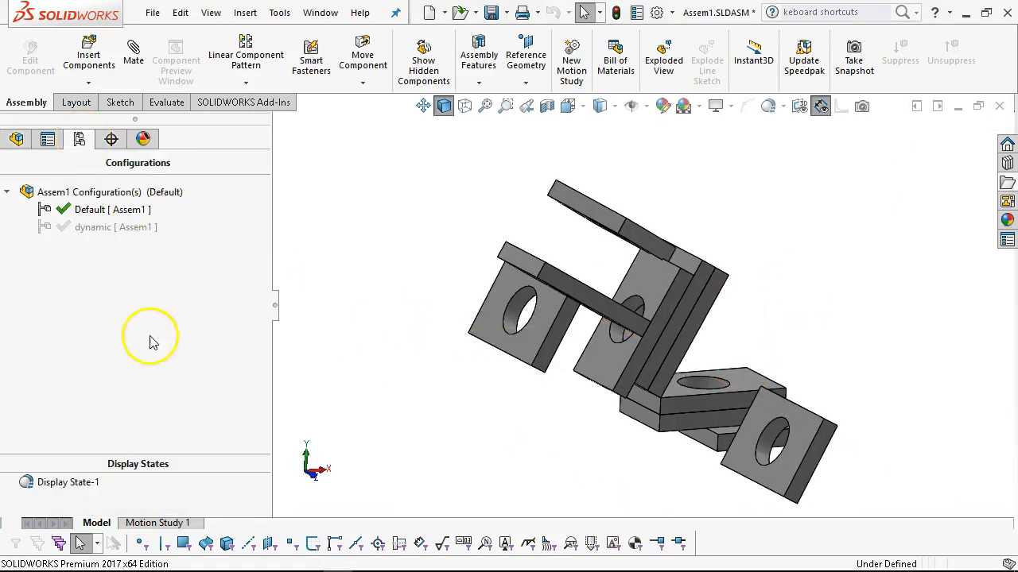
left_click_drag(154, 459, 148, 357)
right_click(61, 410)
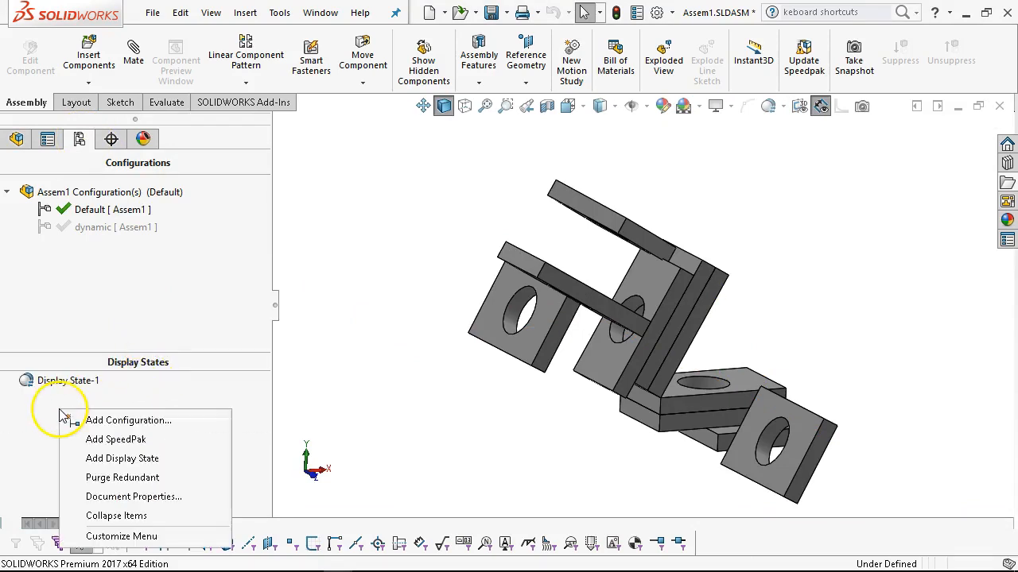
left_click(103, 458)
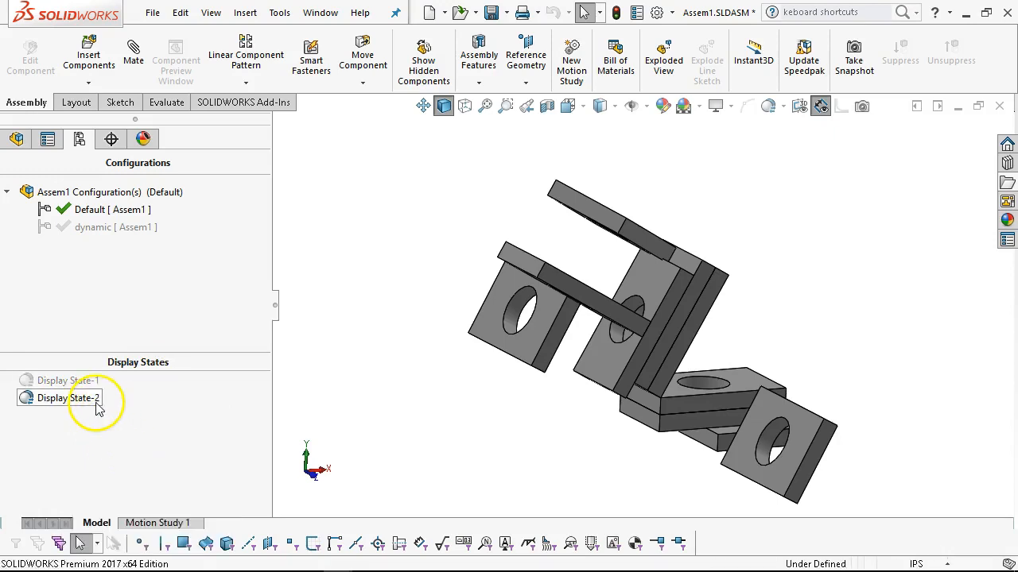
left_click(96, 404)
left_click(96, 404)
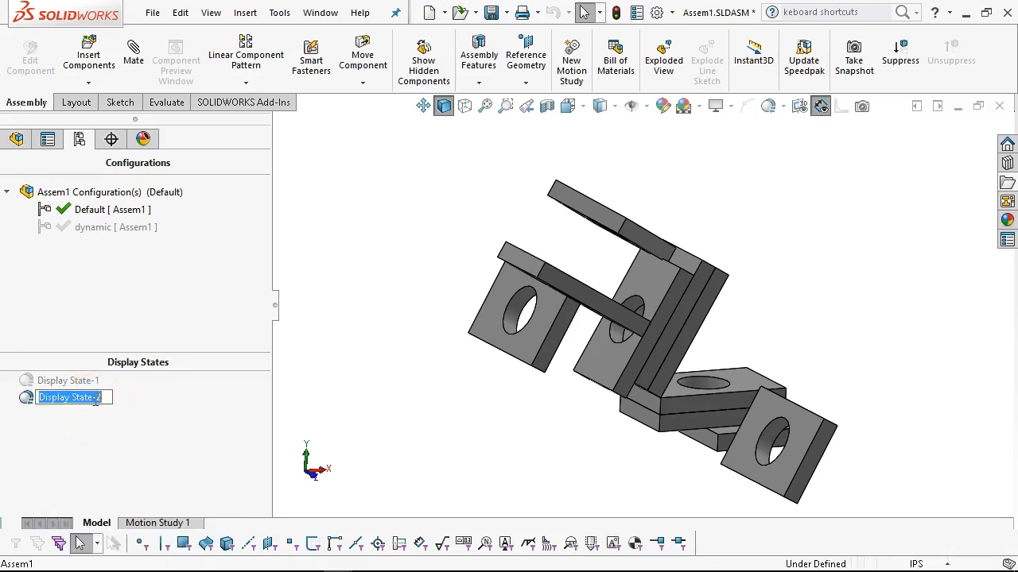
type("WIP")
left_click(134, 413)
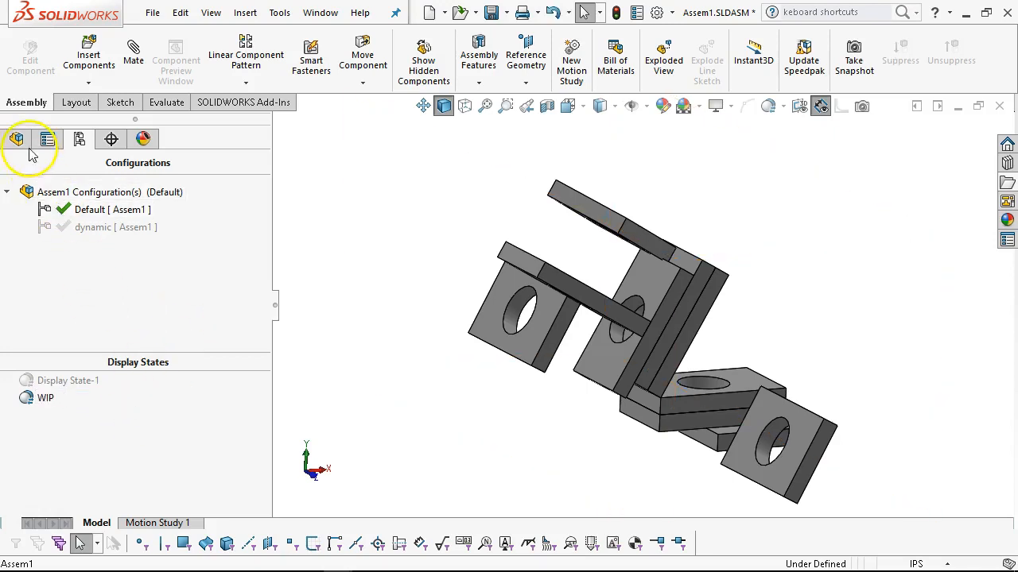
Activate the WIP display state and hide box w hole<2>, <4>, <5>, <7> and <10> in it.
double_click(69, 387)
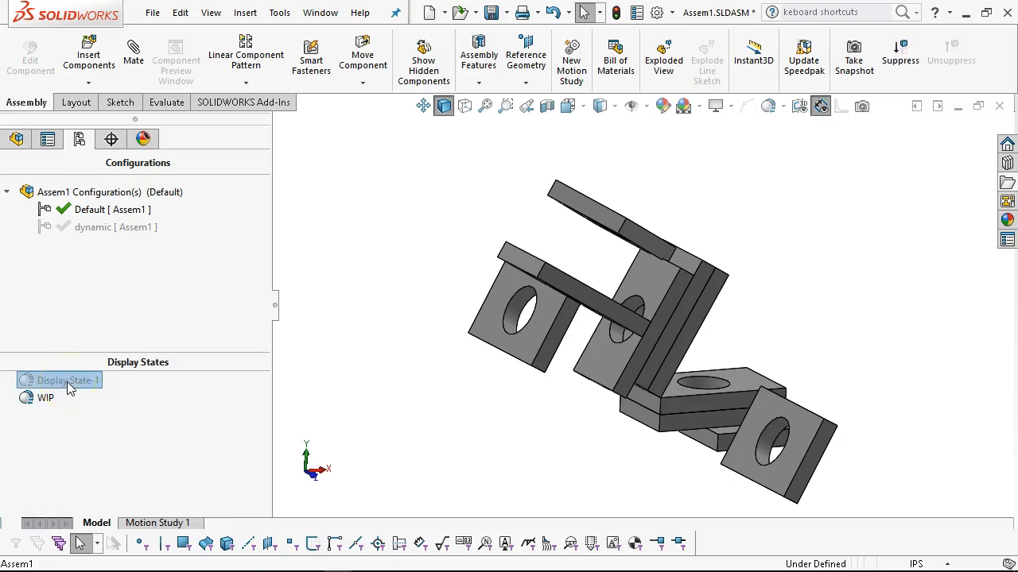
double_click(47, 400)
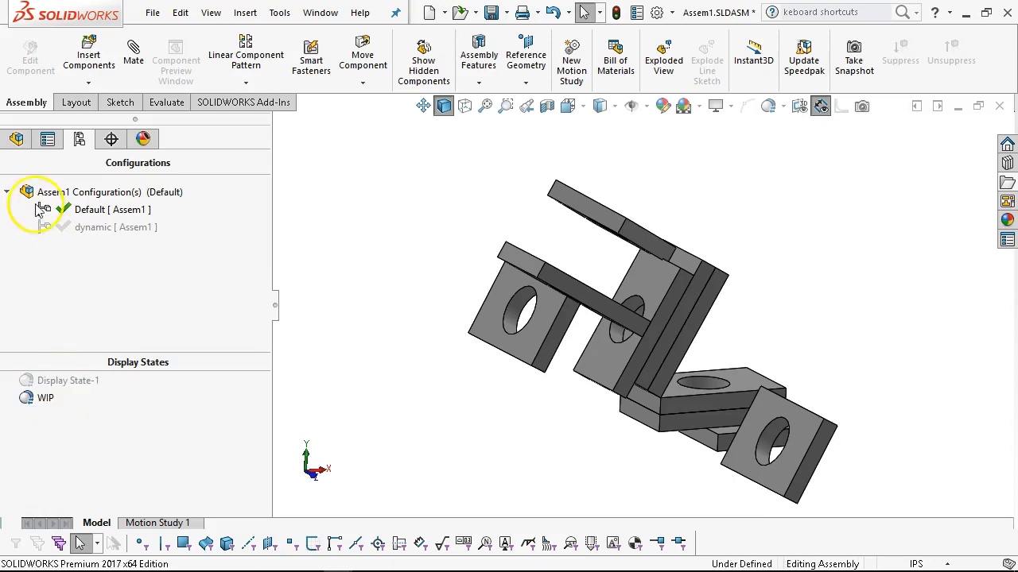
left_click(16, 139)
left_click(202, 337)
left_click(202, 371)
left_click(677, 327)
key("Tab")
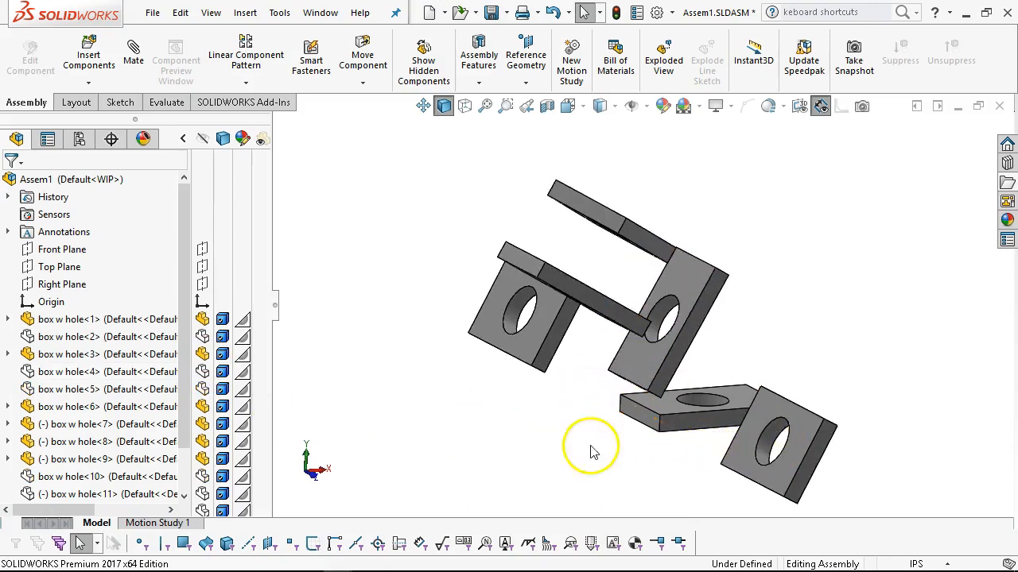
left_click(631, 250)
key("Tab")
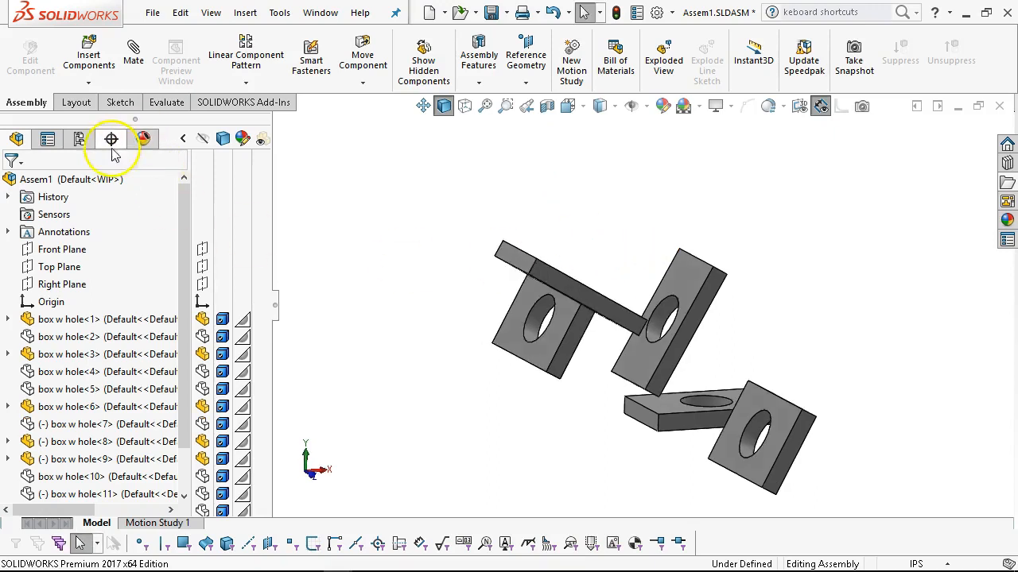
Show box w hole<2> and hide box w hole<3> in the WIP display state.
left_click(78, 139)
middle_click_drag(462, 326, 493, 375)
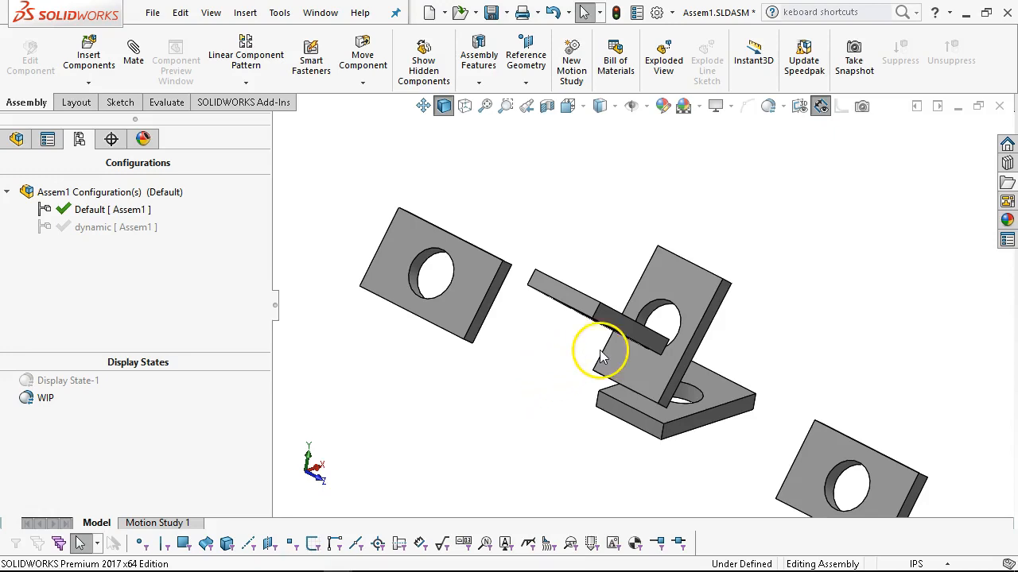
scroll(571, 304, "up", 3)
scroll(685, 350, "down", 2)
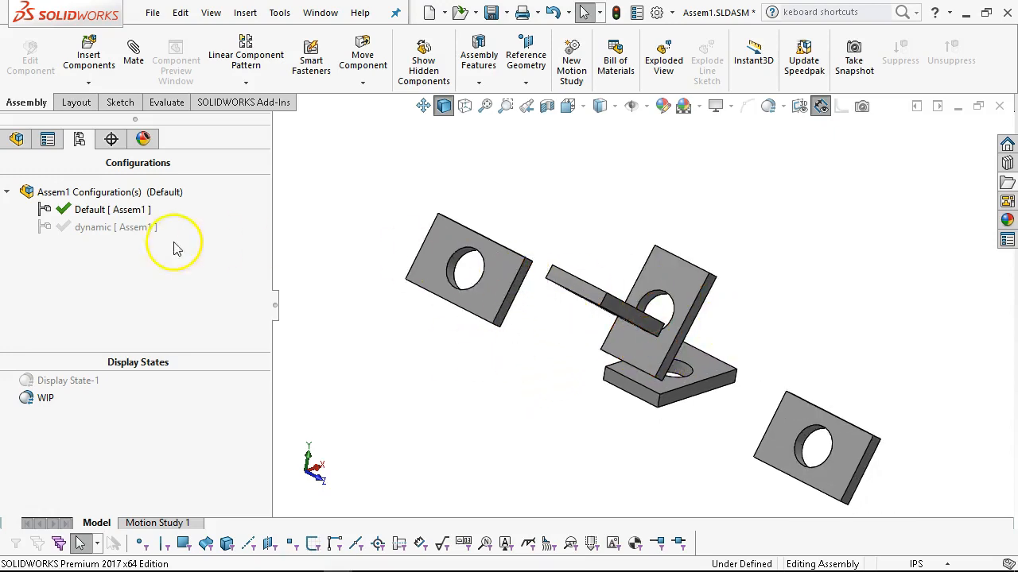
left_click(17, 139)
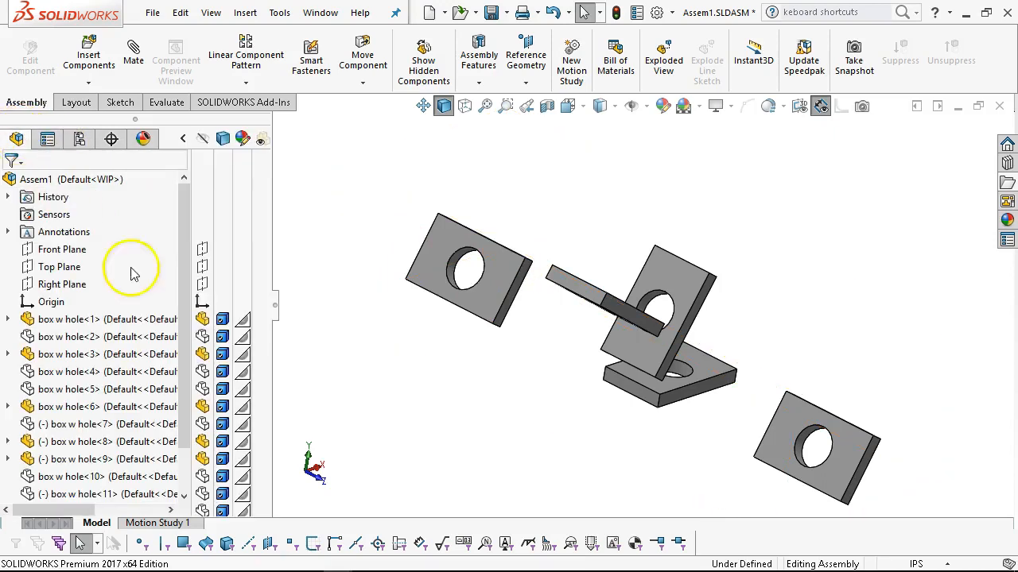
left_click(204, 356)
left_click(204, 355)
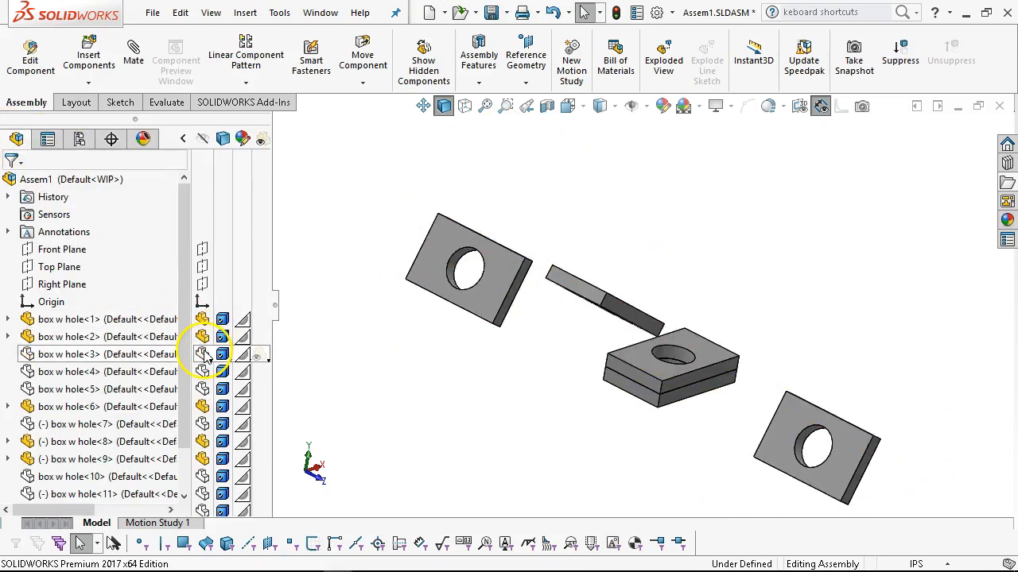
Compare the display states by activating Display State-1 and returning to WIP.
left_click(80, 139)
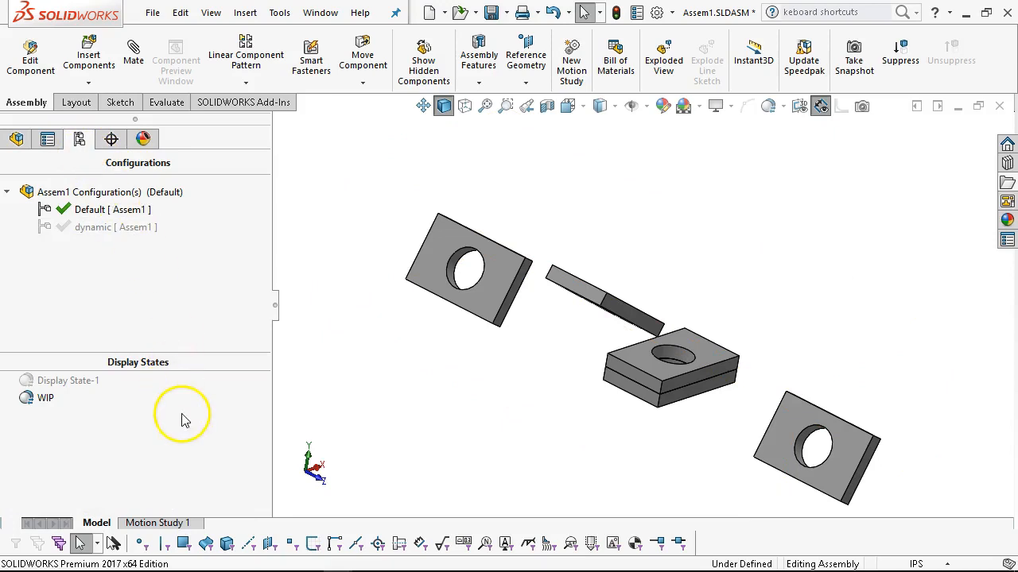
left_click(82, 386)
middle_click_drag(332, 421, 370, 384)
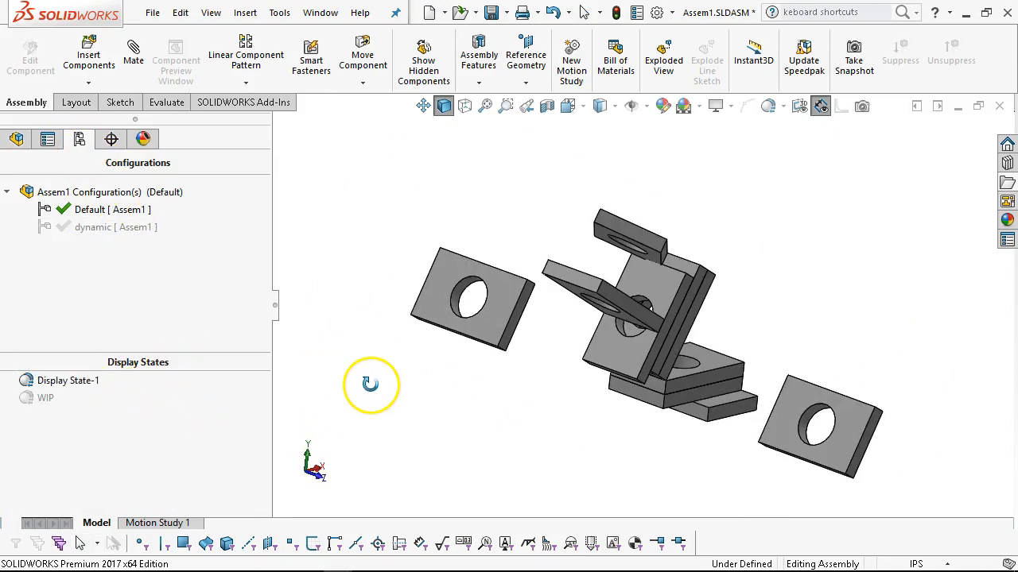
double_click(45, 398)
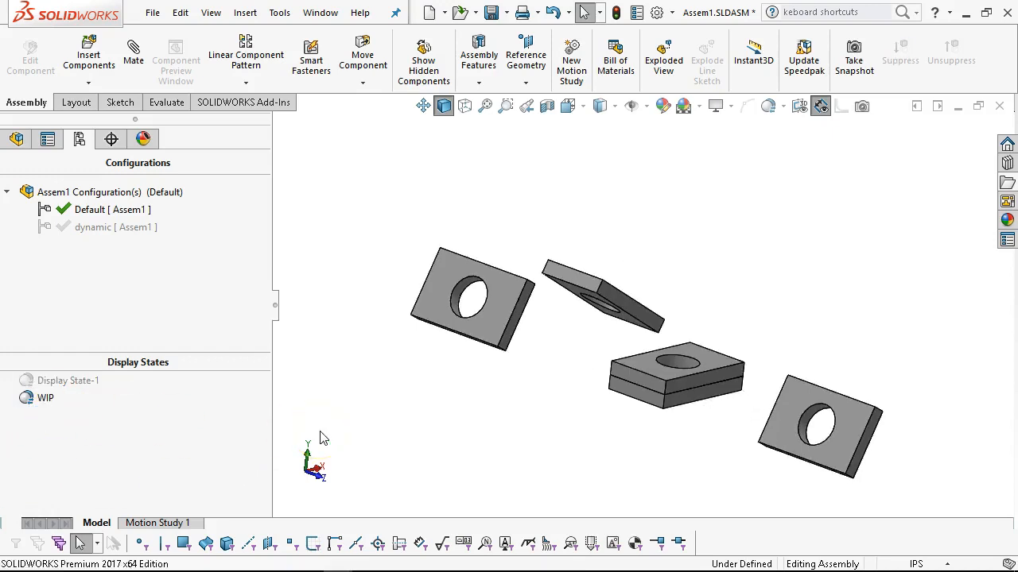
Add a third display state to the Assem1 assembly.
right_click(63, 429)
left_click(159, 475)
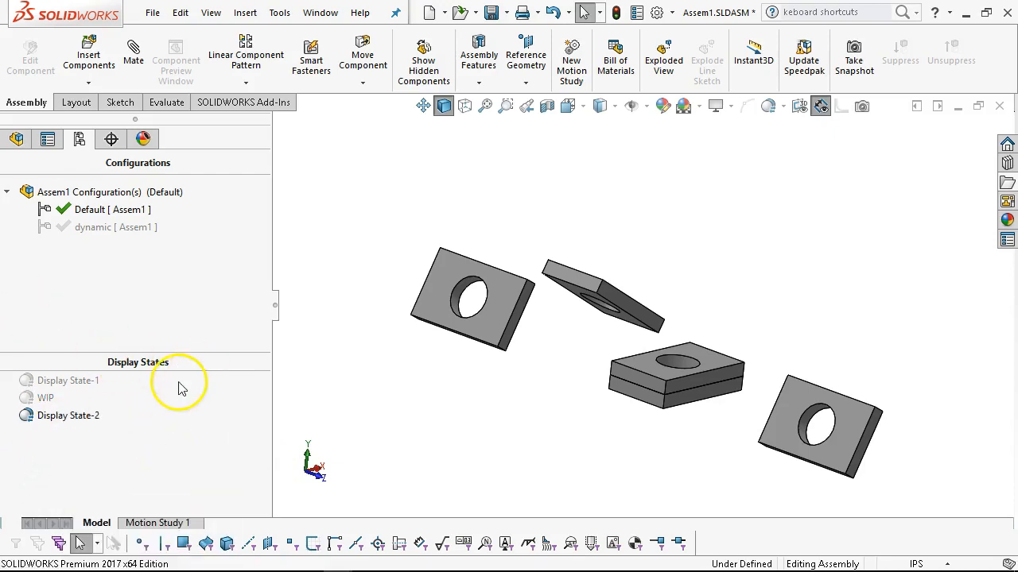
Colour box w hole<8> yellow at the component level, applied to this display state only.
right_click(440, 295)
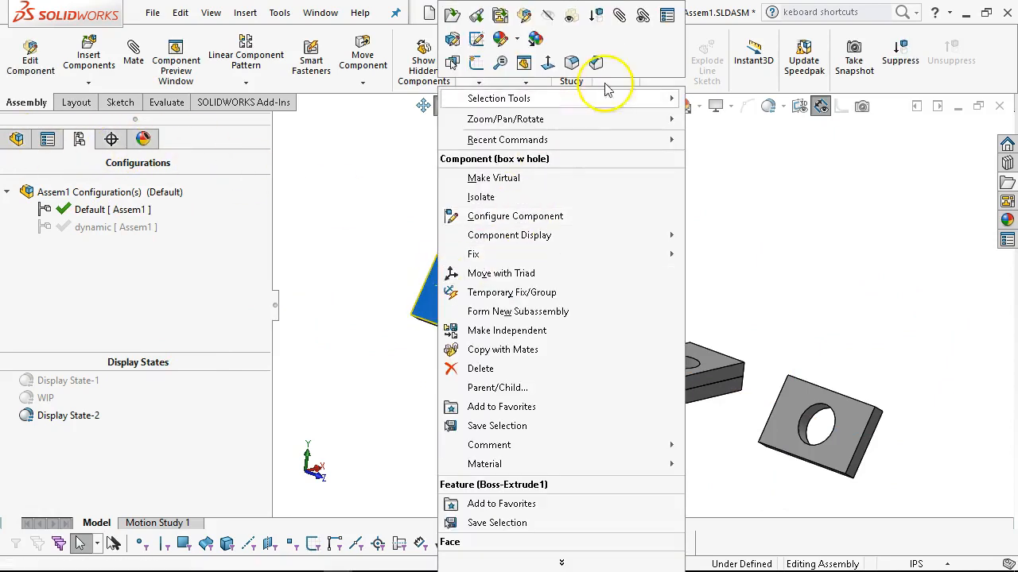
left_click(515, 42)
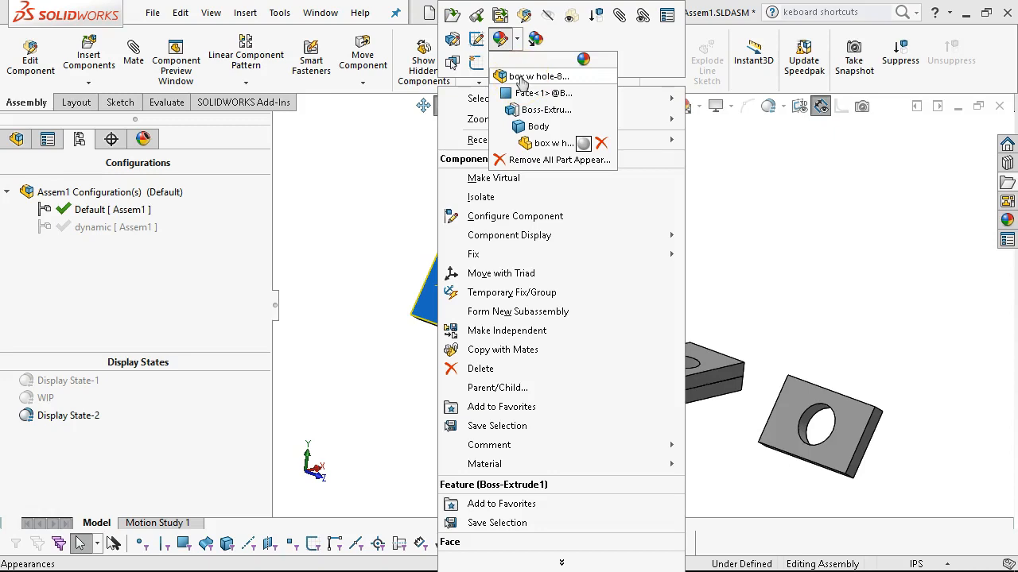
left_click(525, 76)
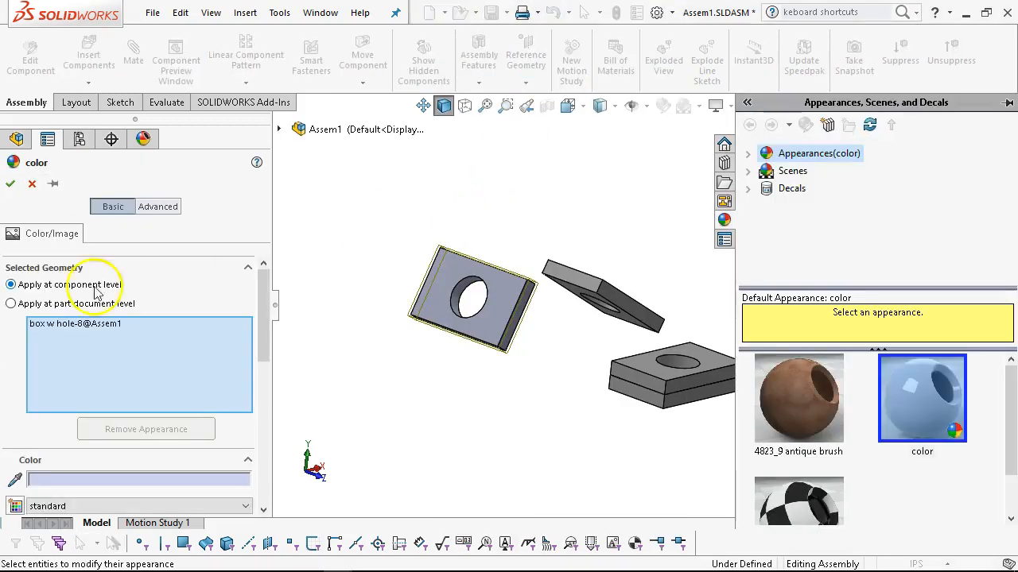
scroll(270, 314, "down", 3)
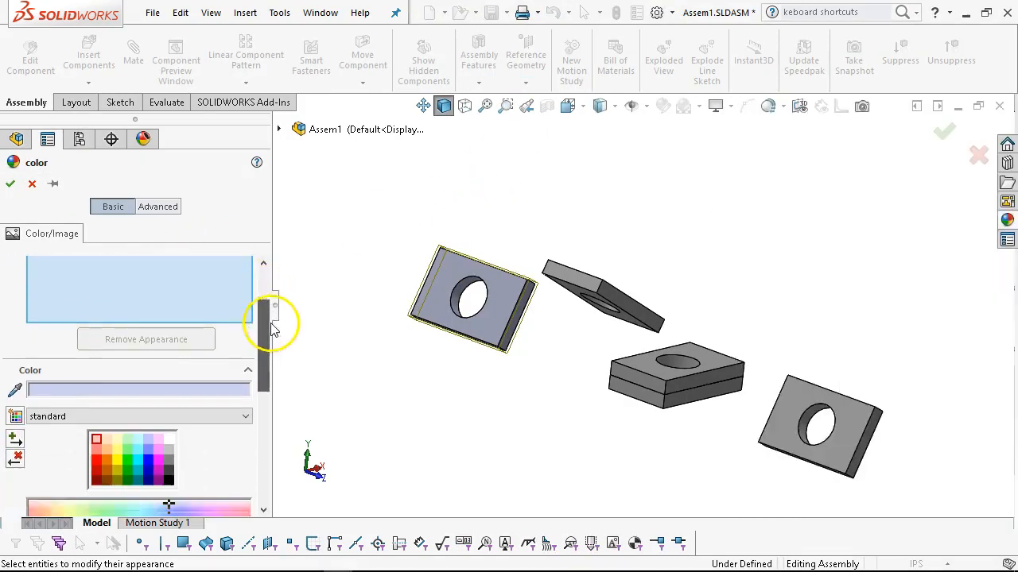
scroll(271, 325, "down", 3)
left_click(118, 411)
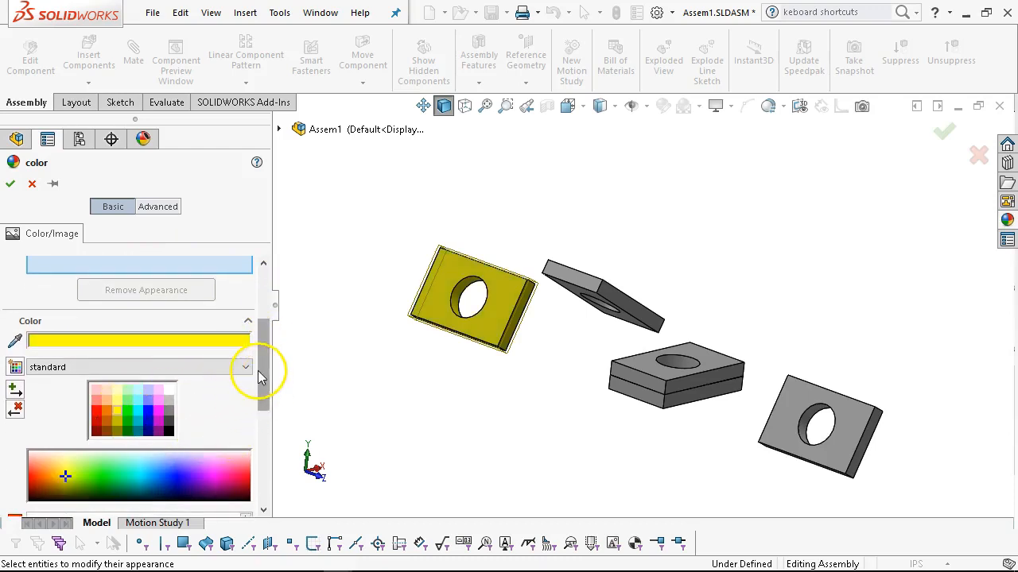
left_click_drag(267, 379, 275, 477)
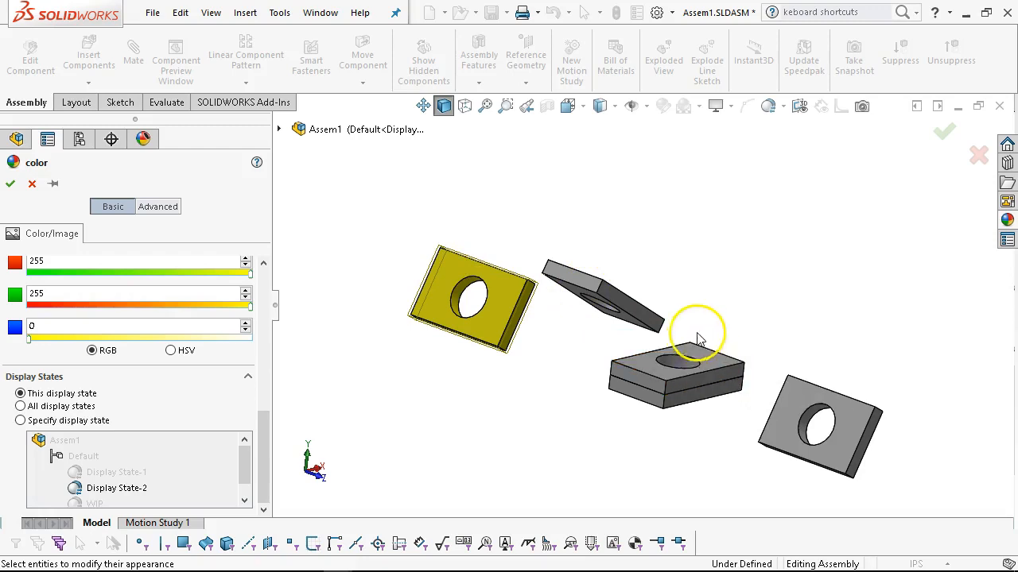
left_click_drag(261, 430, 268, 335)
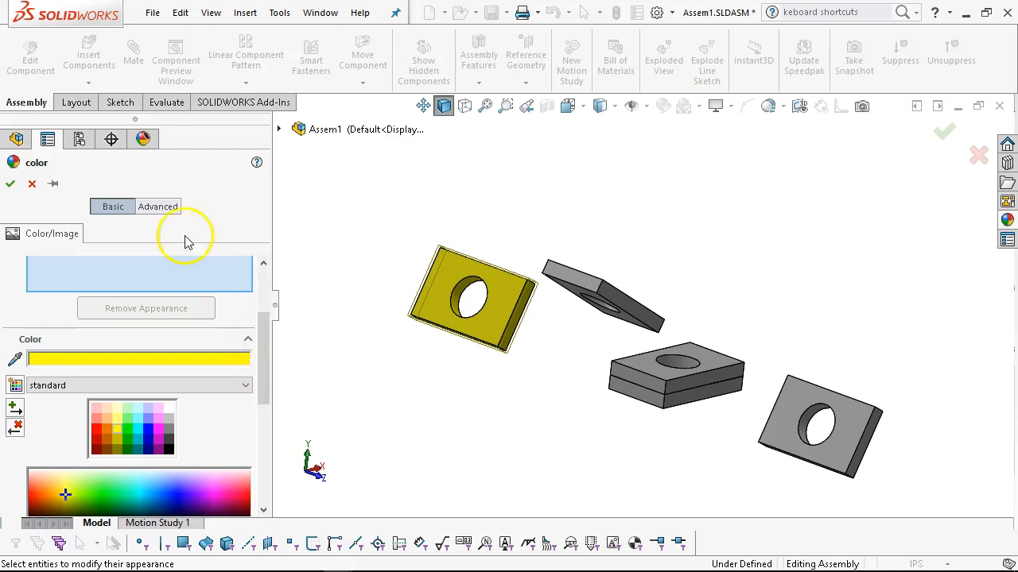
Set the transparent amount of box w hole<8>'s appearance to 0.50 in the advanced illumination settings and accept the appearance.
left_click(159, 208)
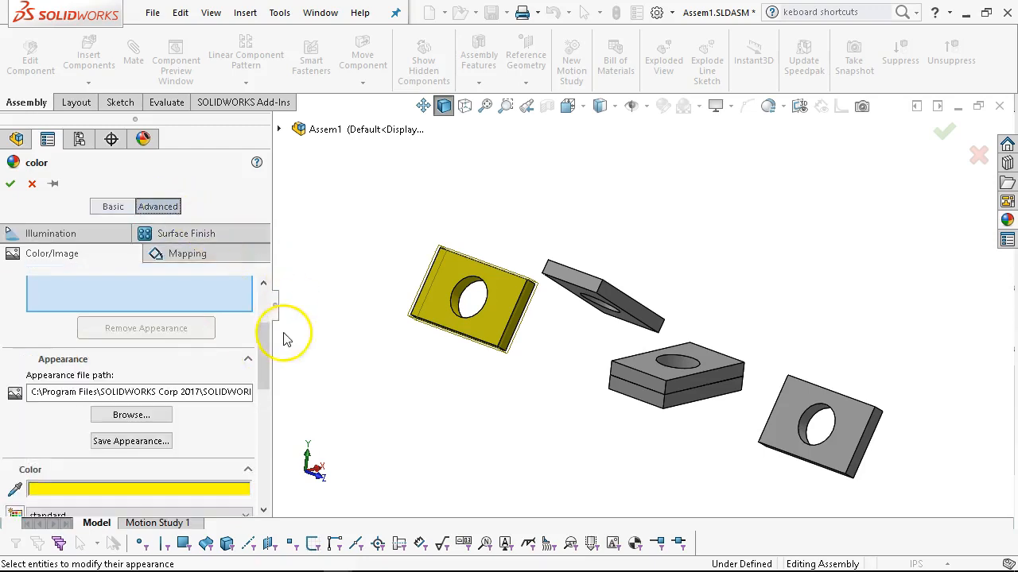
left_click_drag(268, 343, 266, 293)
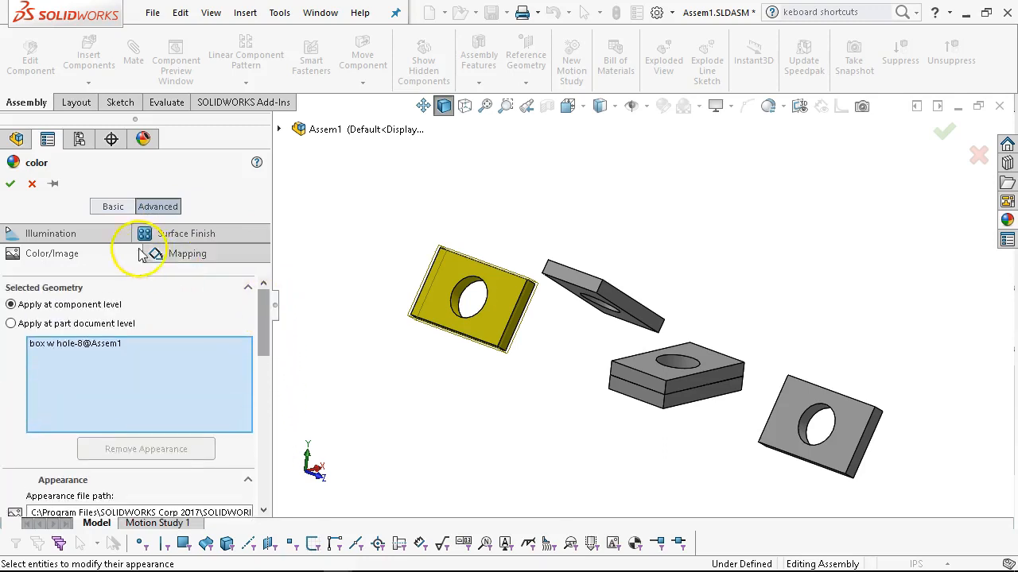
left_click(166, 234)
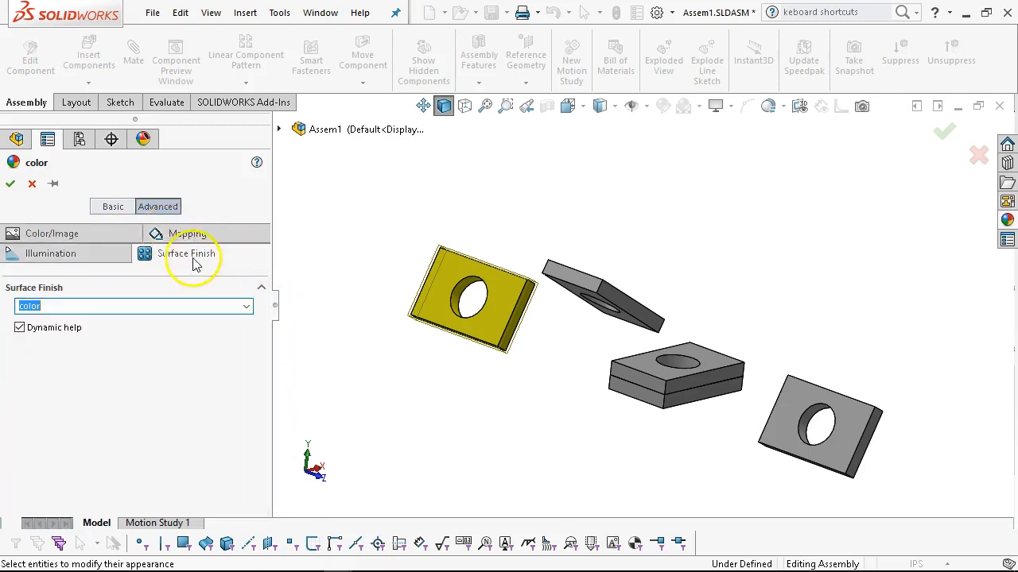
left_click(93, 256)
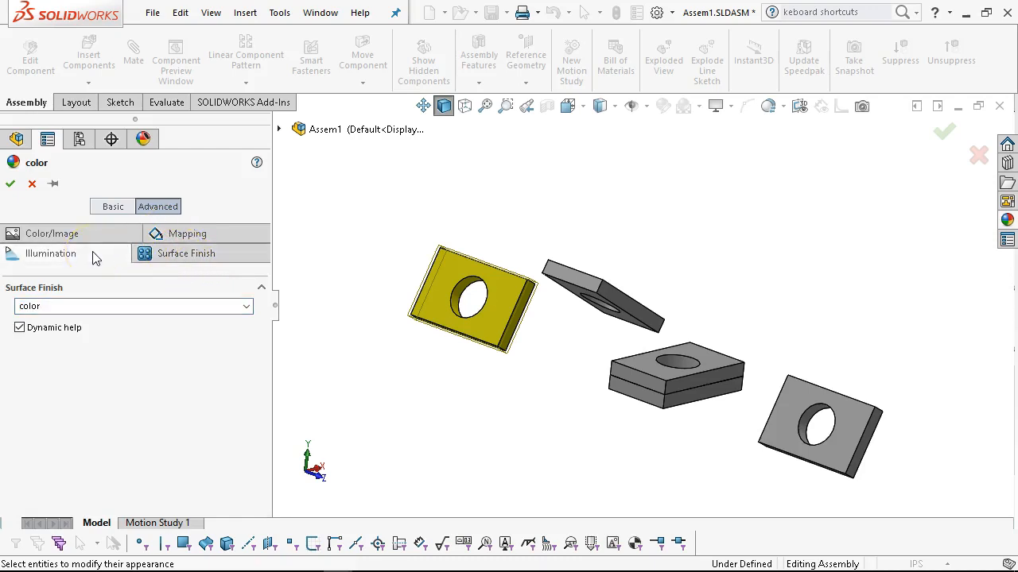
left_click(94, 256)
mouse_move(108, 335)
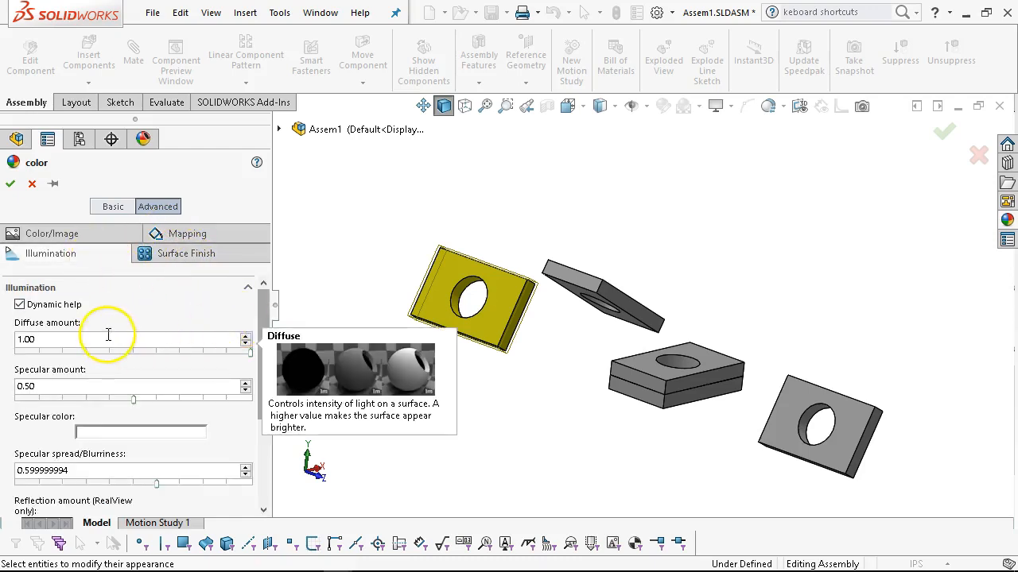
left_click_drag(262, 314, 258, 412)
mouse_move(114, 355)
mouse_move(88, 442)
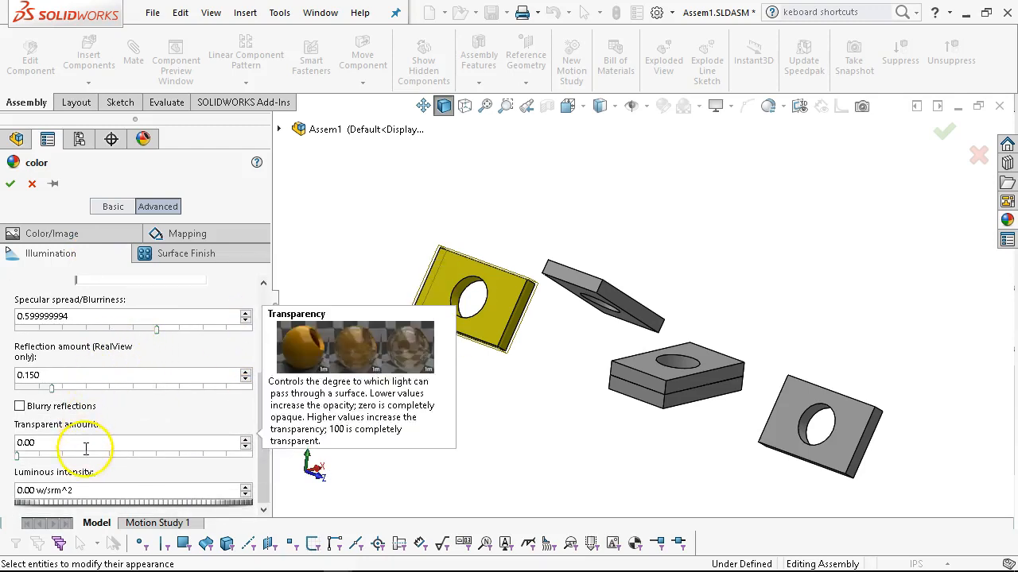
left_click(182, 454)
left_click(185, 455)
left_click(184, 455)
left_click(185, 454)
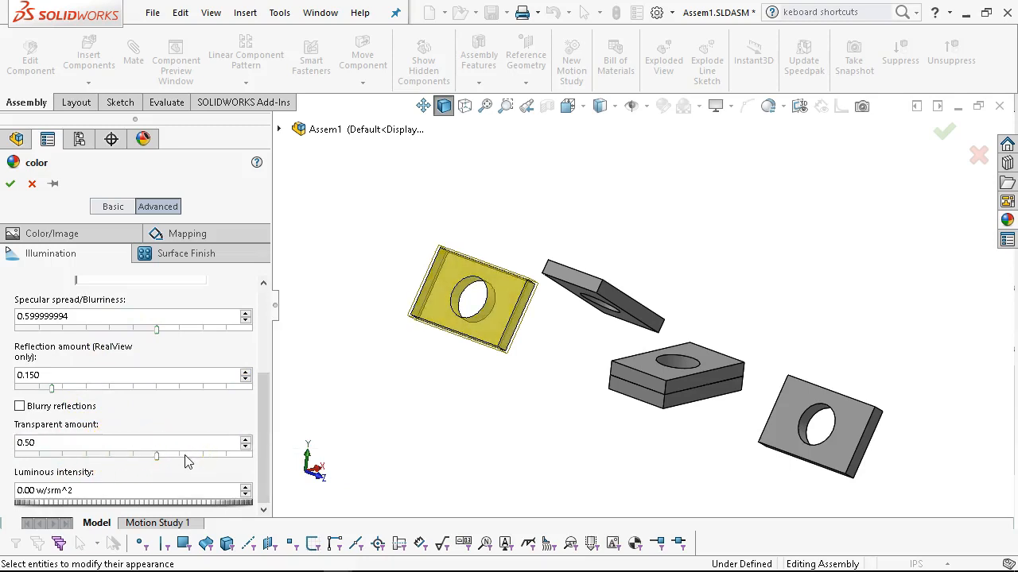
left_click(11, 184)
left_click(444, 378)
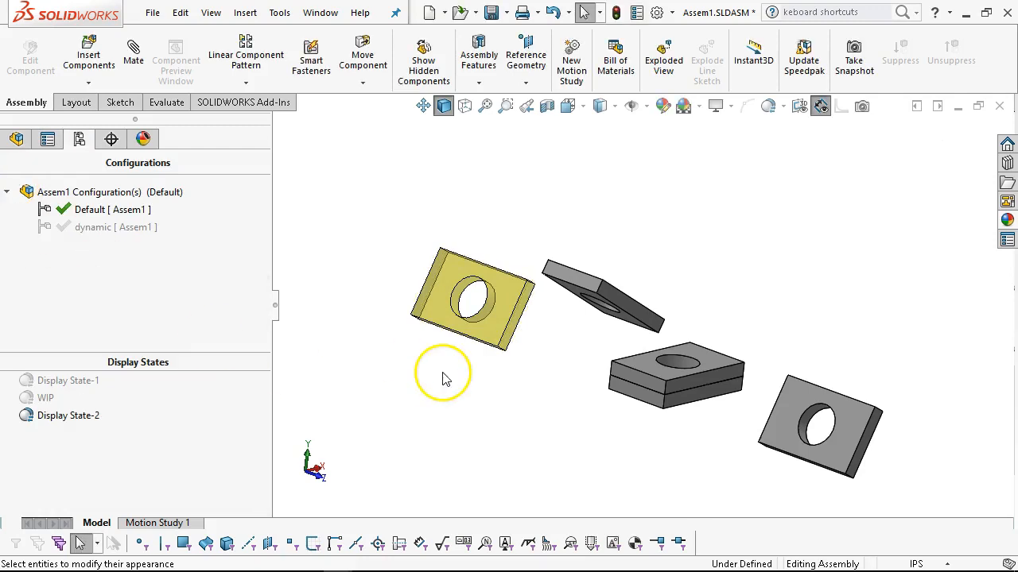
Compare the appearance of the plates by activating Display State-1 and returning to Display State-2.
middle_click_drag(400, 268, 396, 280)
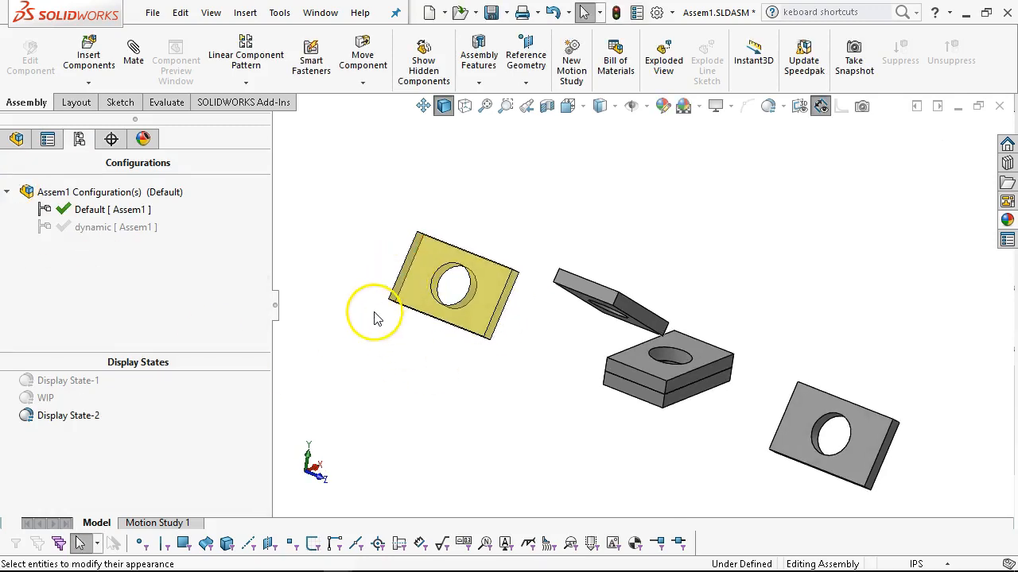
left_click(41, 399)
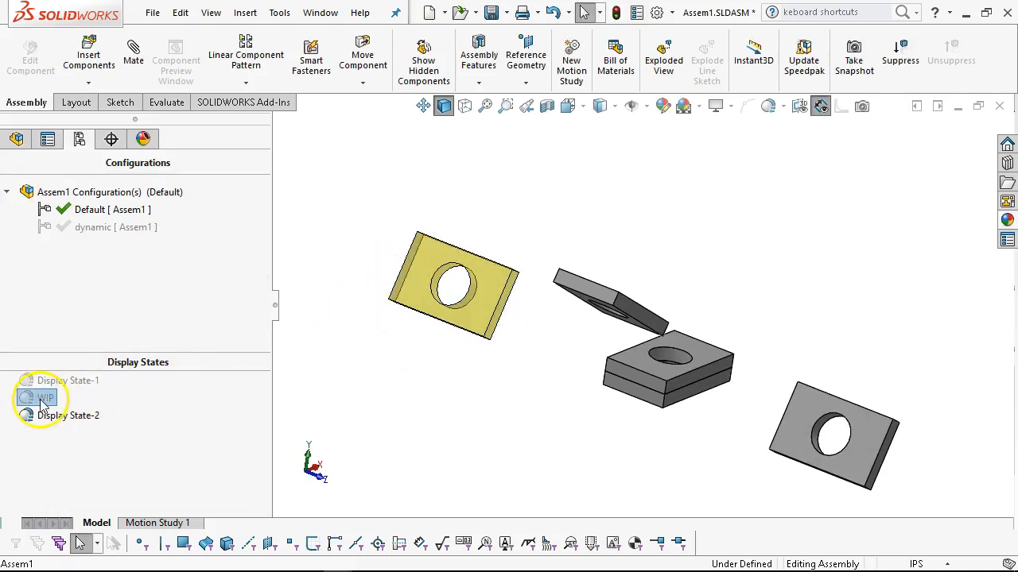
left_click(39, 383)
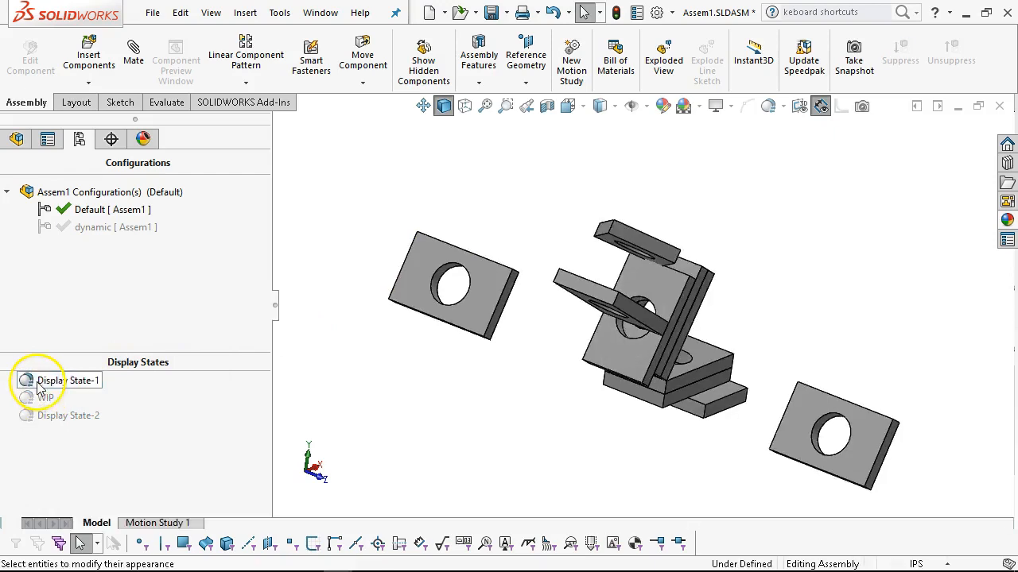
left_click(40, 415)
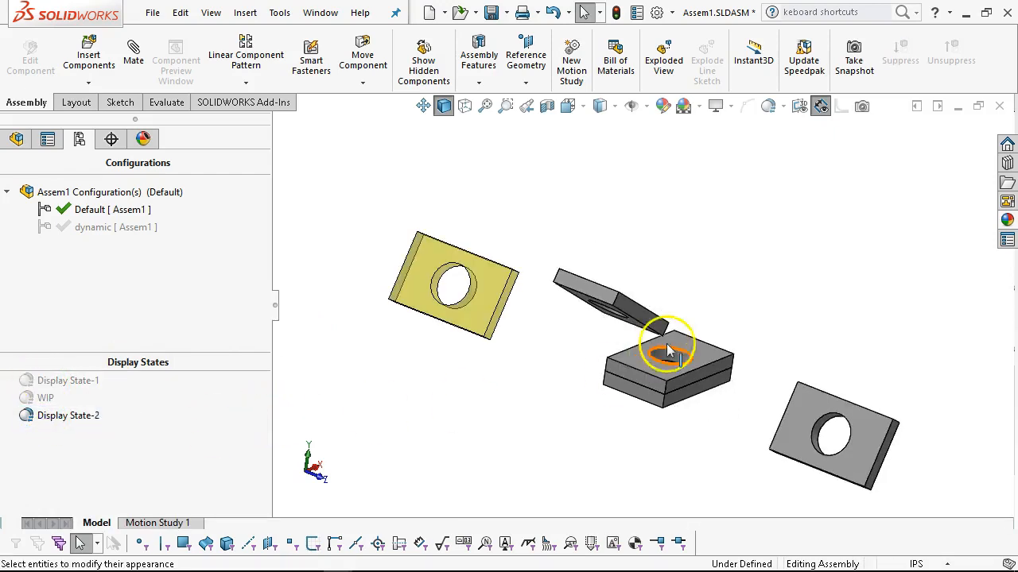
Set the display mode of box w hole<6> to Hidden Lines Visible in Display State-2.
scroll(670, 353, "up", 1)
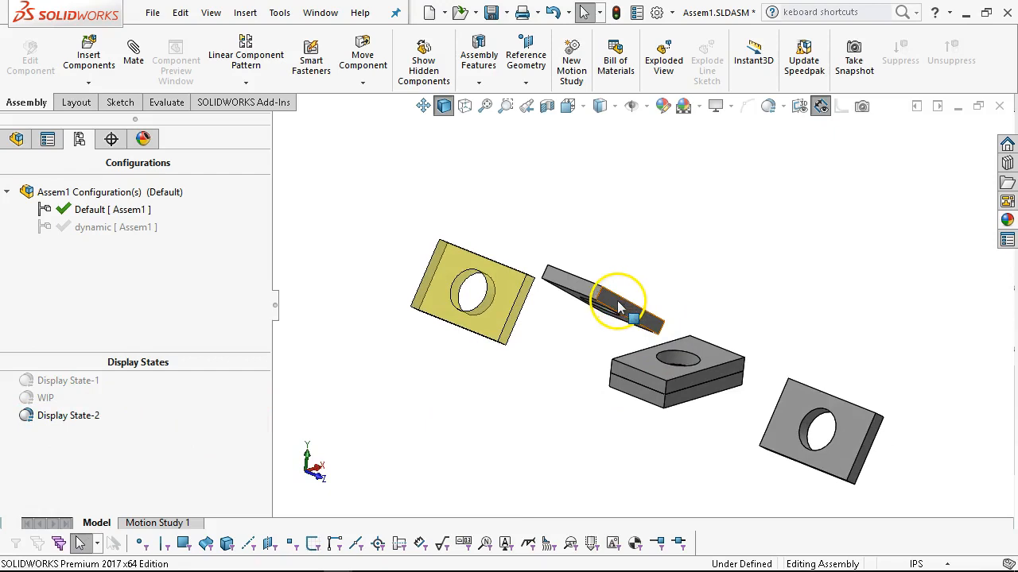
left_click(619, 309)
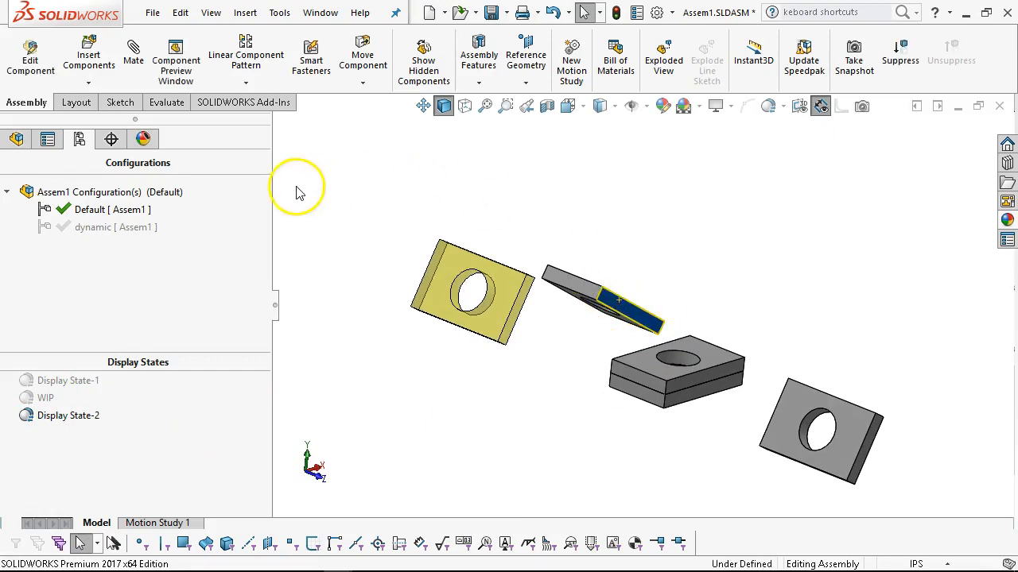
left_click(16, 139)
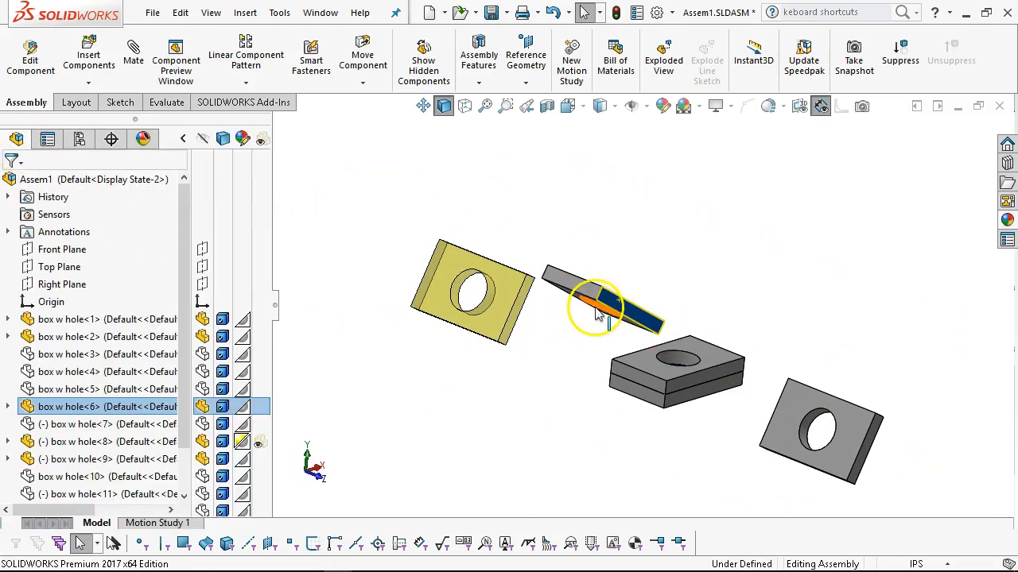
scroll(593, 322, "down", 1)
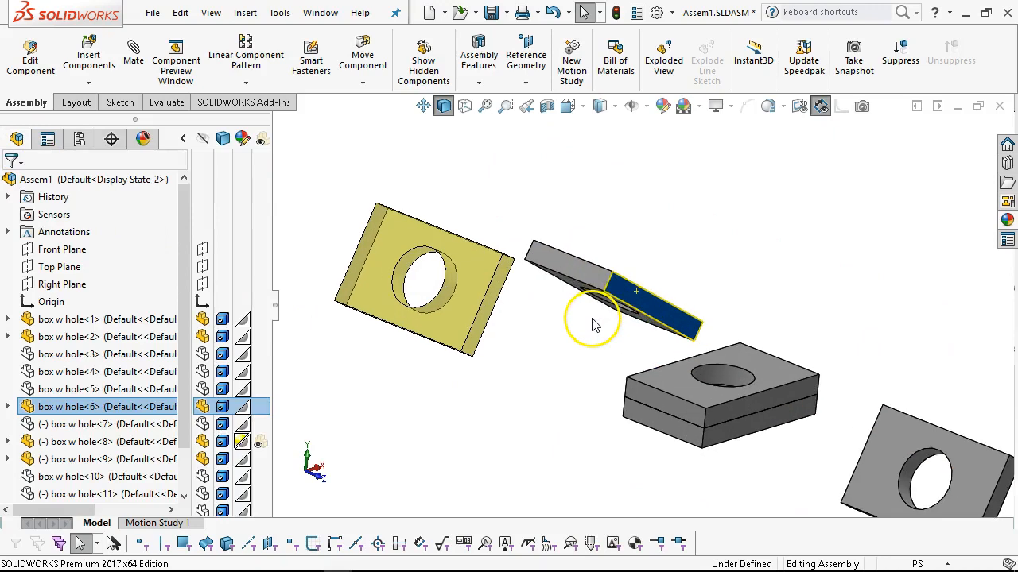
left_click(222, 407)
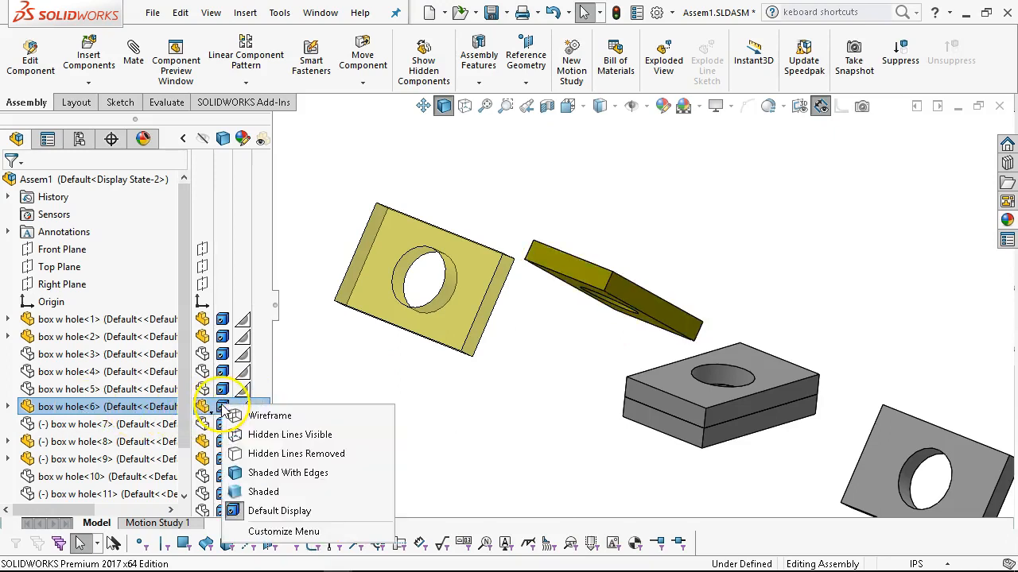
left_click(274, 435)
Set the display mode of box w hole<2>, the upper plate of the stacked pair, to Shaded.
middle_click_drag(504, 426, 620, 409)
left_click(638, 376)
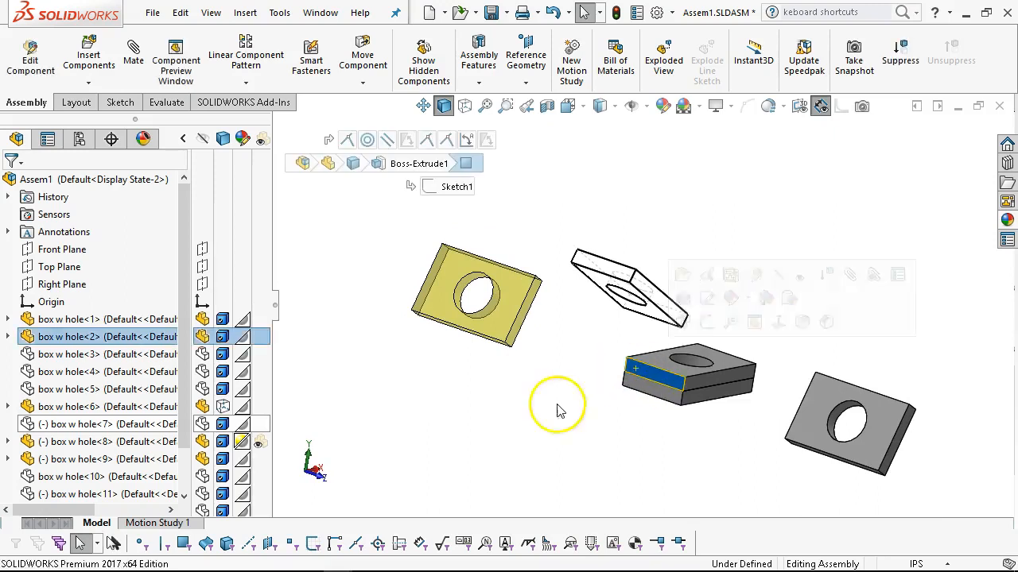
left_click(224, 338)
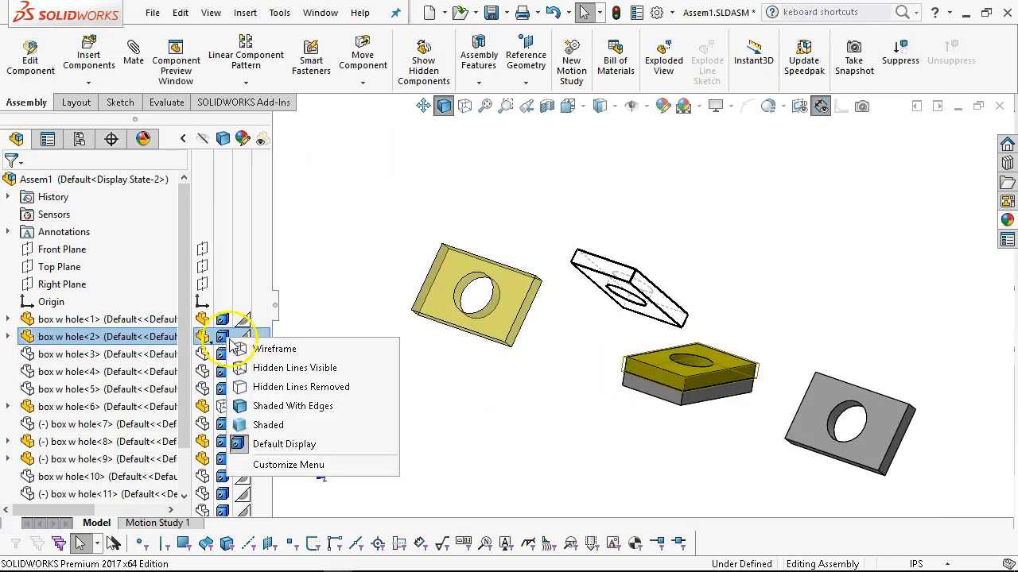
left_click(280, 426)
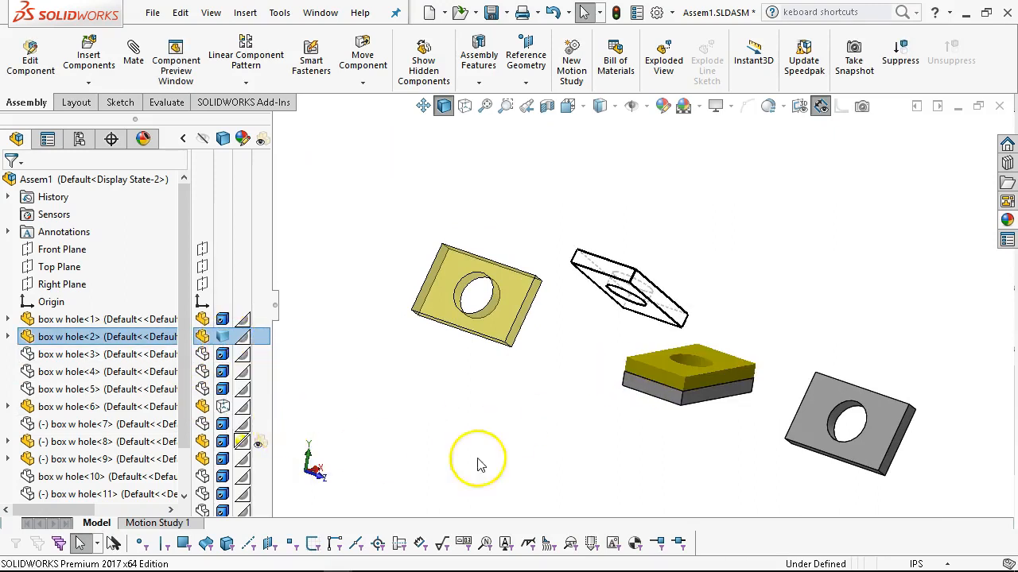
left_click(501, 441)
Make box w hole<9> transparent in Display State-2.
middle_click_drag(527, 416, 500, 398)
mouse_move(390, 411)
middle_mouse_down()
mouse_move(414, 409)
mouse_move(400, 421)
middle_mouse_up()
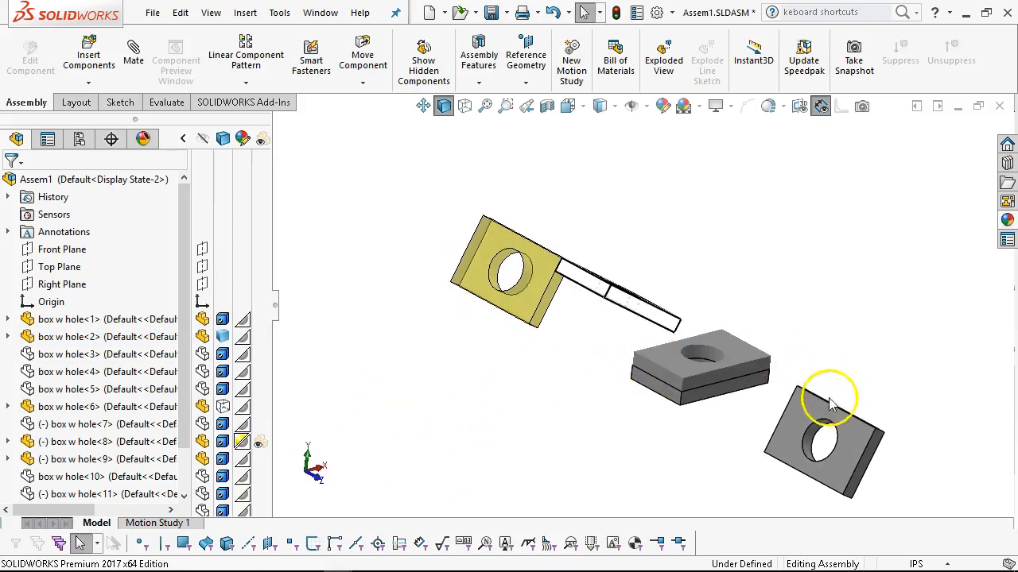
scroll(795, 410, "down", 2)
left_click(779, 408)
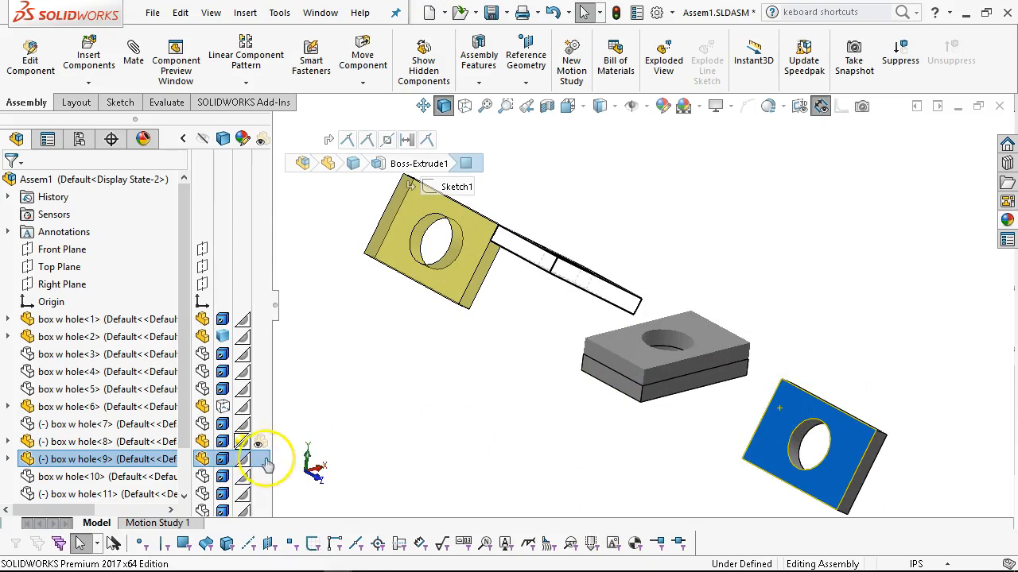
left_click(459, 470)
Review the other display states of the assembly by activating Display State-1 and WIP in turn.
middle_click_drag(459, 470, 665, 372)
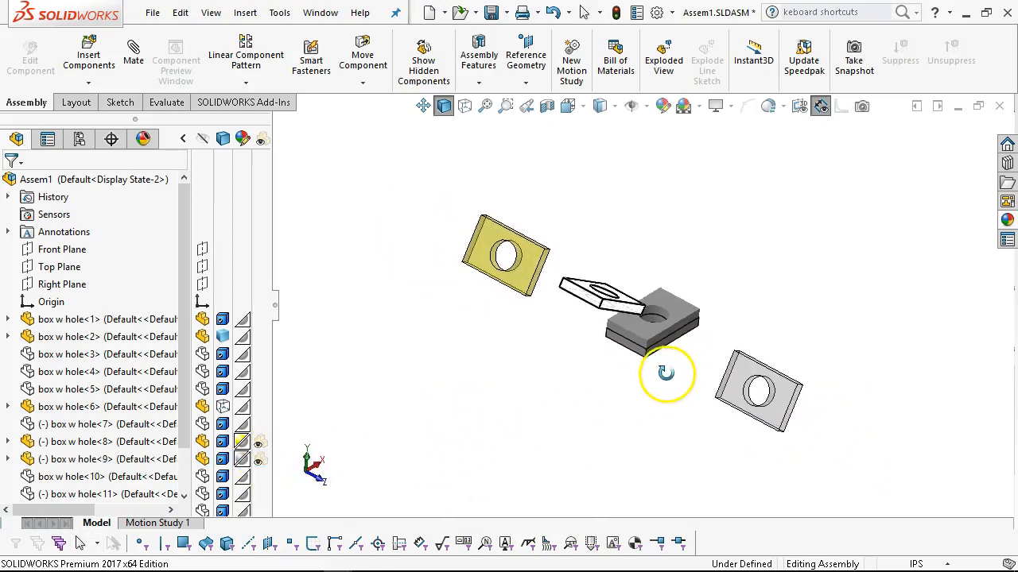
left_click(78, 139)
double_click(48, 382)
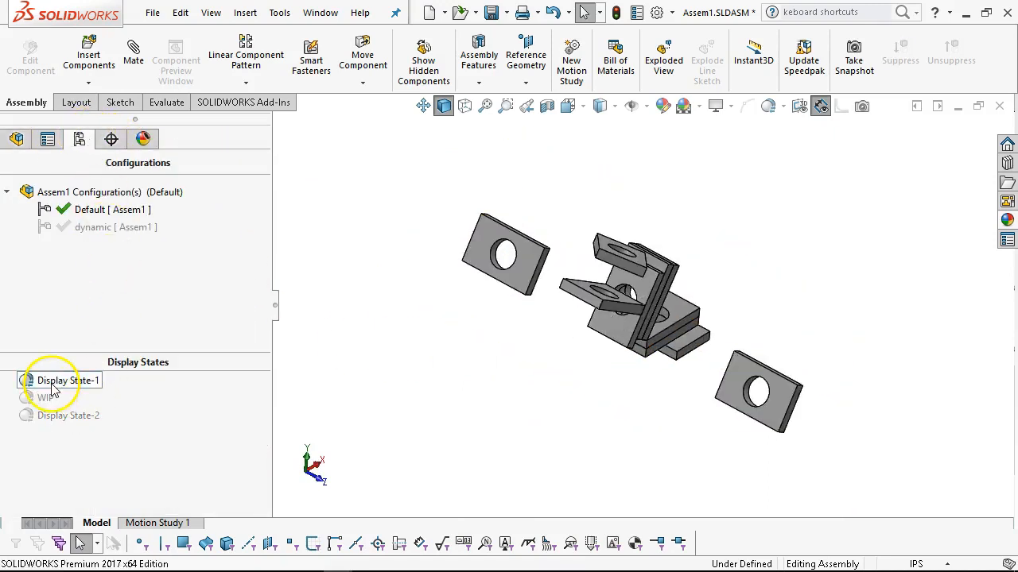
double_click(45, 400)
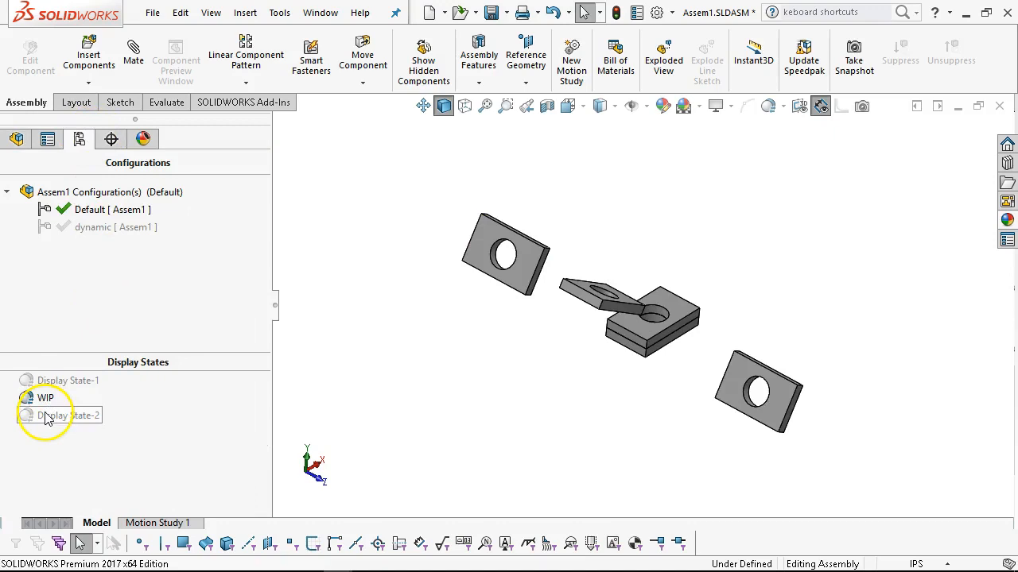
left_click(41, 415)
left_click(361, 483)
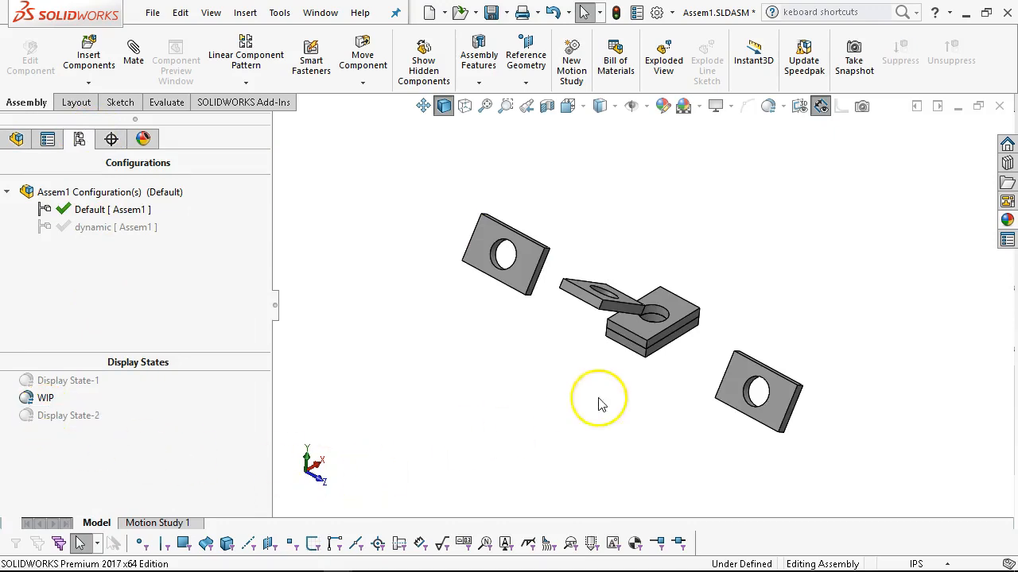
Apply the polished bronze metal appearance at component level to box w hole<1>, the lower plate of the stacked pair.
scroll(725, 331, "down", 2)
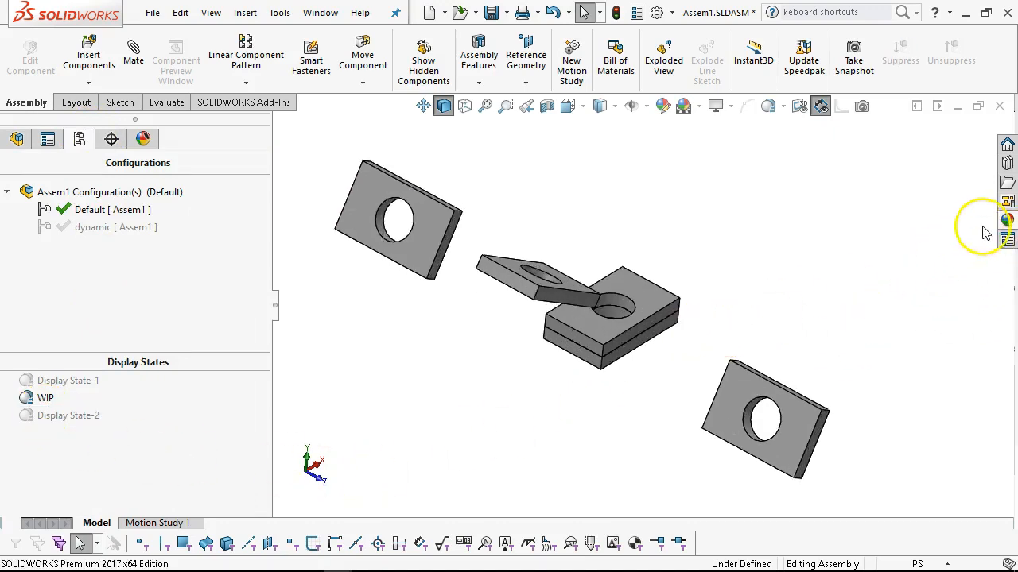
left_click(1006, 220)
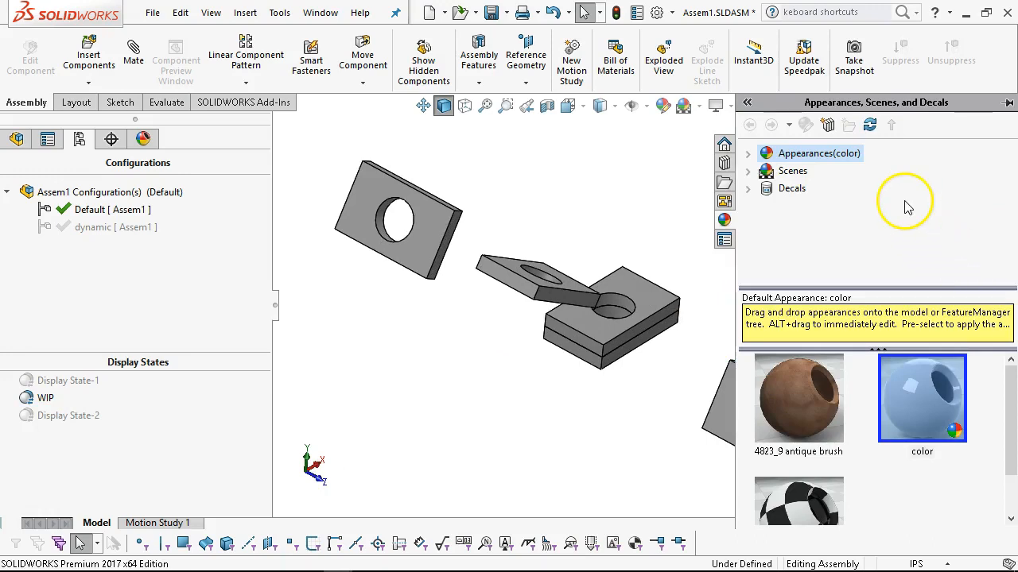
left_click(748, 154)
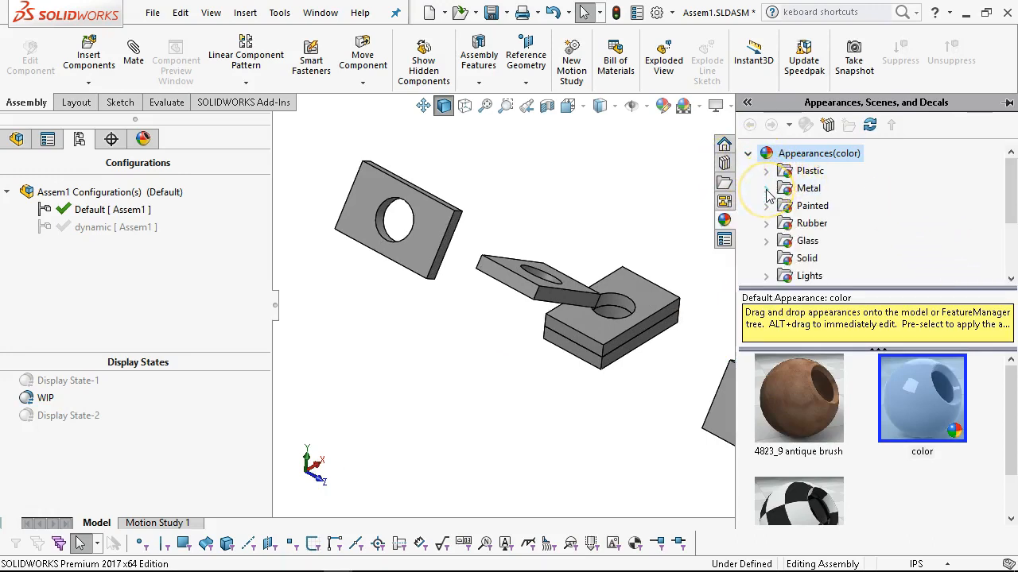
left_click(767, 189)
left_click(830, 225)
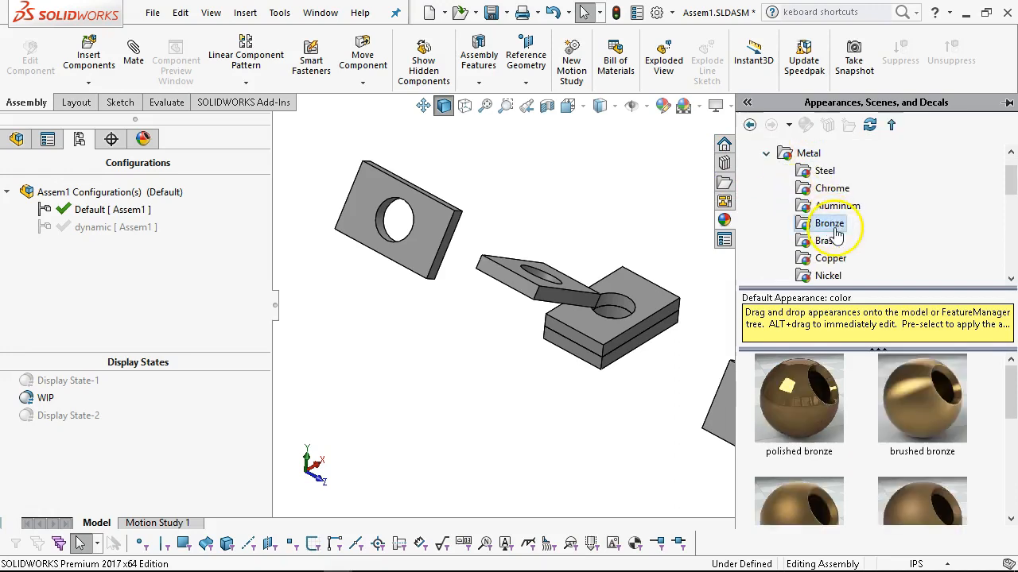
left_click_drag(816, 423, 579, 357)
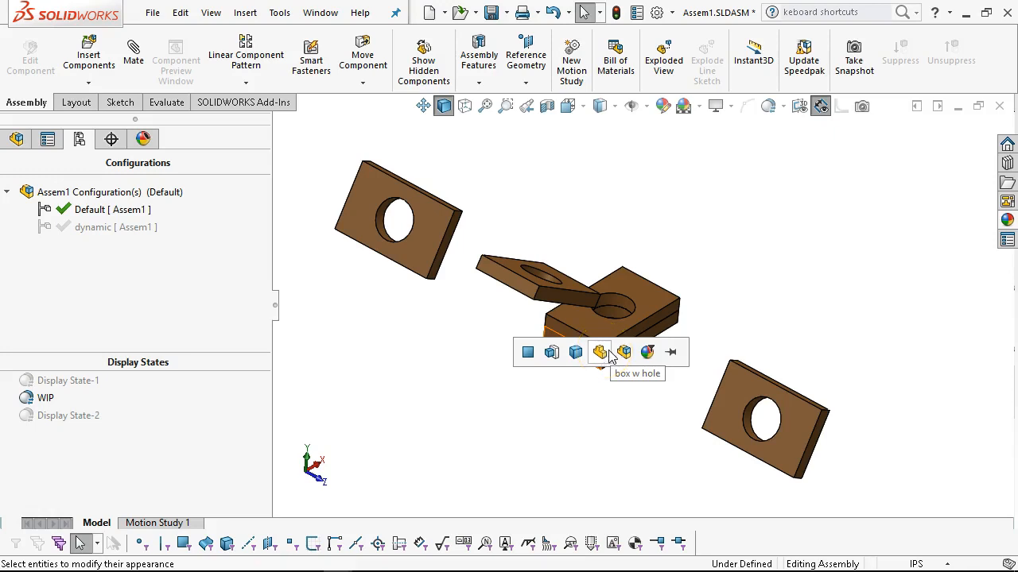
left_click(624, 352)
middle_click_drag(543, 504, 477, 352)
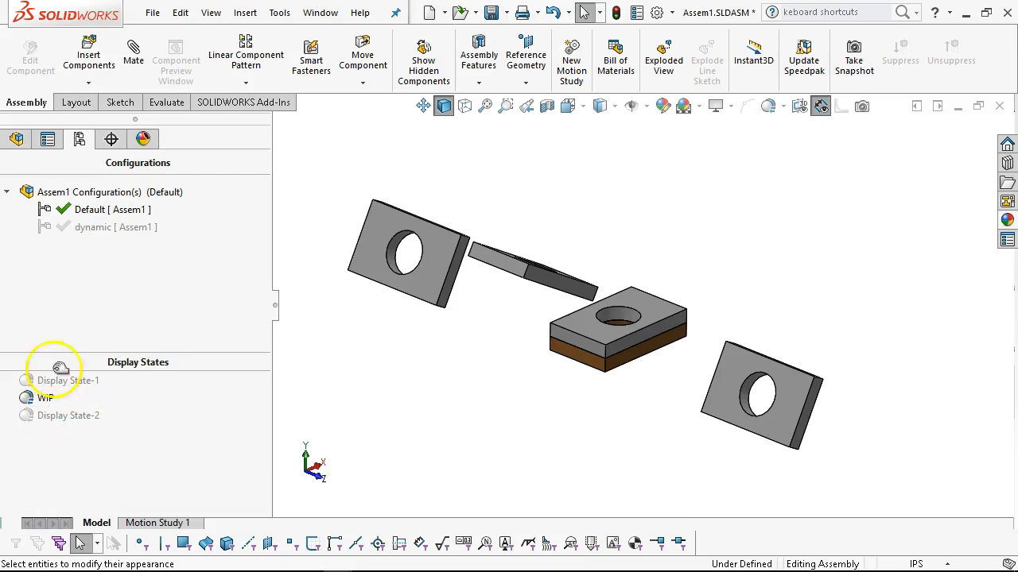
Edit the polished bronze appearance of the lower stacked plate so that it applies to all display states.
left_click(148, 137)
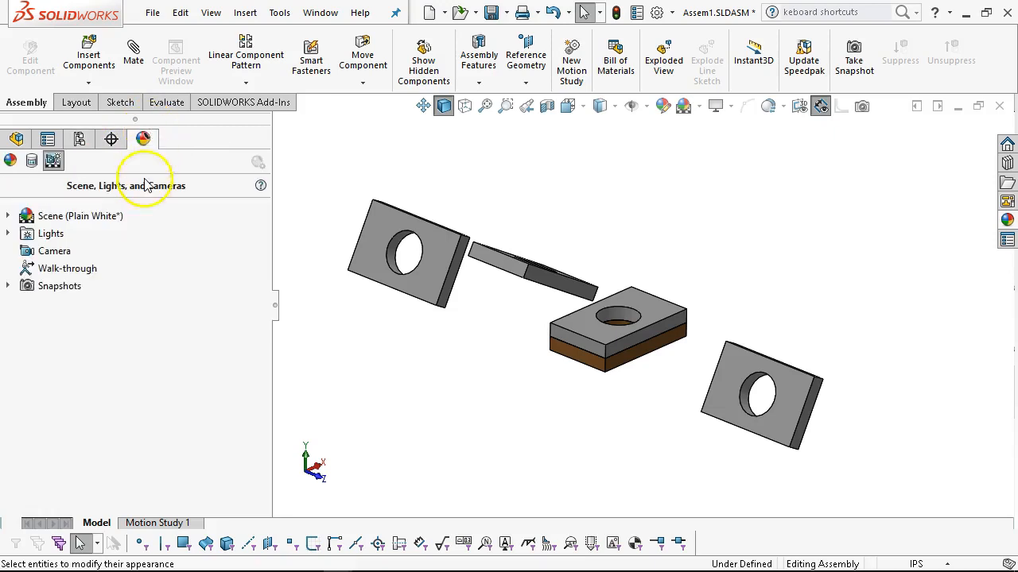
left_click(10, 160)
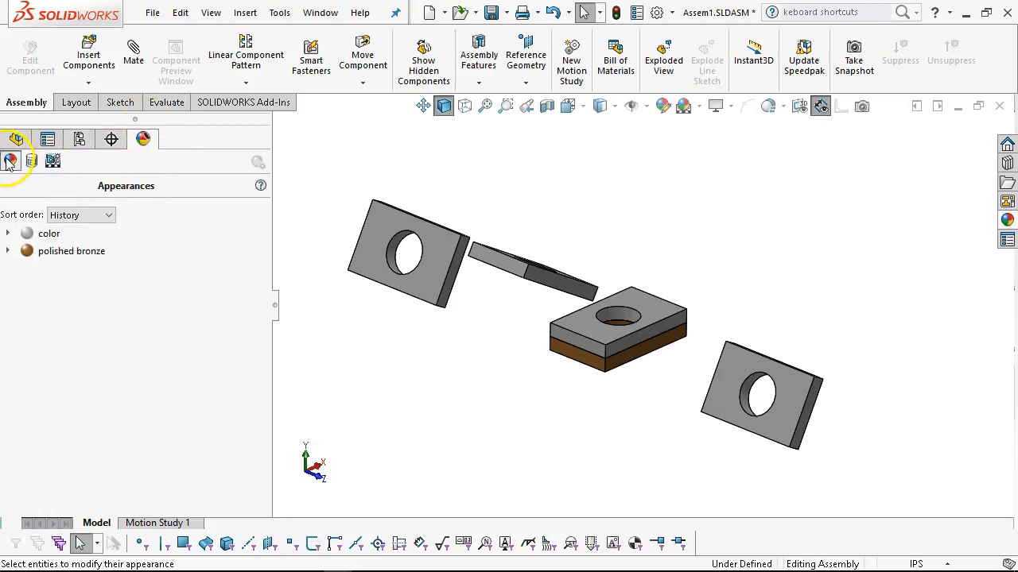
left_click(7, 251)
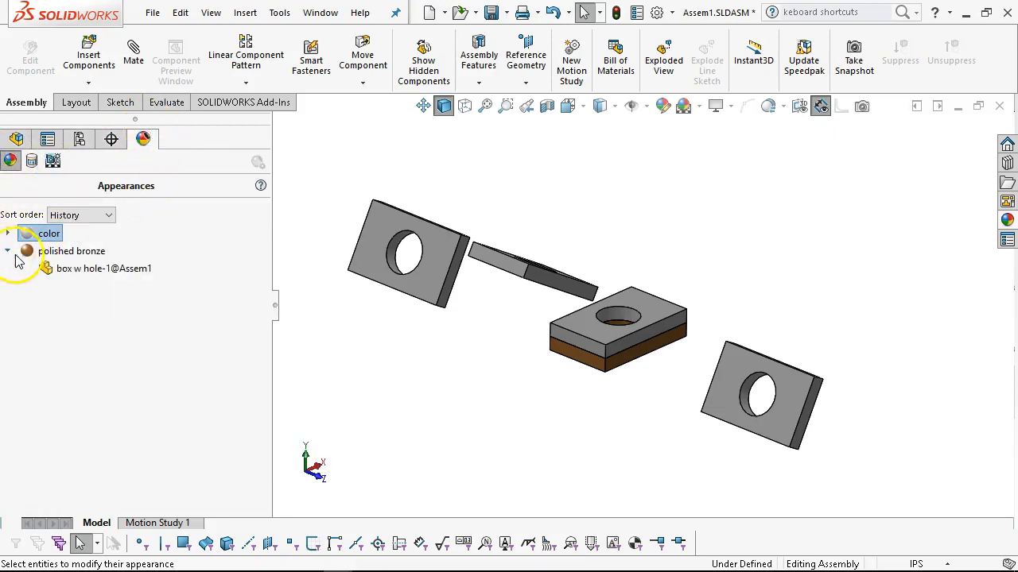
left_click(70, 251)
right_click(83, 251)
left_click(111, 288)
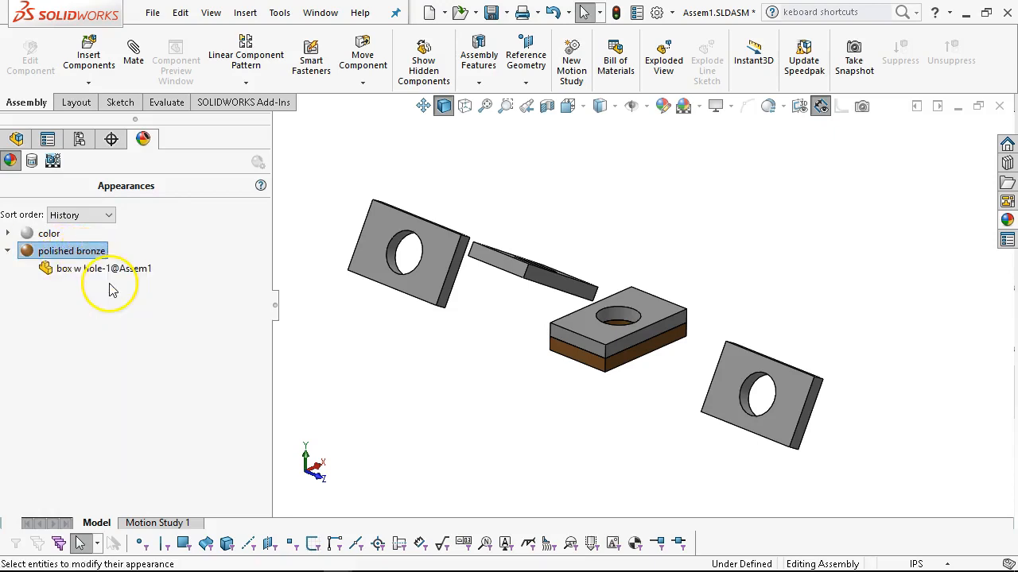
left_click_drag(268, 329, 265, 509)
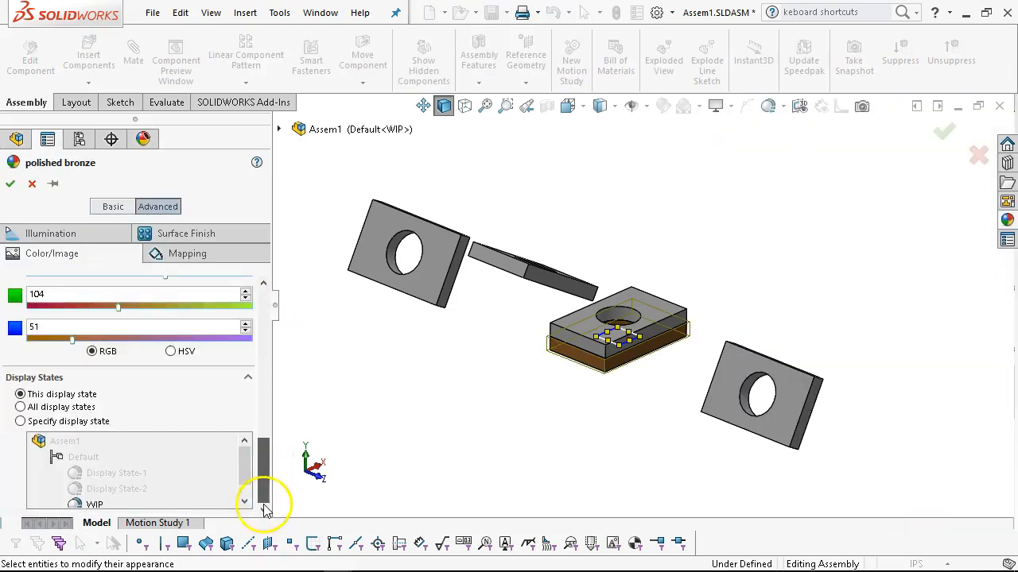
left_click(21, 406)
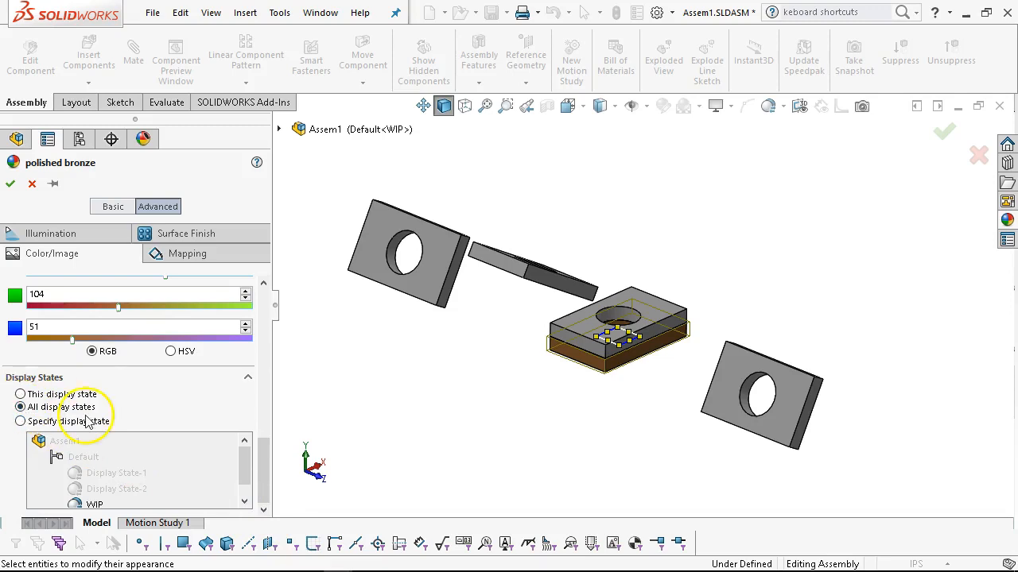
left_click(9, 186)
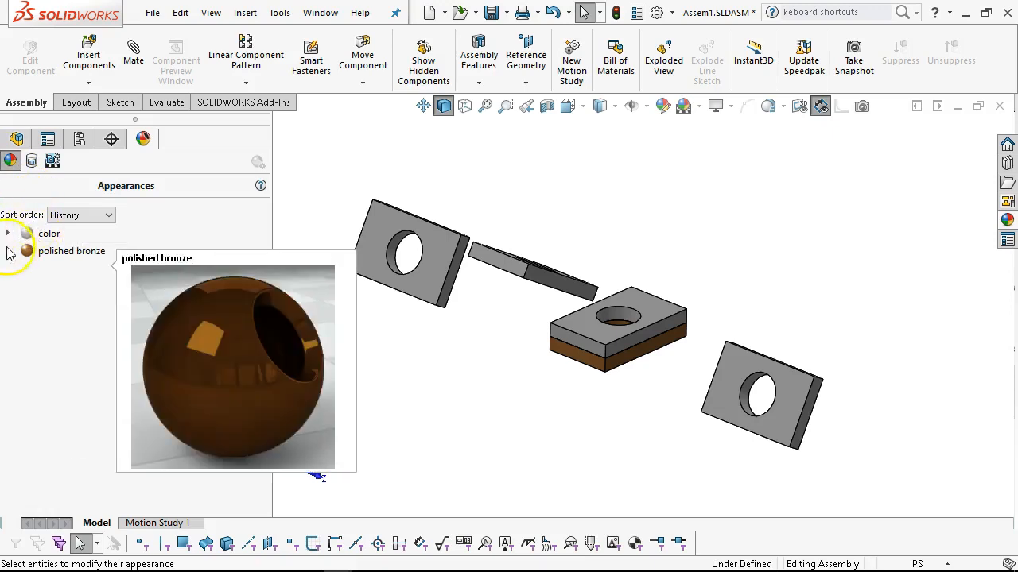
Examine what the color appearance is assigned to, and check the appearances used in Display State-2 by activating it.
left_click(8, 233)
mouse_move(67, 278)
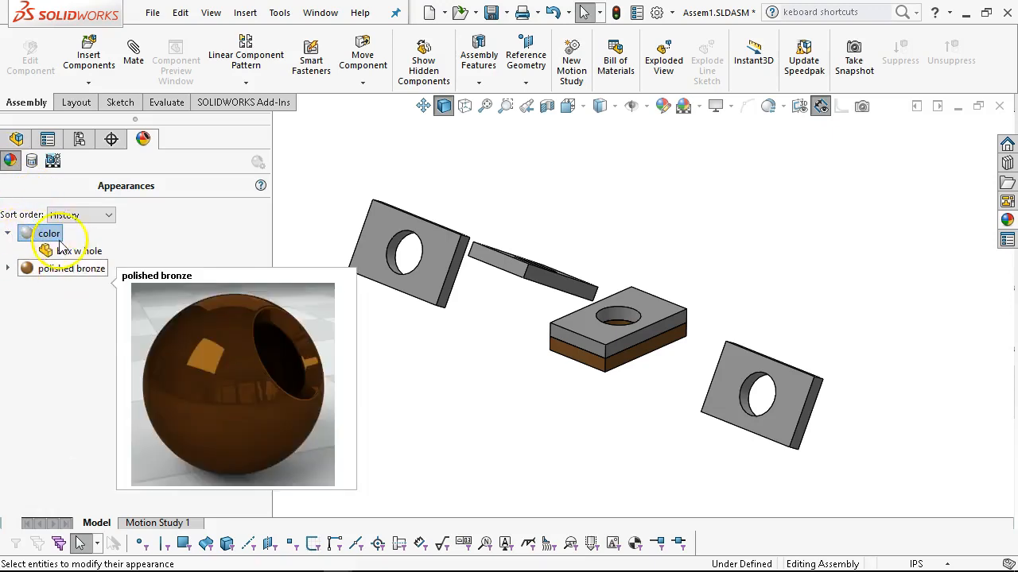
left_click(79, 139)
double_click(77, 417)
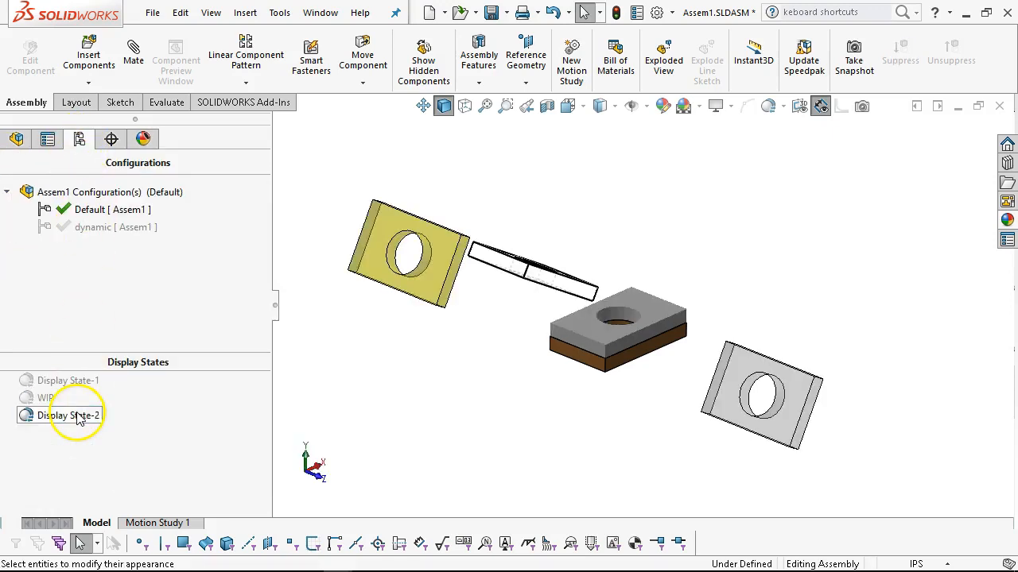
left_click(143, 139)
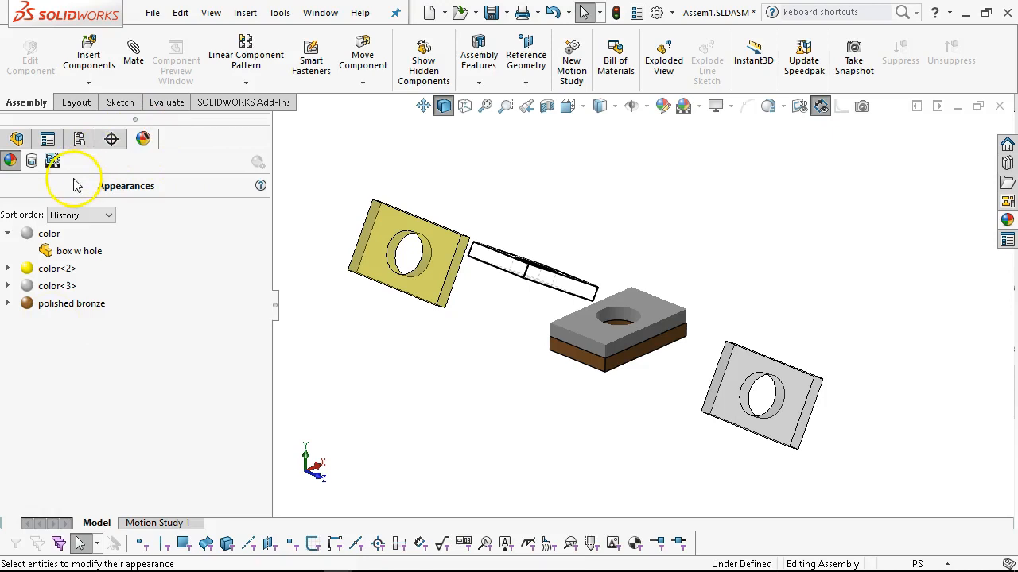
left_click(80, 140)
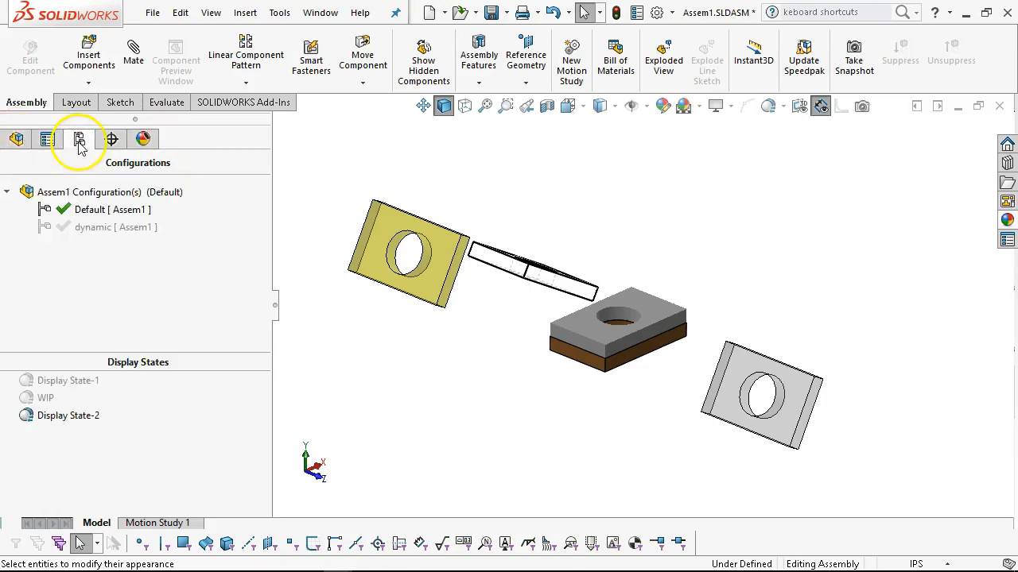
Activate Display State-1 and show its list of applied appearances.
left_click(45, 381)
key("F2")
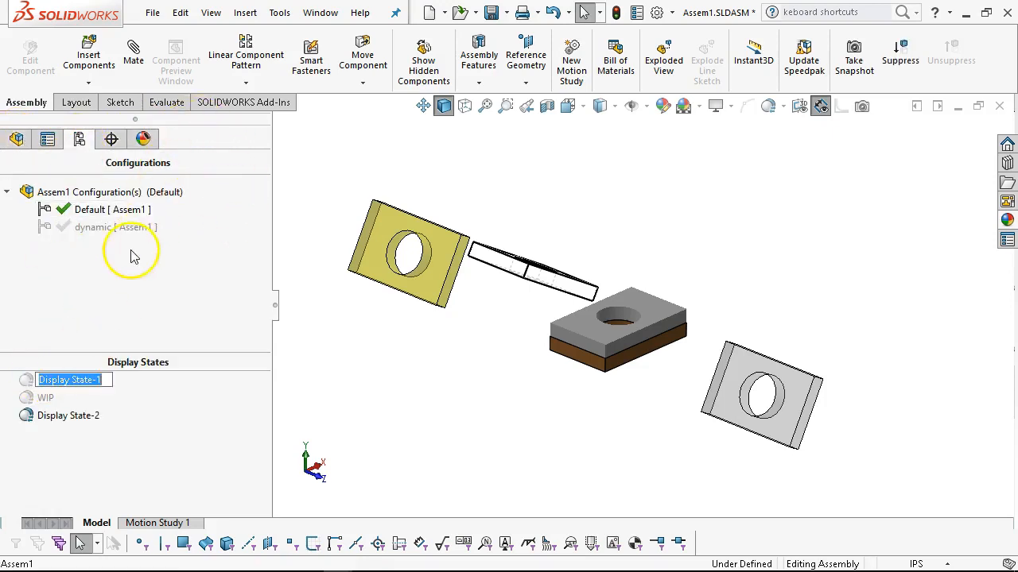
double_click(25, 380)
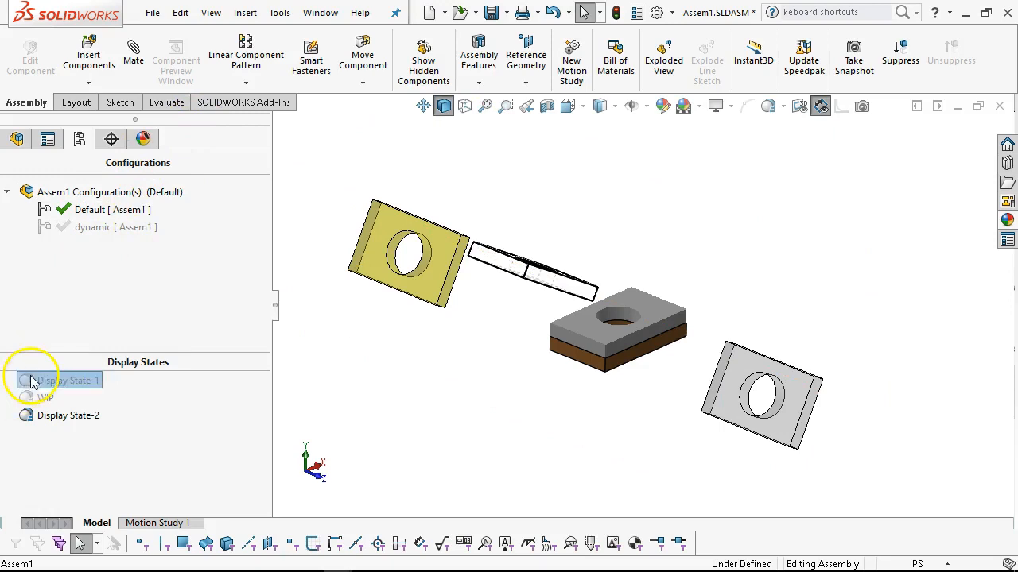
left_click(141, 139)
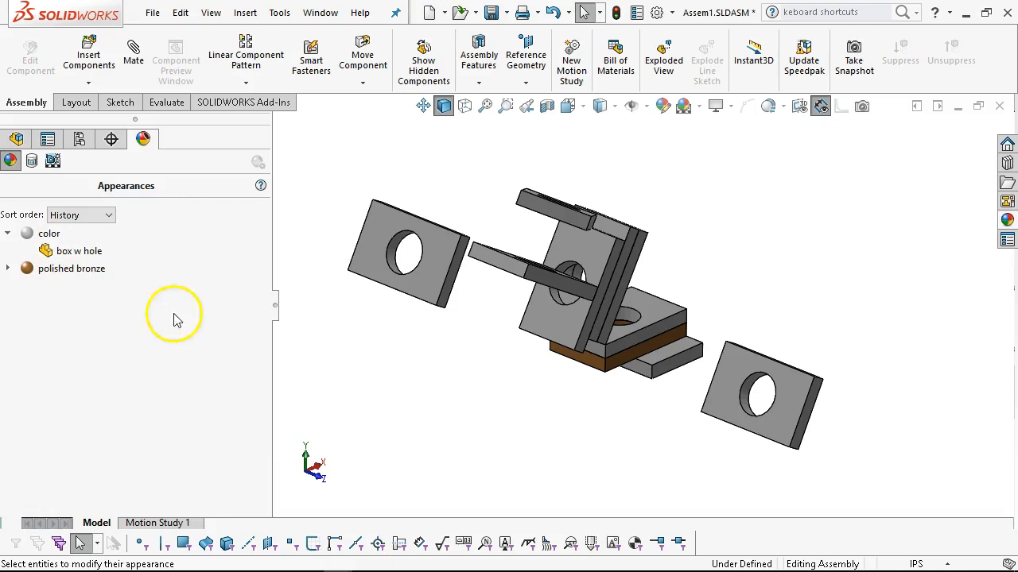
Widen the graphics area and examine the plates of the assembly from several angles.
mouse_move(388, 238)
middle_mouse_down()
mouse_move(381, 224)
mouse_move(381, 255)
middle_mouse_up()
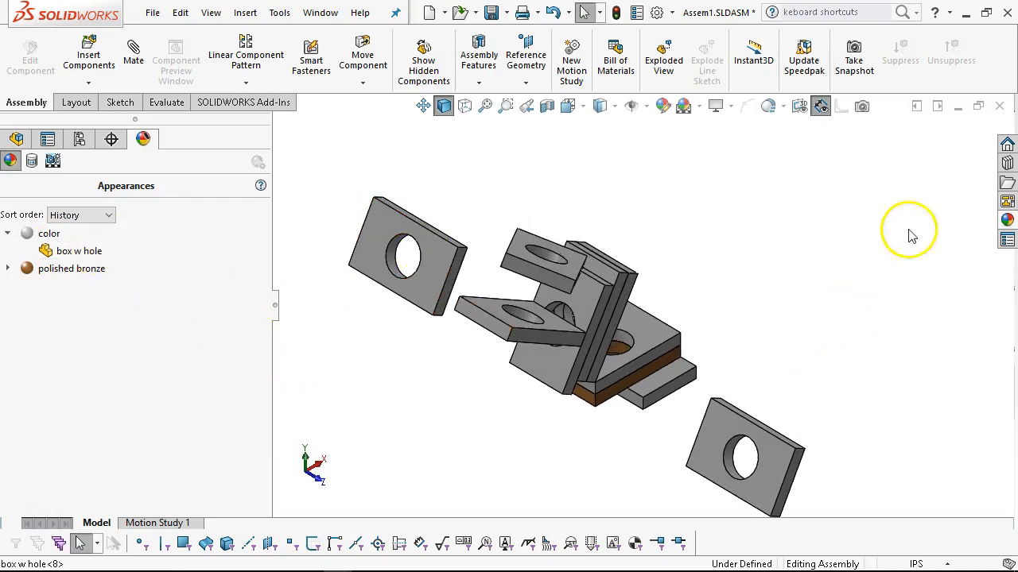
middle_click_drag(765, 294, 768, 218)
mouse_move(523, 423)
middle_mouse_down()
mouse_move(536, 425)
mouse_move(524, 432)
middle_mouse_up()
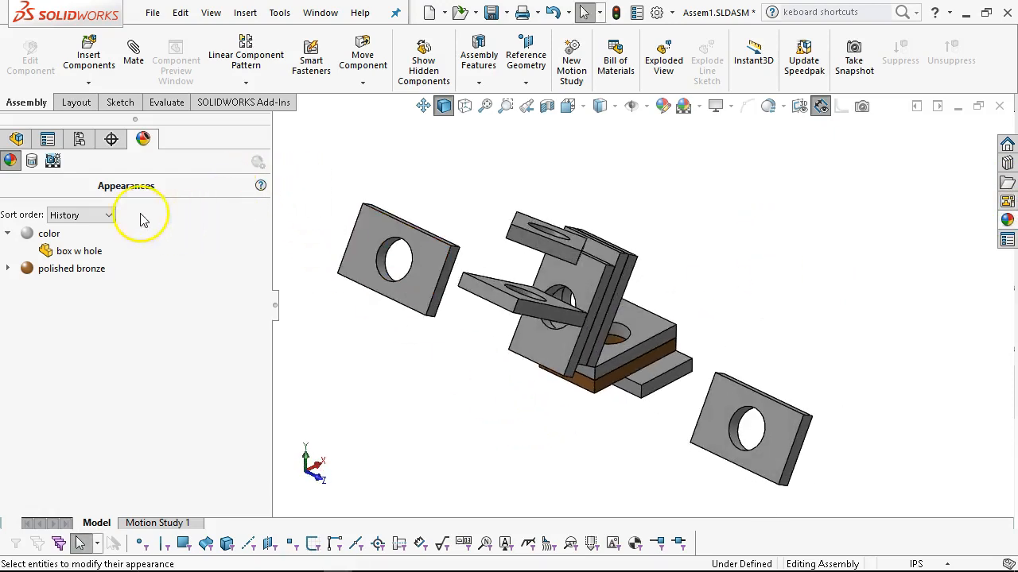
left_click_drag(273, 254, 183, 240)
middle_click_drag(469, 332, 474, 352)
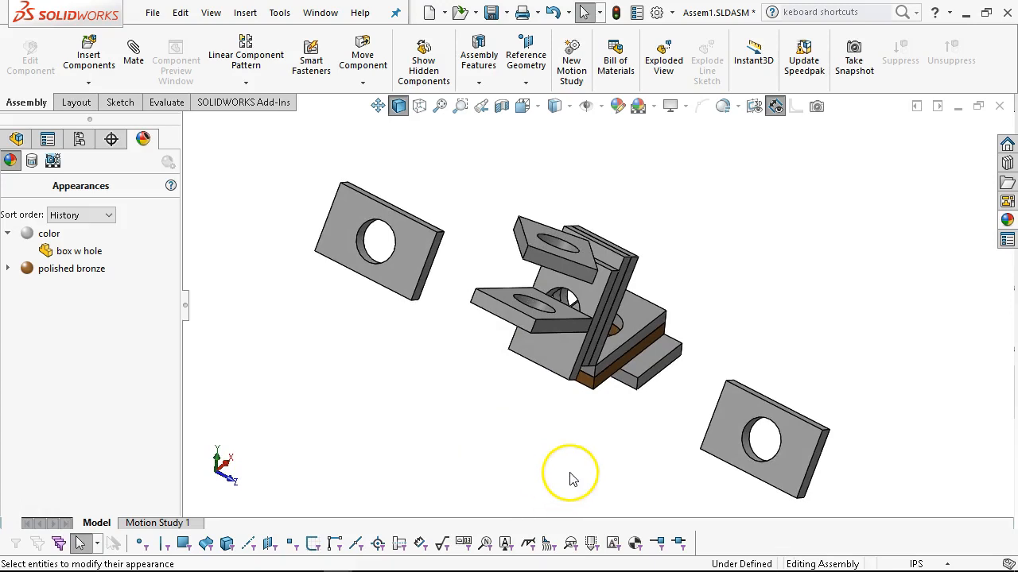
scroll(565, 472, "down", 2)
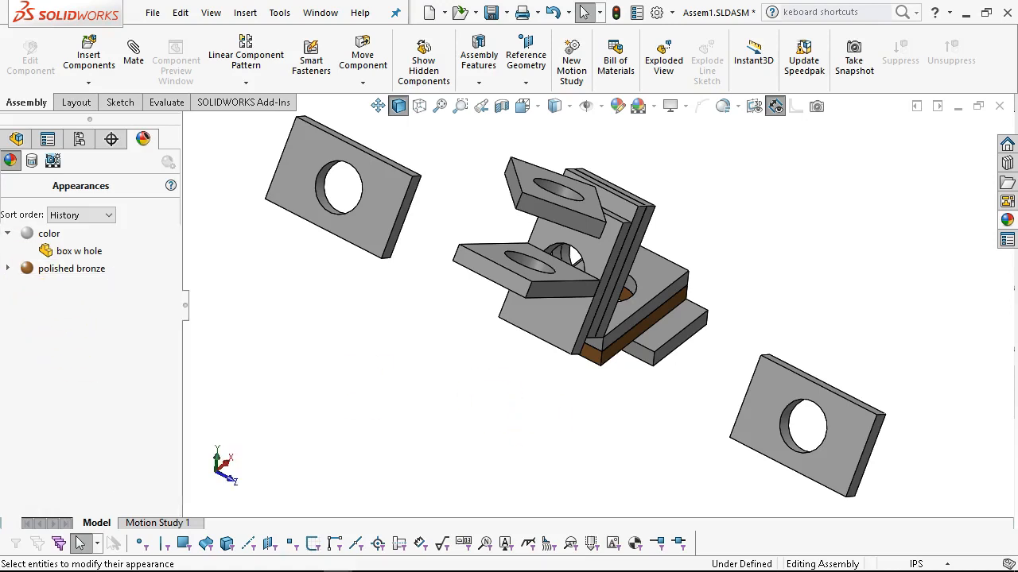
Link the display states to configurations in the properties of Display State-1, and activate the dynamic configuration.
left_click(79, 140)
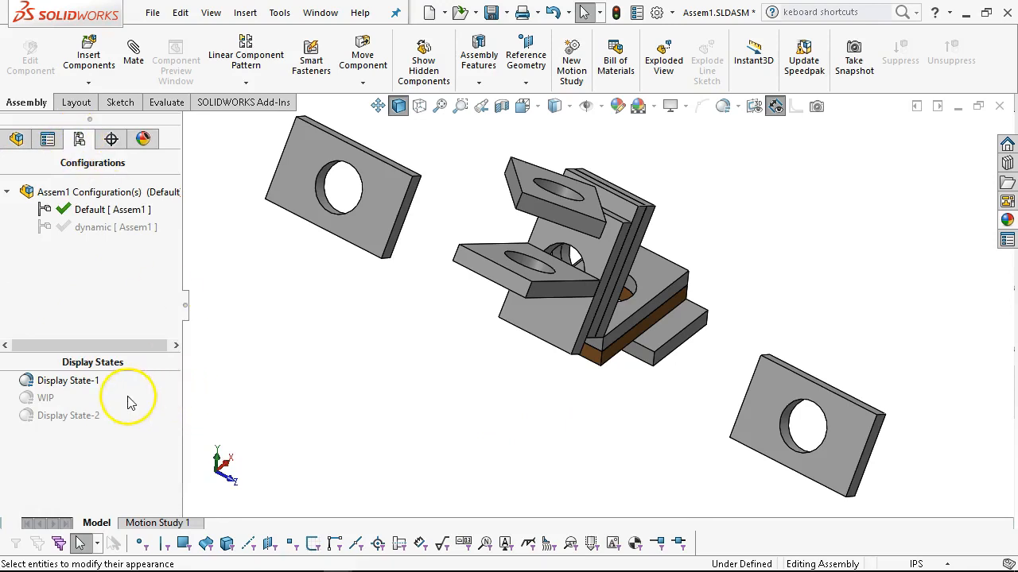
right_click(55, 388)
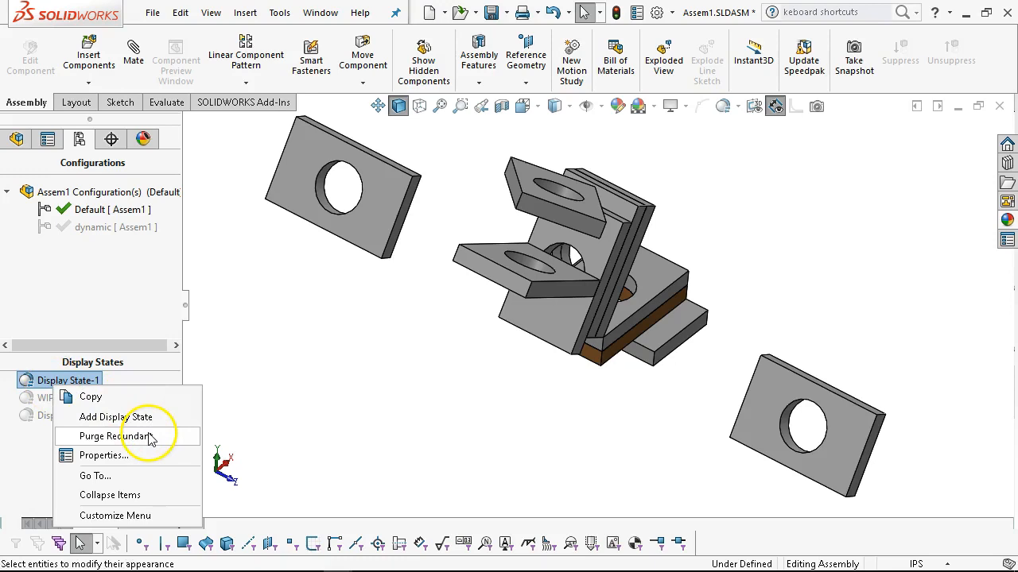
left_click(104, 455)
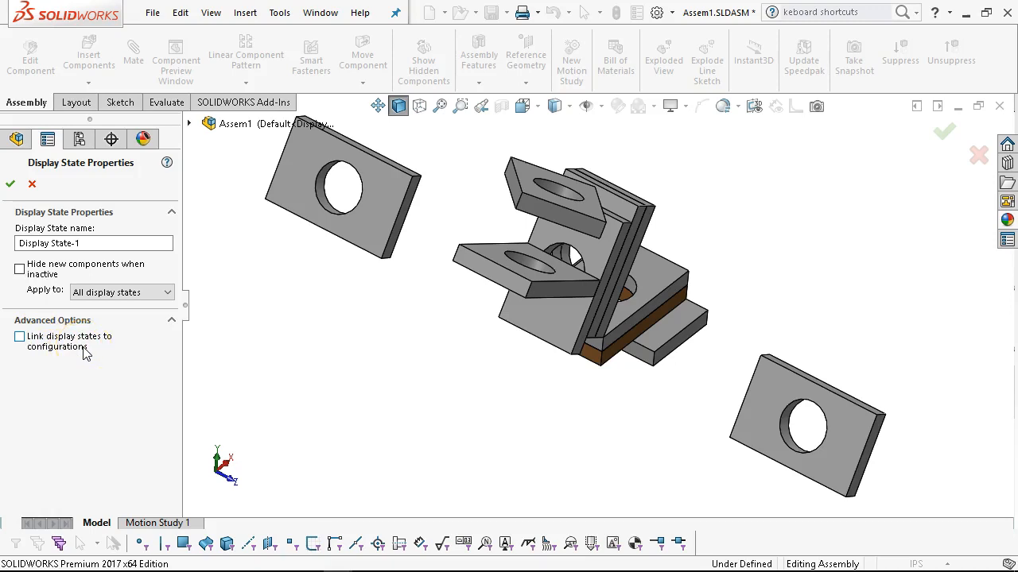
left_click(20, 337)
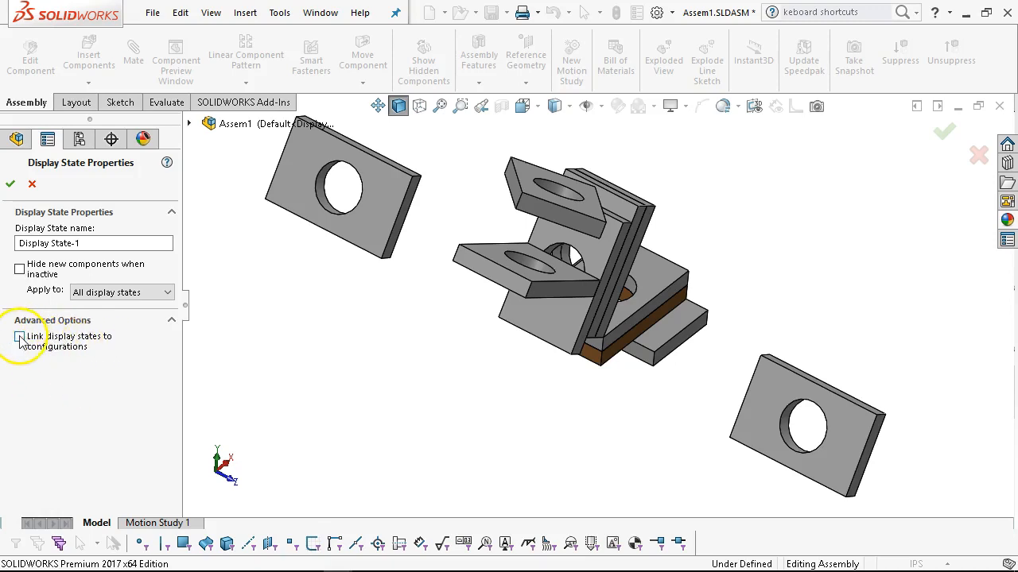
left_click(11, 186)
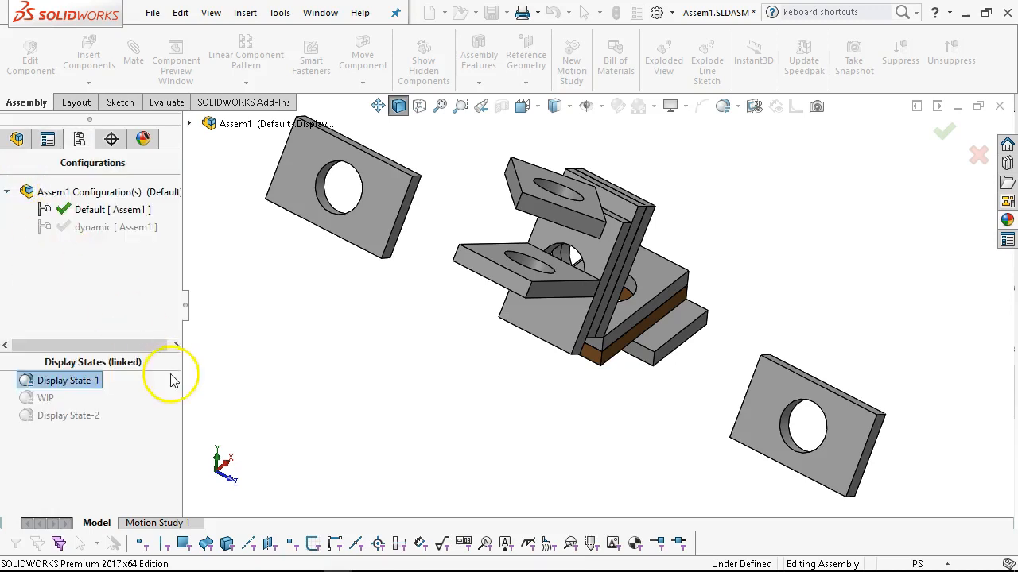
double_click(94, 229)
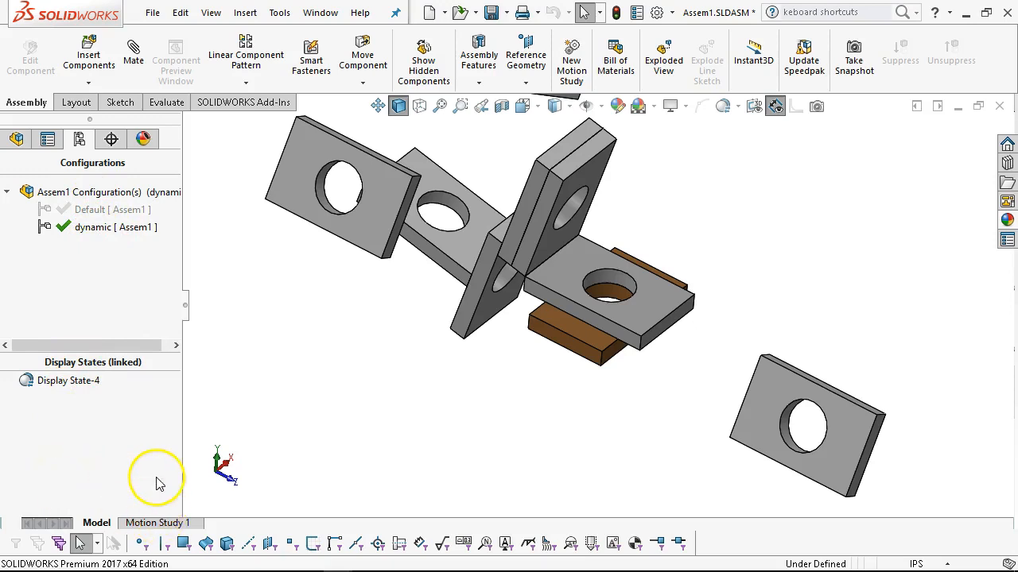
Reactivate the Default configuration and unlink the display states from configurations in the properties of Display State-1.
double_click(94, 210)
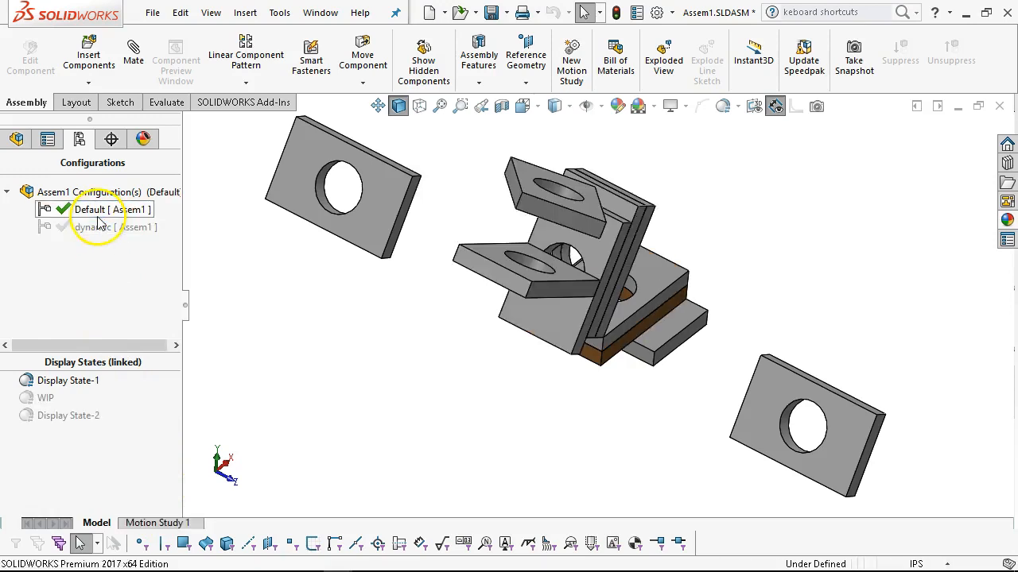
right_click(70, 381)
left_click(123, 448)
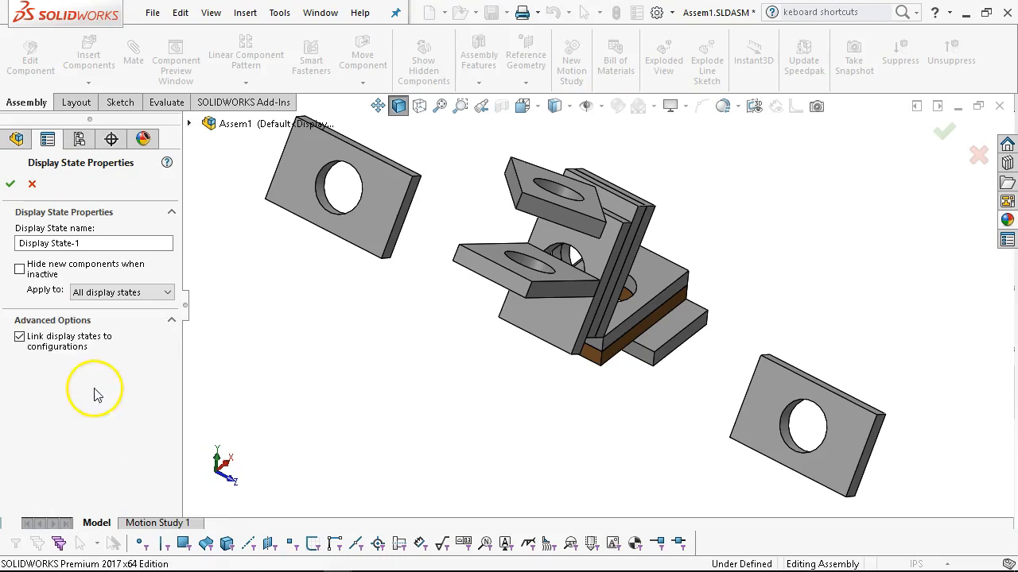
left_click(20, 337)
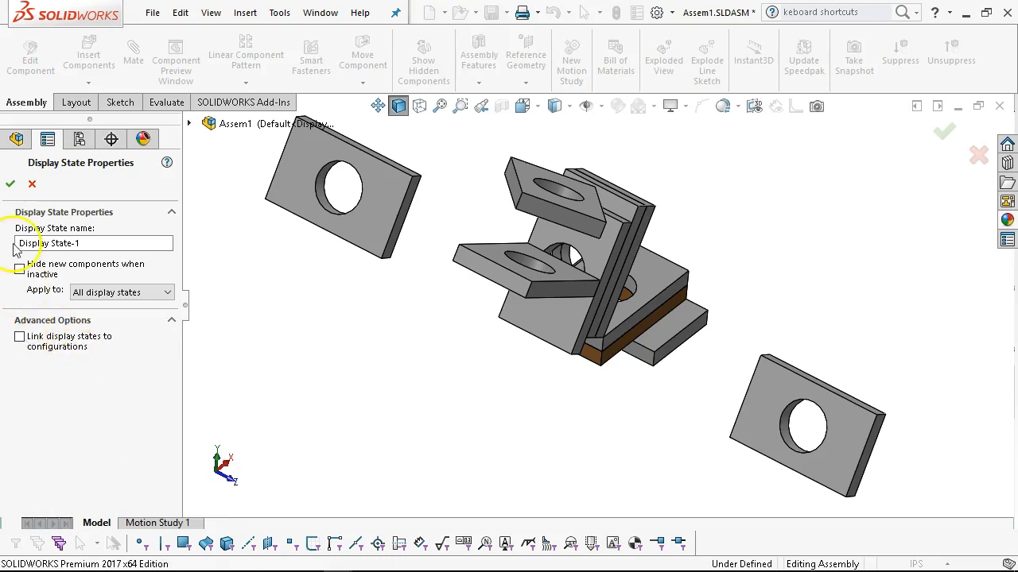
left_click(9, 186)
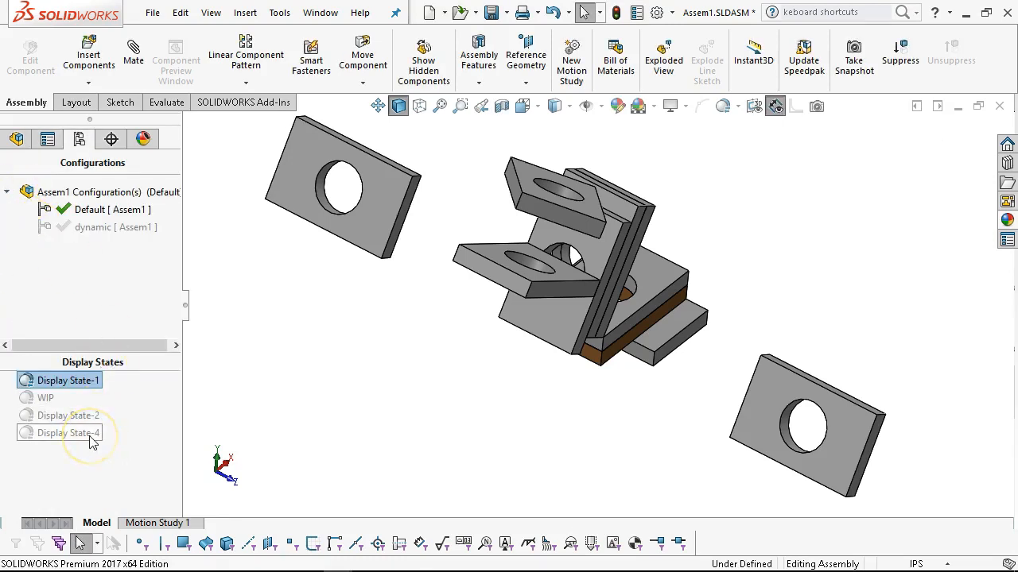
Activate the dynamic configuration and inspect its plate arrangement from another angle.
double_click(76, 228)
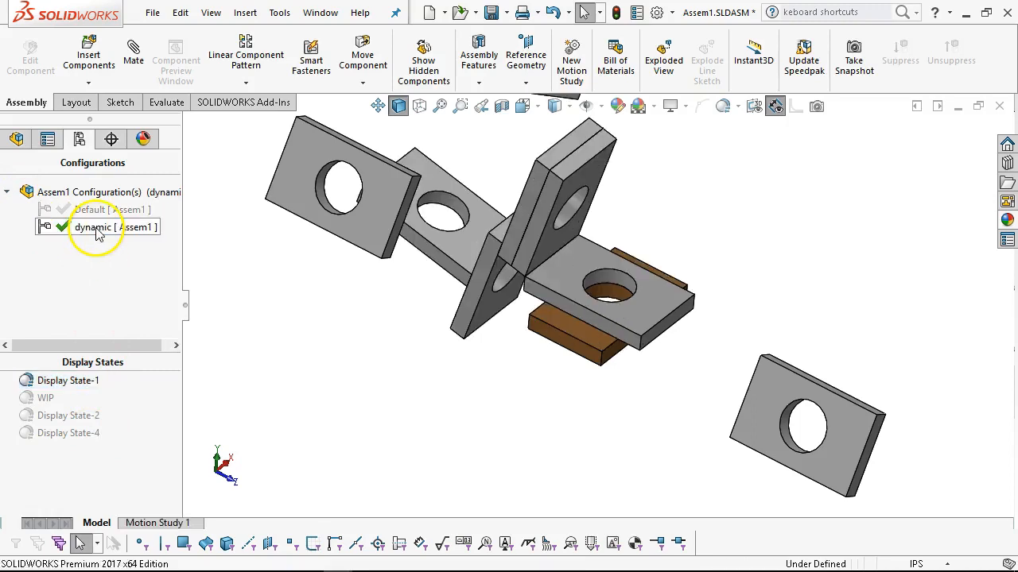
left_click(72, 434)
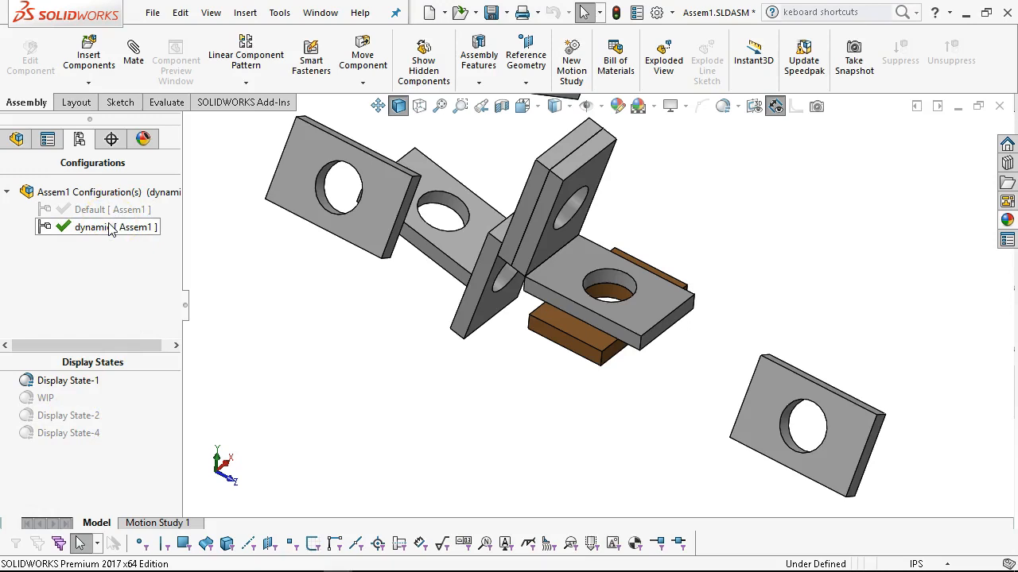
left_click(75, 227)
left_click(56, 278)
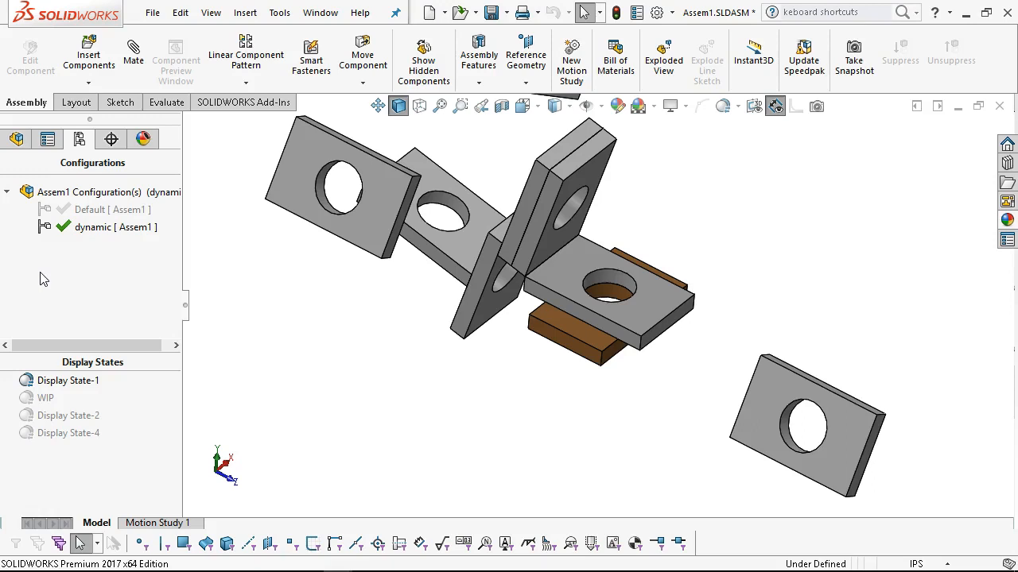
middle_click_drag(466, 299, 586, 237)
scroll(612, 181, "up", 3)
scroll(605, 182, "down", 2)
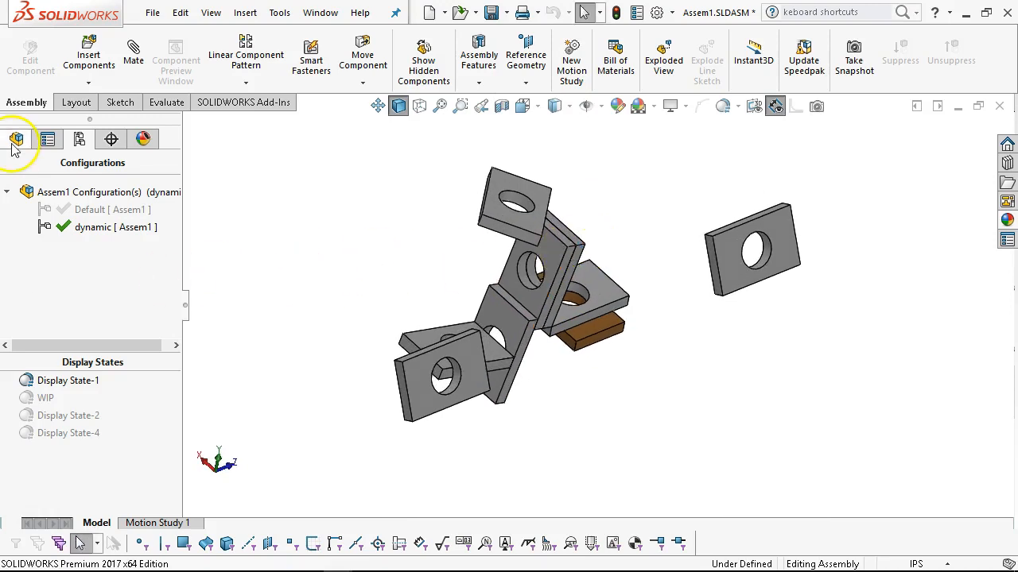